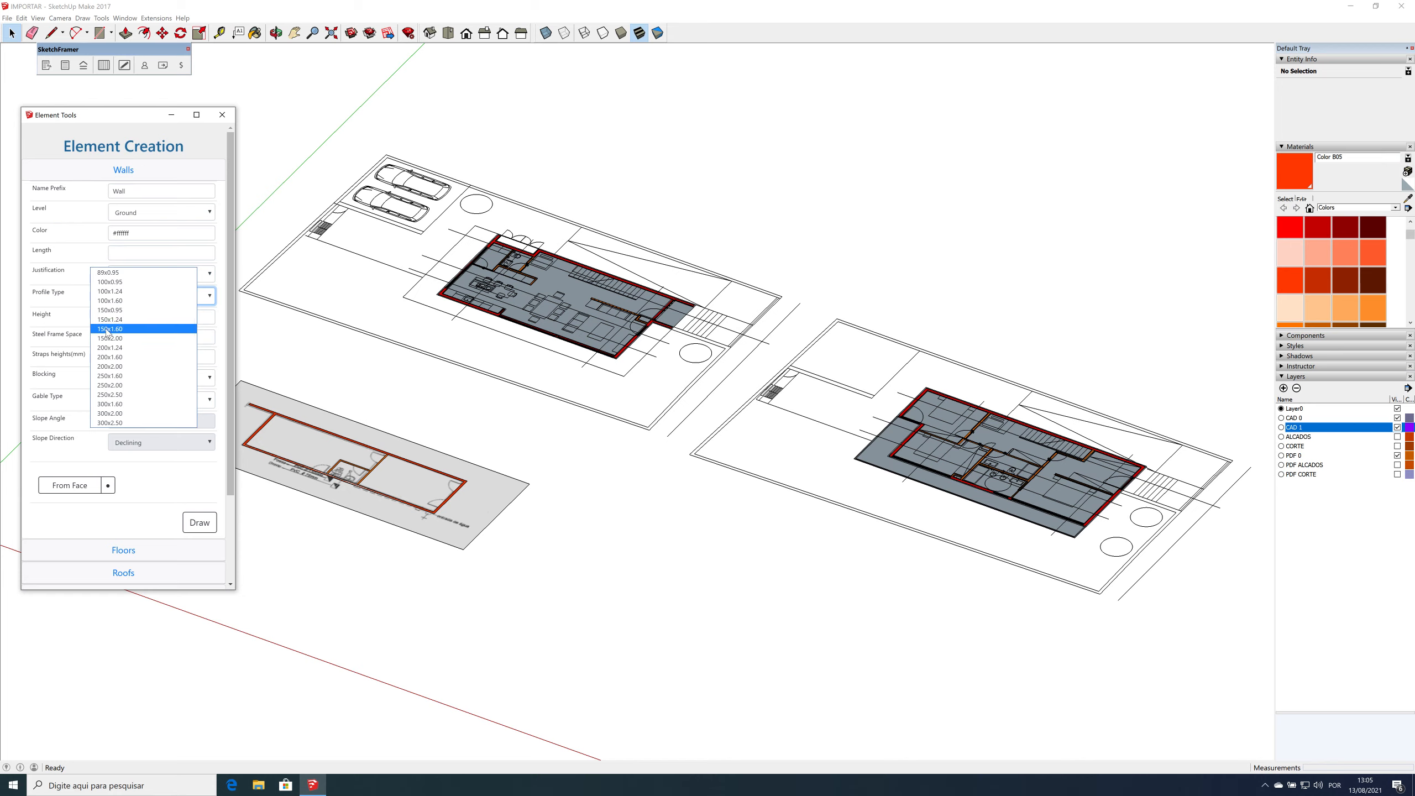
Step: Configure the wall element with the 150x1.60 profile type and a steel frame space of 600
{"action": "left_click", "coordinate": [107, 330]}
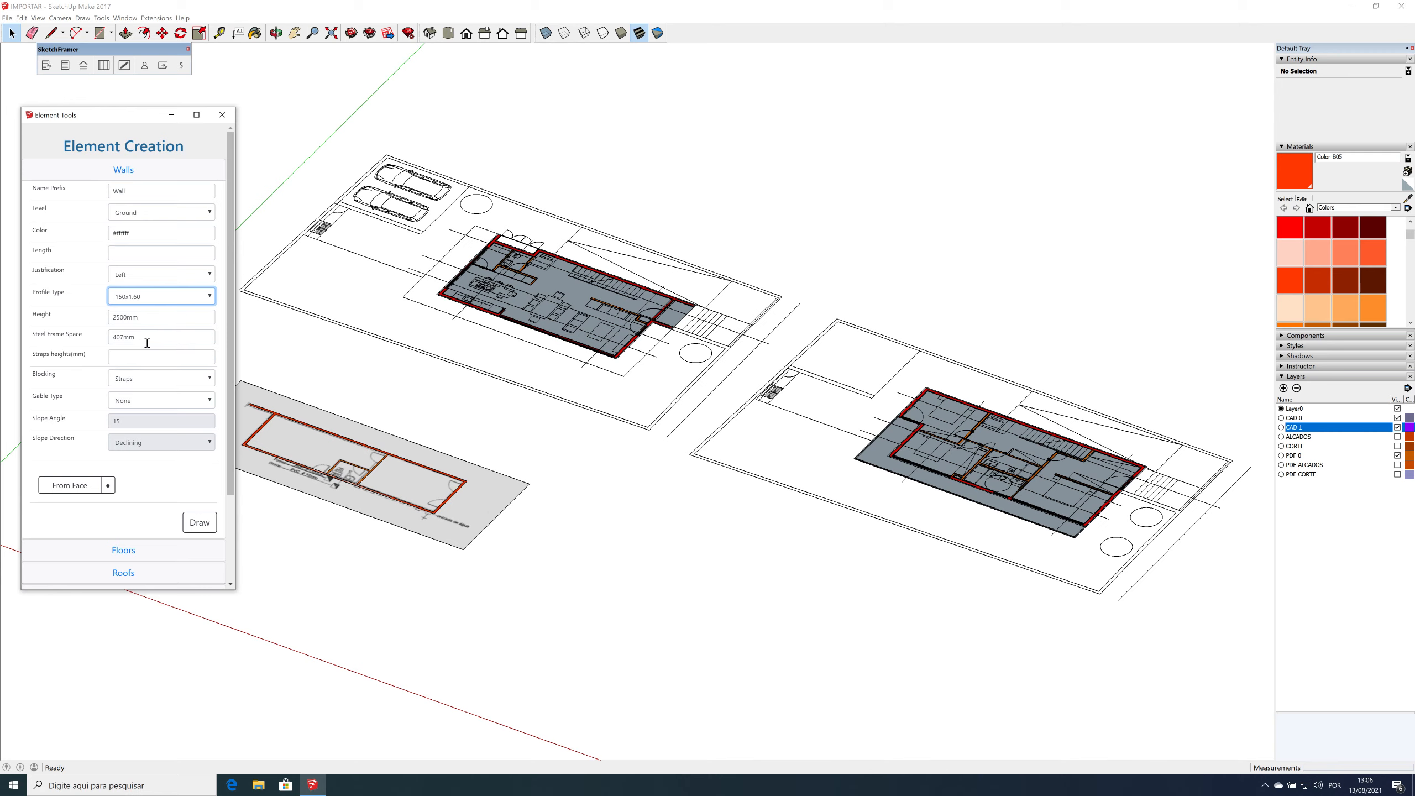
{"action": "left_click_drag", "start_coordinate": [146, 338], "coordinate": [107, 334]}
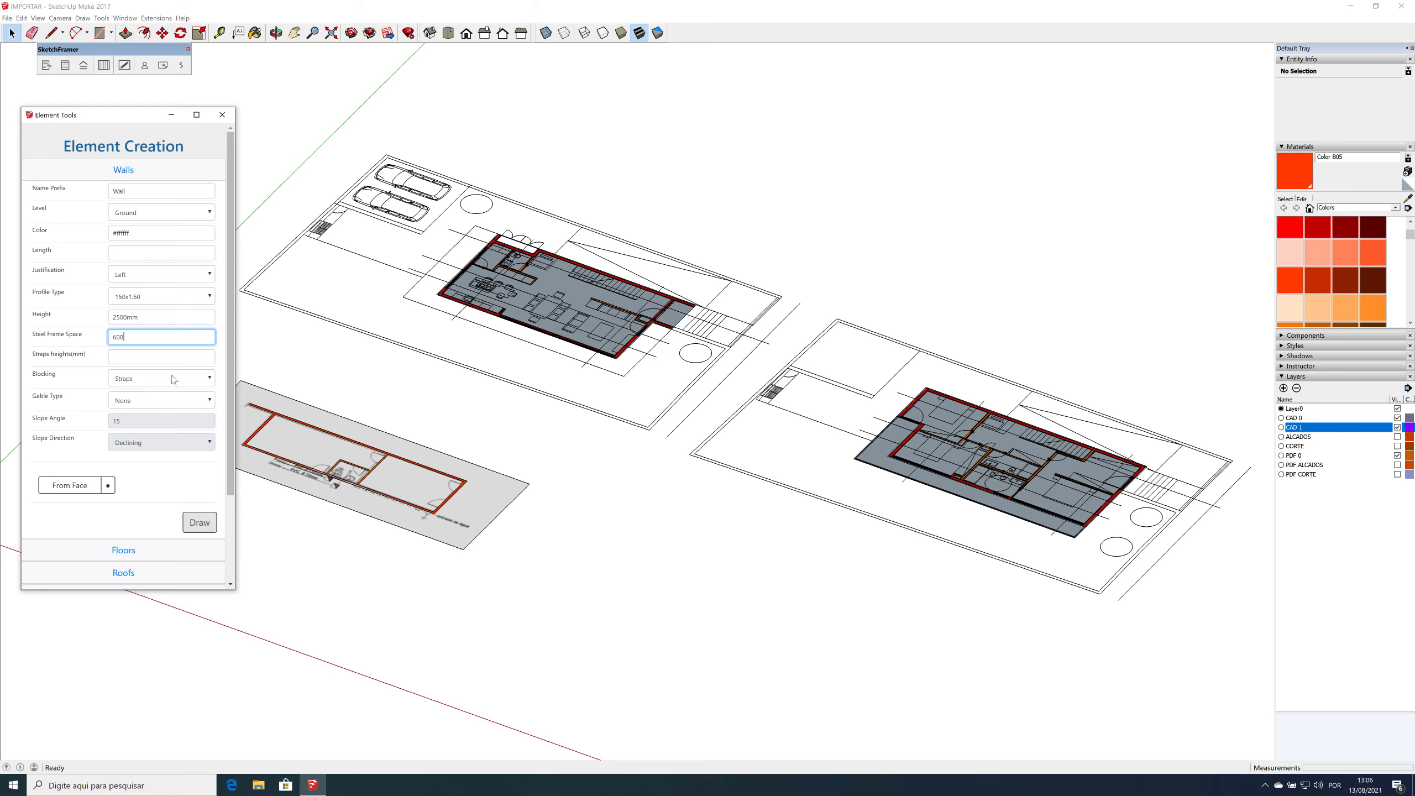
{"action": "left_click", "coordinate": [160, 356]}
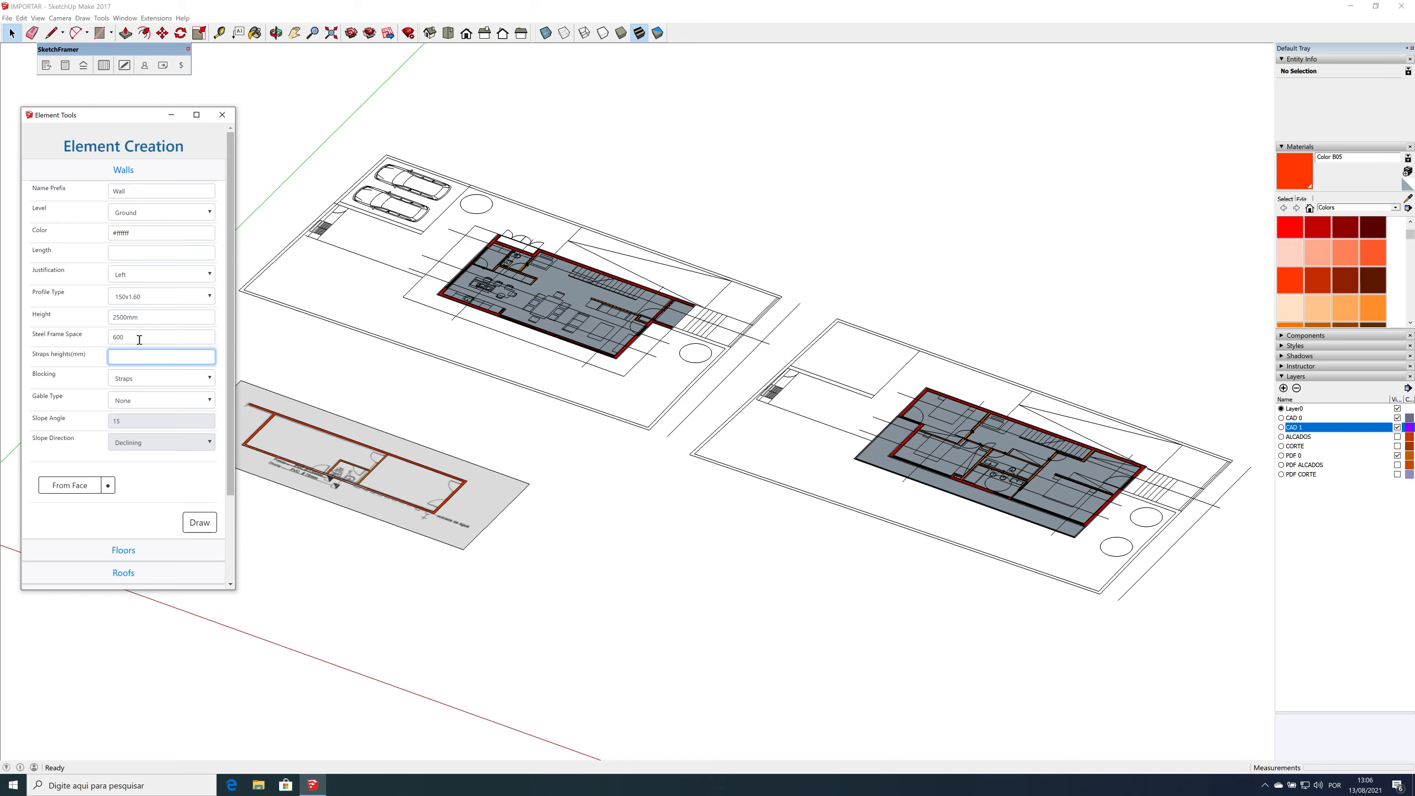
Step: Draw a short steel-frame wall panel in the empty area between the upper floor plan and the grey PDF plan
{"action": "left_click", "coordinate": [199, 523]}
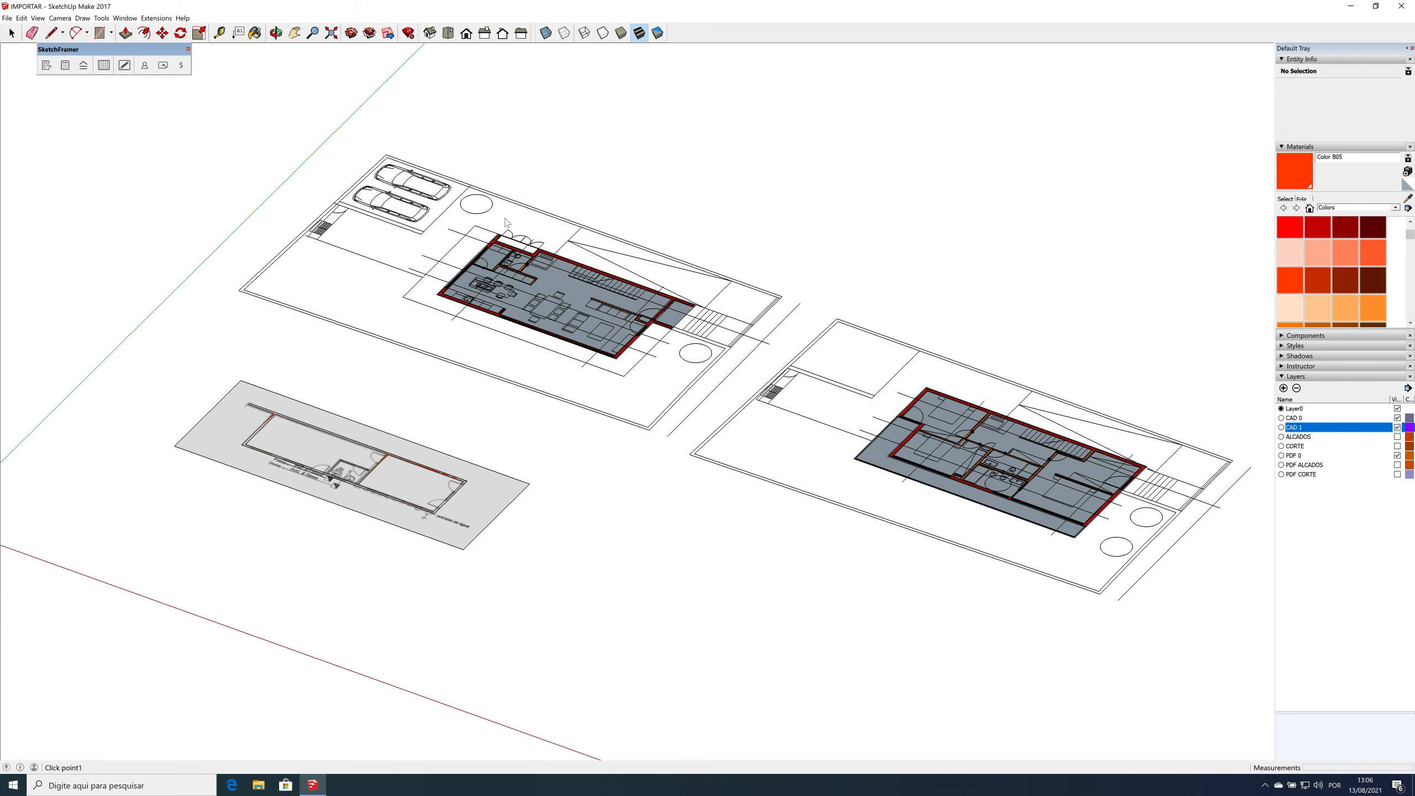
{"action": "left_click", "coordinate": [330, 350]}
{"action": "left_click", "coordinate": [377, 373]}
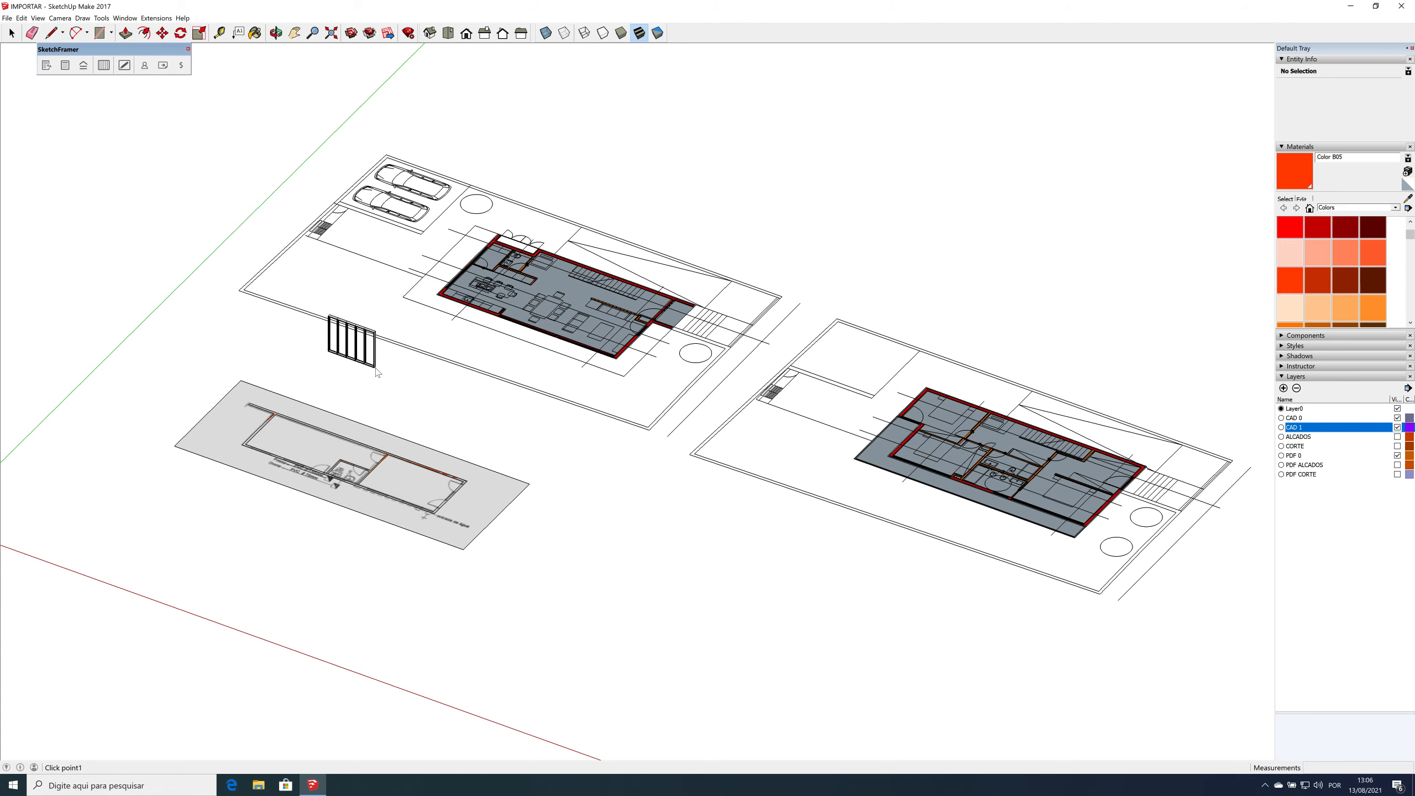
Step: Hide the CAD 1, CAD 0 and PDF 0 layers so only the traced plans and the wall panel show
{"action": "middle_click_drag", "start_coordinate": [472, 312], "coordinate": [808, 305]}
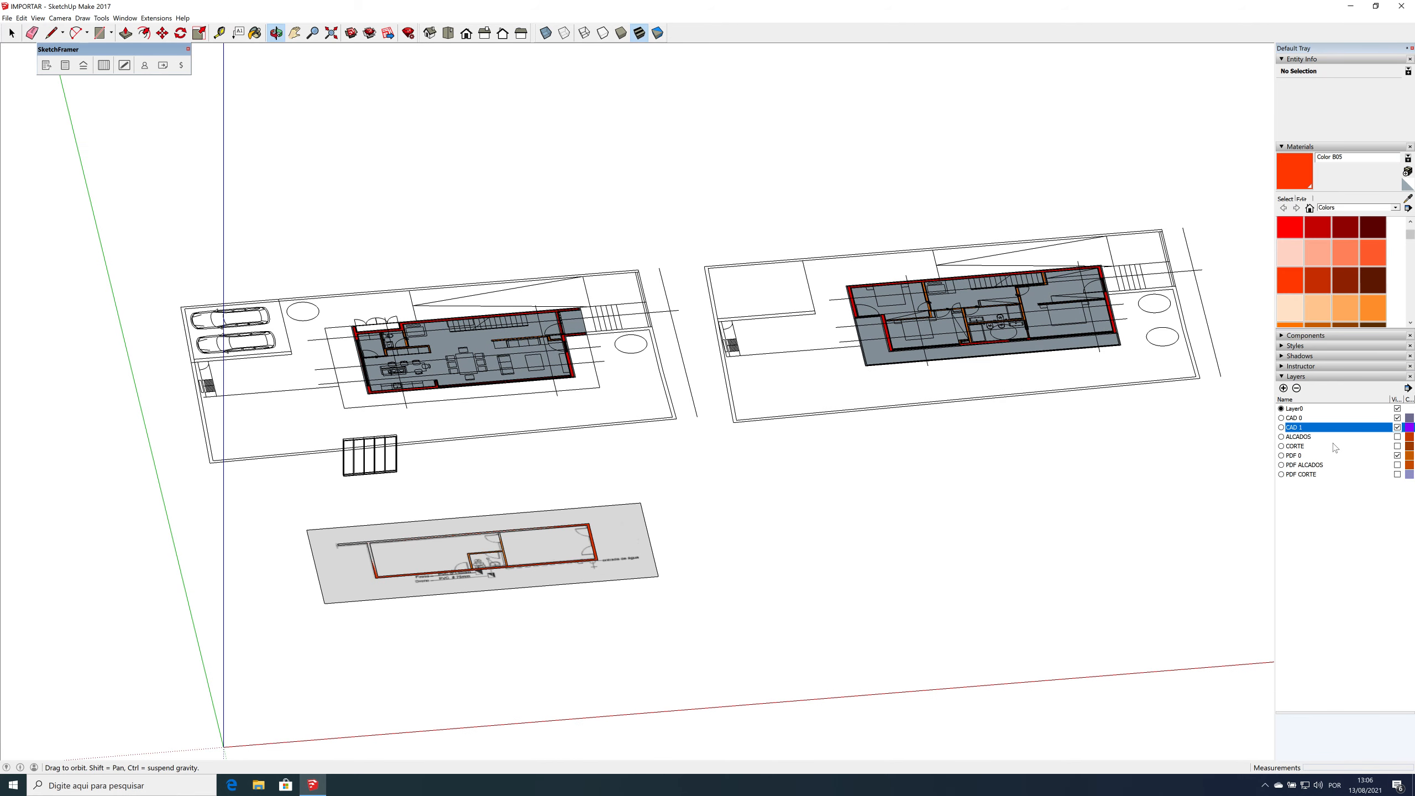
{"action": "left_click", "coordinate": [1397, 427]}
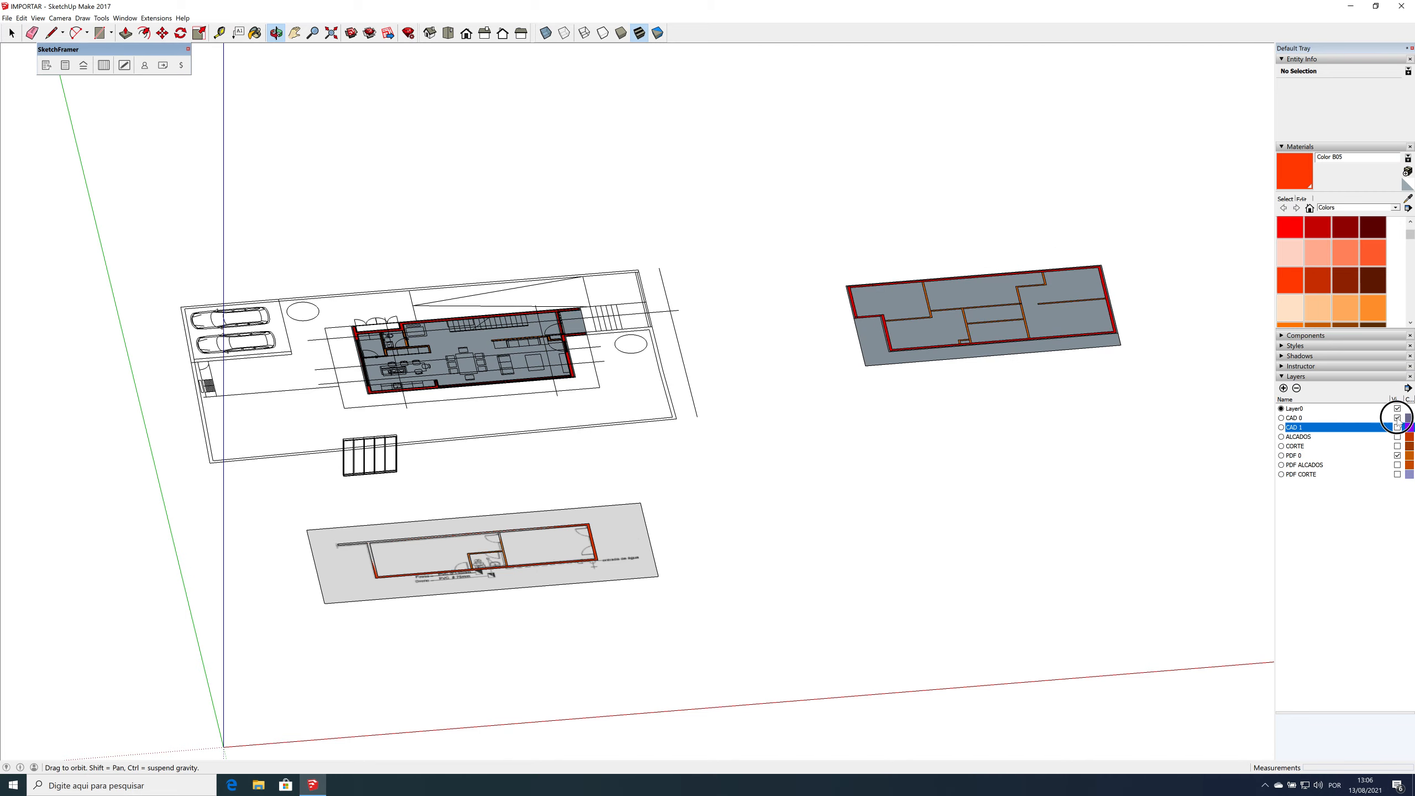
{"action": "left_click", "coordinate": [1398, 418]}
{"action": "left_click", "coordinate": [1398, 455]}
{"action": "middle_click_drag", "start_coordinate": [955, 485], "coordinate": [538, 445]}
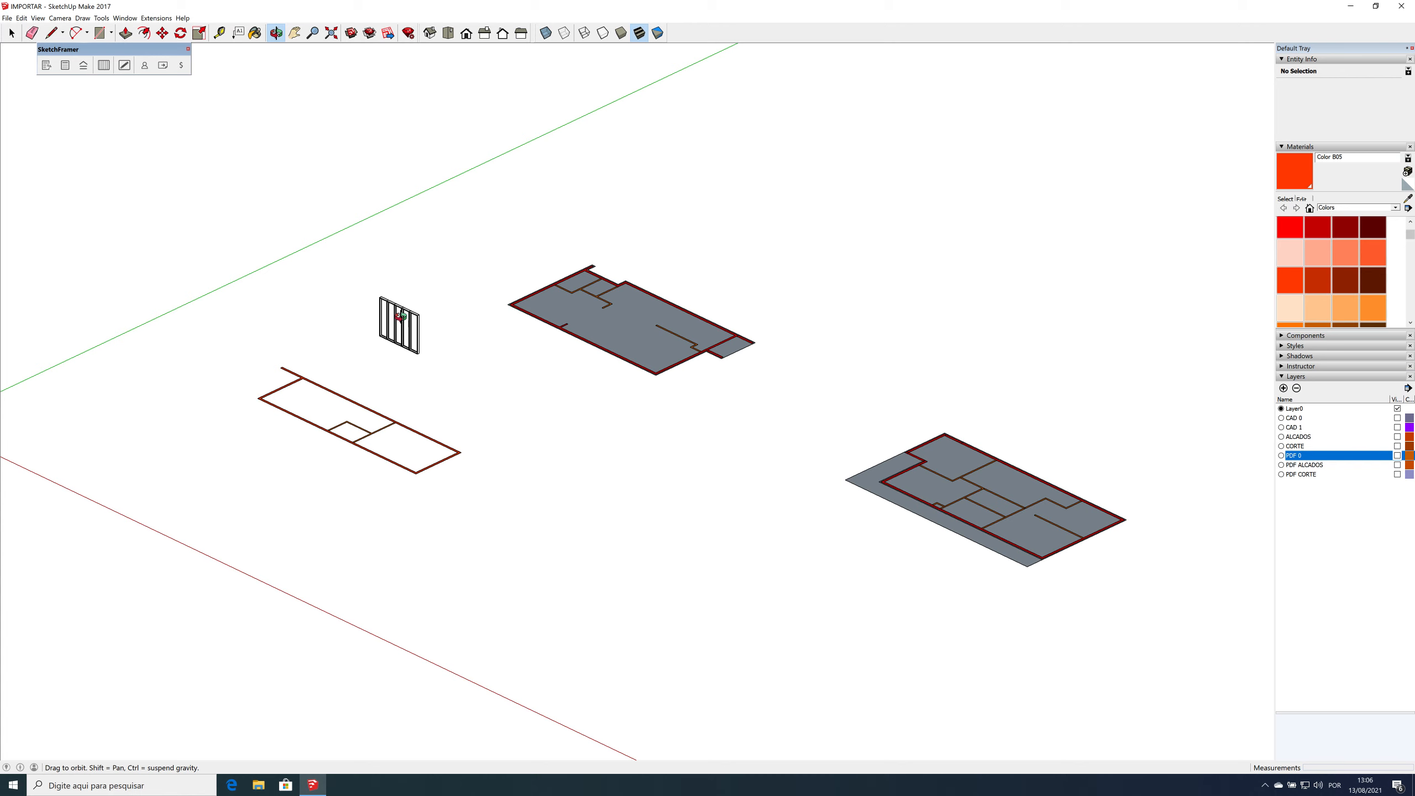
Step: Move the wall panel by its lower end corner onto the red wall strip beside the orange partitions of the nearest grey plan
{"action": "scroll", "coordinate": [401, 316], "scroll_direction": "up", "scroll_amount": 4}
{"action": "key", "text": "space"}
{"action": "left_click", "coordinate": [414, 349]}
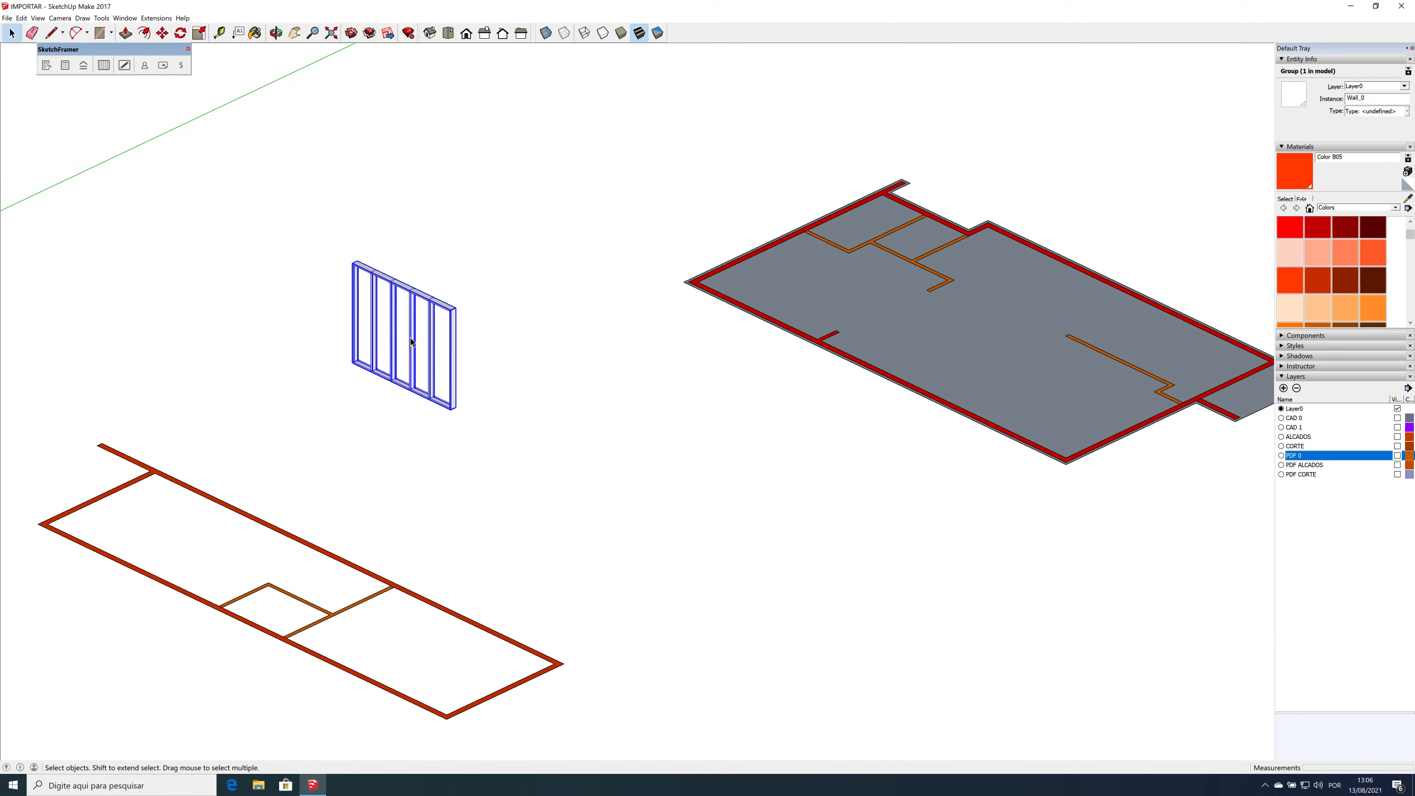
{"action": "left_click", "coordinate": [501, 317]}
{"action": "middle_click_drag", "start_coordinate": [616, 322], "coordinate": [527, 635]}
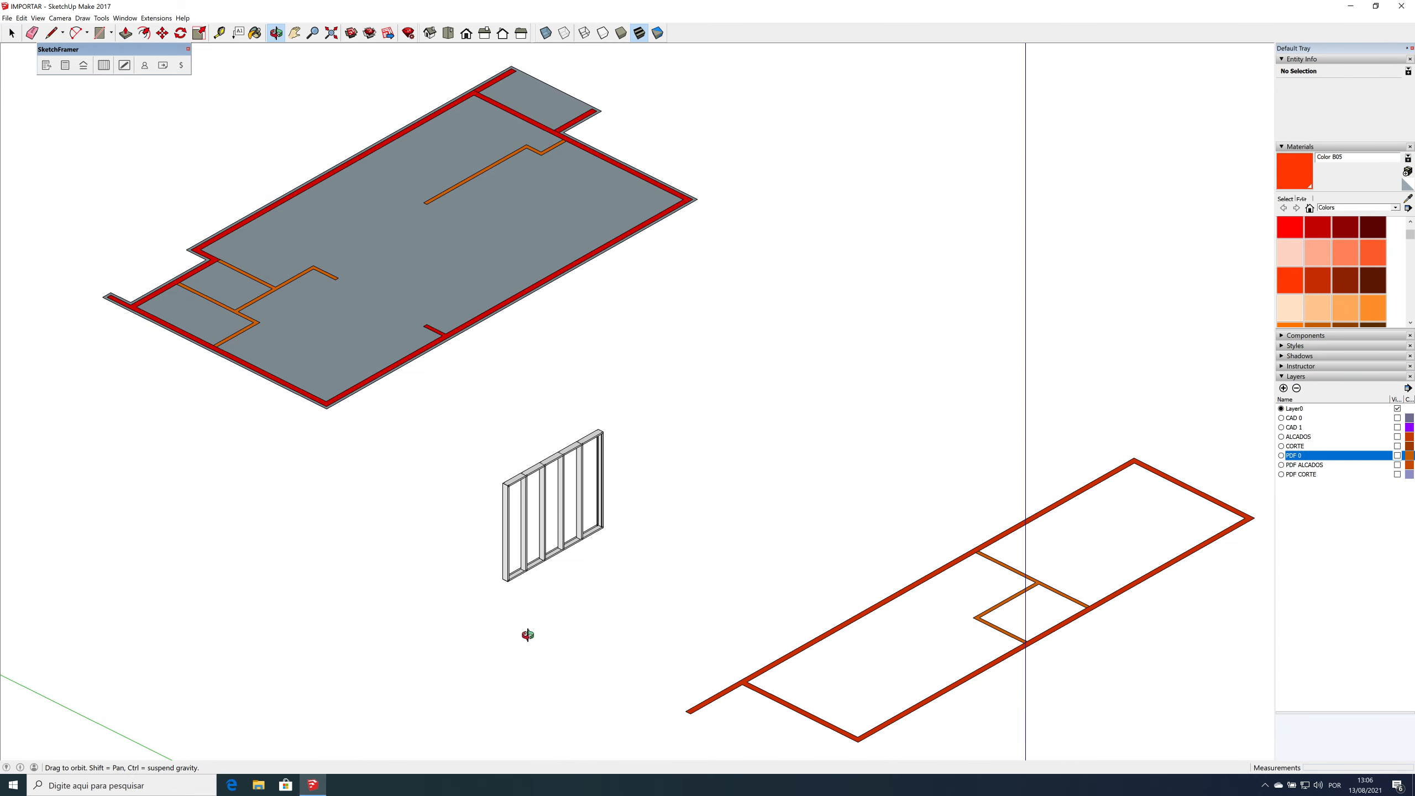
{"action": "key", "text": "space"}
{"action": "left_click", "coordinate": [505, 580]}
{"action": "scroll", "coordinate": [506, 582], "scroll_direction": "up", "scroll_amount": 3}
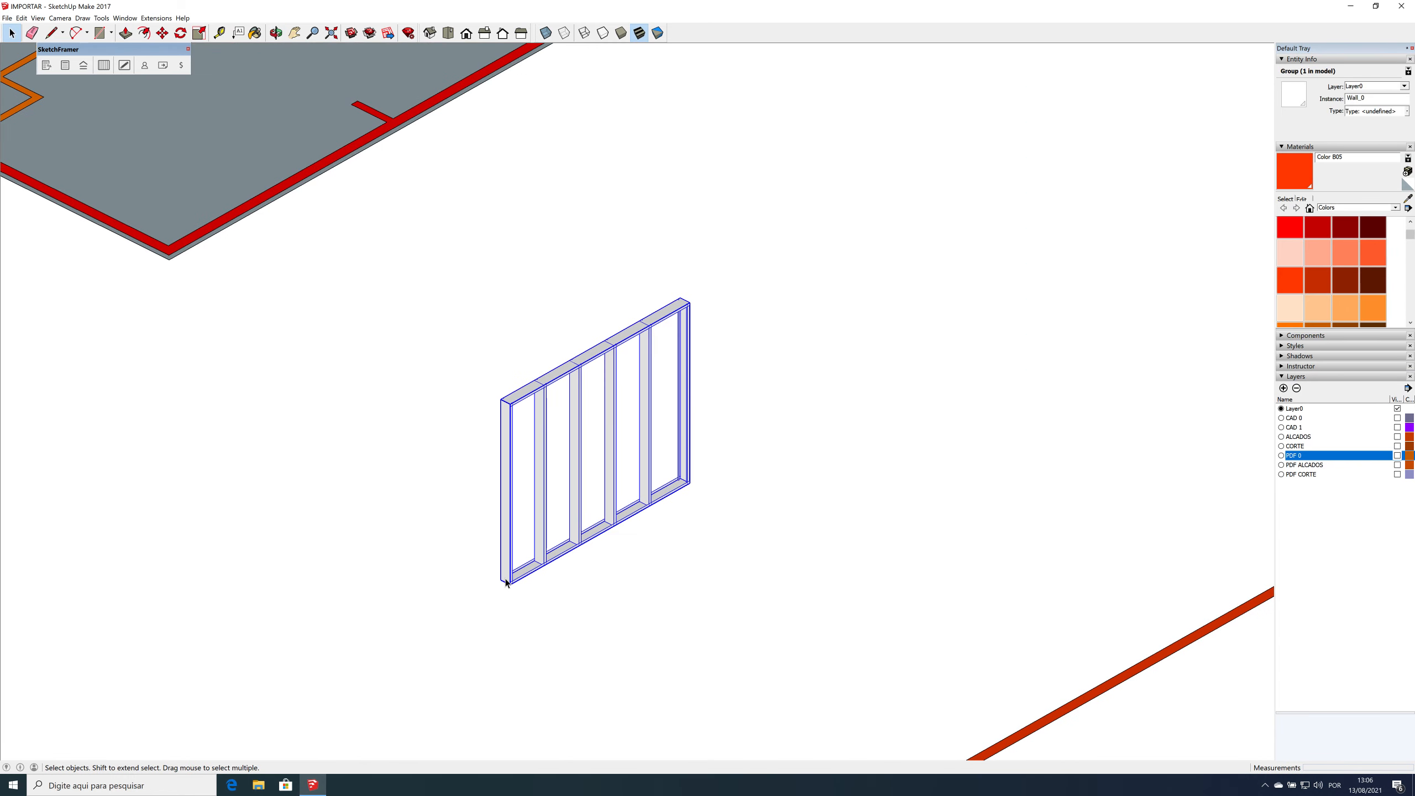
{"action": "scroll", "coordinate": [506, 582], "scroll_direction": "up", "scroll_amount": 8}
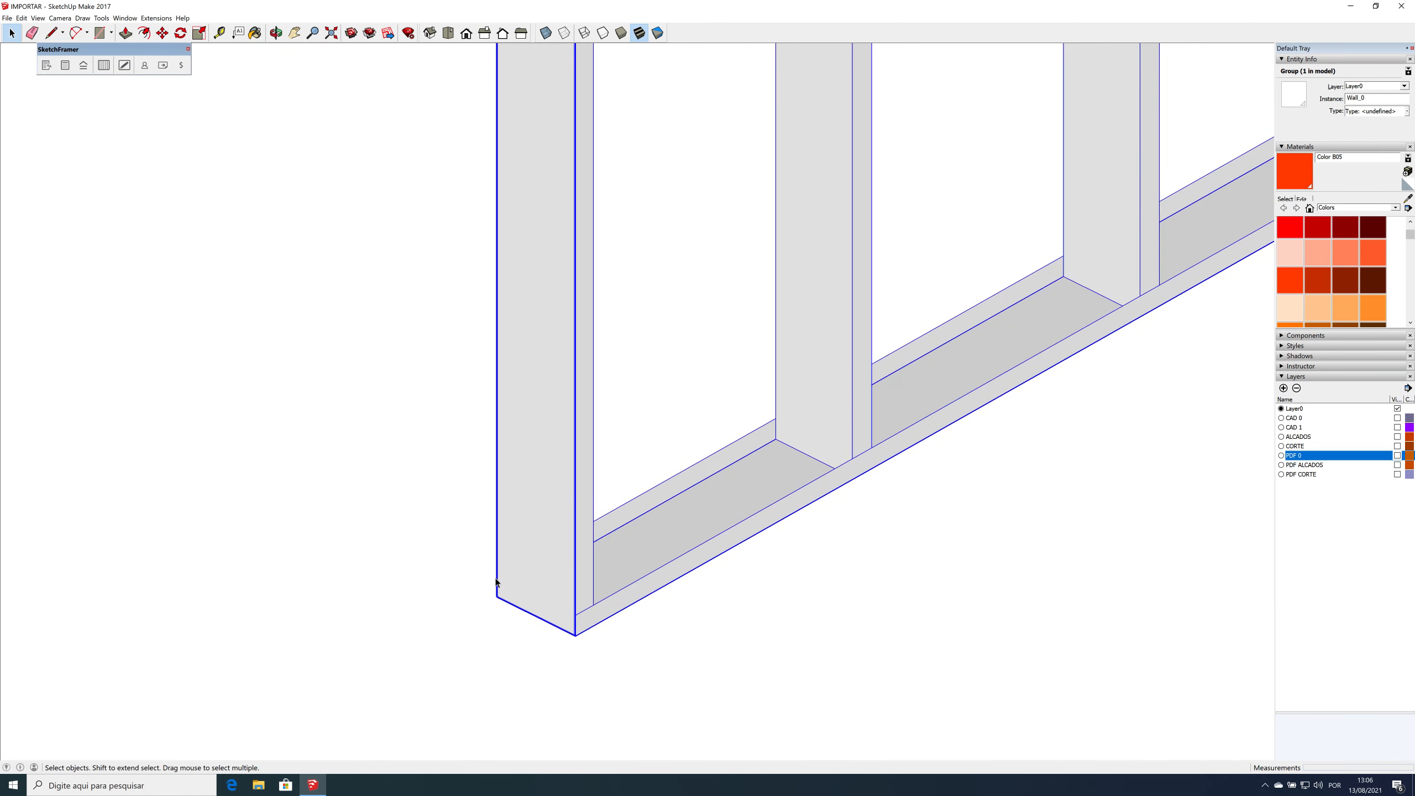
{"action": "scroll", "coordinate": [496, 582], "scroll_direction": "up", "scroll_amount": 4}
{"action": "key", "text": "m"}
{"action": "left_click", "coordinate": [496, 611]}
{"action": "scroll", "coordinate": [652, 594], "scroll_direction": "down", "scroll_amount": 6}
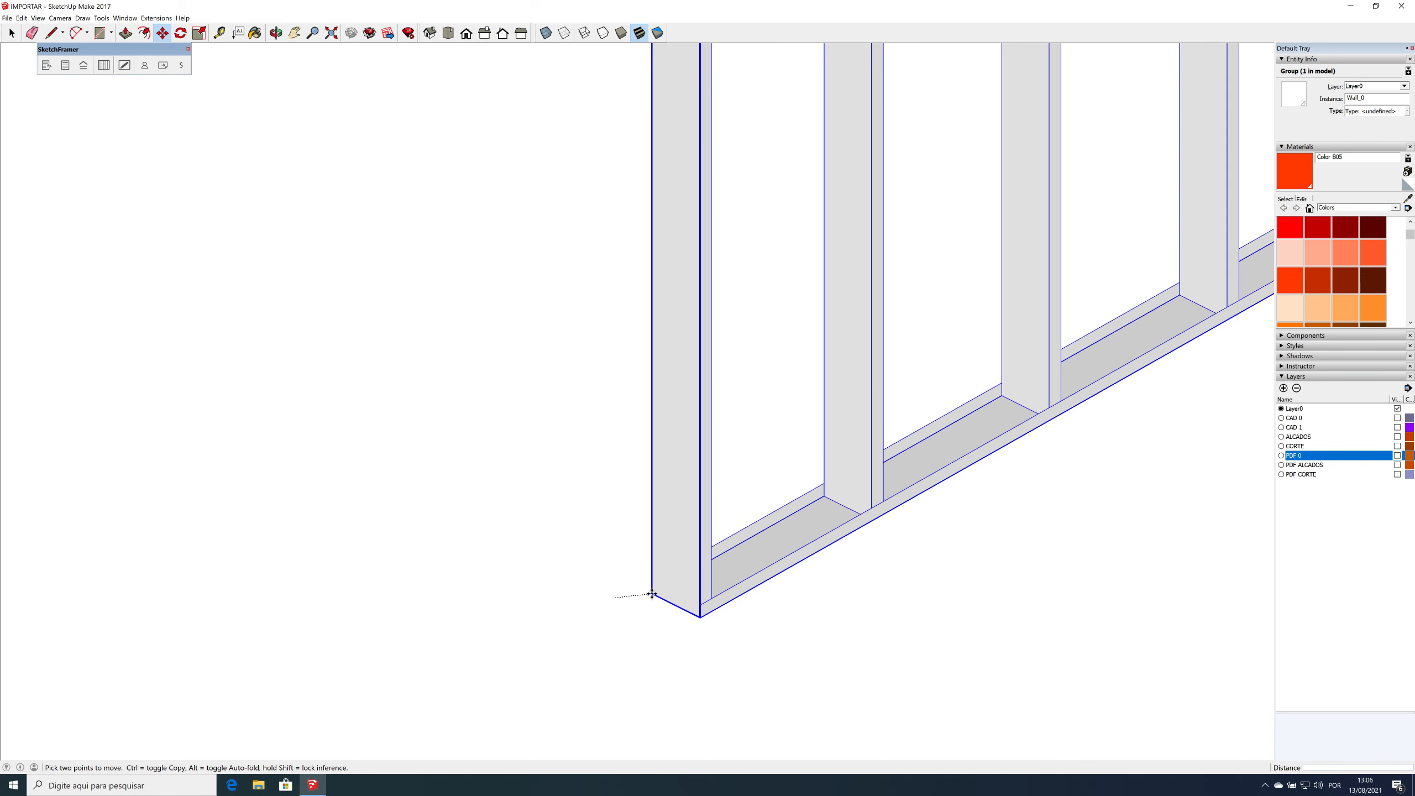
{"action": "scroll", "coordinate": [652, 594], "scroll_direction": "down", "scroll_amount": 8}
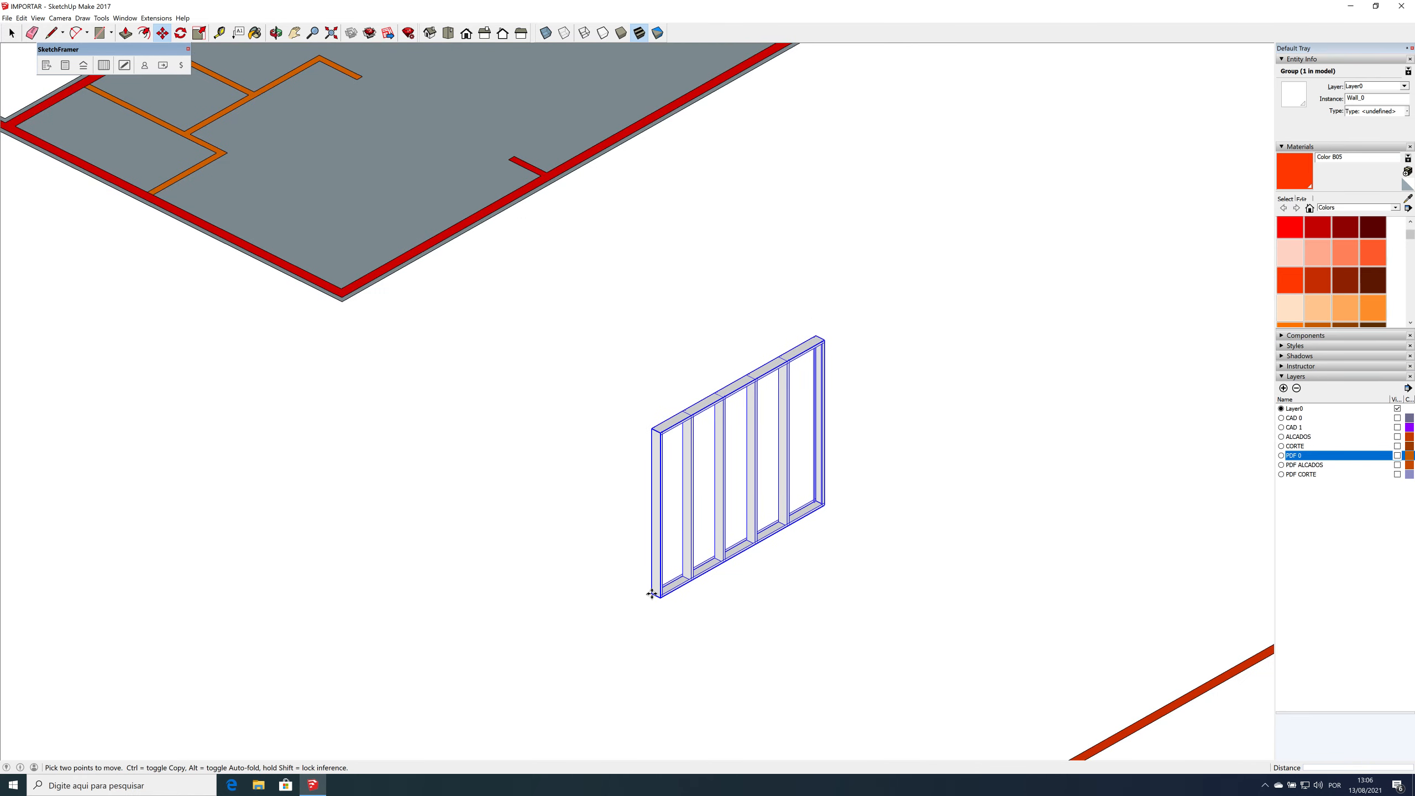
{"action": "scroll", "coordinate": [652, 594], "scroll_direction": "down", "scroll_amount": 2}
{"action": "scroll", "coordinate": [177, 220], "scroll_direction": "up", "scroll_amount": 8}
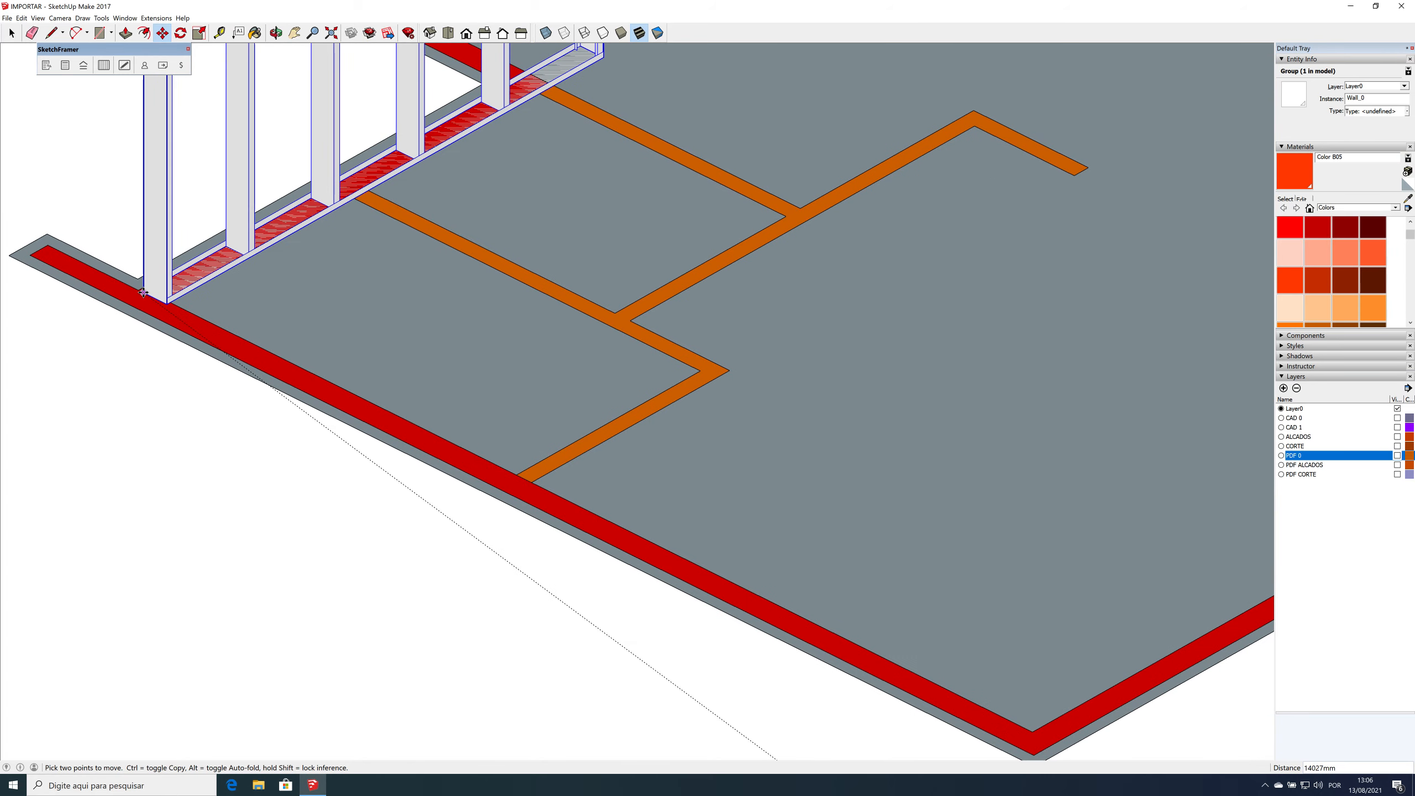
{"action": "left_click", "coordinate": [142, 292]}
Step: Copy the wall panel from its lower corner to the start of the long red wall at the adjacent stepped corner
{"action": "scroll", "coordinate": [142, 292], "scroll_direction": "up", "scroll_amount": 4}
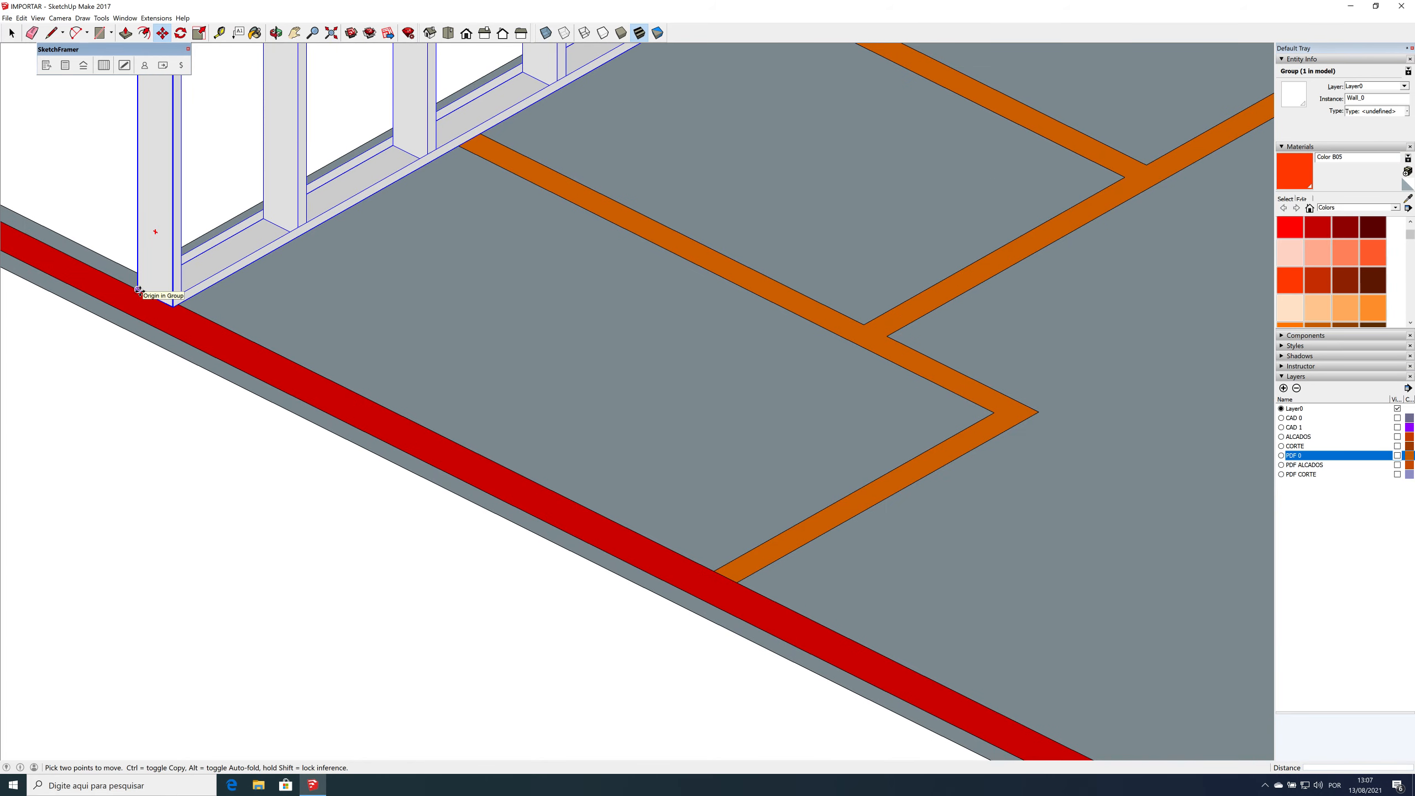
{"action": "scroll", "coordinate": [129, 287], "scroll_direction": "up", "scroll_amount": 5}
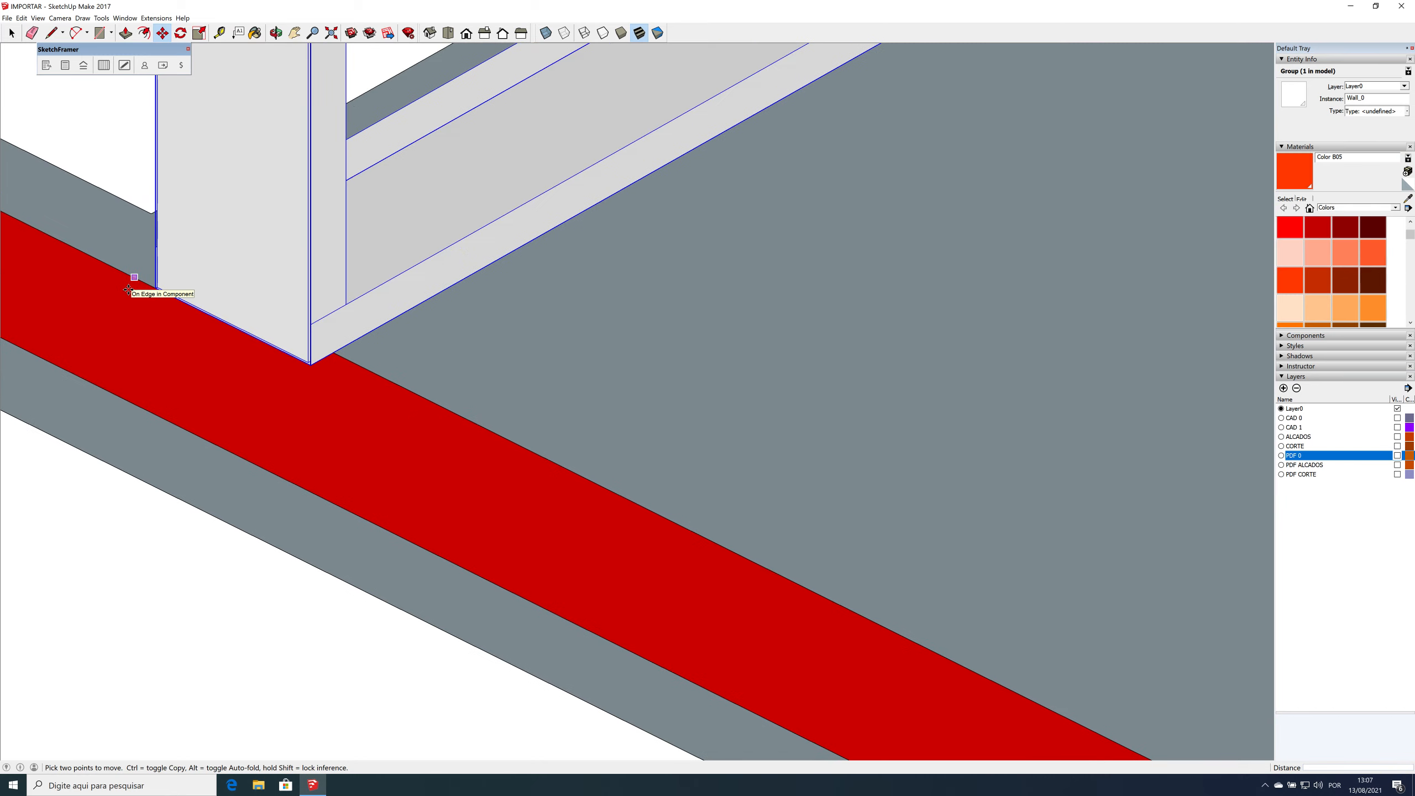
{"action": "scroll", "coordinate": [151, 293], "scroll_direction": "up", "scroll_amount": 2}
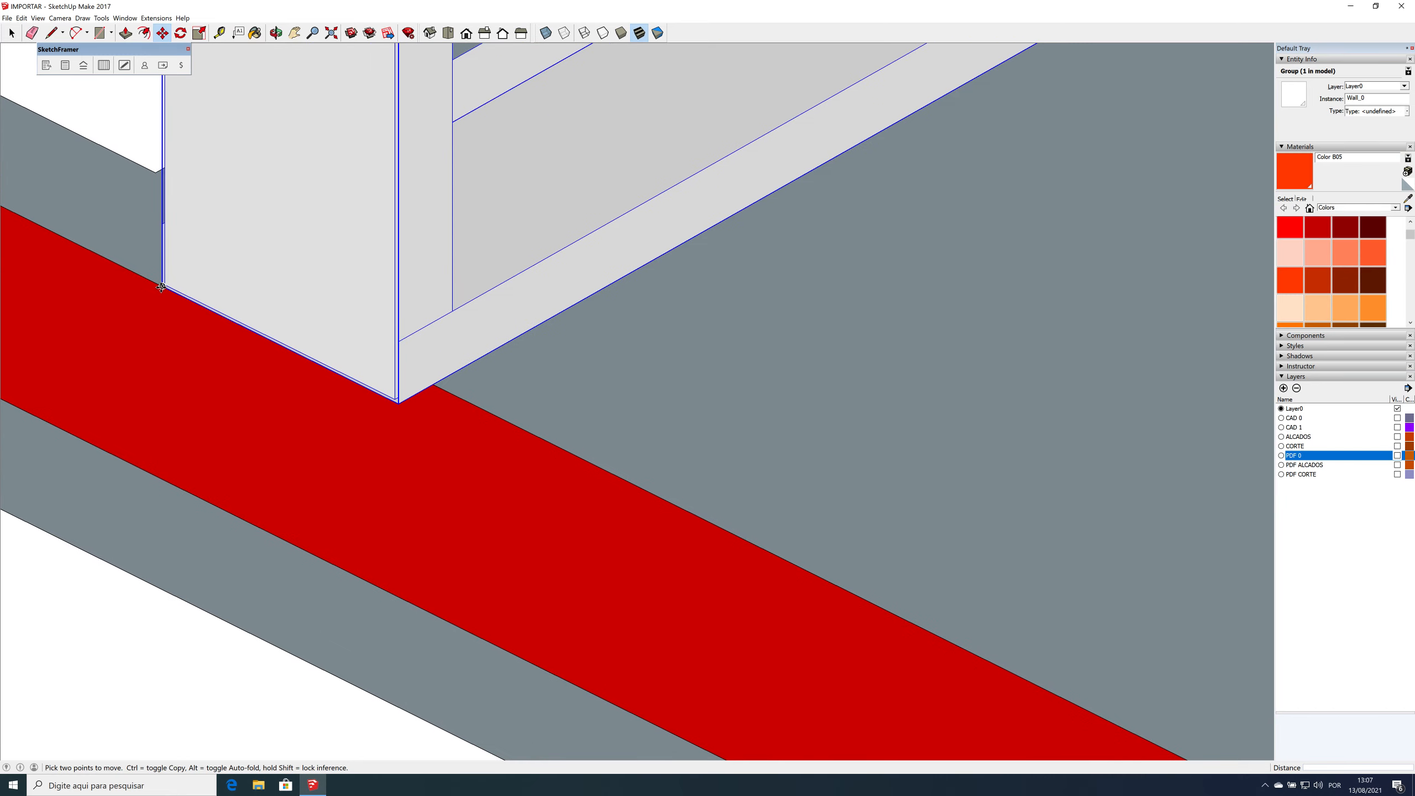
{"action": "left_click", "coordinate": [160, 287]}
{"action": "key", "text": "ctrl"}
{"action": "scroll", "coordinate": [352, 430], "scroll_direction": "down", "scroll_amount": 1}
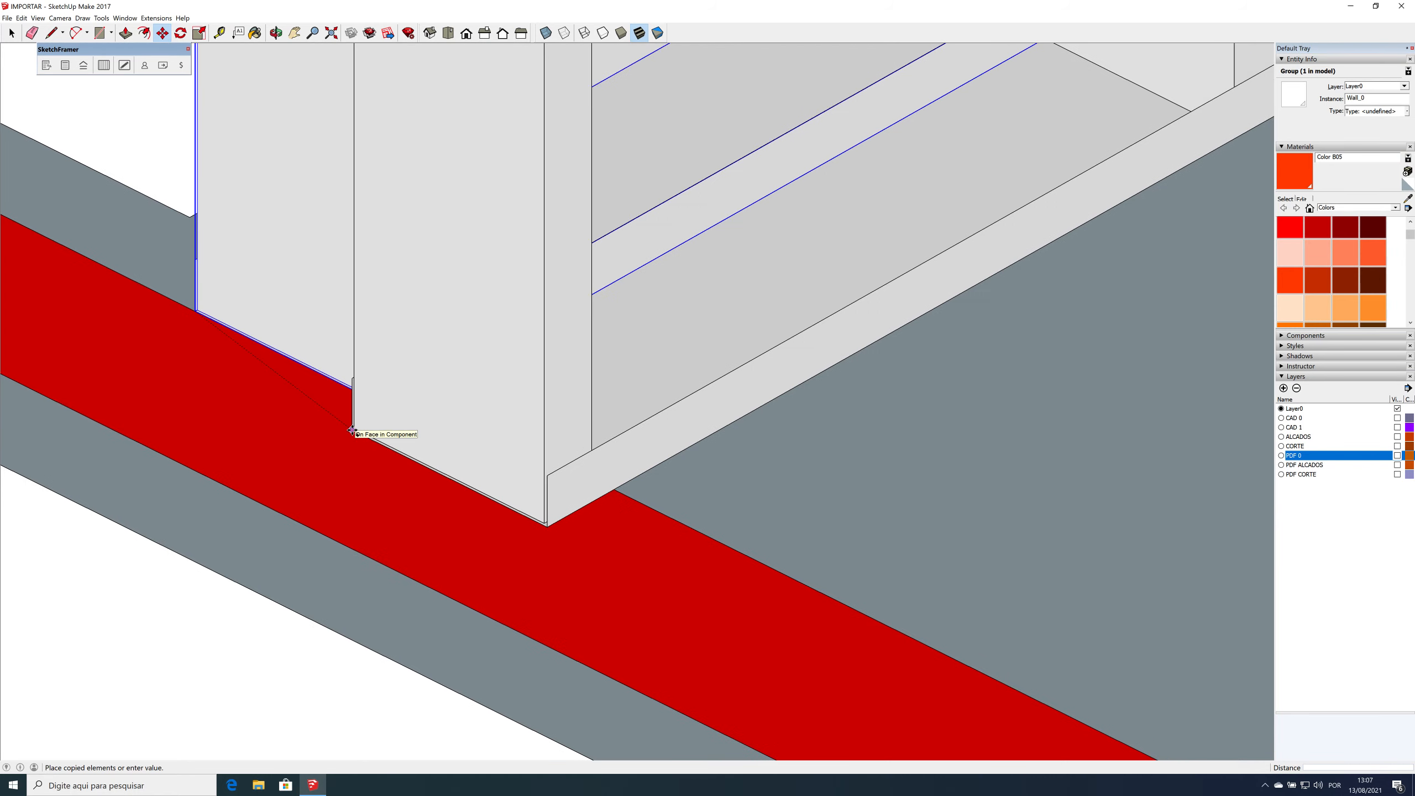
{"action": "scroll", "coordinate": [353, 430], "scroll_direction": "down", "scroll_amount": 5}
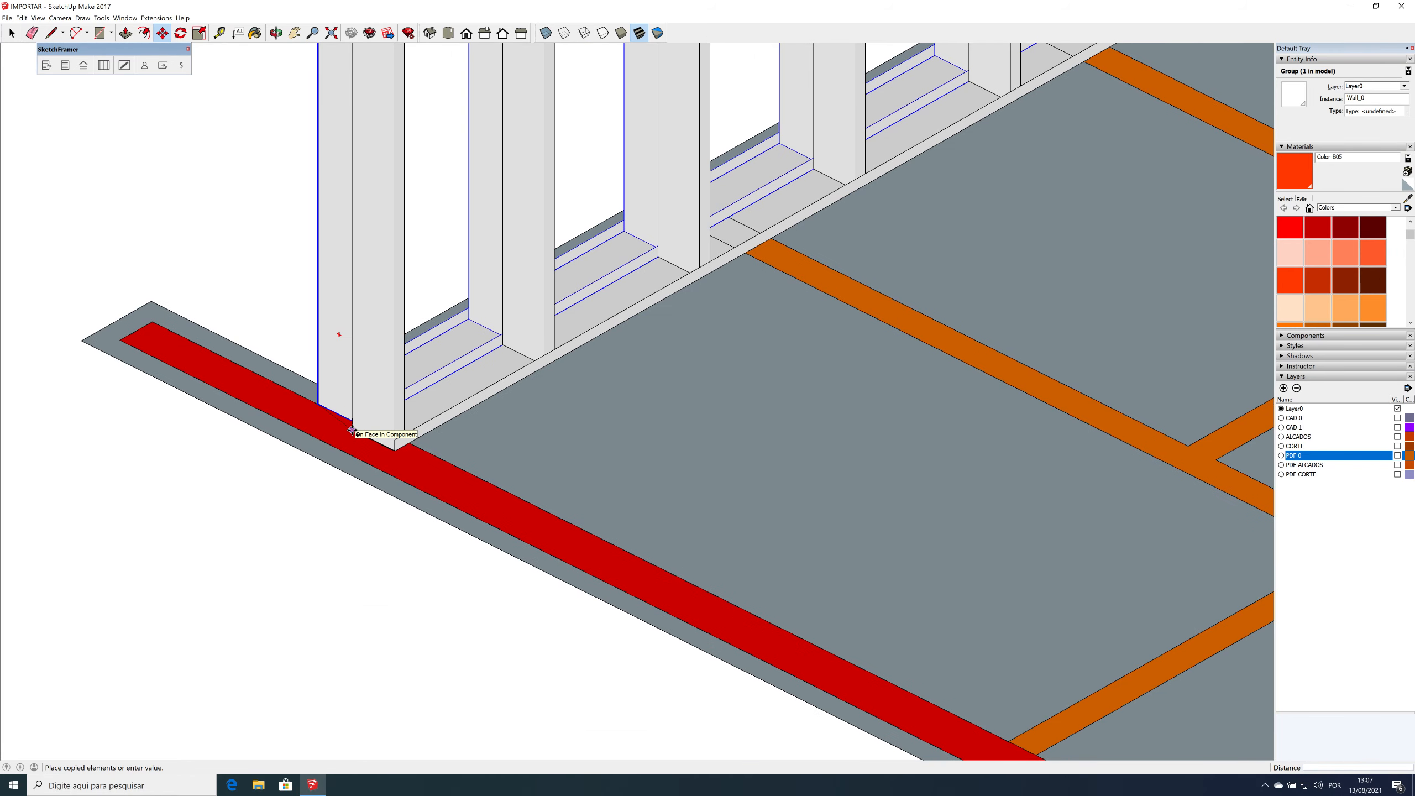
{"action": "scroll", "coordinate": [352, 430], "scroll_direction": "down", "scroll_amount": 6}
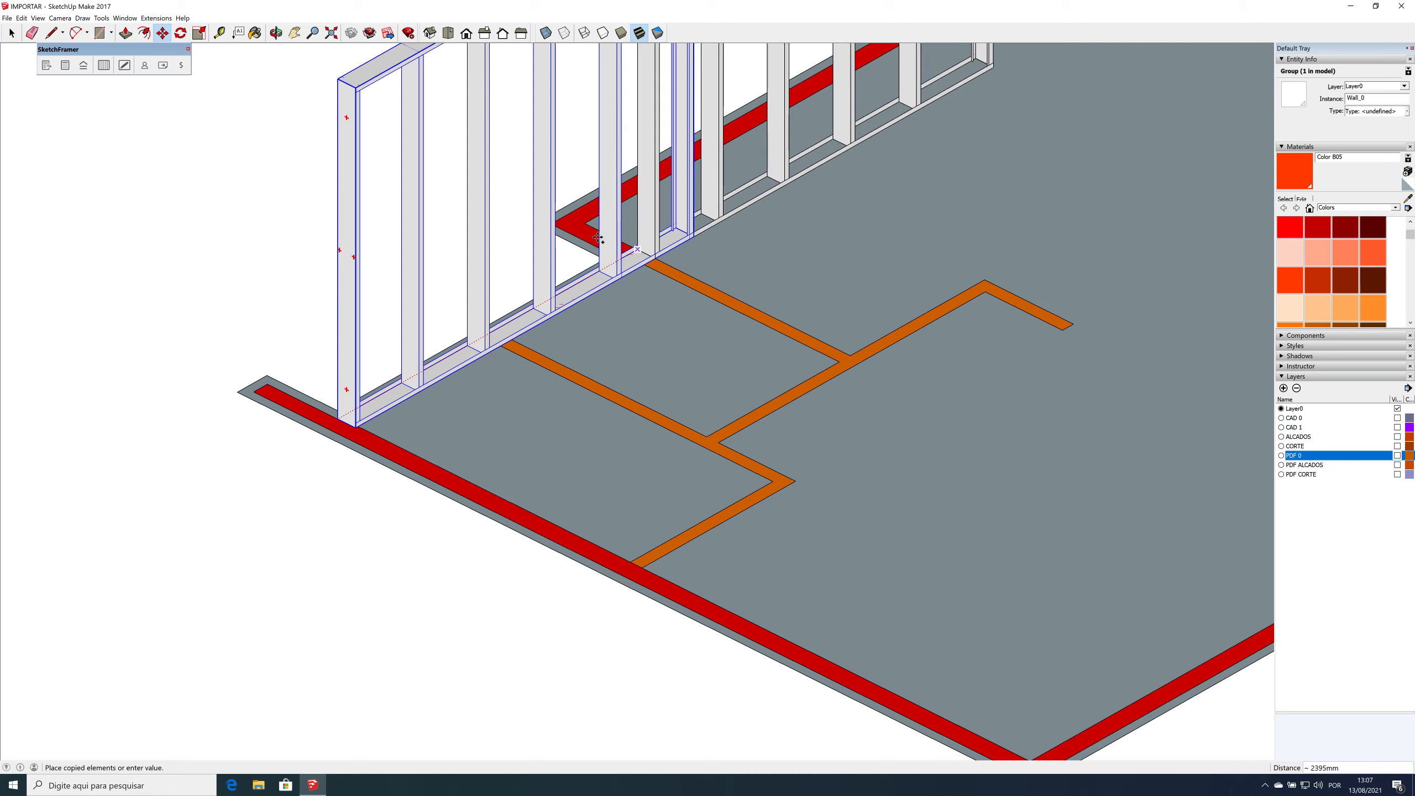
{"action": "middle_click_drag", "start_coordinate": [742, 260], "coordinate": [321, 316]}
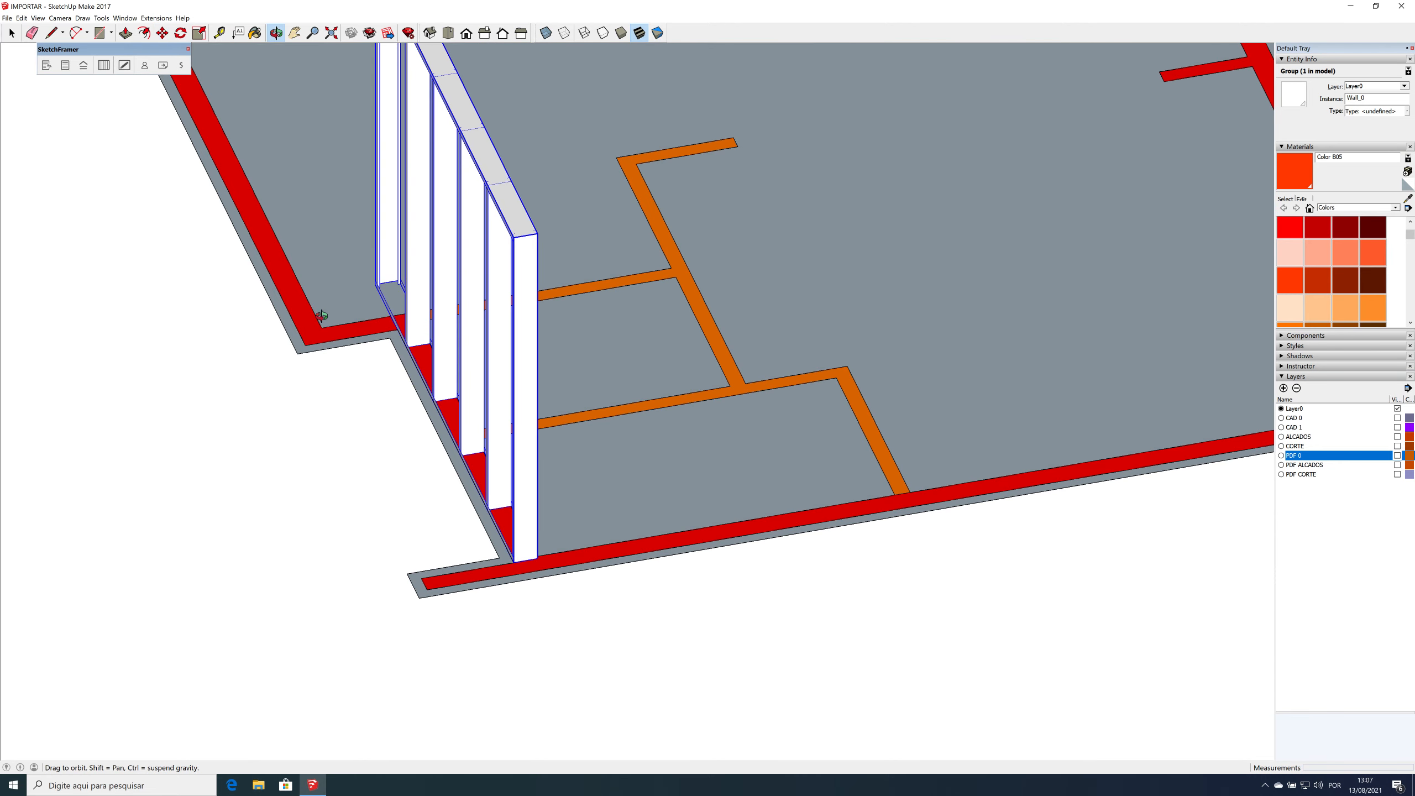
{"action": "left_click", "coordinate": [302, 344]}
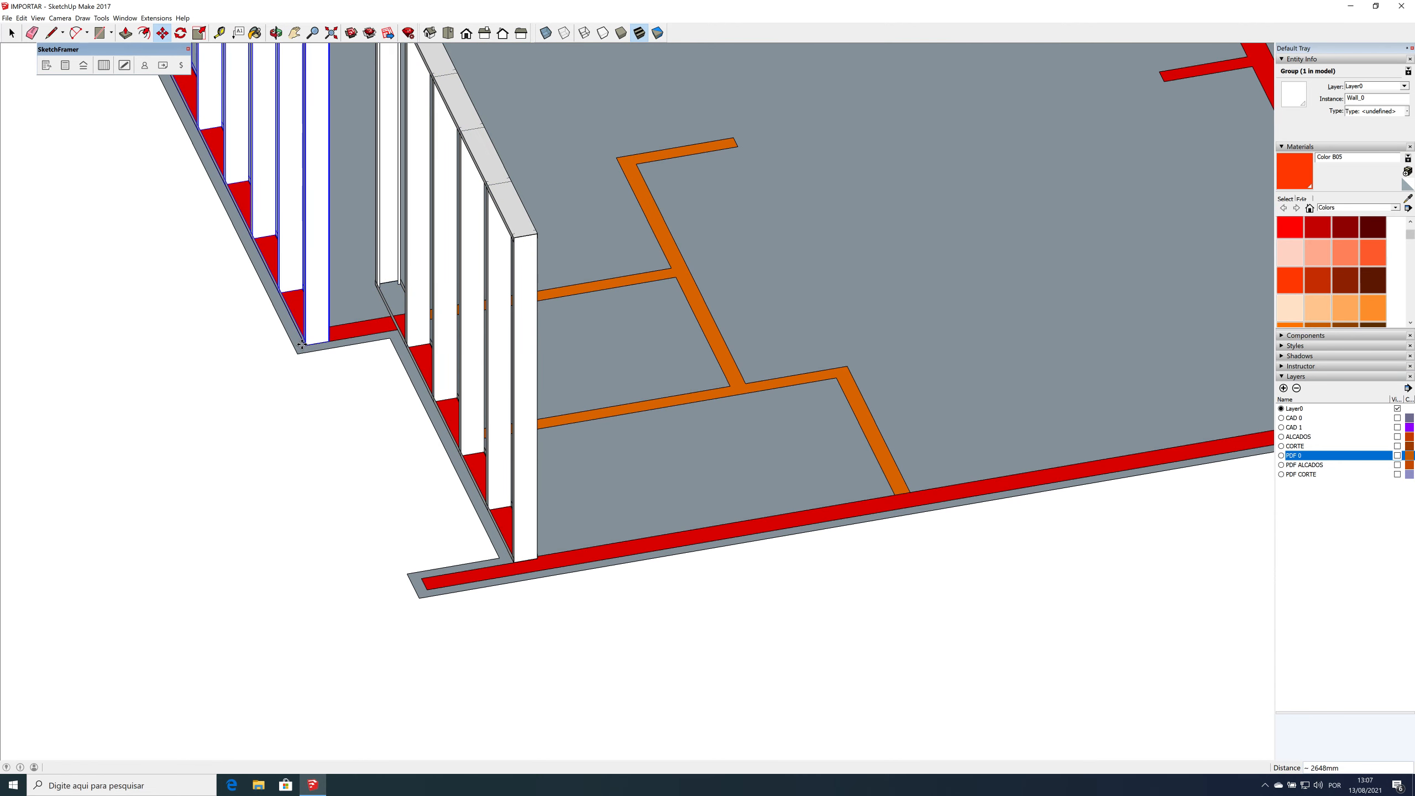
Step: Copy the panel from the stepped corner to the opposite long red wall, at its corner with the short end wall
{"action": "scroll", "coordinate": [302, 344], "scroll_direction": "up", "scroll_amount": 10}
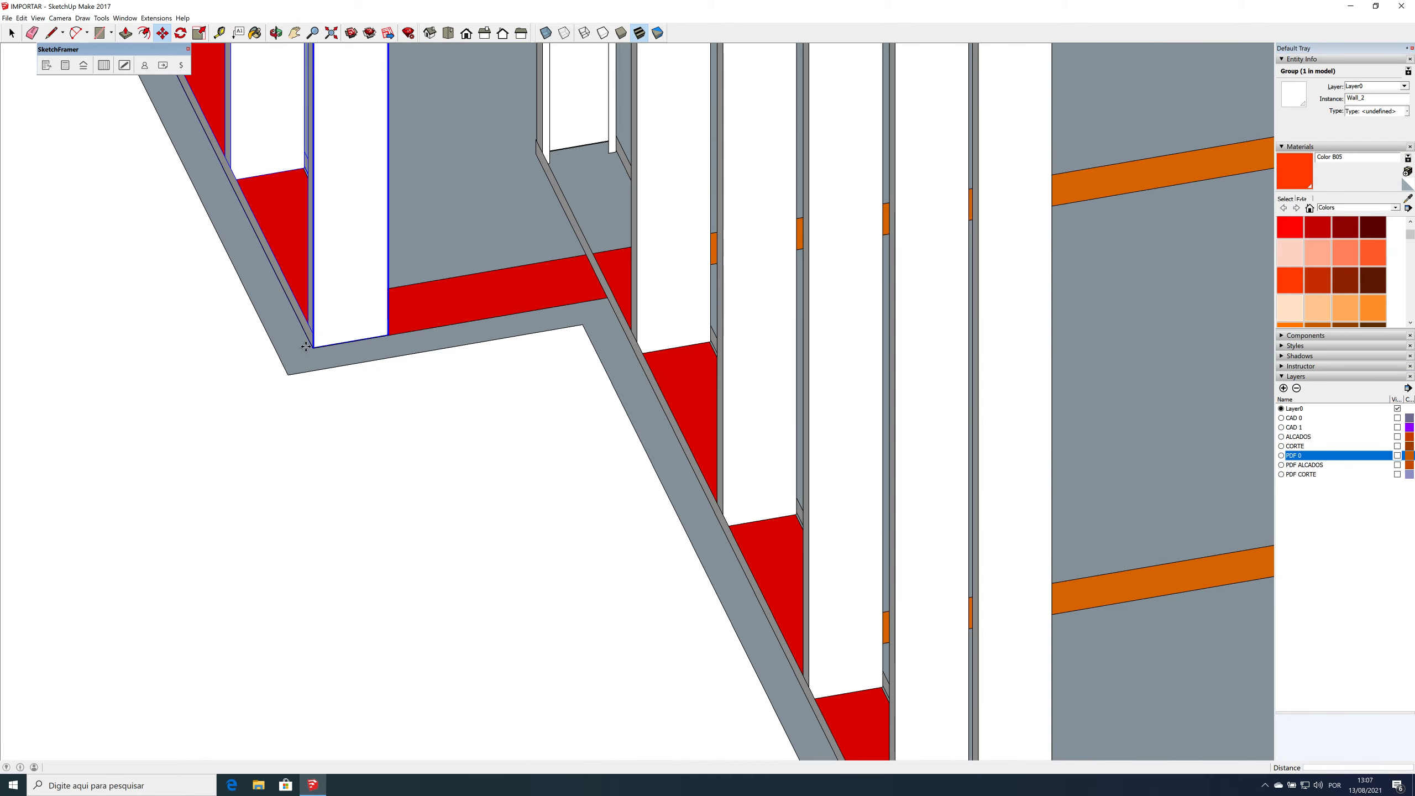
{"action": "scroll", "coordinate": [306, 346], "scroll_direction": "up", "scroll_amount": 6}
{"action": "left_click", "coordinate": [330, 352]}
{"action": "scroll", "coordinate": [275, 397], "scroll_direction": "down", "scroll_amount": 5}
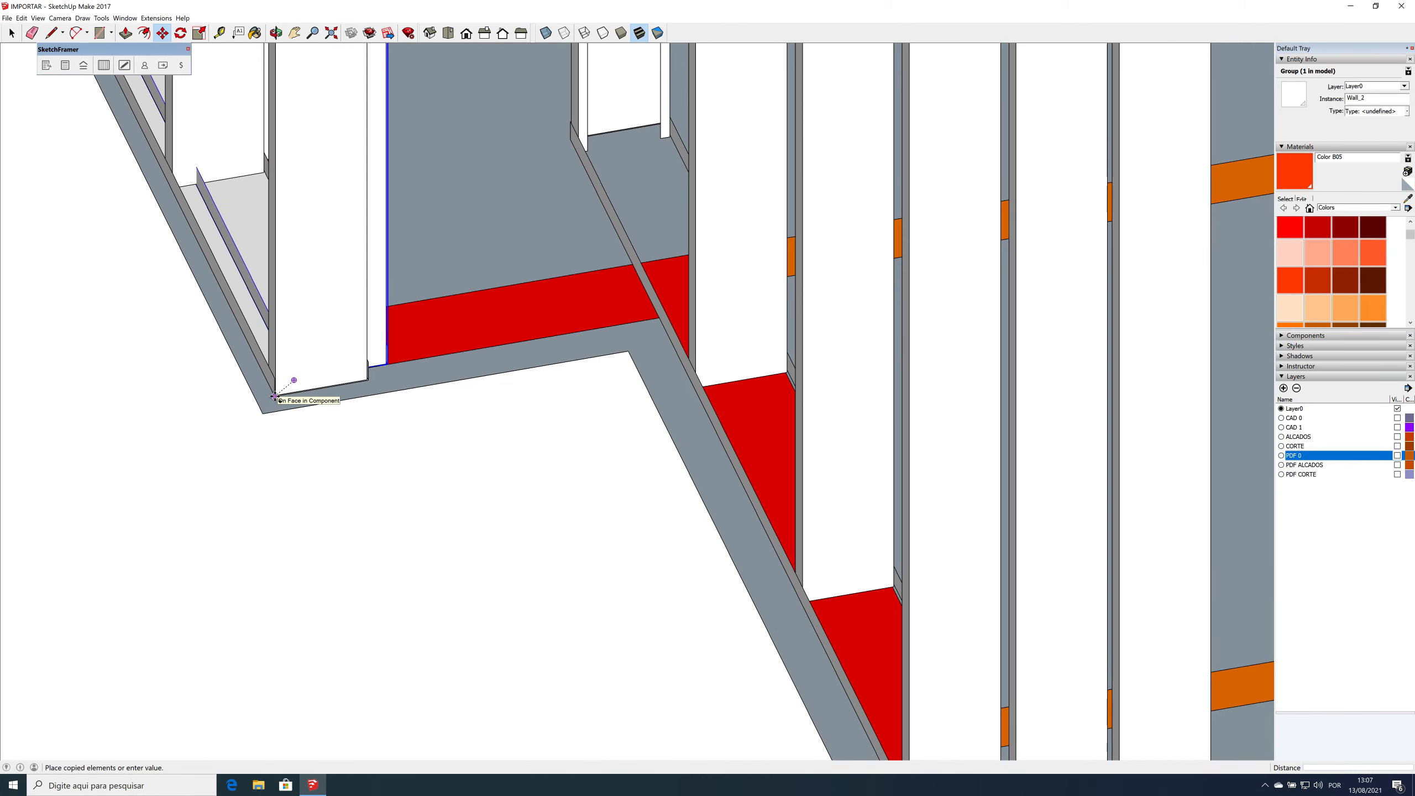
{"action": "scroll", "coordinate": [274, 397], "scroll_direction": "down", "scroll_amount": 8}
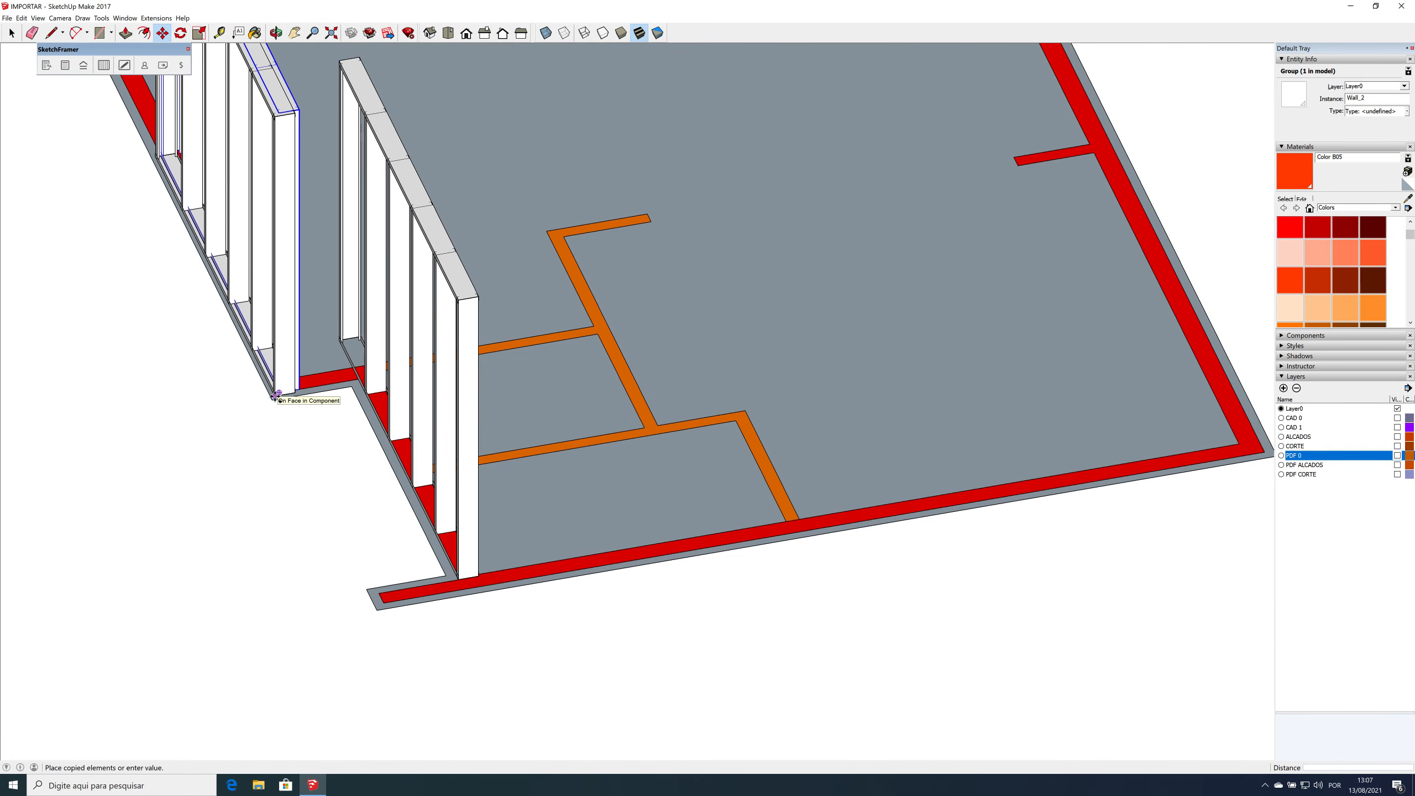
{"action": "scroll", "coordinate": [275, 397], "scroll_direction": "down", "scroll_amount": 2}
{"action": "left_click", "coordinate": [1069, 435]}
Step: Copy the panel from the opposite long wall to the short red wall stub at the far end of the plan
{"action": "scroll", "coordinate": [1092, 435], "scroll_direction": "up", "scroll_amount": 6}
{"action": "scroll", "coordinate": [1093, 432], "scroll_direction": "up", "scroll_amount": 5}
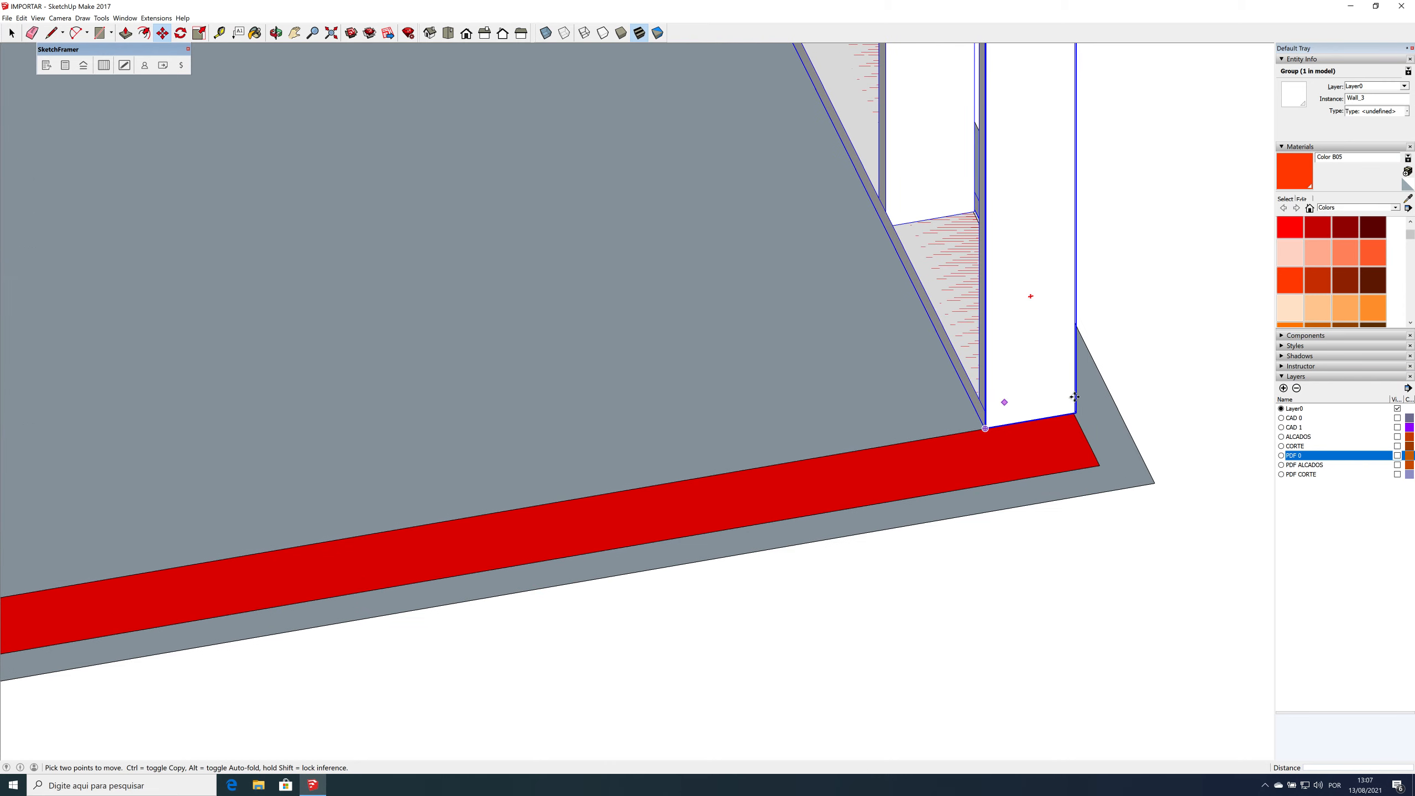
{"action": "scroll", "coordinate": [1075, 396], "scroll_direction": "up", "scroll_amount": 5}
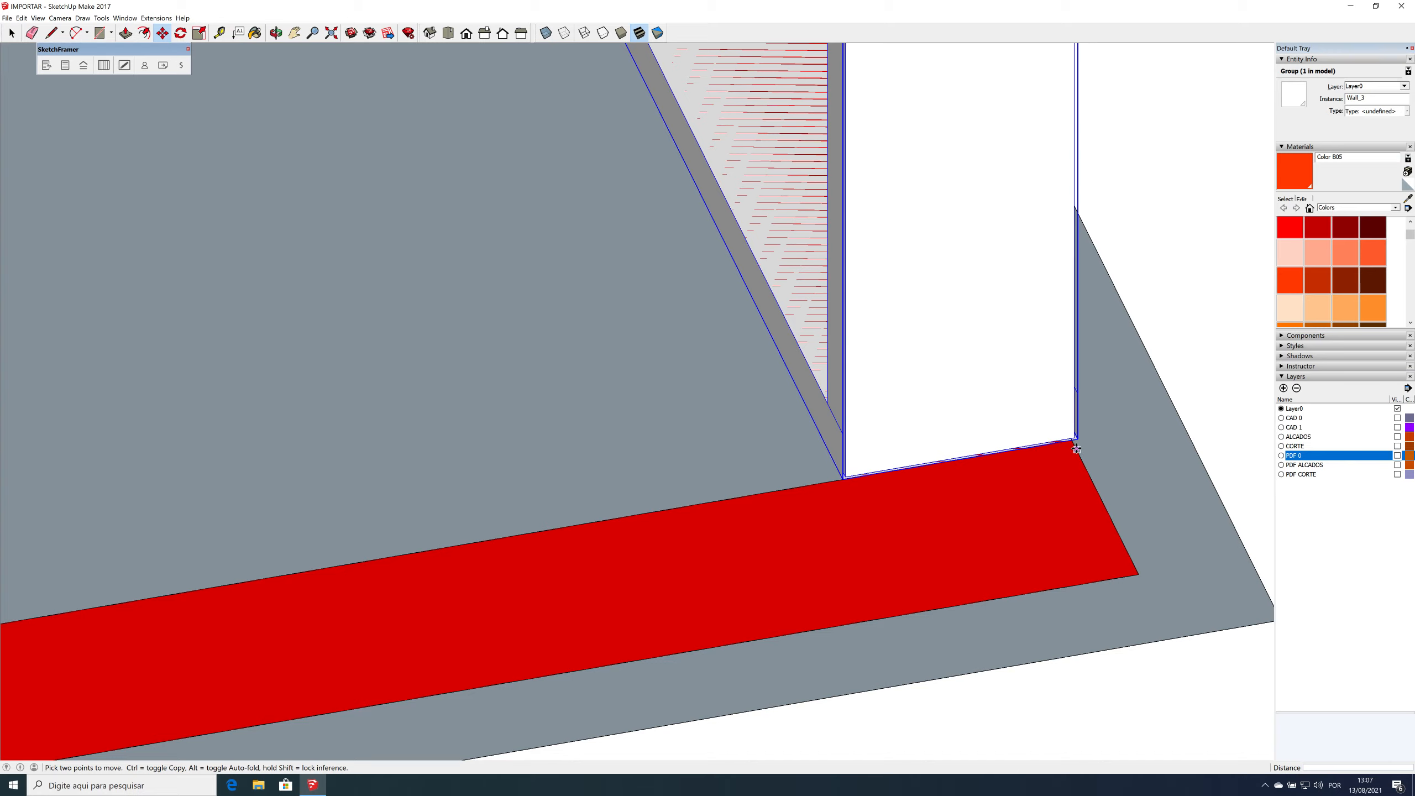
{"action": "left_click", "coordinate": [1077, 439]}
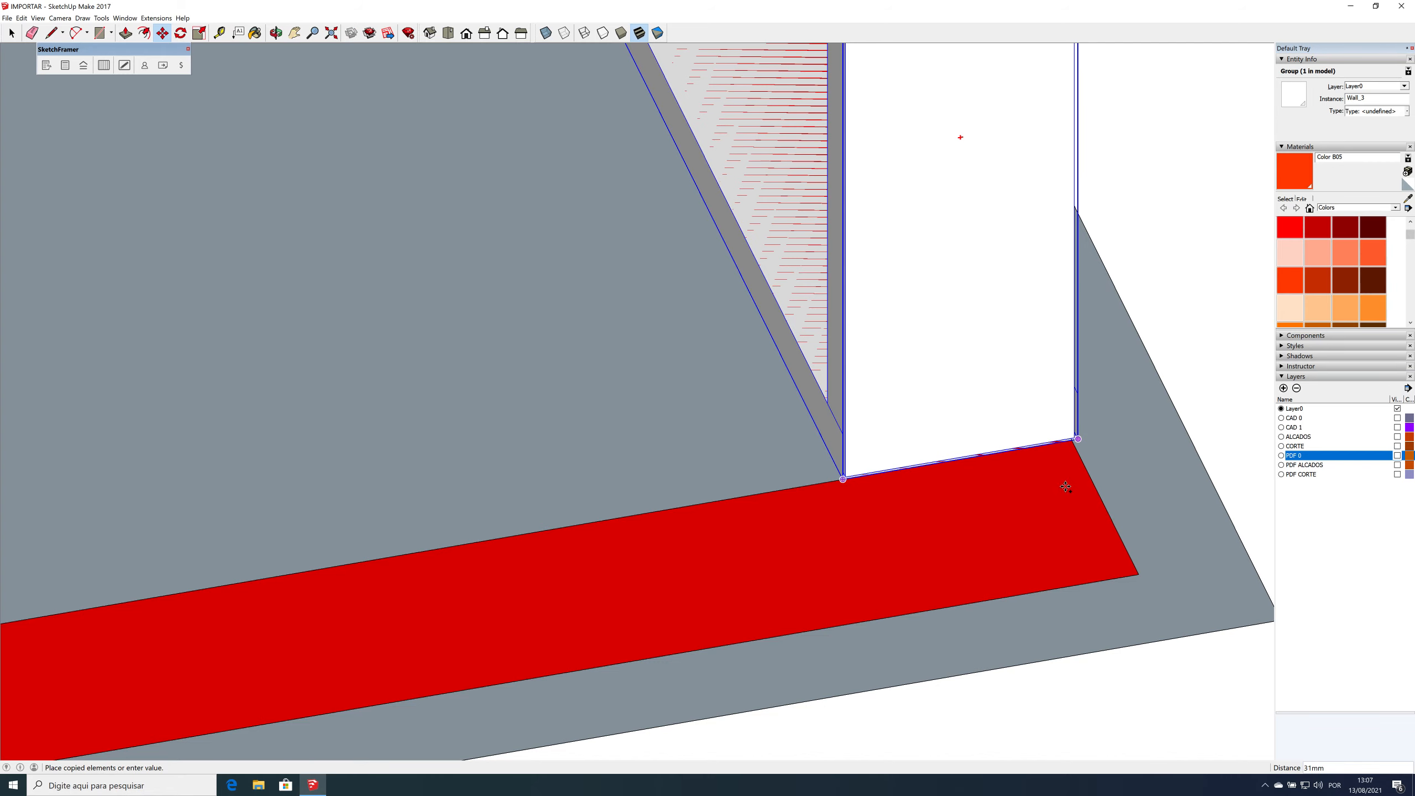
{"action": "scroll", "coordinate": [1084, 469], "scroll_direction": "down", "scroll_amount": 5}
{"action": "scroll", "coordinate": [1091, 494], "scroll_direction": "down", "scroll_amount": 8}
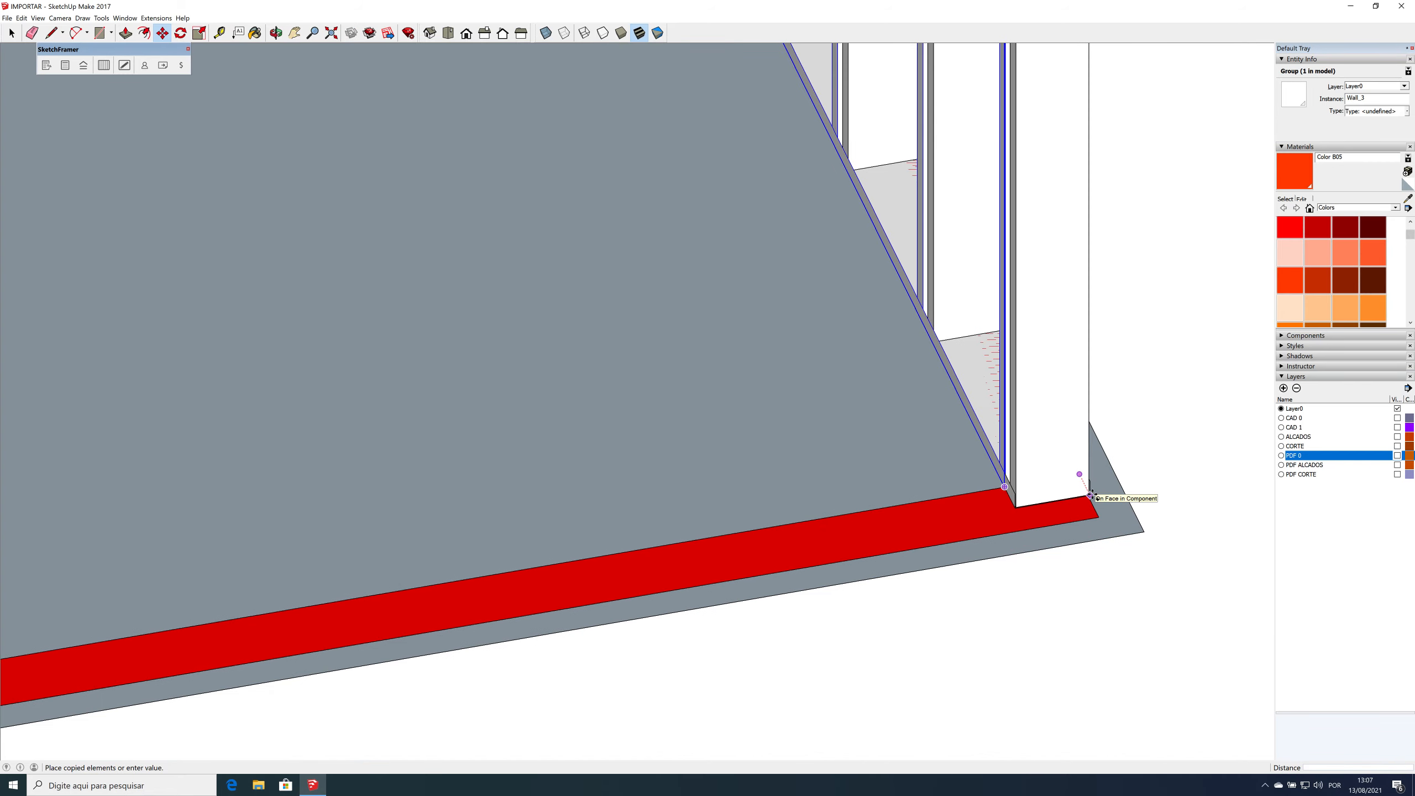
{"action": "scroll", "coordinate": [1091, 493], "scroll_direction": "down", "scroll_amount": 8}
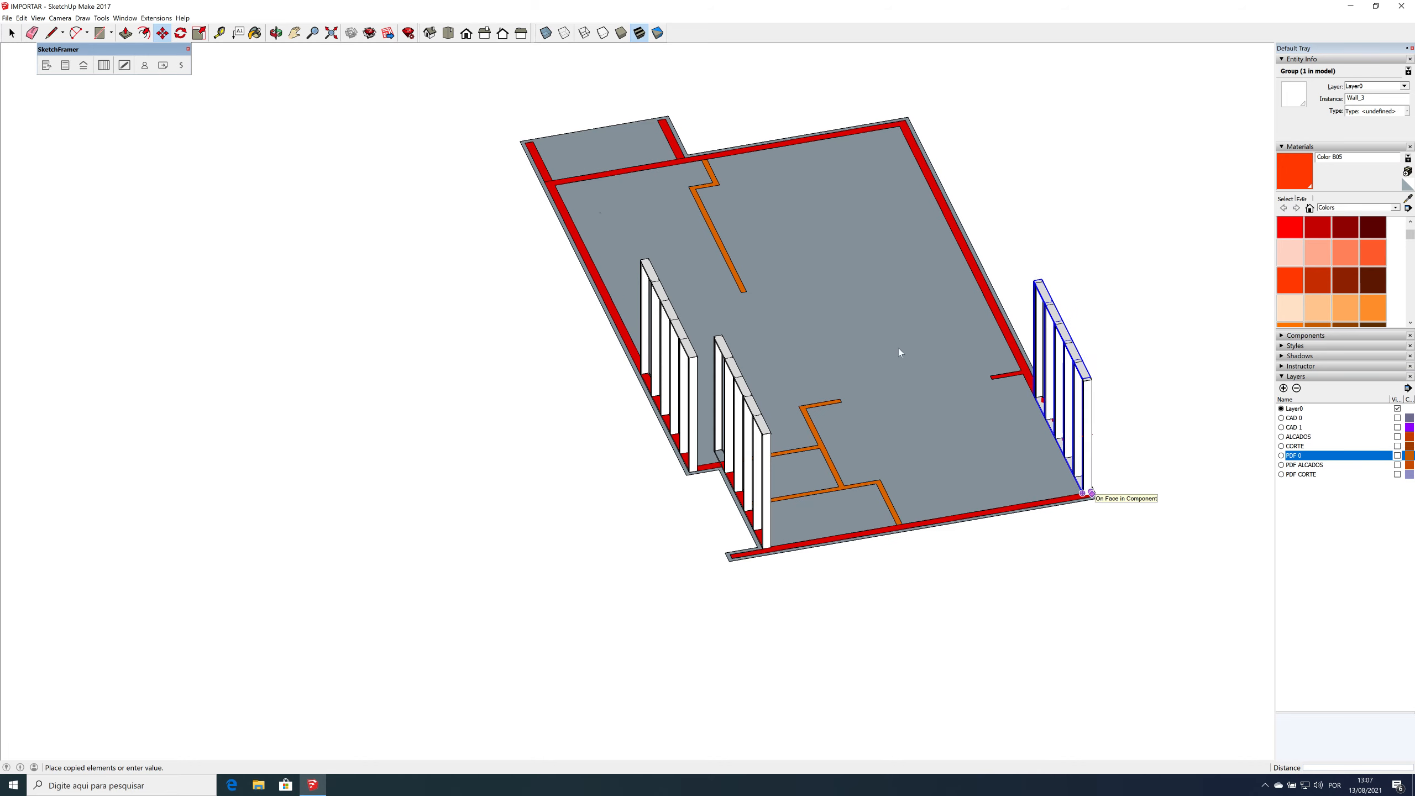
{"action": "left_click", "coordinate": [681, 158]}
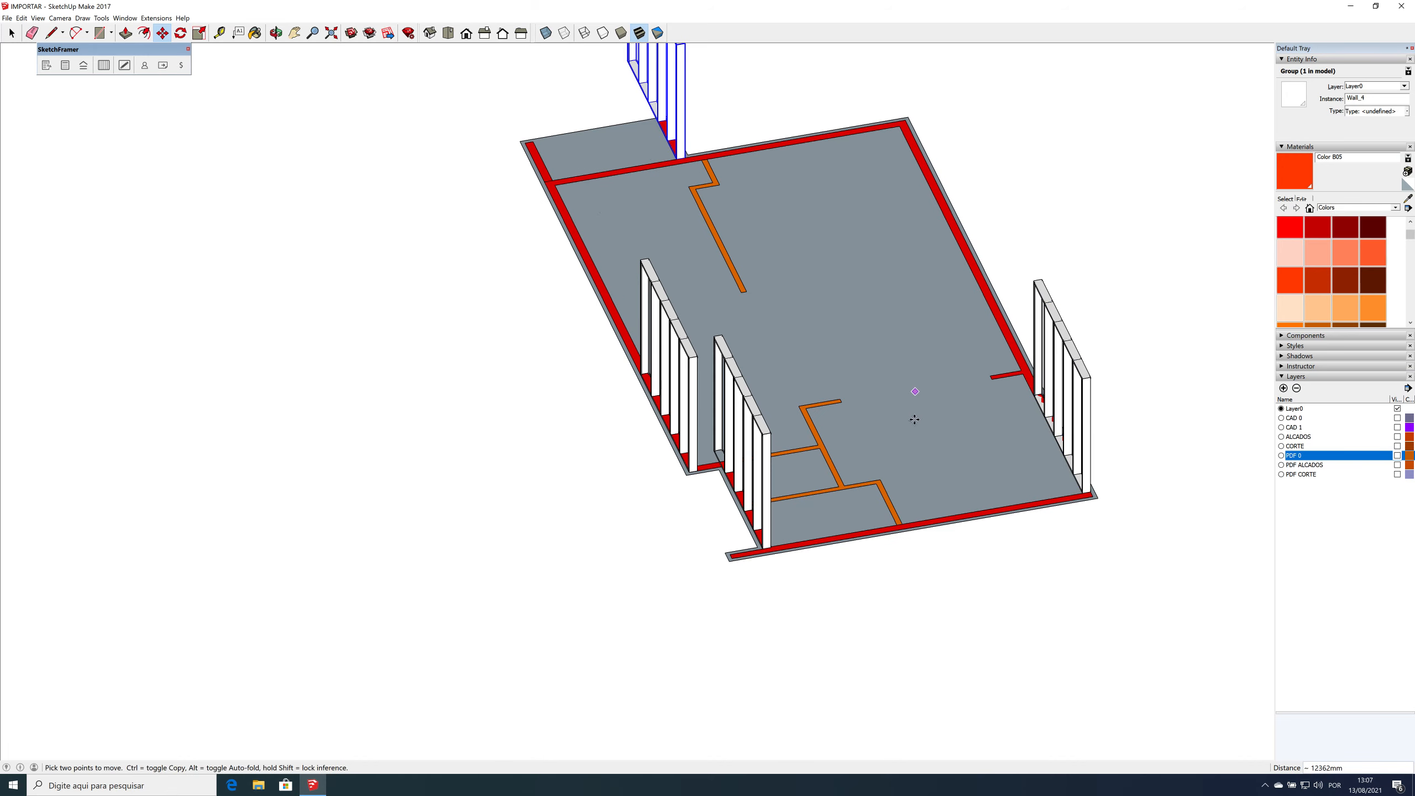
Step: Scale the panel on the short red wall stub at the plan's far end to match the stub's length
{"action": "middle_click_drag", "start_coordinate": [910, 428], "coordinate": [360, 506]}
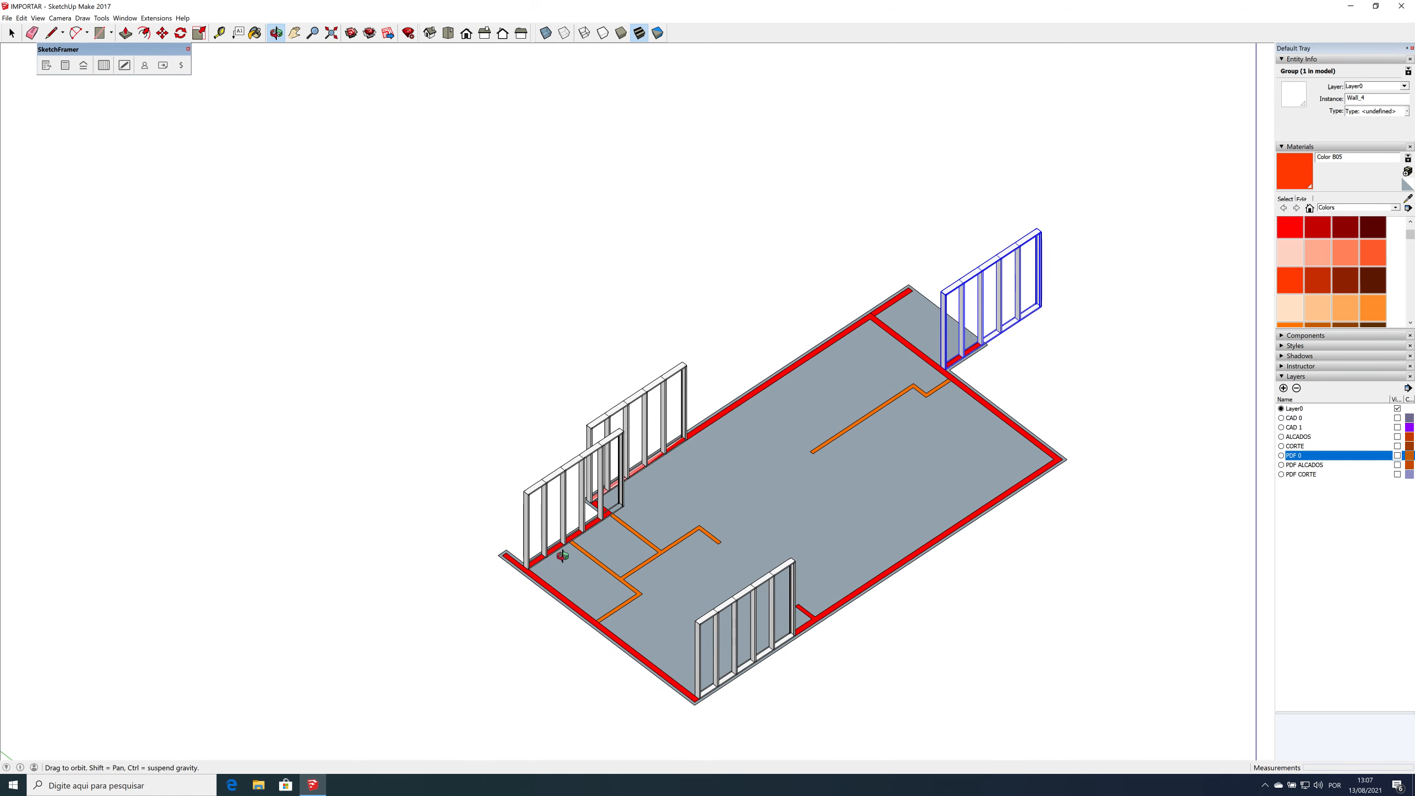
{"action": "scroll", "coordinate": [1019, 317], "scroll_direction": "up", "scroll_amount": 3}
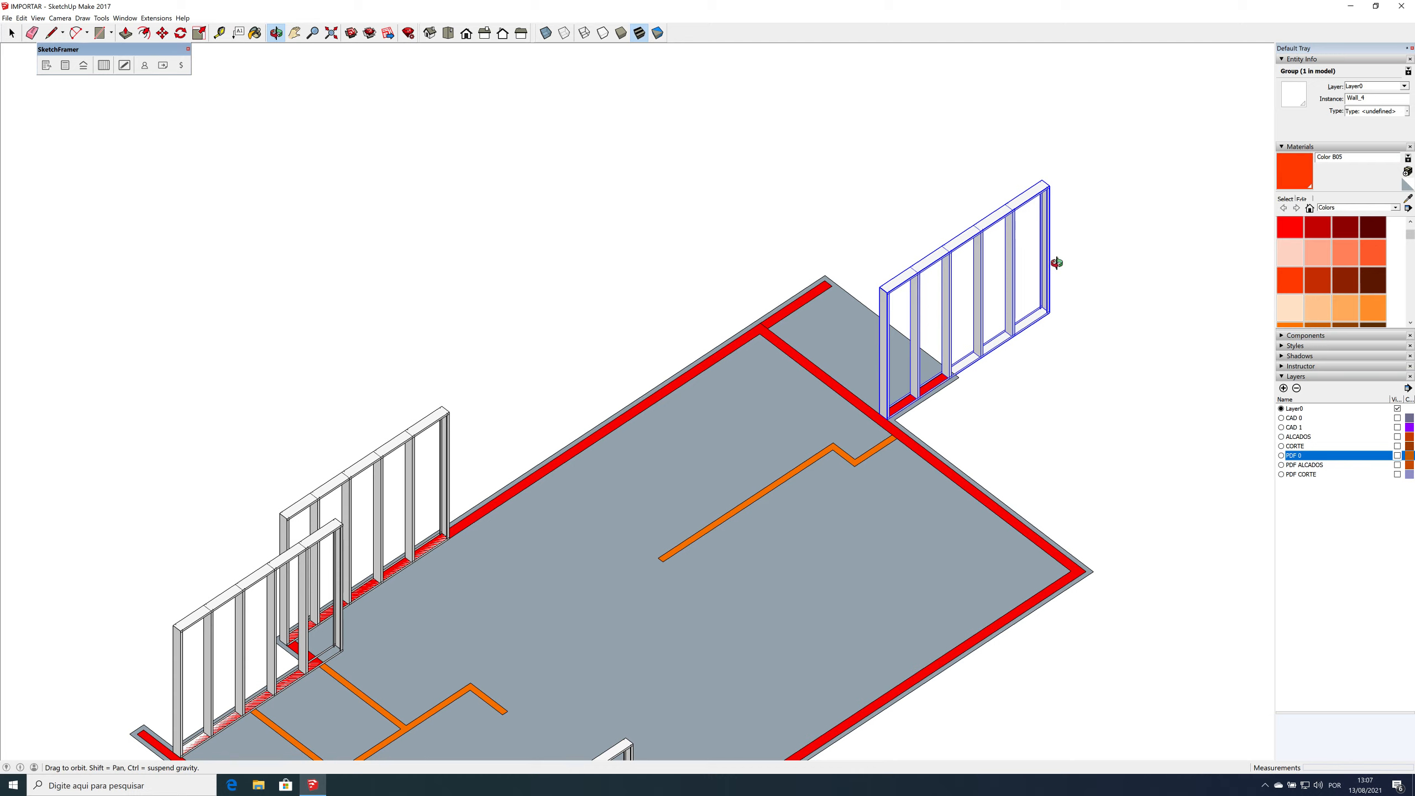
{"action": "key", "text": "s"}
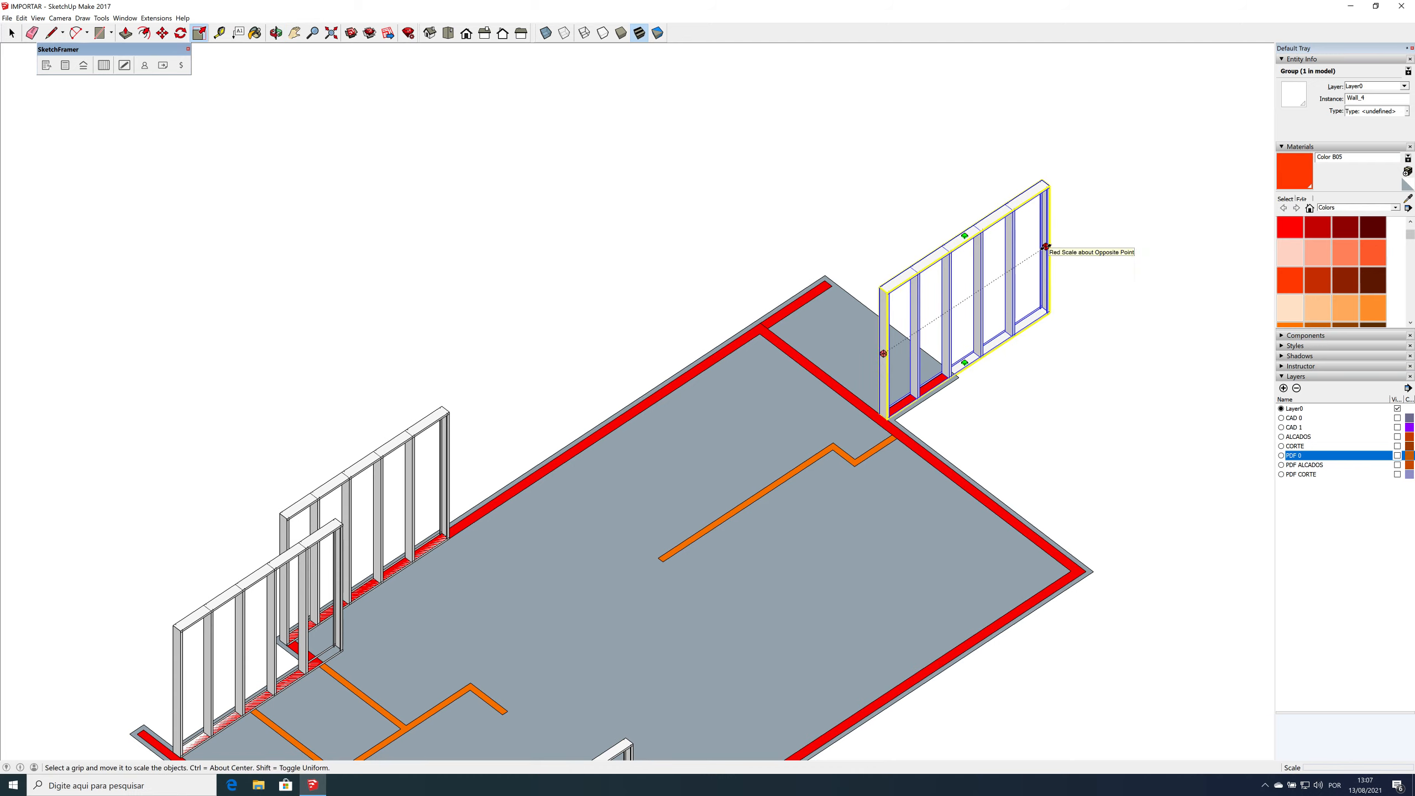
{"action": "left_click_drag", "start_coordinate": [1046, 247], "coordinate": [954, 382]}
{"action": "key", "text": "space"}
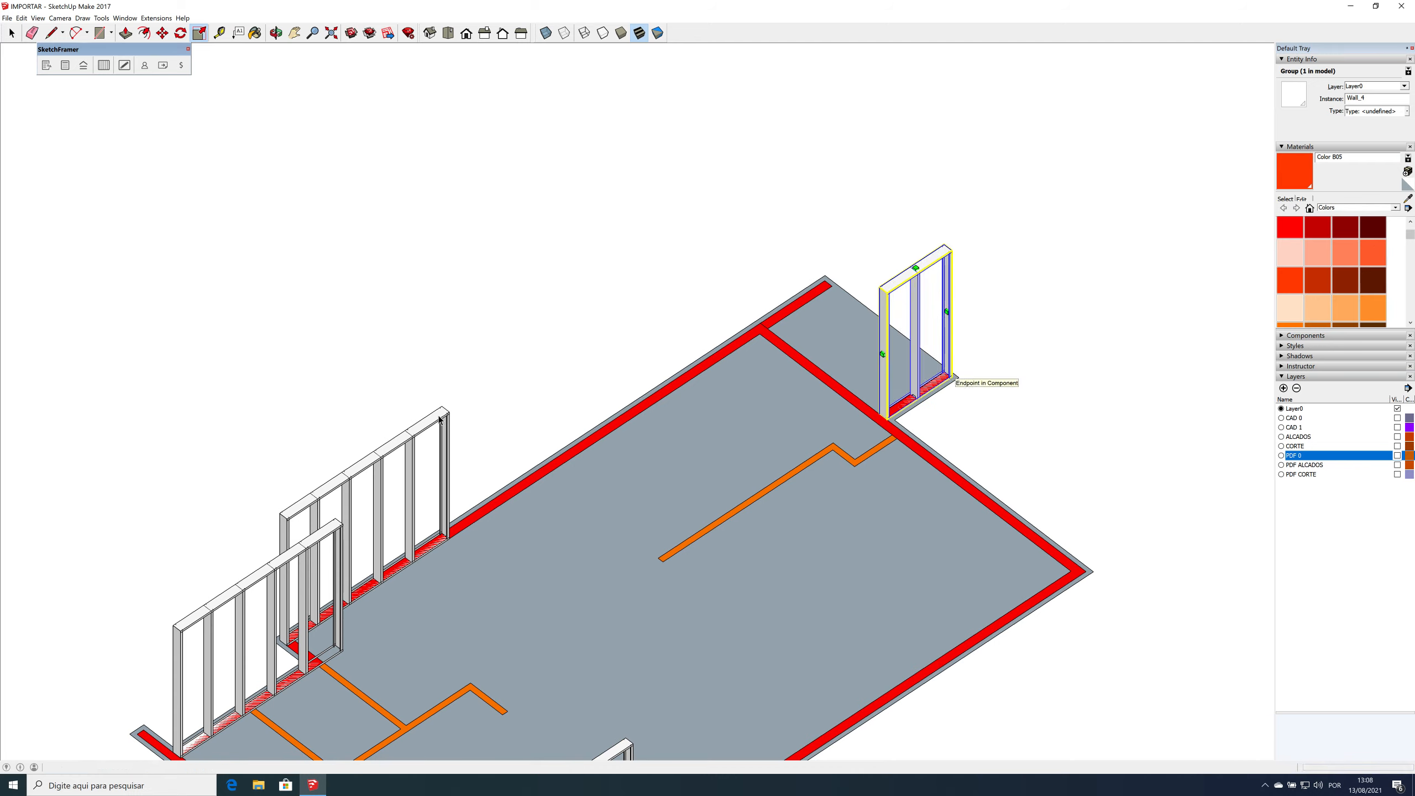
Step: Scale the panel at the stepped corner lengthwise so it reaches the far end of its long red wall
{"action": "left_click", "coordinate": [433, 425]}
{"action": "key", "text": "s"}
{"action": "left_click_drag", "start_coordinate": [446, 471], "coordinate": [831, 295]}
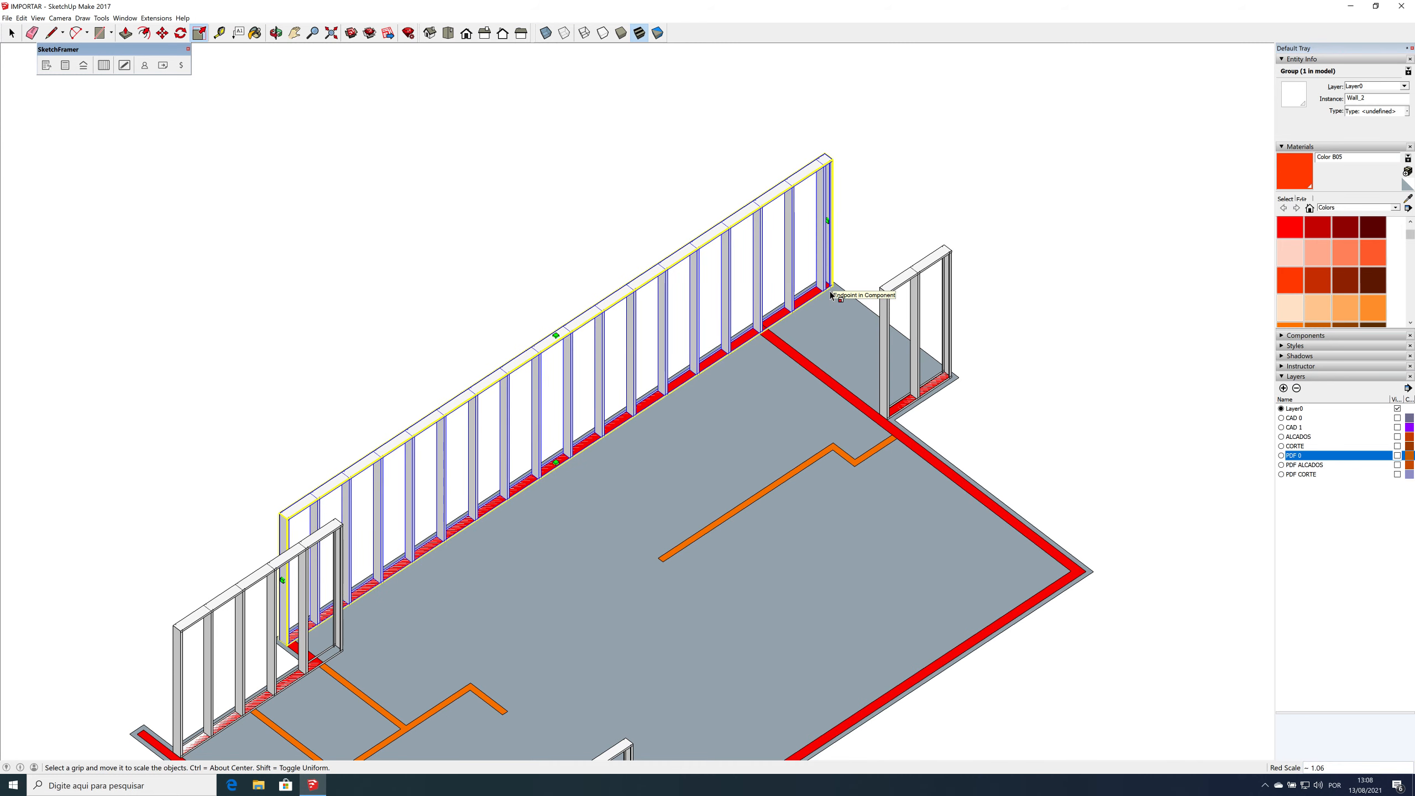
Step: Shorten the wall panel beside the orange partitions so it ends at the stepped corner of its red strip
{"action": "scroll", "coordinate": [831, 295], "scroll_direction": "down", "scroll_amount": 4}
{"action": "middle_click_drag", "start_coordinate": [811, 353], "coordinate": [478, 454]}
{"action": "key", "text": "space"}
{"action": "left_click", "coordinate": [477, 455]}
{"action": "key", "text": "s"}
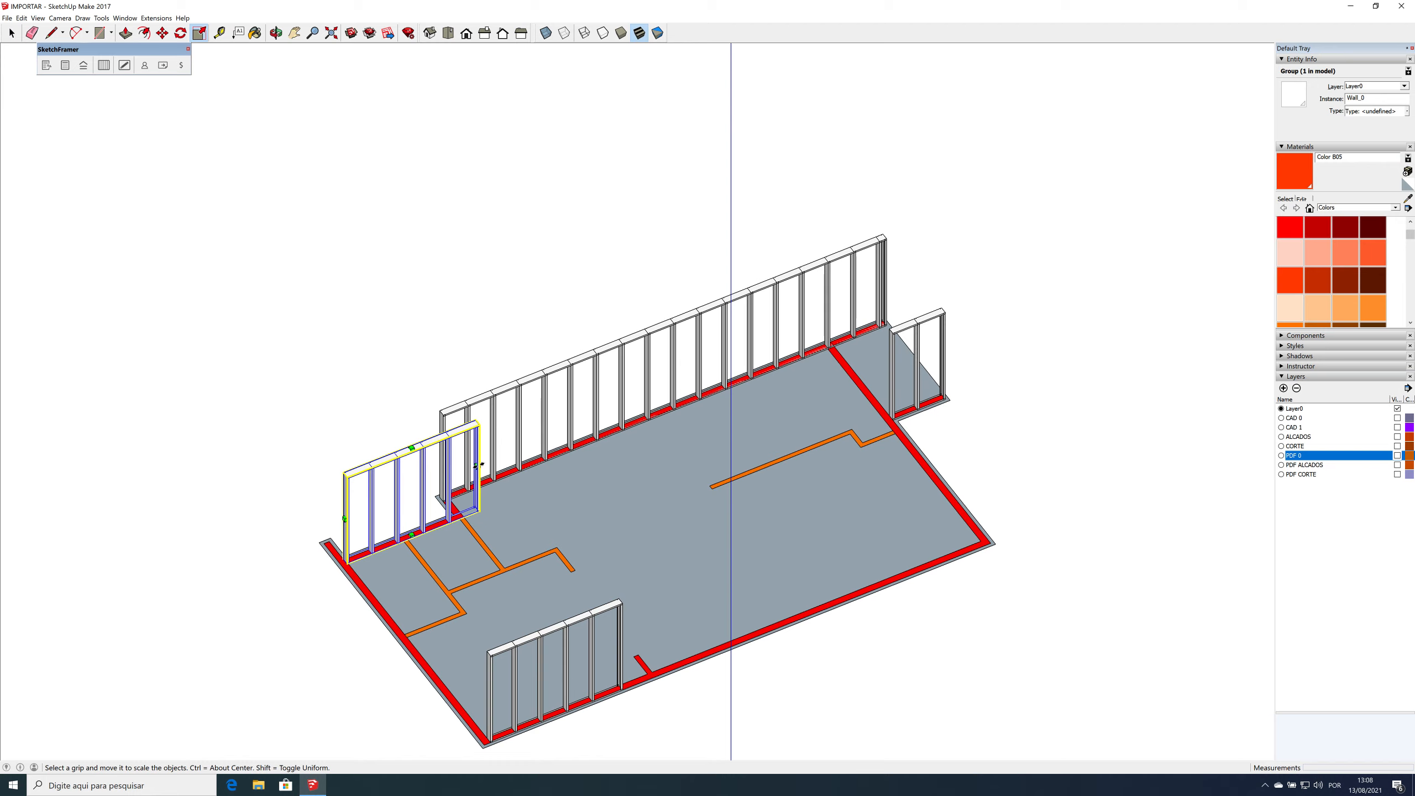
{"action": "left_click_drag", "start_coordinate": [477, 464], "coordinate": [462, 472]}
{"action": "left_click_drag", "start_coordinate": [465, 520], "coordinate": [466, 520]}
{"action": "key", "text": "space"}
Step: Scale the panel on the opposite long red wall lengthwise up to the far corner of the plan
{"action": "left_click", "coordinate": [616, 646]}
{"action": "key", "text": "s"}
{"action": "left_click_drag", "start_coordinate": [623, 644], "coordinate": [989, 545]}
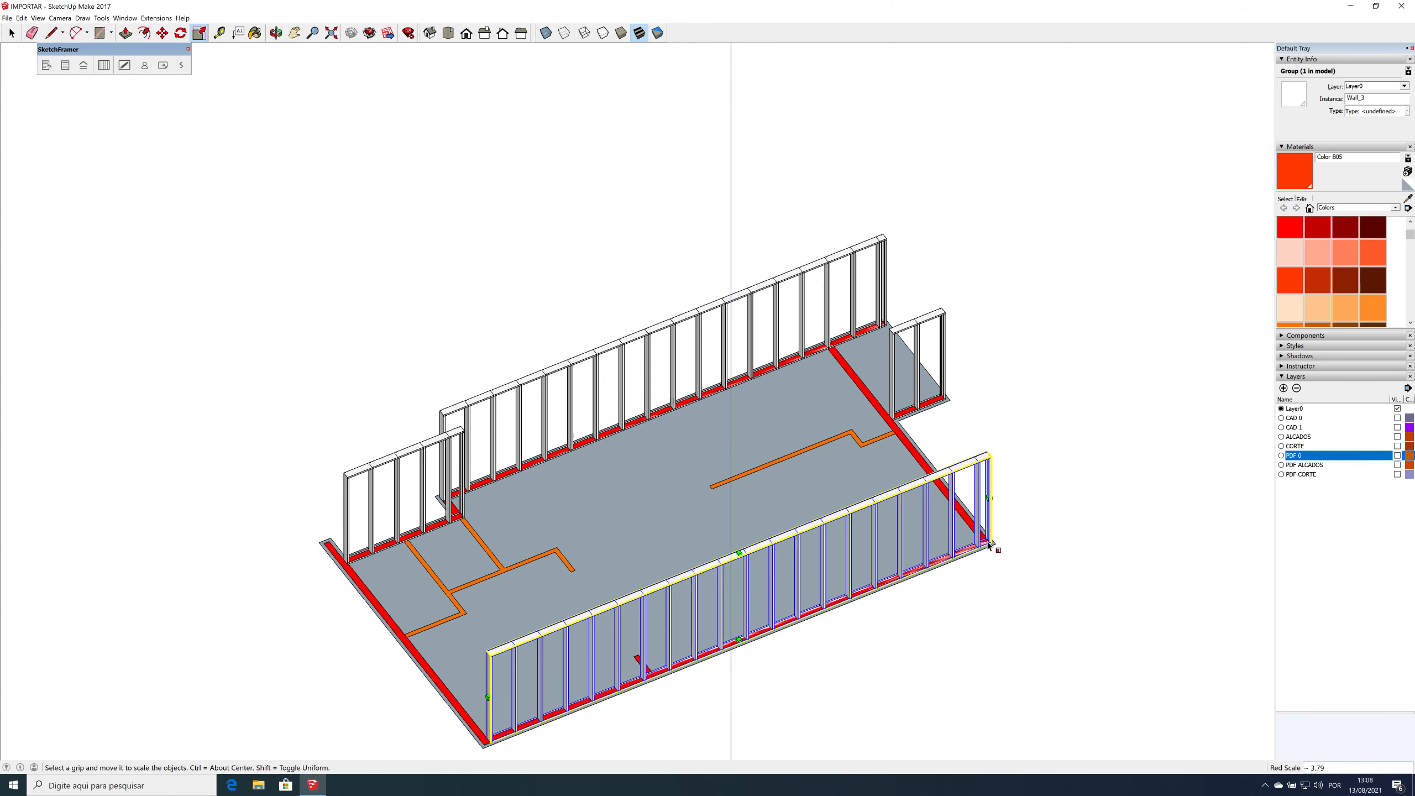
{"action": "key", "text": "space"}
Step: Rotate a copy of the far-end stub panel by 90° so it runs parallel to the red cross wall
{"action": "scroll", "coordinate": [922, 334], "scroll_direction": "up", "scroll_amount": 3}
{"action": "left_click", "coordinate": [919, 350]}
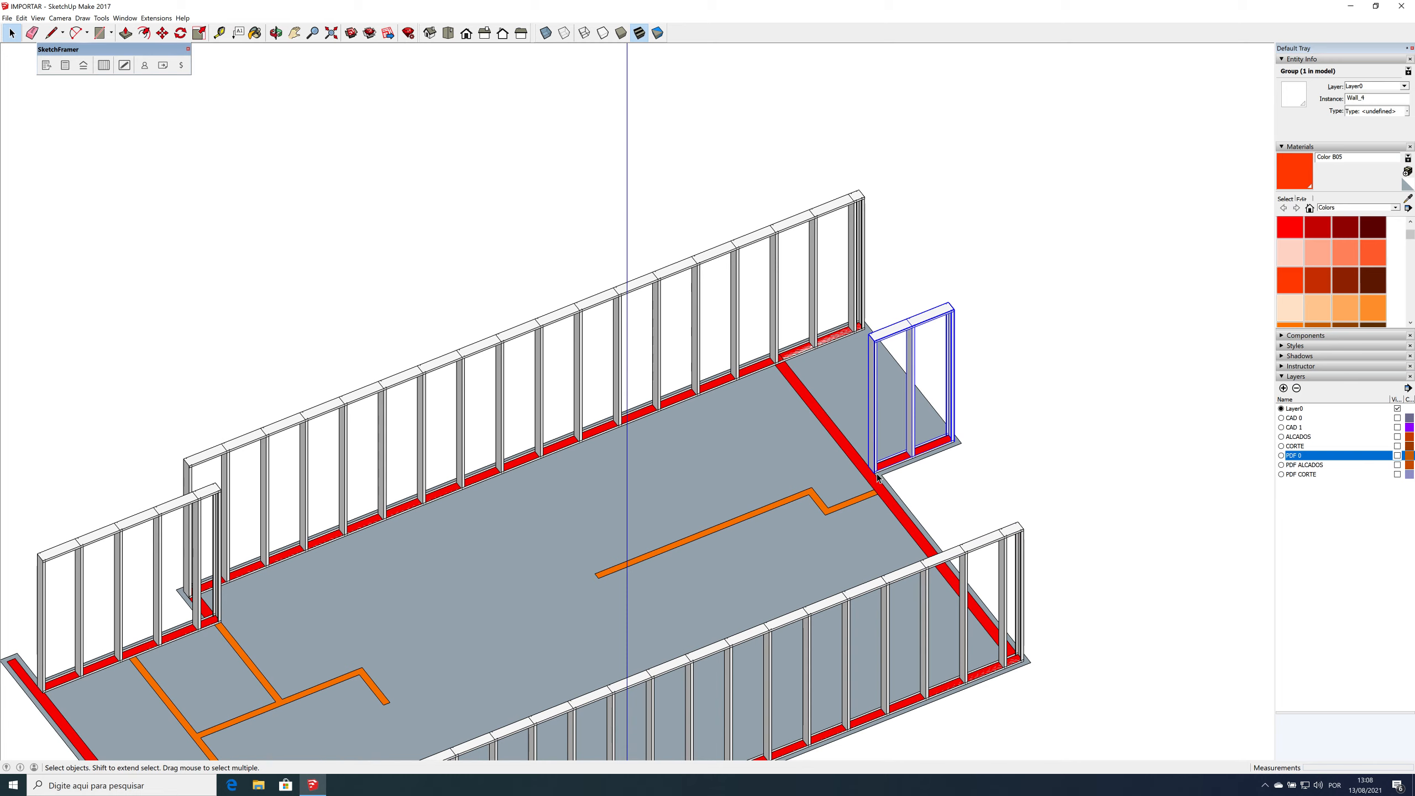
{"action": "scroll", "coordinate": [877, 478], "scroll_direction": "up", "scroll_amount": 4}
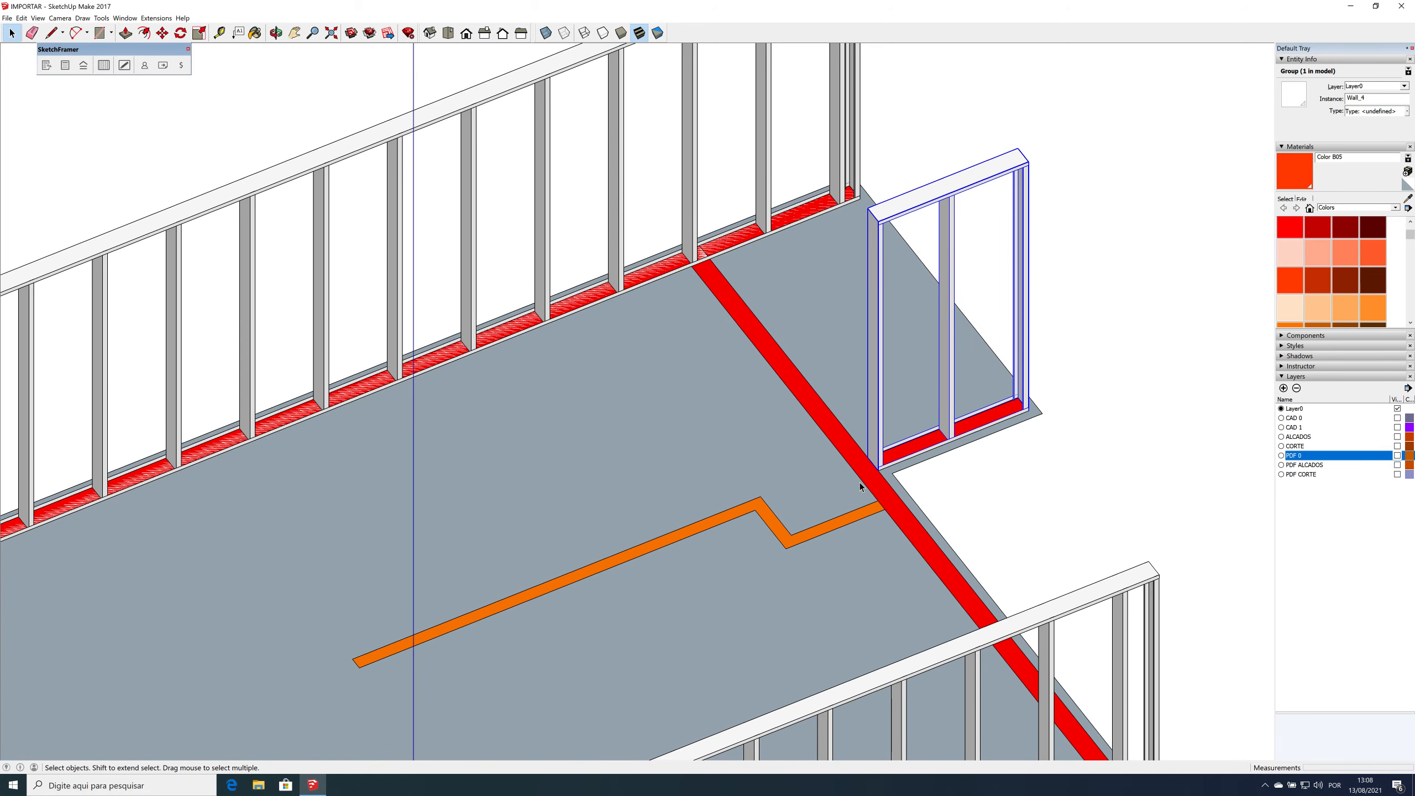
{"action": "scroll", "coordinate": [885, 469], "scroll_direction": "down", "scroll_amount": 3}
{"action": "scroll", "coordinate": [883, 462], "scroll_direction": "up", "scroll_amount": 4}
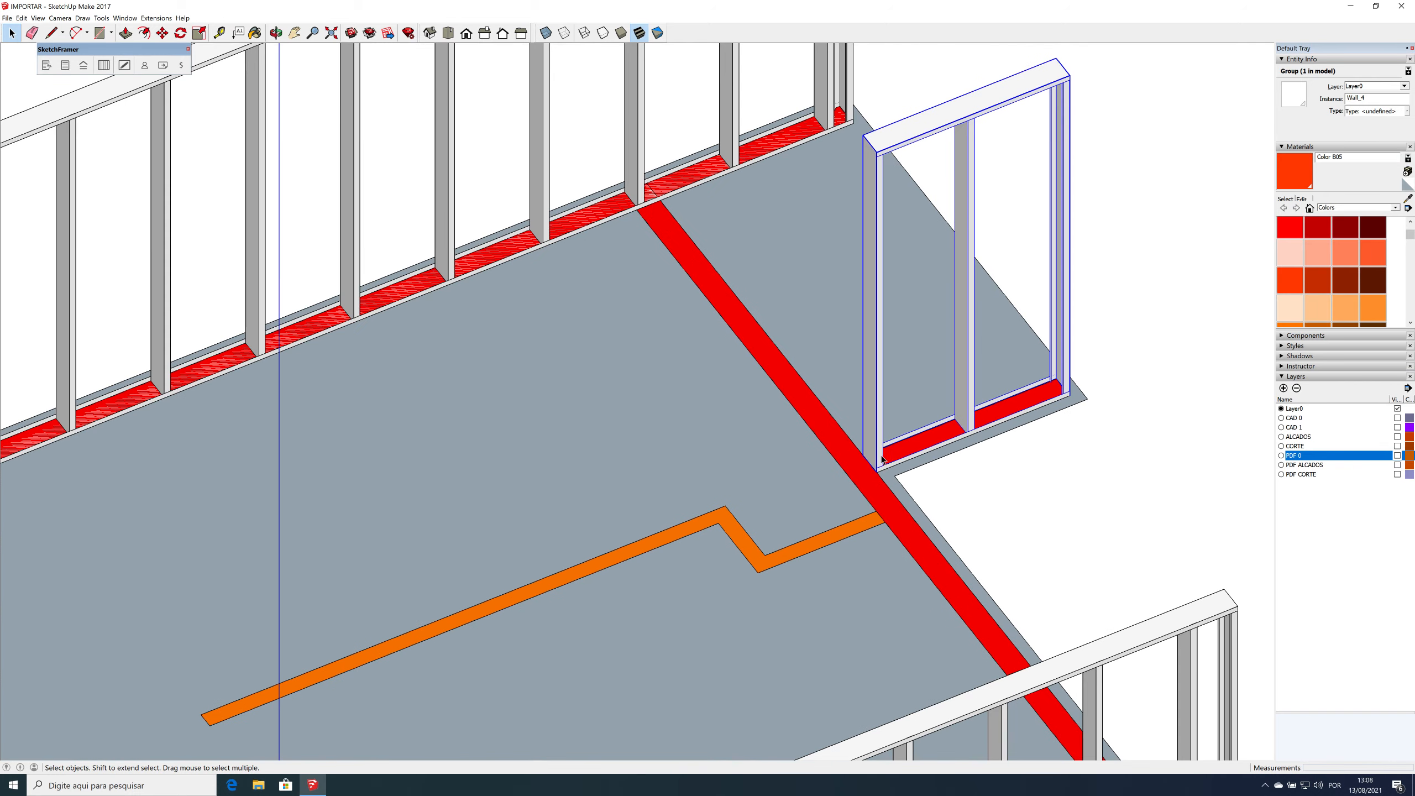
{"action": "key", "text": "q"}
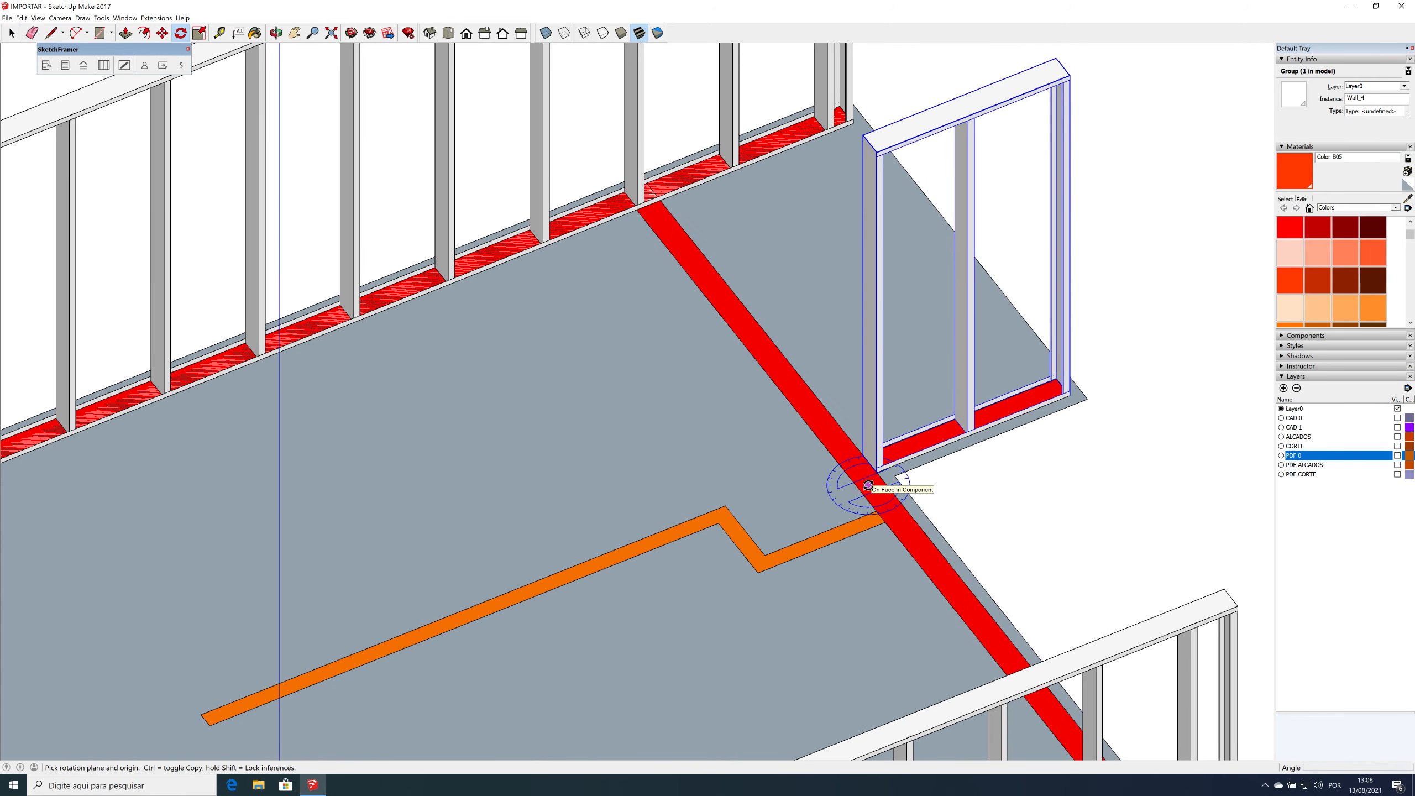
{"action": "left_click", "coordinate": [868, 485]}
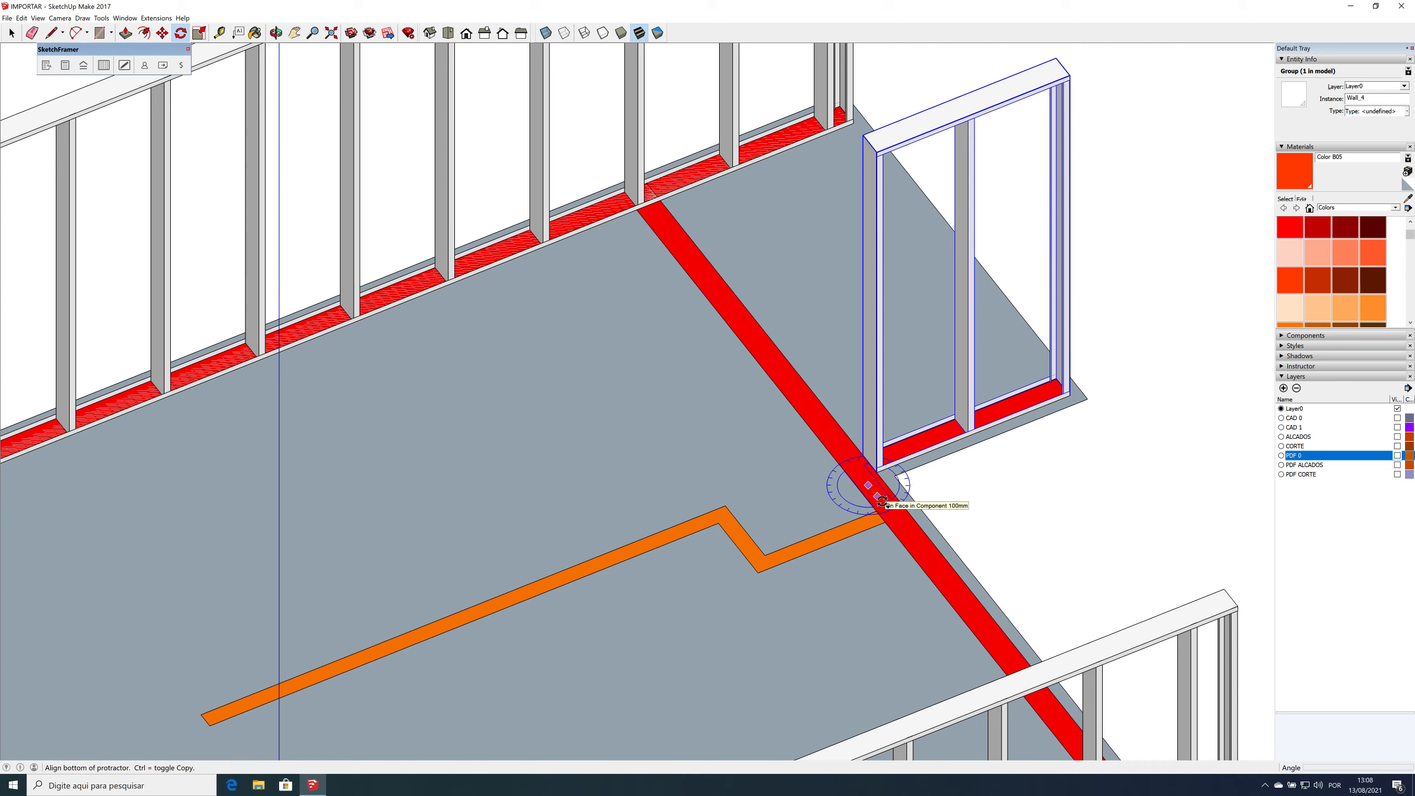
{"action": "left_click", "coordinate": [877, 496]}
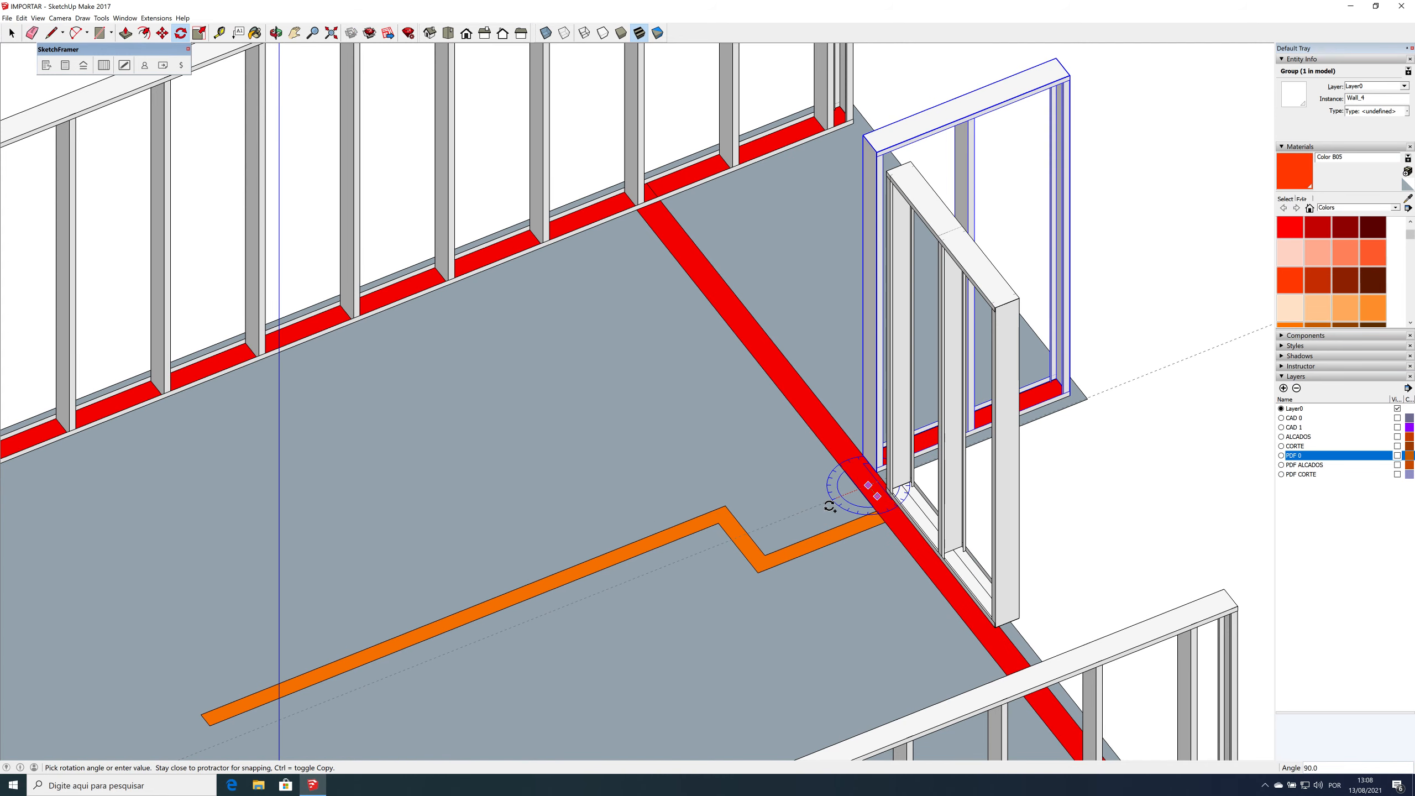
{"action": "left_click", "coordinate": [829, 506]}
Step: Move the rotated panel by its lower corner to where the red cross wall meets the long stud wall
{"action": "key", "text": "m"}
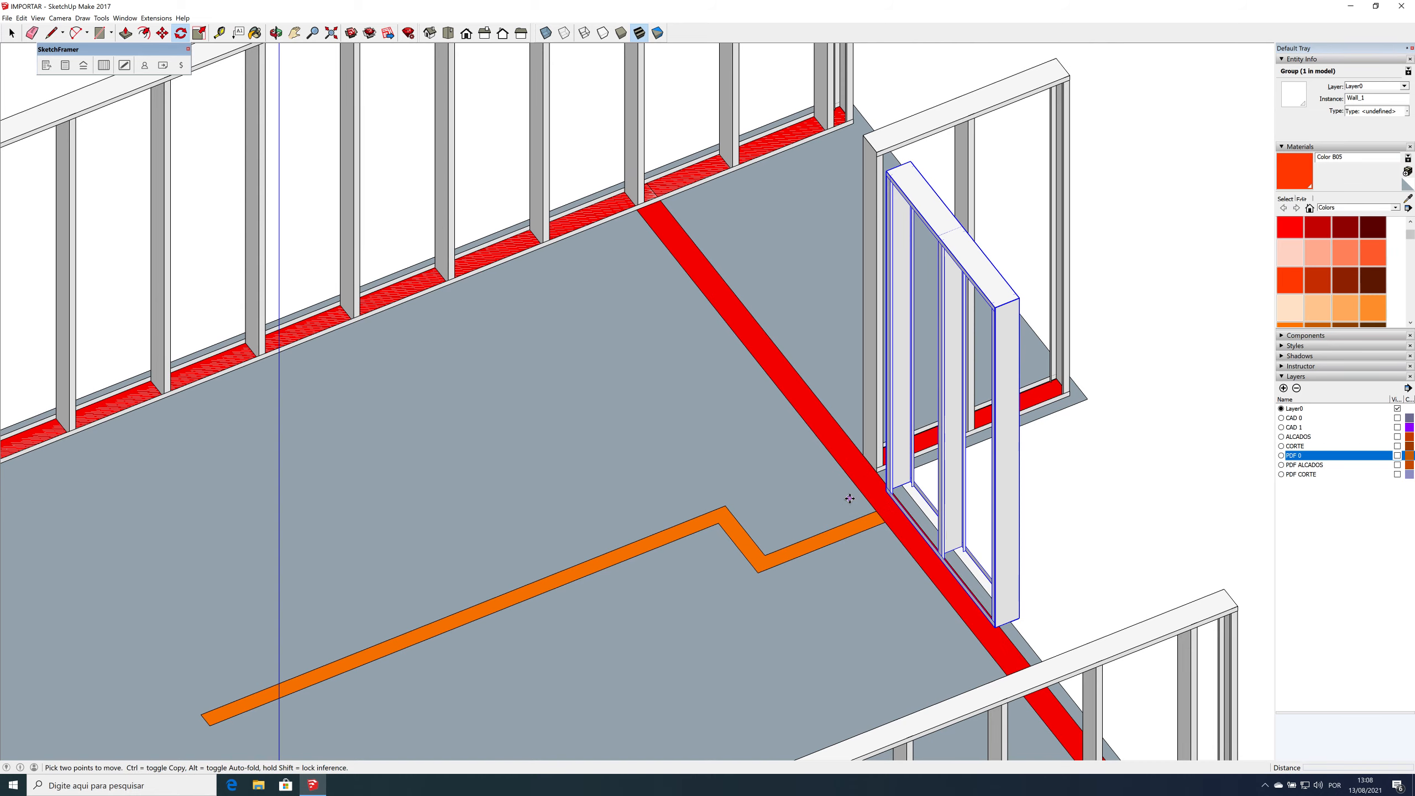
{"action": "scroll", "coordinate": [841, 503], "scroll_direction": "up", "scroll_amount": 3}
{"action": "scroll", "coordinate": [914, 499], "scroll_direction": "up", "scroll_amount": 2}
{"action": "scroll", "coordinate": [902, 490], "scroll_direction": "up", "scroll_amount": 3}
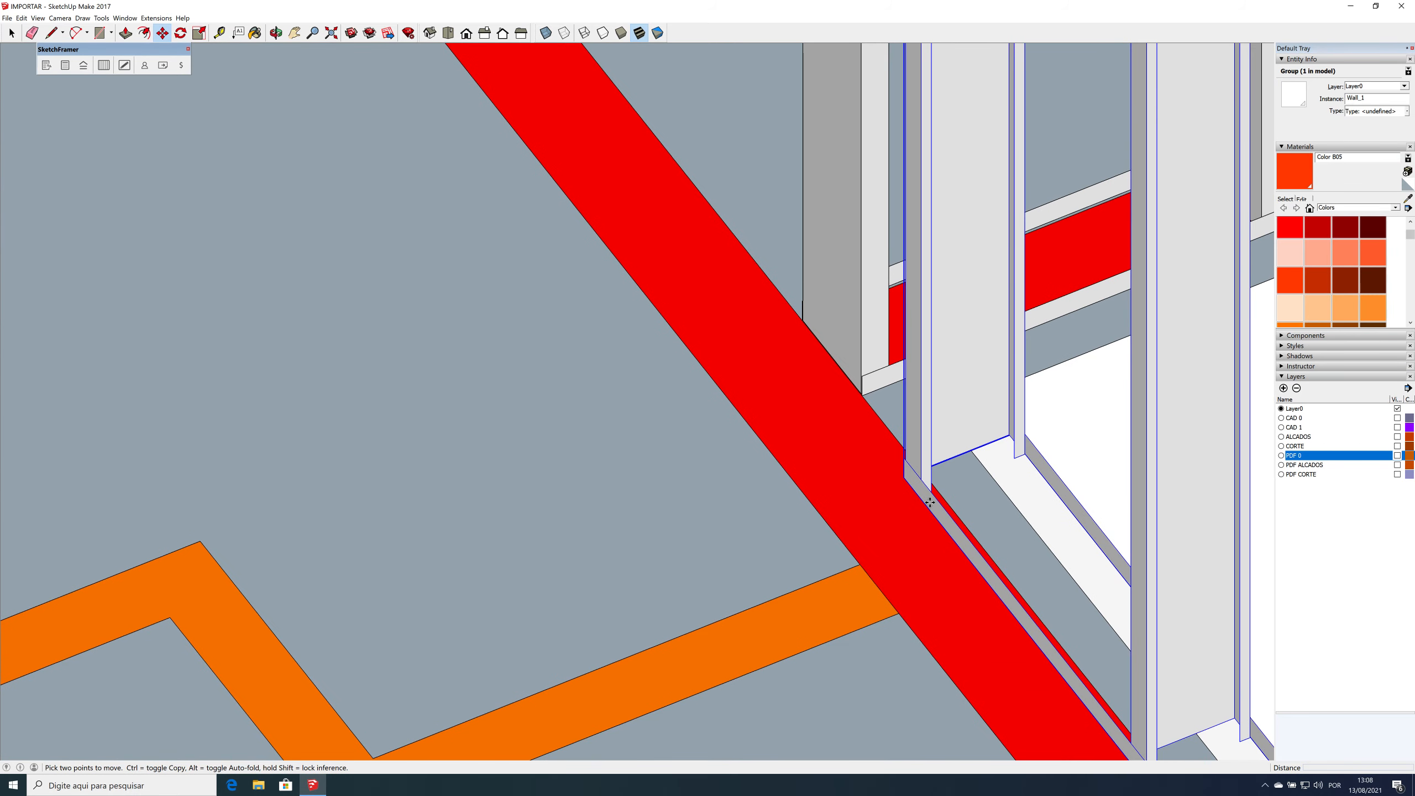
{"action": "left_click", "coordinate": [930, 503]}
{"action": "scroll", "coordinate": [914, 491], "scroll_direction": "down", "scroll_amount": 8}
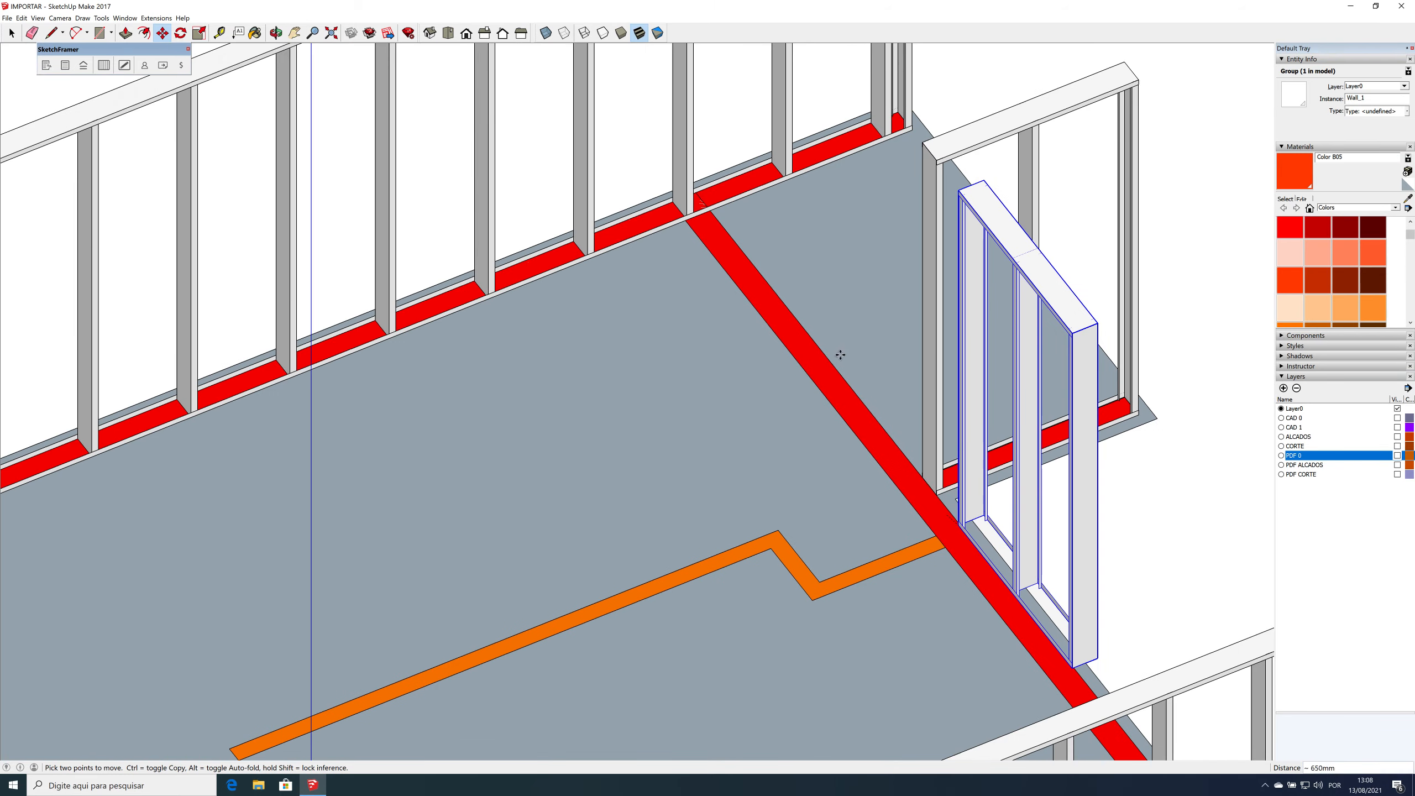
{"action": "scroll", "coordinate": [691, 223], "scroll_direction": "up", "scroll_amount": 5}
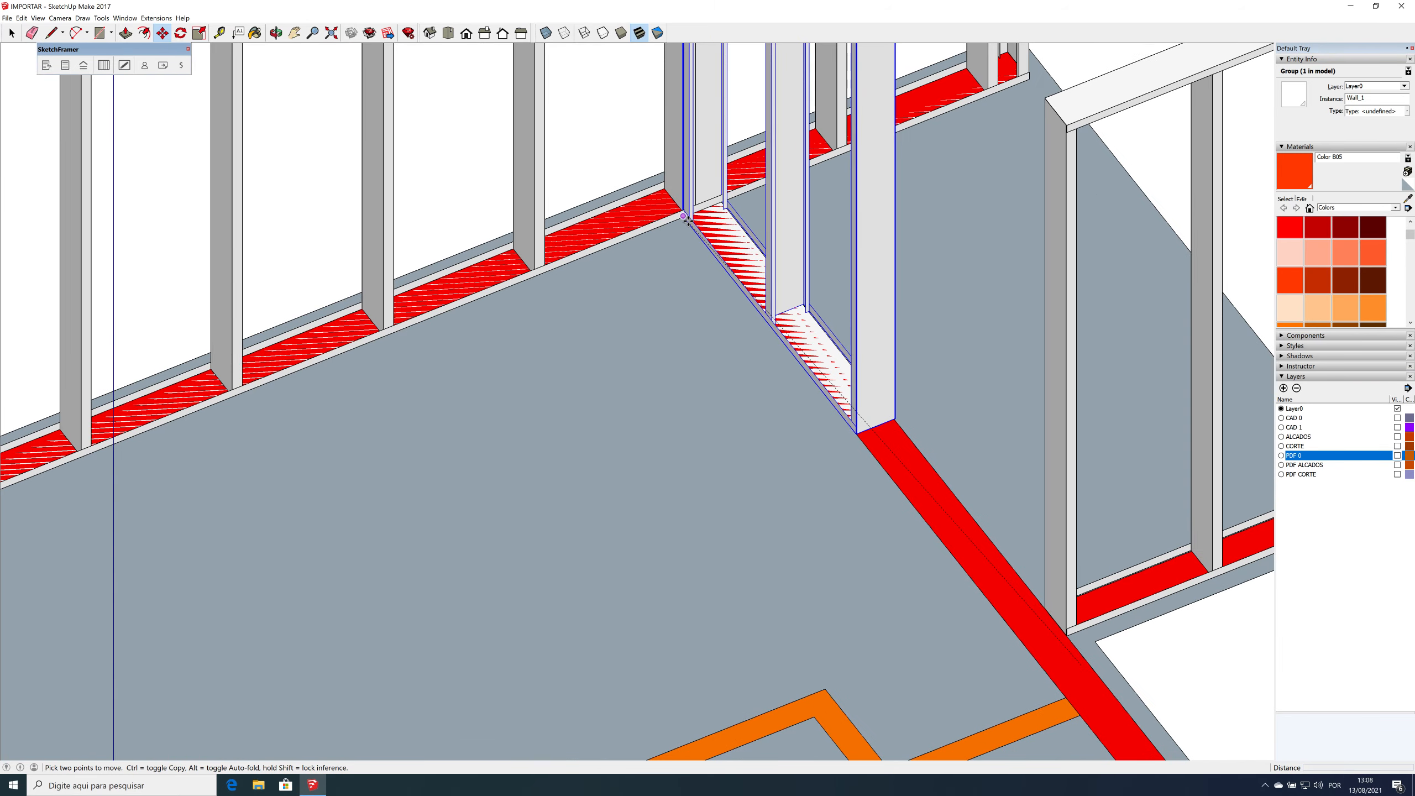
{"action": "scroll", "coordinate": [684, 215], "scroll_direction": "up", "scroll_amount": 5}
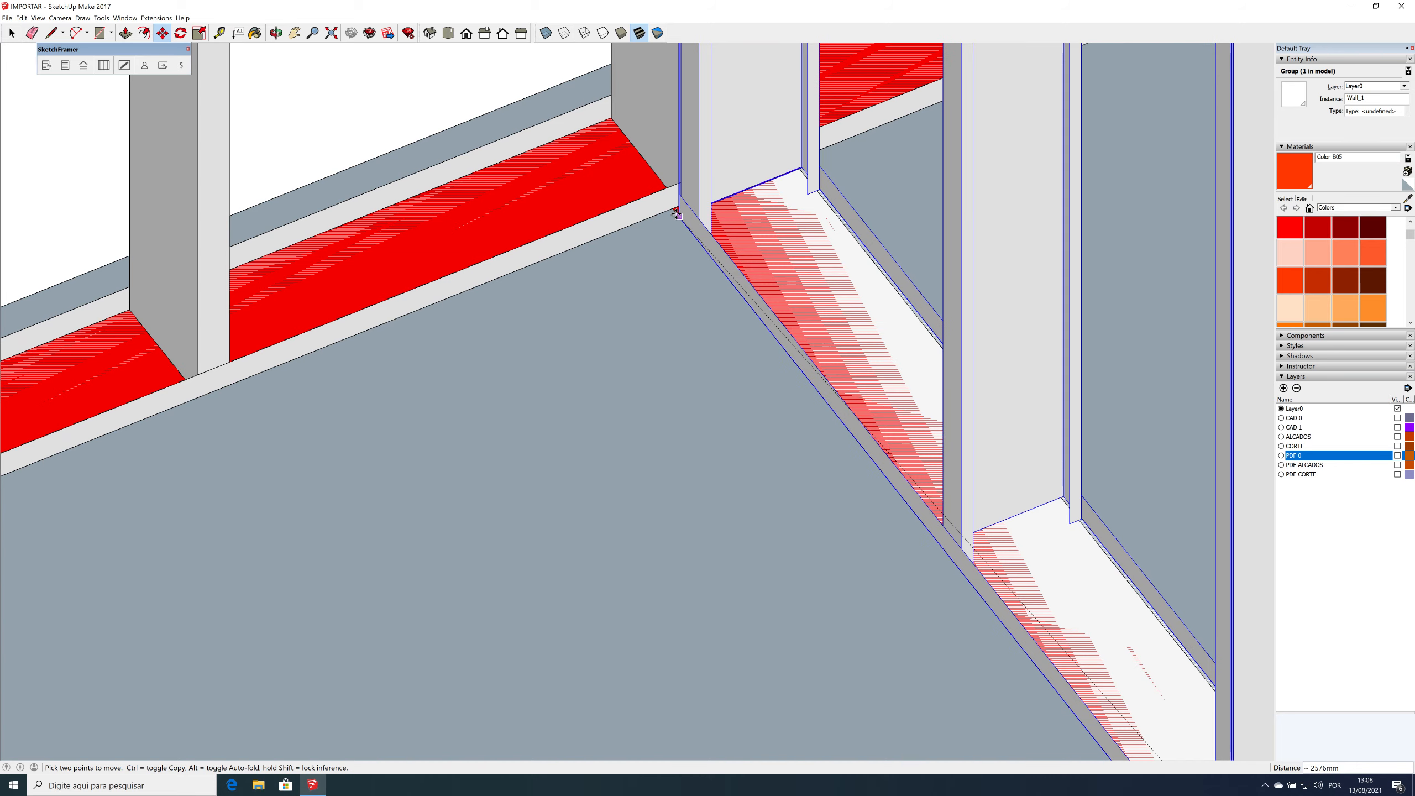
{"action": "scroll", "coordinate": [671, 208], "scroll_direction": "up", "scroll_amount": 5}
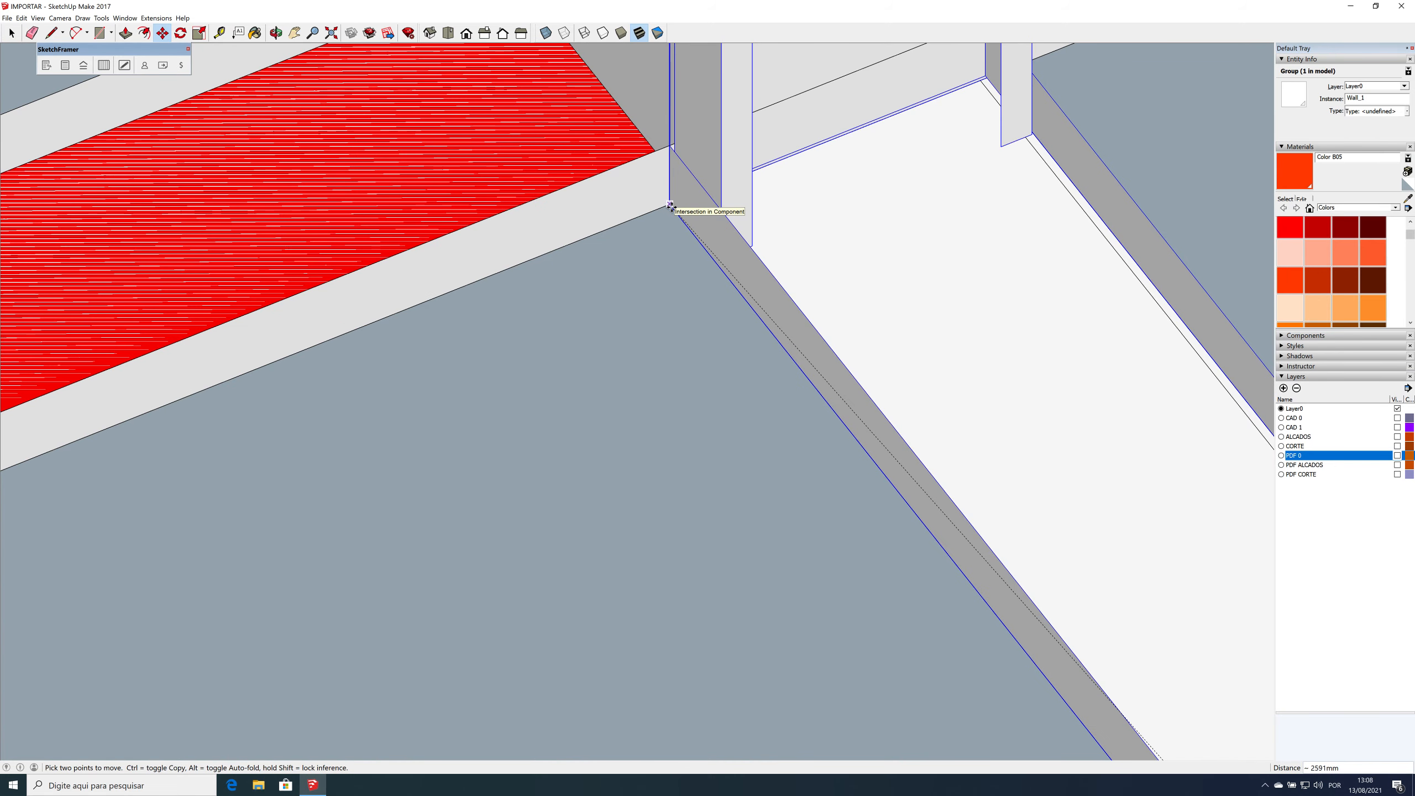
{"action": "left_click", "coordinate": [672, 204]}
Step: Turn on X-ray view and copy the cross-wall panel from its lower corner onto the short red strip at the stepped corner
{"action": "left_click", "coordinate": [670, 205]}
{"action": "key", "text": "ctrl"}
{"action": "scroll", "coordinate": [852, 208], "scroll_direction": "down", "scroll_amount": 8}
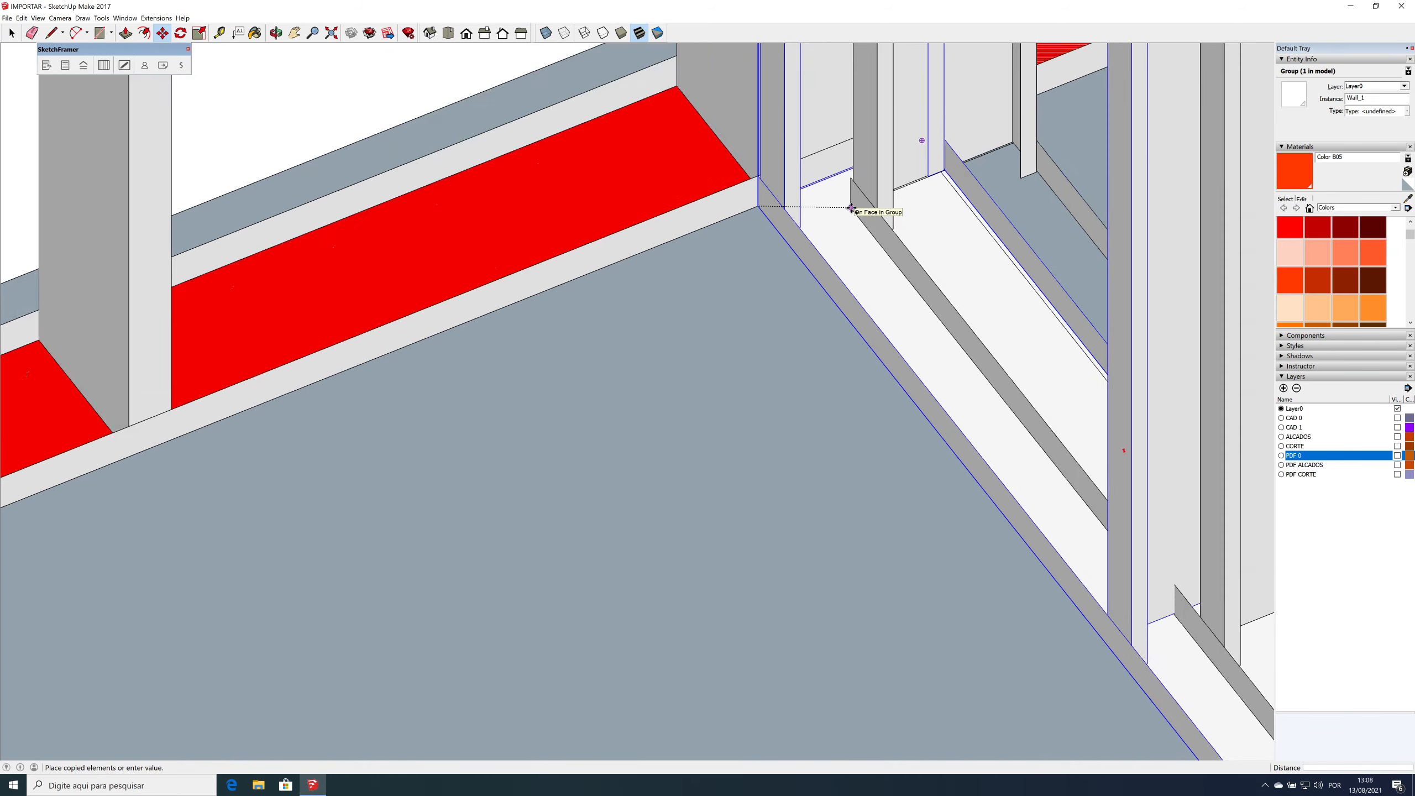
{"action": "key", "text": "x"}
{"action": "scroll", "coordinate": [852, 207], "scroll_direction": "down", "scroll_amount": 10}
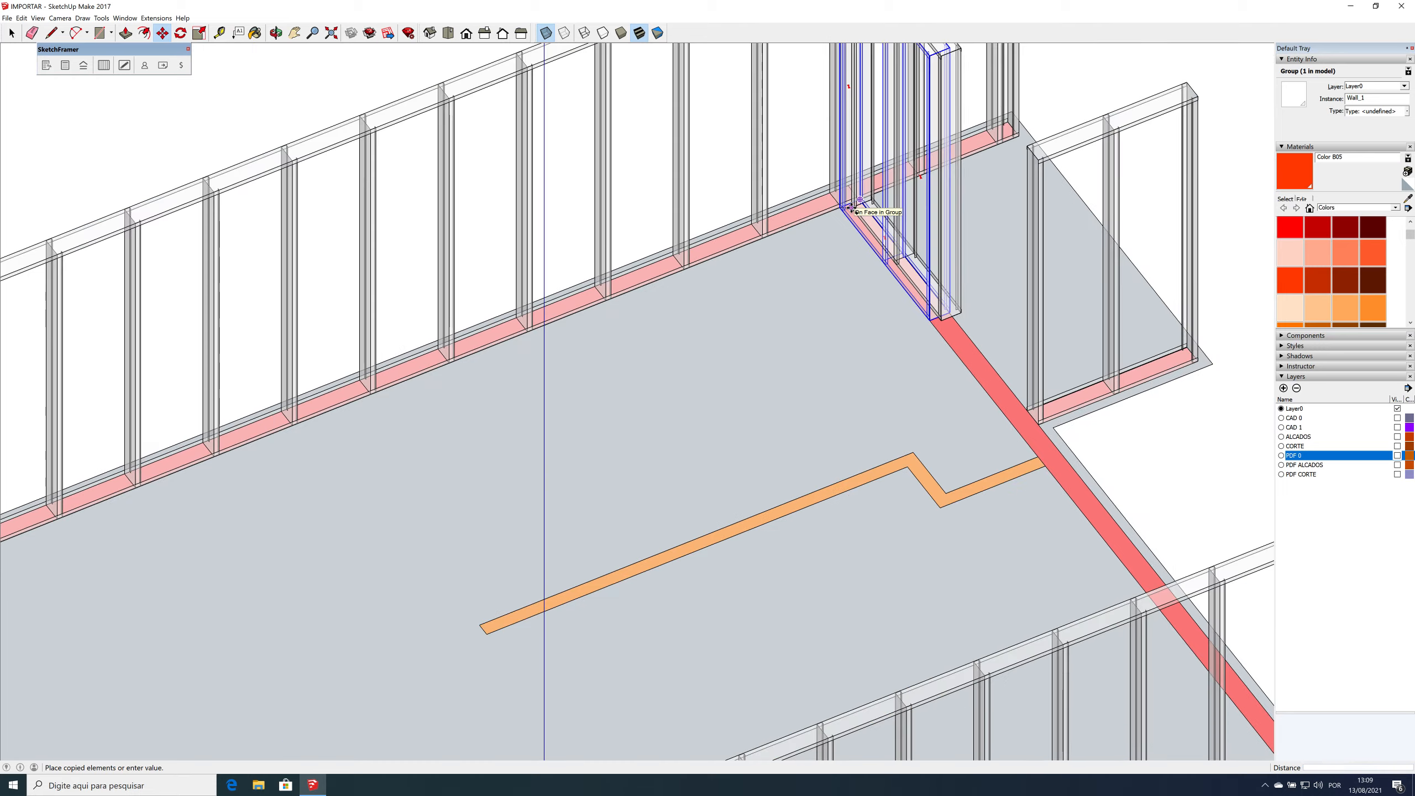
{"action": "scroll", "coordinate": [852, 208], "scroll_direction": "down", "scroll_amount": 5}
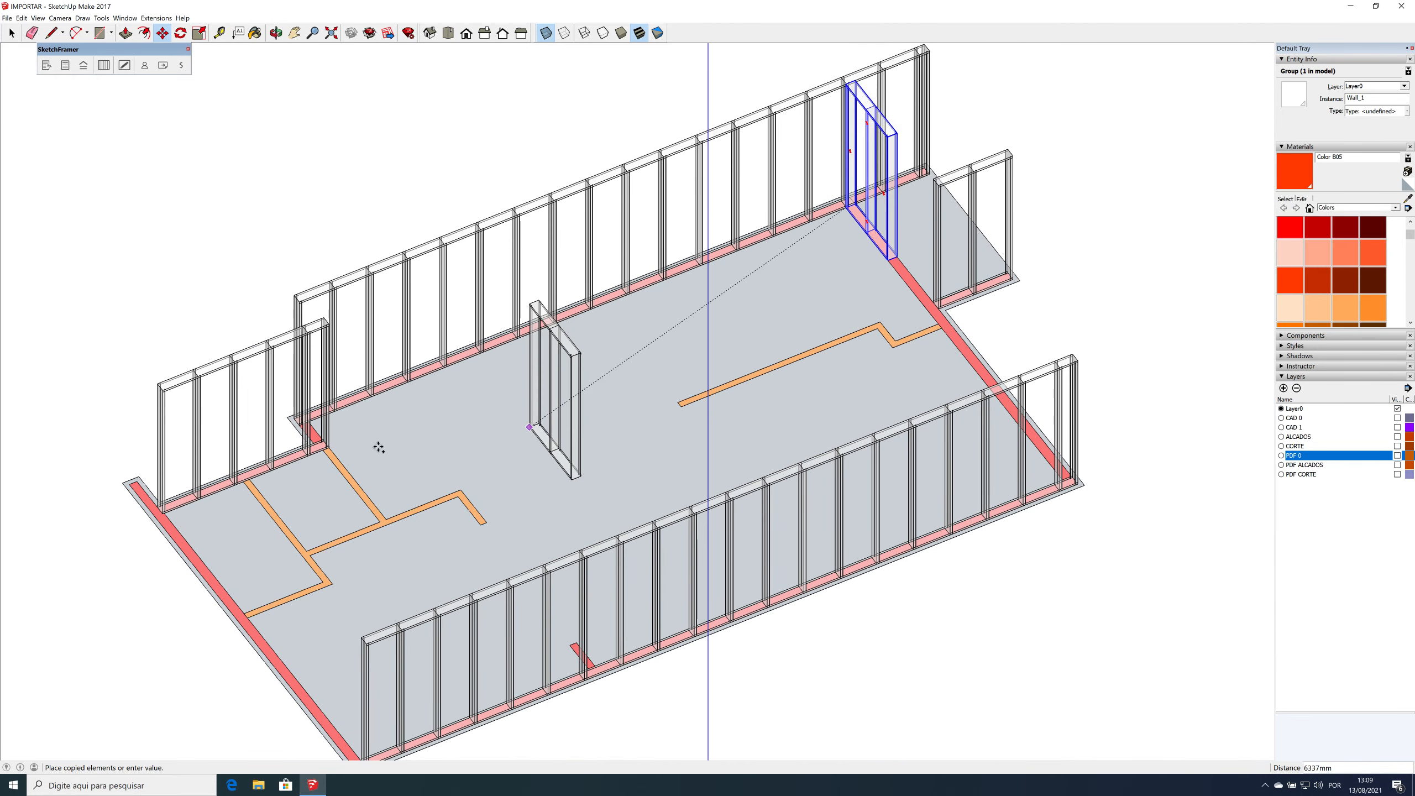
{"action": "scroll", "coordinate": [313, 424], "scroll_direction": "up", "scroll_amount": 10}
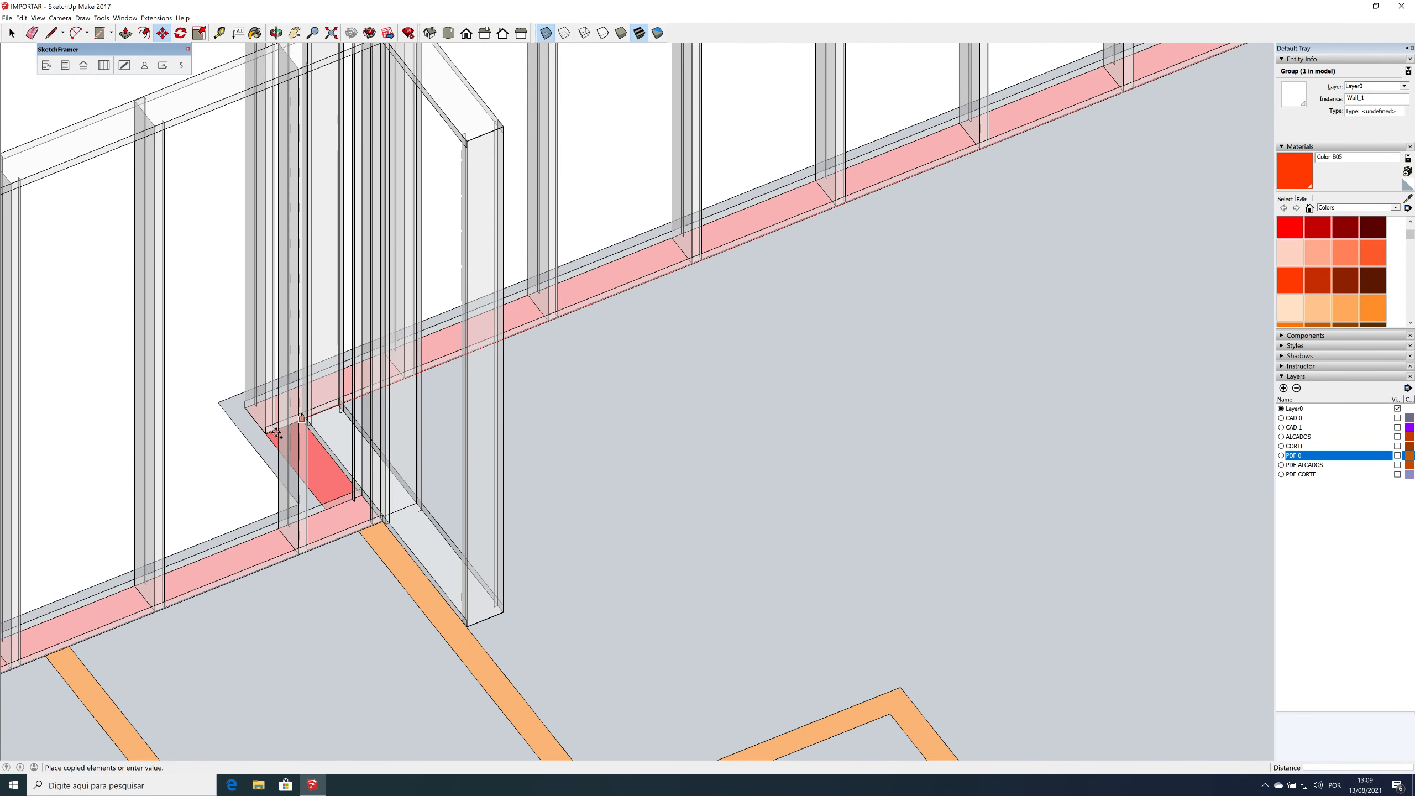
{"action": "scroll", "coordinate": [270, 434], "scroll_direction": "up", "scroll_amount": 8}
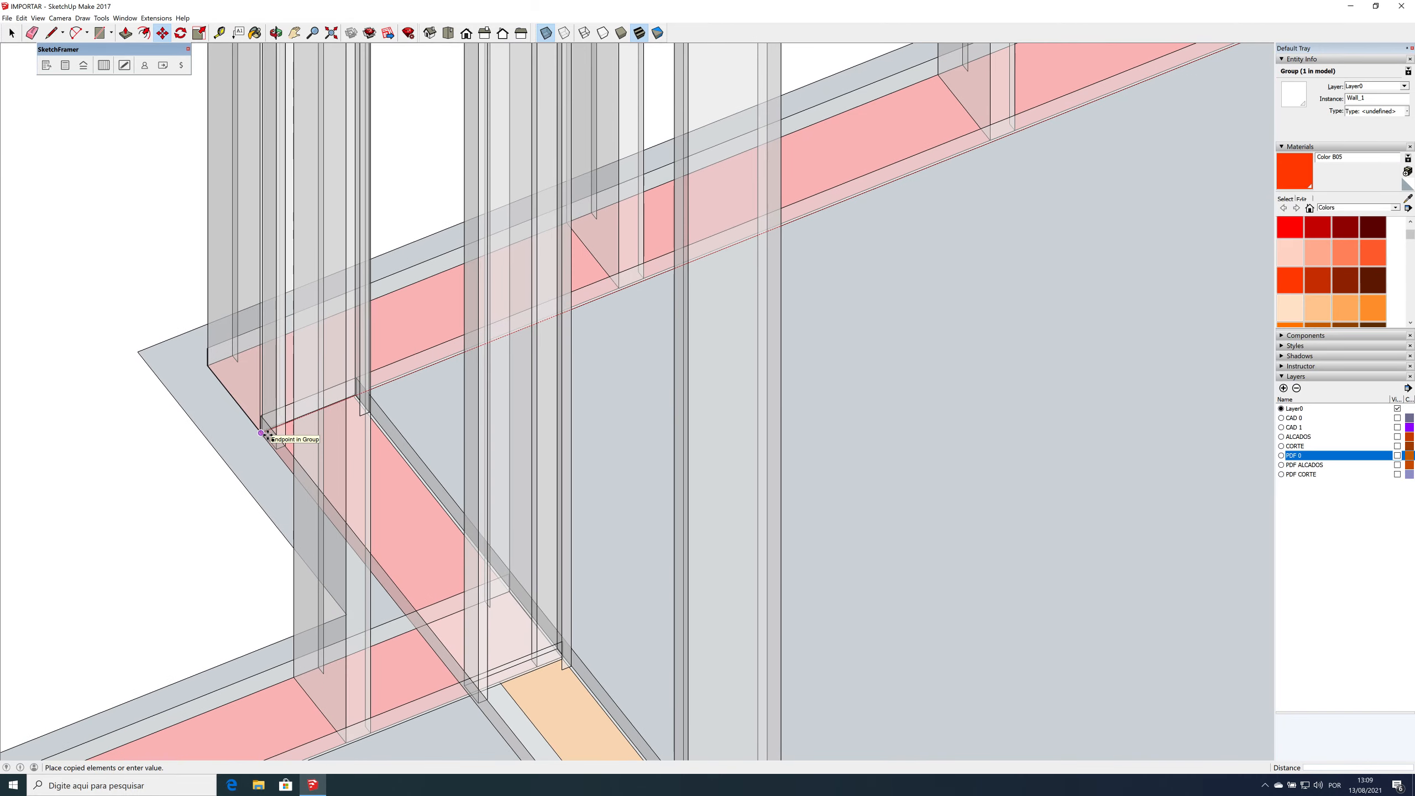
{"action": "scroll", "coordinate": [268, 436], "scroll_direction": "up", "scroll_amount": 2}
{"action": "left_click", "coordinate": [258, 434]}
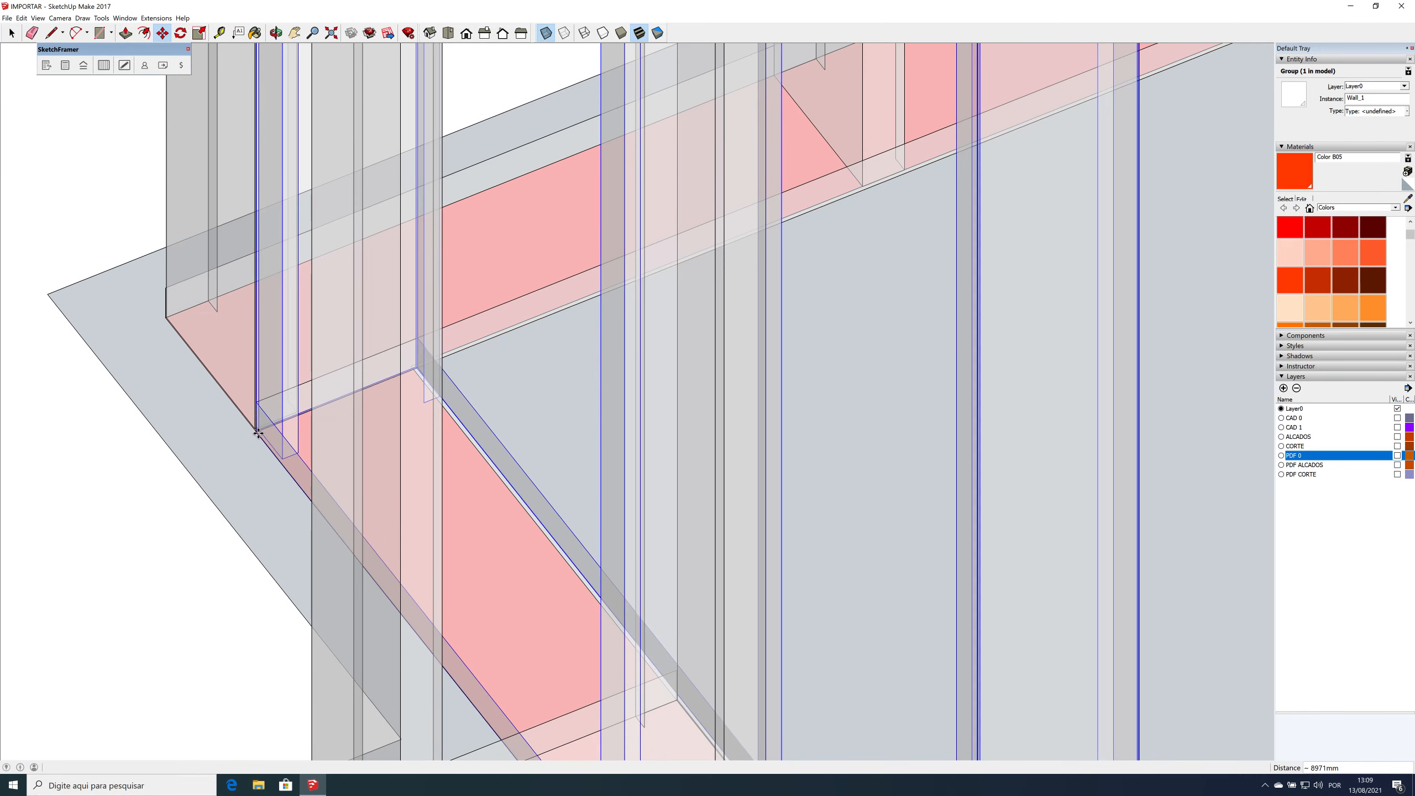
Step: Copy the panel to the outer corner of the red end wall, and again onto the short red stub at the opposite long wall
{"action": "scroll", "coordinate": [660, 374], "scroll_direction": "down", "scroll_amount": 10}
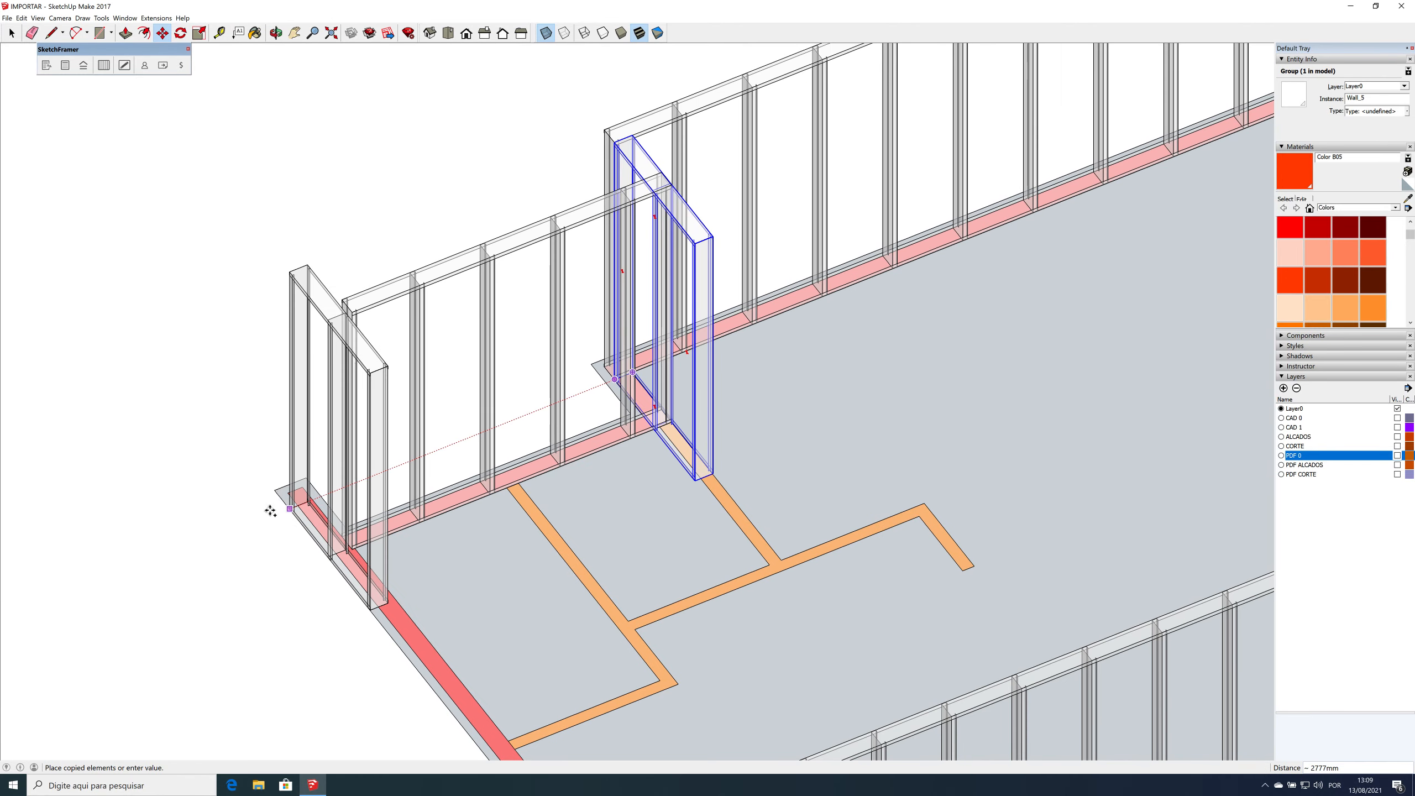
{"action": "left_click", "coordinate": [290, 493]}
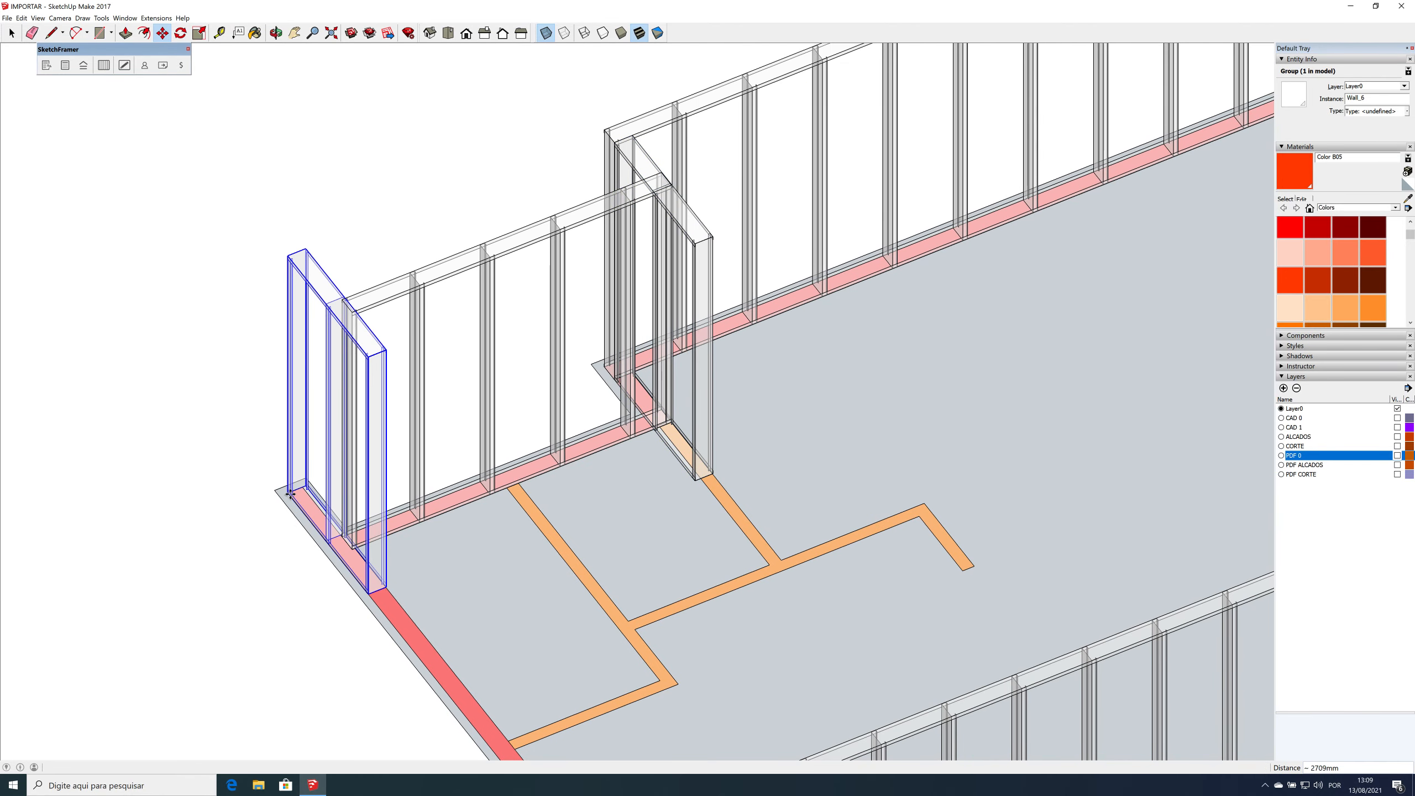
{"action": "left_click", "coordinate": [290, 493]}
{"action": "scroll", "coordinate": [446, 418], "scroll_direction": "down", "scroll_amount": 5}
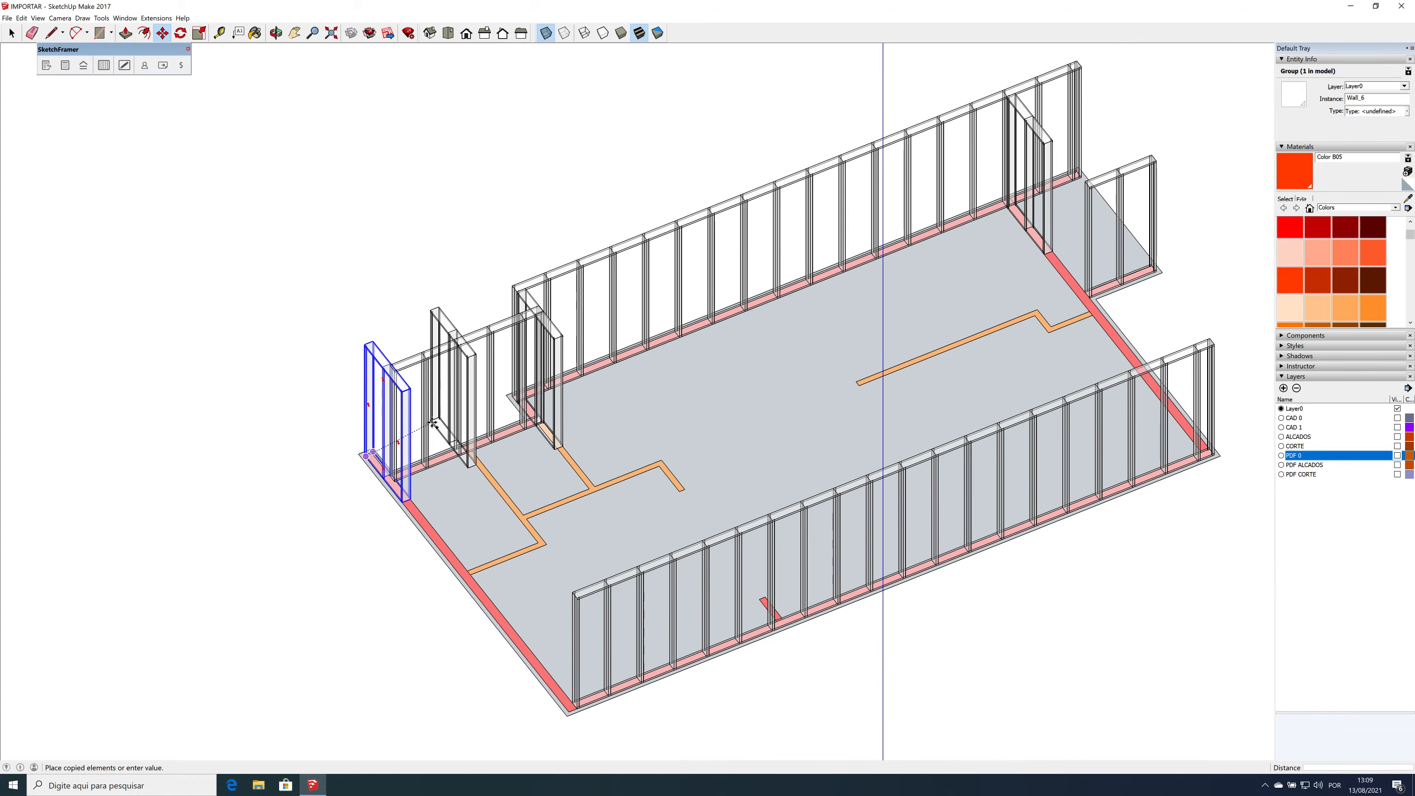
{"action": "scroll", "coordinate": [780, 601], "scroll_direction": "up", "scroll_amount": 6}
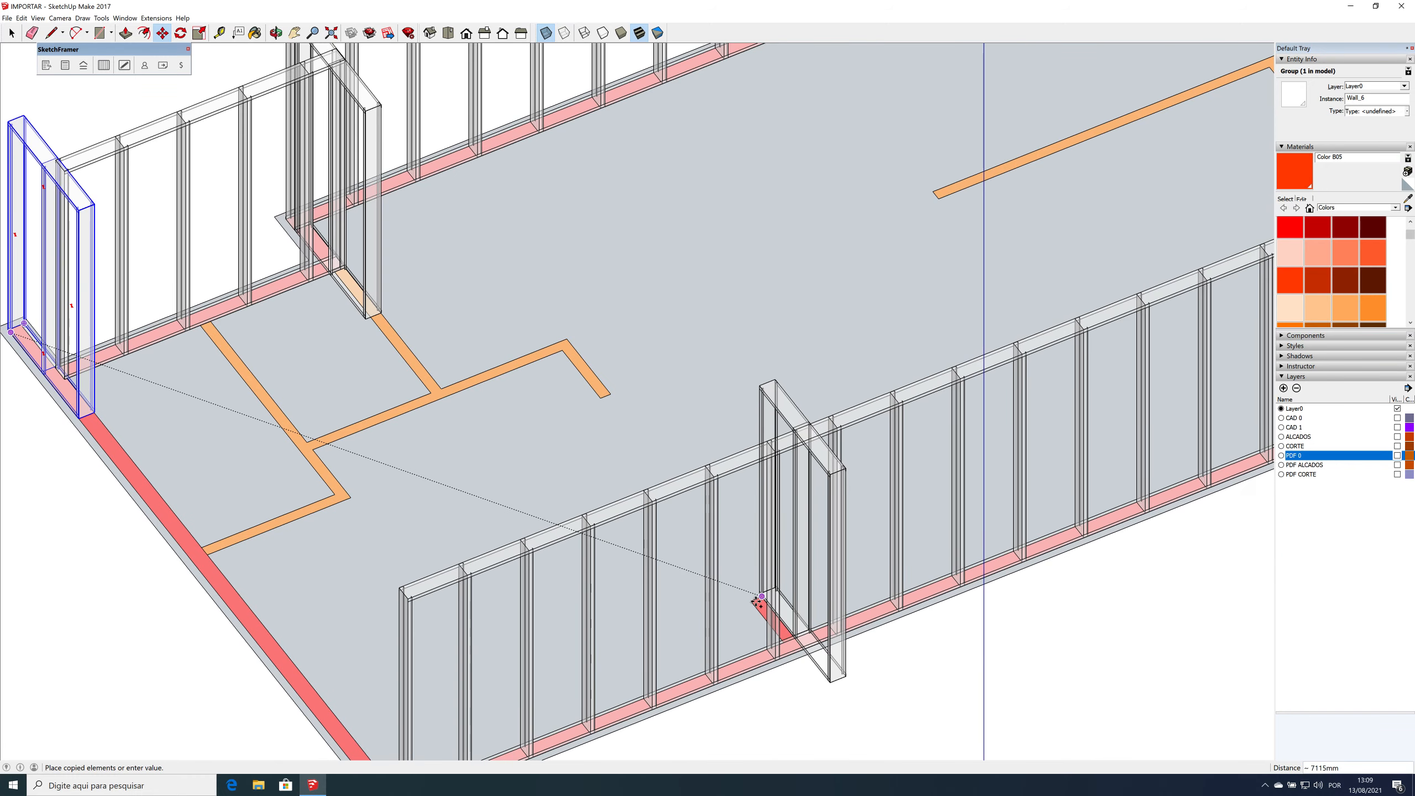
{"action": "left_click", "coordinate": [752, 601]}
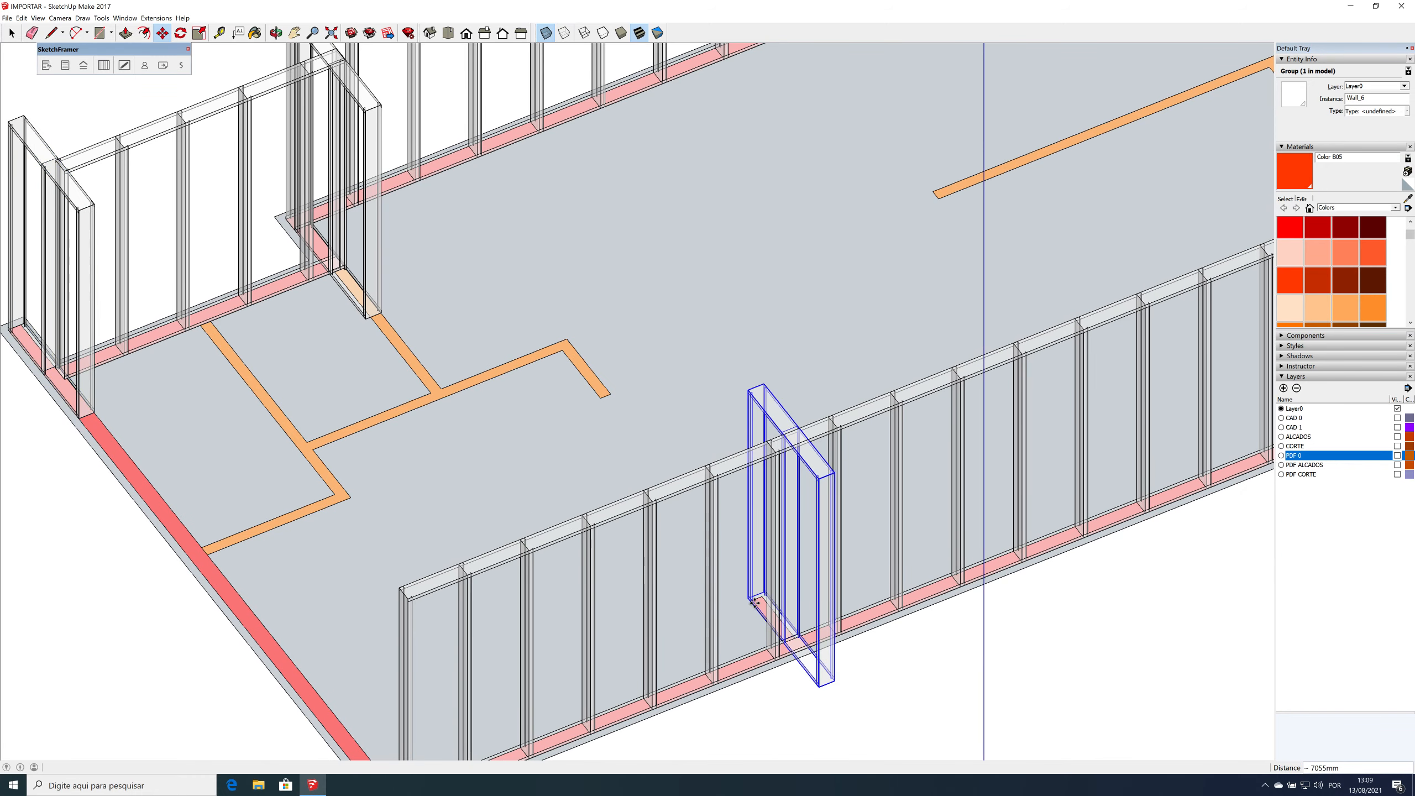
Step: Align the panel's lower corner with the corner of the short red stub and scale the panel to the stub's length
{"action": "scroll", "coordinate": [725, 588], "scroll_direction": "up", "scroll_amount": 8}
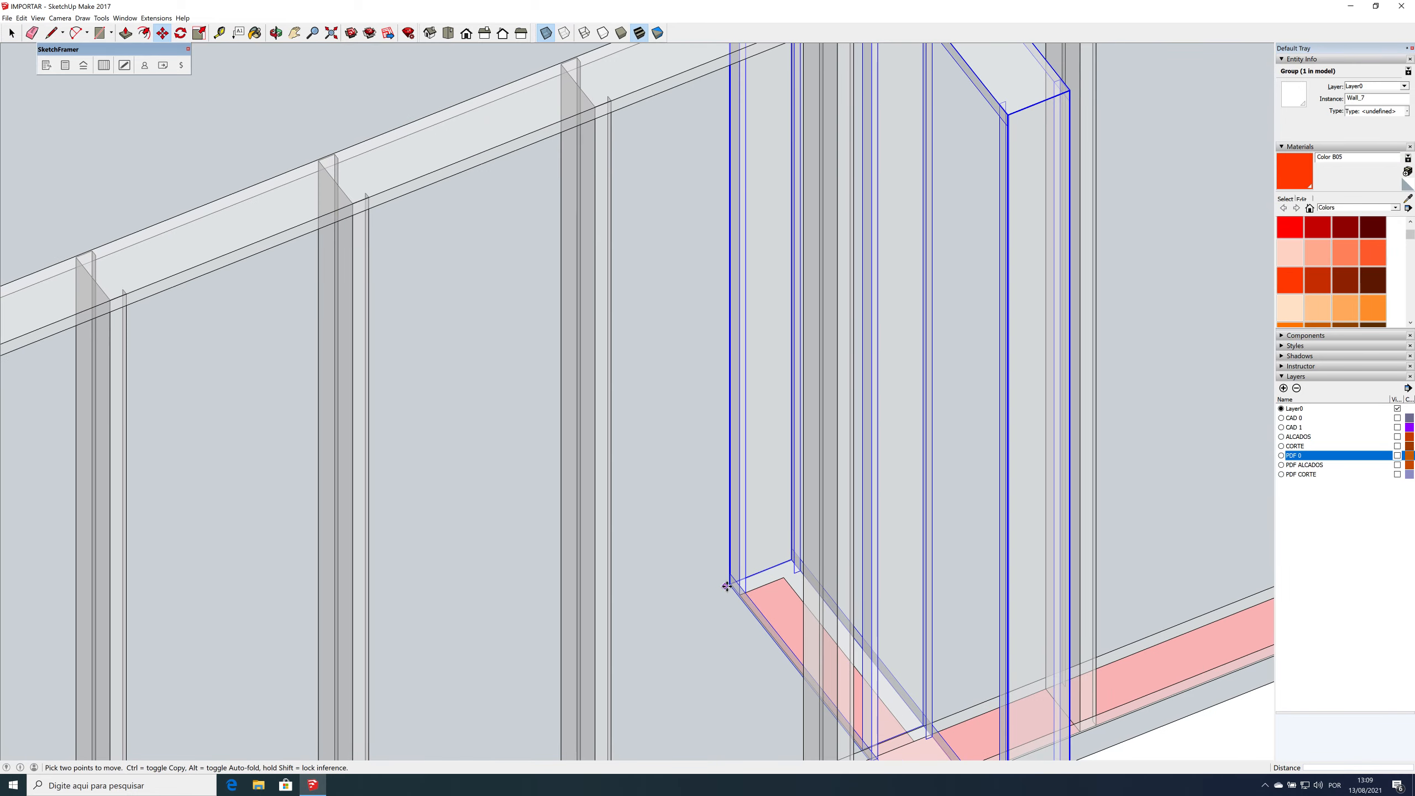
{"action": "left_click", "coordinate": [727, 586]}
{"action": "left_click", "coordinate": [744, 600]}
{"action": "scroll", "coordinate": [743, 600], "scroll_direction": "down", "scroll_amount": 5}
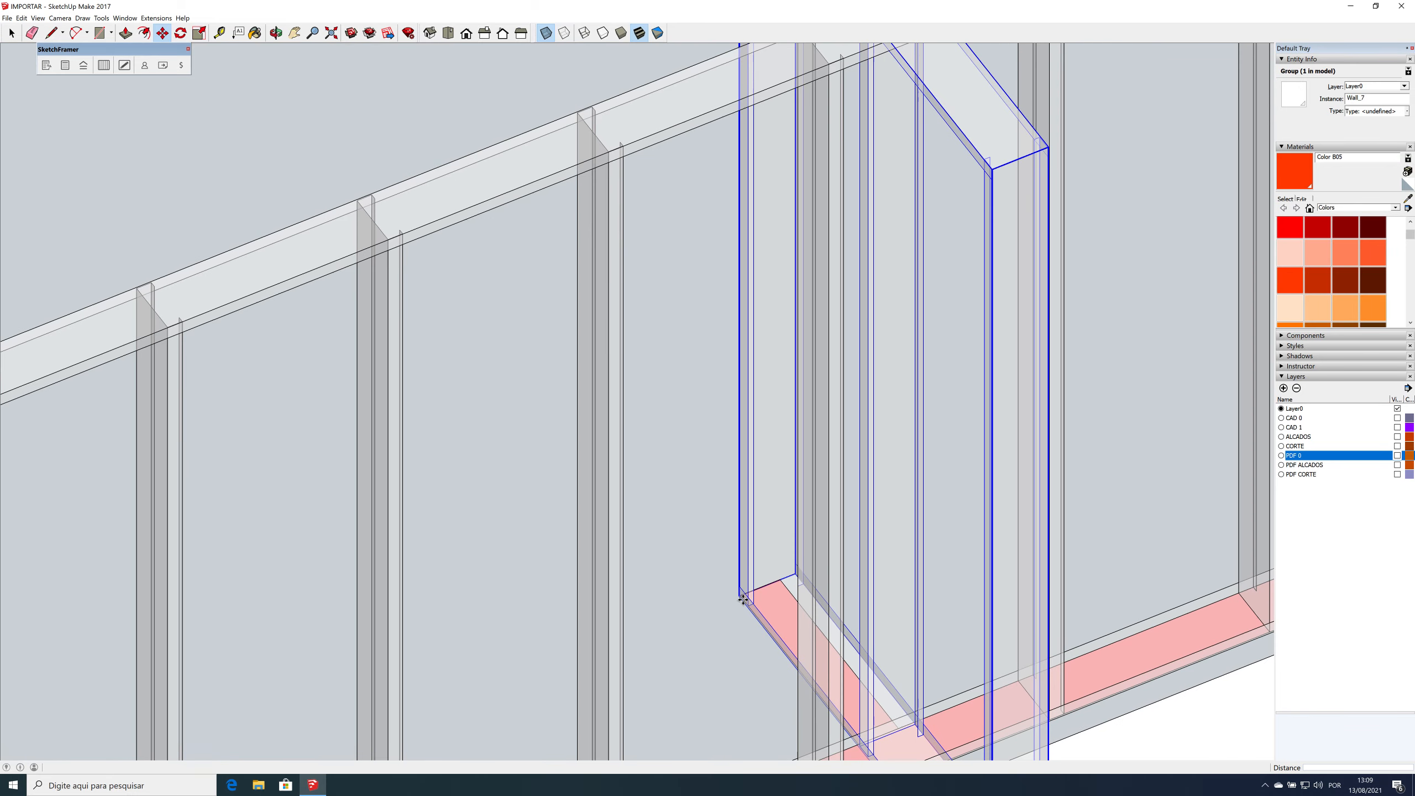
{"action": "scroll", "coordinate": [744, 600], "scroll_direction": "down", "scroll_amount": 3}
{"action": "key", "text": "s"}
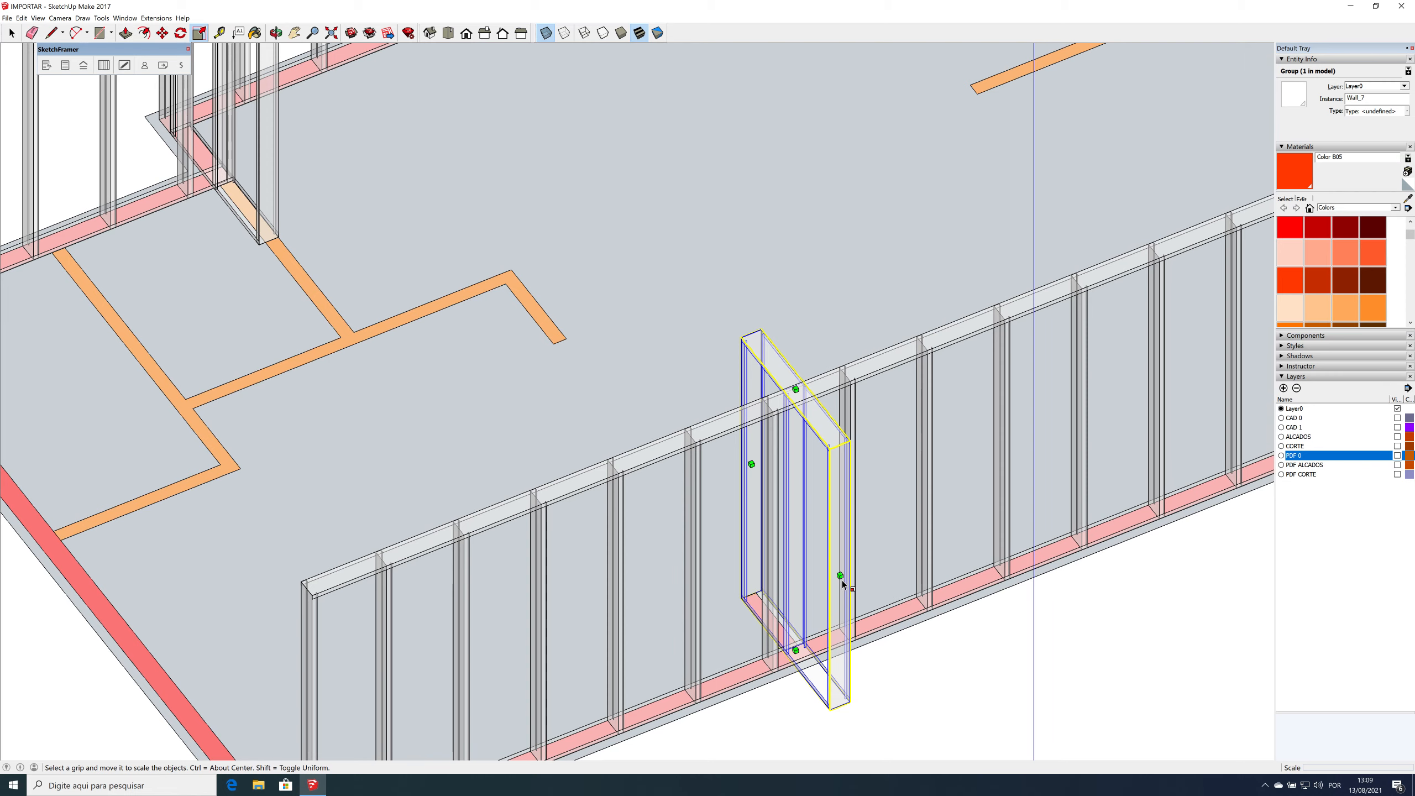
{"action": "left_click_drag", "start_coordinate": [841, 579], "coordinate": [841, 363]}
Step: Scale the end-wall panel lengthwise so it spans the whole red end wall to the opposite long wall
{"action": "scroll", "coordinate": [881, 466], "scroll_direction": "down", "scroll_amount": 2}
{"action": "key", "text": "space"}
{"action": "left_click", "coordinate": [220, 305]}
{"action": "key", "text": "s"}
{"action": "left_click_drag", "start_coordinate": [217, 308], "coordinate": [495, 557]}
{"action": "scroll", "coordinate": [542, 598], "scroll_direction": "down", "scroll_amount": 4}
{"action": "key", "text": "space"}
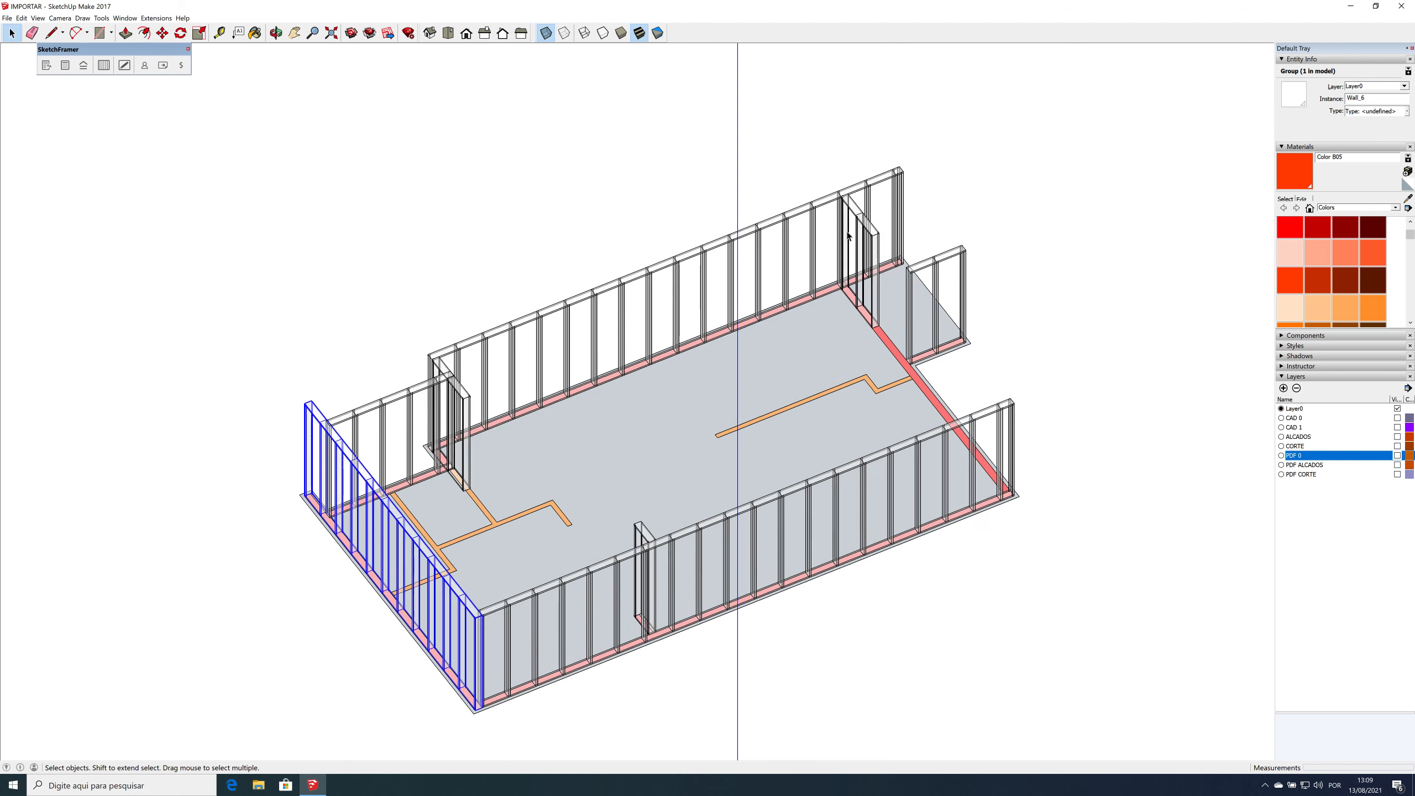
Step: Scale the panel on the red cross wall lengthwise so it reaches the outer corner of the opposite long wall
{"action": "scroll", "coordinate": [848, 235], "scroll_direction": "up", "scroll_amount": 2}
{"action": "left_click", "coordinate": [877, 245]}
{"action": "key", "text": "s"}
{"action": "left_click_drag", "start_coordinate": [882, 292], "coordinate": [1052, 442]}
{"action": "left_click_drag", "start_coordinate": [1047, 496], "coordinate": [1056, 447]}
{"action": "scroll", "coordinate": [1058, 452], "scroll_direction": "up", "scroll_amount": 5}
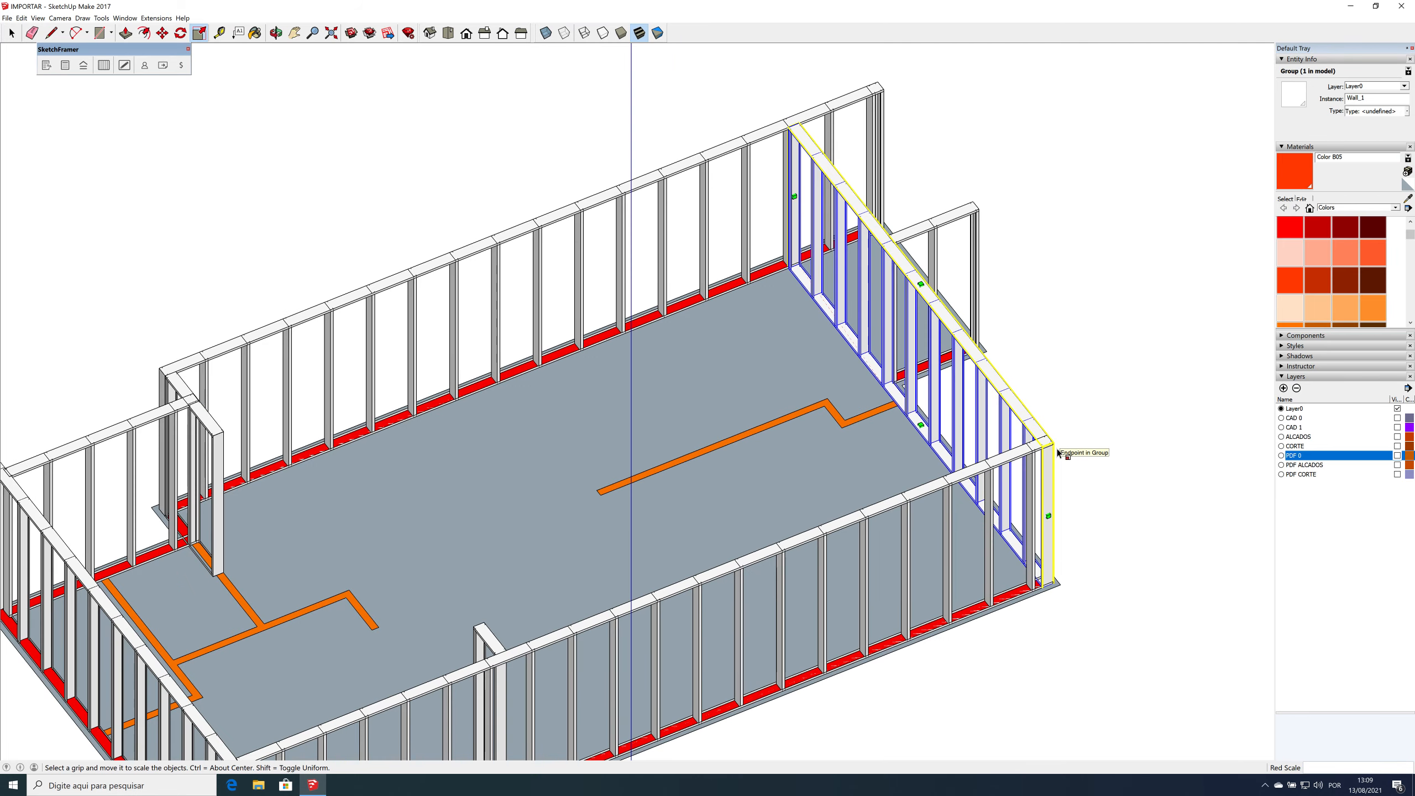
Step: Copy the short stub panel inside the house onto the orange partition line near the red cross wall
{"action": "key", "text": "space"}
{"action": "scroll", "coordinate": [1037, 445], "scroll_direction": "down", "scroll_amount": 3}
{"action": "middle_click_drag", "start_coordinate": [1037, 445], "coordinate": [794, 375]}
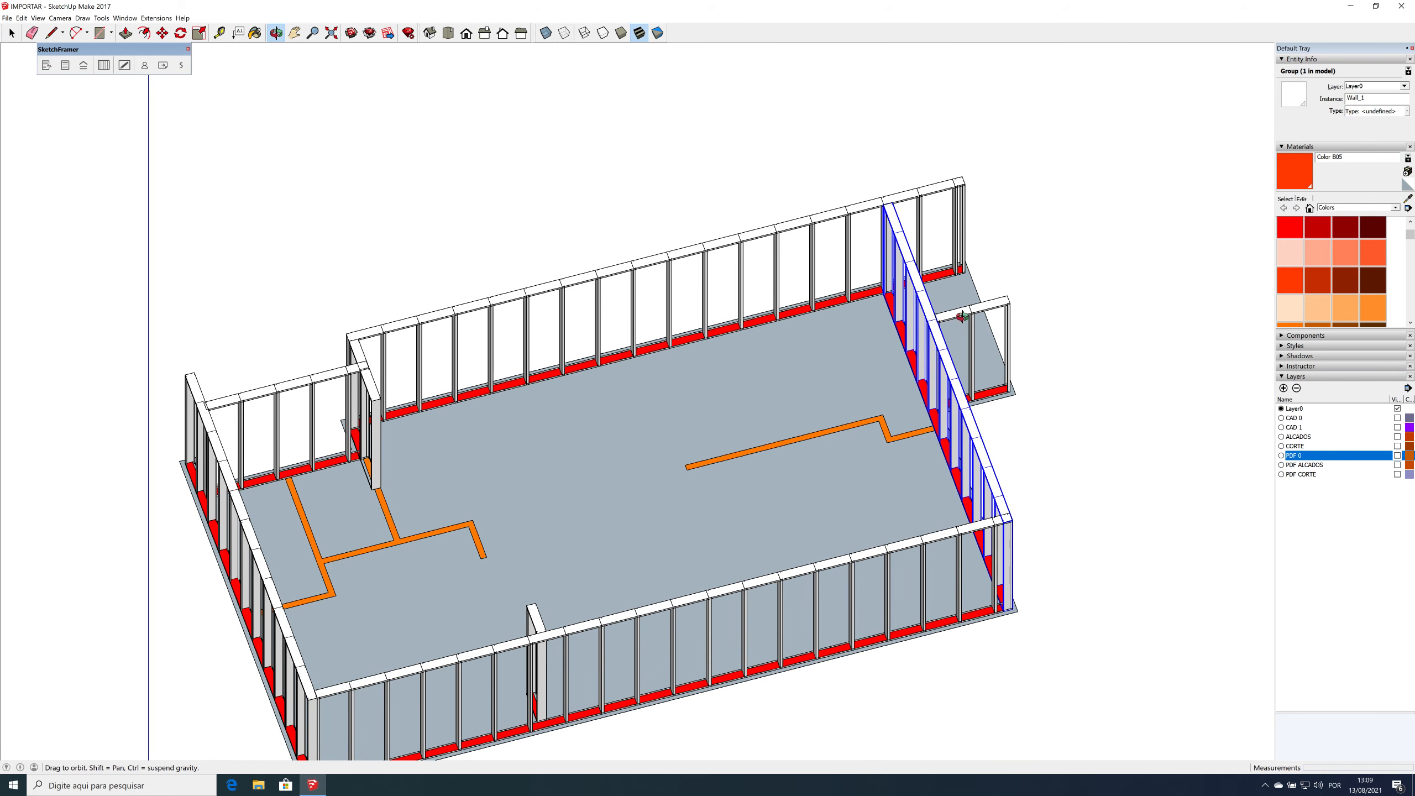
{"action": "left_click", "coordinate": [992, 335]}
{"action": "key", "text": "m"}
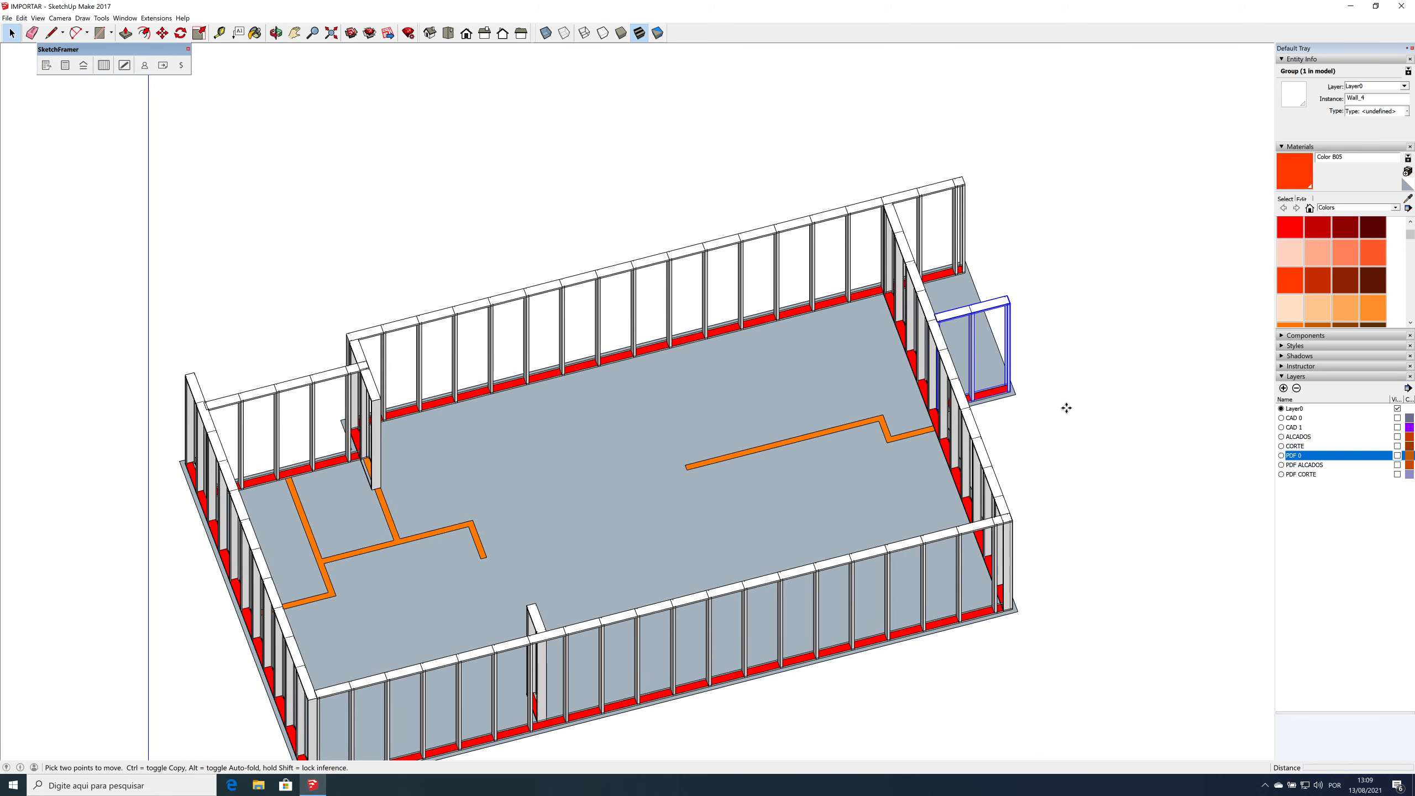
{"action": "left_click", "coordinate": [1053, 412]}
{"action": "left_click", "coordinate": [919, 449]}
{"action": "key", "text": "space"}
Step: Change the copied panel's profile type to 100x1.60 in its SketchFramer wall properties and update it
{"action": "right_click", "coordinate": [859, 364]}
{"action": "mouse_move", "coordinate": [886, 507]}
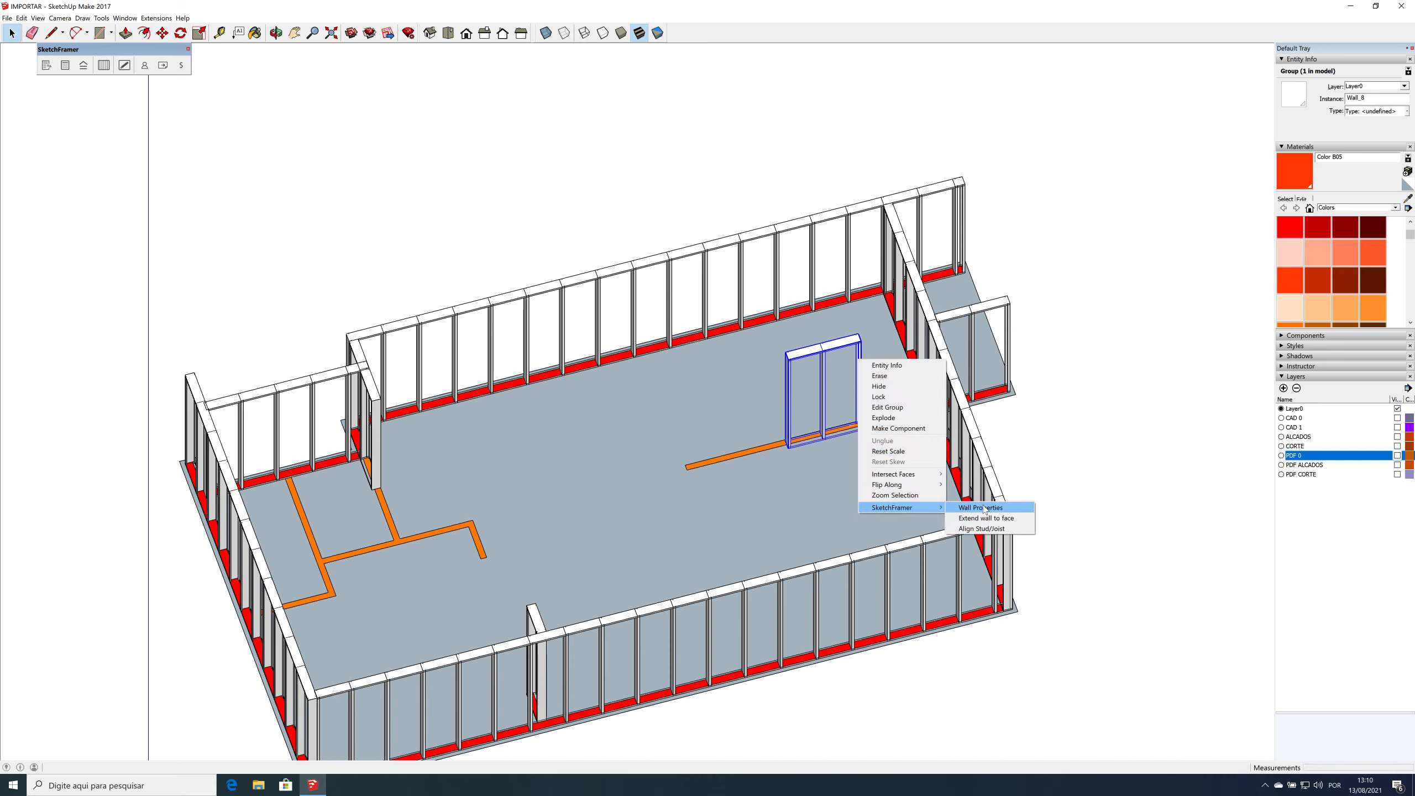
{"action": "left_click", "coordinate": [984, 508]}
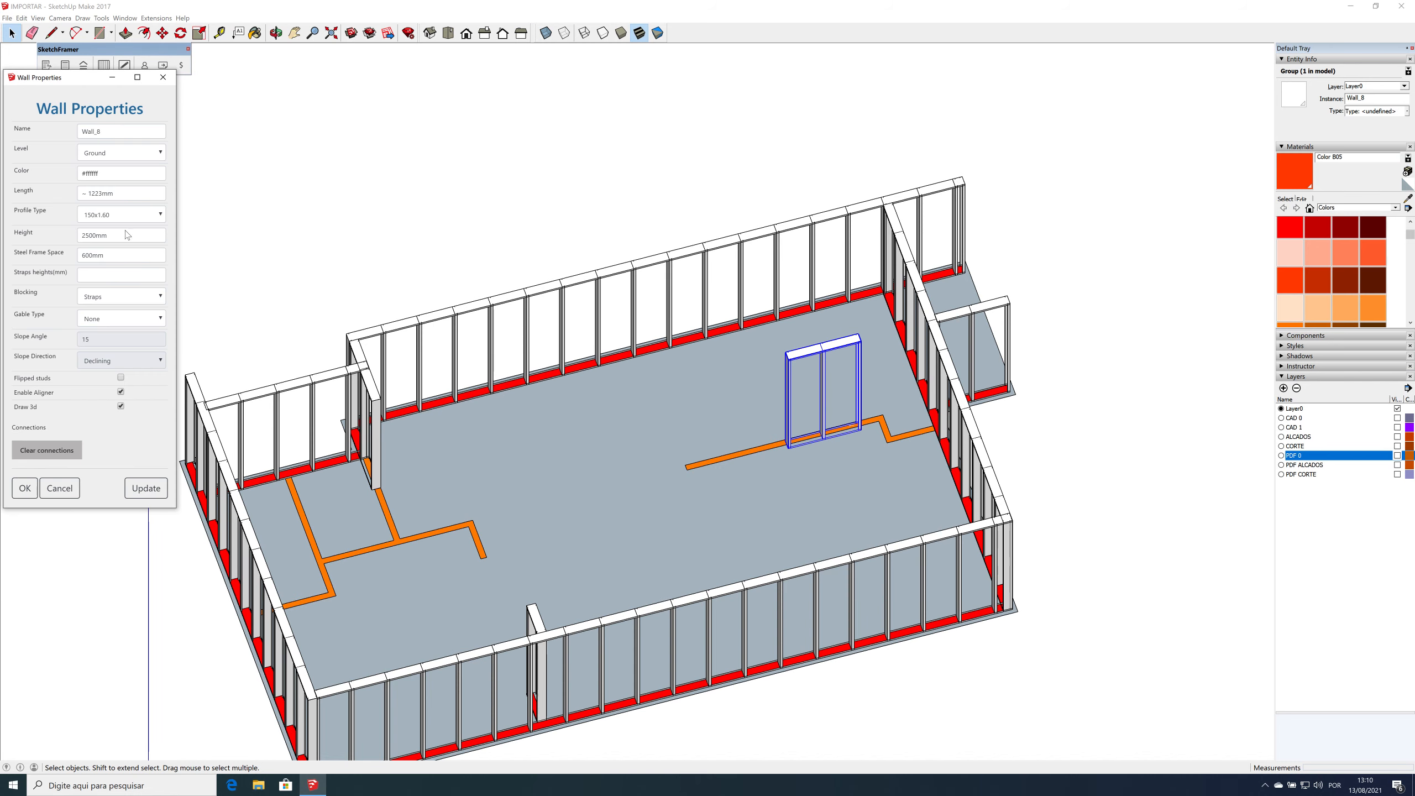
{"action": "left_click", "coordinate": [160, 215]}
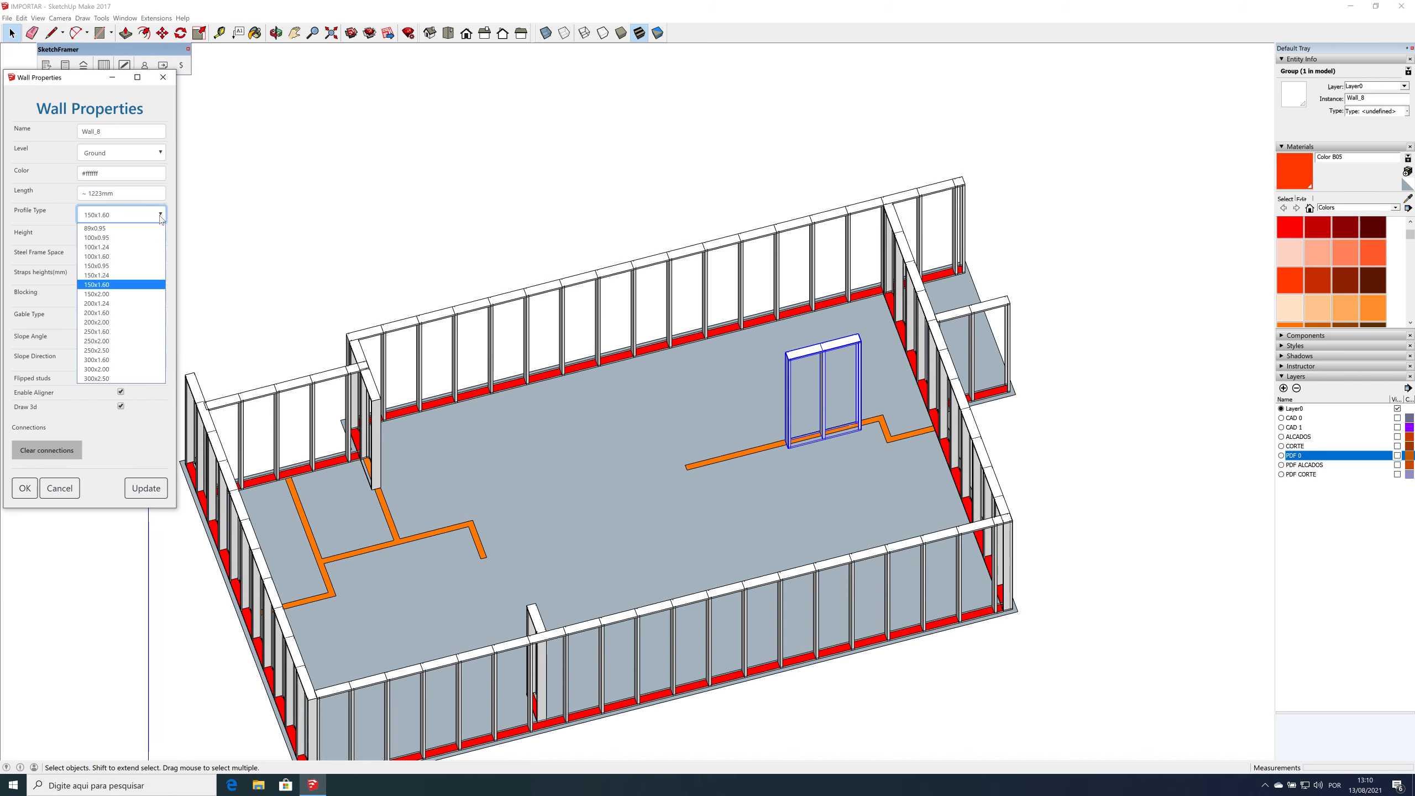
{"action": "left_click", "coordinate": [122, 257]}
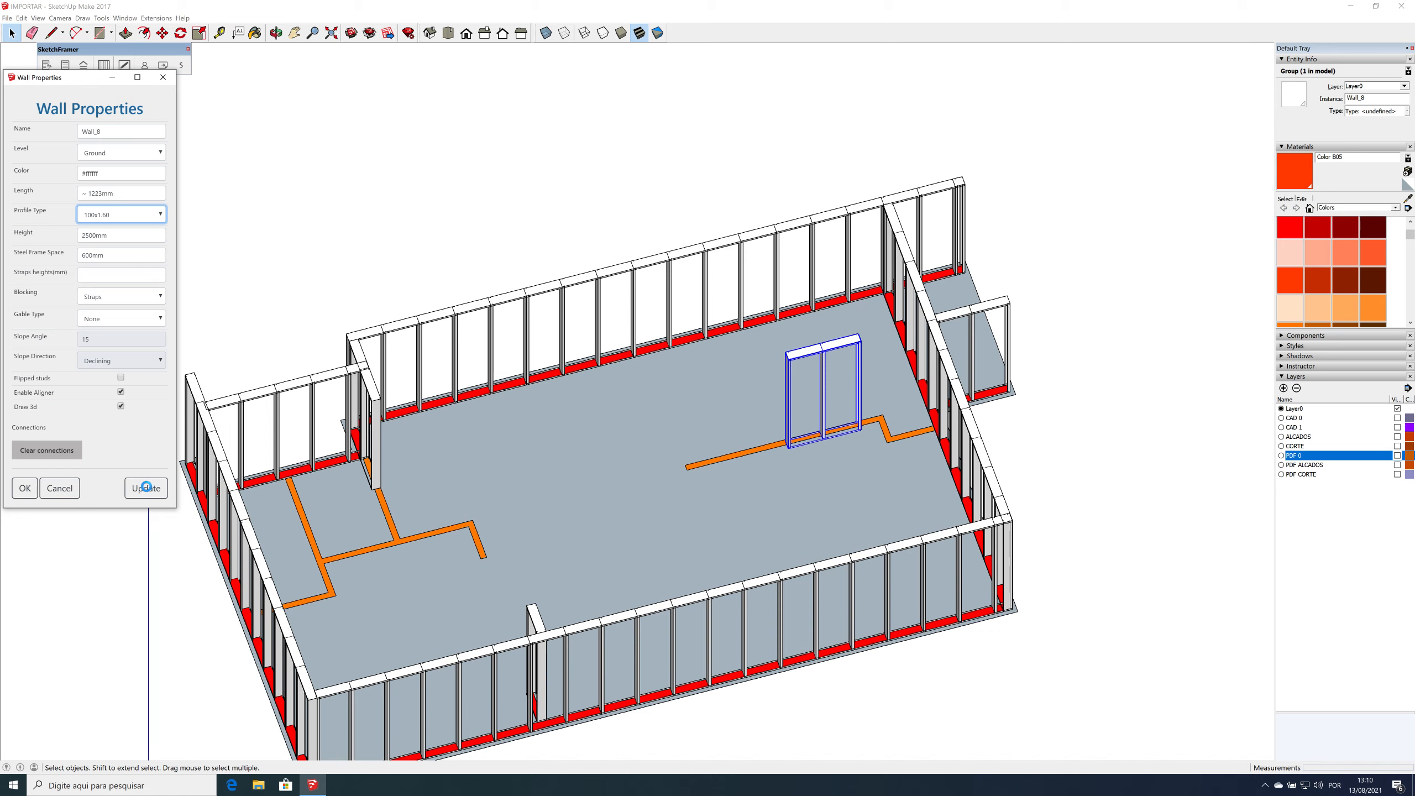
{"action": "left_click", "coordinate": [146, 489]}
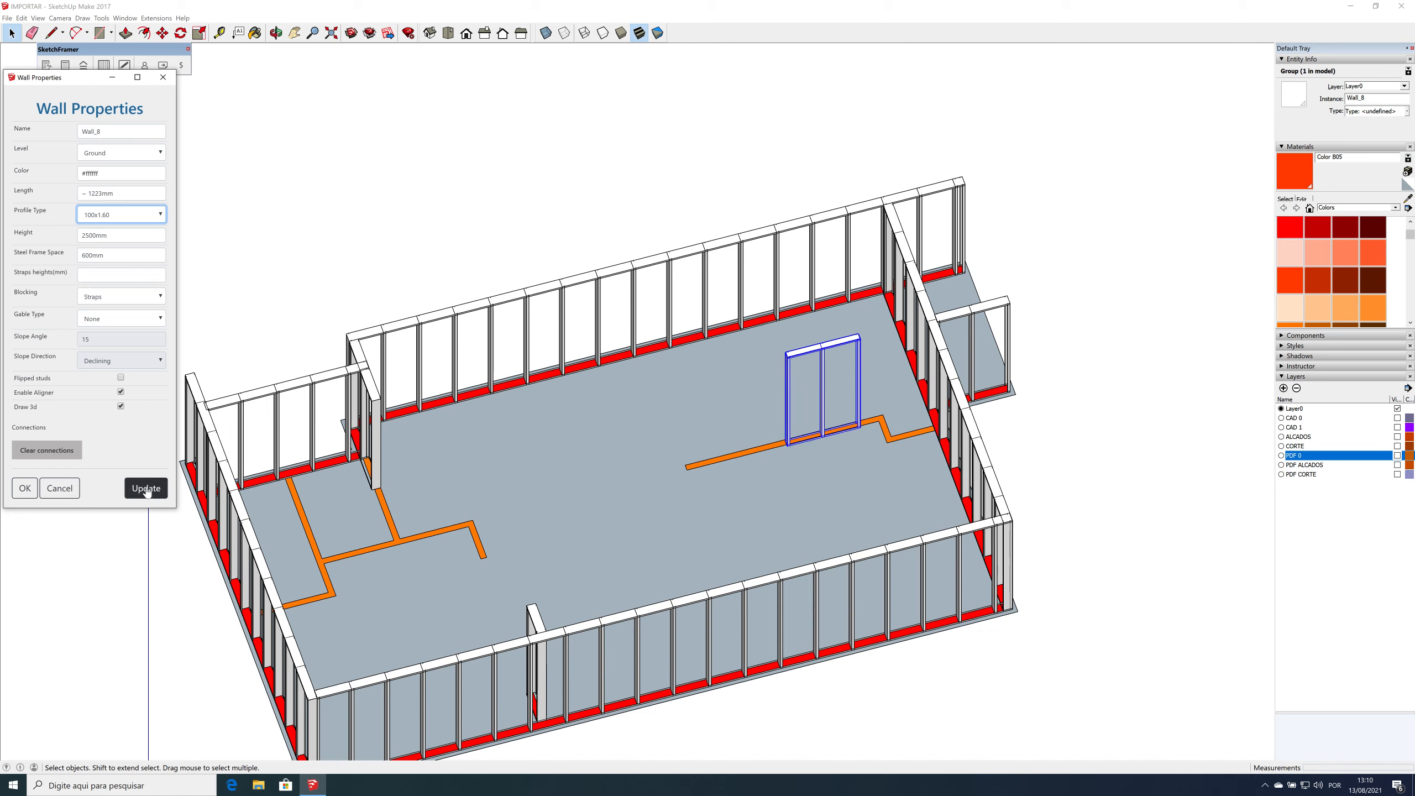
{"action": "left_click", "coordinate": [354, 288]}
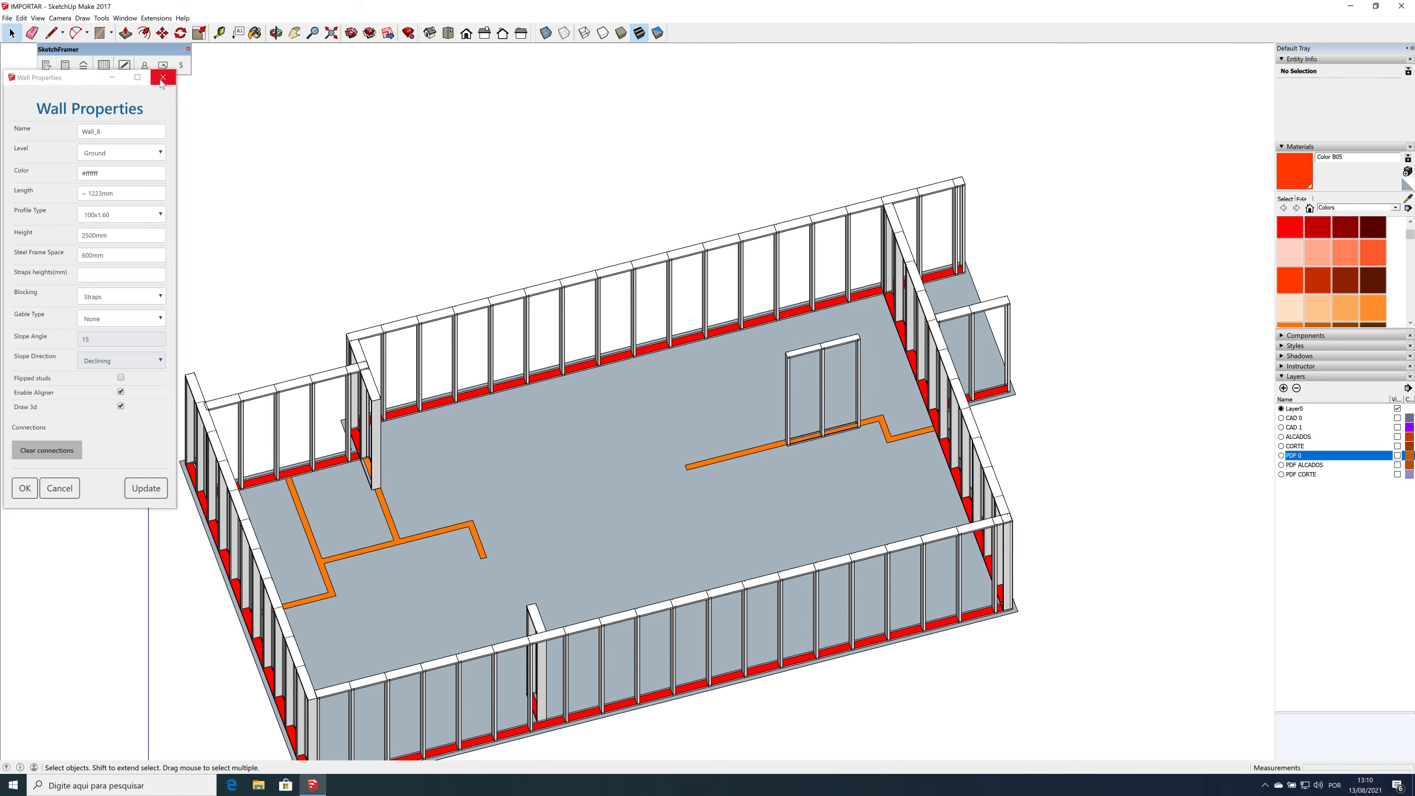
Step: Draw a new SketchFramer wall with profile type 100x1.60 along the short end leg of the other orange partition
{"action": "left_click", "coordinate": [106, 66]}
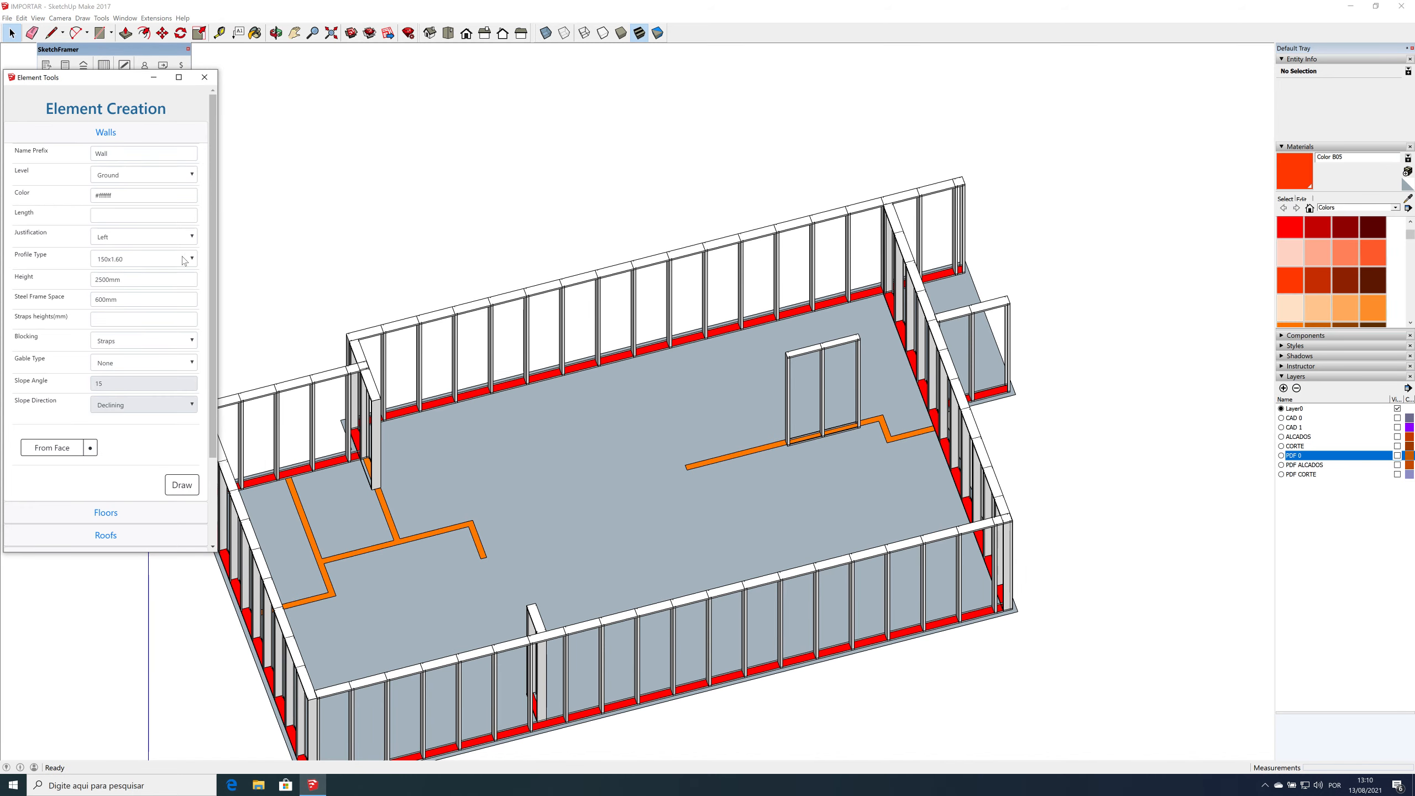
{"action": "left_click", "coordinate": [184, 259]}
{"action": "left_click", "coordinate": [136, 298]}
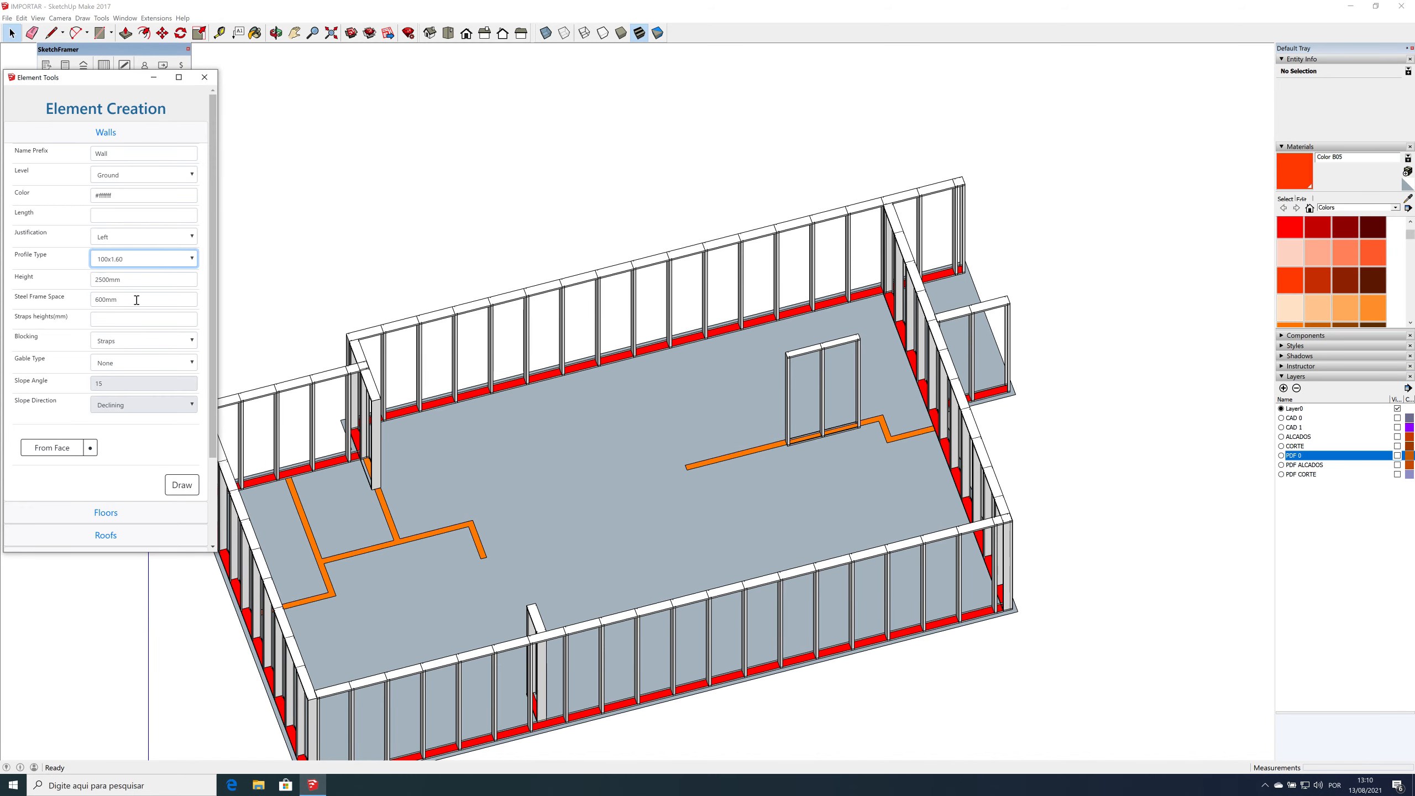
{"action": "left_click", "coordinate": [172, 485]}
{"action": "left_click", "coordinate": [470, 528]}
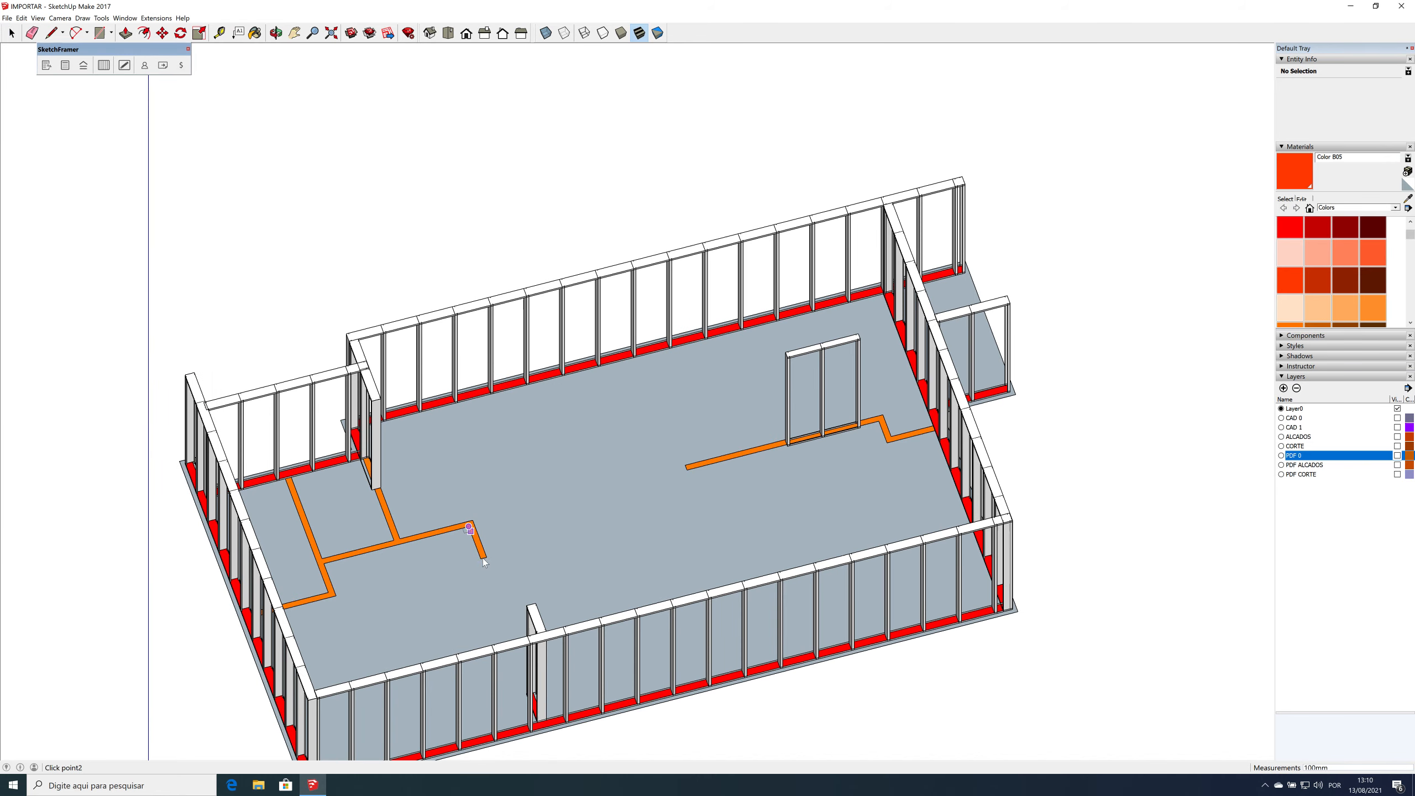
{"action": "left_click", "coordinate": [481, 558]}
{"action": "scroll", "coordinate": [482, 560], "scroll_direction": "up", "scroll_amount": 2}
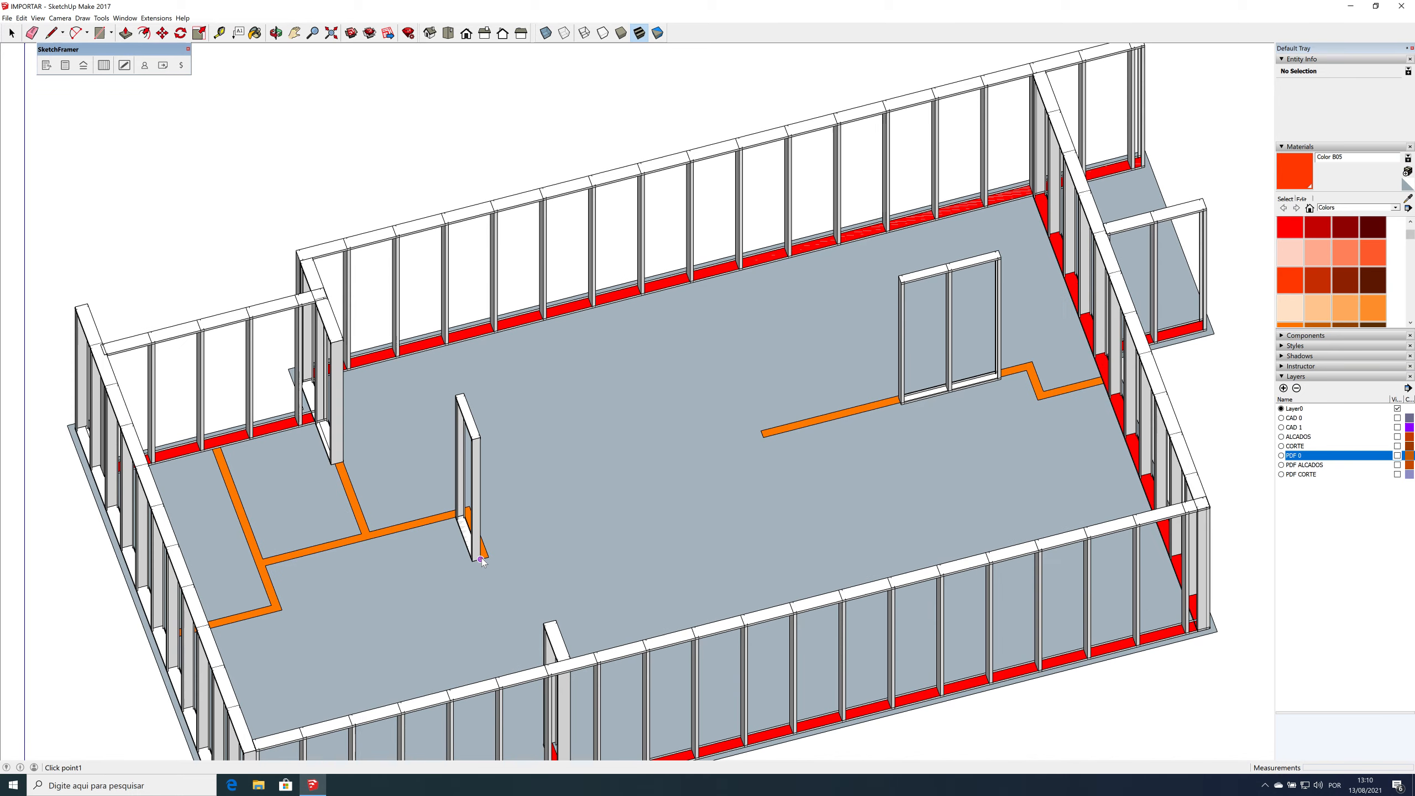
{"action": "scroll", "coordinate": [515, 534], "scroll_direction": "down", "scroll_amount": 3}
{"action": "key", "text": "space"}
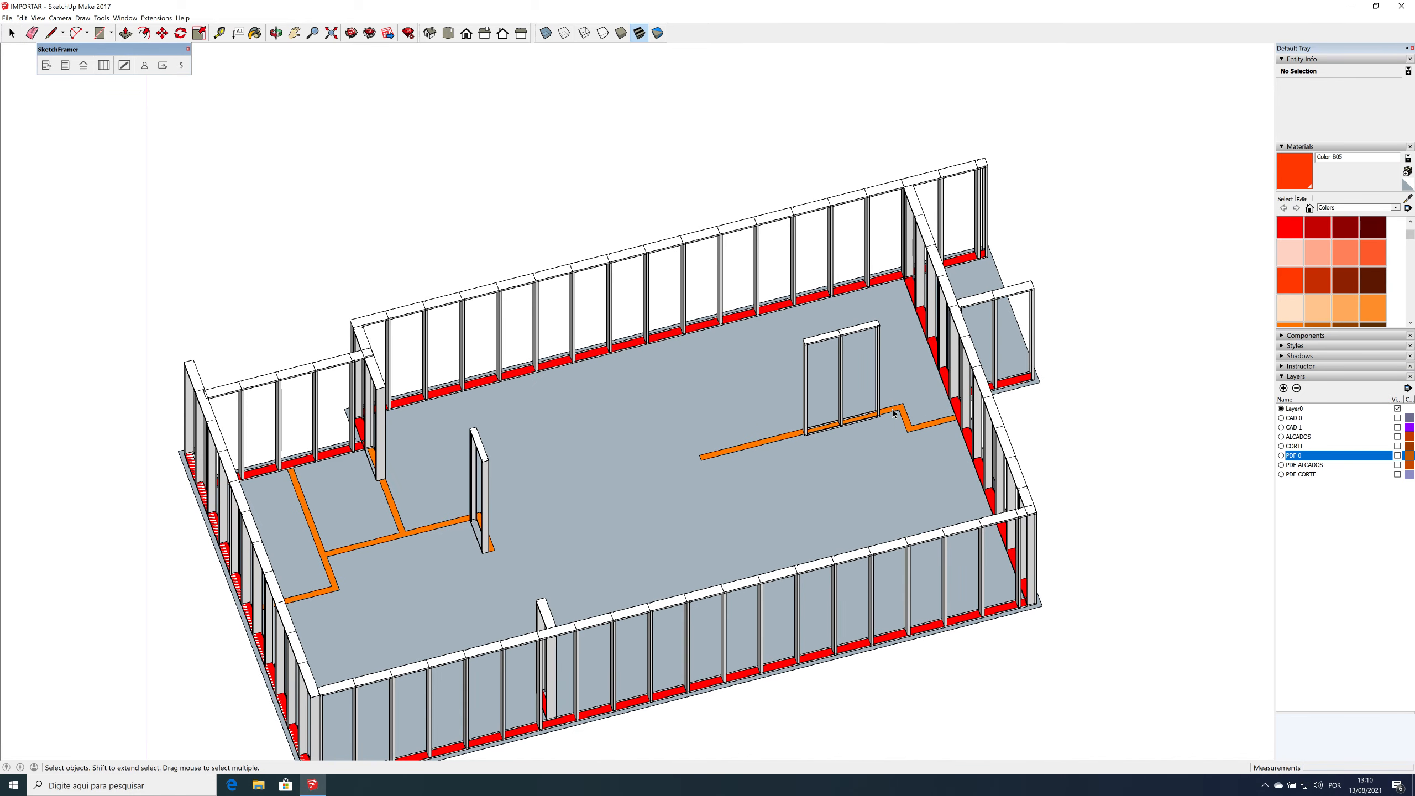
Step: Move the 100x1.60 panel copy by its lower corner to the free end of the orange partition near the cross wall
{"action": "scroll", "coordinate": [742, 444], "scroll_direction": "up", "scroll_amount": 2}
{"action": "scroll", "coordinate": [742, 443], "scroll_direction": "up", "scroll_amount": 3}
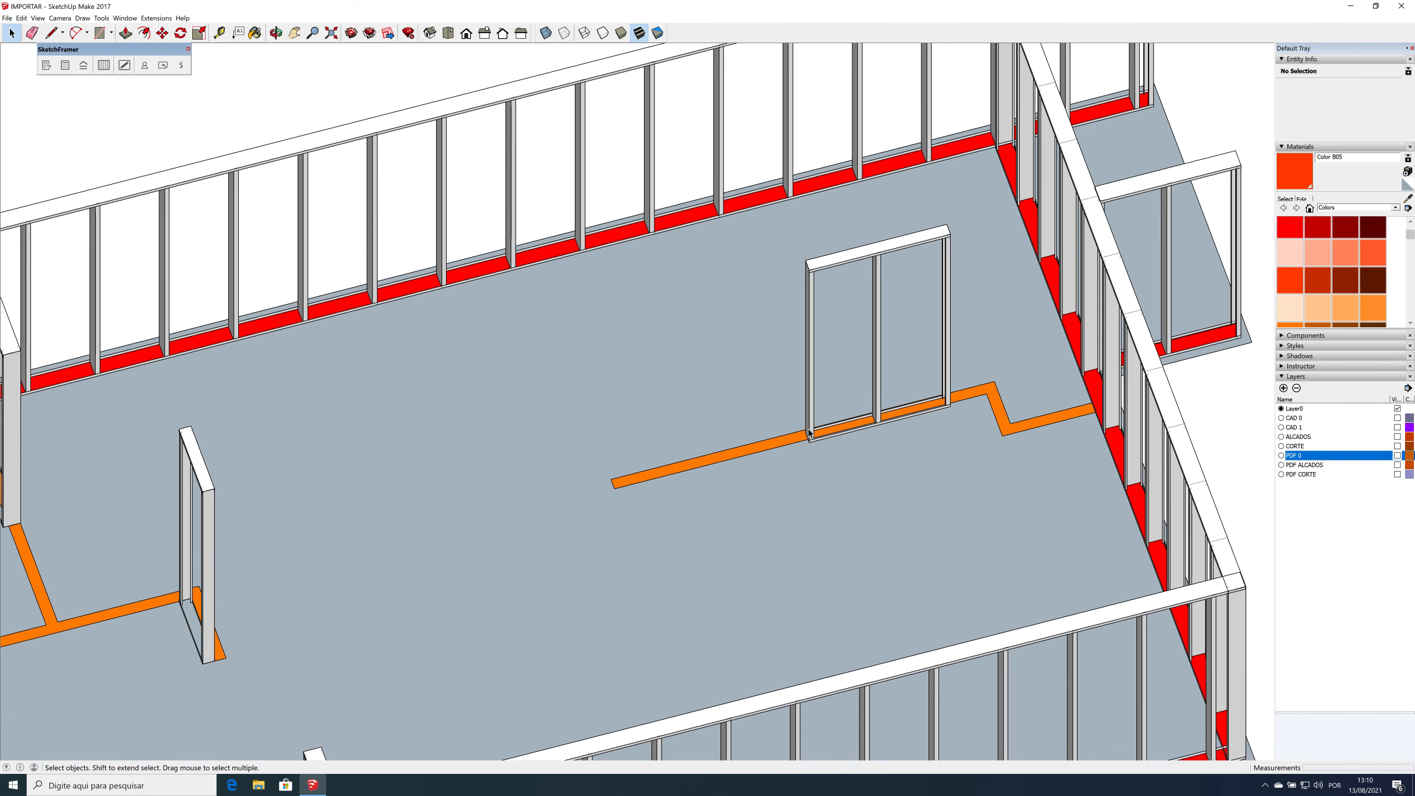
{"action": "left_click", "coordinate": [809, 432]}
{"action": "scroll", "coordinate": [813, 447], "scroll_direction": "up", "scroll_amount": 5}
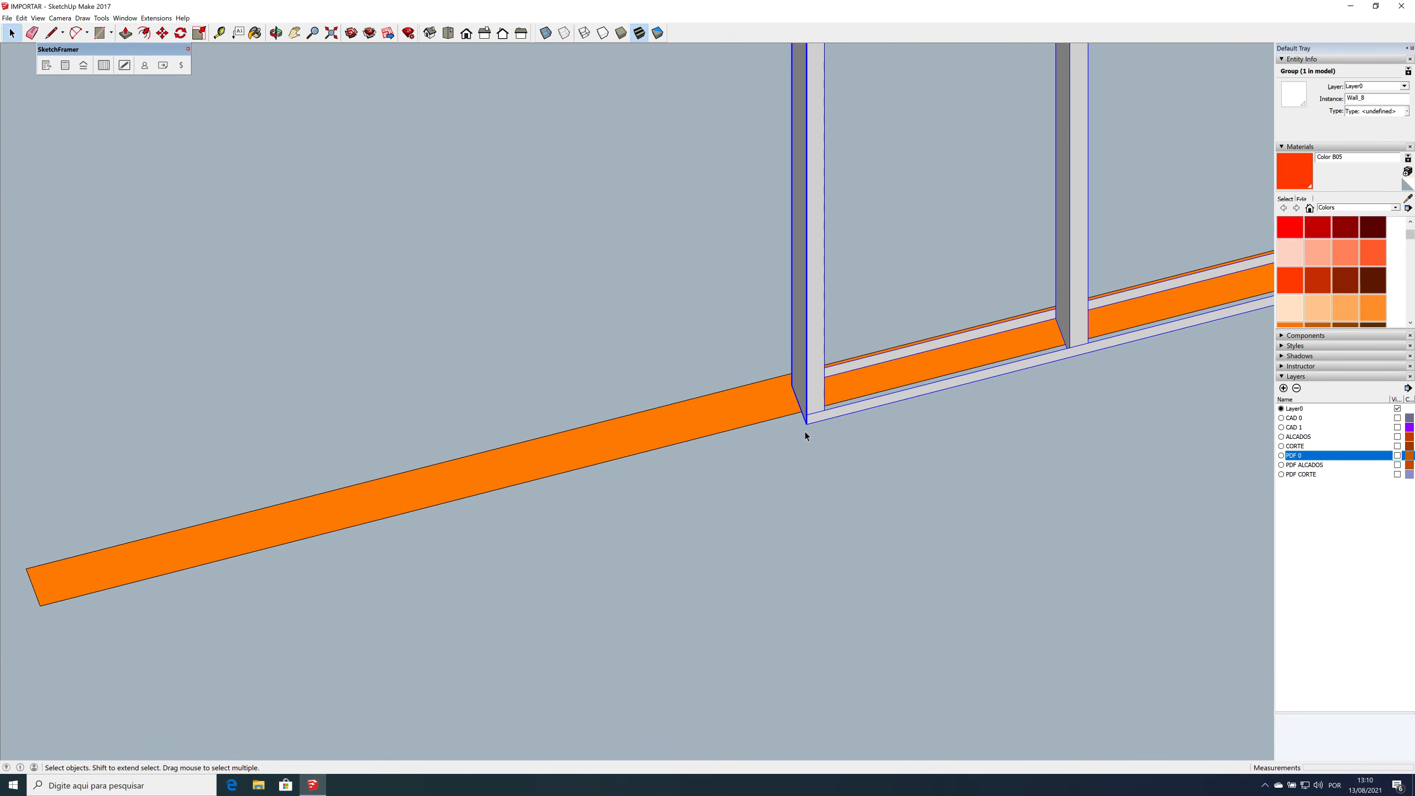
{"action": "scroll", "coordinate": [807, 429], "scroll_direction": "up", "scroll_amount": 4}
{"action": "key", "text": "m"}
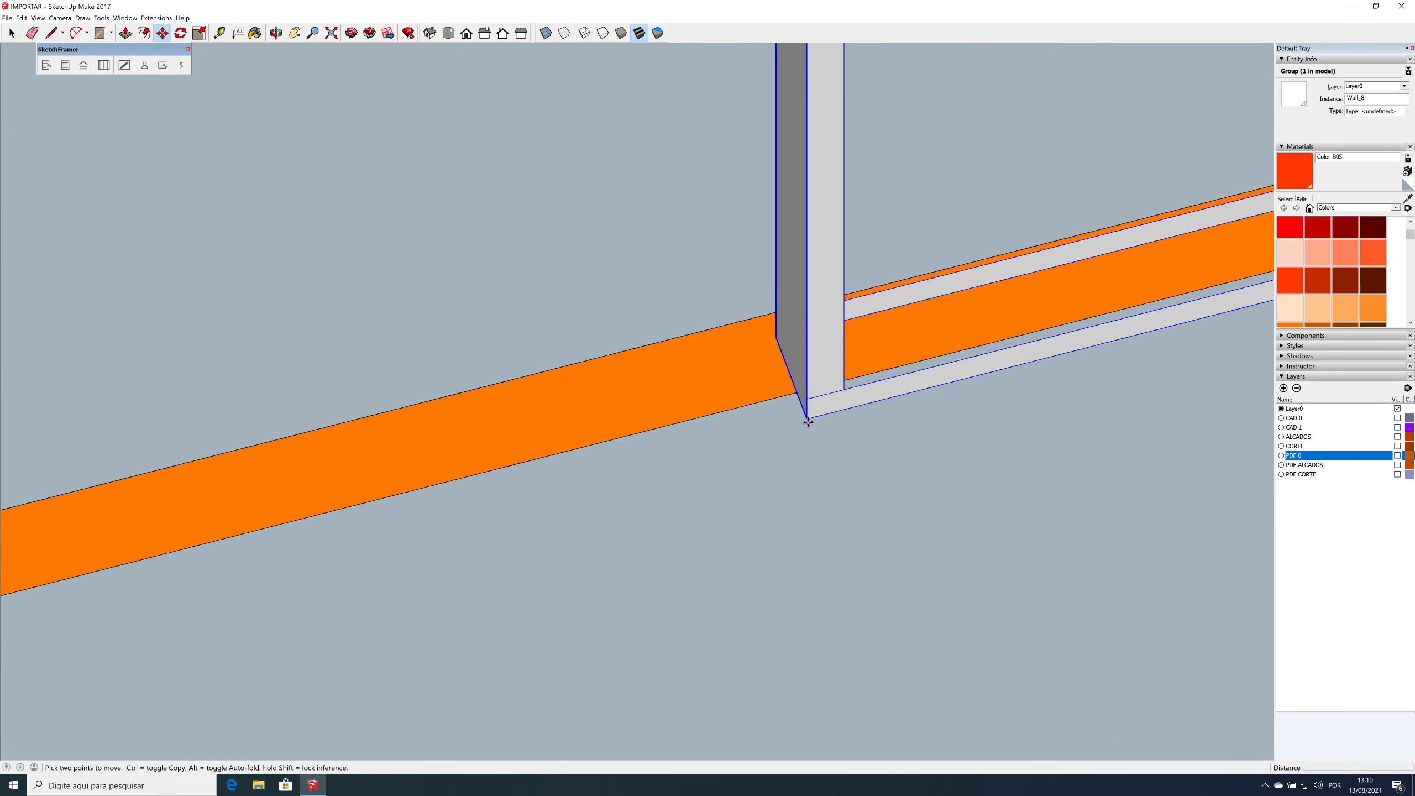
{"action": "scroll", "coordinate": [958, 345], "scroll_direction": "down", "scroll_amount": 5}
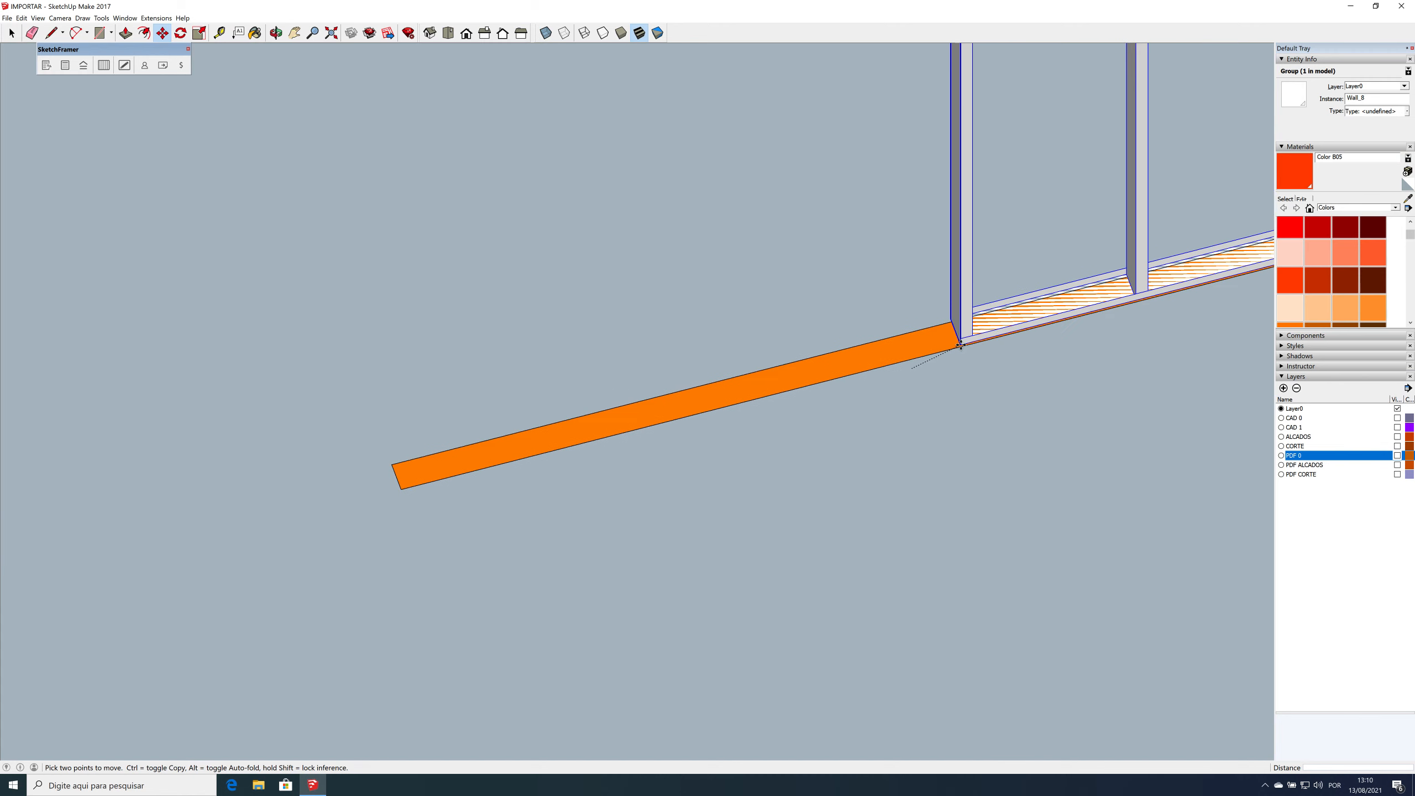
{"action": "left_click", "coordinate": [453, 476]}
Step: Turn on X-ray display and scale the panel lengthwise to the inner corner where the orange partition jogs
{"action": "scroll", "coordinate": [453, 476], "scroll_direction": "down", "scroll_amount": 5}
{"action": "key", "text": "s"}
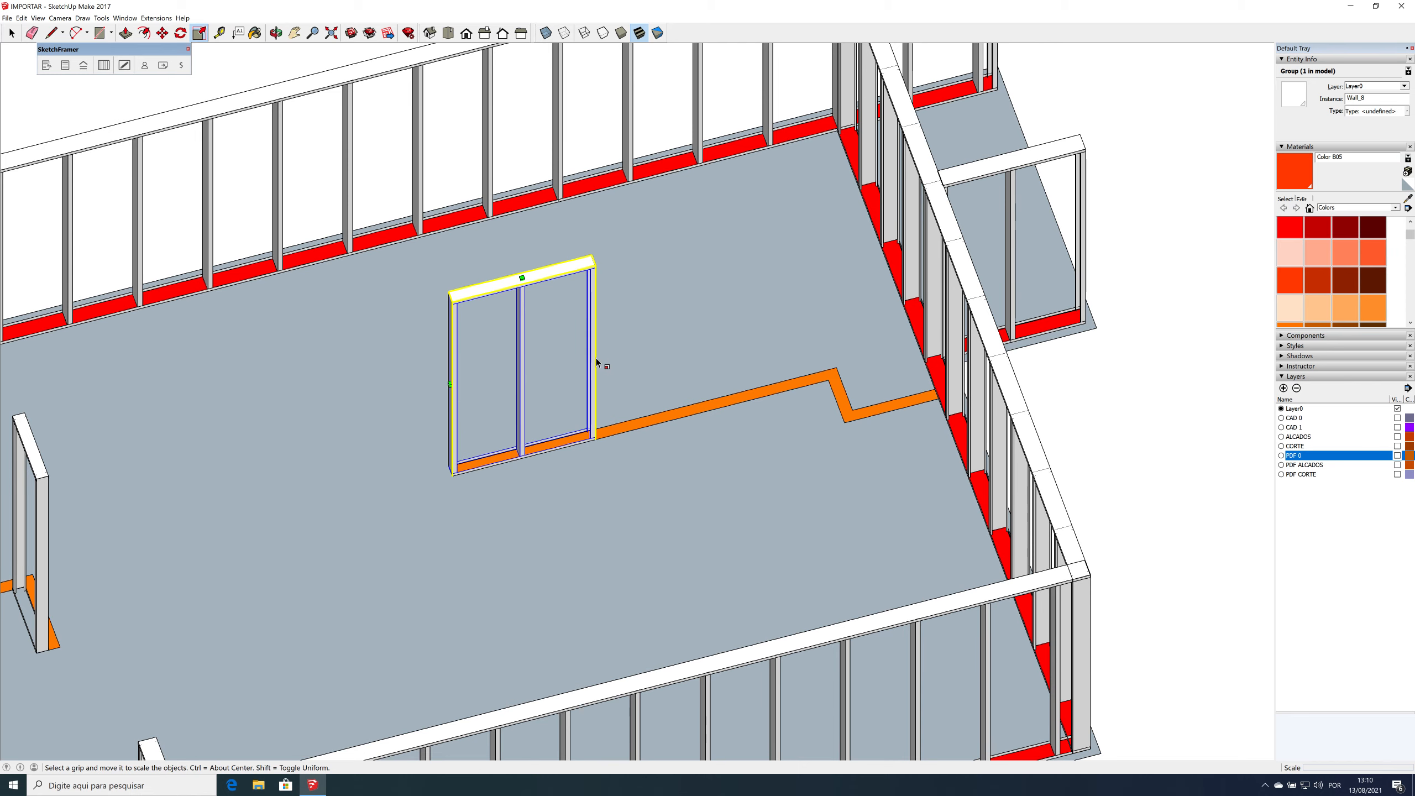
{"action": "key", "text": "x"}
{"action": "left_click", "coordinate": [594, 347]}
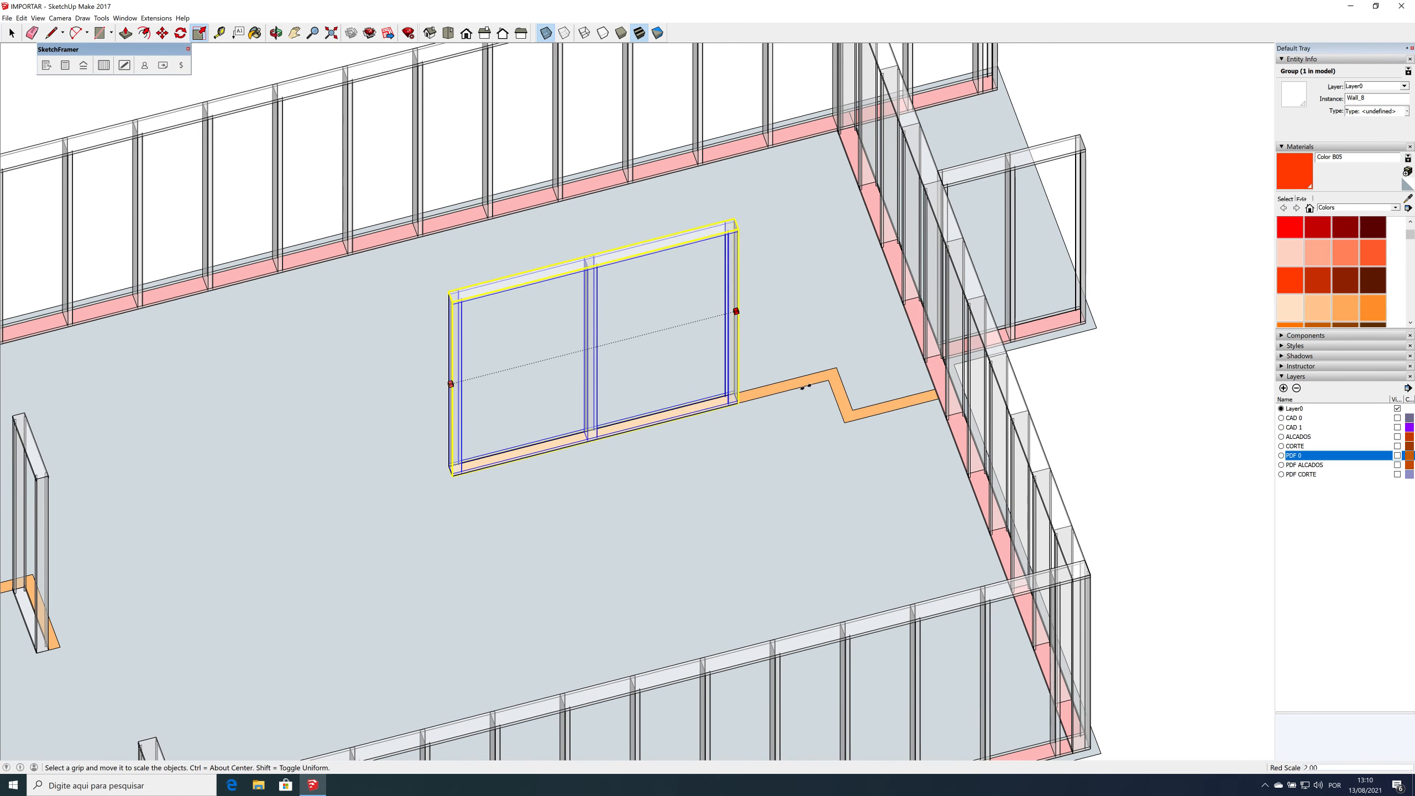
{"action": "left_click", "coordinate": [845, 383]}
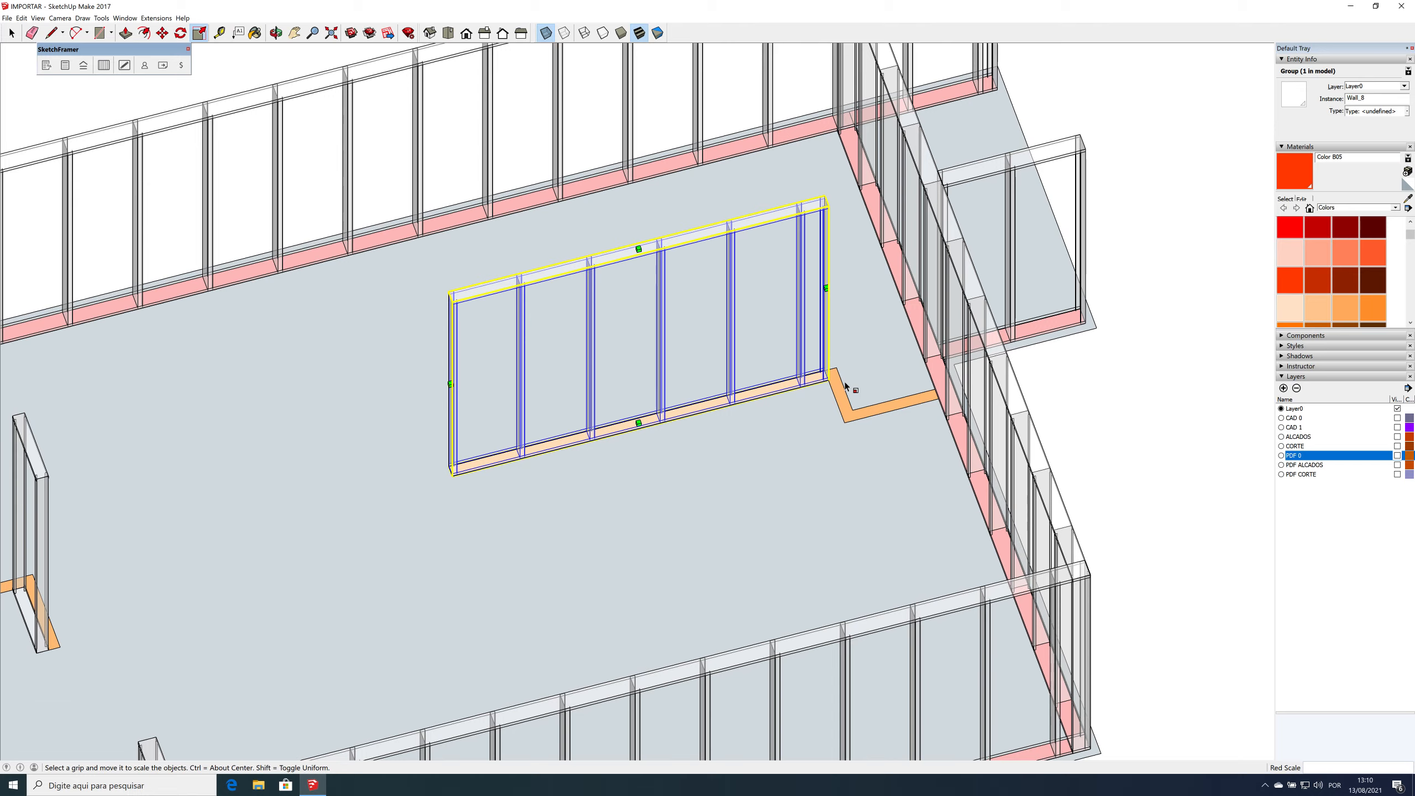
Step: Copy the partition panel by its lower end corner to where the offset orange segment meets the red cross wall
{"action": "scroll", "coordinate": [845, 382], "scroll_direction": "up", "scroll_amount": 8}
{"action": "middle_click_drag", "start_coordinate": [800, 350], "coordinate": [785, 417]}
{"action": "key", "text": "m"}
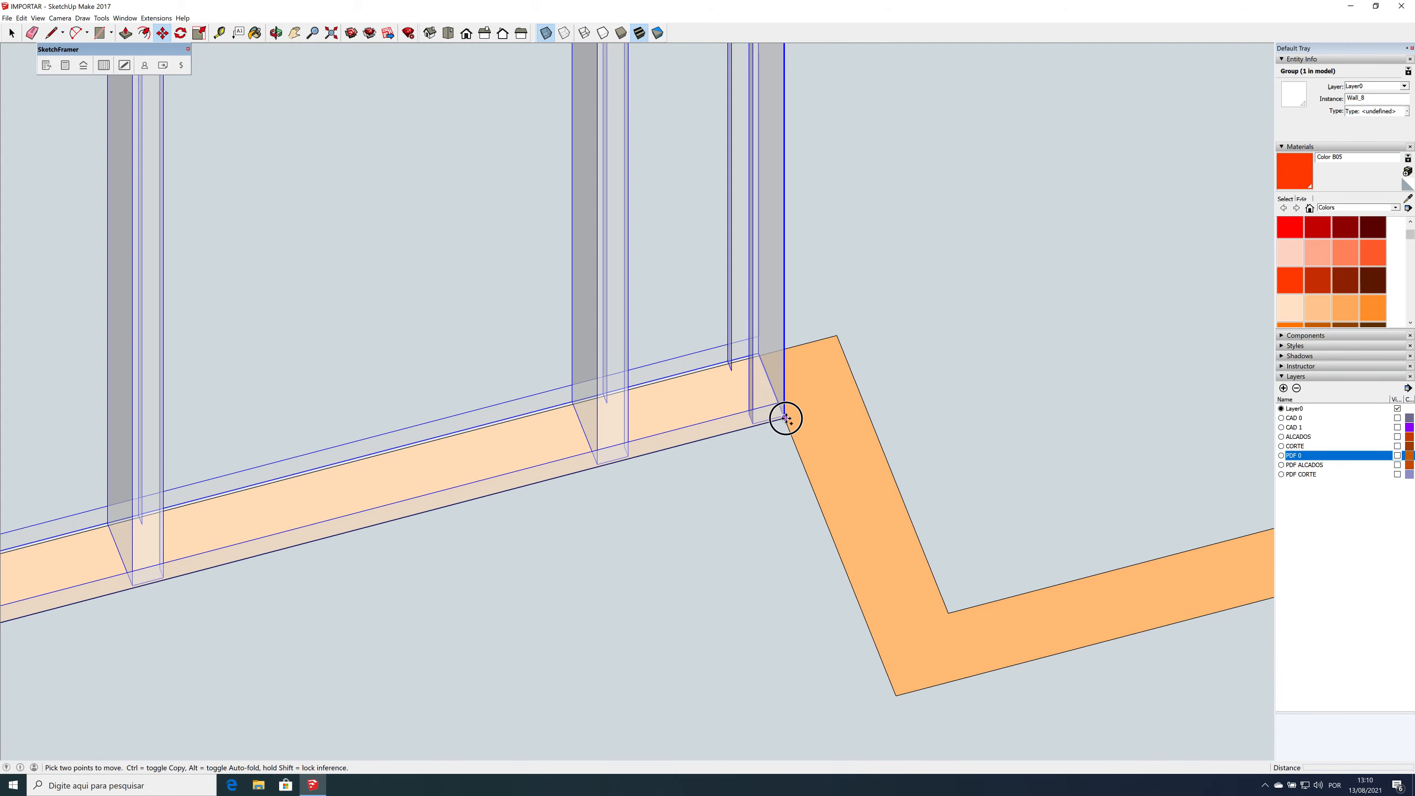
{"action": "left_click", "coordinate": [786, 418]}
{"action": "key", "text": "ctrl"}
{"action": "scroll", "coordinate": [786, 418], "scroll_direction": "down", "scroll_amount": 4}
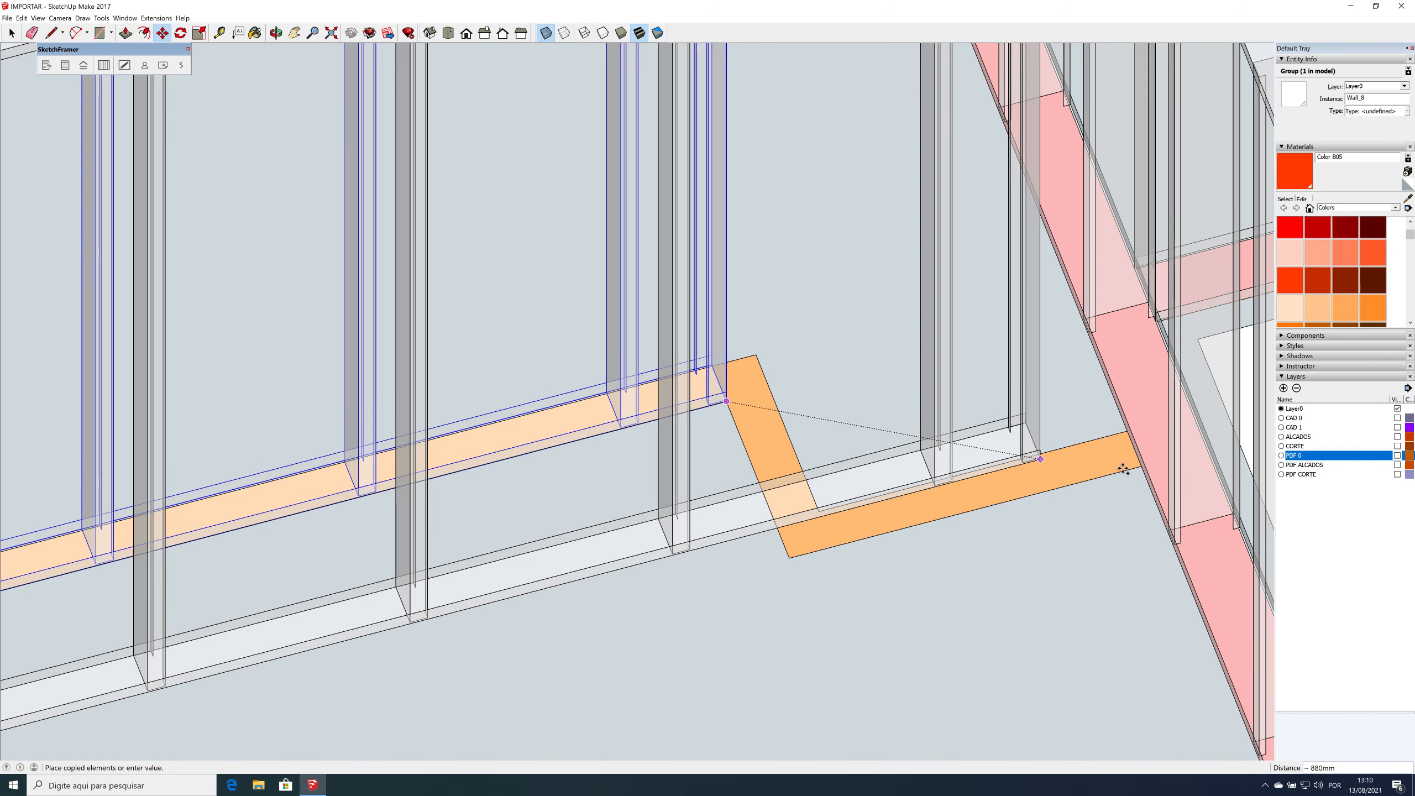
{"action": "scroll", "coordinate": [1131, 469], "scroll_direction": "down", "scroll_amount": 3}
{"action": "left_click", "coordinate": [1140, 468]}
Step: Scale the copied panel lengthwise down to the outer corner of the short orange segment beside the cross wall
{"action": "scroll", "coordinate": [1137, 468], "scroll_direction": "up", "scroll_amount": 3}
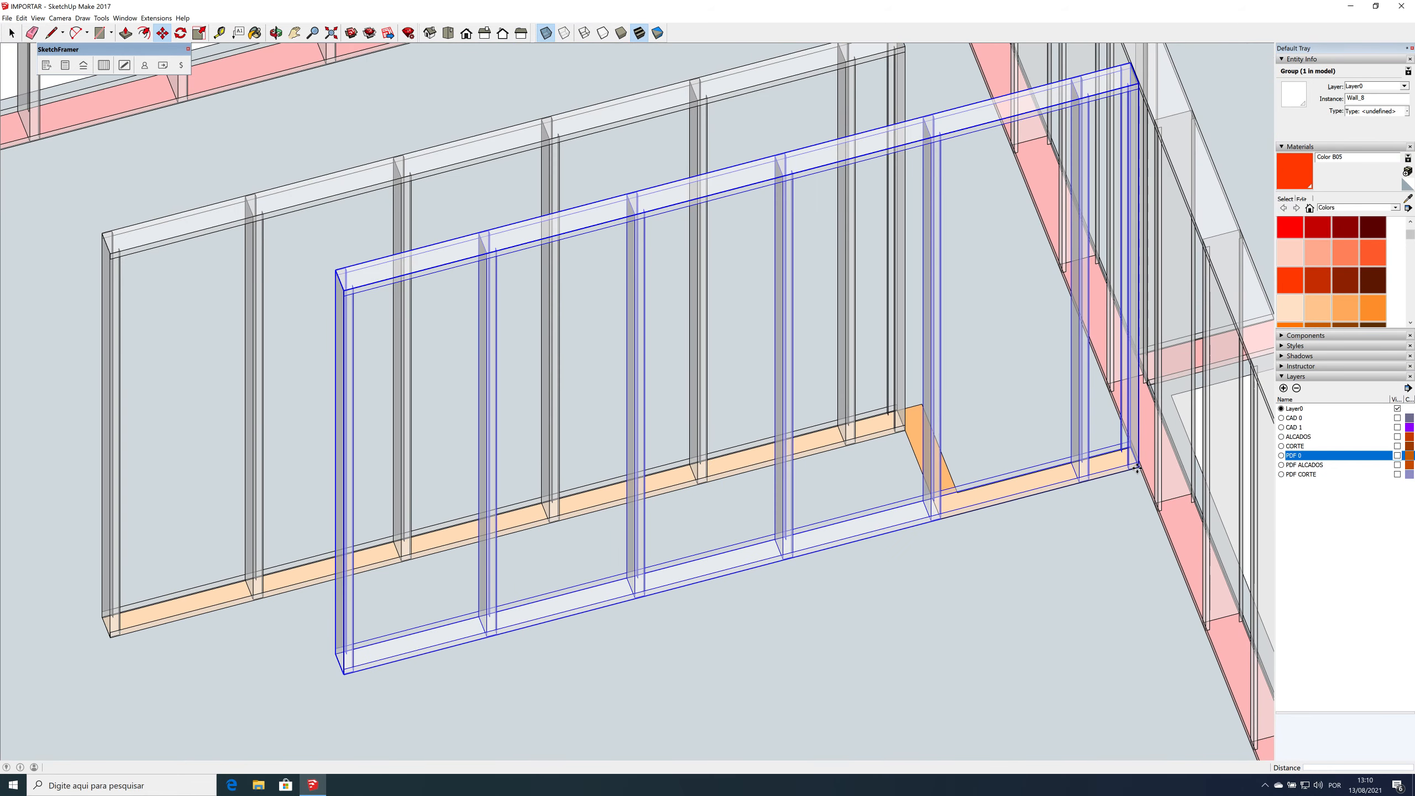
{"action": "scroll", "coordinate": [1136, 468], "scroll_direction": "down", "scroll_amount": 3}
{"action": "scroll", "coordinate": [612, 476], "scroll_direction": "up", "scroll_amount": 3}
{"action": "key", "text": "s"}
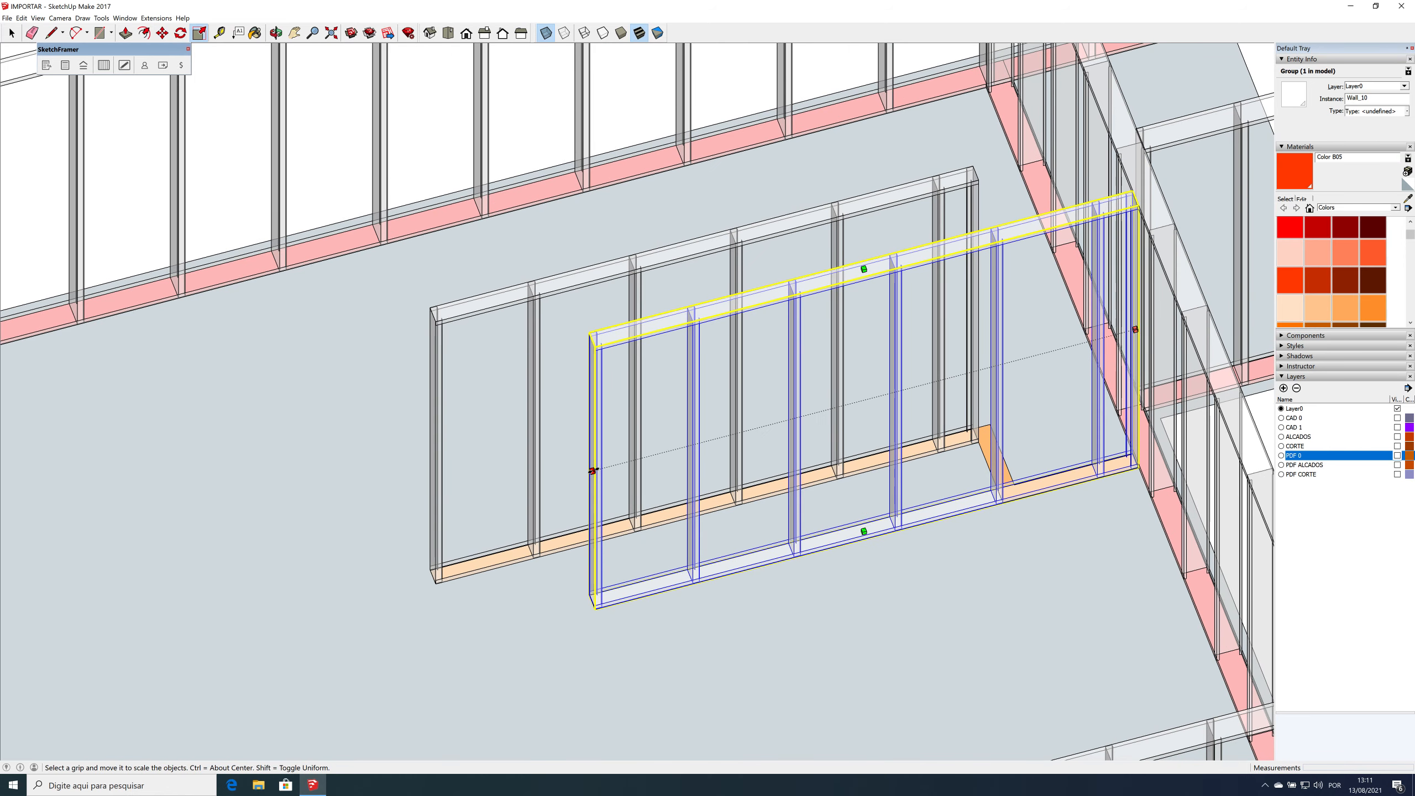
{"action": "left_click_drag", "start_coordinate": [592, 471], "coordinate": [1003, 502]}
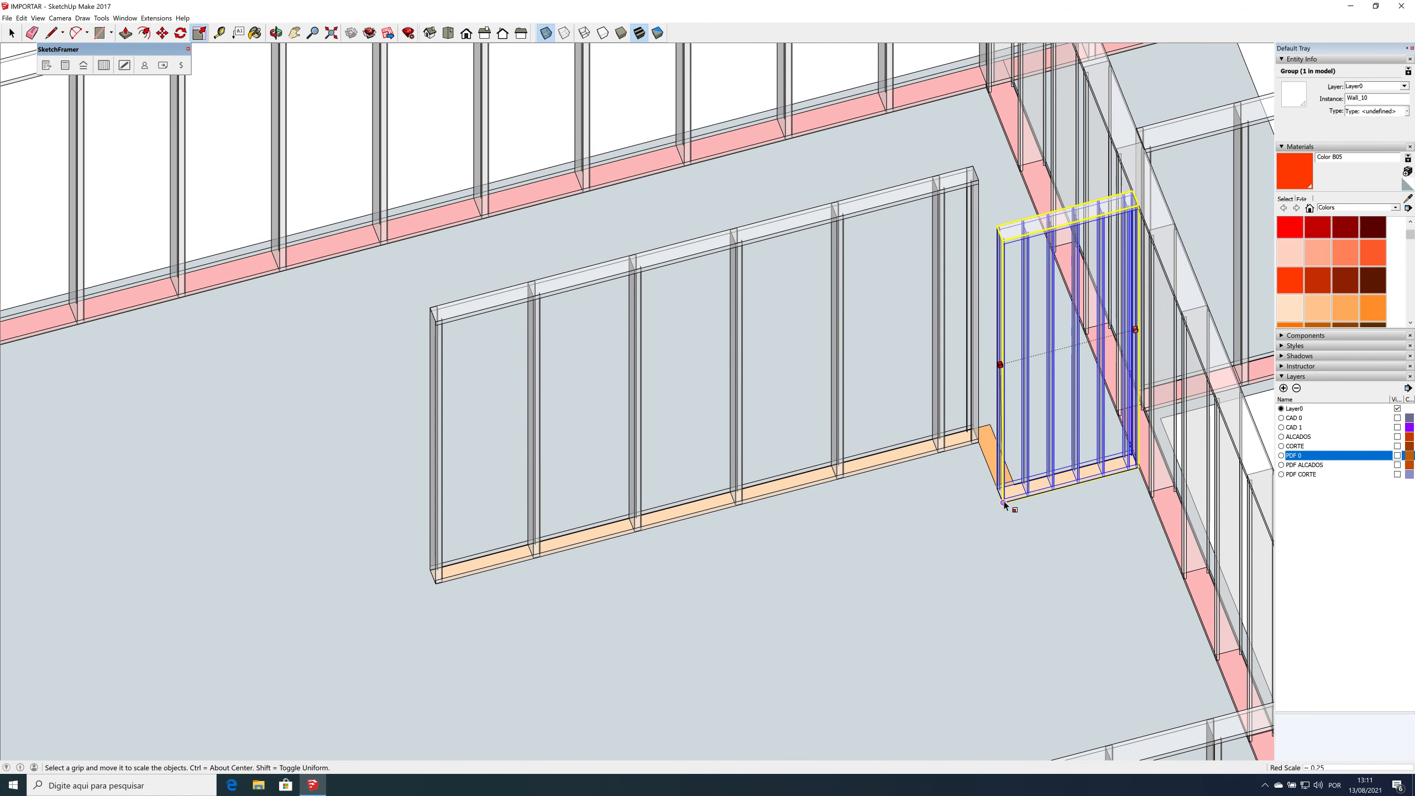
{"action": "left_click", "coordinate": [1004, 502]}
Step: Make a copy of the short partition panel rotated 90° about its upper end corner, along the orange jog
{"action": "scroll", "coordinate": [1016, 228], "scroll_direction": "up", "scroll_amount": 2}
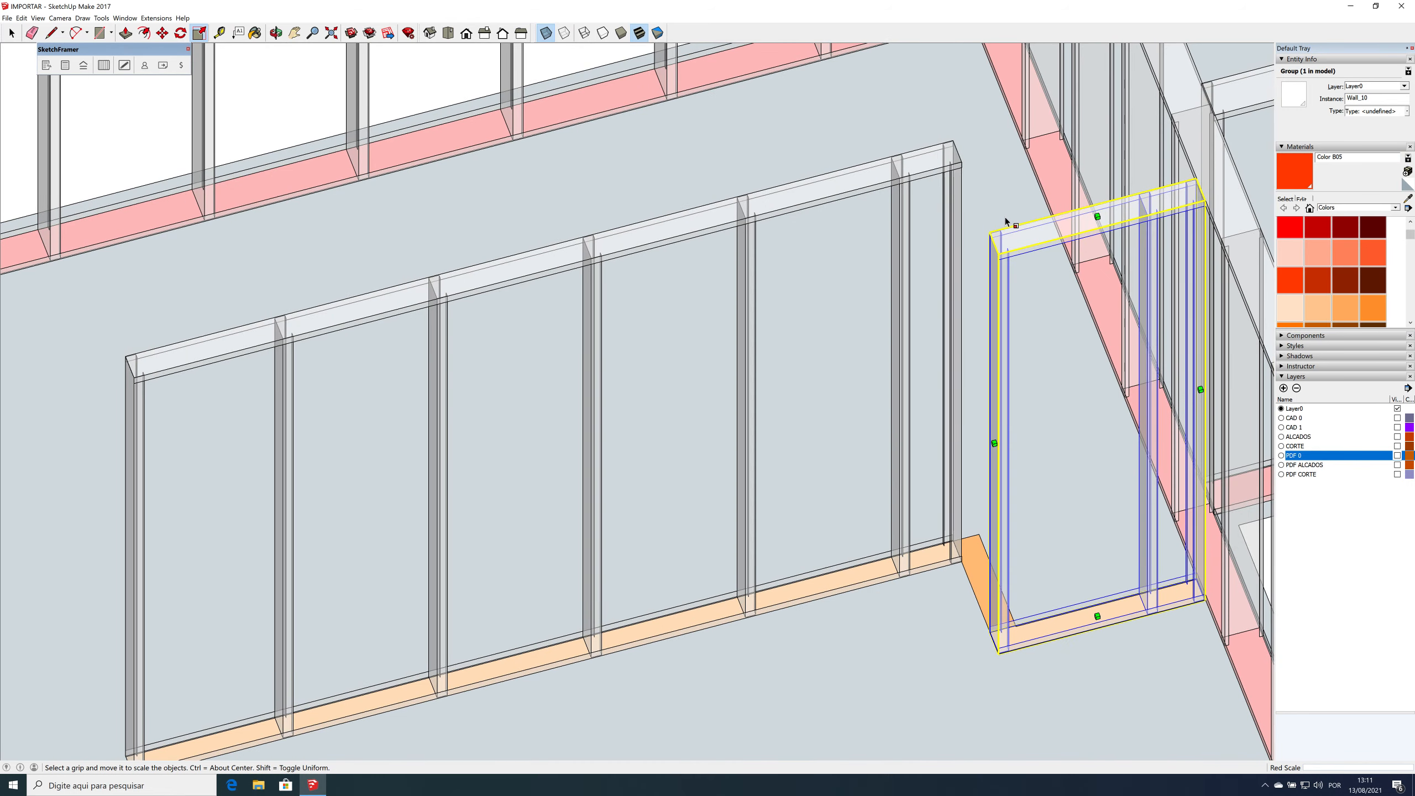
{"action": "scroll", "coordinate": [1003, 224], "scroll_direction": "up", "scroll_amount": 4}
{"action": "key", "text": "q"}
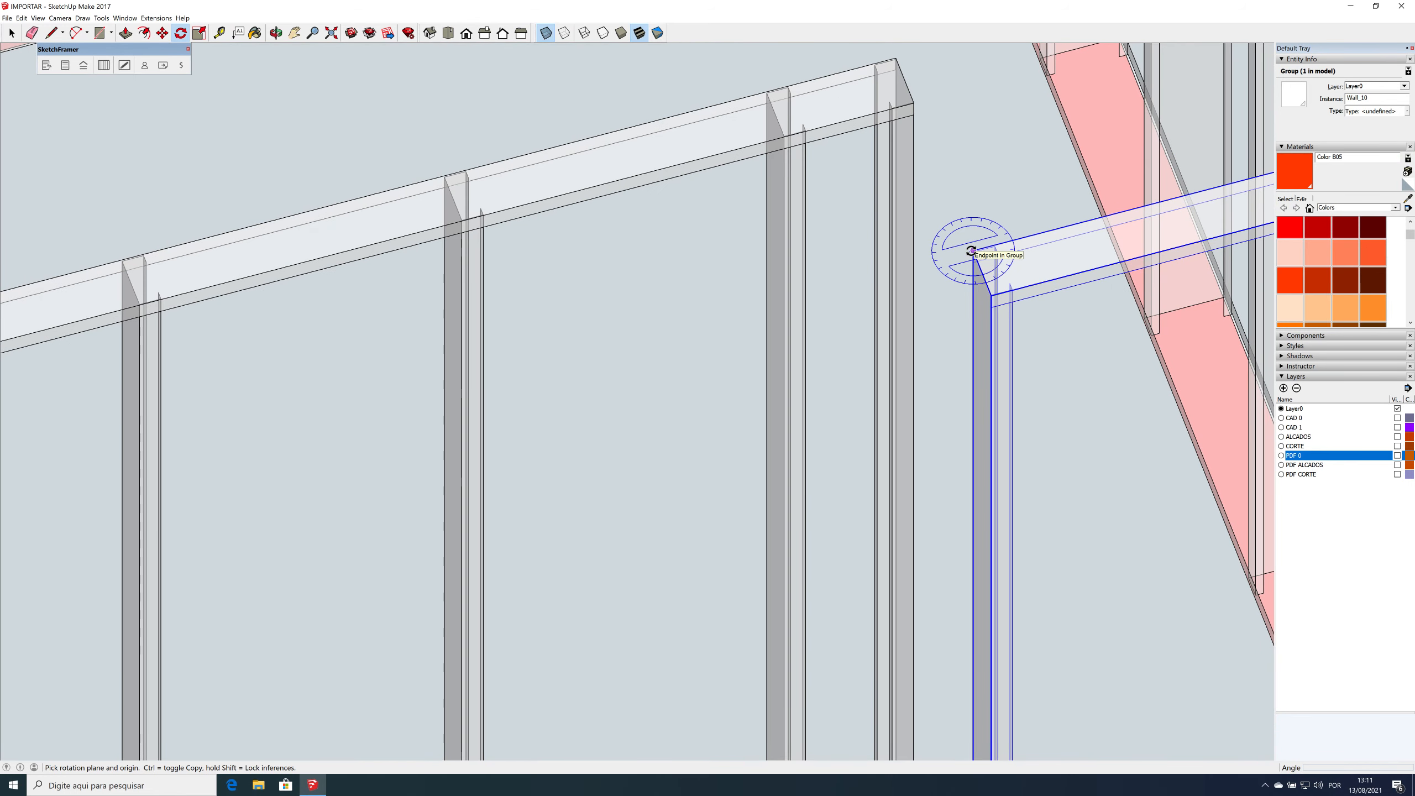
{"action": "key", "text": "alt"}
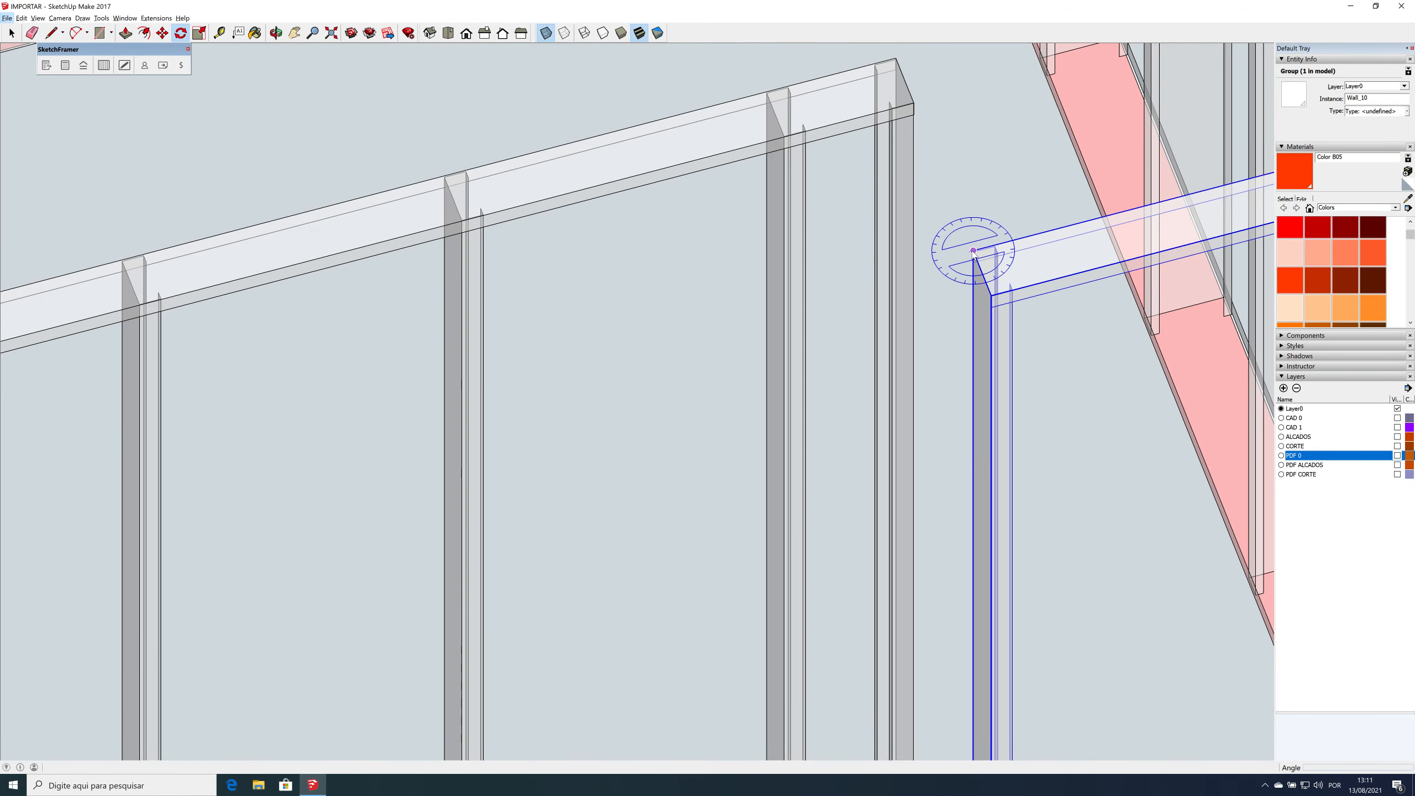
{"action": "left_click", "coordinate": [973, 251]}
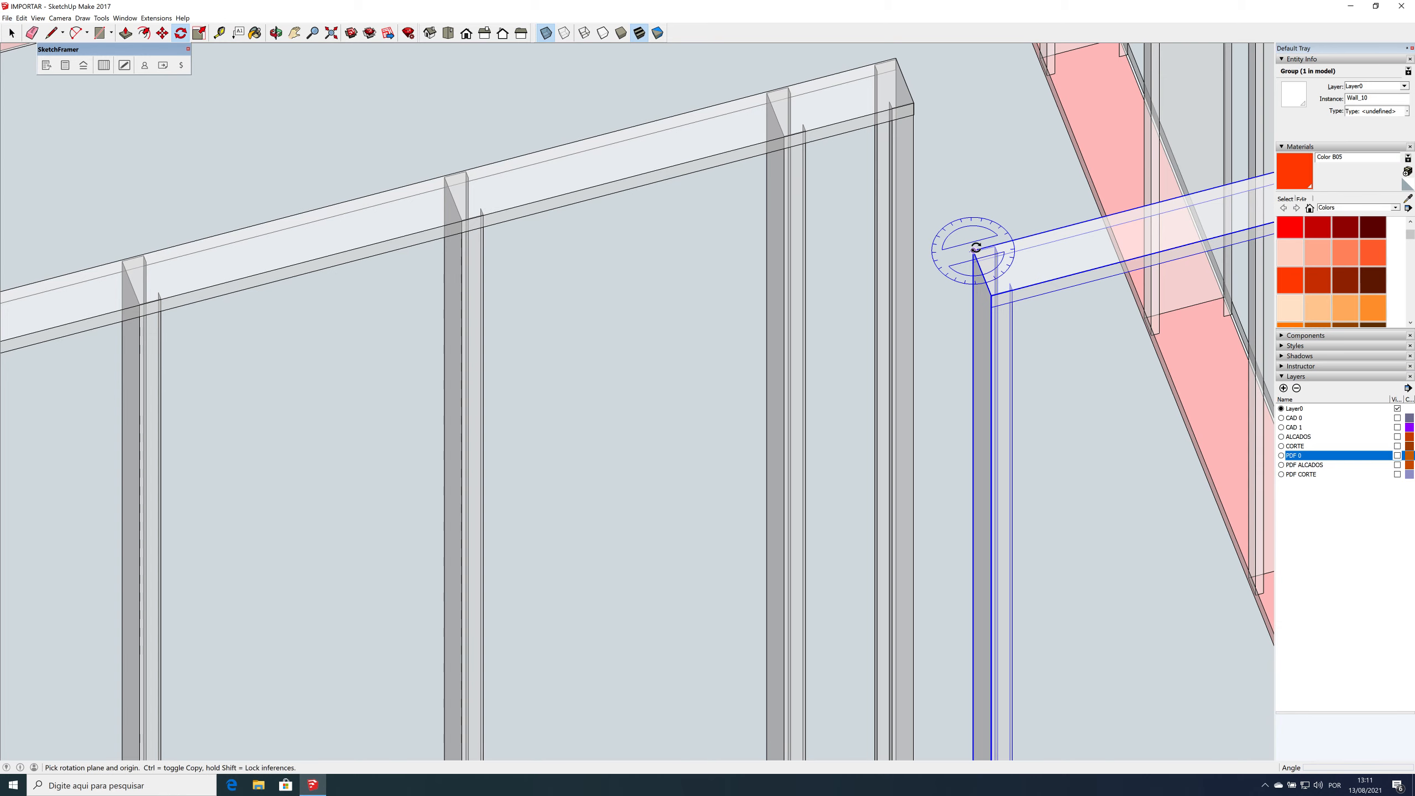
{"action": "left_click", "coordinate": [1026, 238]}
{"action": "left_click", "coordinate": [959, 196]}
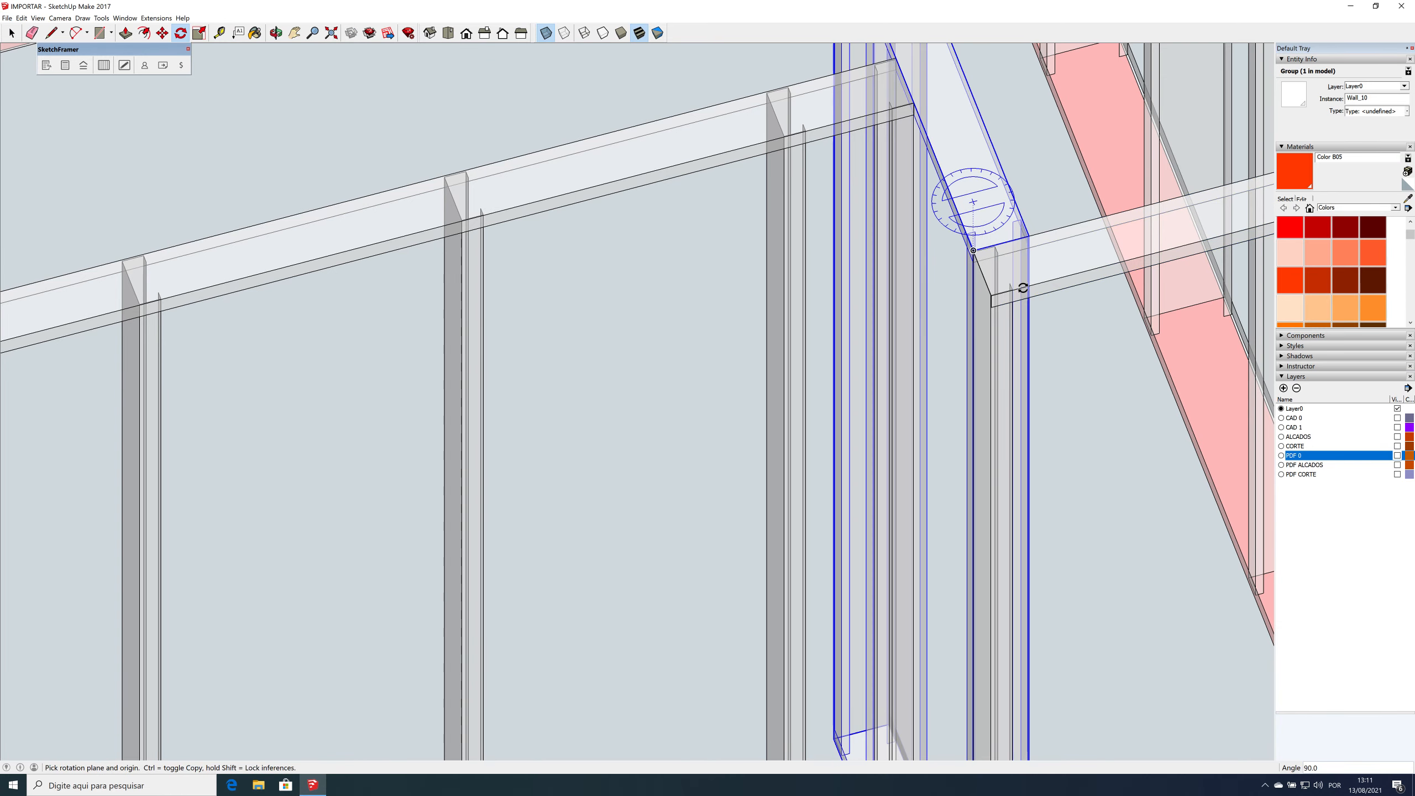
Step: Scale the rotated panel lengthwise to fit the orange jog between the two partition panels
{"action": "scroll", "coordinate": [1024, 287], "scroll_direction": "down", "scroll_amount": 2}
{"action": "scroll", "coordinate": [1023, 287], "scroll_direction": "down", "scroll_amount": 3}
{"action": "key", "text": "s"}
{"action": "left_click_drag", "start_coordinate": [939, 300], "coordinate": [972, 381]}
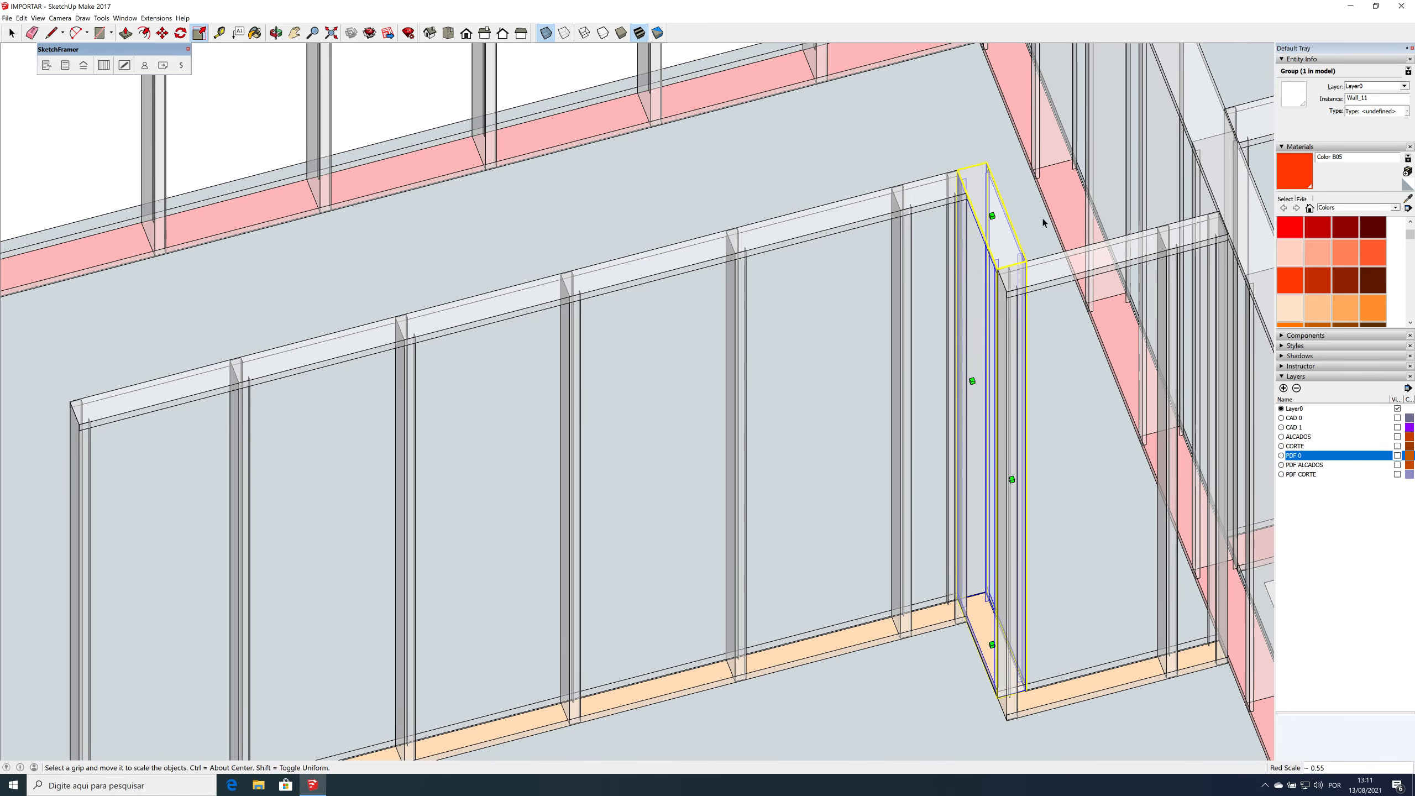
{"action": "key", "text": "space"}
Step: Move the separately drawn 100x1.60 panel by its lower corner to the outer end corner of the orange partition's short leg
{"action": "scroll", "coordinate": [1021, 208], "scroll_direction": "down", "scroll_amount": 8}
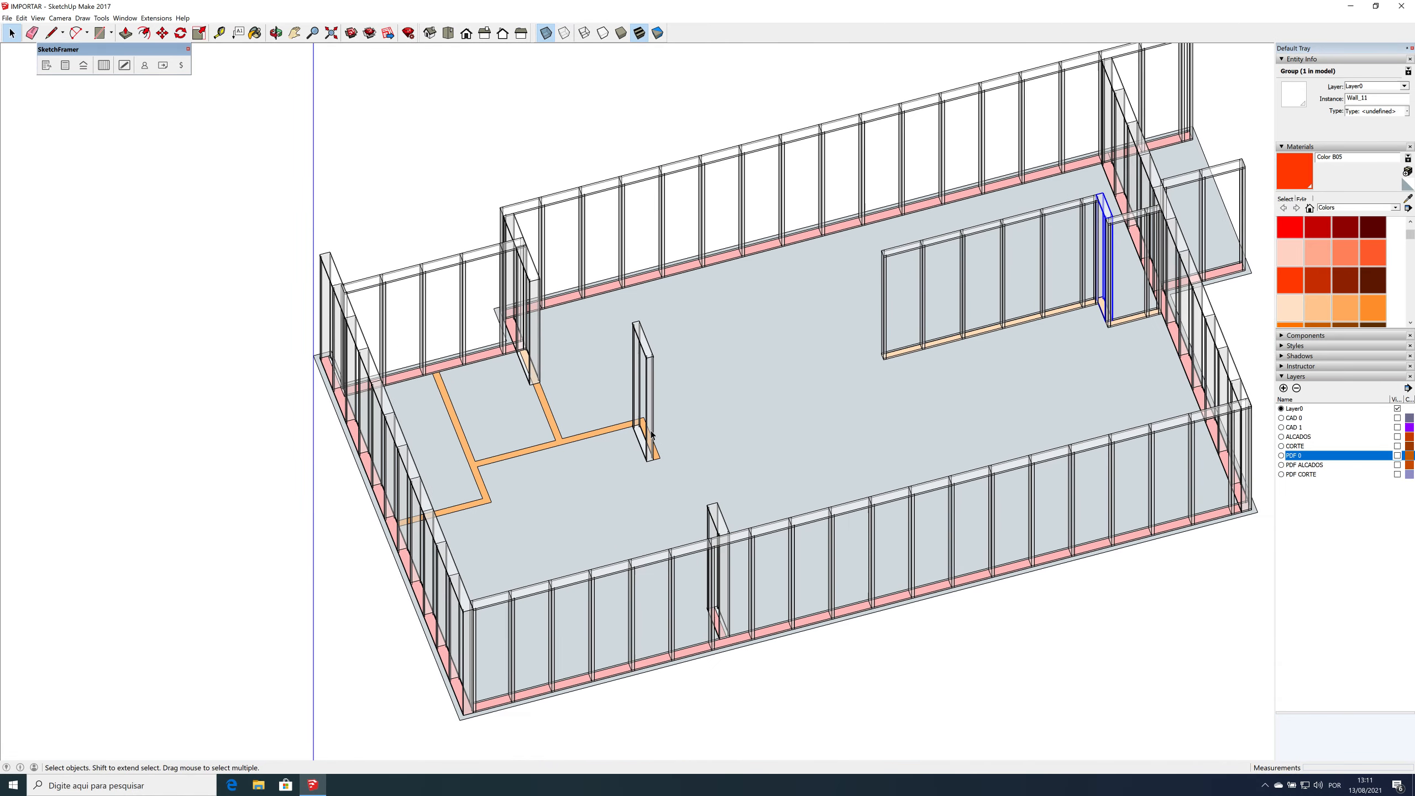
{"action": "scroll", "coordinate": [652, 436], "scroll_direction": "up", "scroll_amount": 3}
{"action": "left_click", "coordinate": [650, 442]}
{"action": "scroll", "coordinate": [649, 446], "scroll_direction": "up", "scroll_amount": 5}
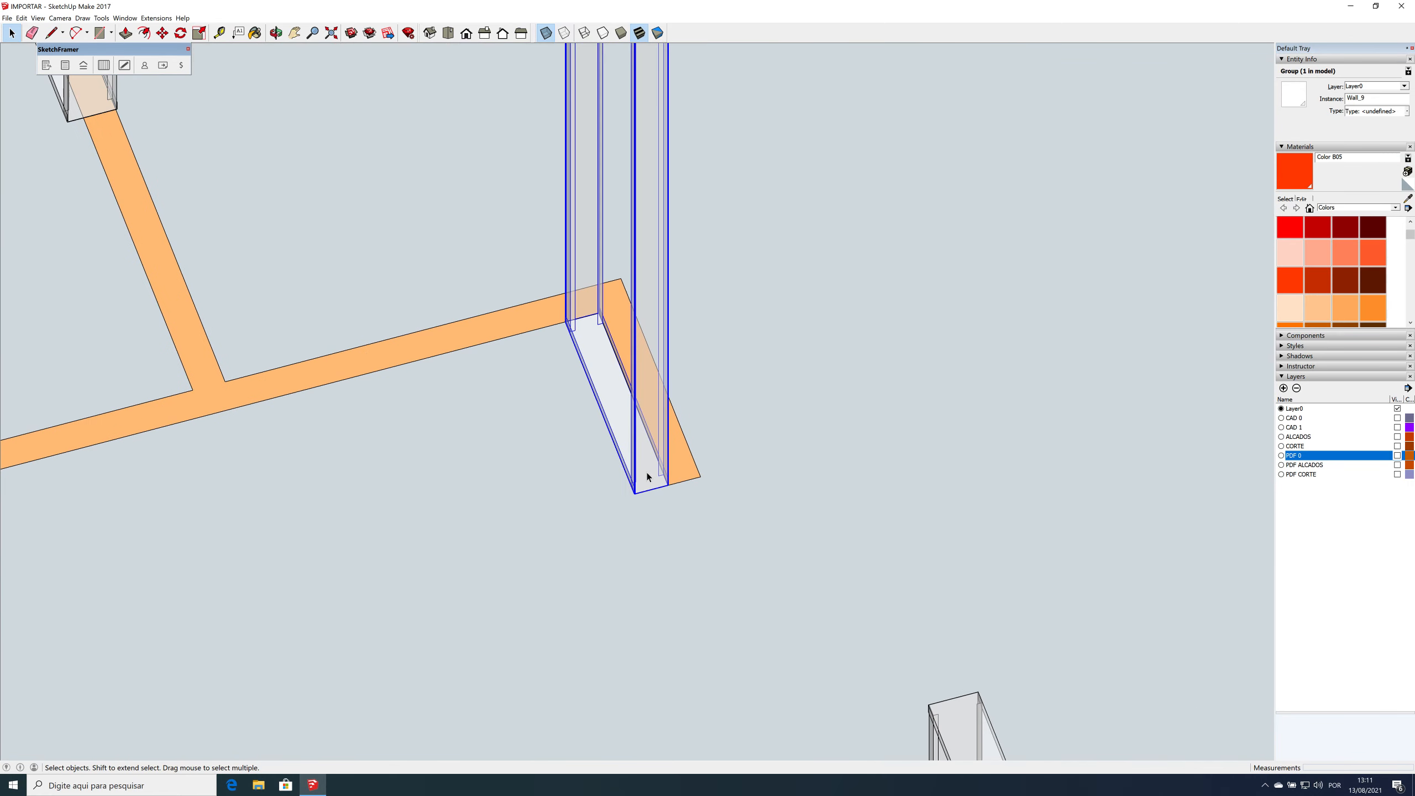
{"action": "scroll", "coordinate": [647, 472], "scroll_direction": "up", "scroll_amount": 3}
{"action": "key", "text": "m"}
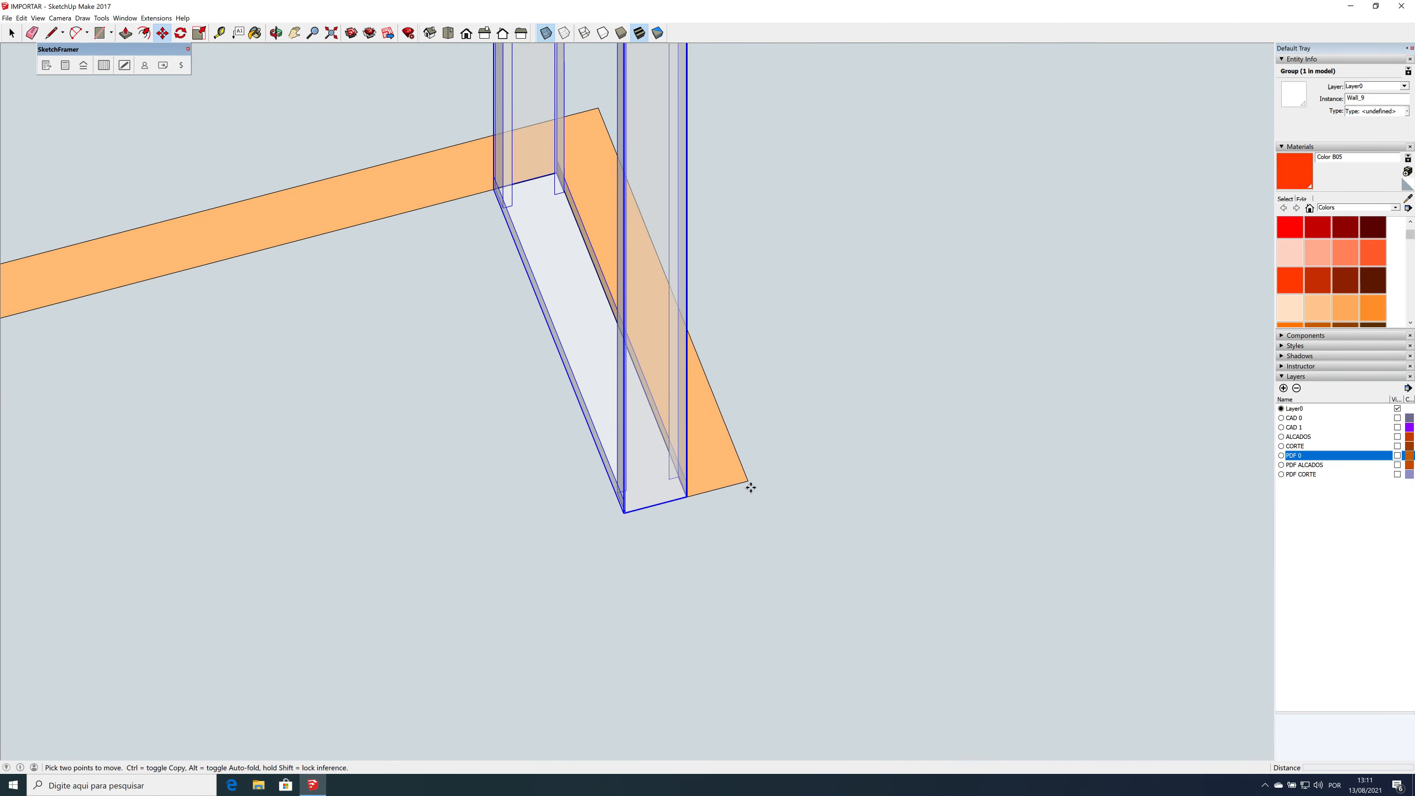
{"action": "left_click", "coordinate": [750, 484]}
{"action": "scroll", "coordinate": [750, 484], "scroll_direction": "down", "scroll_amount": 4}
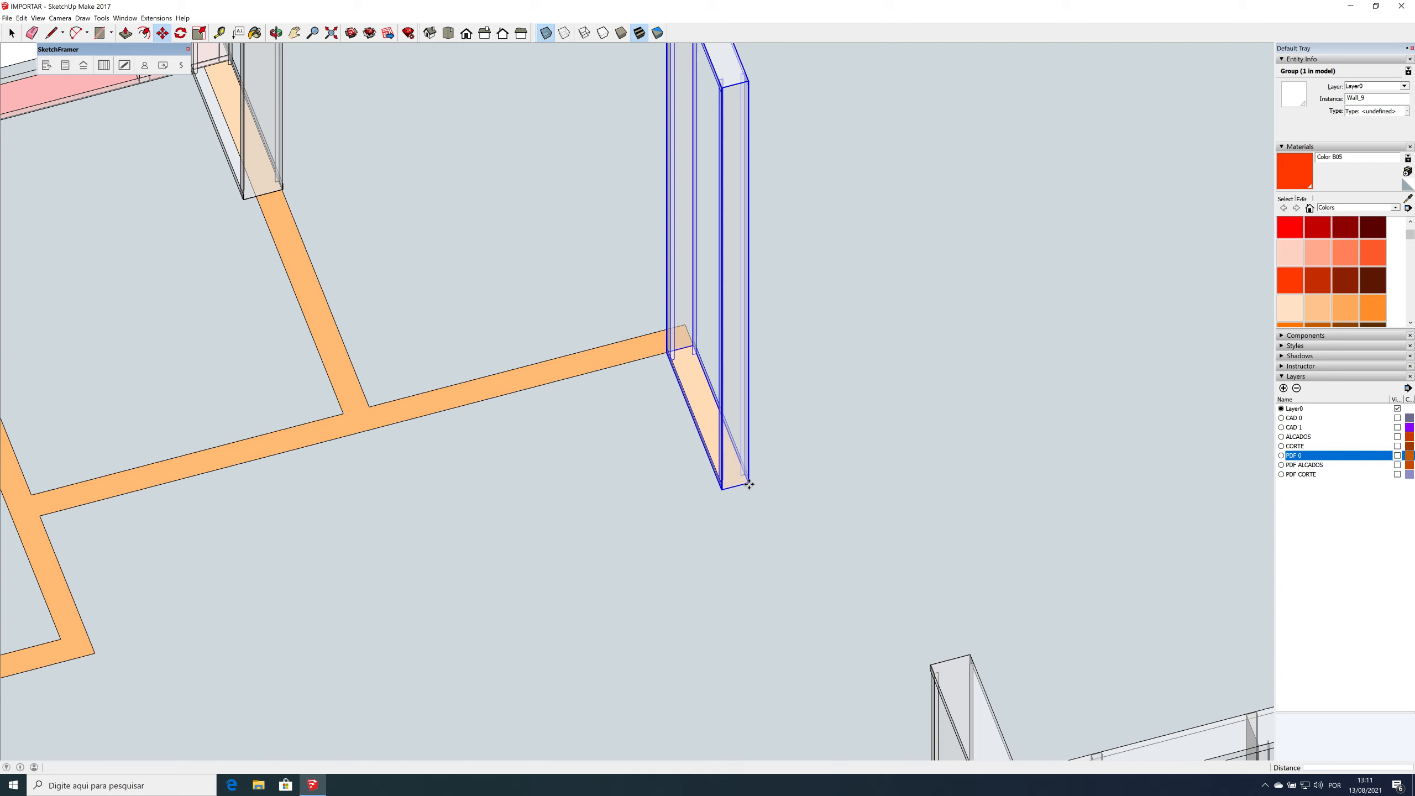
Step: Copy the short-leg partition panel by its lower corner onto the orange junction where the parallel strip meets the cross strip
{"action": "scroll", "coordinate": [749, 483], "scroll_direction": "down", "scroll_amount": 1}
{"action": "left_click", "coordinate": [749, 484]}
{"action": "key", "text": "ctrl"}
{"action": "left_click", "coordinate": [406, 416]}
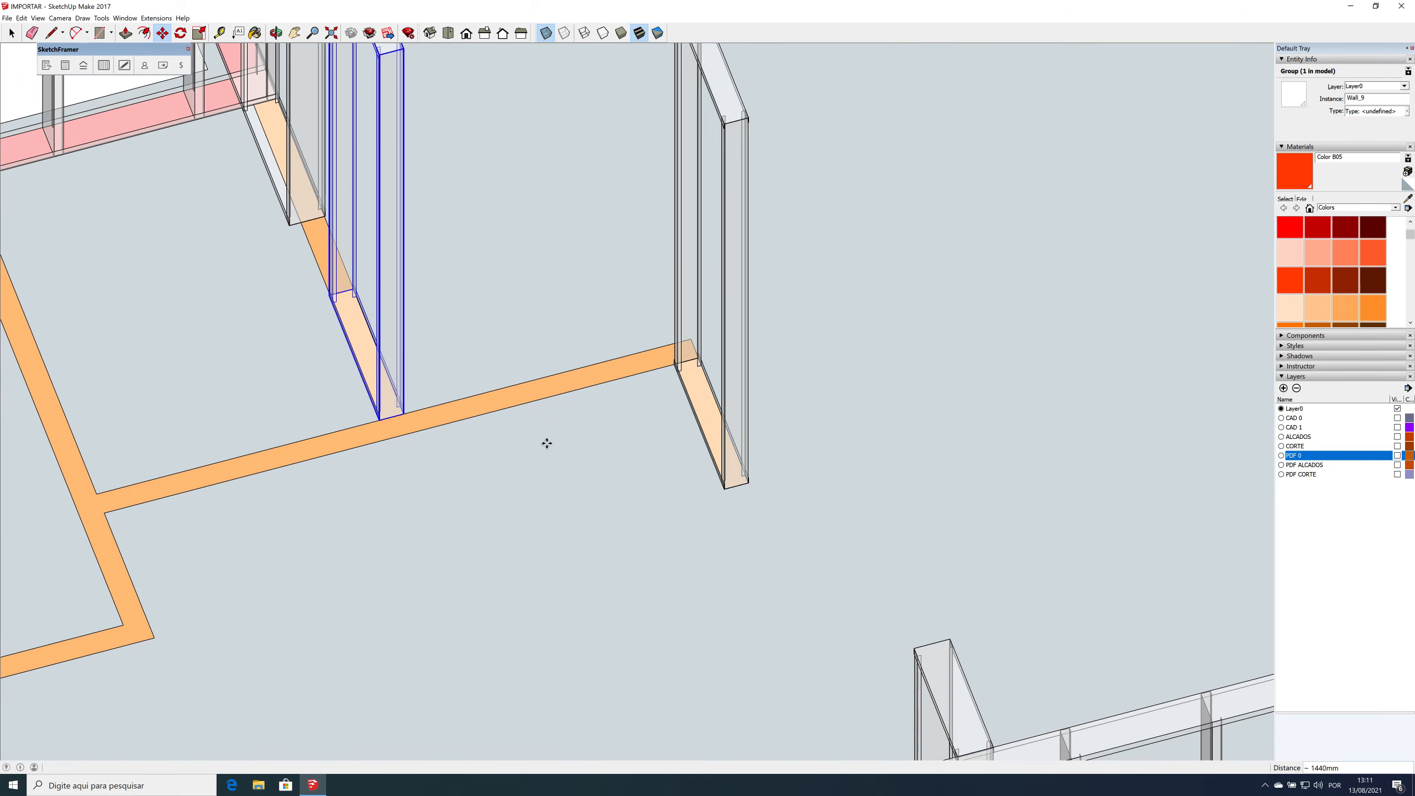
Step: Scale the exterior cross panel lengthwise down to the end of its red strip, clear of the orange partition
{"action": "scroll", "coordinate": [580, 446], "scroll_direction": "down", "scroll_amount": 3}
{"action": "scroll", "coordinate": [580, 446], "scroll_direction": "down", "scroll_amount": 1}
{"action": "key", "text": "space"}
{"action": "left_click", "coordinate": [467, 275]}
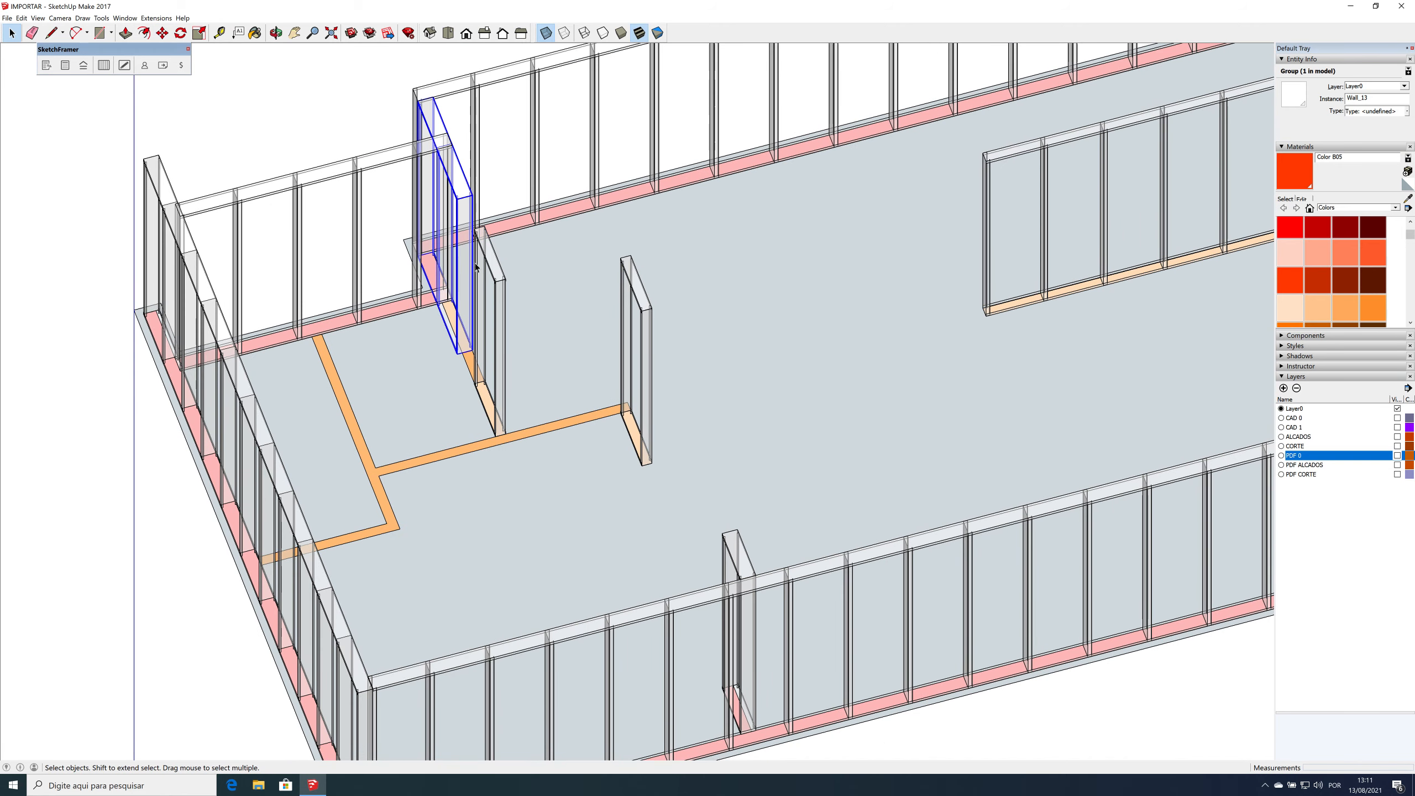
{"action": "key", "text": "s"}
{"action": "left_click_drag", "start_coordinate": [466, 274], "coordinate": [447, 132]}
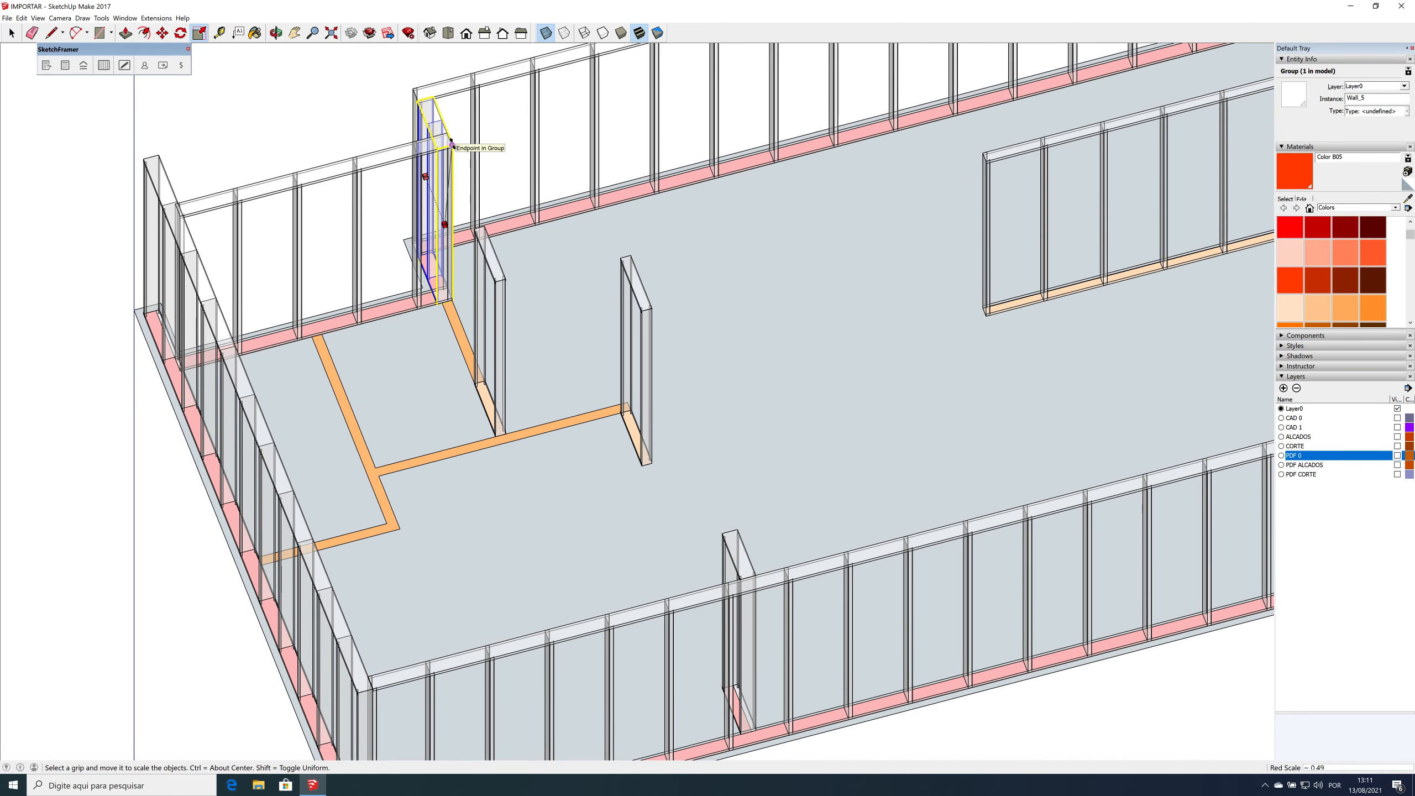
Step: Scale the copied partition panel lengthwise to fill the orange strip up to the exterior panel's end
{"action": "key", "text": "space"}
{"action": "left_click", "coordinate": [486, 300]}
{"action": "key", "text": "s"}
{"action": "left_click_drag", "start_coordinate": [482, 312], "coordinate": [447, 302]}
{"action": "key", "text": "space"}
Step: Copy the lengthened partition panel by its lower corner to the outer corner of the parallel orange strip
{"action": "key", "text": "m"}
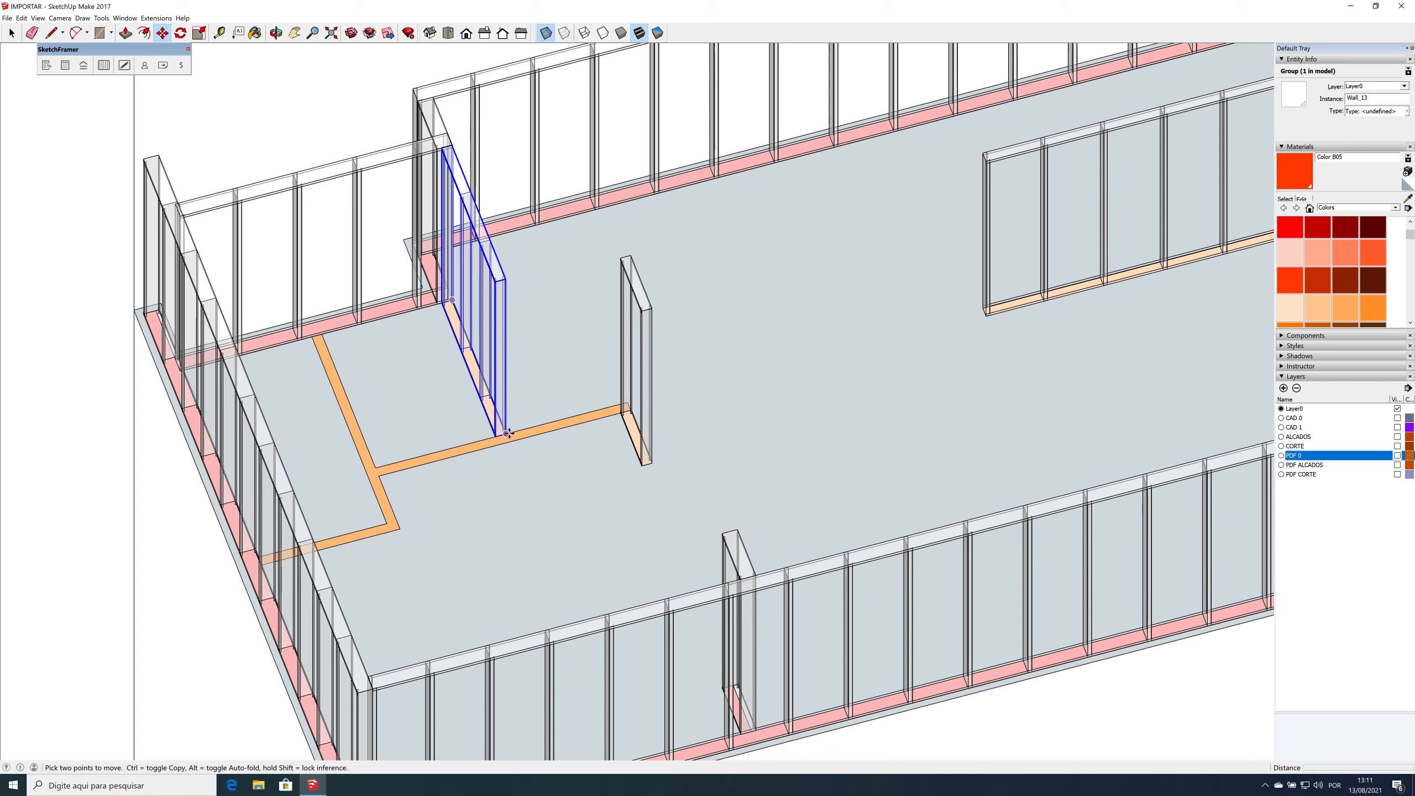
{"action": "left_click", "coordinate": [506, 433]}
{"action": "key", "text": "ctrl"}
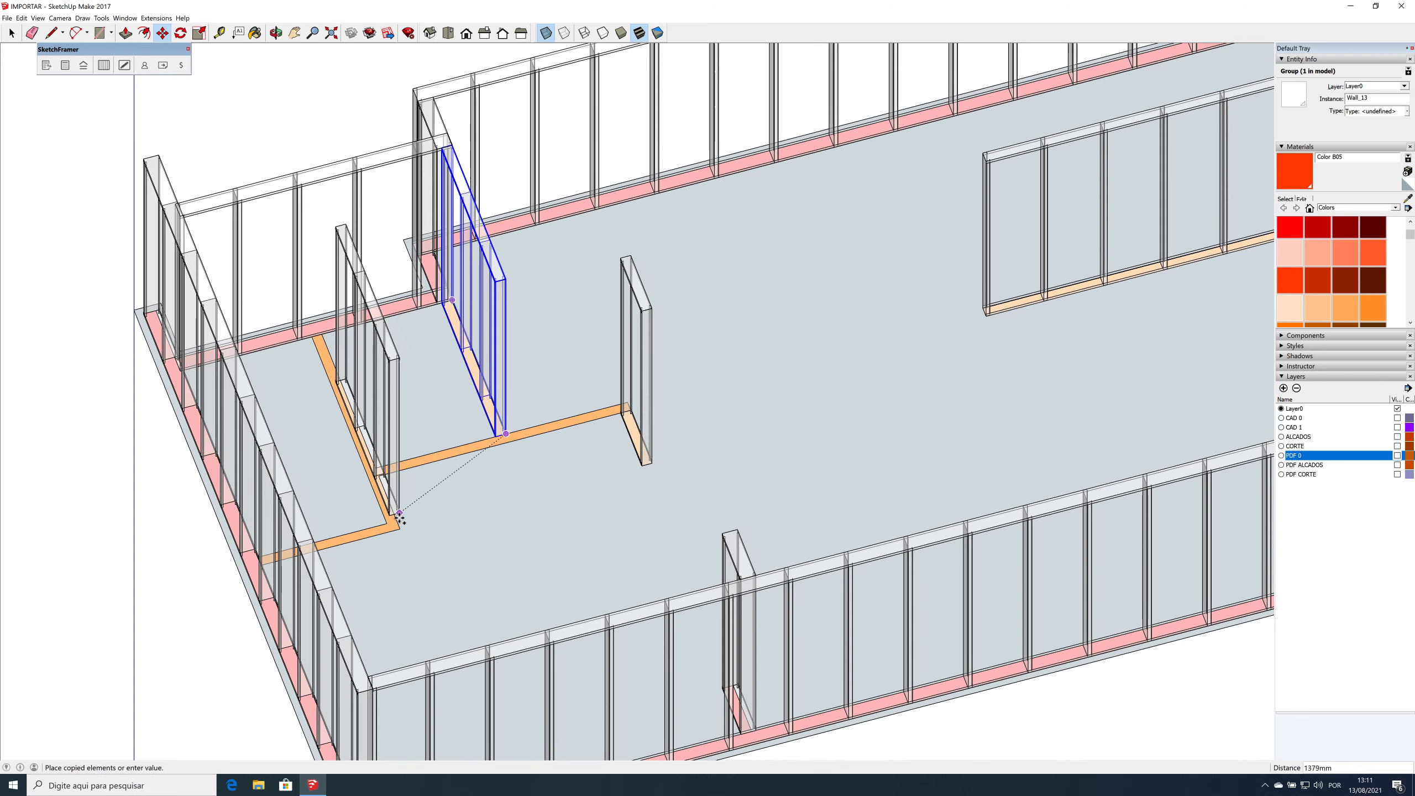
{"action": "left_click", "coordinate": [400, 527]}
Step: Scale the new copy lengthwise so it reaches the exterior wall at the far end of its orange strip
{"action": "key", "text": "s"}
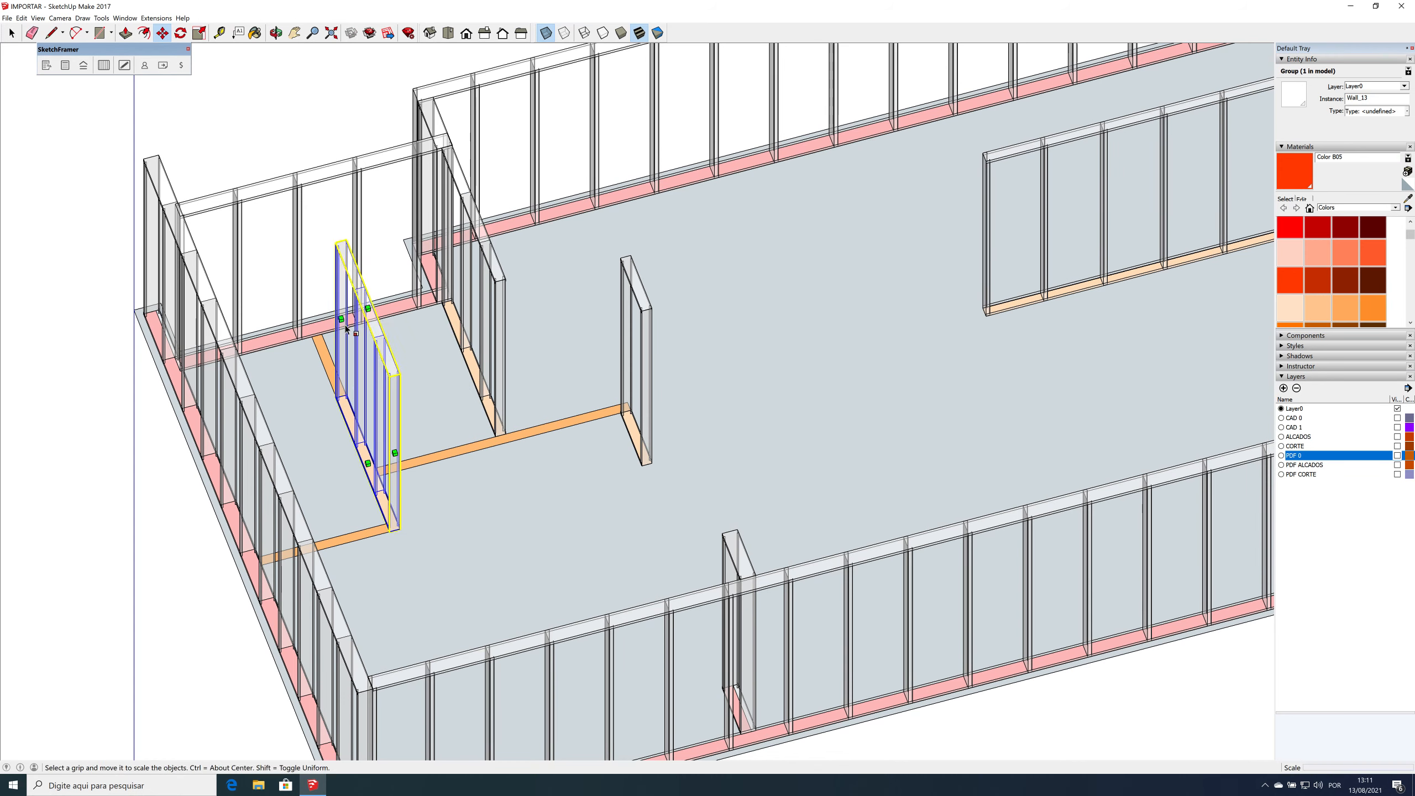
{"action": "left_click_drag", "start_coordinate": [342, 321], "coordinate": [441, 144]}
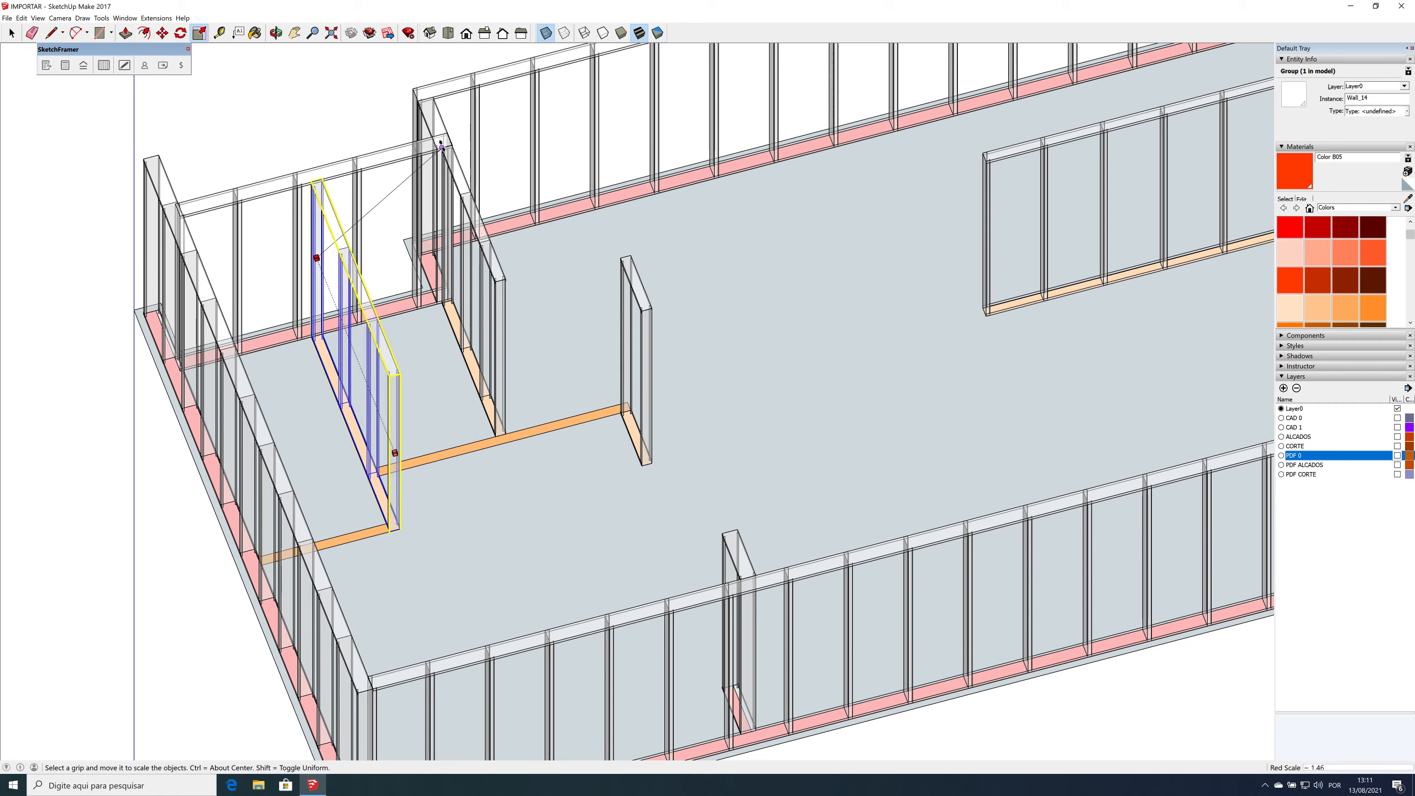
{"action": "key", "text": "space"}
Step: Rotate a copied partition panel so it runs parallel to the long orange cross strip
{"action": "key", "text": "q"}
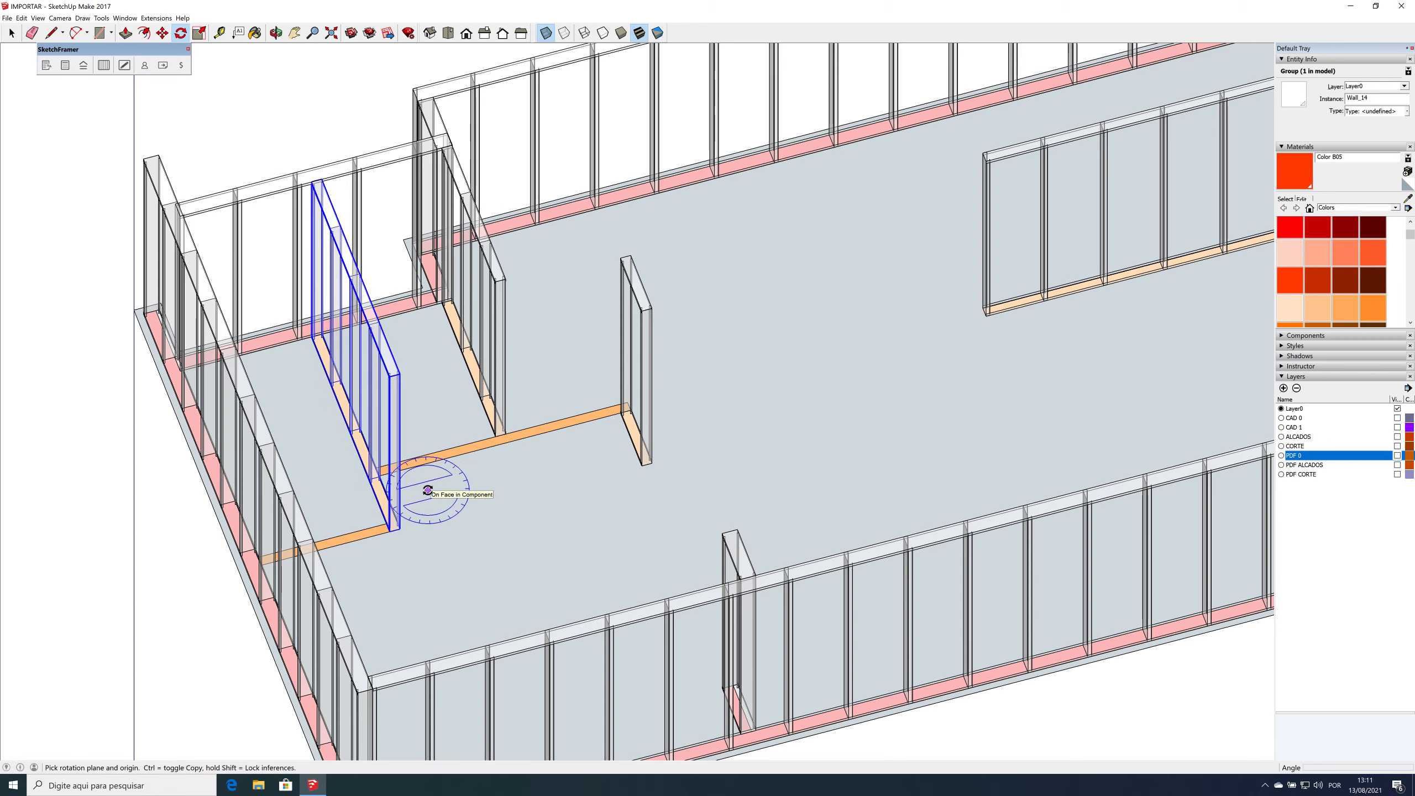
{"action": "left_click", "coordinate": [428, 490]}
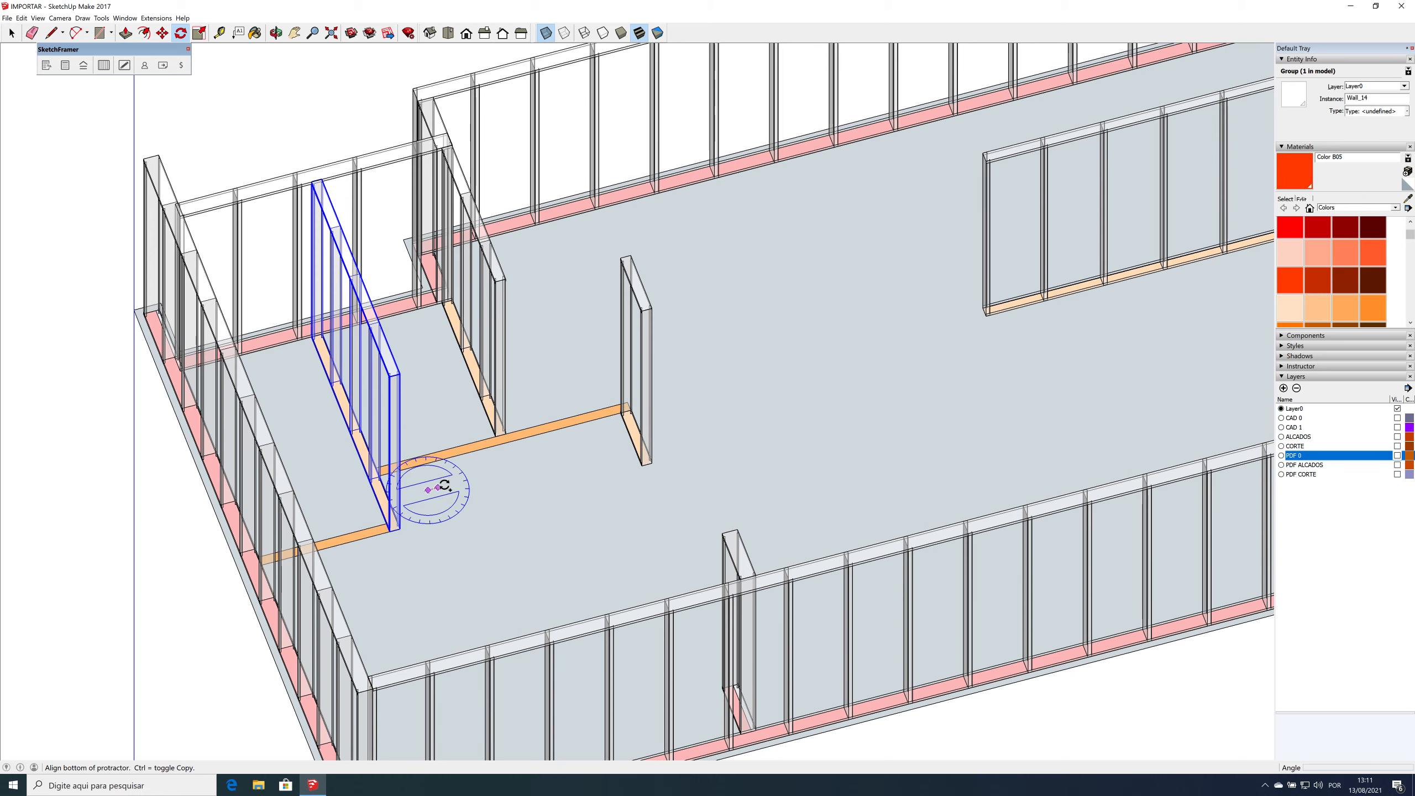
{"action": "left_click", "coordinate": [438, 487]}
{"action": "left_click", "coordinate": [441, 521]}
Step: Move the rotated panel sideways onto the outer edge of the orange cross strip
{"action": "scroll", "coordinate": [615, 399], "scroll_direction": "up", "scroll_amount": 3}
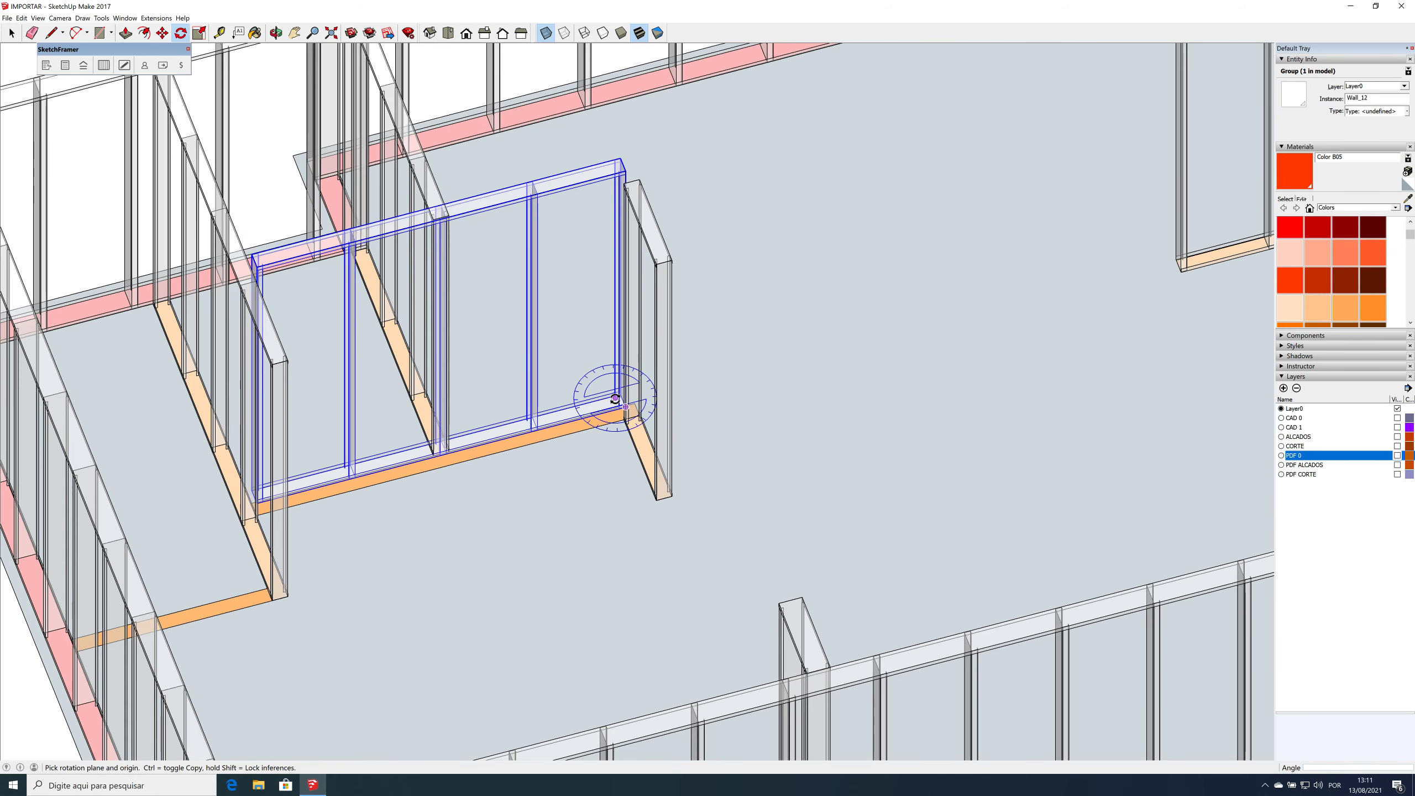
{"action": "scroll", "coordinate": [616, 399], "scroll_direction": "up", "scroll_amount": 5}
{"action": "key", "text": "m"}
{"action": "left_click", "coordinate": [612, 414]}
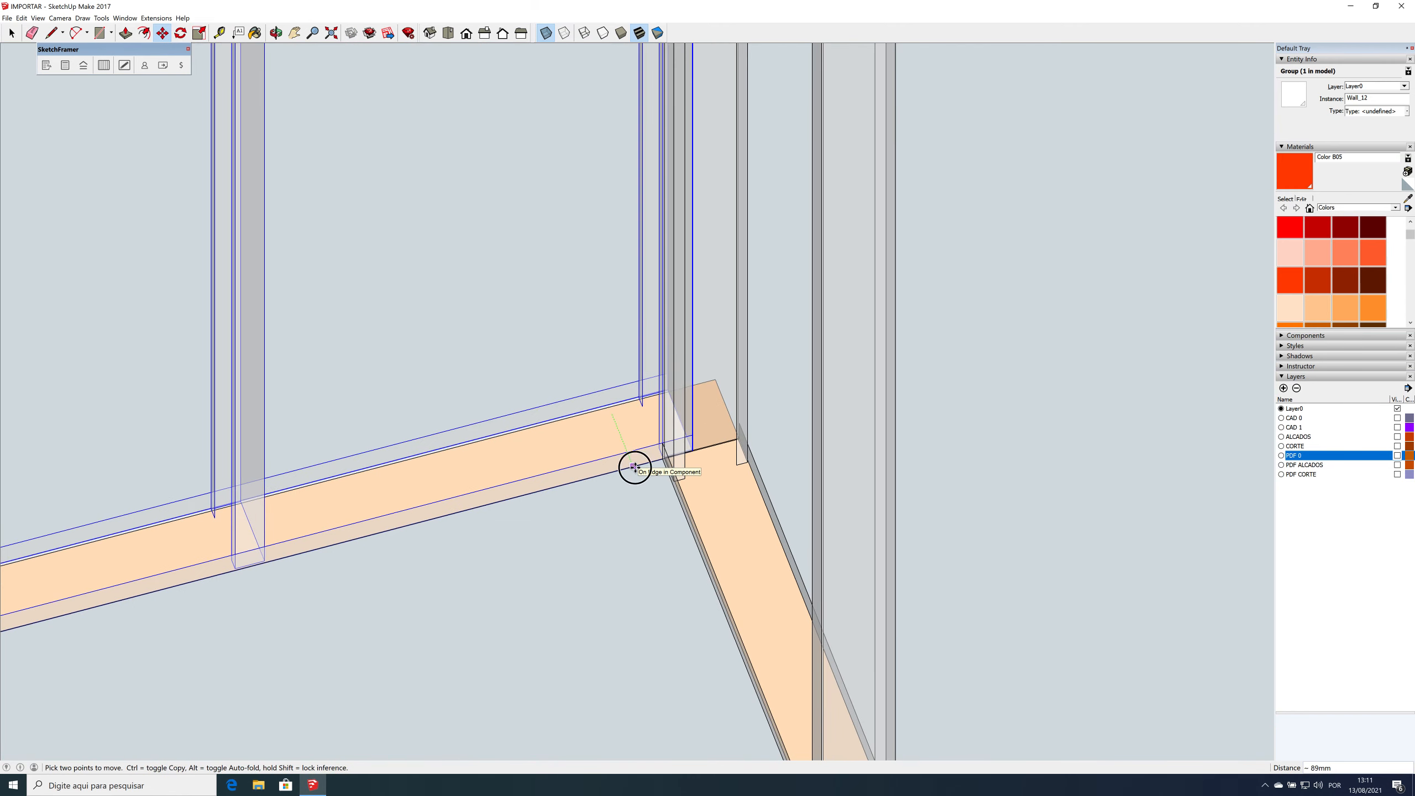
{"action": "left_click", "coordinate": [632, 468]}
Step: Scale both ends of the rotated panel so it fits the cross strip between the adjoining partition panels
{"action": "scroll", "coordinate": [634, 467], "scroll_direction": "down", "scroll_amount": 3}
{"action": "scroll", "coordinate": [635, 468], "scroll_direction": "down", "scroll_amount": 5}
{"action": "key", "text": "s"}
{"action": "left_click_drag", "start_coordinate": [647, 305], "coordinate": [661, 303]}
{"action": "scroll", "coordinate": [707, 288], "scroll_direction": "down", "scroll_amount": 2}
{"action": "left_click_drag", "start_coordinate": [307, 392], "coordinate": [335, 363]}
{"action": "key", "text": "space"}
{"action": "key", "text": "m"}
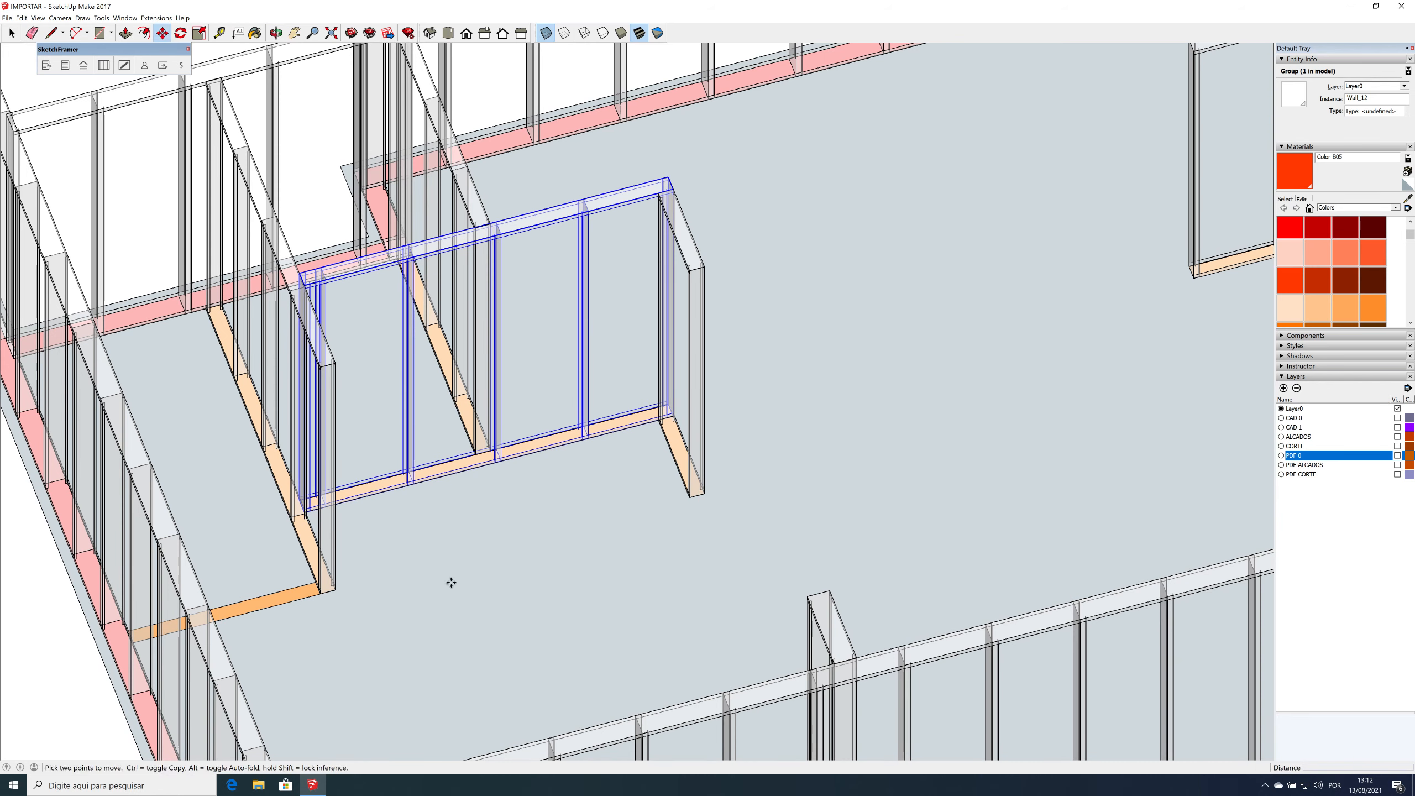
{"action": "left_click", "coordinate": [529, 472]}
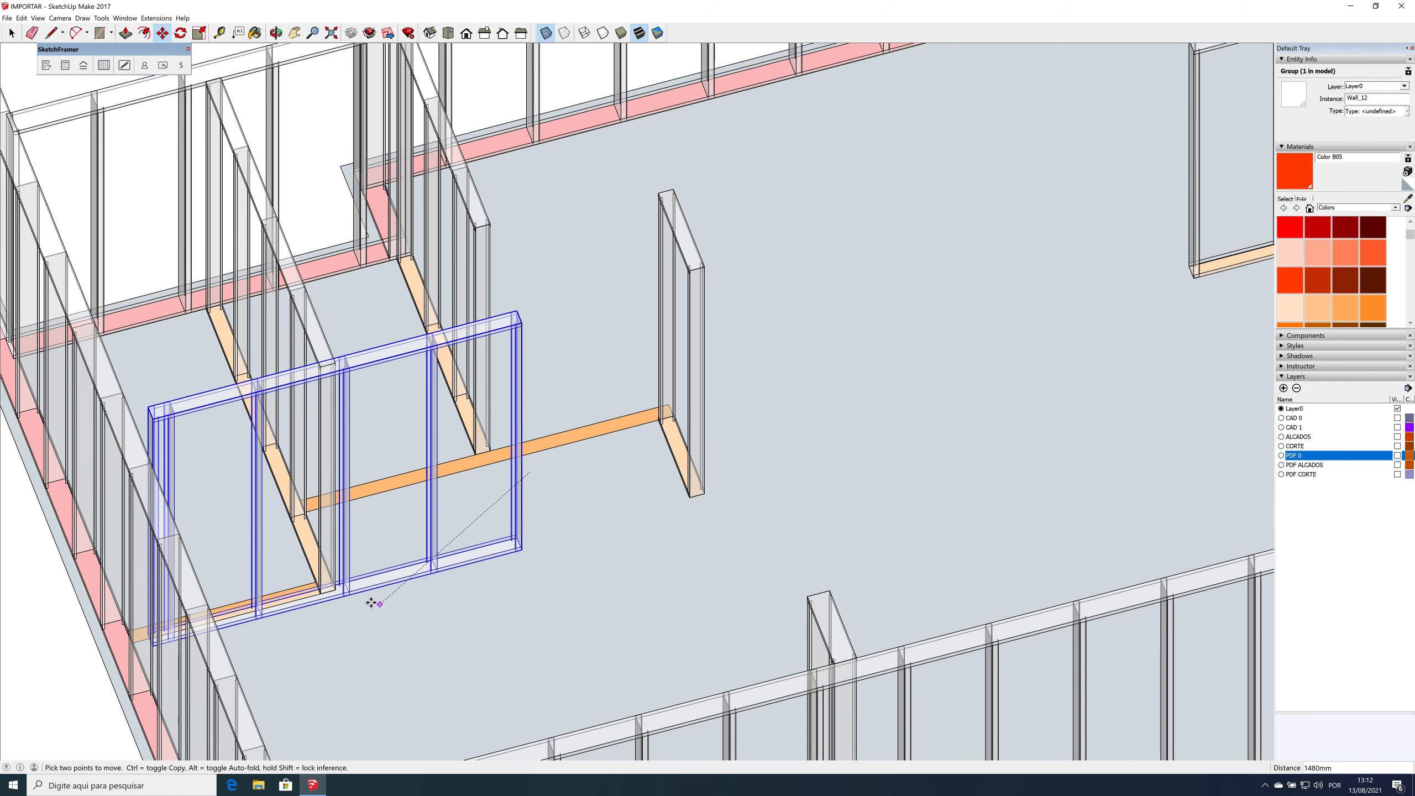
{"action": "left_click", "coordinate": [497, 467]}
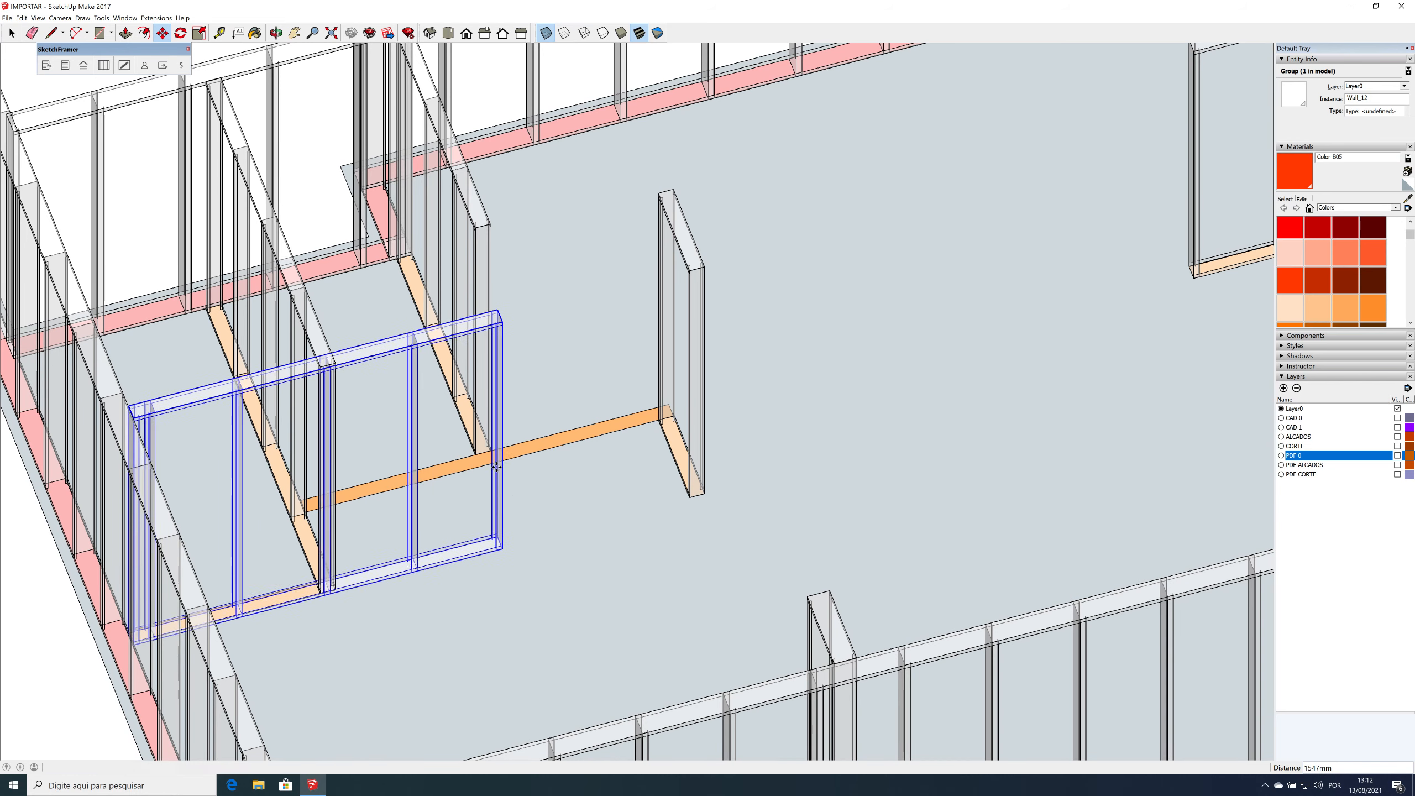
{"action": "key", "text": "s"}
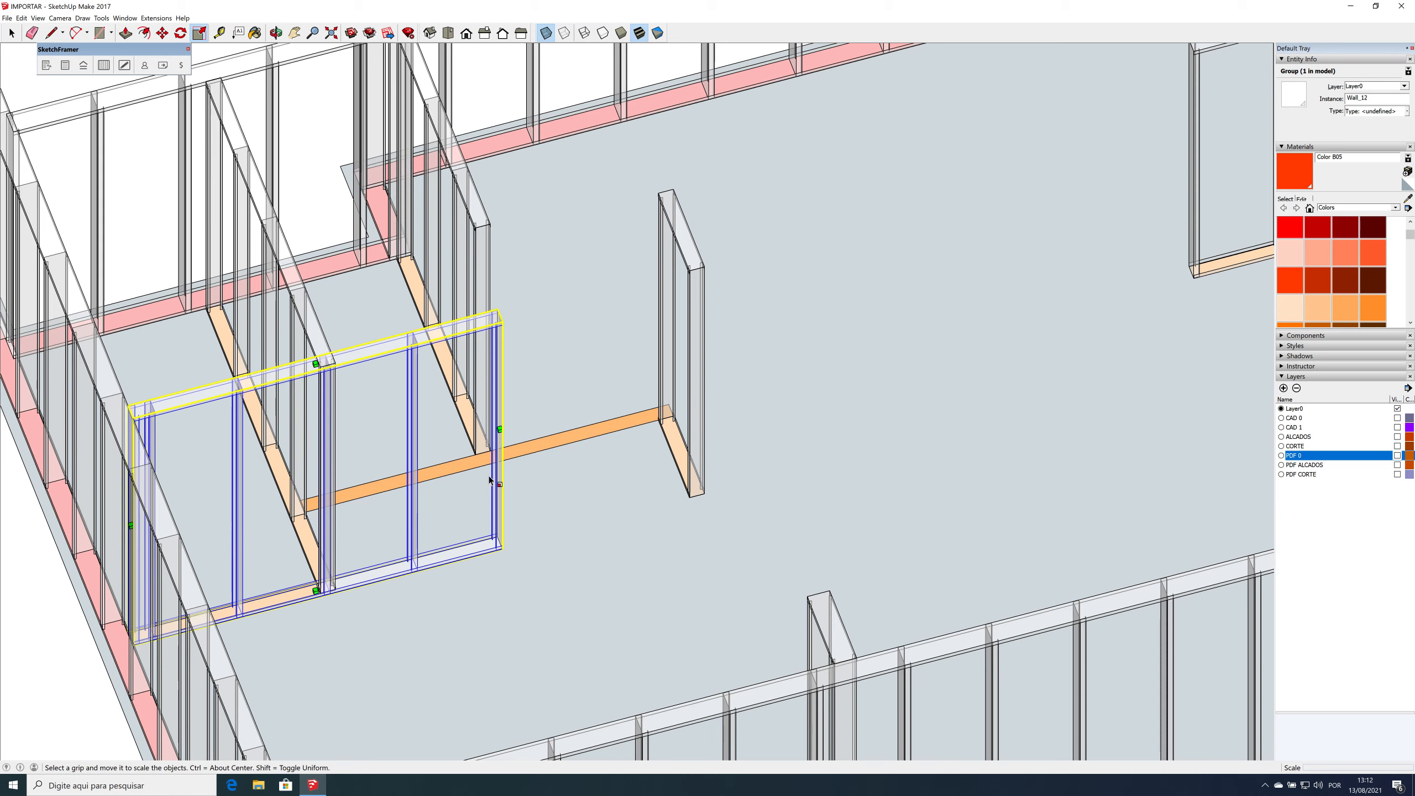
{"action": "key", "text": "ctrl+z"}
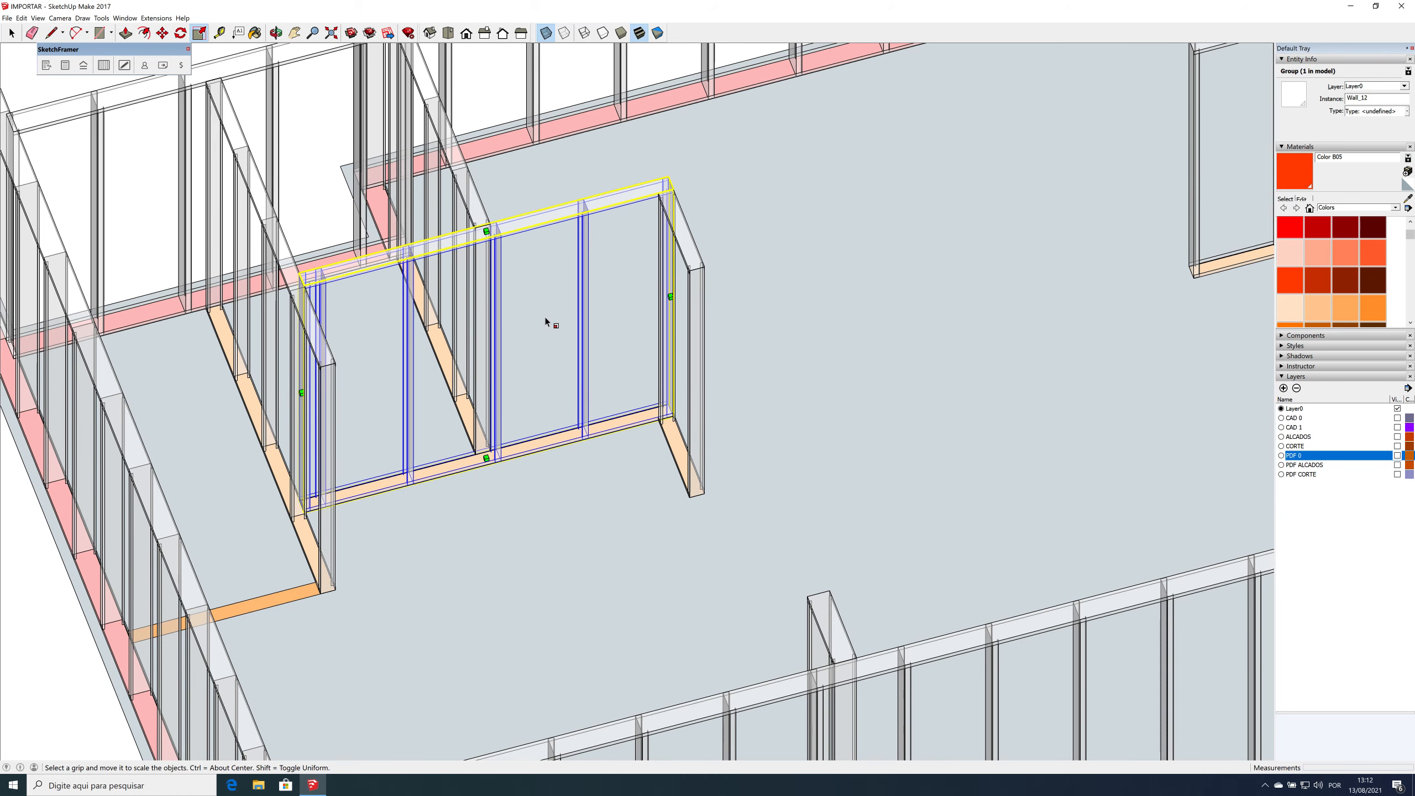
{"action": "key", "text": "space"}
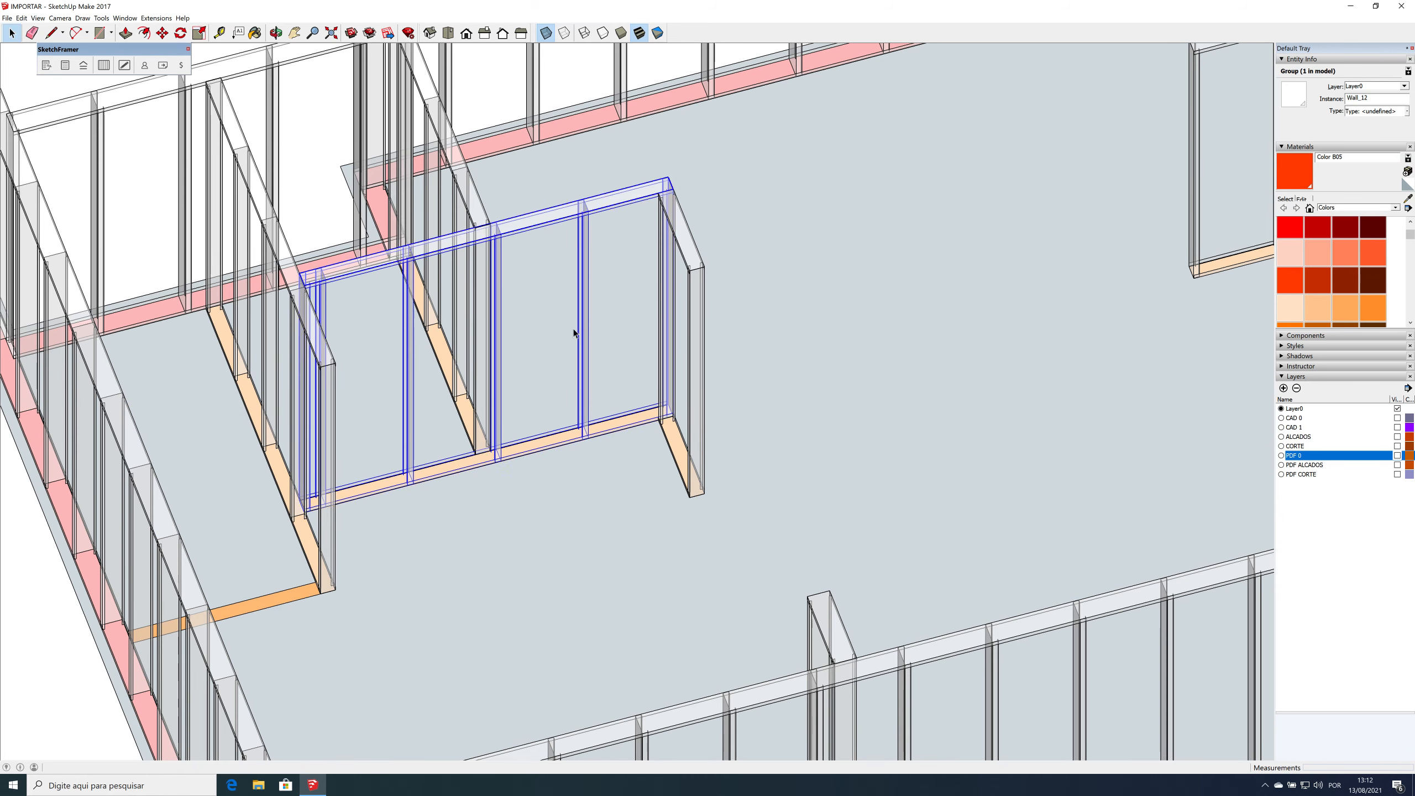
Step: Paste a copy of the cross-strip panel in place along the short orange strip beside the exterior wall
{"action": "left_click", "coordinate": [39, 18]}
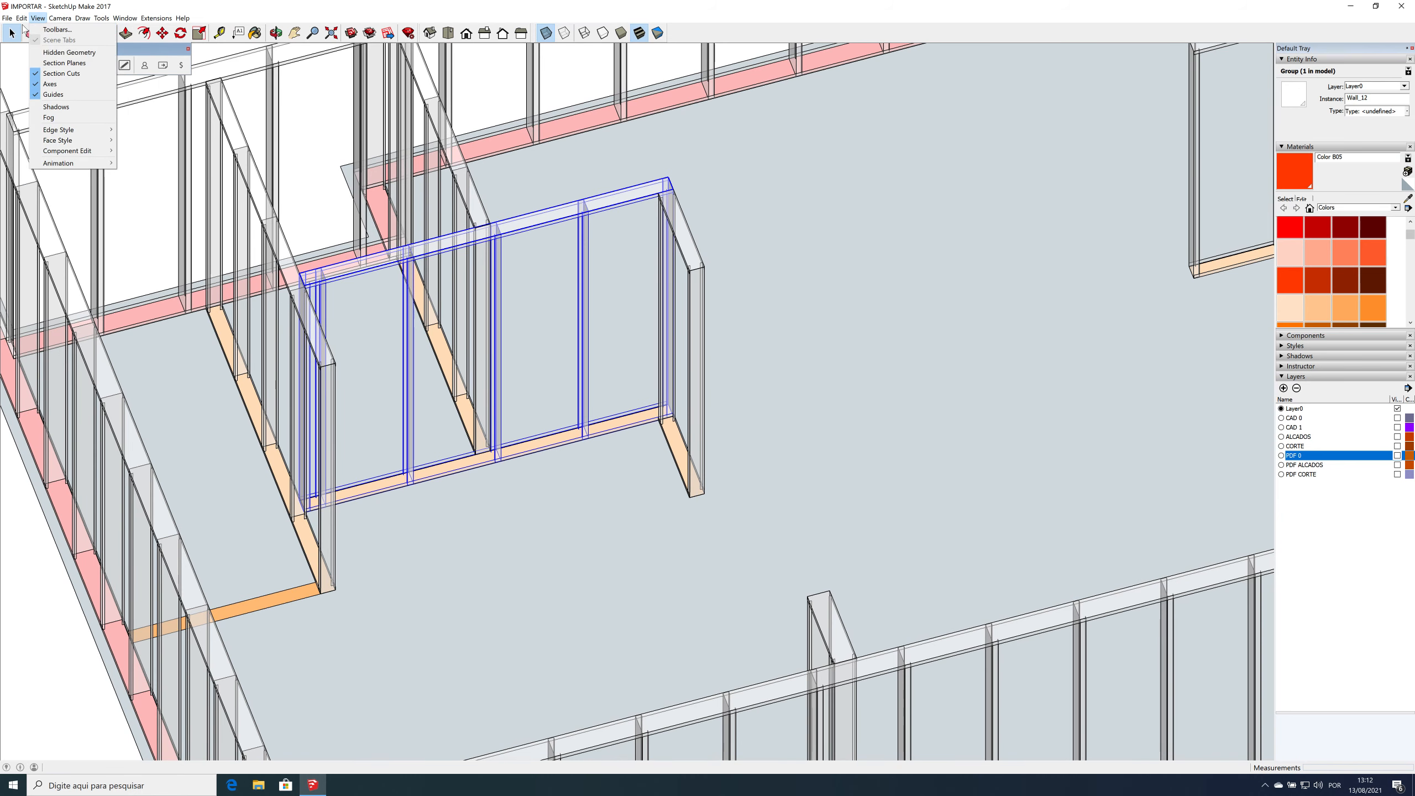
{"action": "mouse_move", "coordinate": [22, 18]}
{"action": "left_click", "coordinate": [48, 84]}
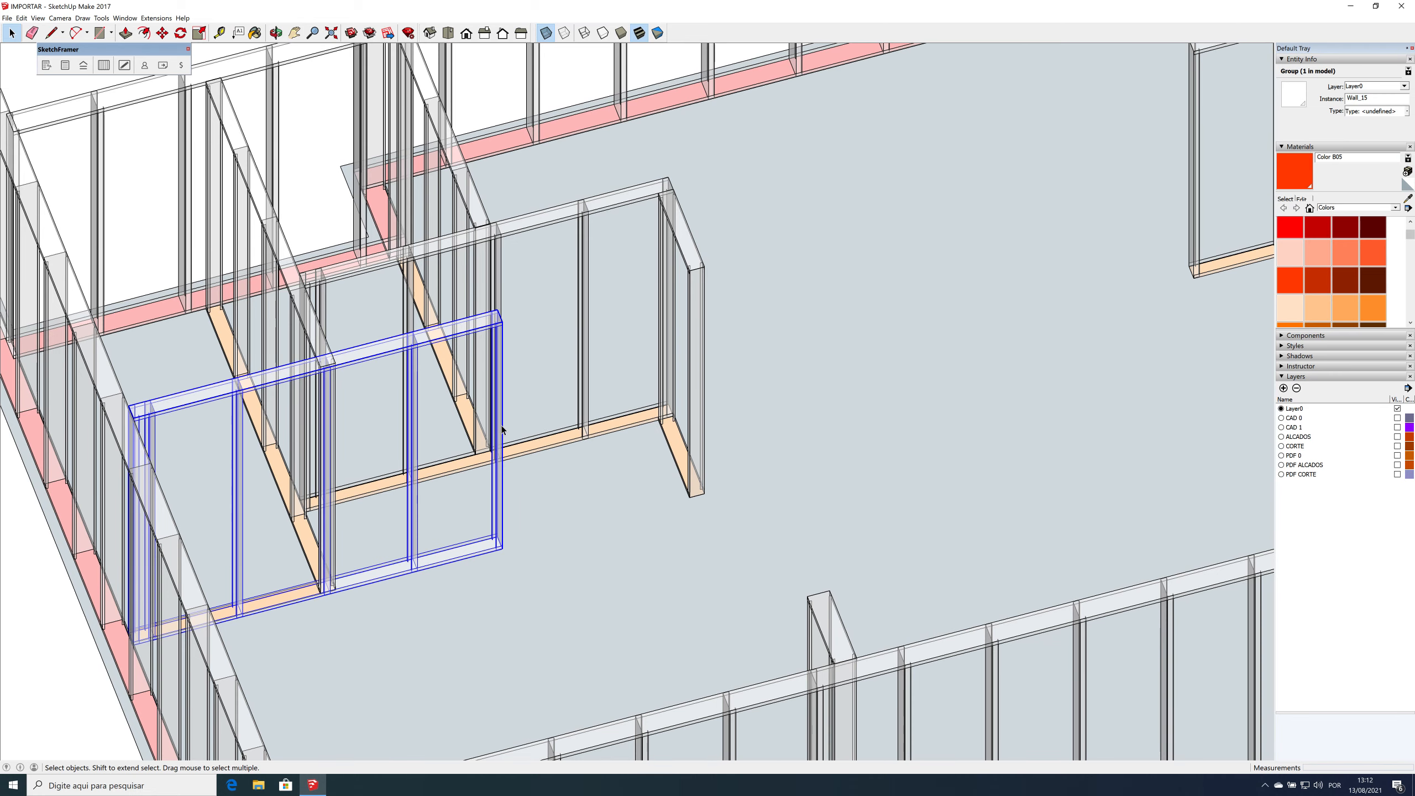
Step: Scale the pasted panel lengthwise down to the outer corner of the short orange strip
{"action": "key", "text": "s"}
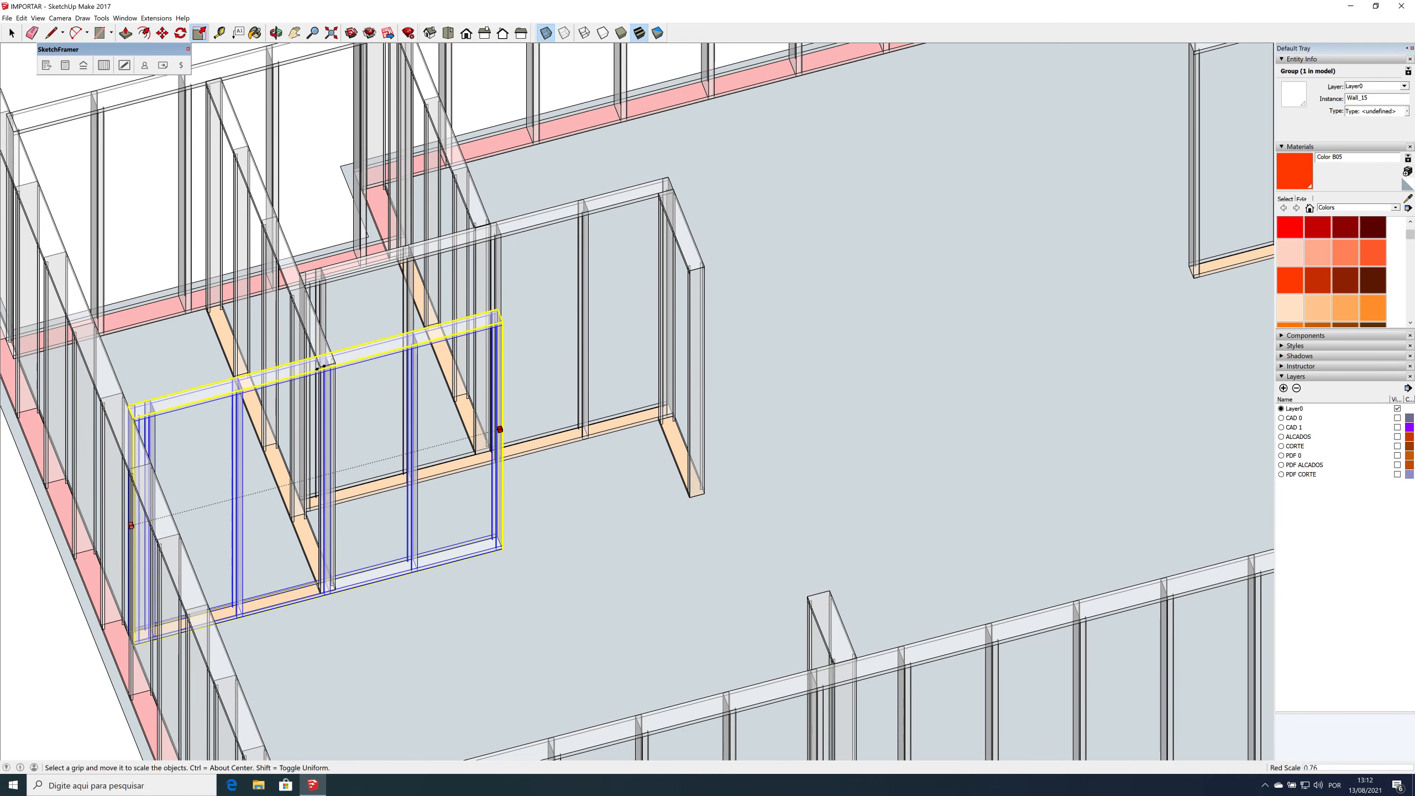
{"action": "left_click_drag", "start_coordinate": [501, 429], "coordinate": [328, 470]}
{"action": "key", "text": "space"}
Step: Turn on the CORTE layer to display the section drawing through the framed house
{"action": "scroll", "coordinate": [466, 396], "scroll_direction": "down", "scroll_amount": 1}
{"action": "scroll", "coordinate": [466, 397], "scroll_direction": "down", "scroll_amount": 5}
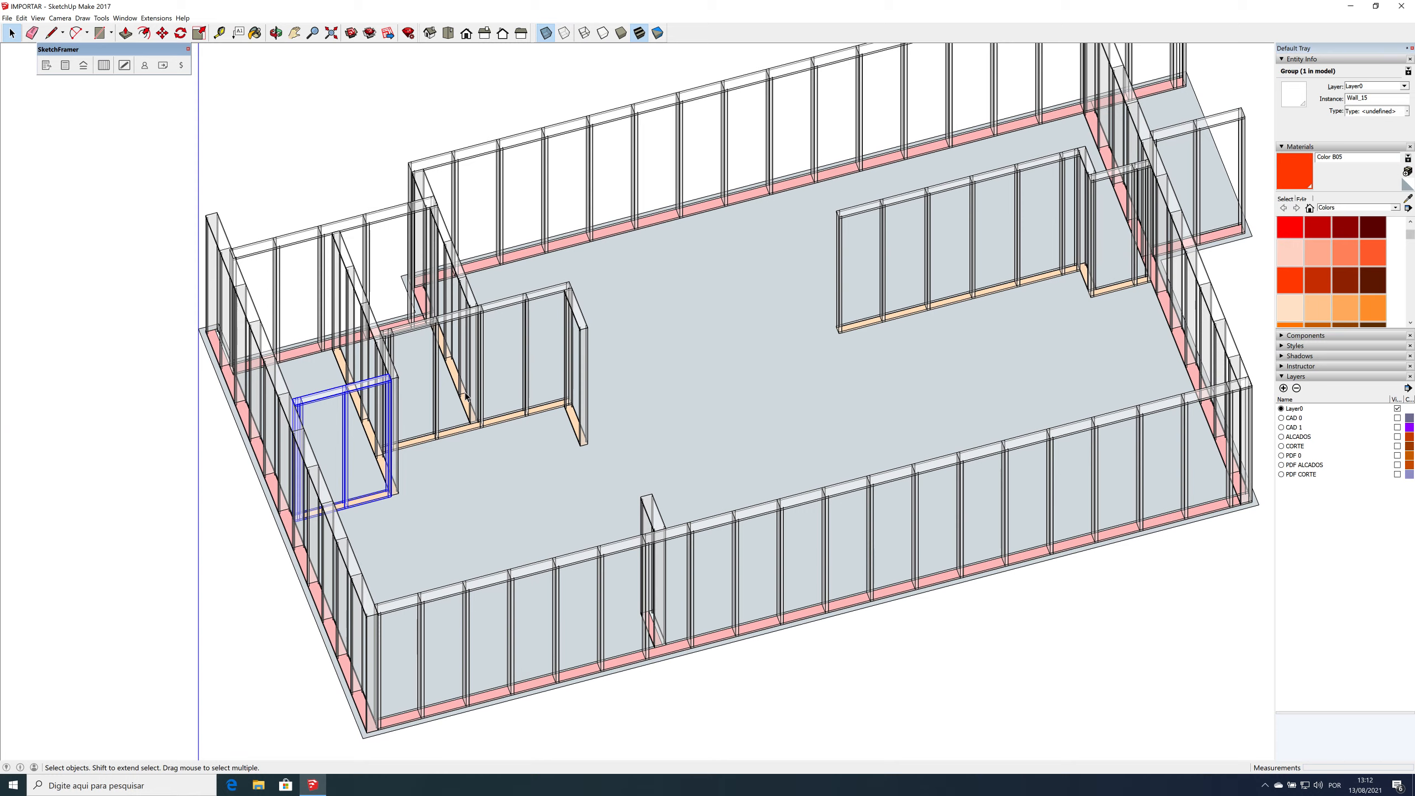
{"action": "middle_click_drag", "start_coordinate": [592, 418], "coordinate": [506, 354]}
{"action": "middle_click_drag", "start_coordinate": [678, 432], "coordinate": [448, 320]}
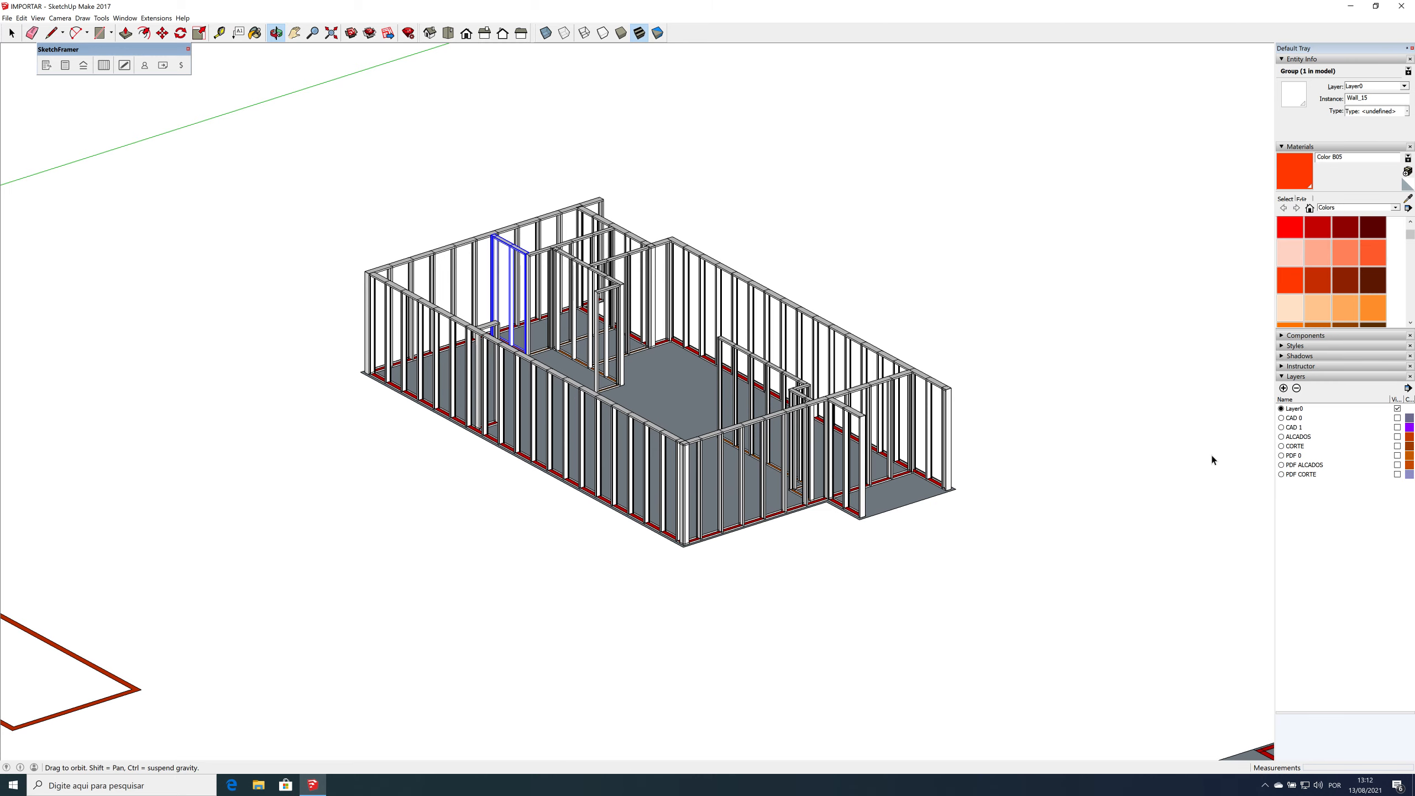
{"action": "left_click", "coordinate": [1398, 447]}
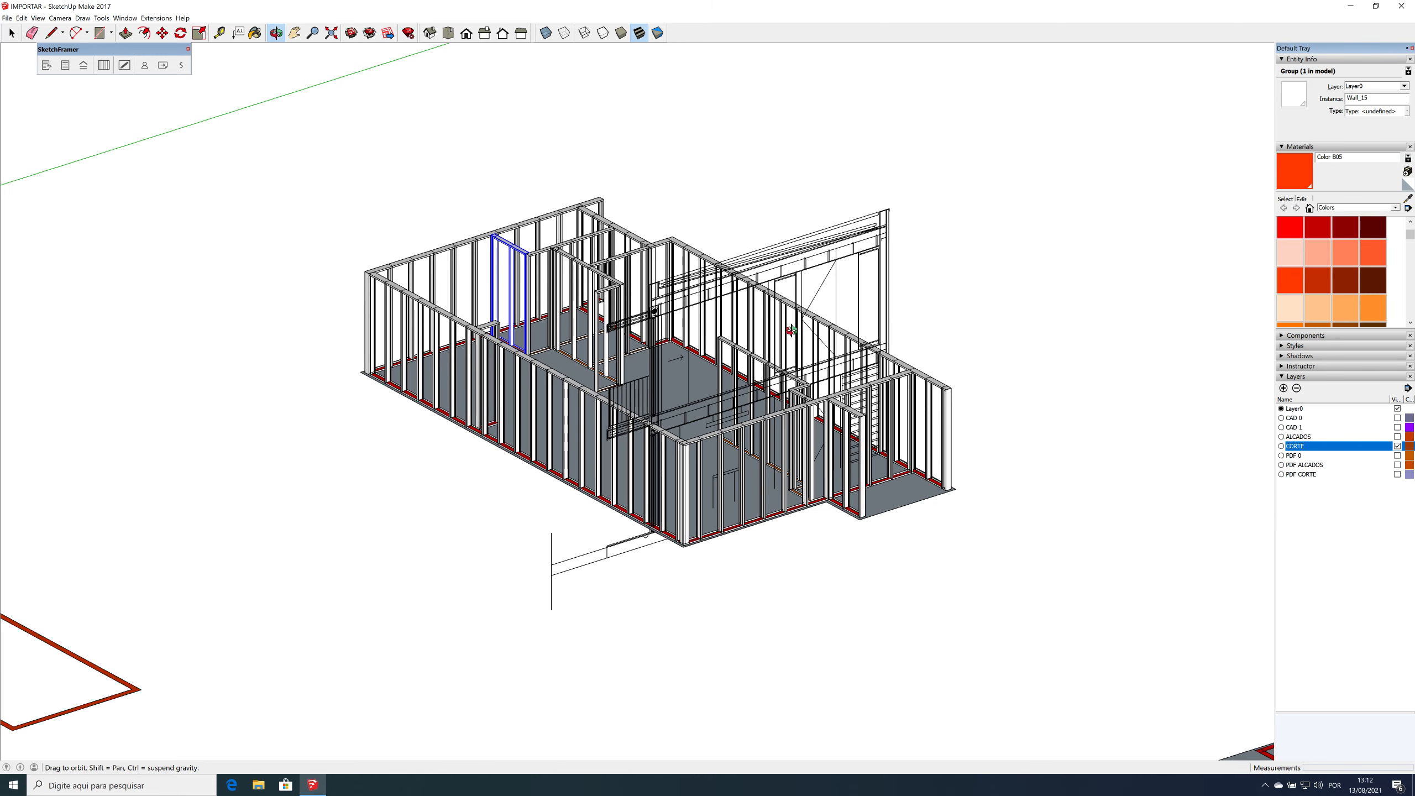
Step: Lock the section drawing group on the CORTE layer
{"action": "scroll", "coordinate": [791, 331], "scroll_direction": "up", "scroll_amount": 3}
{"action": "key", "text": "space"}
{"action": "left_click", "coordinate": [940, 323]}
{"action": "right_click", "coordinate": [941, 316]}
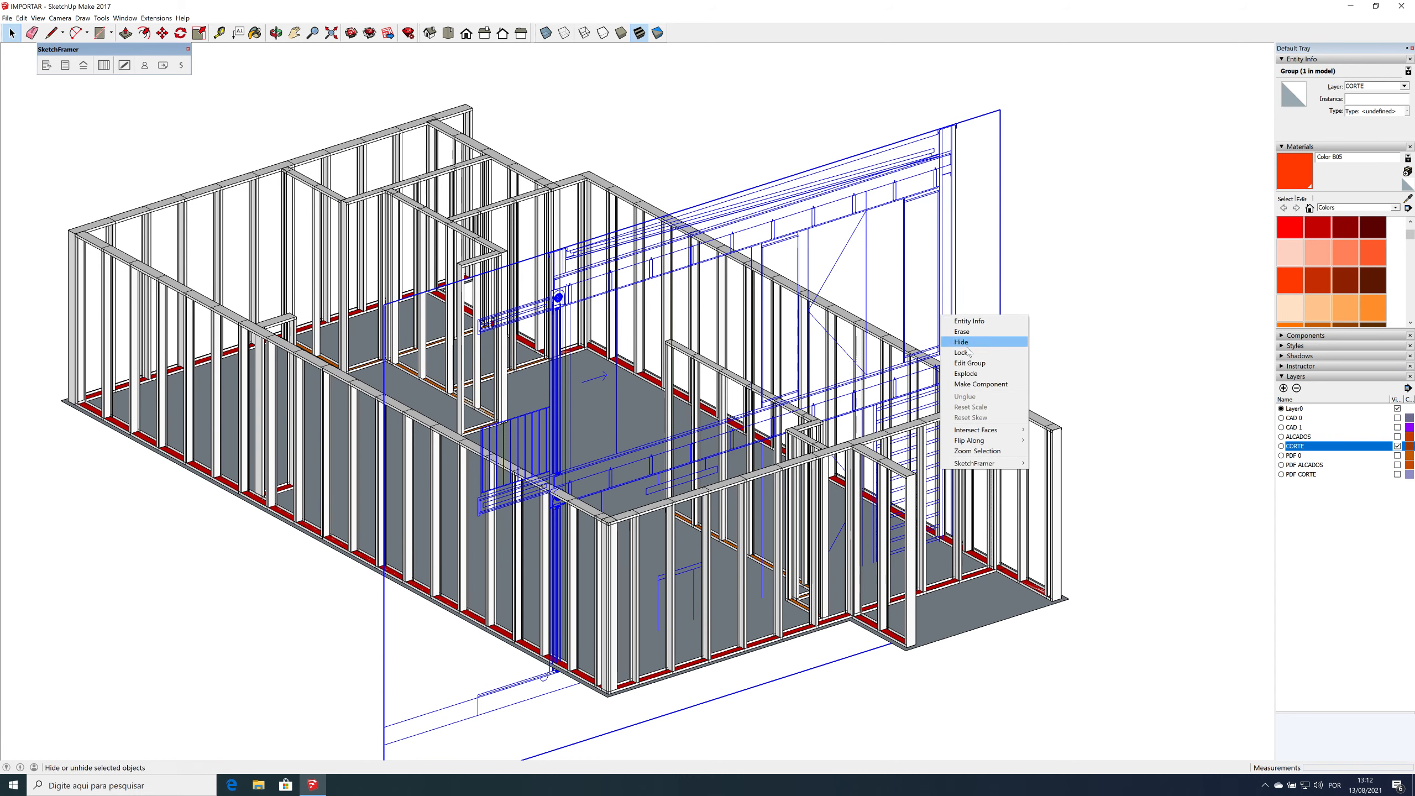
{"action": "left_click", "coordinate": [969, 352]}
Step: Select everything and scale the wall panels vertically to the matching endpoint of the section drawing's floor level
{"action": "middle_click_drag", "start_coordinate": [907, 259], "coordinate": [607, 333]}
{"action": "key", "text": "ctrl+a"}
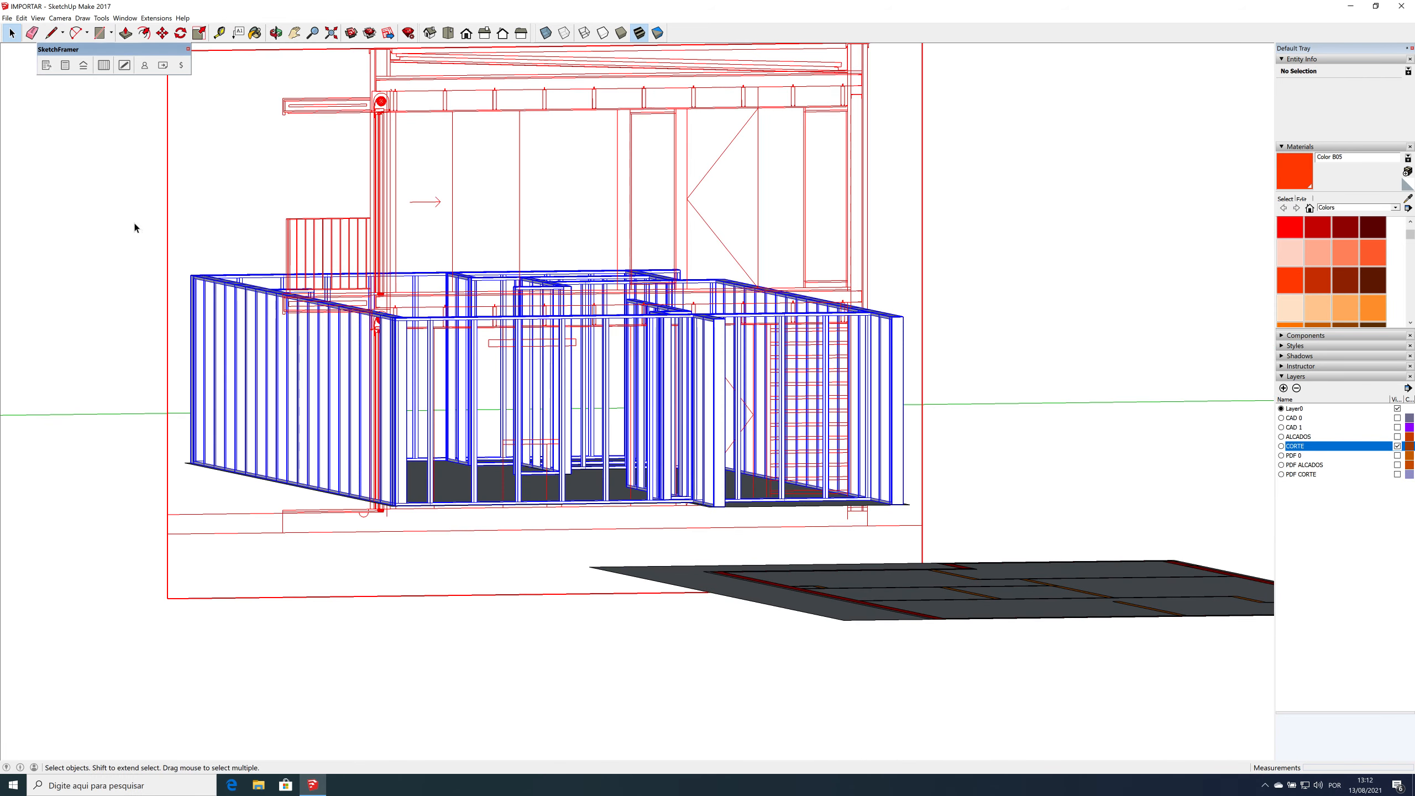
{"action": "middle_click_drag", "start_coordinate": [647, 281], "coordinate": [429, 346]}
{"action": "scroll", "coordinate": [392, 343], "scroll_direction": "up", "scroll_amount": 10}
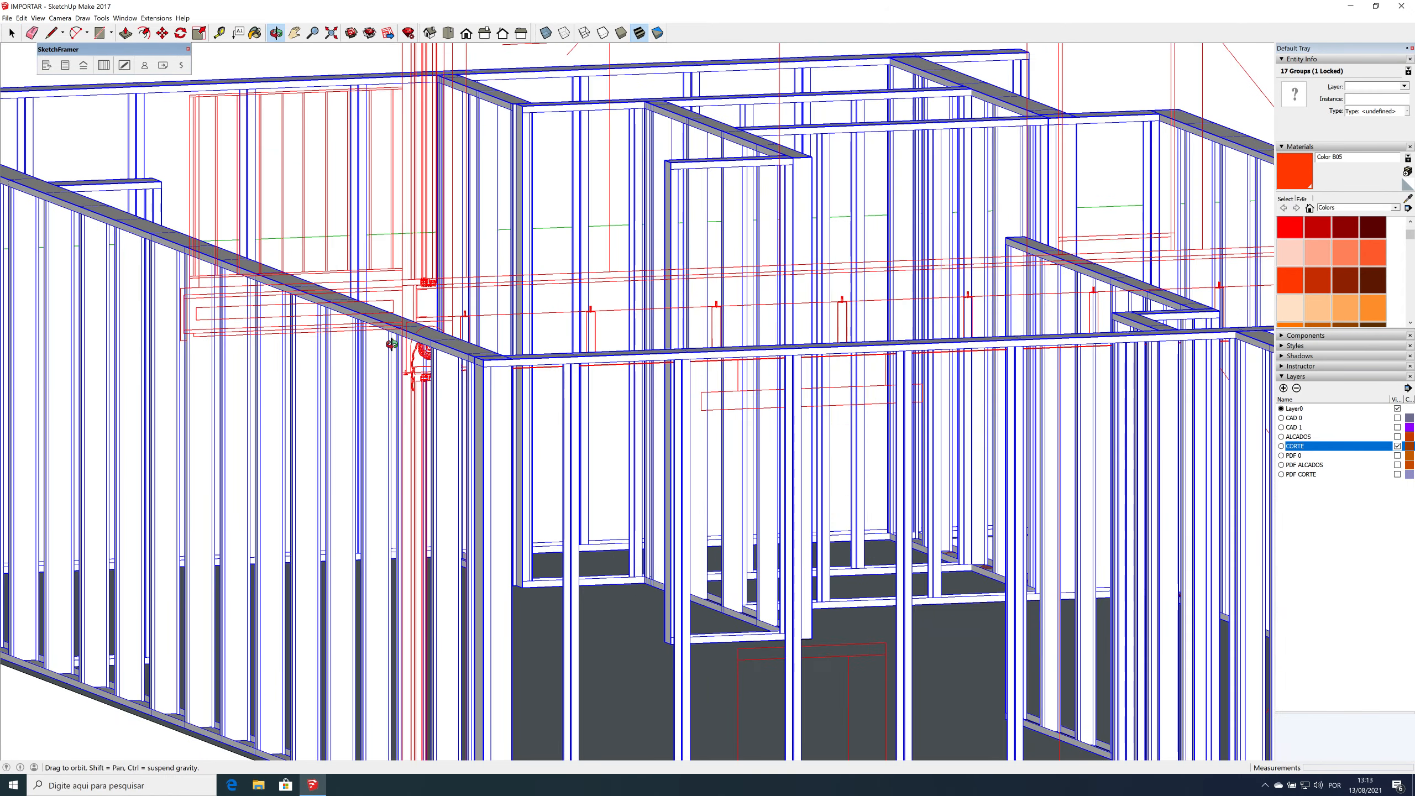
{"action": "scroll", "coordinate": [392, 344], "scroll_direction": "up", "scroll_amount": 5}
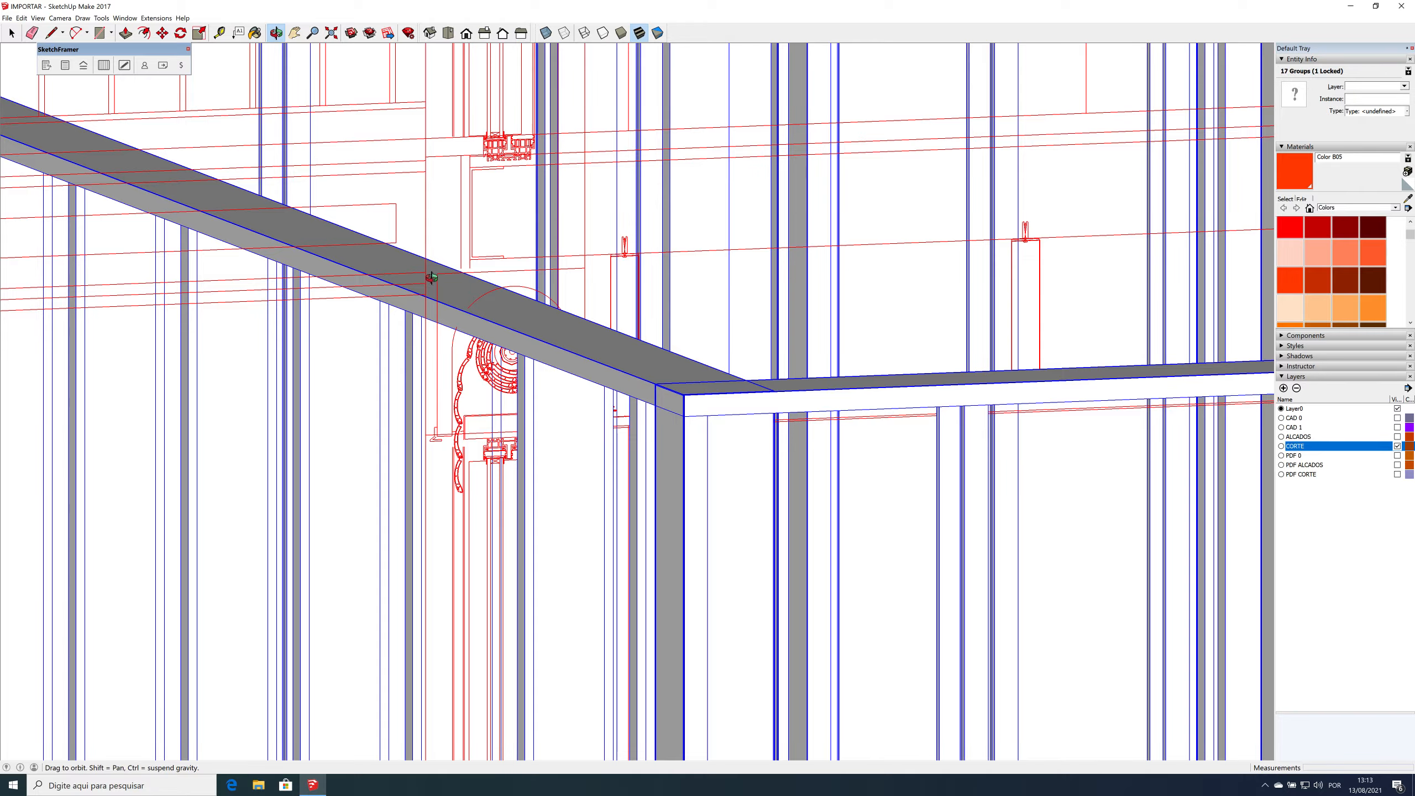
{"action": "scroll", "coordinate": [564, 335], "scroll_direction": "down", "scroll_amount": 12}
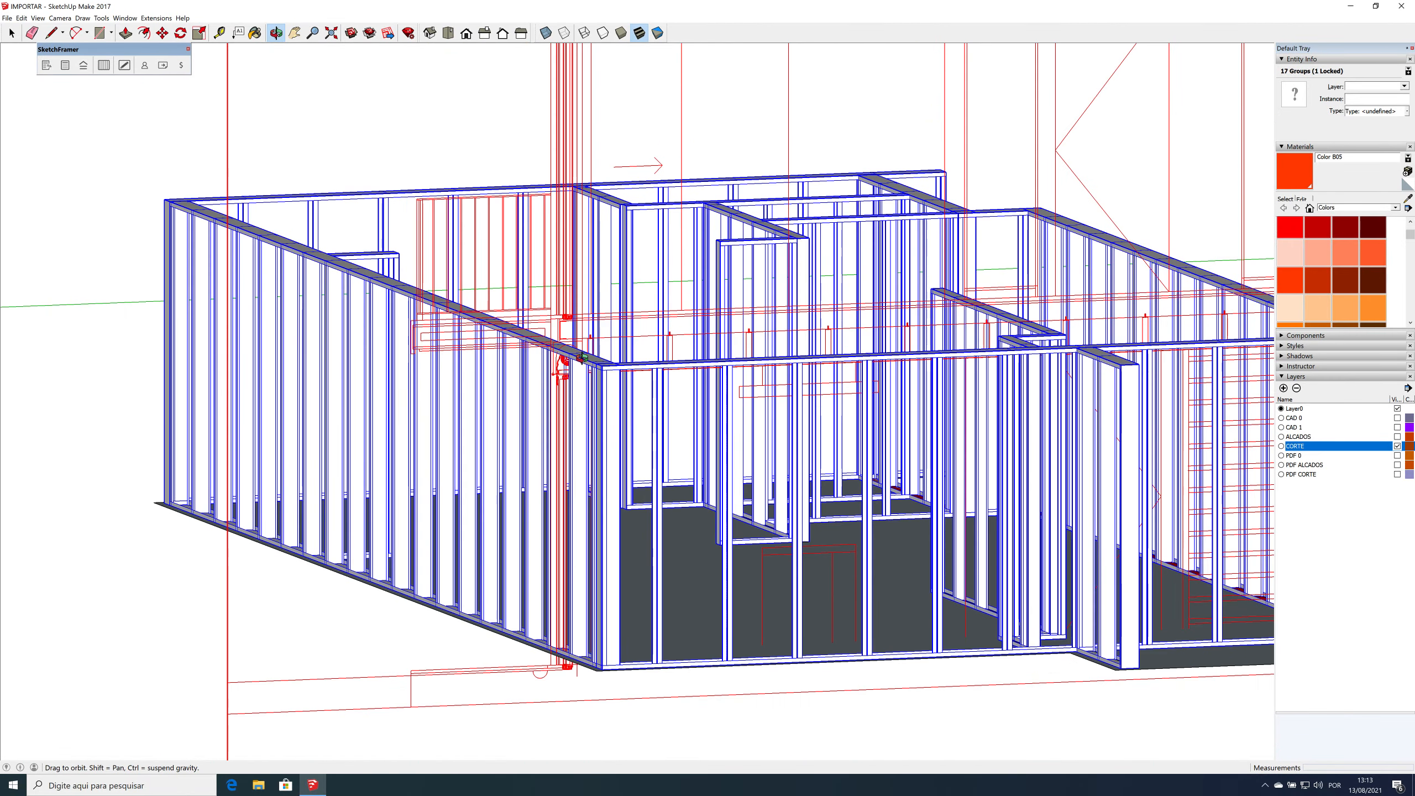
{"action": "key", "text": "s"}
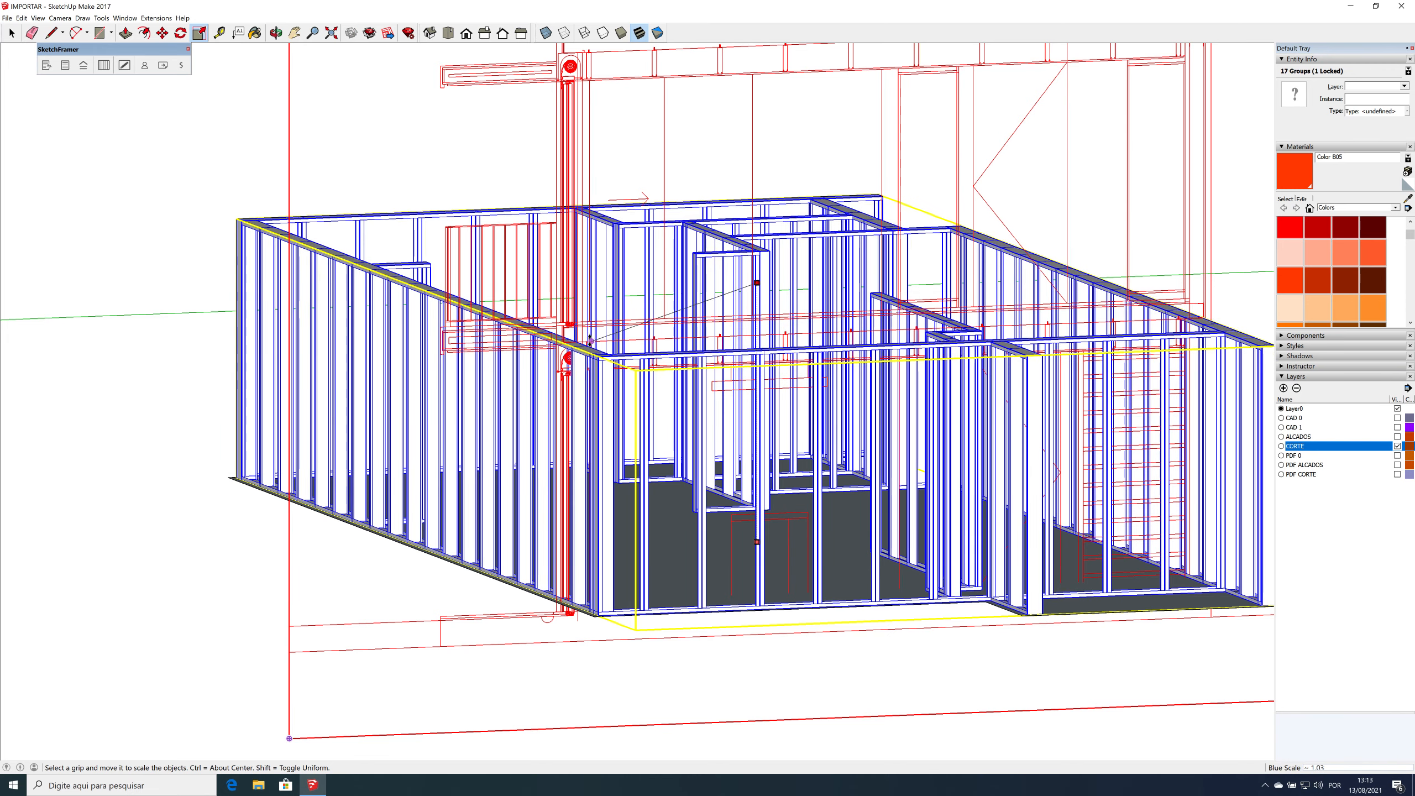
{"action": "scroll", "coordinate": [583, 342], "scroll_direction": "up", "scroll_amount": 1}
{"action": "scroll", "coordinate": [583, 341], "scroll_direction": "up", "scroll_amount": 5}
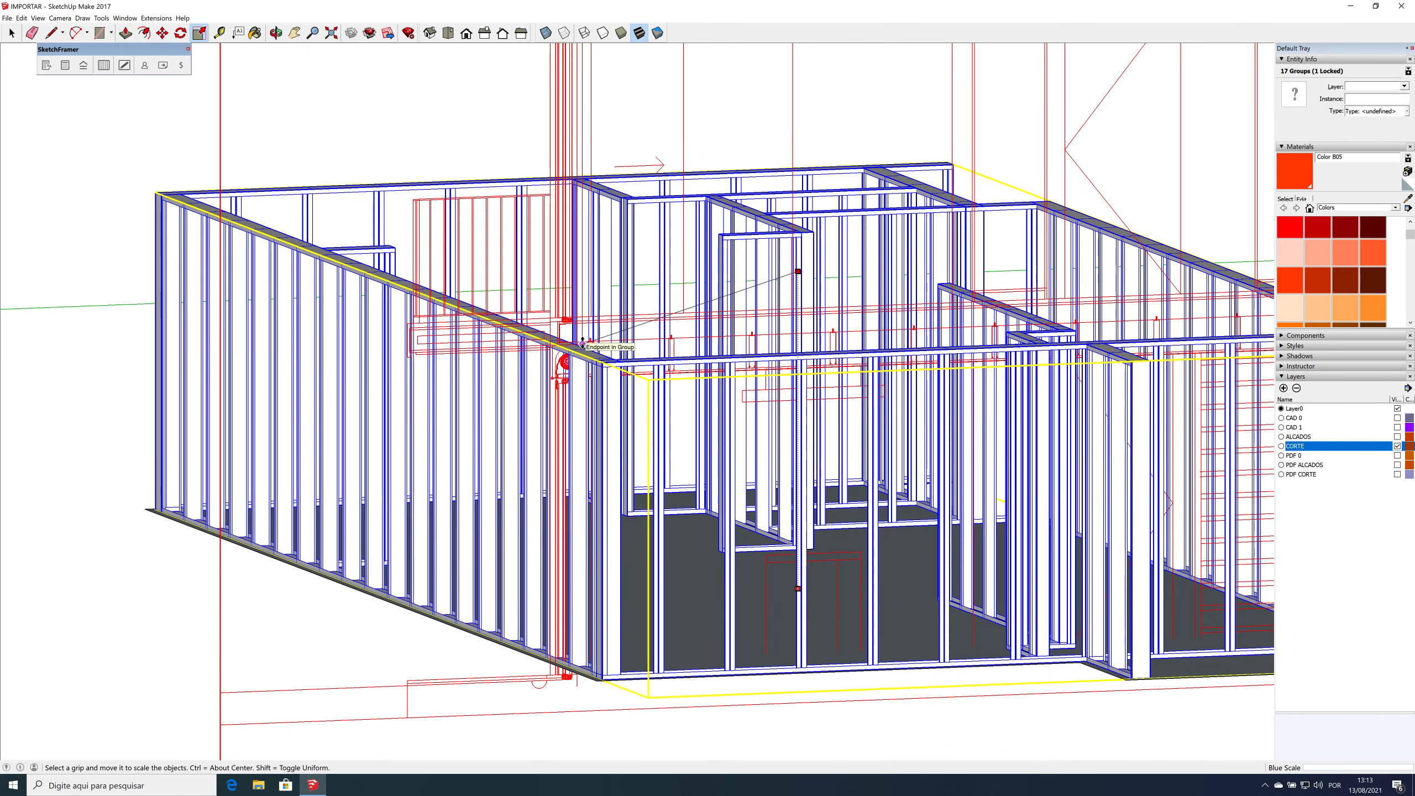
{"action": "scroll", "coordinate": [583, 341], "scroll_direction": "up", "scroll_amount": 1}
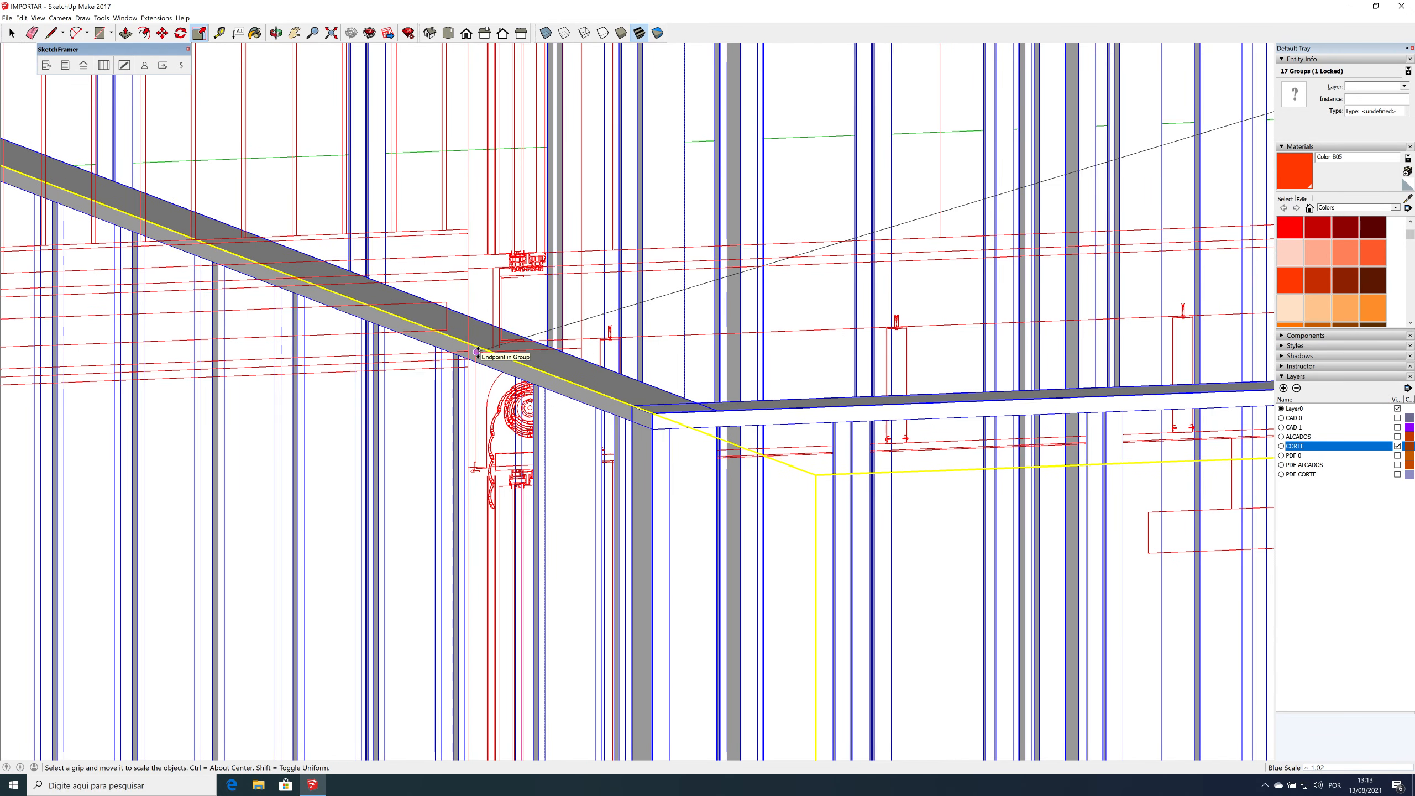
Step: Examine the height of the whole wall frame against the section drawing from several angles
{"action": "scroll", "coordinate": [478, 351], "scroll_direction": "down", "scroll_amount": 10}
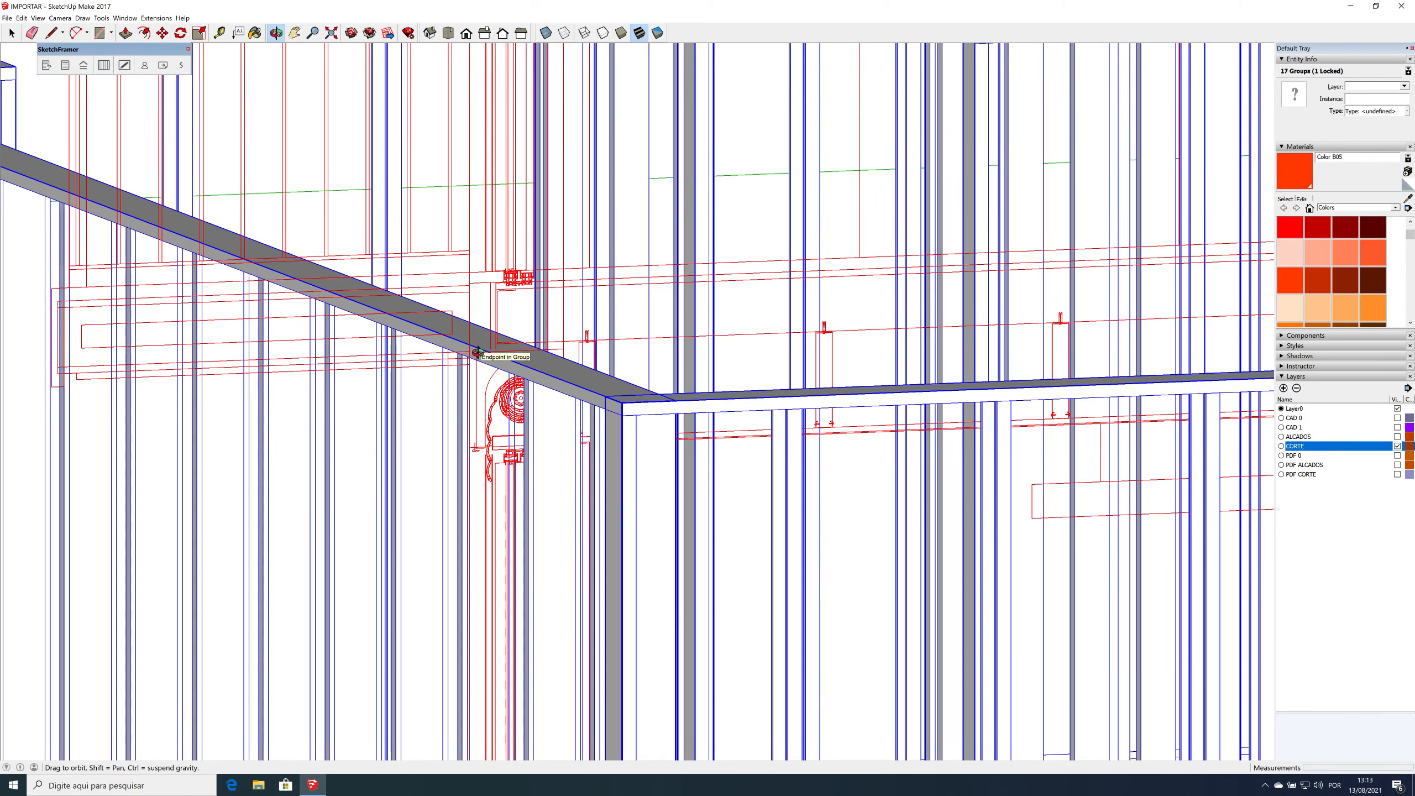
{"action": "middle_click", "coordinate": [478, 351]}
{"action": "scroll", "coordinate": [478, 351], "scroll_direction": "down", "scroll_amount": 5}
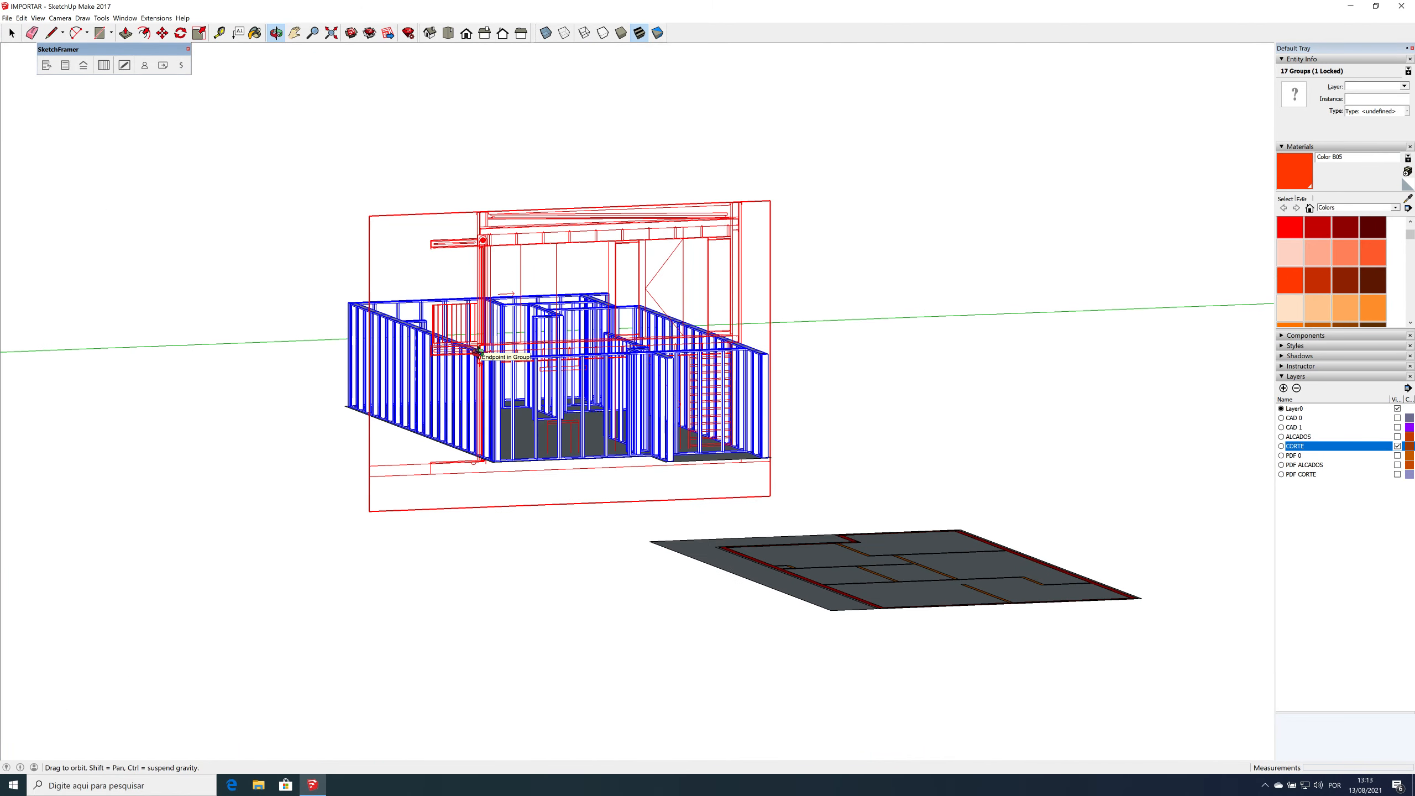
{"action": "middle_click_drag", "start_coordinate": [478, 351], "coordinate": [1191, 538]}
{"action": "key", "text": "s"}
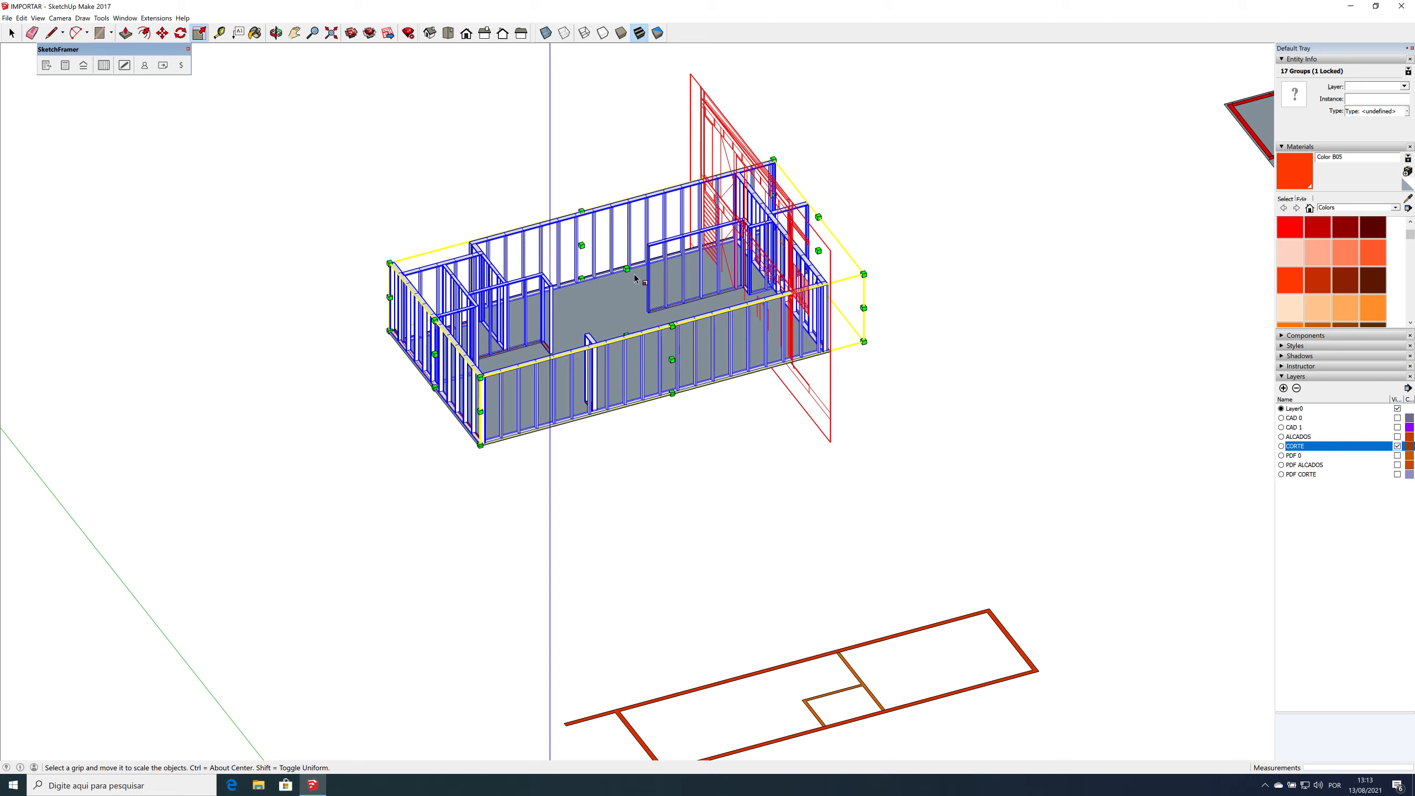
{"action": "mouse_move", "coordinate": [635, 274]}
{"action": "middle_mouse_down"}
{"action": "mouse_move", "coordinate": [702, 363]}
{"action": "mouse_move", "coordinate": [638, 332]}
{"action": "mouse_move", "coordinate": [619, 296]}
{"action": "middle_mouse_up"}
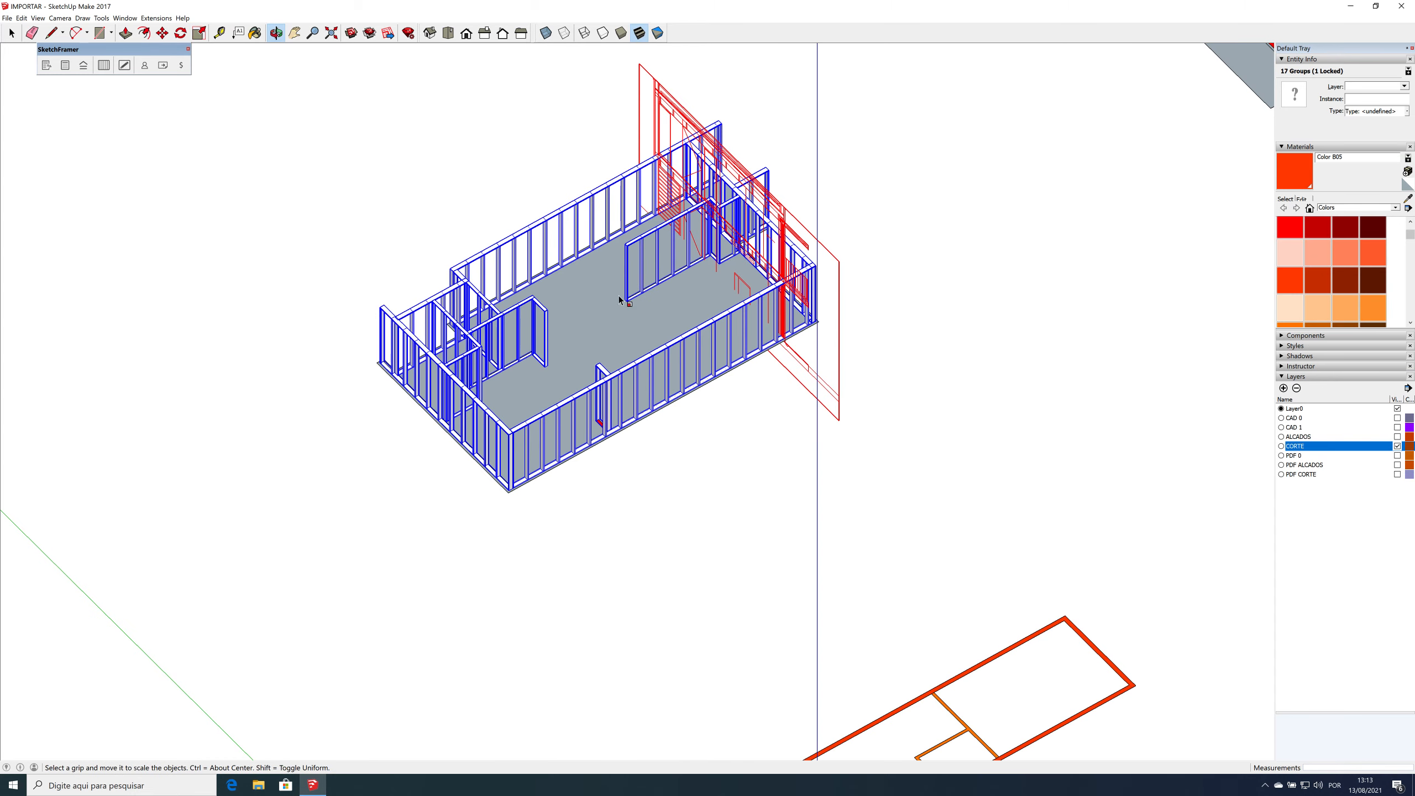
{"action": "left_click_drag", "start_coordinate": [614, 334], "coordinate": [622, 165]}
{"action": "key", "text": "Escape"}
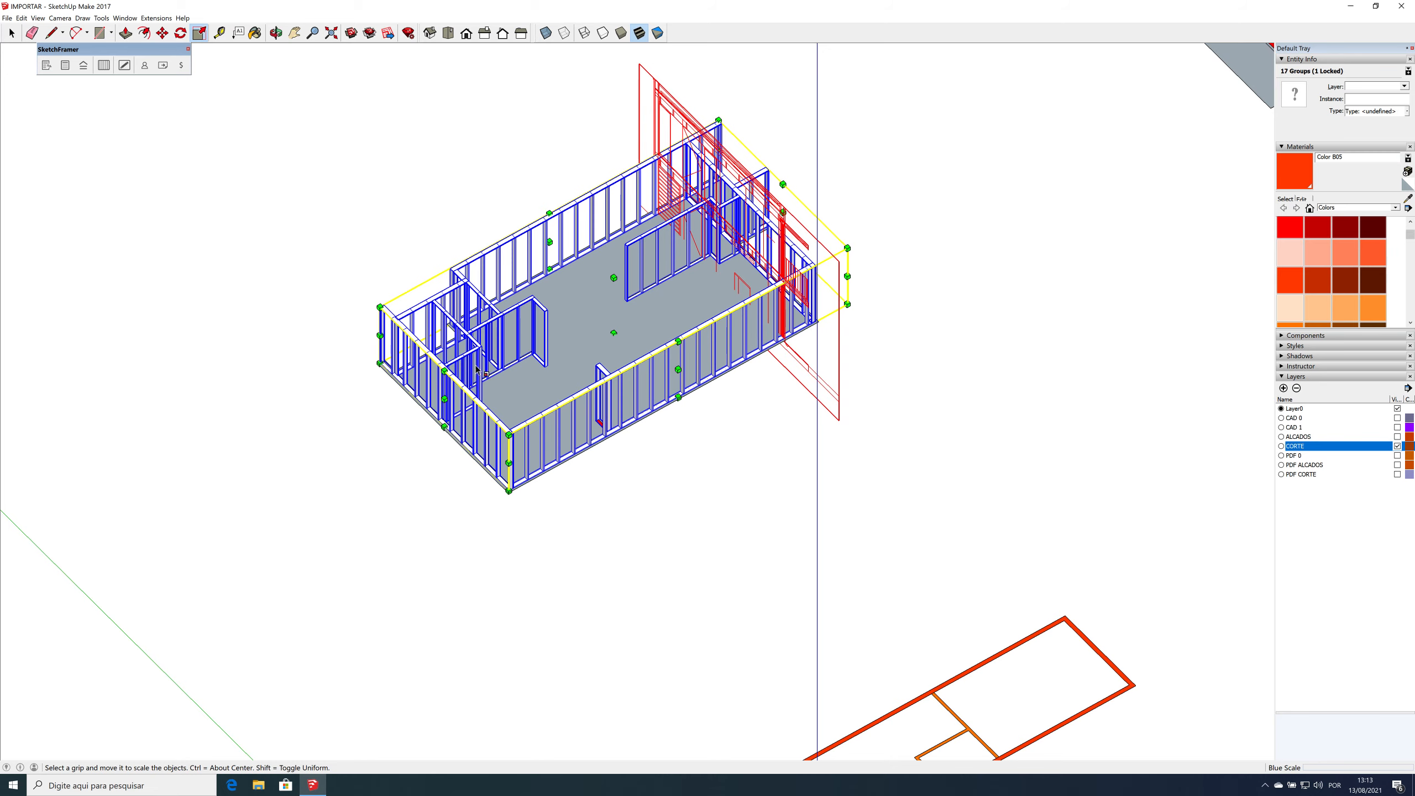
{"action": "left_click_drag", "start_coordinate": [444, 399], "coordinate": [259, 503]}
{"action": "left_click_drag", "start_coordinate": [493, 394], "coordinate": [407, 429]}
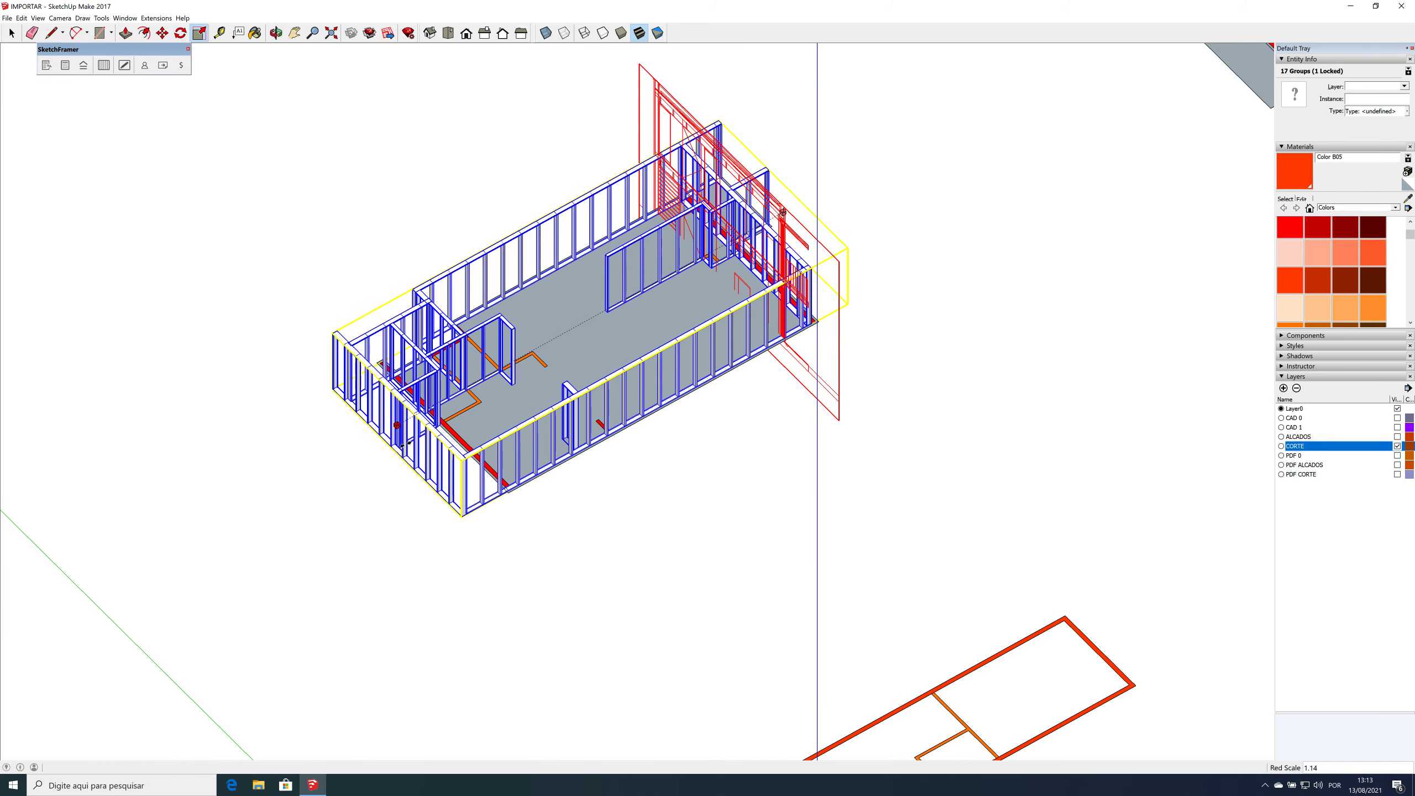
{"action": "key", "text": "Escape"}
{"action": "left_click_drag", "start_coordinate": [679, 369], "coordinate": [778, 468]}
{"action": "key", "text": "Escape"}
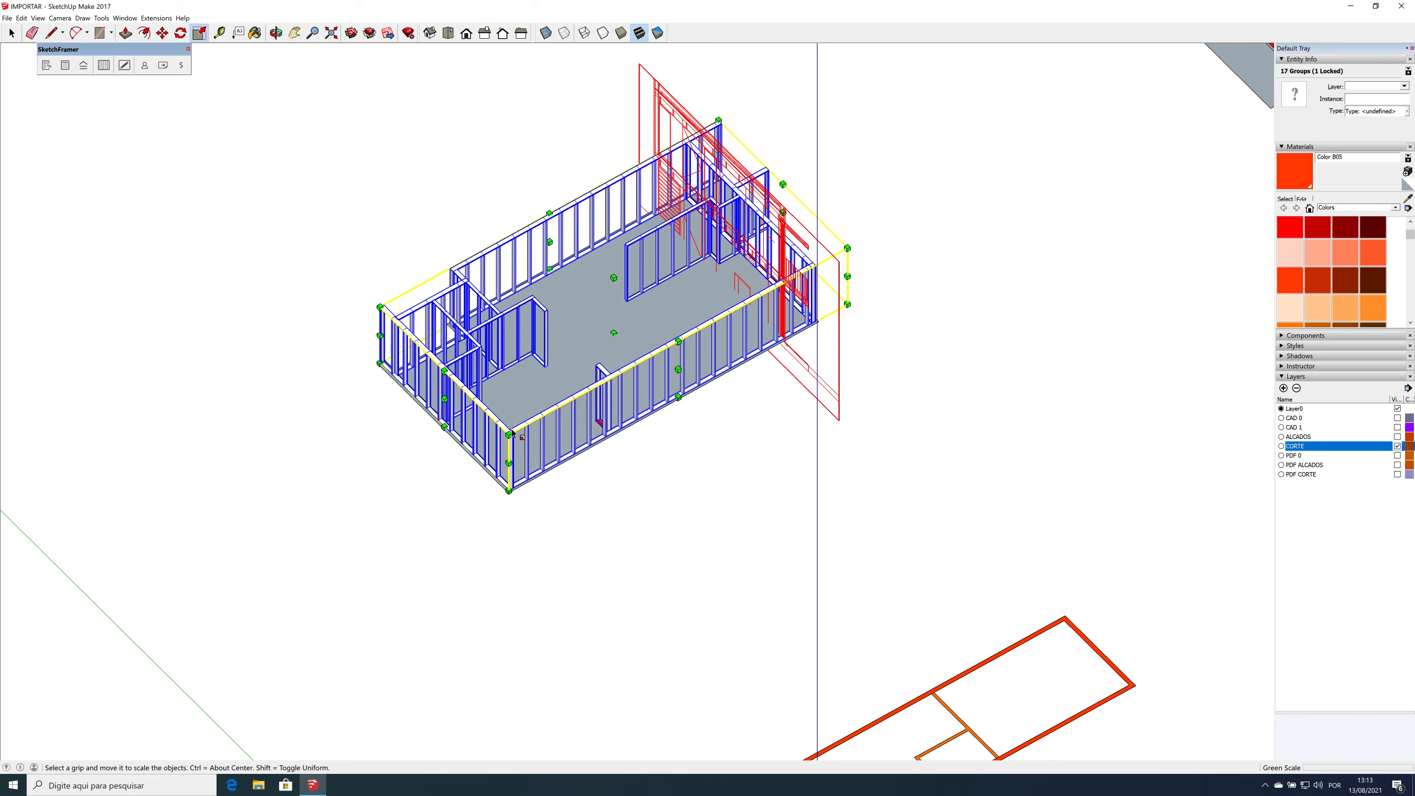
{"action": "left_click_drag", "start_coordinate": [509, 434], "coordinate": [404, 564]}
{"action": "left_click_drag", "start_coordinate": [539, 407], "coordinate": [526, 438]}
{"action": "key", "text": "space"}
Step: Copy all the wall panels 30000 mm along the red axis onto the second floor plan
{"action": "middle_click_drag", "start_coordinate": [737, 384], "coordinate": [533, 485]}
{"action": "left_click", "coordinate": [533, 485]}
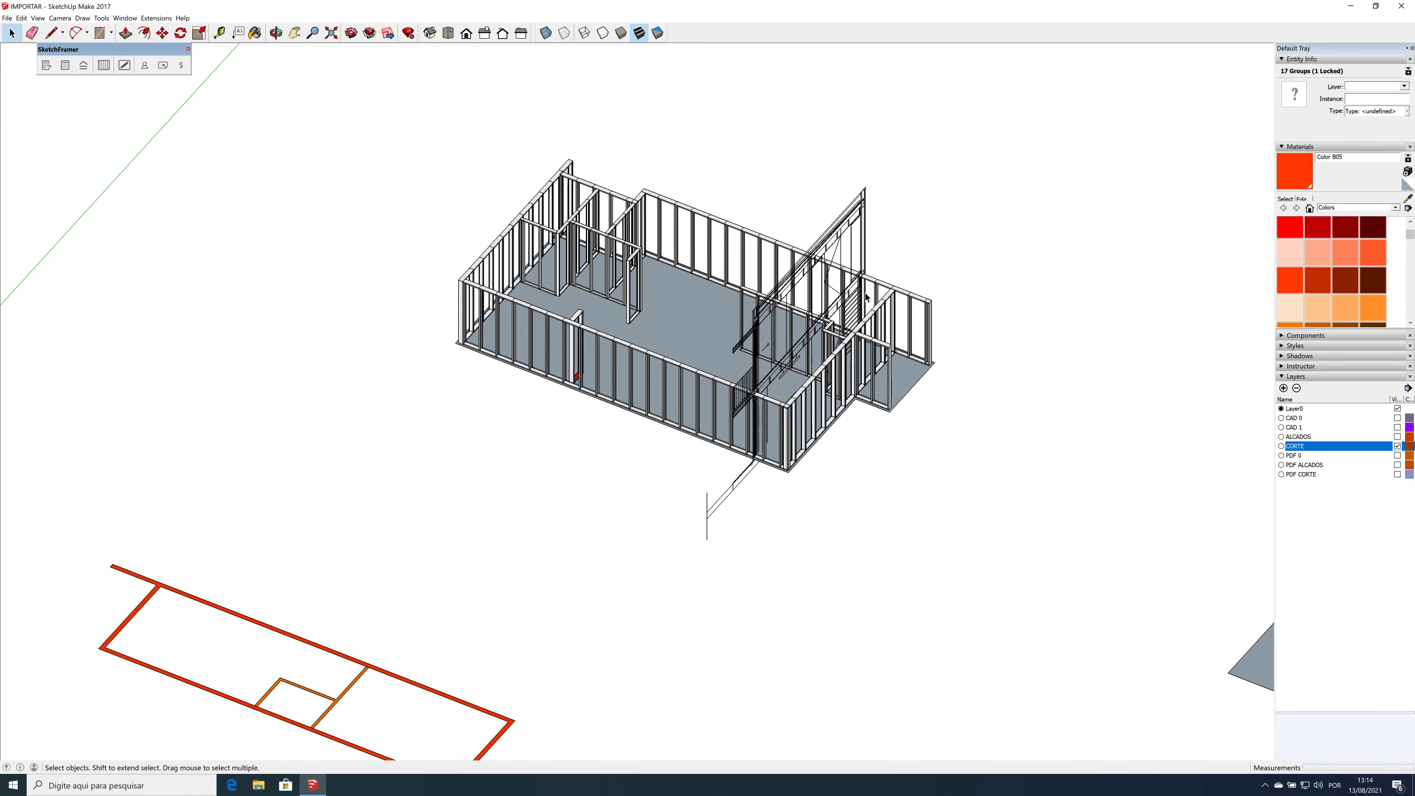
{"action": "scroll", "coordinate": [770, 305], "scroll_direction": "down", "scroll_amount": 5}
{"action": "middle_click_drag", "start_coordinate": [768, 318], "coordinate": [607, 274]}
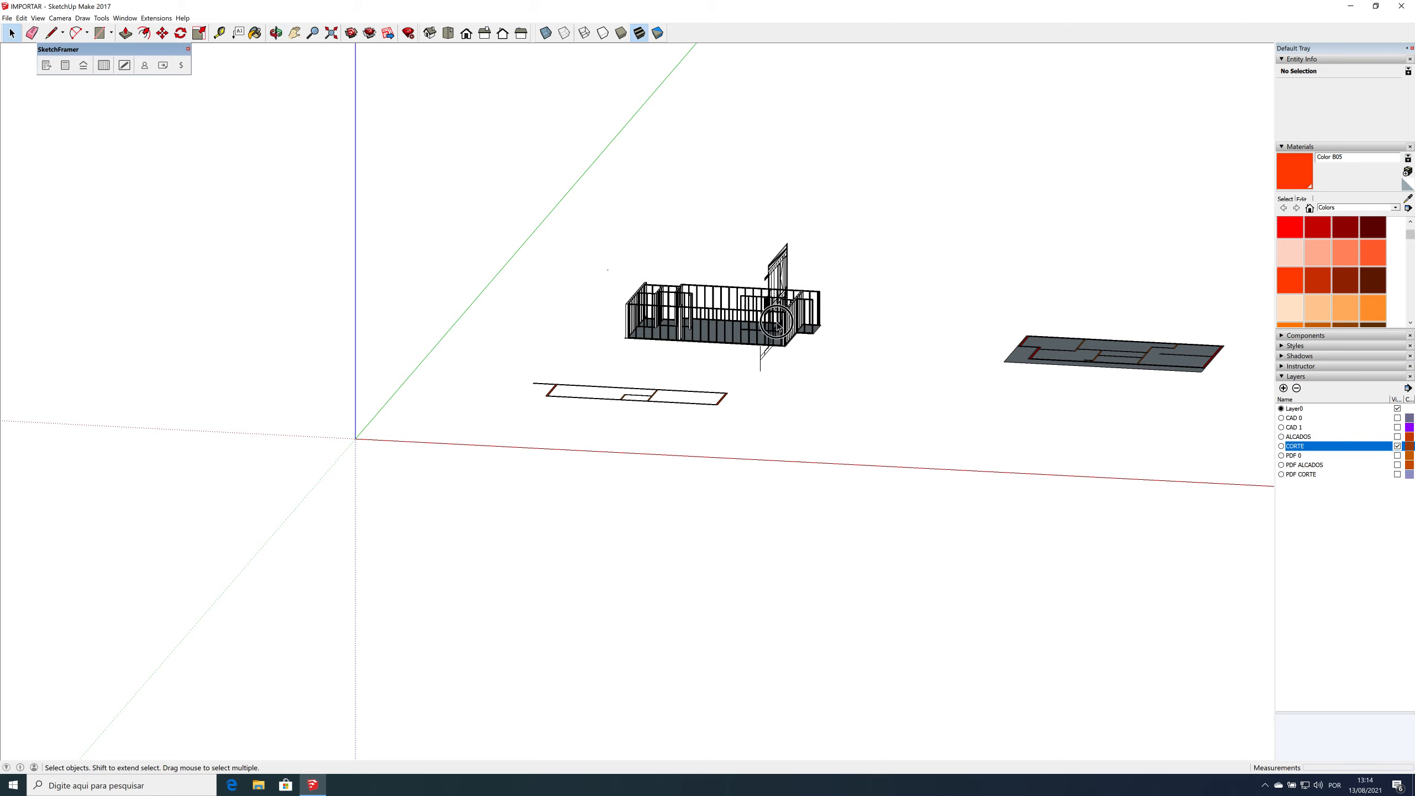
{"action": "left_click_drag", "start_coordinate": [606, 268], "coordinate": [847, 366]}
{"action": "key", "text": "m"}
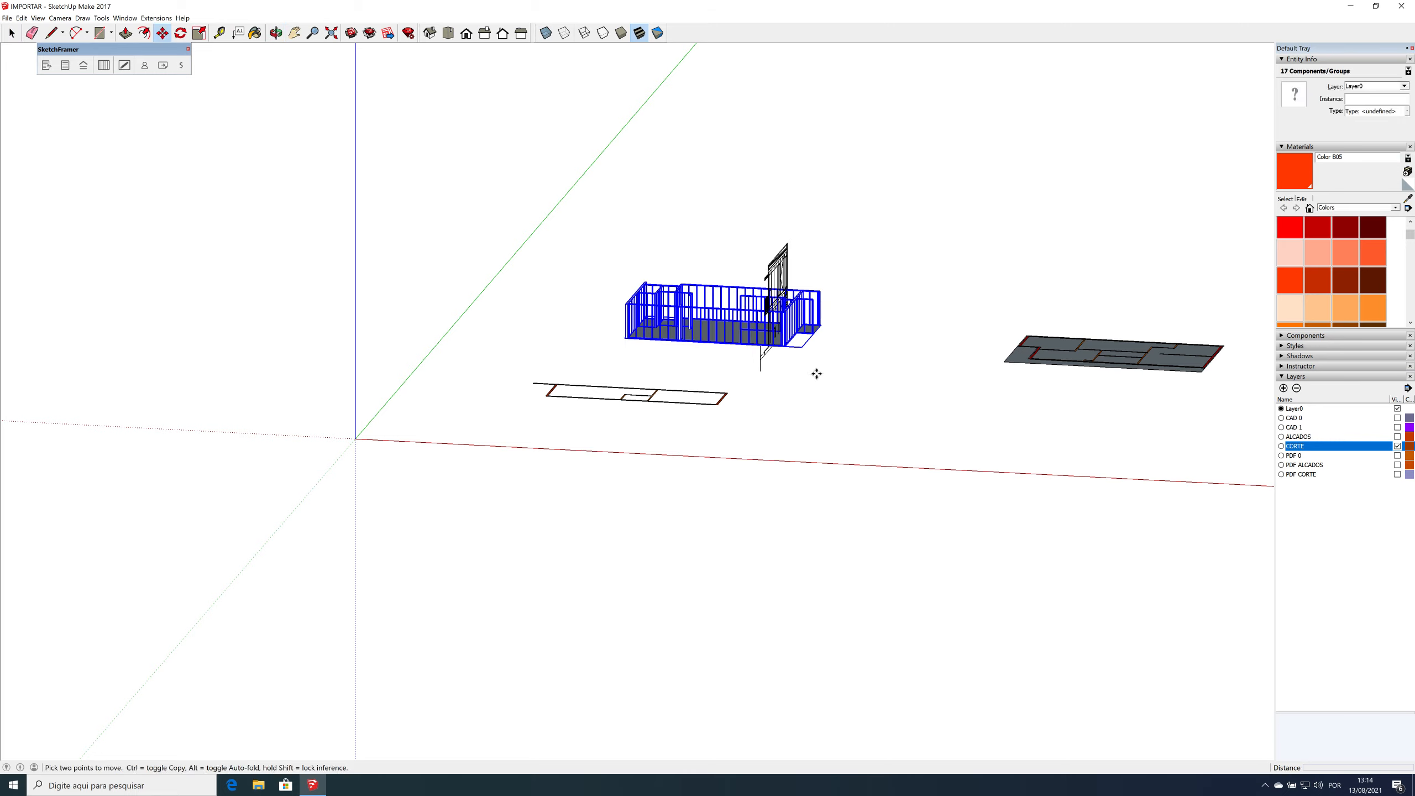
{"action": "left_click", "coordinate": [818, 374]}
{"action": "key", "text": "ctrl"}
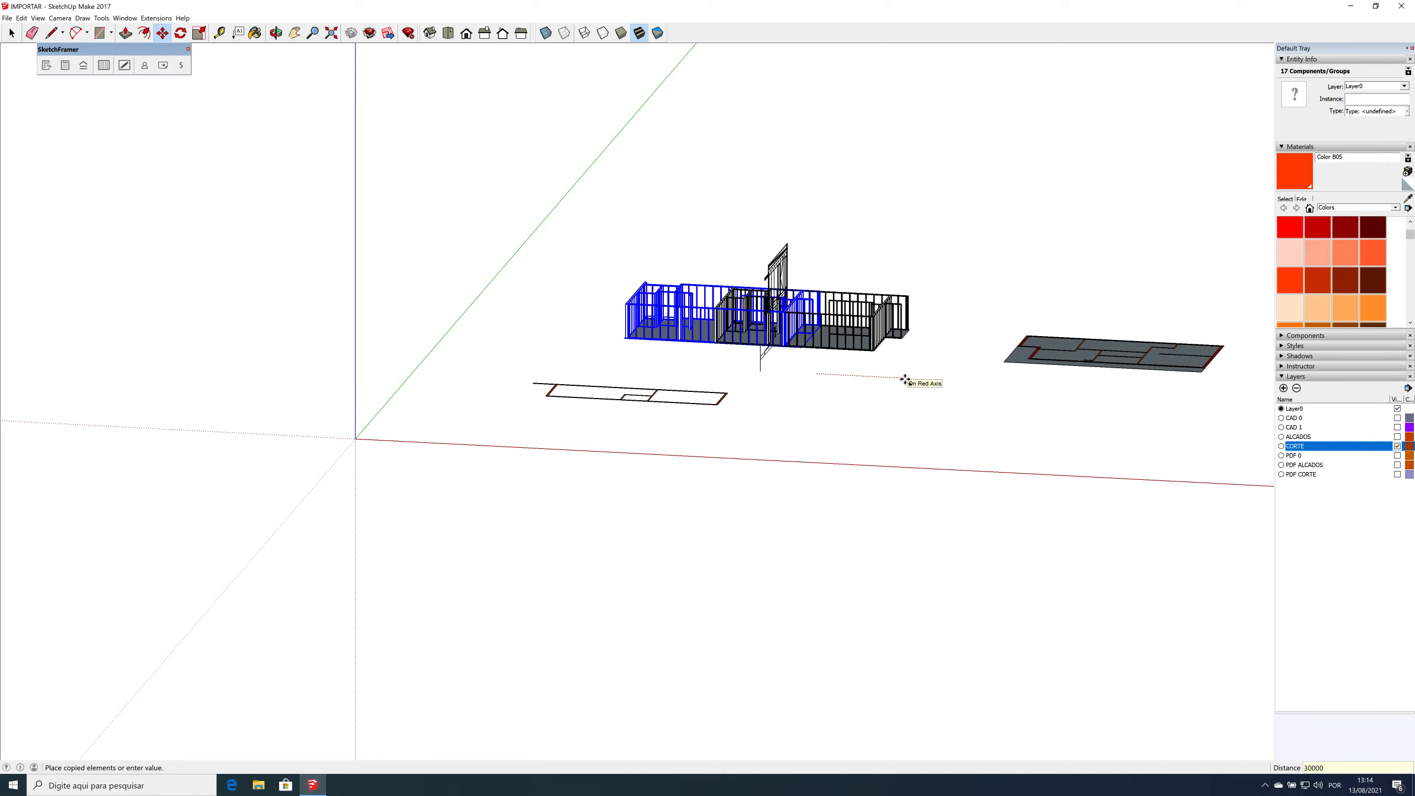
{"action": "key", "text": "Return"}
{"action": "key", "text": "space"}
Step: Move the copied frame's misplaced end wall about 1219 mm outward onto the red strip at the slab edge
{"action": "middle_click_drag", "start_coordinate": [1055, 427], "coordinate": [1225, 361]}
{"action": "scroll", "coordinate": [1159, 192], "scroll_direction": "up", "scroll_amount": 6}
{"action": "scroll", "coordinate": [744, 359], "scroll_direction": "up", "scroll_amount": 4}
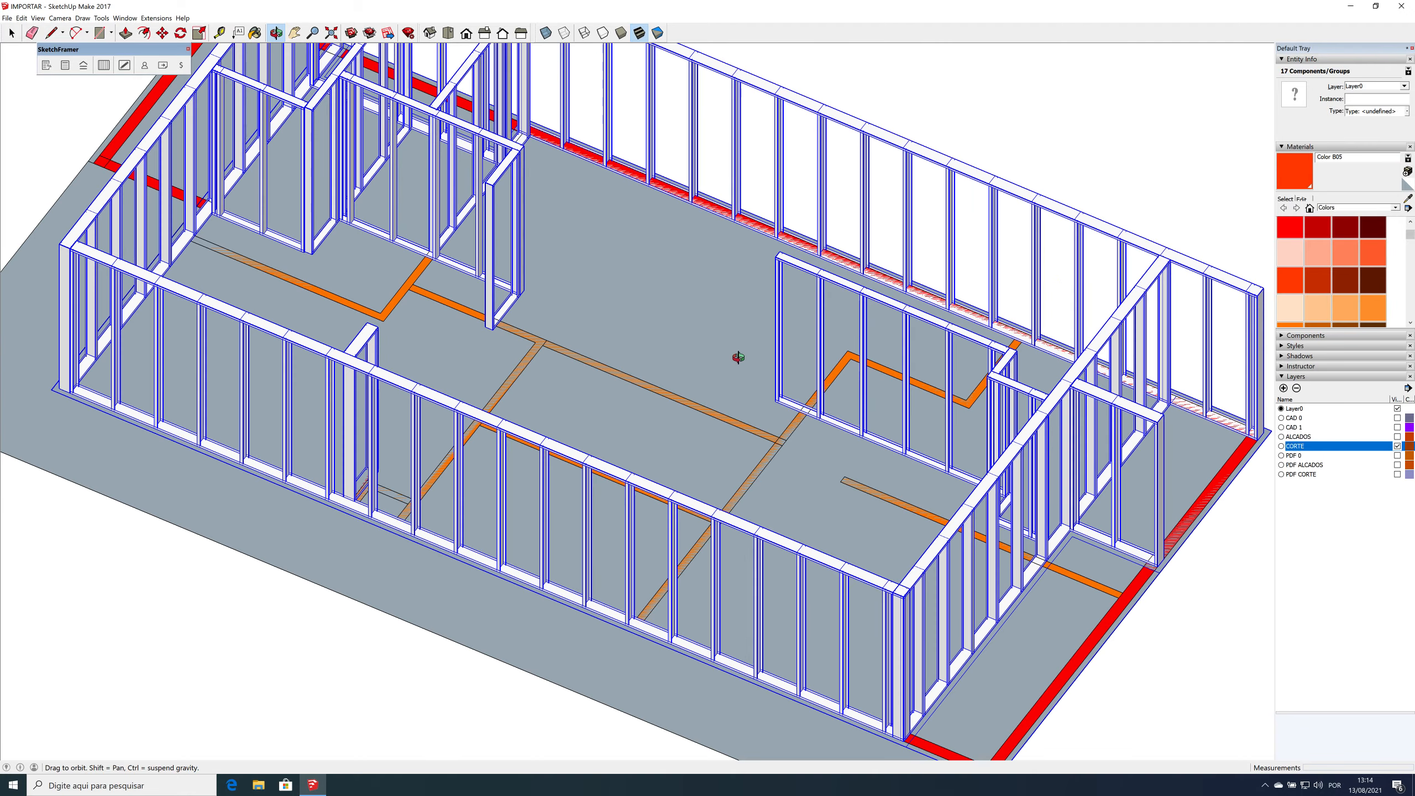
{"action": "scroll", "coordinate": [697, 339], "scroll_direction": "down", "scroll_amount": 3}
{"action": "scroll", "coordinate": [1169, 530], "scroll_direction": "up", "scroll_amount": 5}
{"action": "key", "text": "space"}
{"action": "left_click", "coordinate": [1020, 385]}
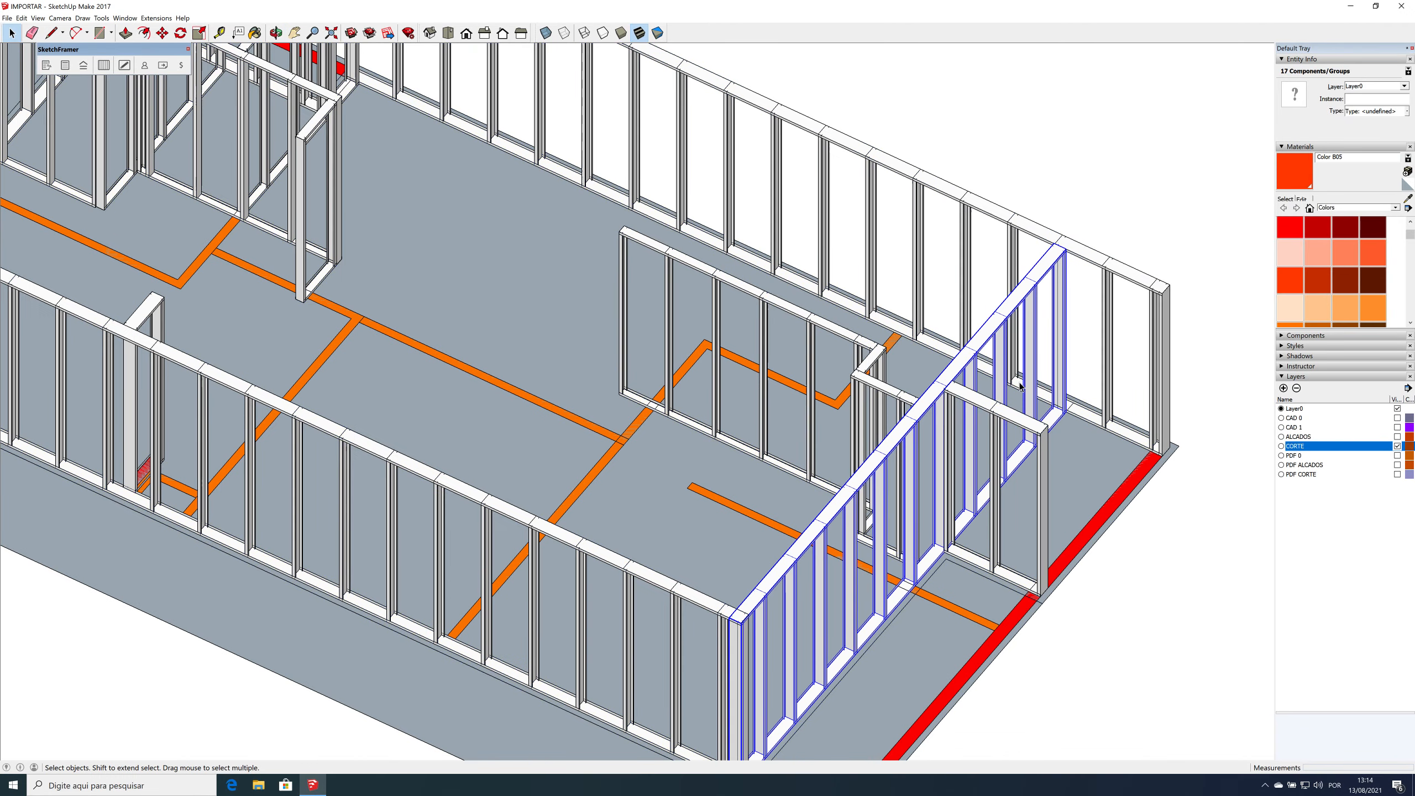
{"action": "scroll", "coordinate": [1019, 385], "scroll_direction": "up", "scroll_amount": 5}
{"action": "key", "text": "m"}
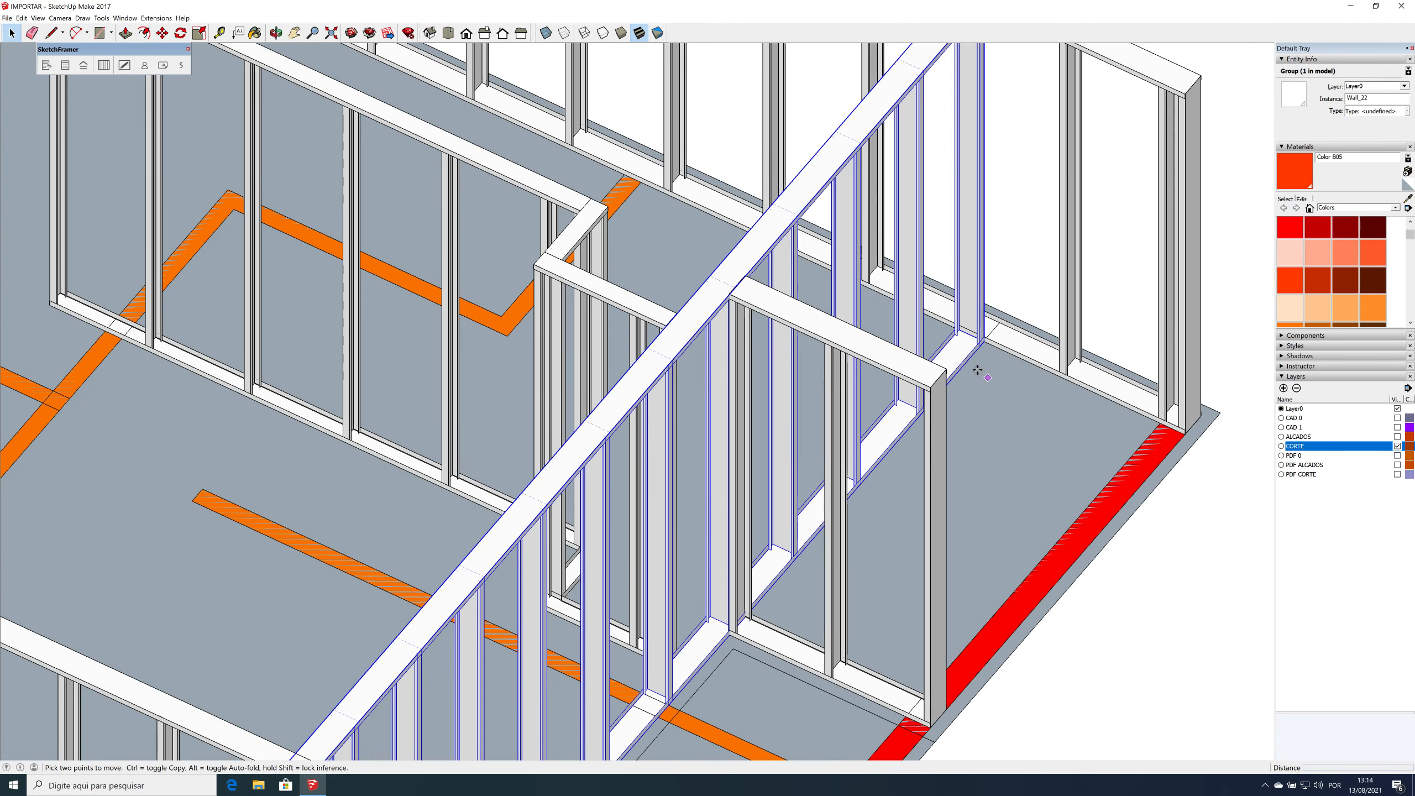
{"action": "left_click", "coordinate": [970, 361]}
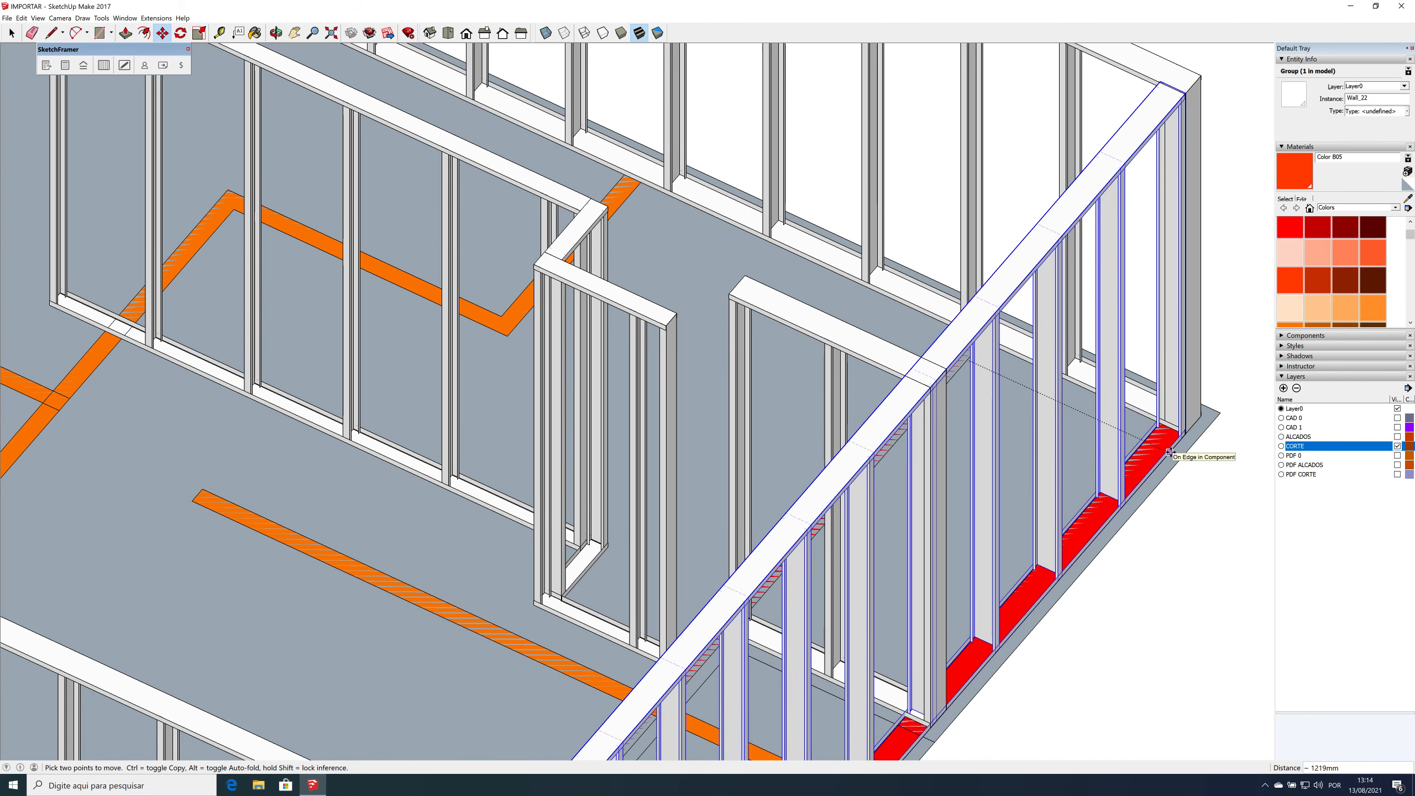
{"action": "scroll", "coordinate": [1171, 451], "scroll_direction": "down", "scroll_amount": 3}
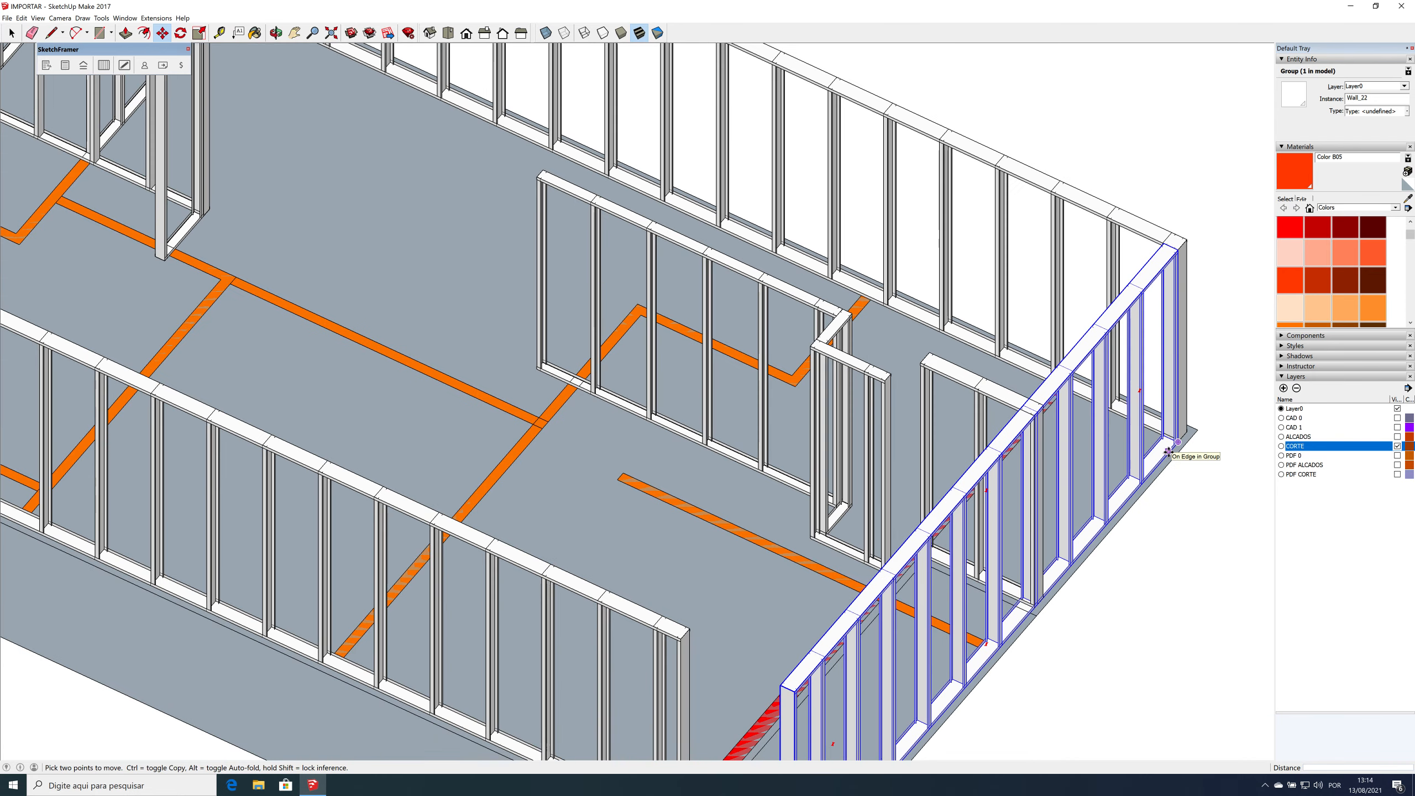
{"action": "scroll", "coordinate": [1169, 451], "scroll_direction": "down", "scroll_amount": 3}
{"action": "key", "text": "space"}
Step: Scale the copied long exterior wall lengthwise until it meets the relocated end wall
{"action": "left_click", "coordinate": [869, 608]}
{"action": "key", "text": "s"}
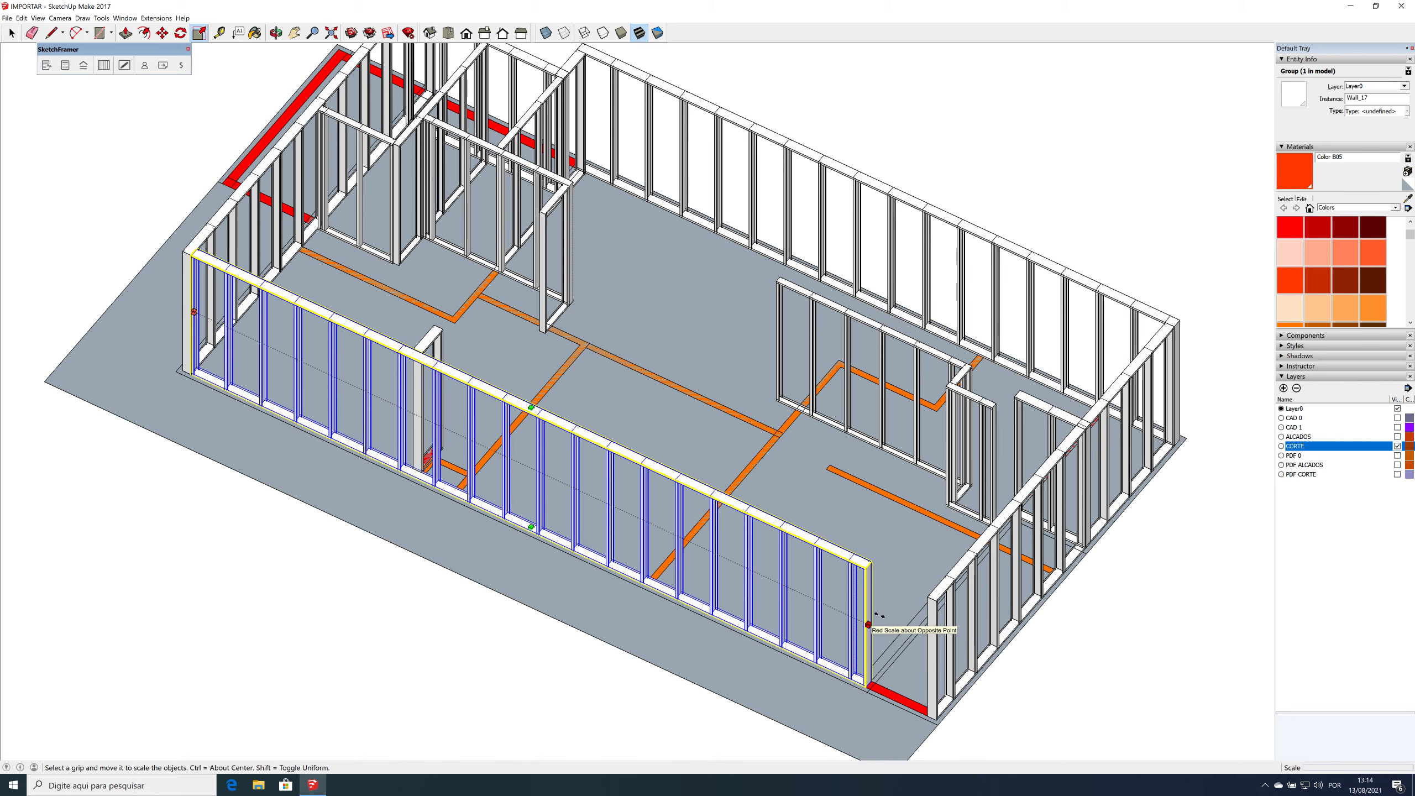
{"action": "left_click_drag", "start_coordinate": [871, 622], "coordinate": [923, 595]}
{"action": "left_click", "coordinate": [926, 595]}
{"action": "key", "text": "space"}
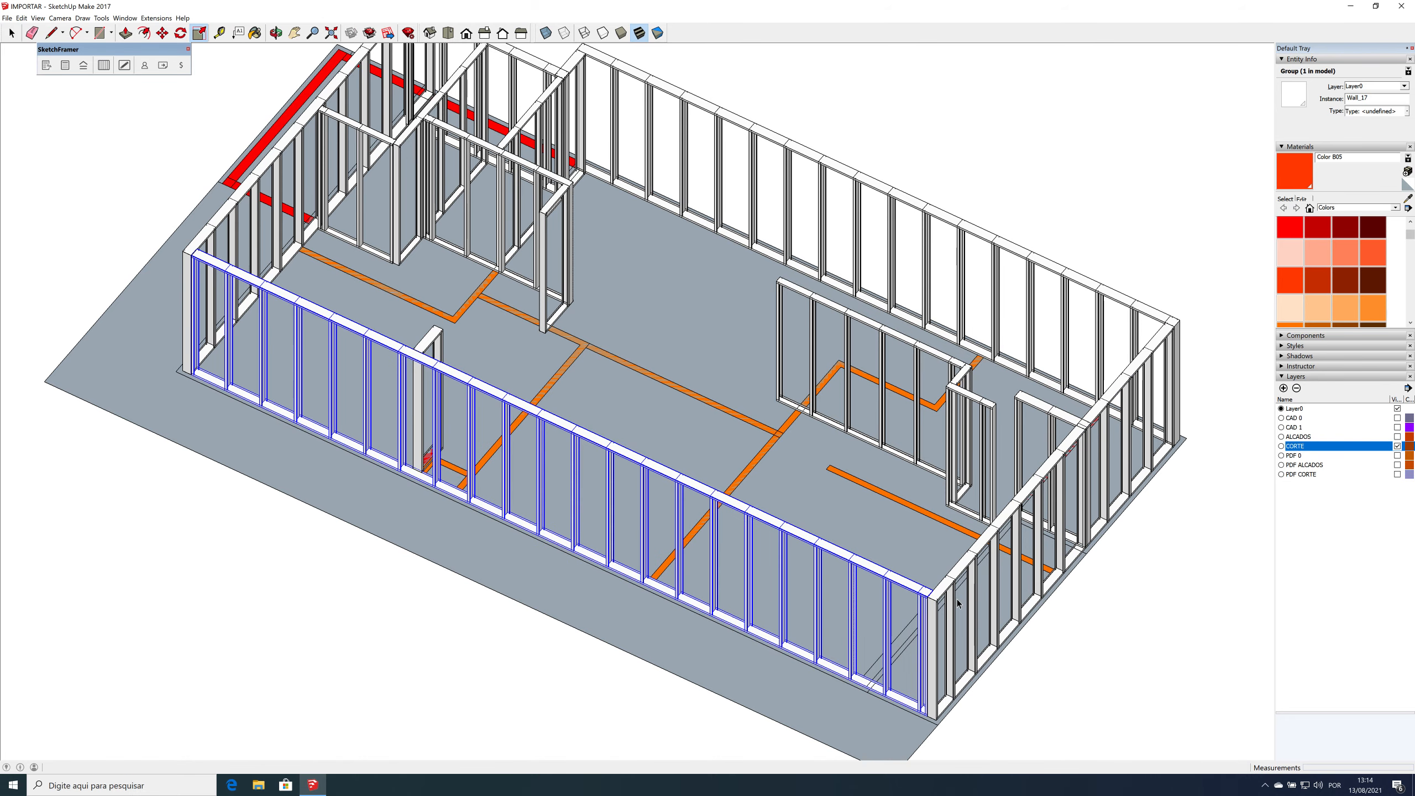
Step: Delete the overlapping old plan component beneath the copied wall frame
{"action": "scroll", "coordinate": [957, 599], "scroll_direction": "down", "scroll_amount": 3}
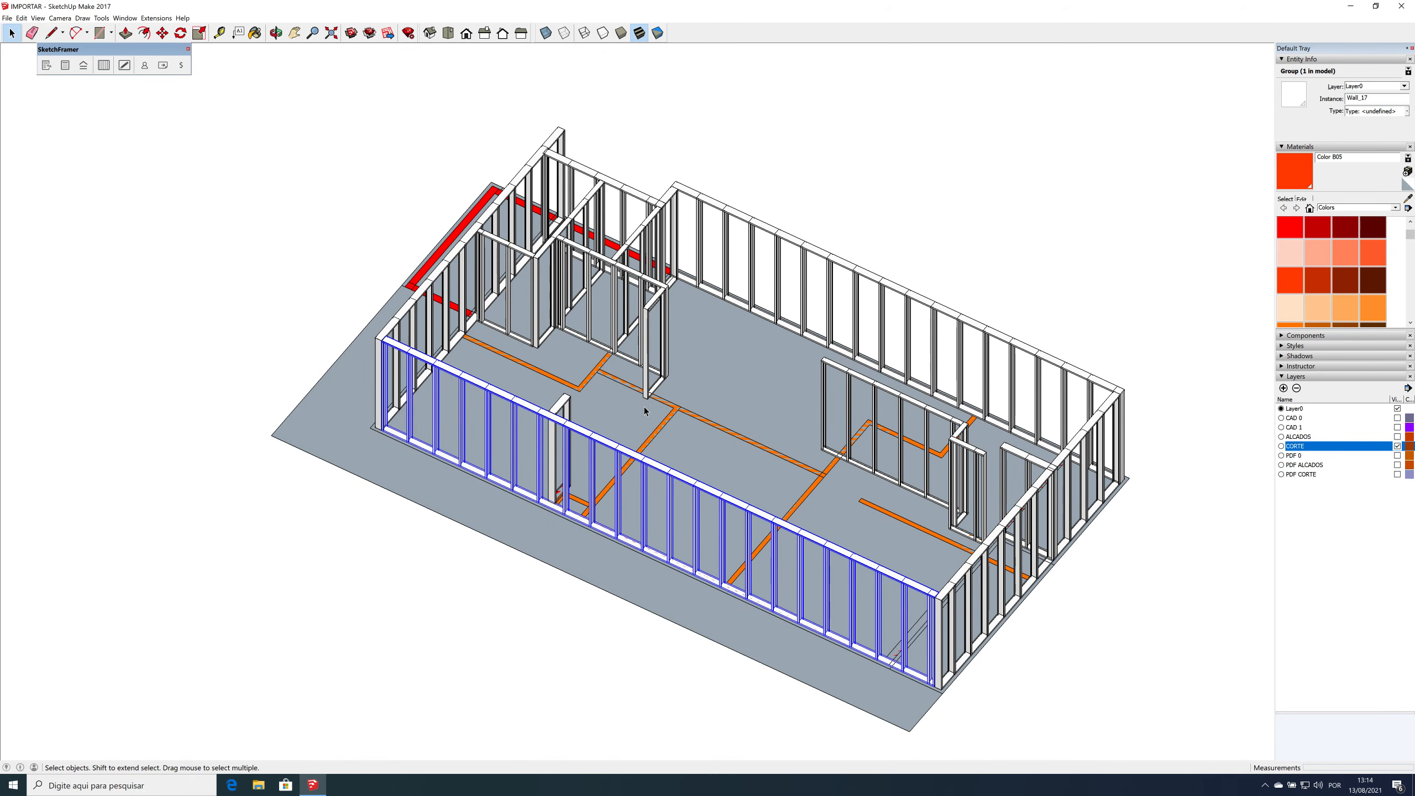
{"action": "middle_click_drag", "start_coordinate": [887, 453], "coordinate": [1003, 357]}
{"action": "left_click", "coordinate": [1001, 339]}
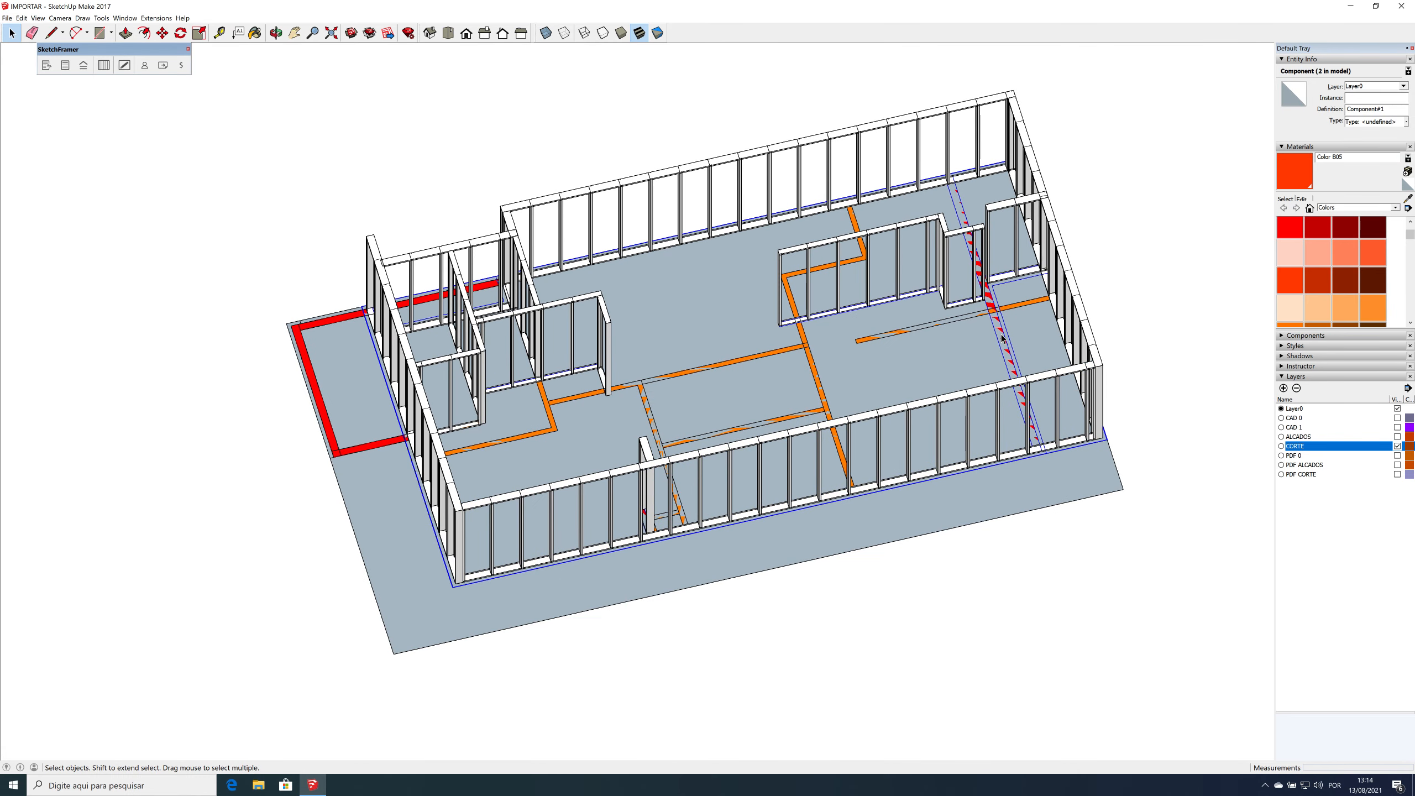
{"action": "key", "text": "Delete"}
Step: Copy the opposite end wall outward onto the red strip along the projecting room's outer edge
{"action": "middle_click_drag", "start_coordinate": [1002, 334], "coordinate": [811, 379]}
{"action": "left_click", "coordinate": [406, 366]}
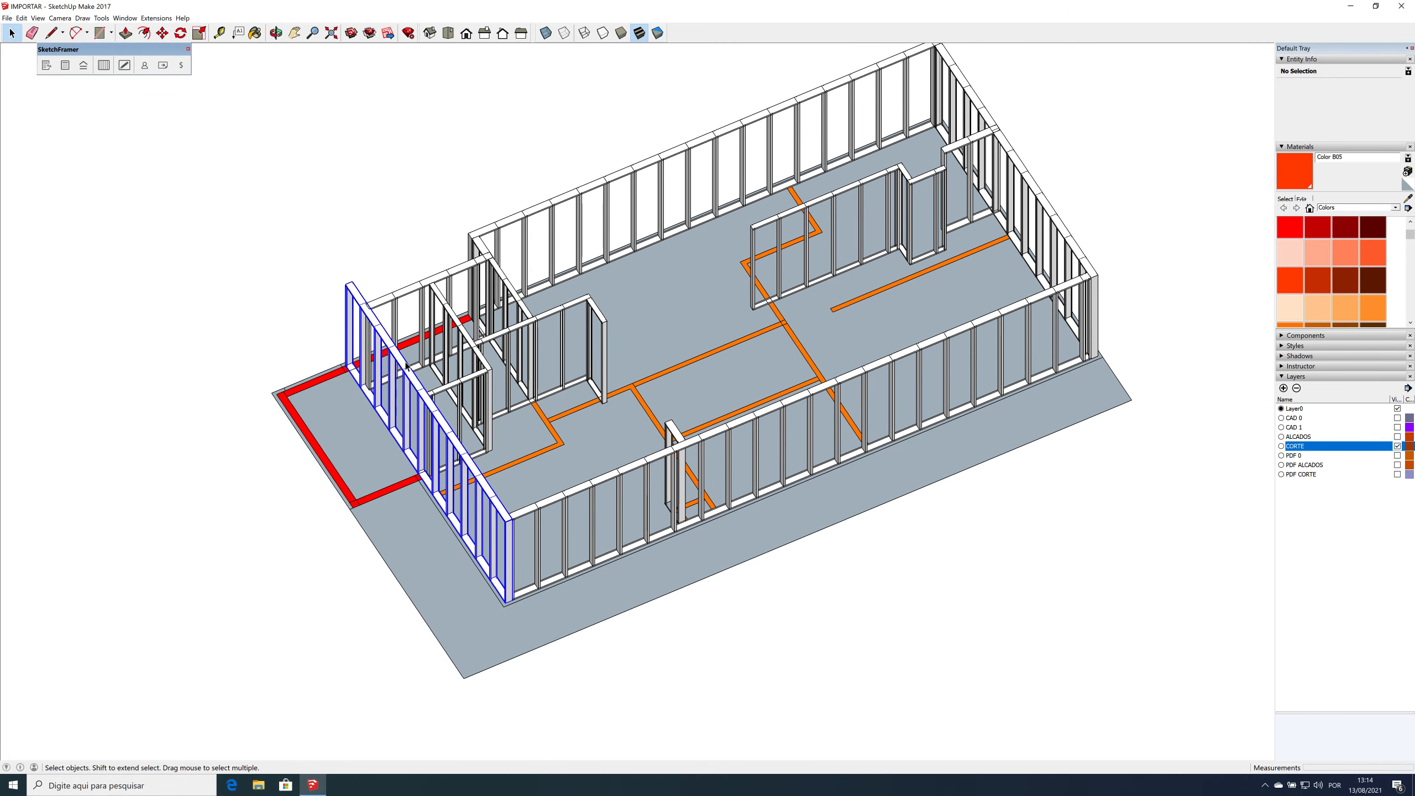
{"action": "scroll", "coordinate": [345, 388], "scroll_direction": "up", "scroll_amount": 5}
{"action": "scroll", "coordinate": [388, 442], "scroll_direction": "up", "scroll_amount": 4}
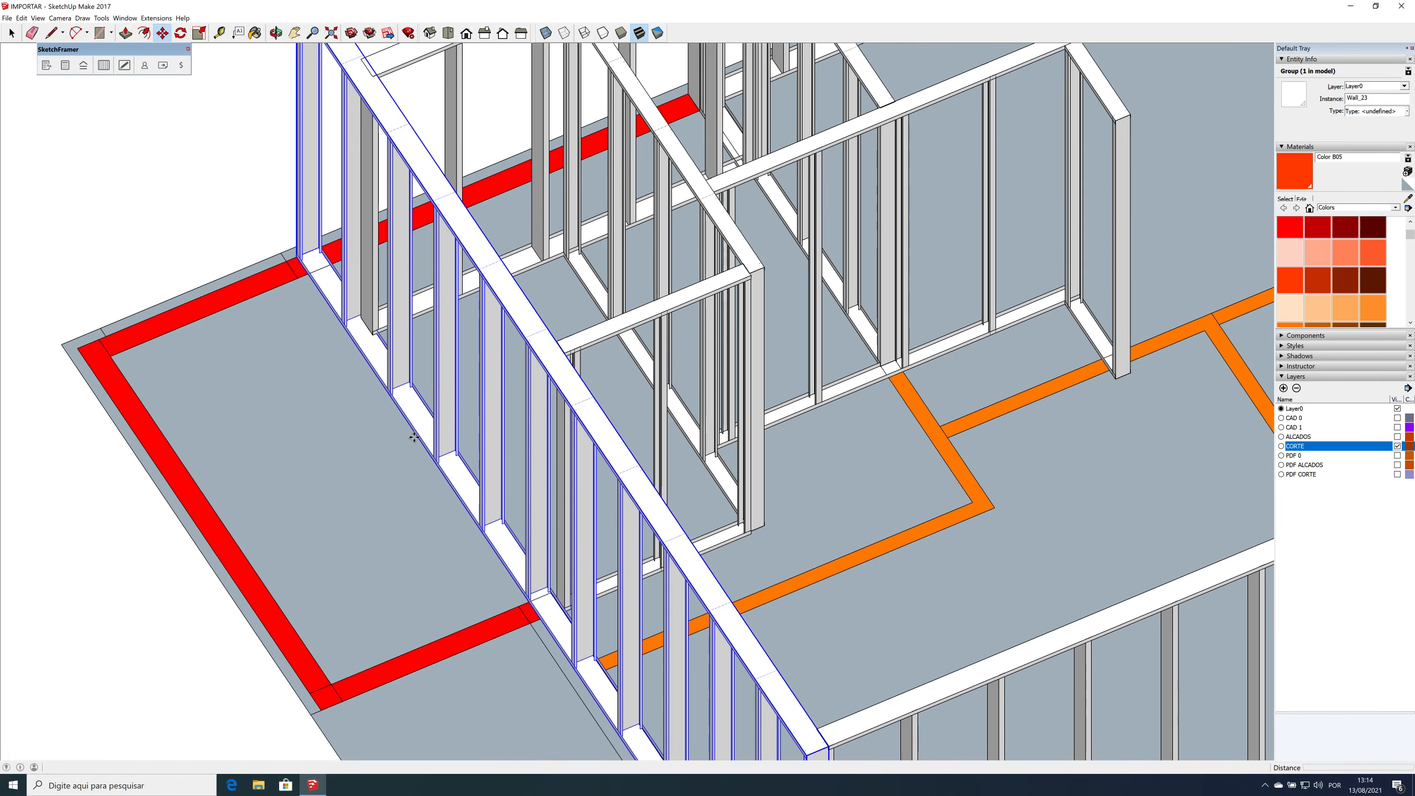
{"action": "key", "text": "m"}
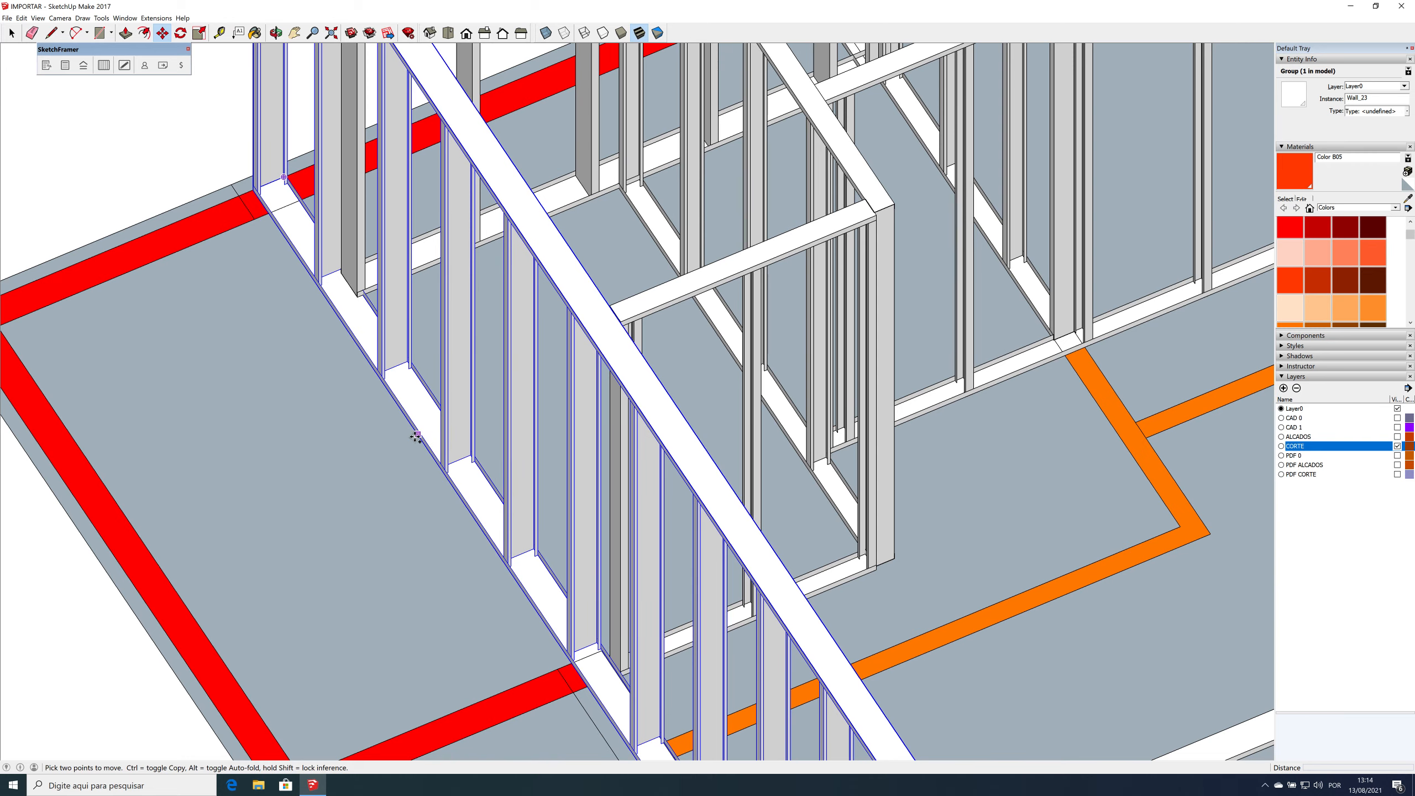
{"action": "left_click", "coordinate": [416, 436]}
{"action": "scroll", "coordinate": [416, 436], "scroll_direction": "down", "scroll_amount": 6}
{"action": "key", "text": "ctrl"}
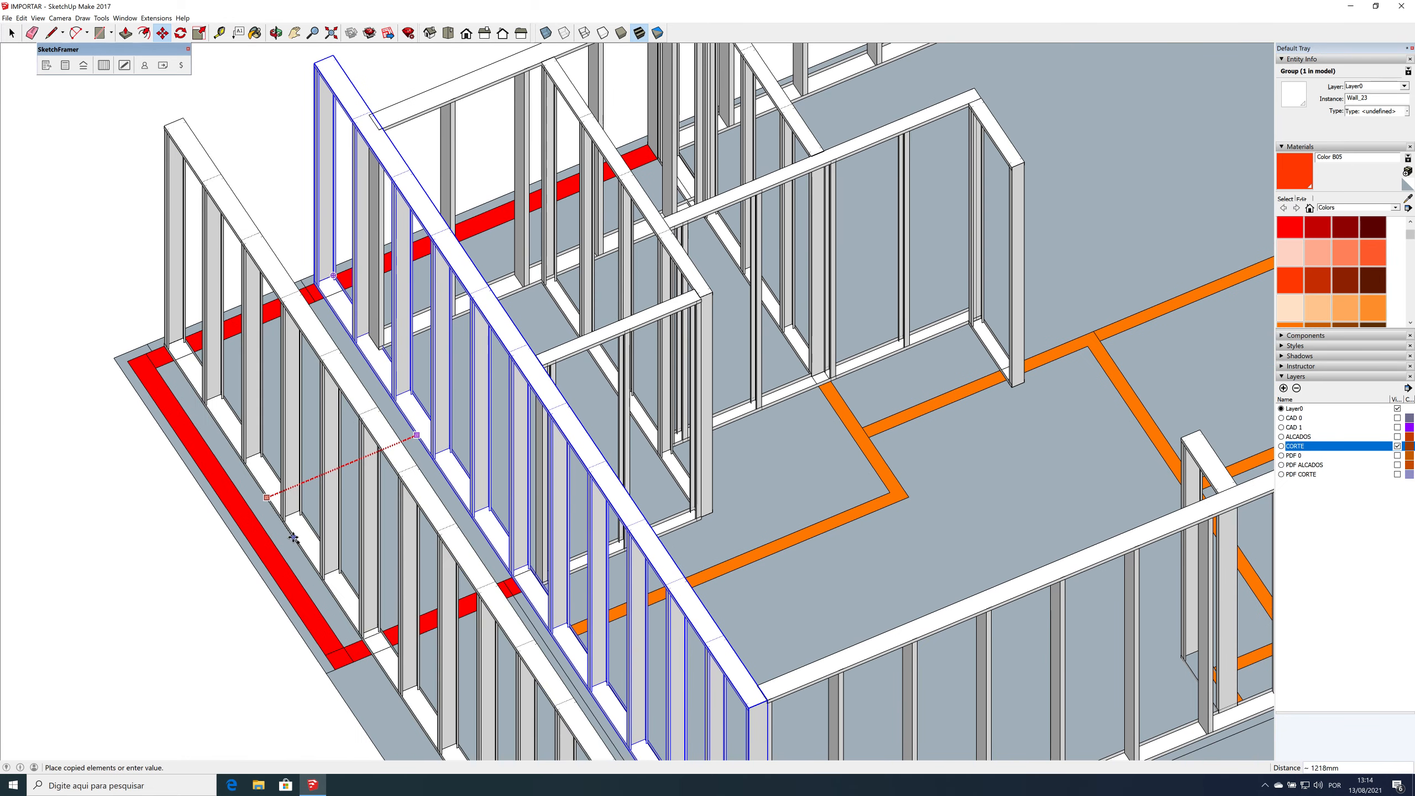
{"action": "left_click", "coordinate": [252, 546]}
{"action": "scroll", "coordinate": [884, 442], "scroll_direction": "down", "scroll_amount": 5}
{"action": "key", "text": "space"}
Step: Lock the floor plan components under both the copied and the original wall frames
{"action": "left_click", "coordinate": [883, 442]}
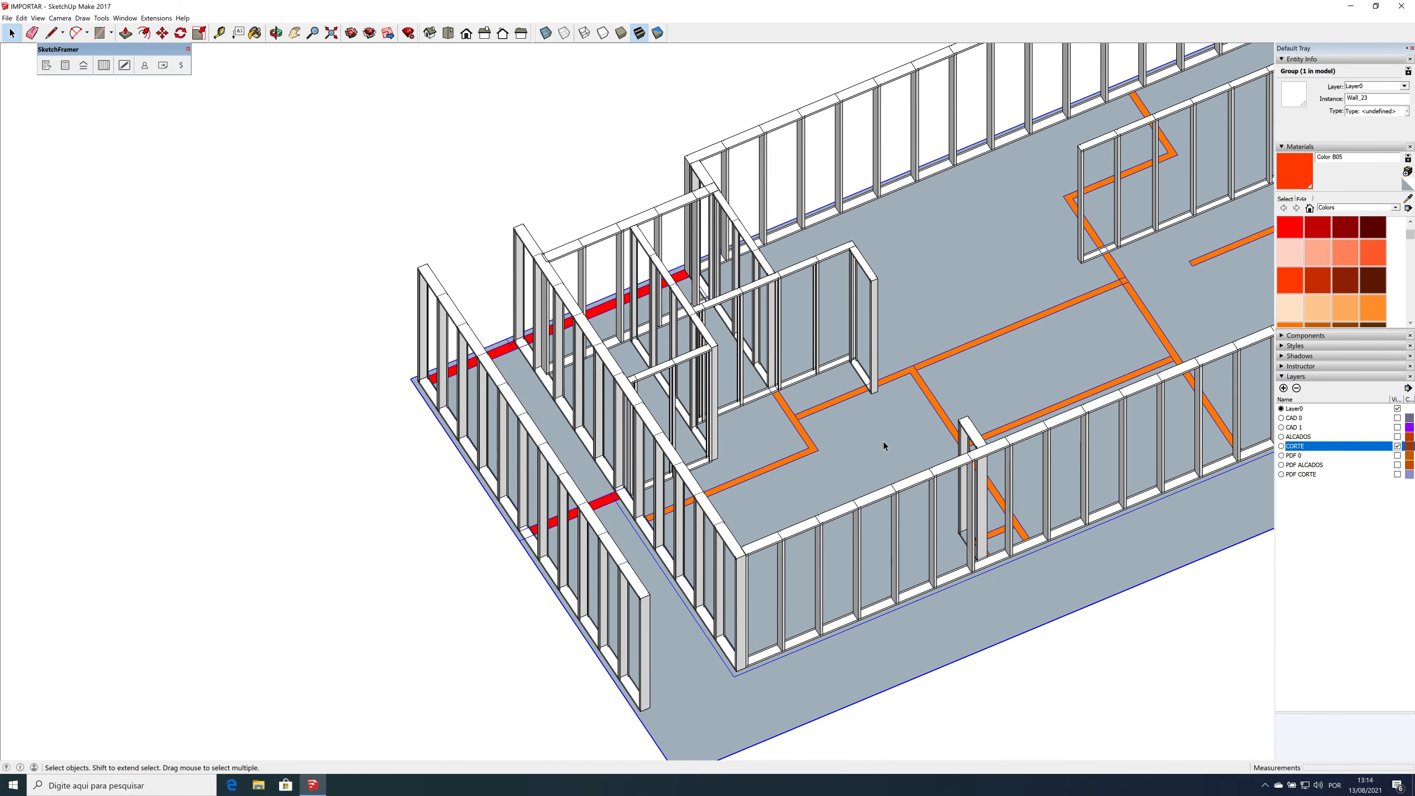
{"action": "right_click", "coordinate": [884, 442]}
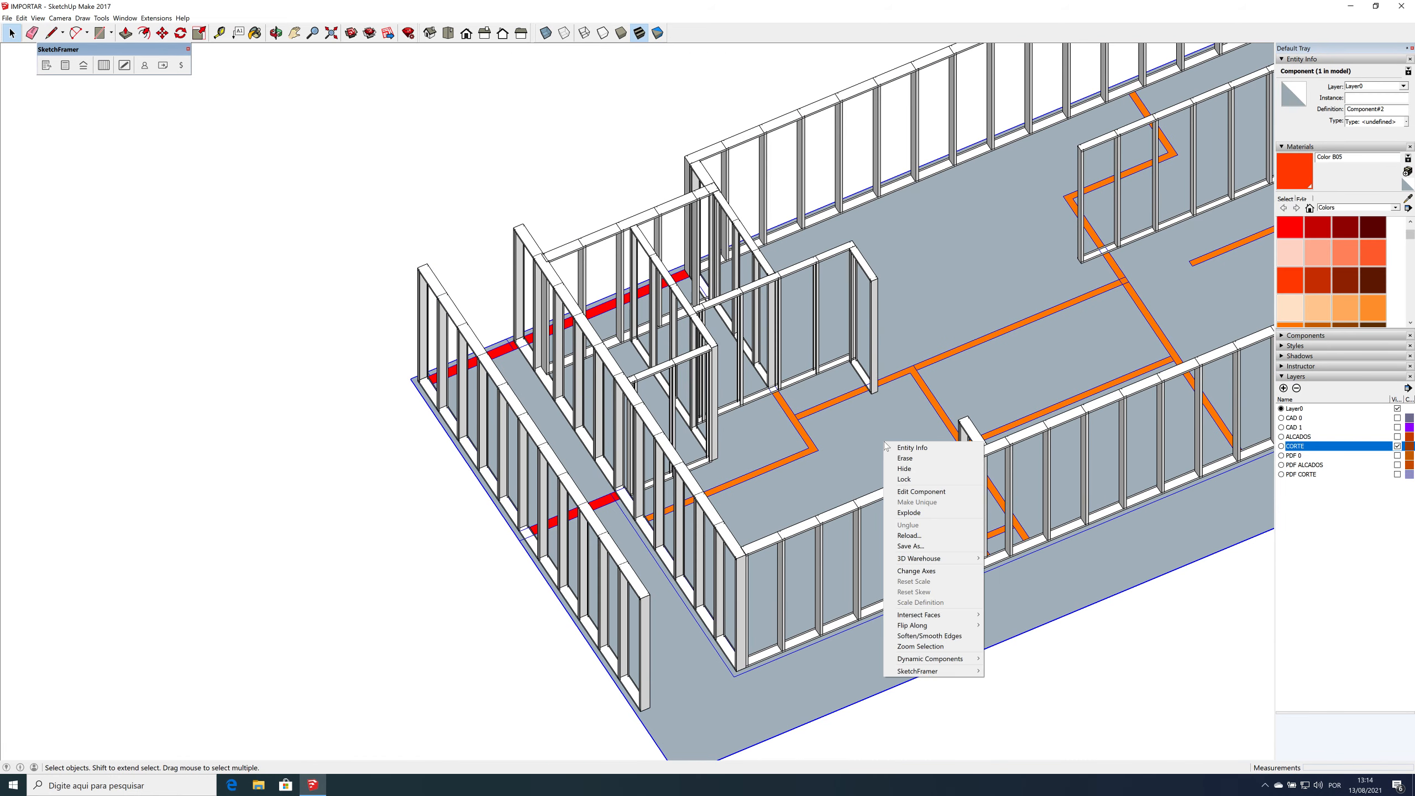
{"action": "left_click", "coordinate": [917, 478]}
{"action": "scroll", "coordinate": [1003, 330], "scroll_direction": "down", "scroll_amount": 8}
{"action": "right_click", "coordinate": [431, 571]}
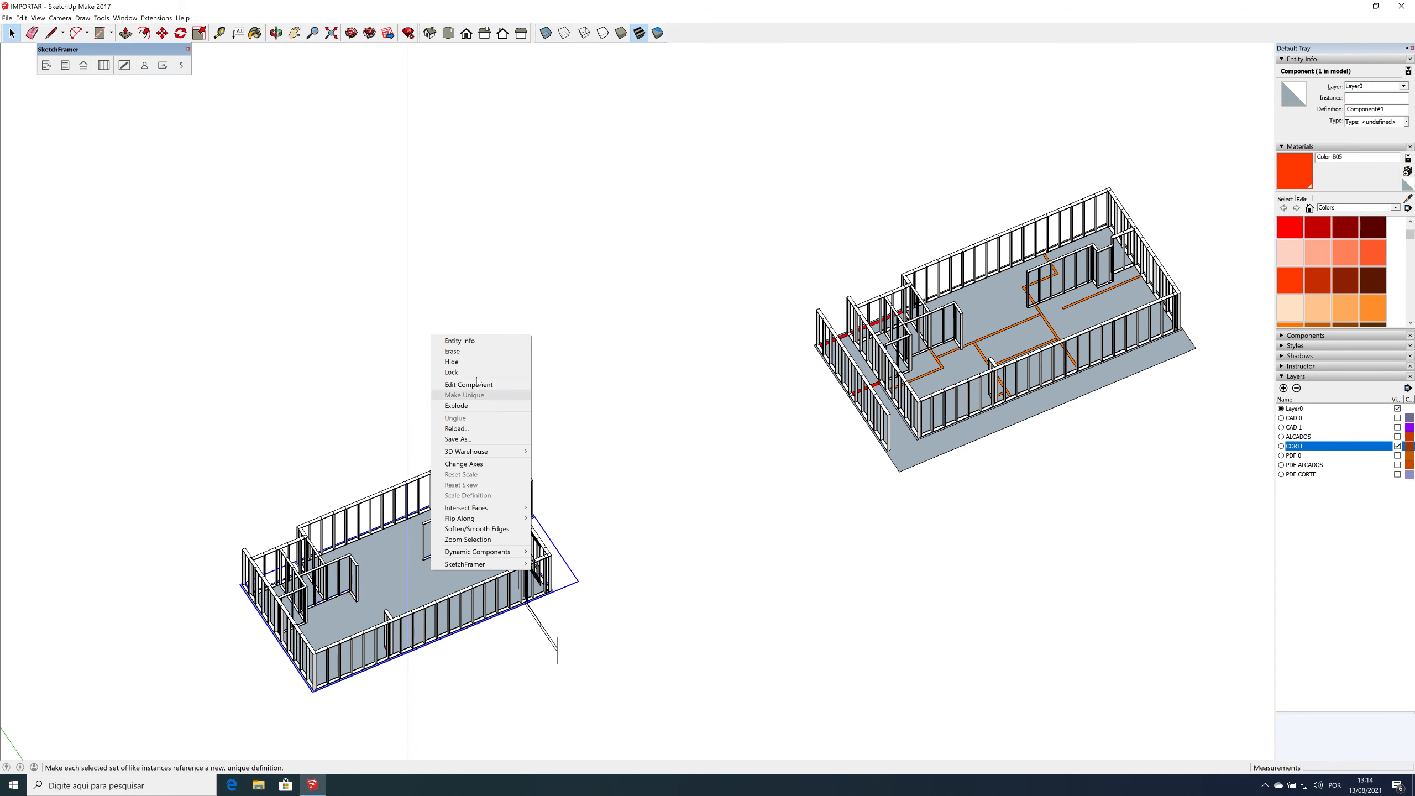
{"action": "left_click", "coordinate": [475, 372]}
Step: Move the short wall behind the projecting room along the green and red axes to the room's front red strip
{"action": "scroll", "coordinate": [1023, 322], "scroll_direction": "up", "scroll_amount": 5}
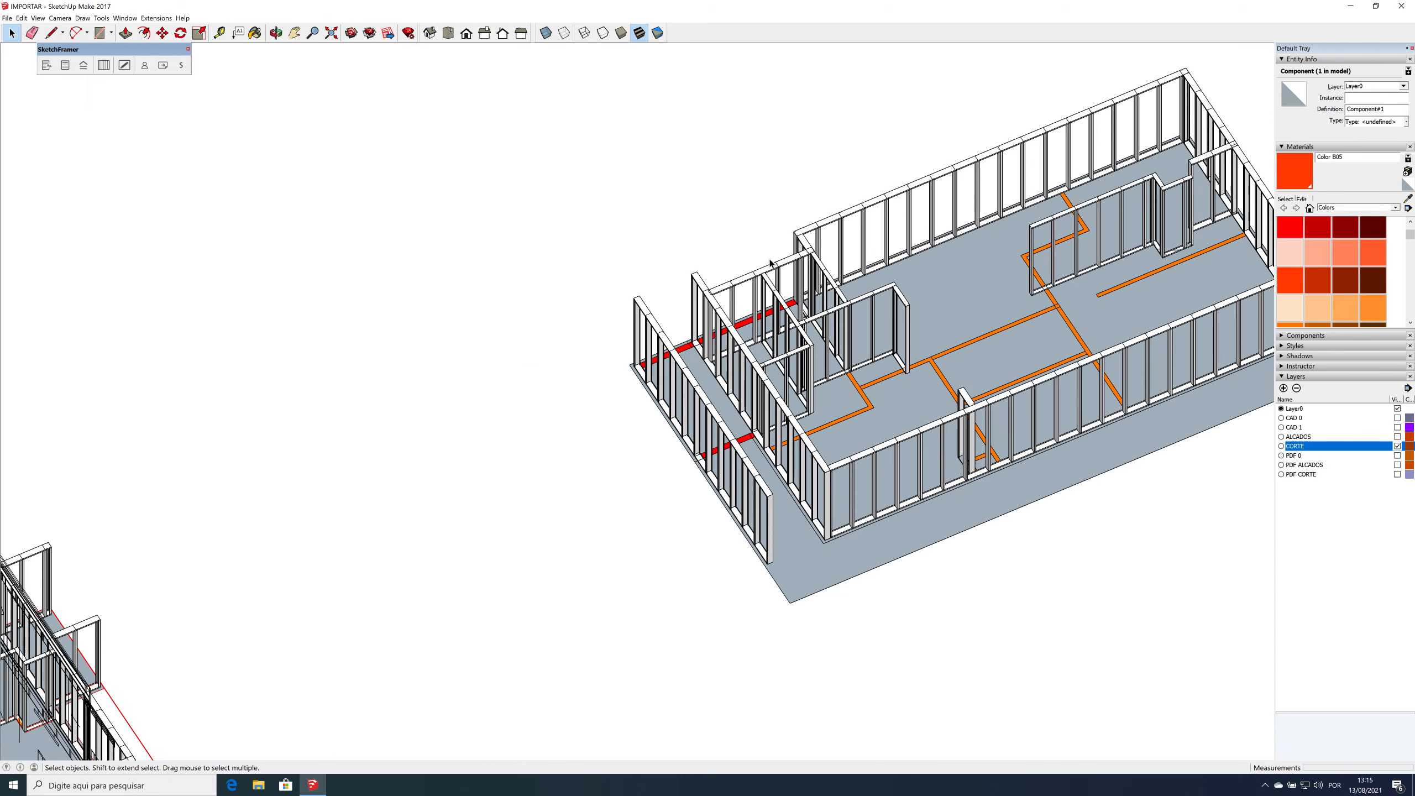
{"action": "left_click", "coordinate": [777, 271]}
{"action": "scroll", "coordinate": [777, 271], "scroll_direction": "up", "scroll_amount": 2}
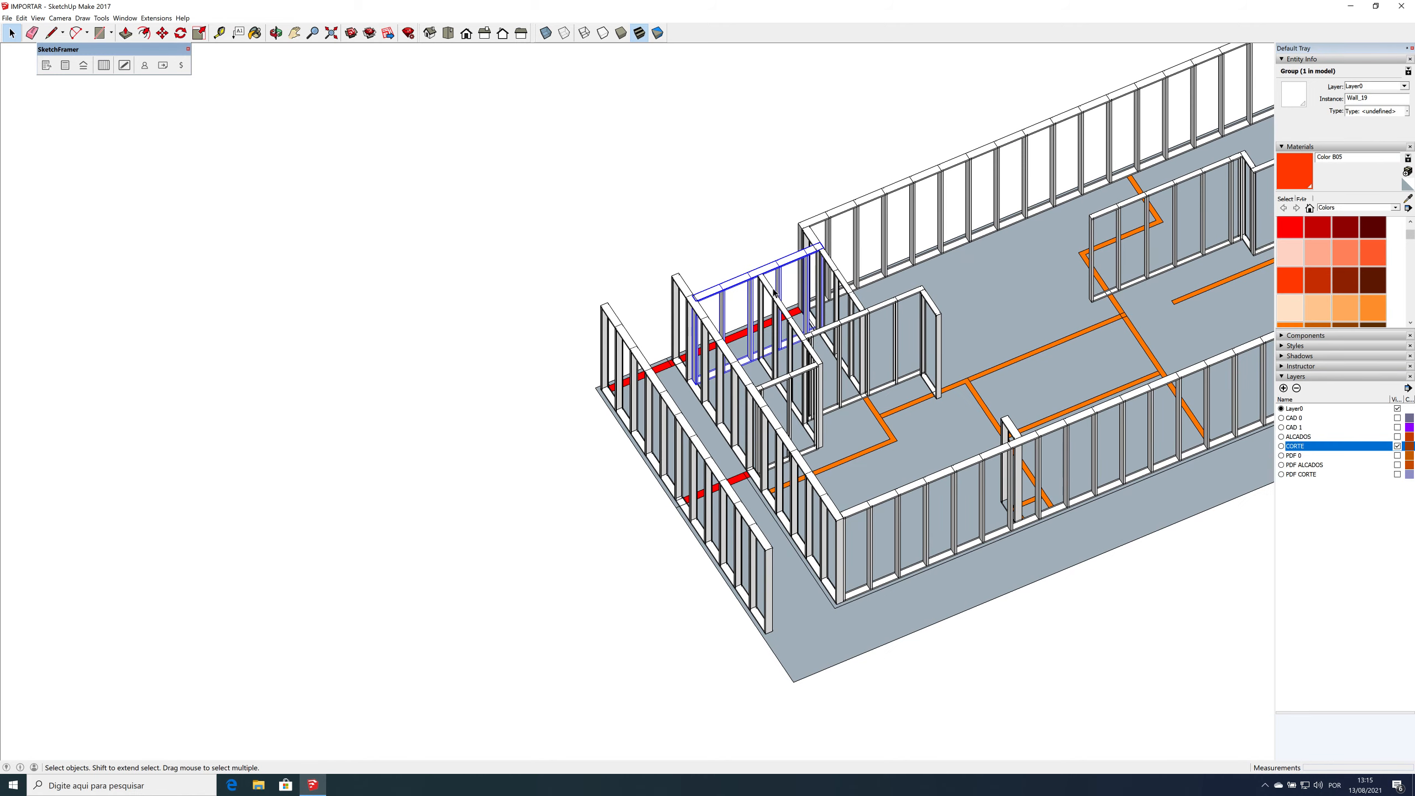
{"action": "key", "text": "m"}
{"action": "left_click", "coordinate": [849, 466]}
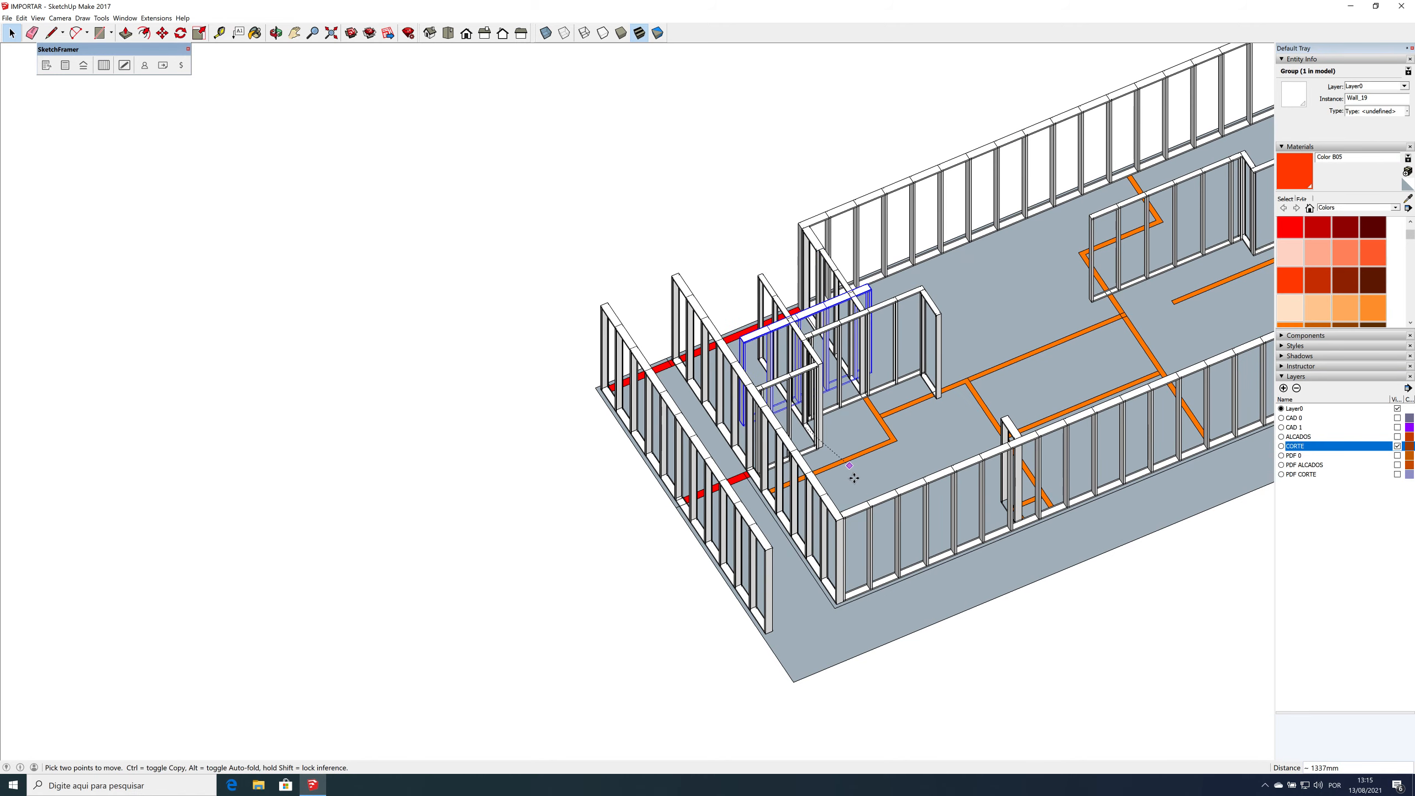
{"action": "key", "text": "Left"}
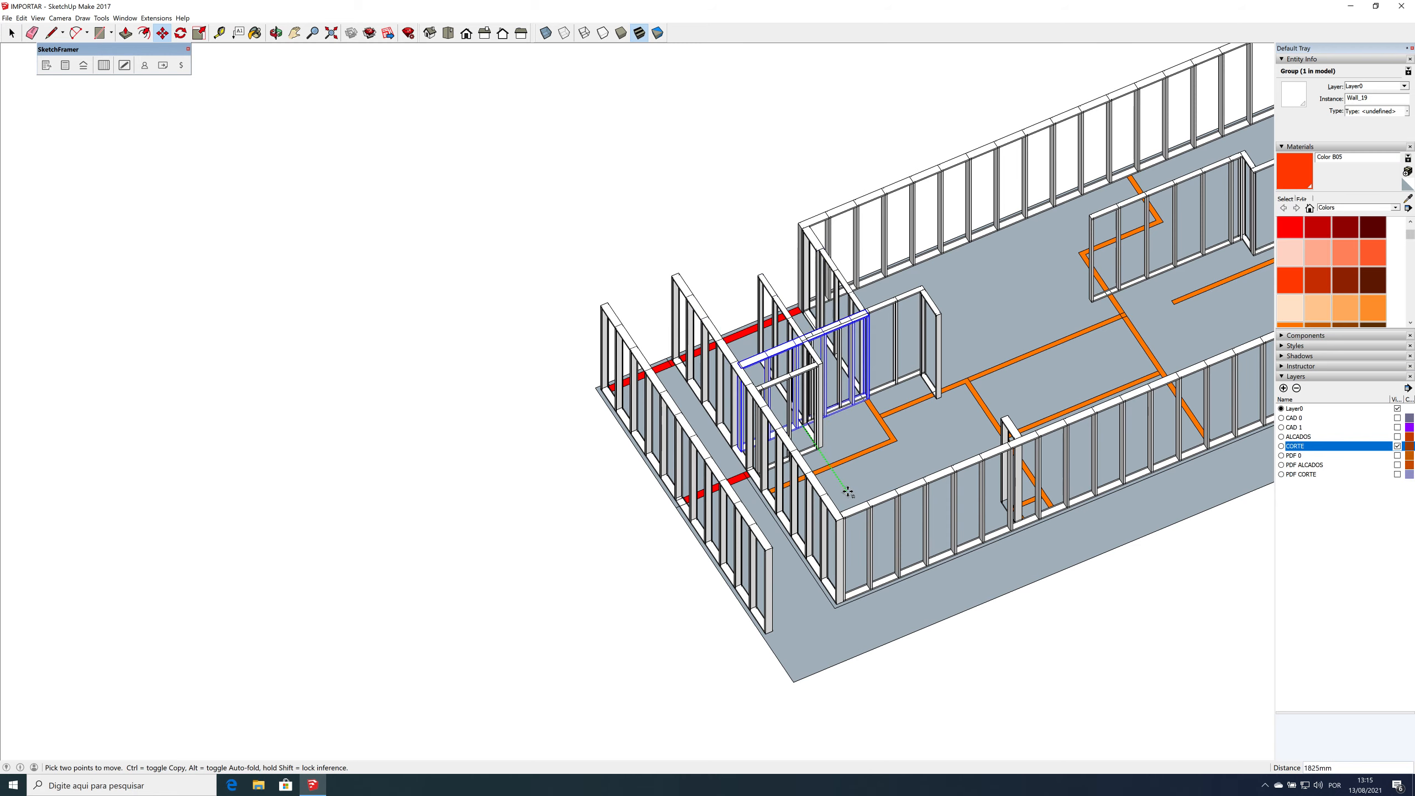
{"action": "left_click", "coordinate": [860, 442]}
{"action": "left_click", "coordinate": [860, 443]}
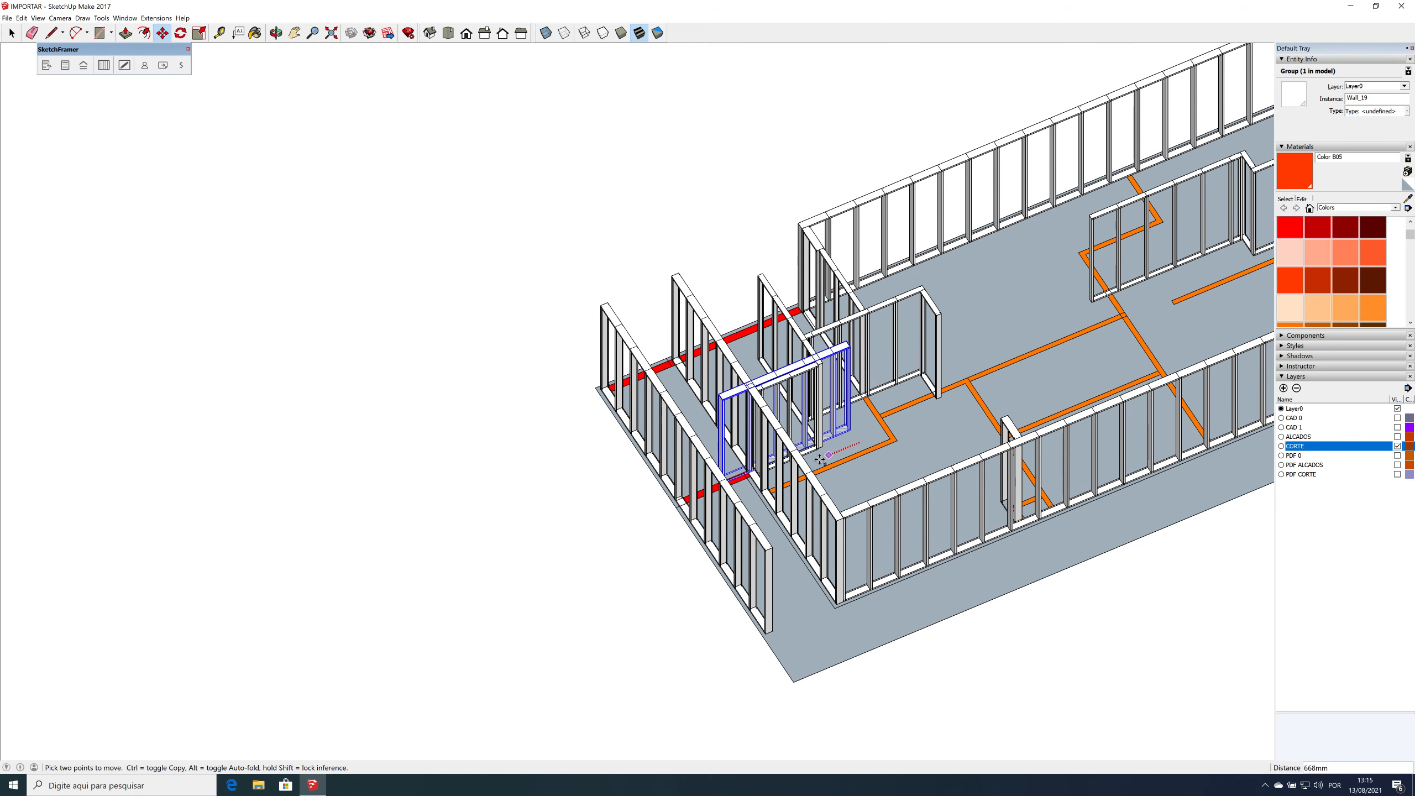
{"action": "key", "text": "space"}
Step: Scale the copied outer end wall down lengthwise to end at the projecting room's front corner
{"action": "left_click", "coordinate": [768, 569]}
{"action": "key", "text": "s"}
{"action": "left_click", "coordinate": [770, 591]}
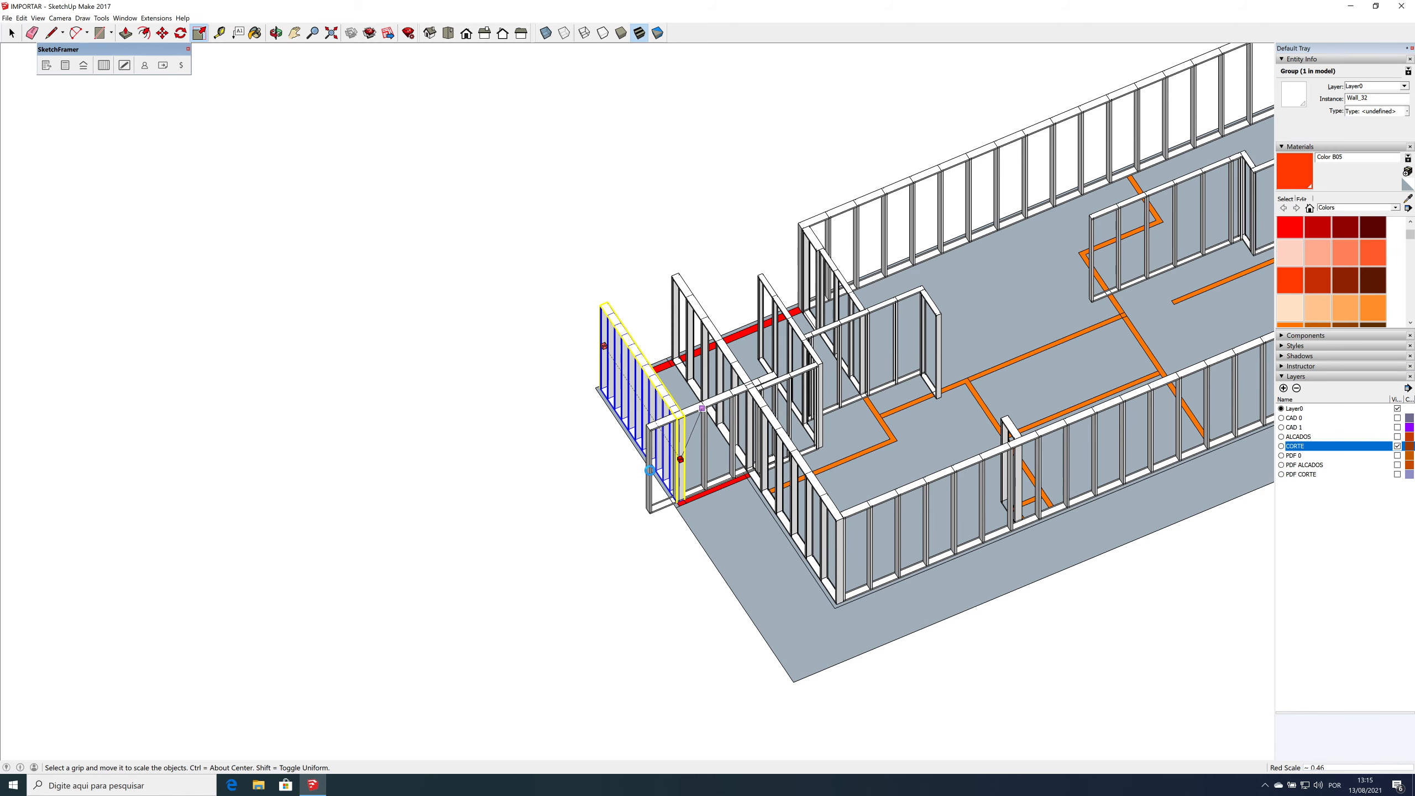
{"action": "left_click", "coordinate": [650, 470]}
Step: Shorten the relocated short wall to the outer wall's corner and move it about 95 mm along the green axis onto the red strip
{"action": "scroll", "coordinate": [650, 471], "scroll_direction": "up", "scroll_amount": 1}
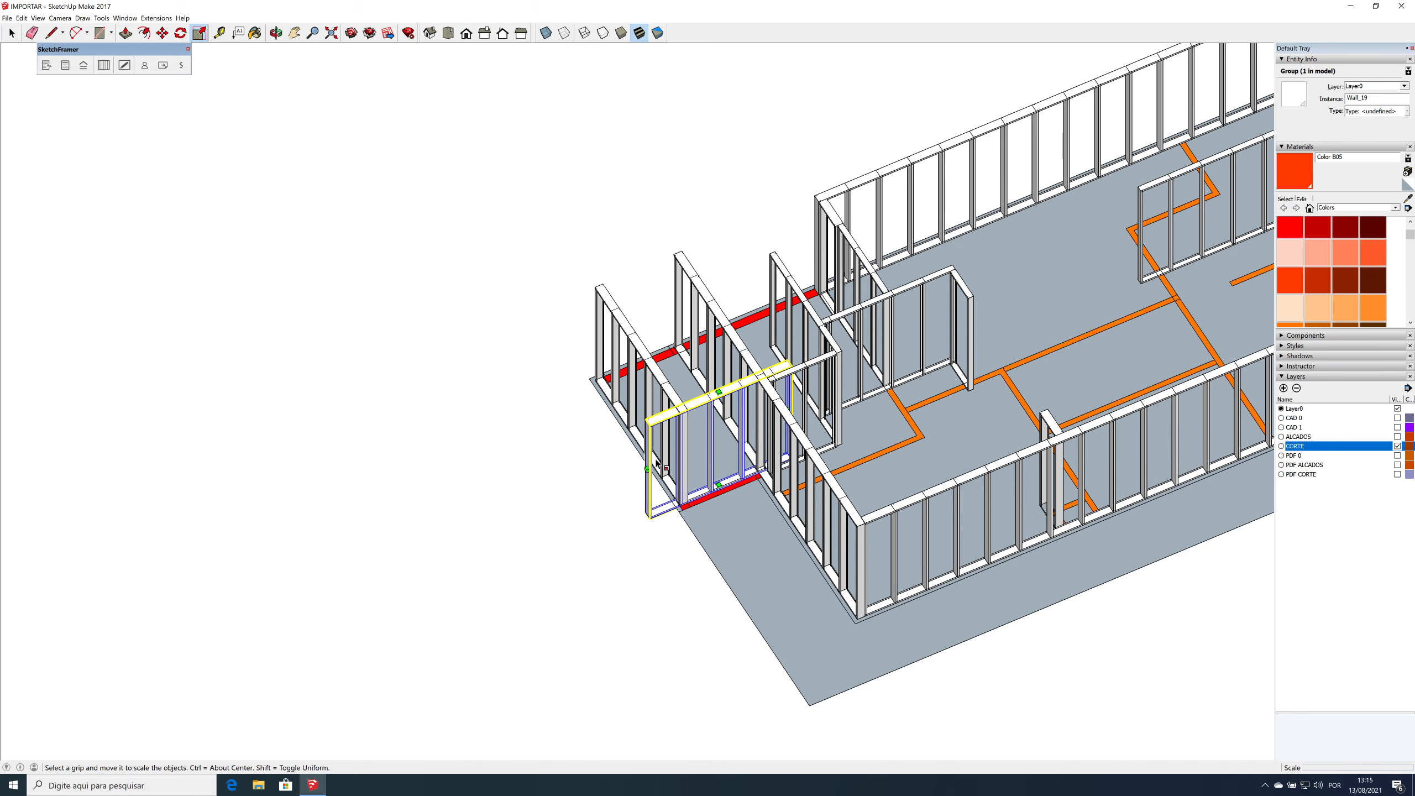
{"action": "left_click_drag", "start_coordinate": [649, 470], "coordinate": [681, 506]}
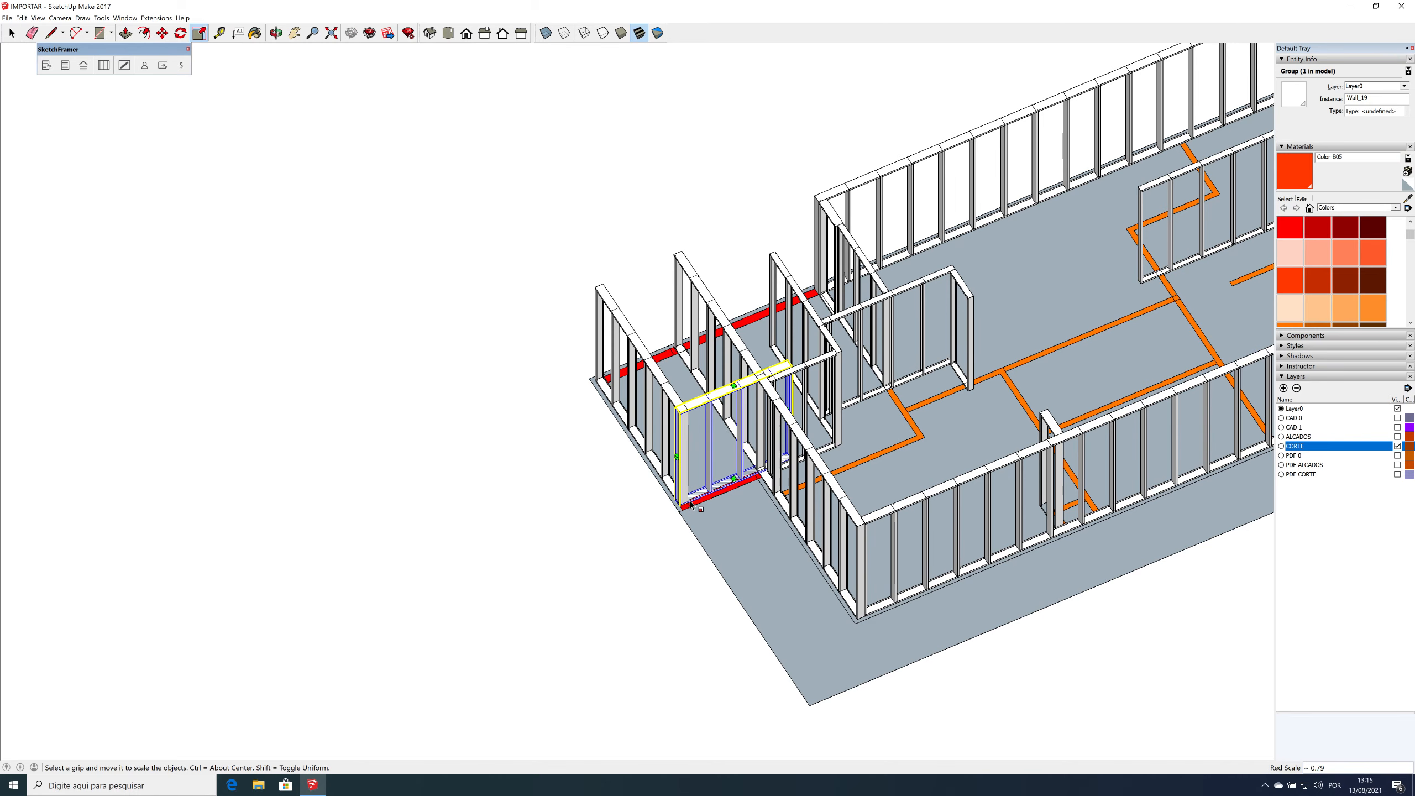
{"action": "scroll", "coordinate": [691, 501], "scroll_direction": "up", "scroll_amount": 3}
{"action": "scroll", "coordinate": [693, 503], "scroll_direction": "up", "scroll_amount": 6}
{"action": "key", "text": "m"}
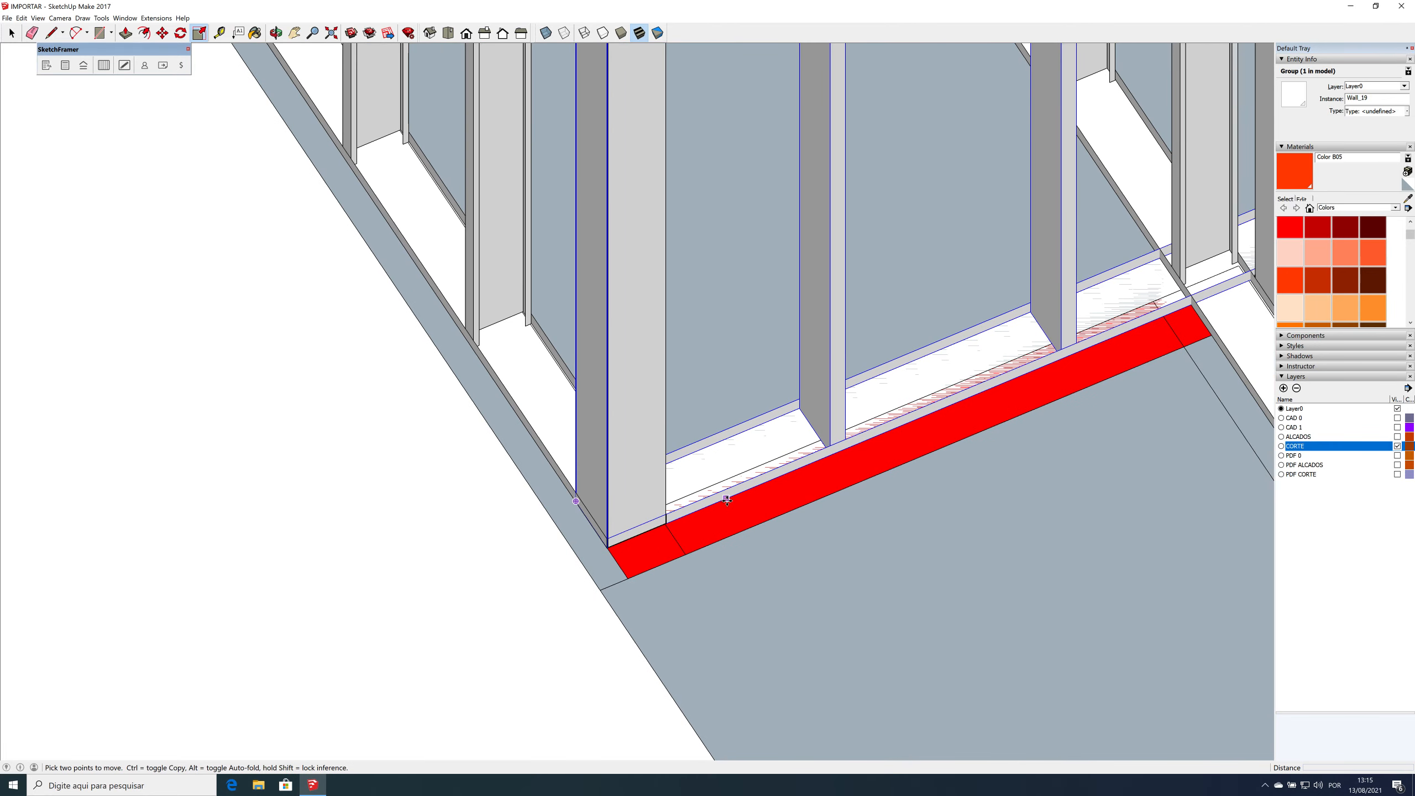
{"action": "left_click", "coordinate": [731, 510]}
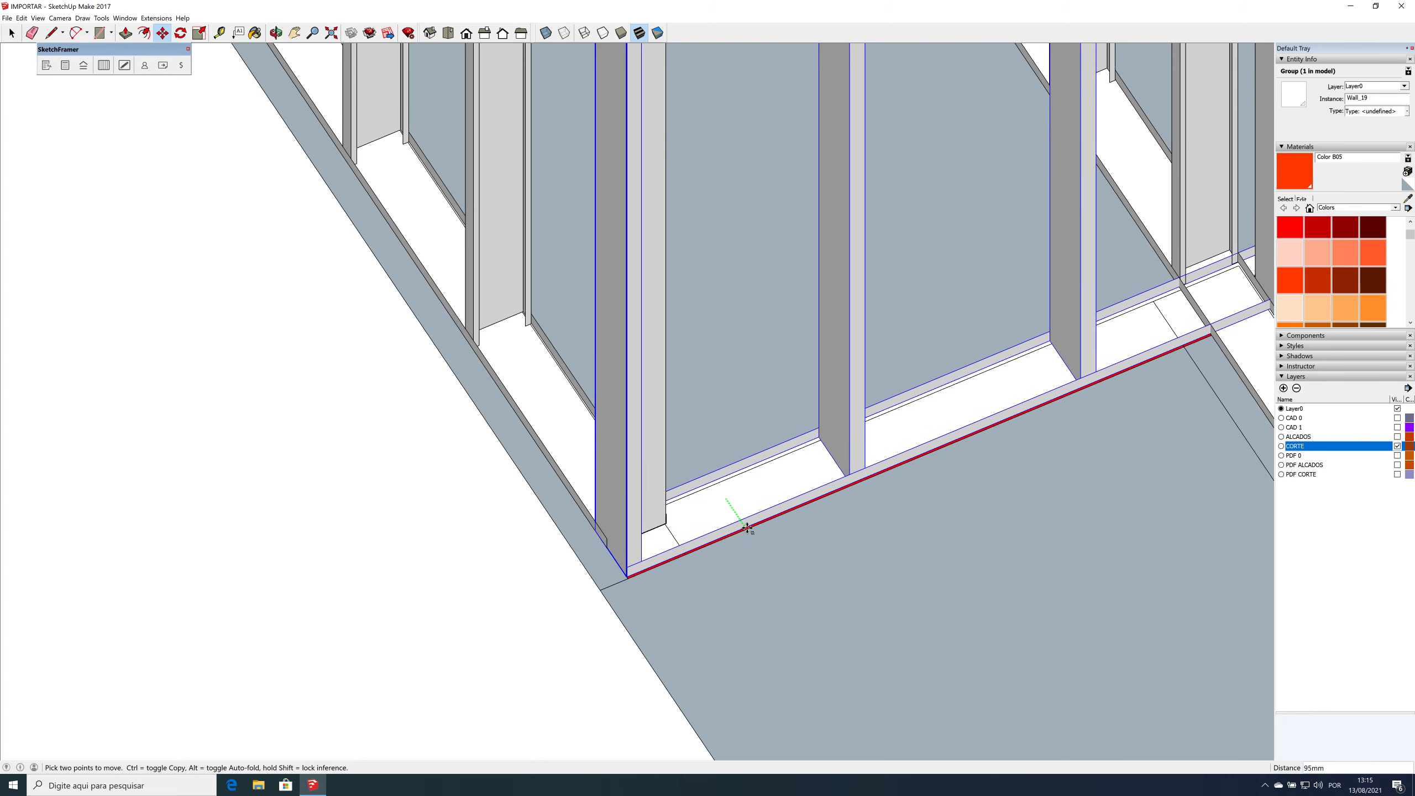
{"action": "scroll", "coordinate": [748, 528], "scroll_direction": "down", "scroll_amount": 1}
{"action": "scroll", "coordinate": [748, 528], "scroll_direction": "down", "scroll_amount": 6}
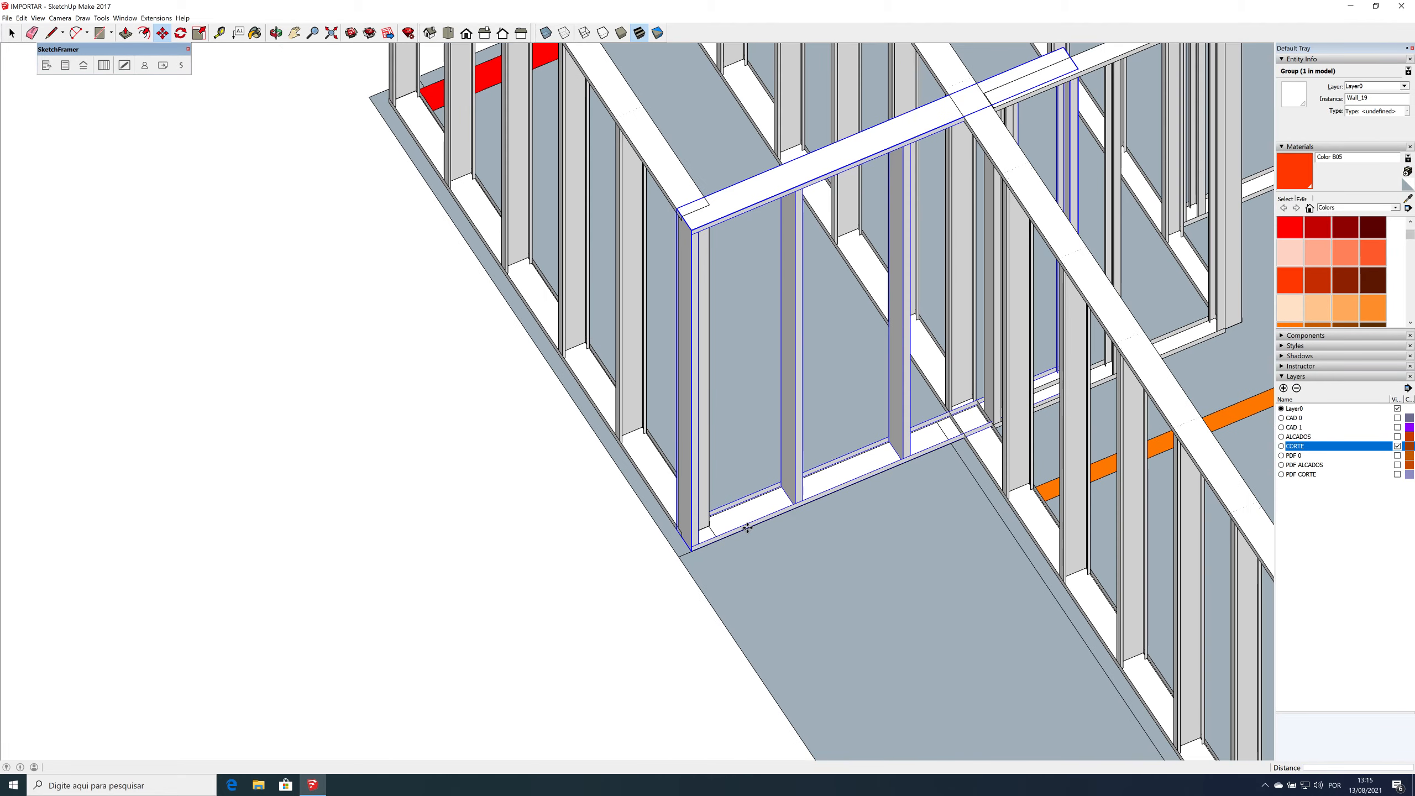
Step: Shorten the long wall back to the projecting room's short wall, and extend the rear outer wall along the red strip to the end corner
{"action": "key", "text": "s"}
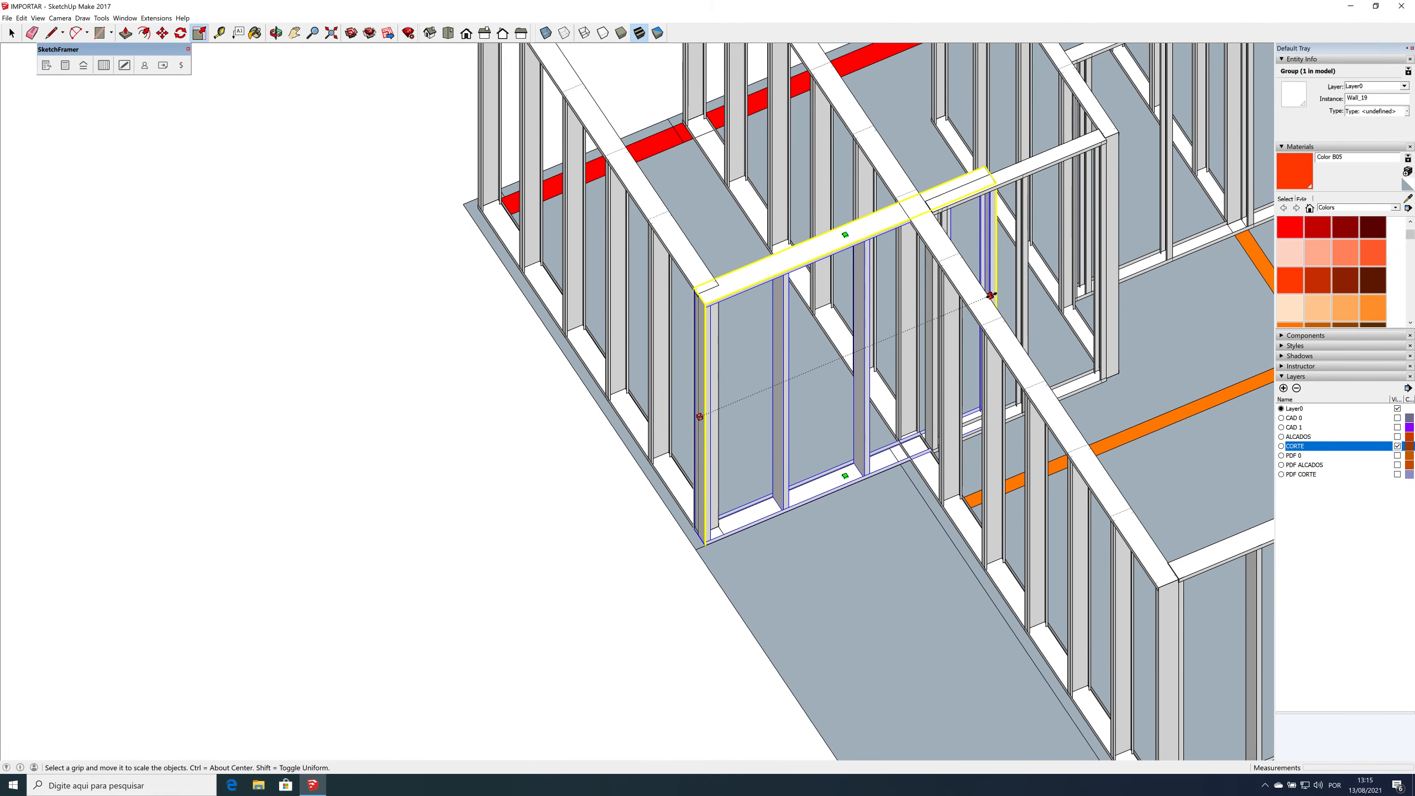
{"action": "key", "text": "space"}
{"action": "scroll", "coordinate": [857, 196], "scroll_direction": "down", "scroll_amount": 3}
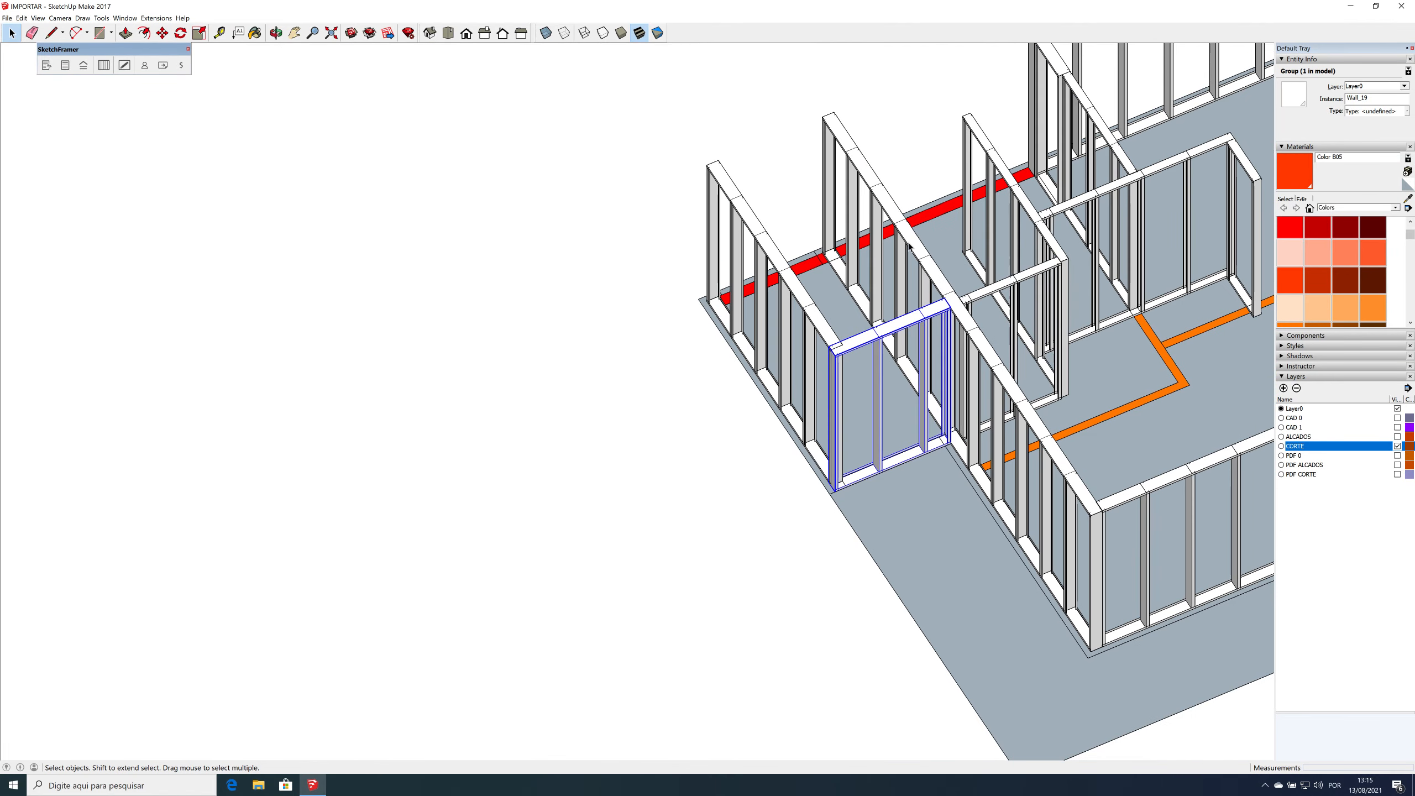
{"action": "key", "text": "s"}
{"action": "left_click_drag", "start_coordinate": [828, 180], "coordinate": [944, 297]}
{"action": "scroll", "coordinate": [953, 343], "scroll_direction": "down", "scroll_amount": 3}
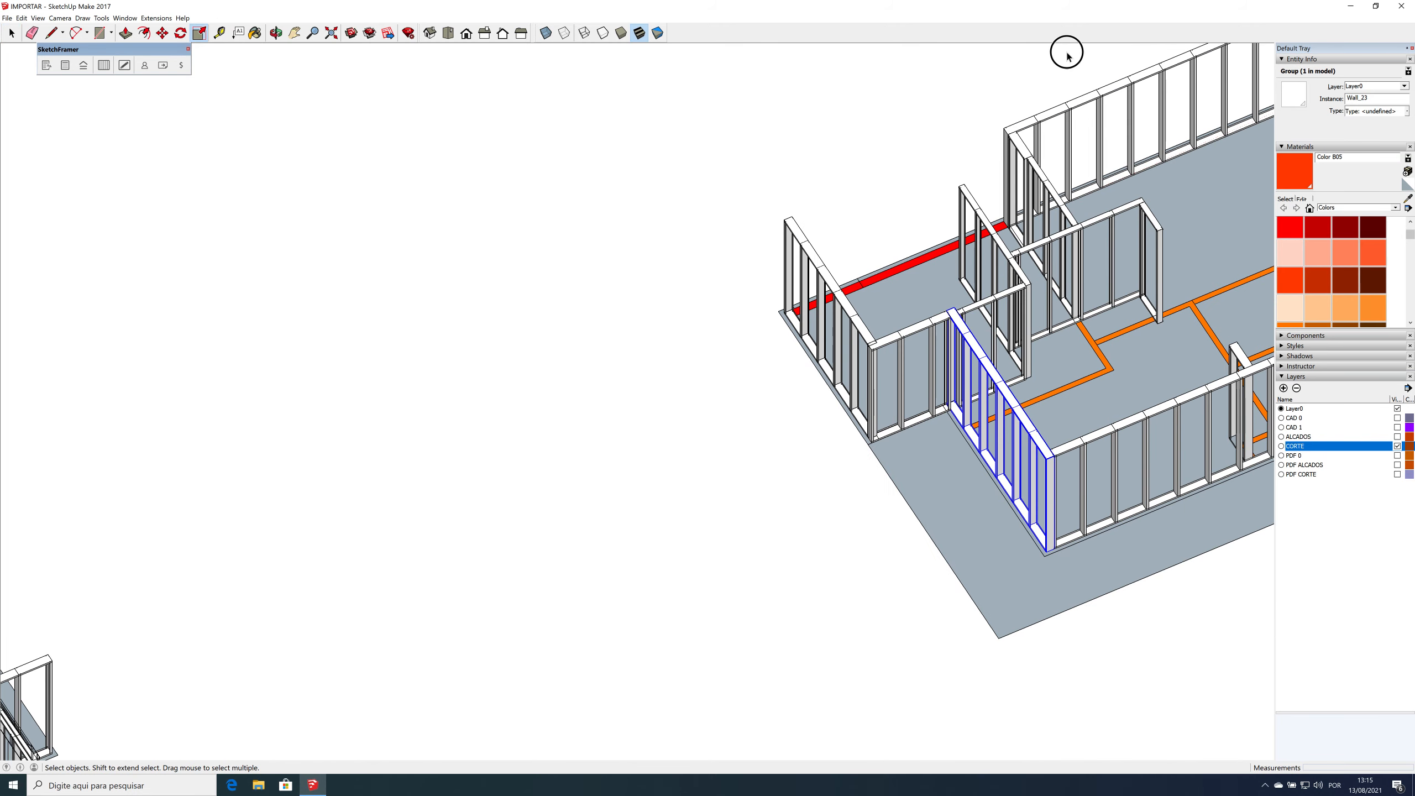
{"action": "left_click_drag", "start_coordinate": [831, 221], "coordinate": [793, 218]}
{"action": "key", "text": "space"}
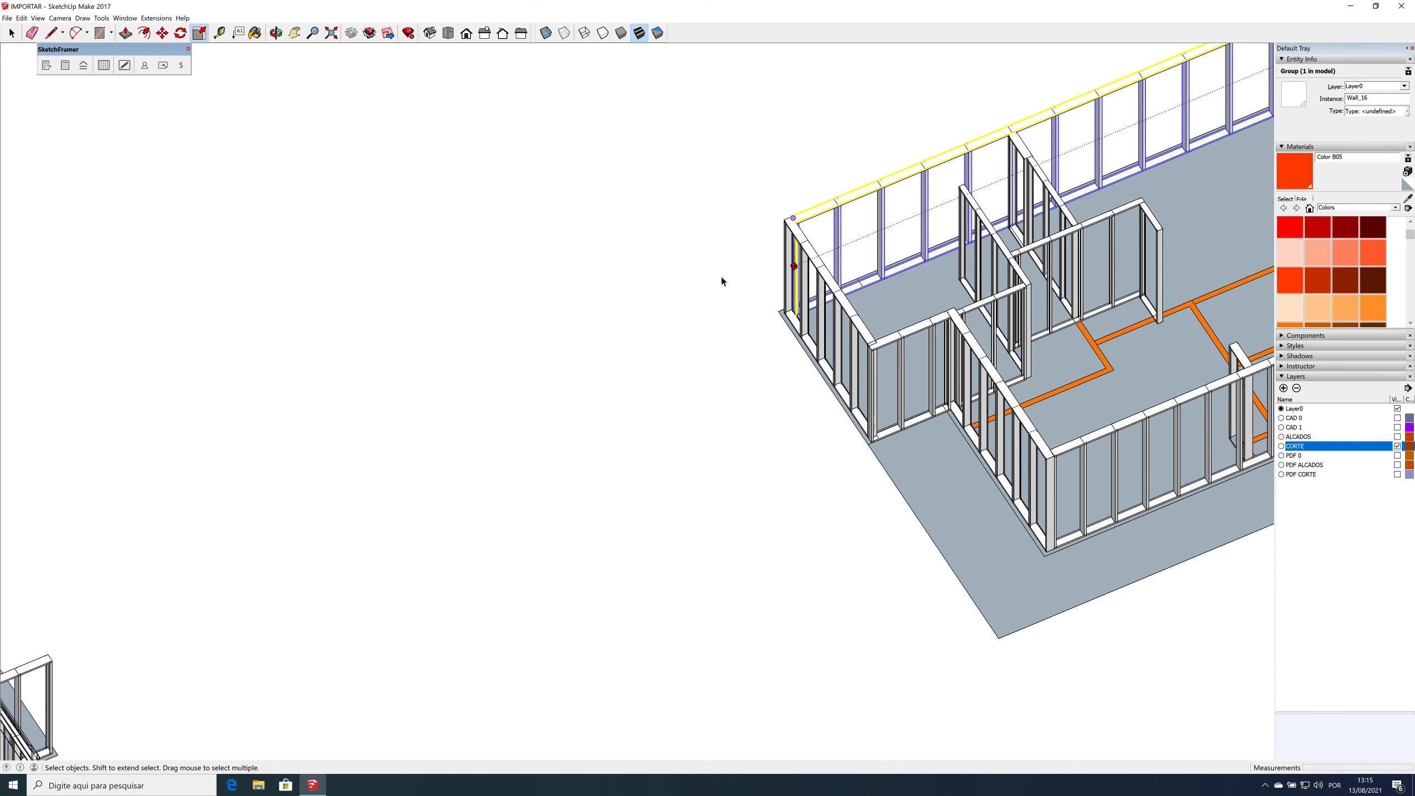
Step: Delete the short interior wall standing behind the long front outer wall
{"action": "scroll", "coordinate": [721, 277], "scroll_direction": "down", "scroll_amount": 4}
{"action": "scroll", "coordinate": [1165, 298], "scroll_direction": "up", "scroll_amount": 4}
{"action": "left_click", "coordinate": [1034, 355]}
{"action": "key", "text": "Delete"}
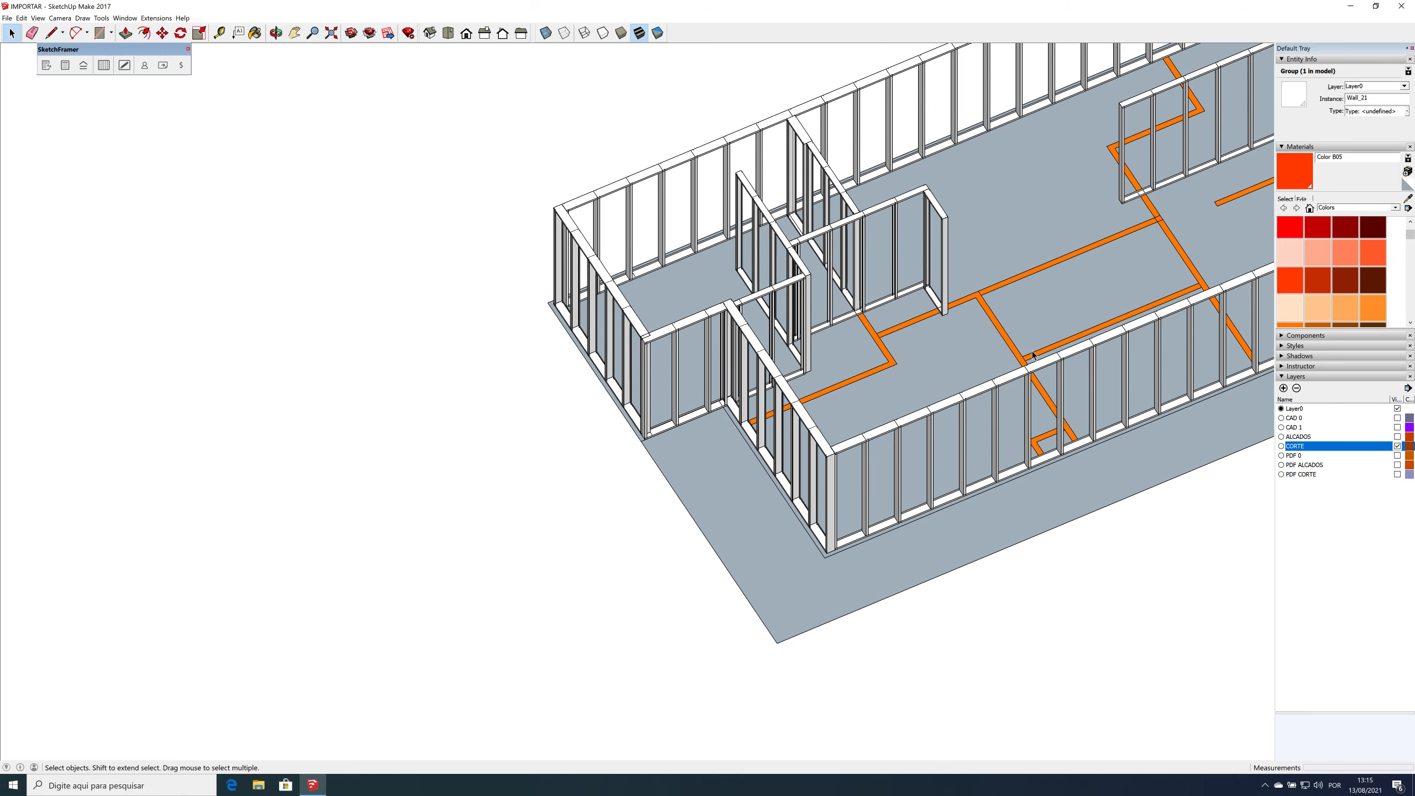
Step: Move the short partition beside the projecting room about 514 mm along the green axis onto its orange strip
{"action": "scroll", "coordinate": [1031, 357], "scroll_direction": "down", "scroll_amount": 1}
{"action": "middle_click_drag", "start_coordinate": [994, 369], "coordinate": [415, 463]}
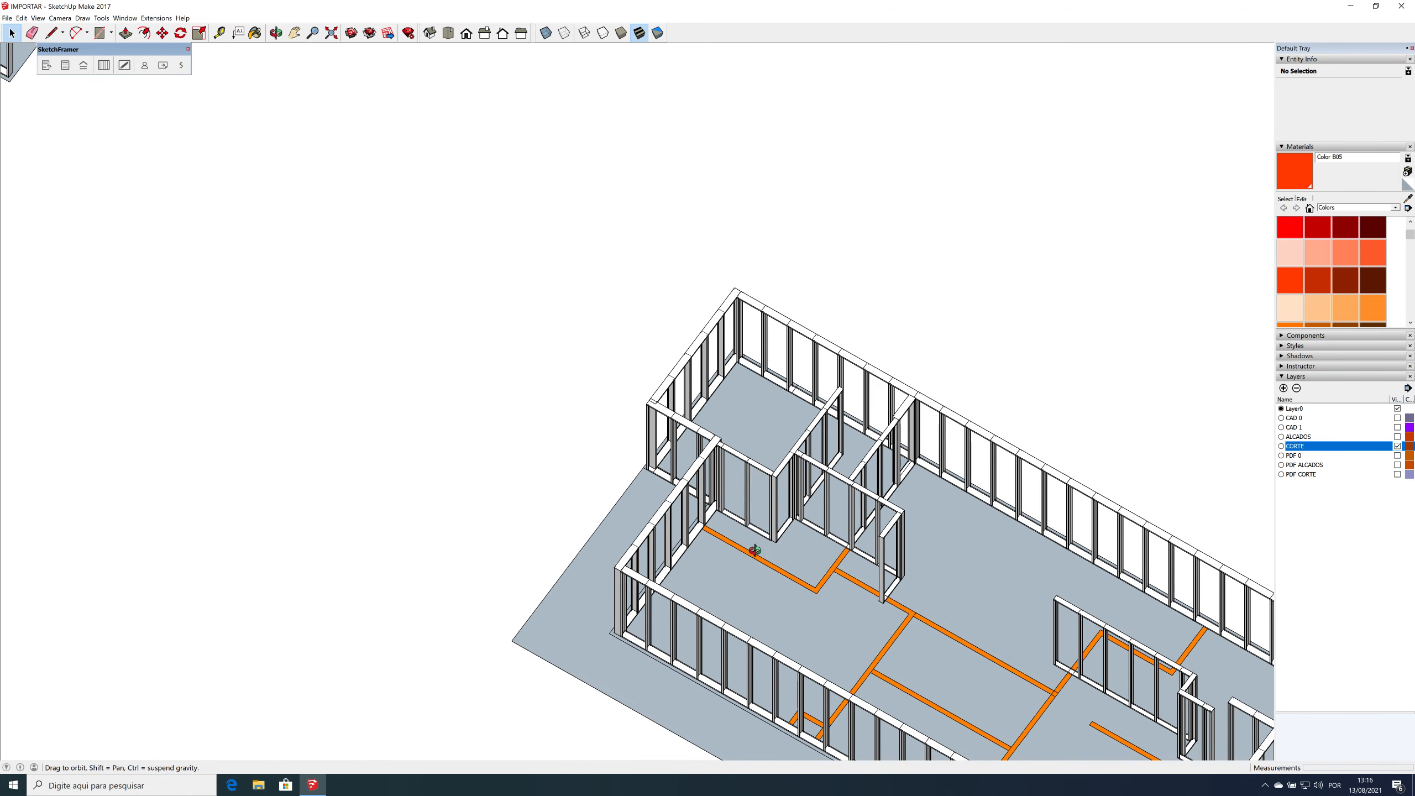
{"action": "scroll", "coordinate": [752, 546], "scroll_direction": "up", "scroll_amount": 6}
{"action": "scroll", "coordinate": [752, 504], "scroll_direction": "up", "scroll_amount": 4}
{"action": "key", "text": "m"}
{"action": "left_click", "coordinate": [755, 508]}
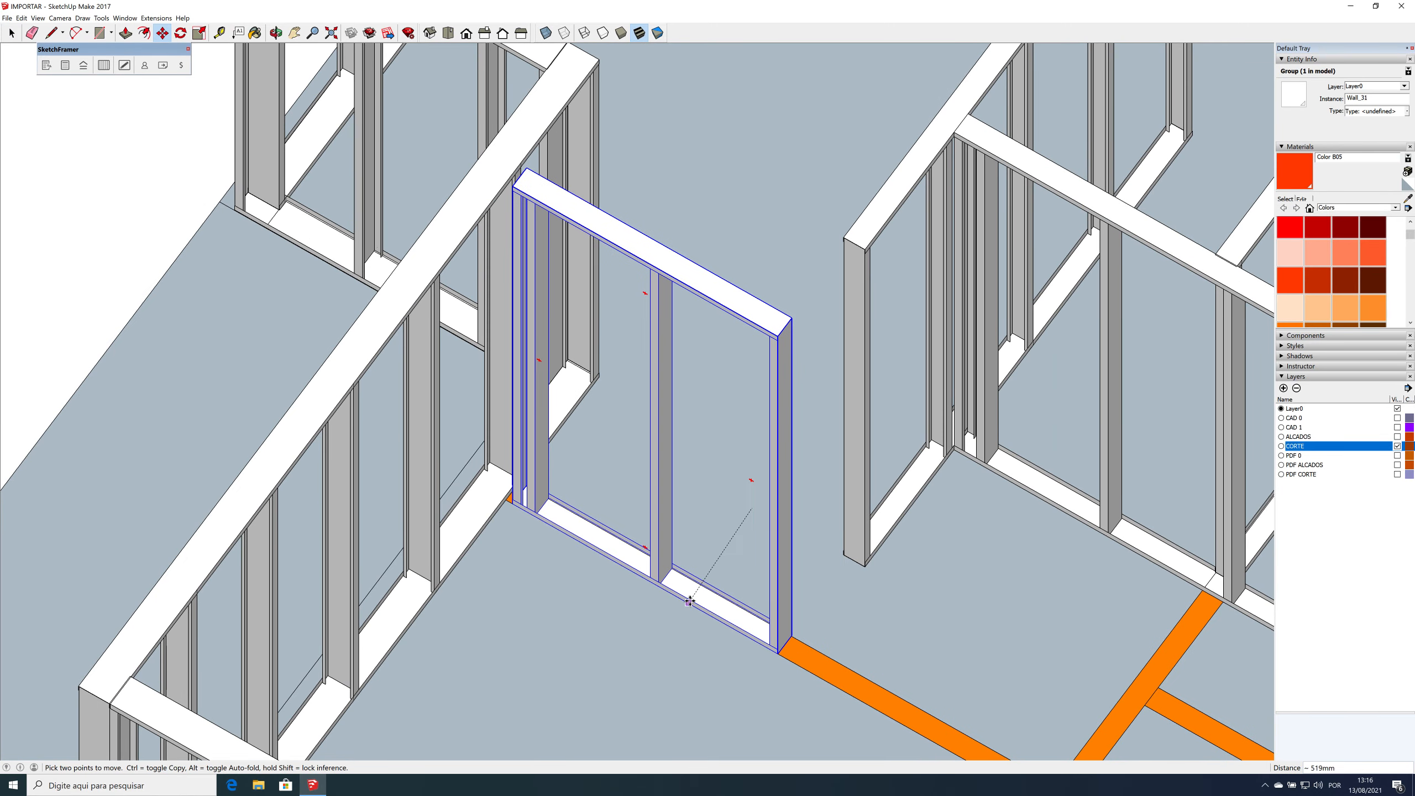
{"action": "left_click", "coordinate": [687, 602]}
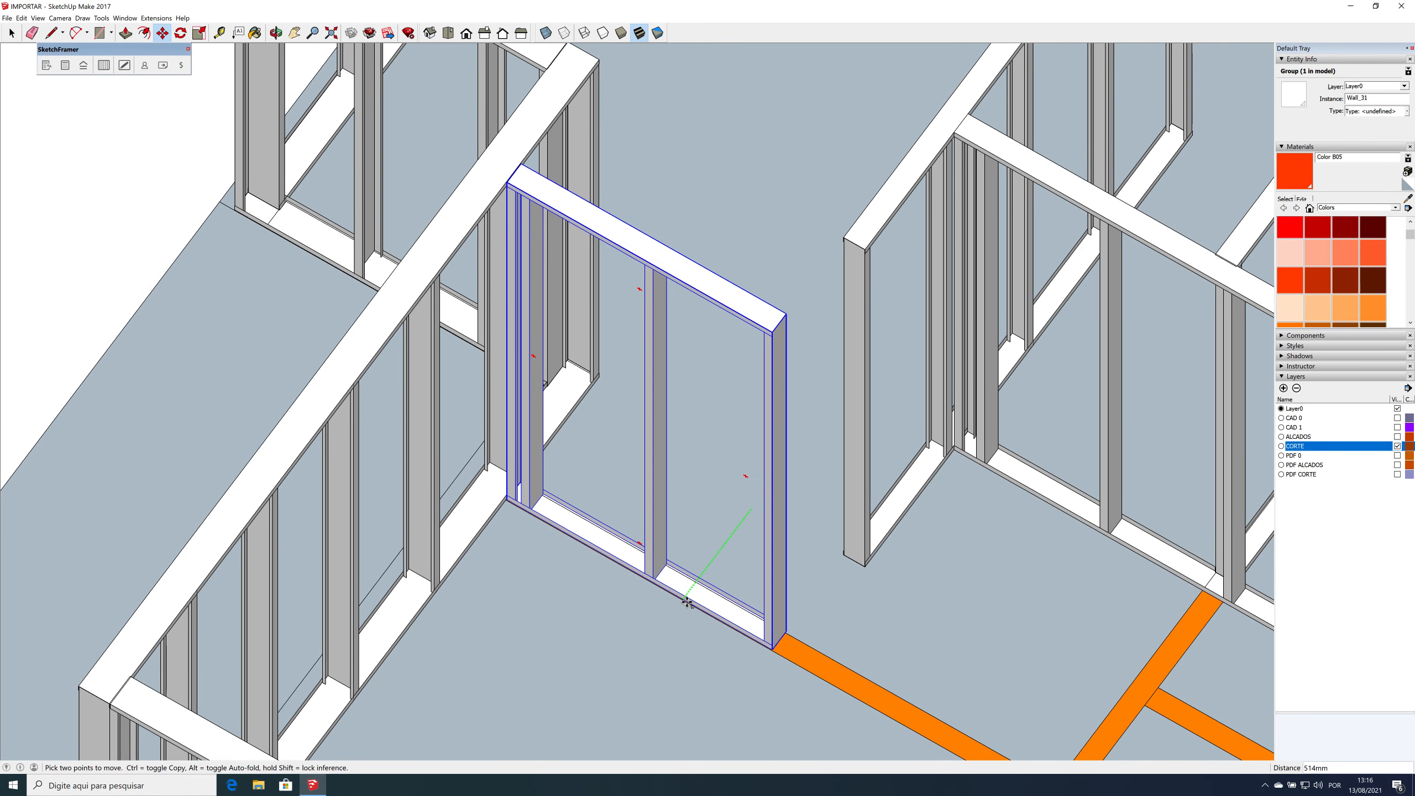
Step: Lengthen the moved partition to the orange strip's corner and extend the cross wall to meet it there
{"action": "scroll", "coordinate": [689, 552], "scroll_direction": "down", "scroll_amount": 1}
{"action": "scroll", "coordinate": [702, 507], "scroll_direction": "down", "scroll_amount": 3}
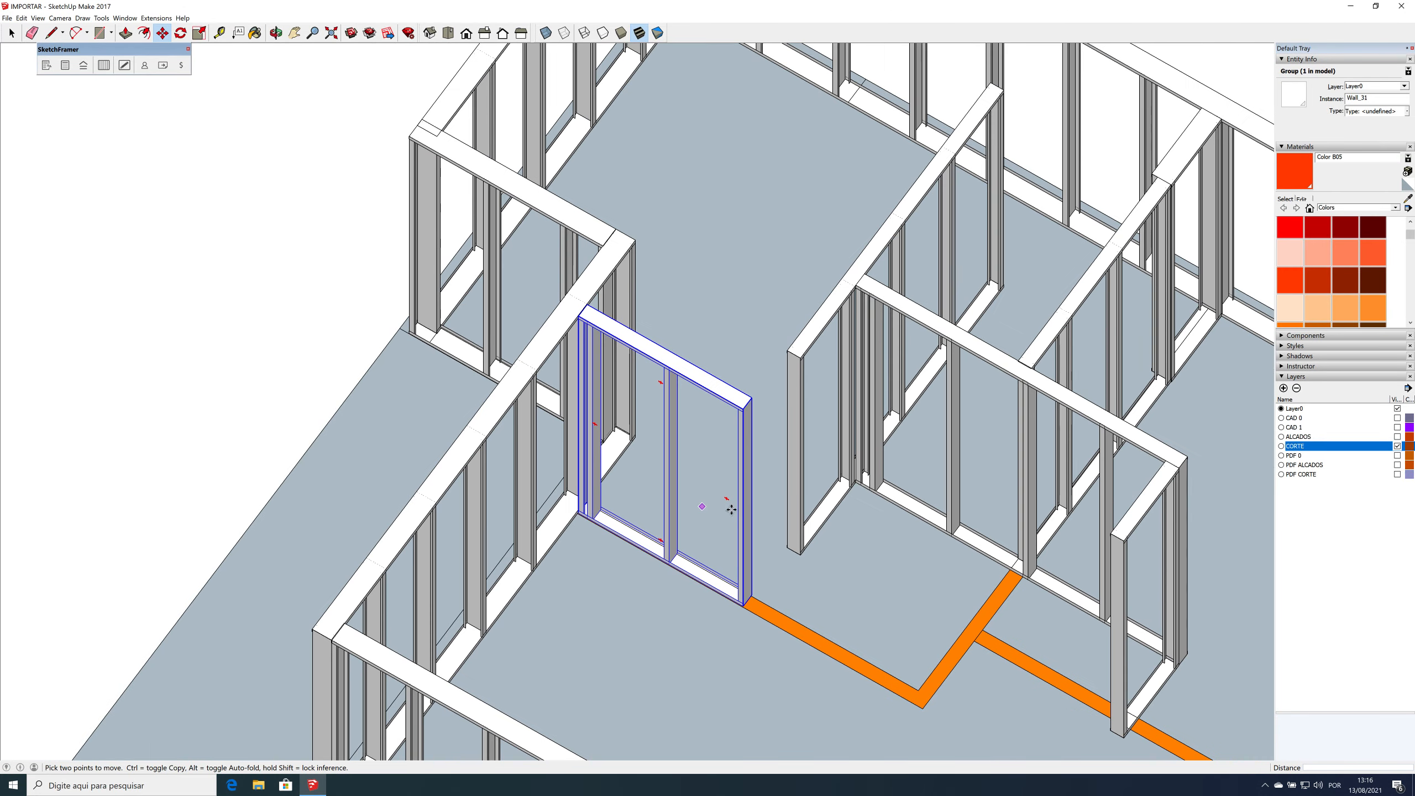
{"action": "key", "text": "s"}
{"action": "left_click", "coordinate": [741, 509]}
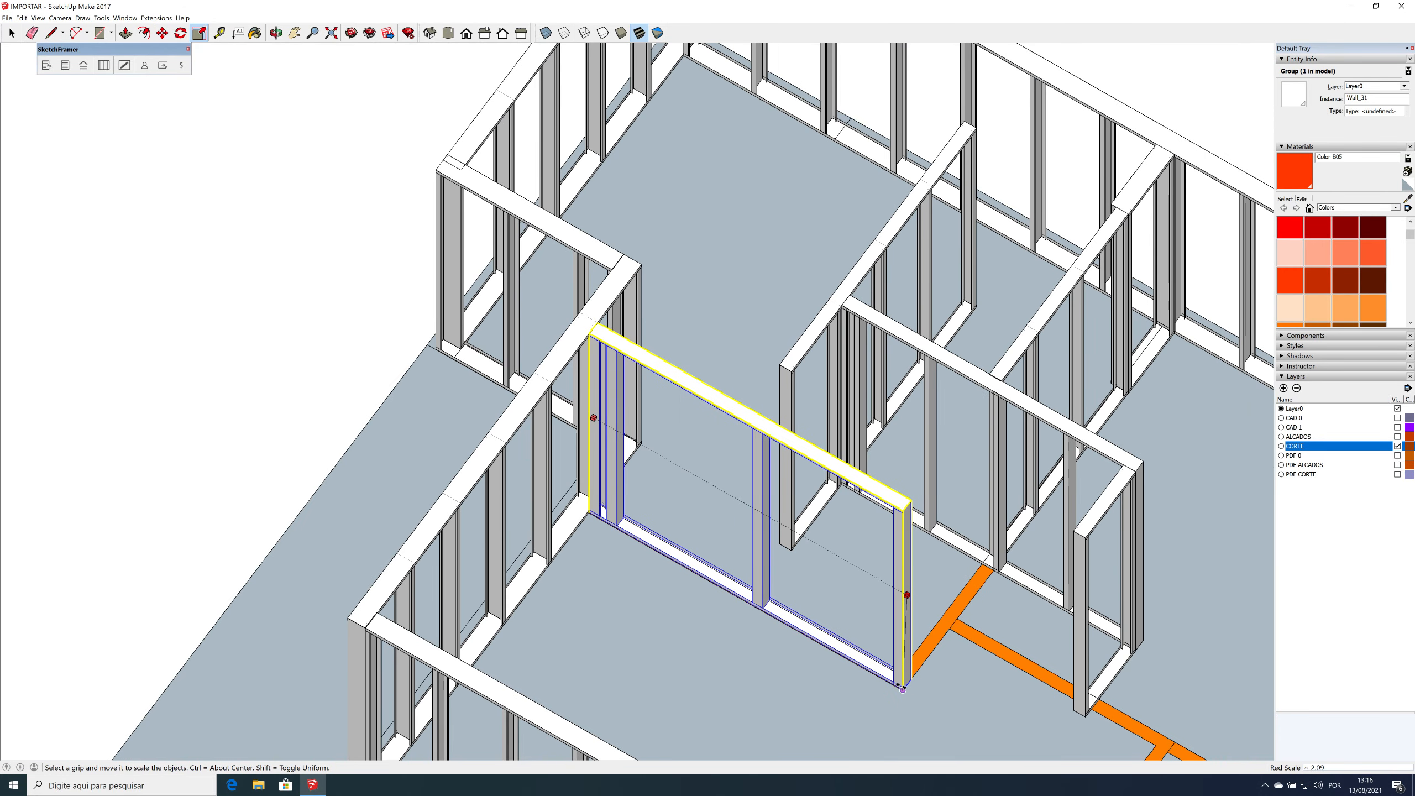
{"action": "left_click", "coordinate": [908, 669]}
{"action": "left_click", "coordinate": [993, 466]}
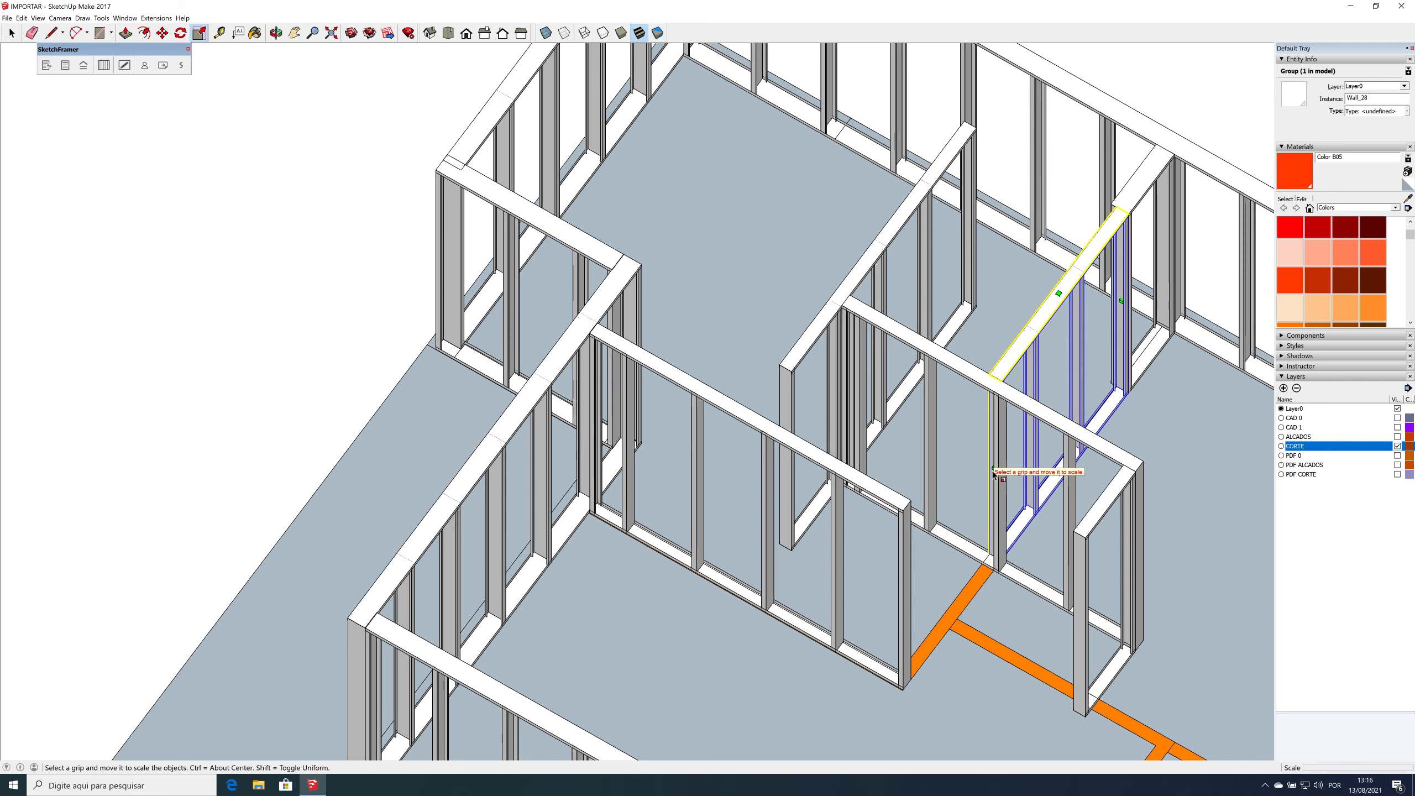
{"action": "left_click", "coordinate": [993, 466]}
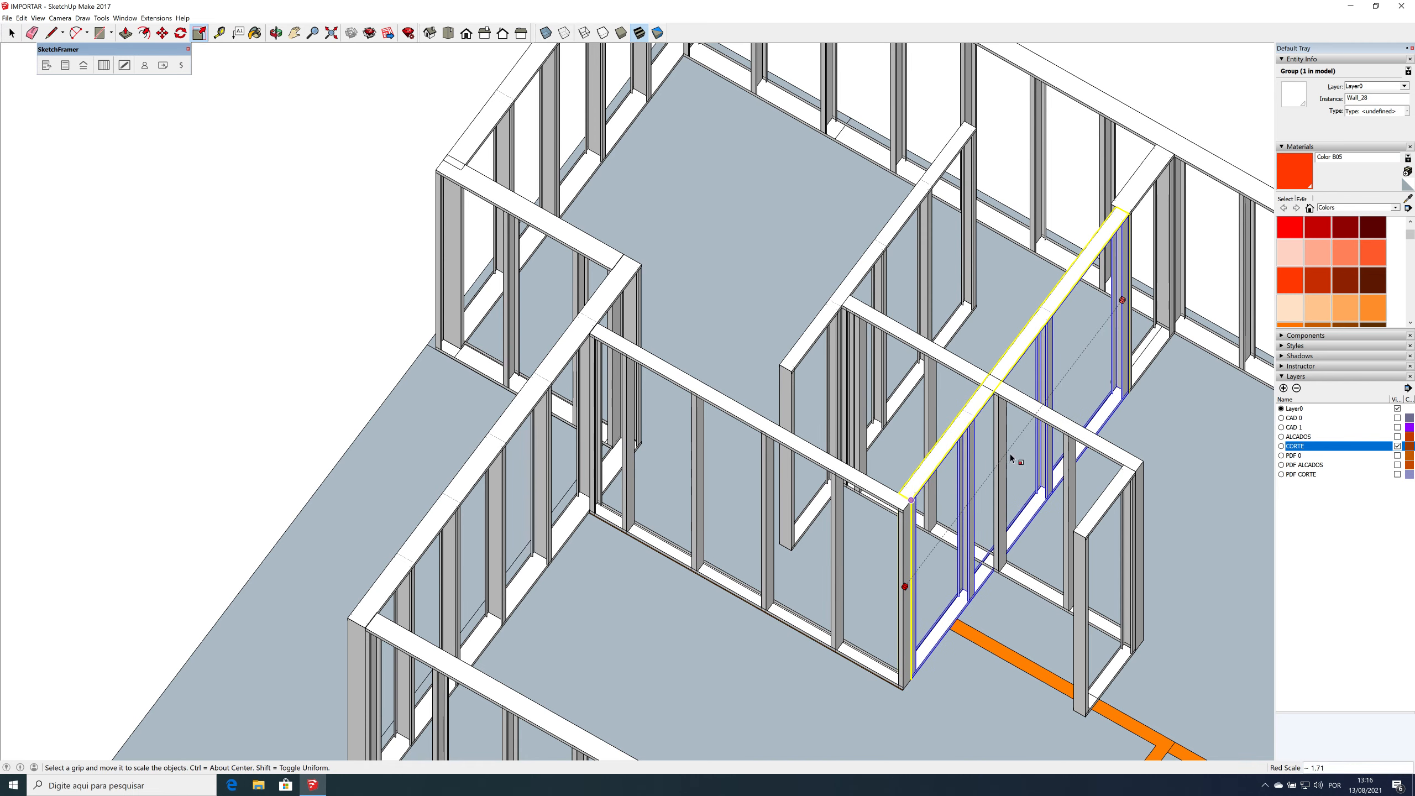
Step: Move the partition crossing the extended wall along the green axis onto the next parallel orange strip
{"action": "key", "text": "space"}
{"action": "left_click", "coordinate": [1059, 416]}
{"action": "scroll", "coordinate": [1021, 621], "scroll_direction": "up", "scroll_amount": 4}
{"action": "key", "text": "m"}
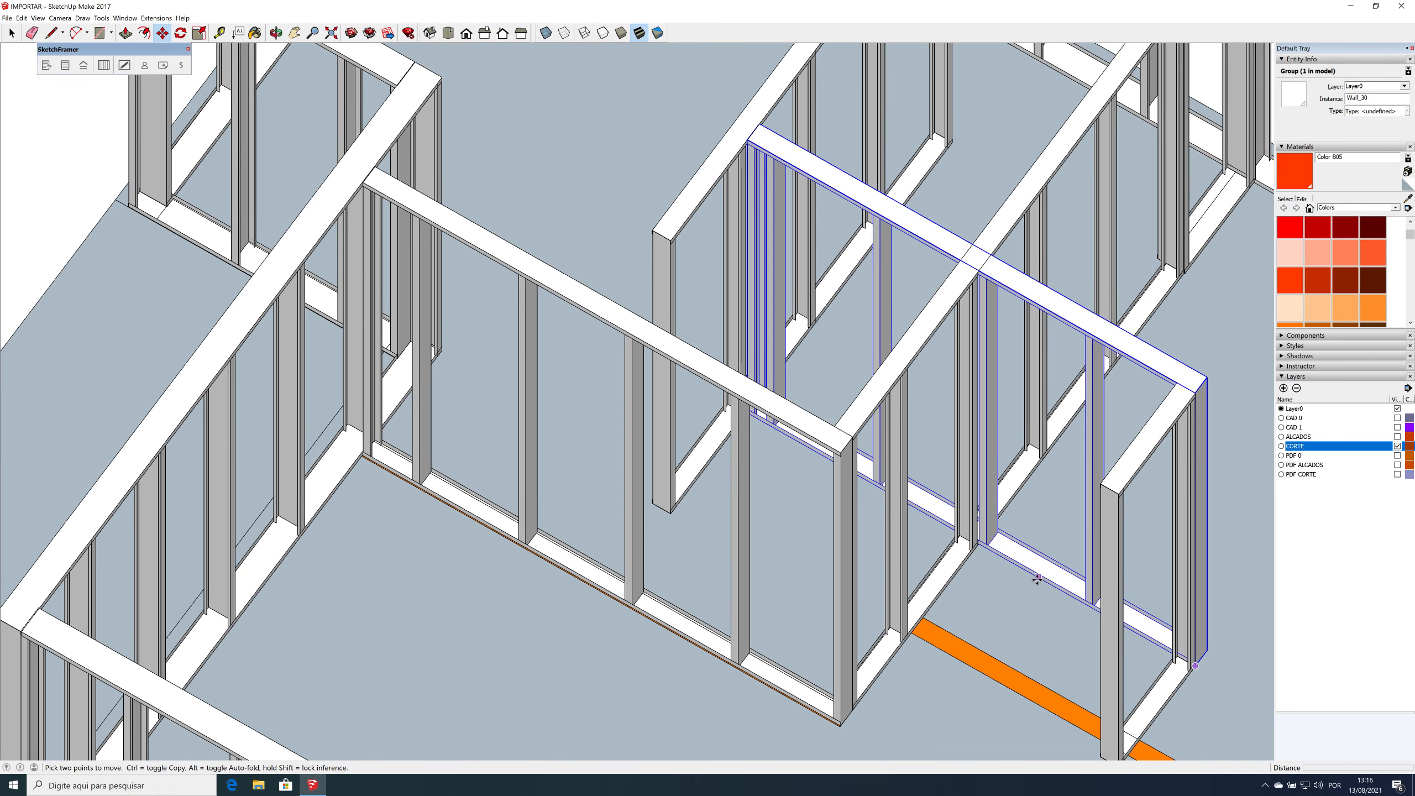
{"action": "left_click", "coordinate": [1036, 580]}
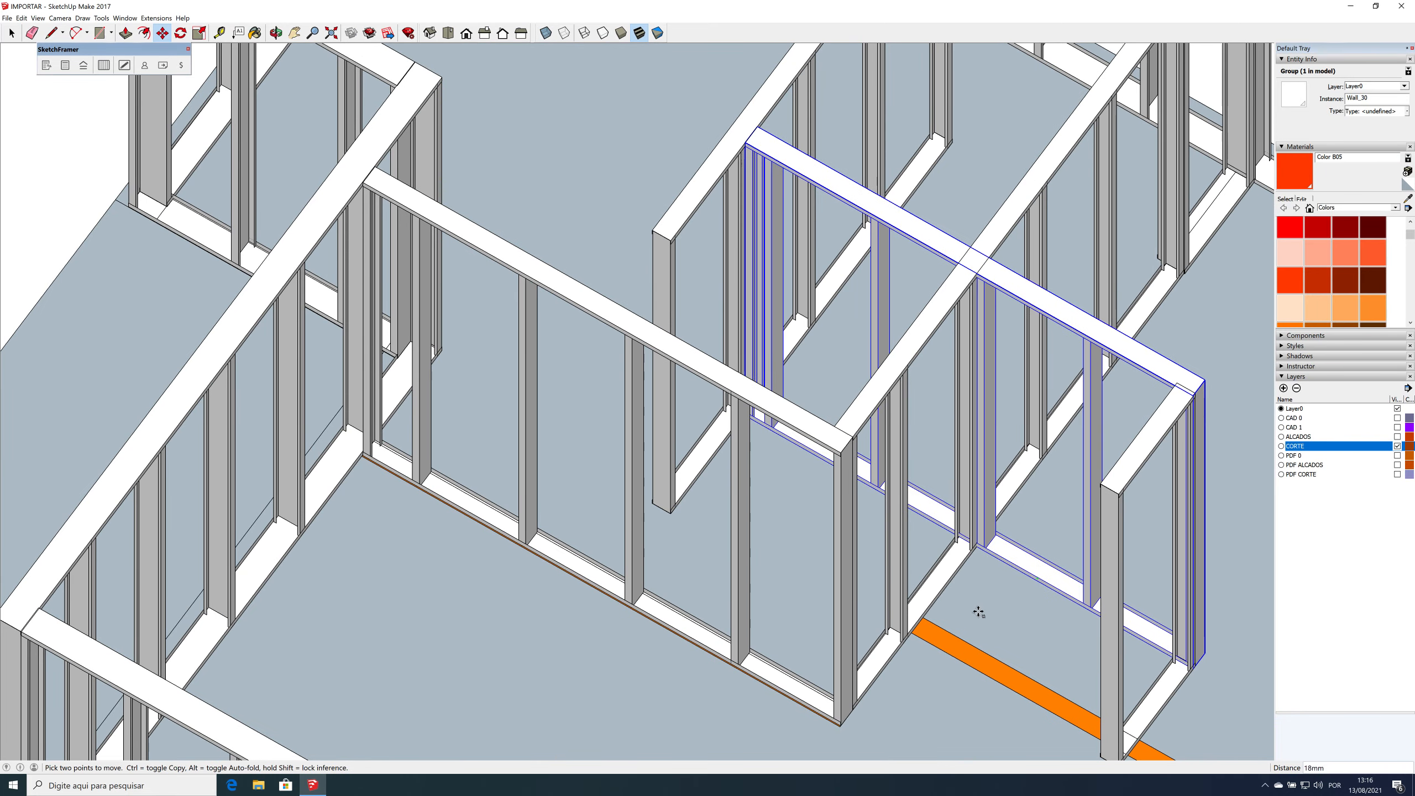
{"action": "left_click", "coordinate": [972, 669]}
Step: Scale the moved partition lengthwise to the far orange cross strip, and trim its other end to the cross wall
{"action": "scroll", "coordinate": [721, 482], "scroll_direction": "down", "scroll_amount": 4}
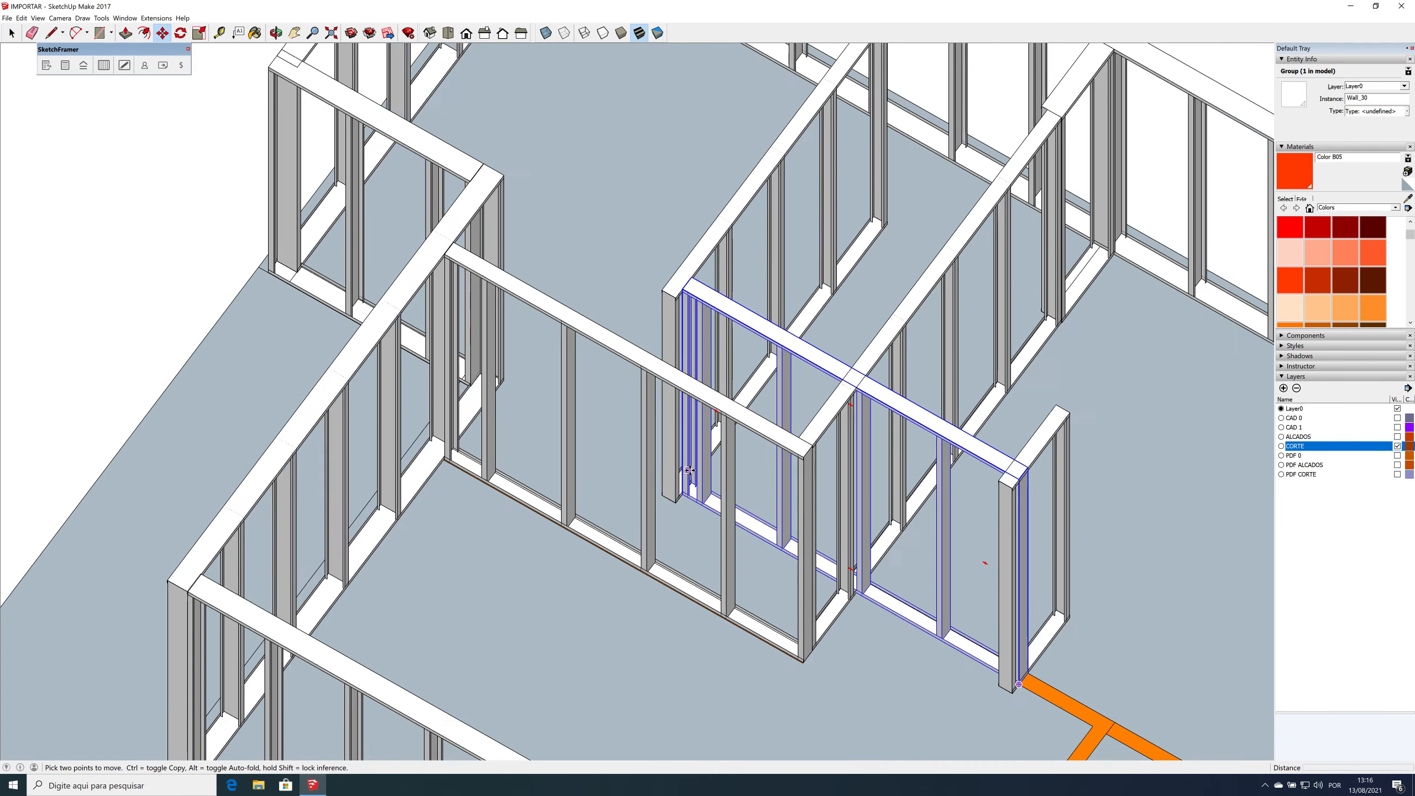
{"action": "scroll", "coordinate": [722, 482], "scroll_direction": "down", "scroll_amount": 2}
{"action": "key", "text": "s"}
{"action": "left_click_drag", "start_coordinate": [942, 546], "coordinate": [1080, 687]}
{"action": "scroll", "coordinate": [678, 425], "scroll_direction": "down", "scroll_amount": 3}
{"action": "scroll", "coordinate": [679, 425], "scroll_direction": "up", "scroll_amount": 2}
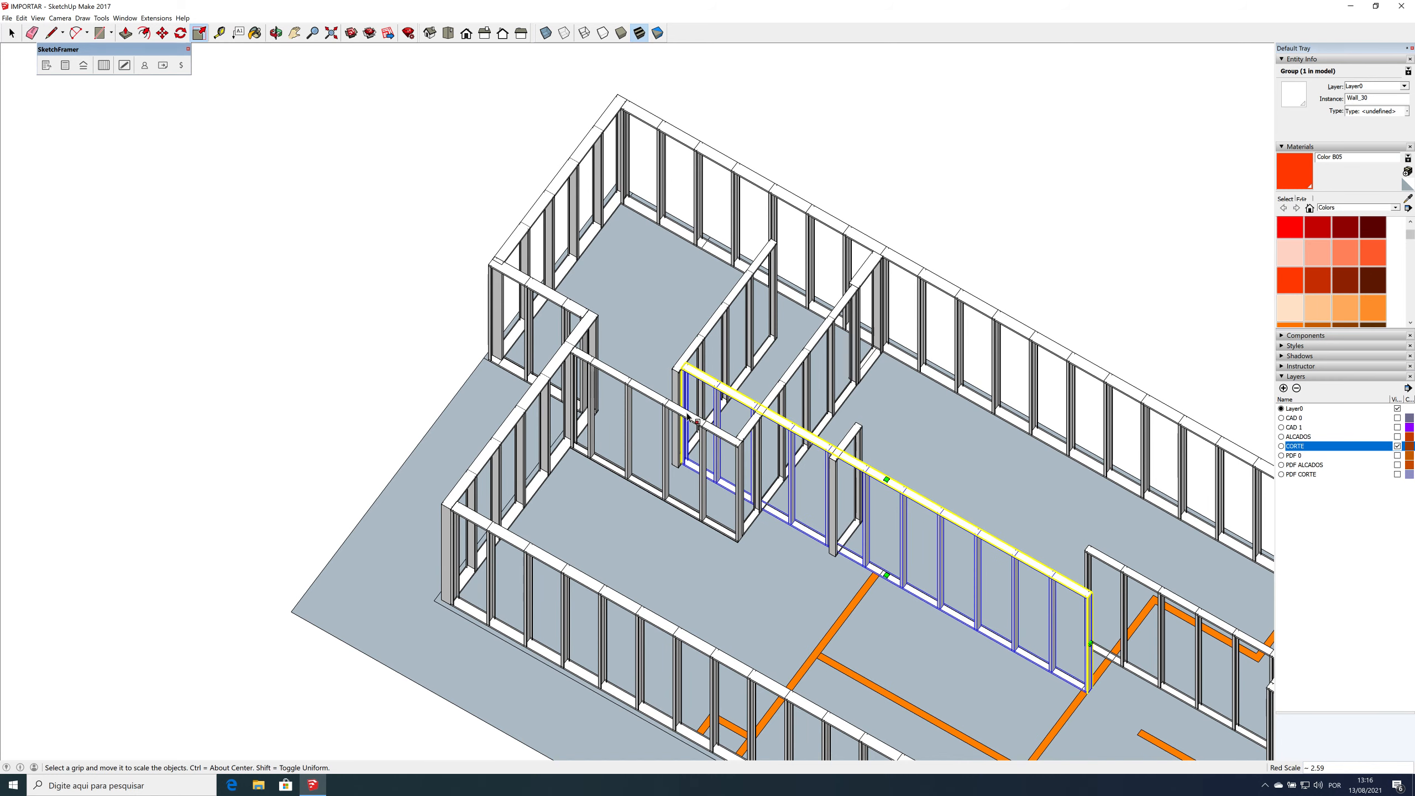
{"action": "left_click_drag", "start_coordinate": [684, 414], "coordinate": [742, 441]}
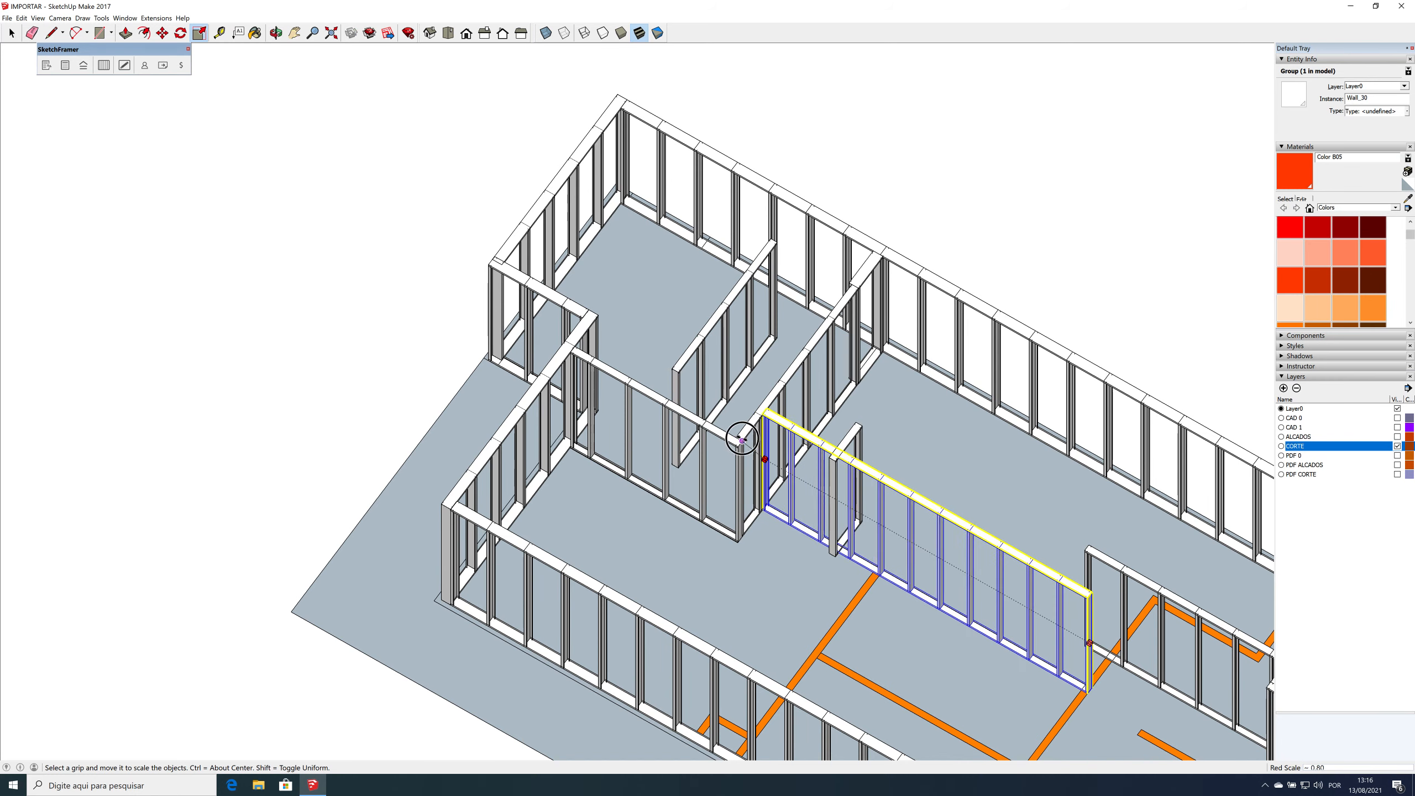
{"action": "key", "text": "Escape"}
{"action": "key", "text": "space"}
Step: Move the short cross wall from the lengthened partition onto the orange strip running to the front outer wall
{"action": "left_click", "coordinate": [845, 502]}
{"action": "scroll", "coordinate": [839, 605], "scroll_direction": "up", "scroll_amount": 2}
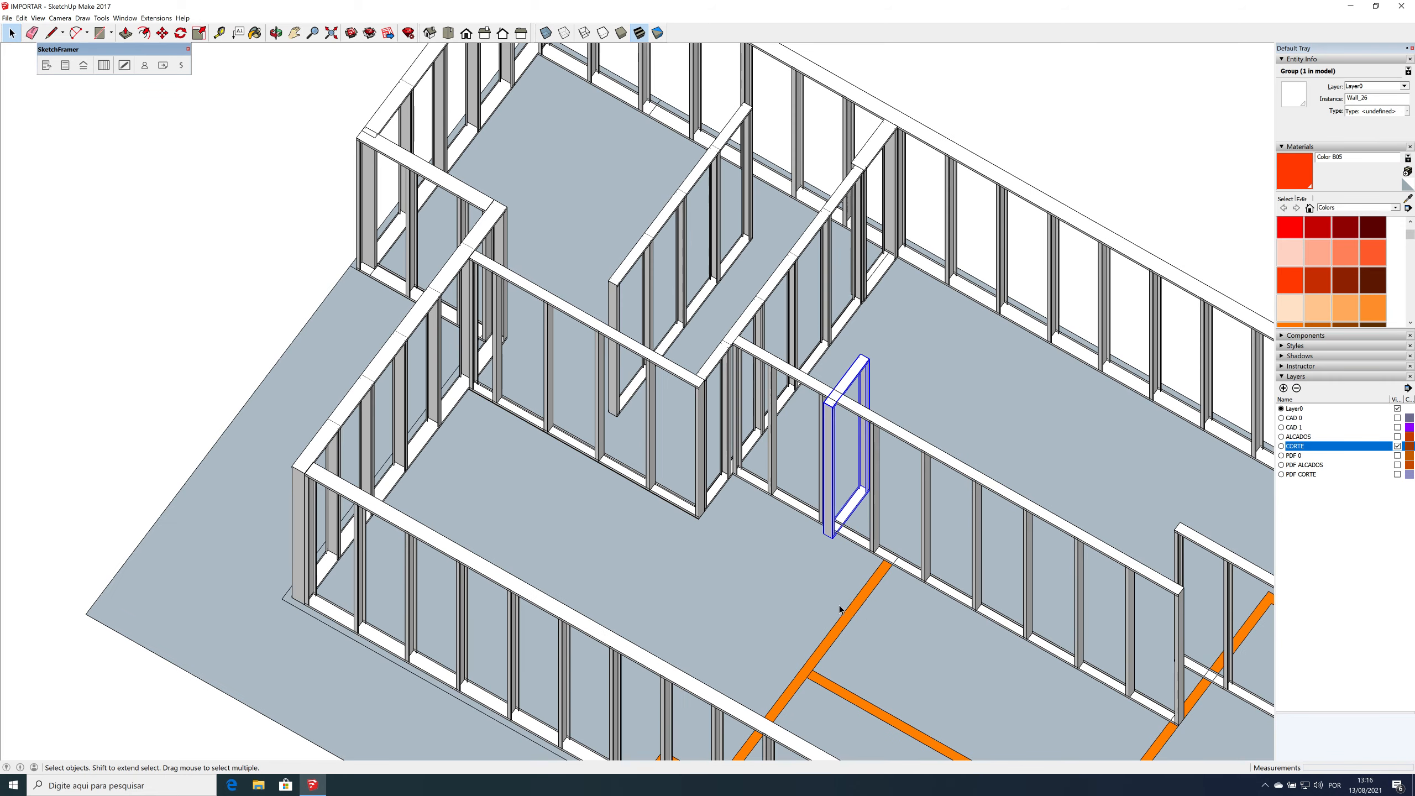
{"action": "scroll", "coordinate": [839, 605], "scroll_direction": "up", "scroll_amount": 5}
{"action": "key", "text": "m"}
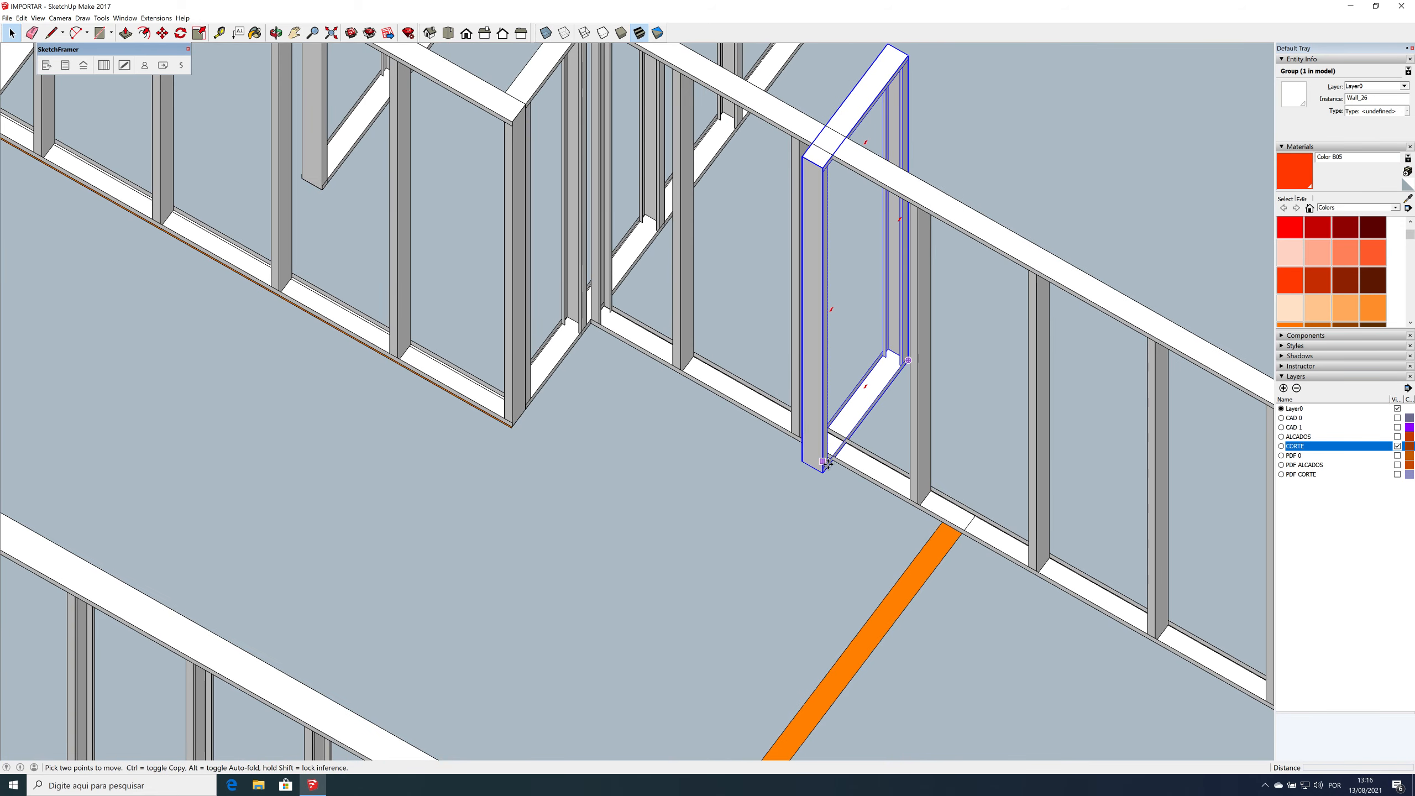
{"action": "left_click", "coordinate": [830, 464]}
{"action": "left_click", "coordinate": [911, 601]}
Step: Lengthen the relocated cross wall along its orange strip to reach the front outer wall
{"action": "scroll", "coordinate": [911, 600], "scroll_direction": "down", "scroll_amount": 2}
{"action": "scroll", "coordinate": [911, 601], "scroll_direction": "down", "scroll_amount": 2}
{"action": "key", "text": "s"}
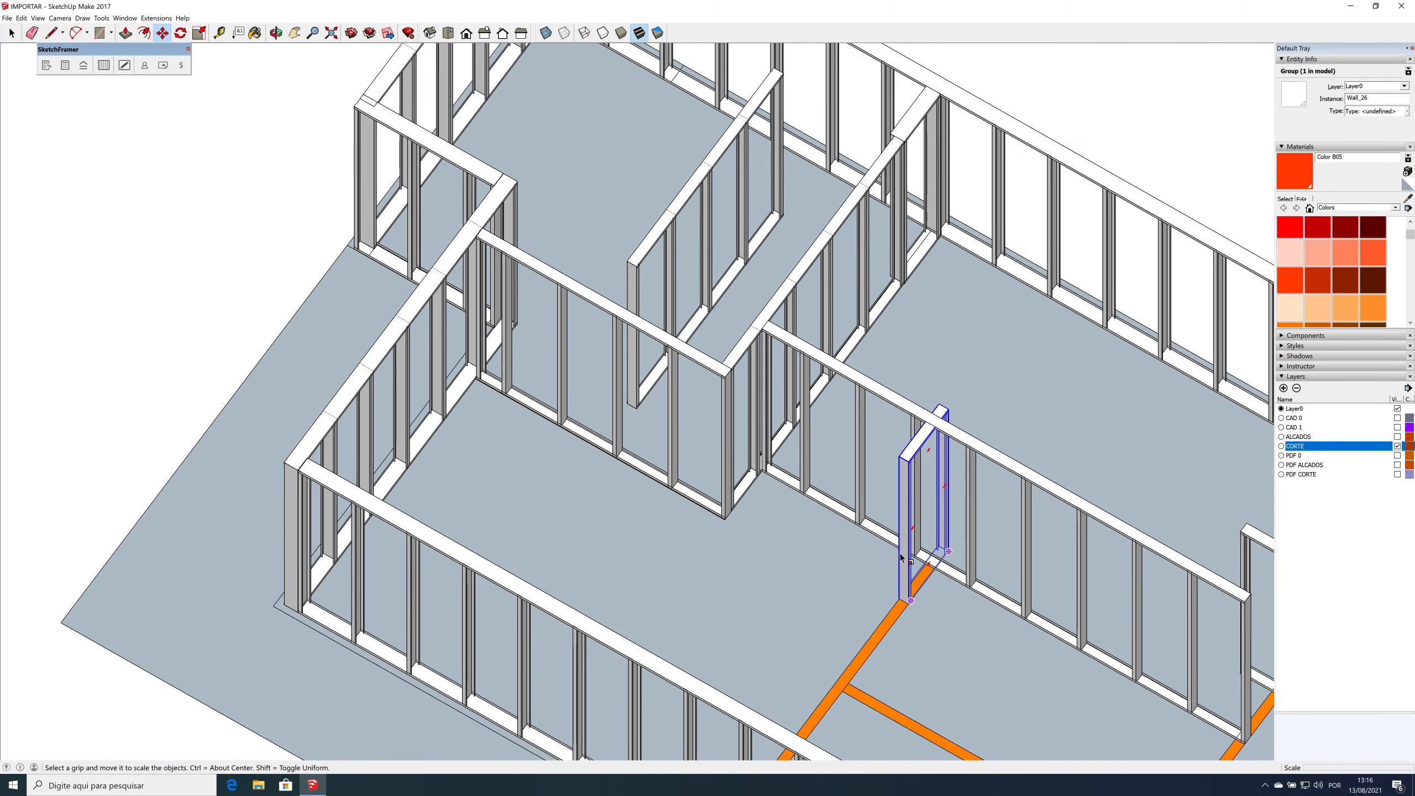
{"action": "scroll", "coordinate": [911, 601], "scroll_direction": "down", "scroll_amount": 2}
{"action": "left_click", "coordinate": [904, 537]}
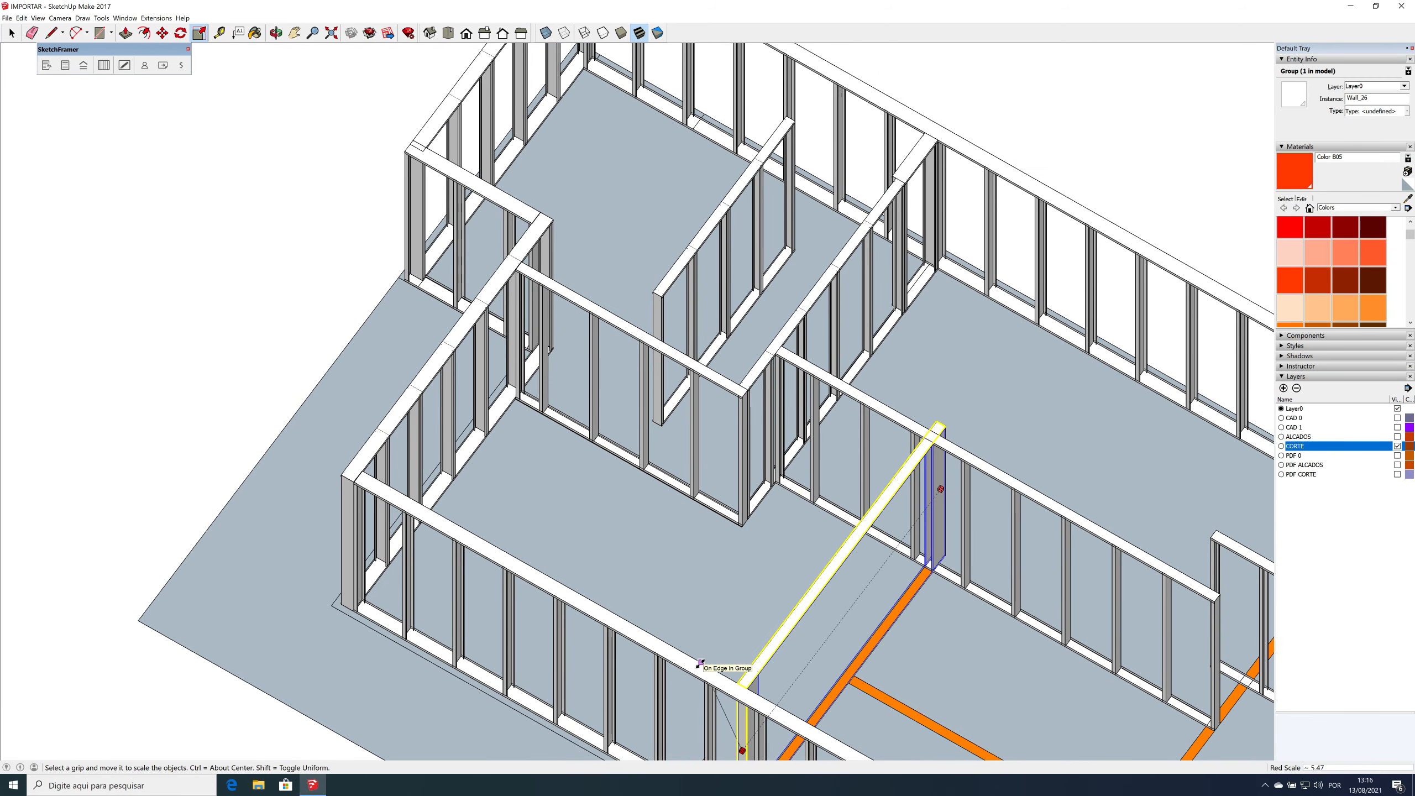
{"action": "left_click", "coordinate": [721, 643]}
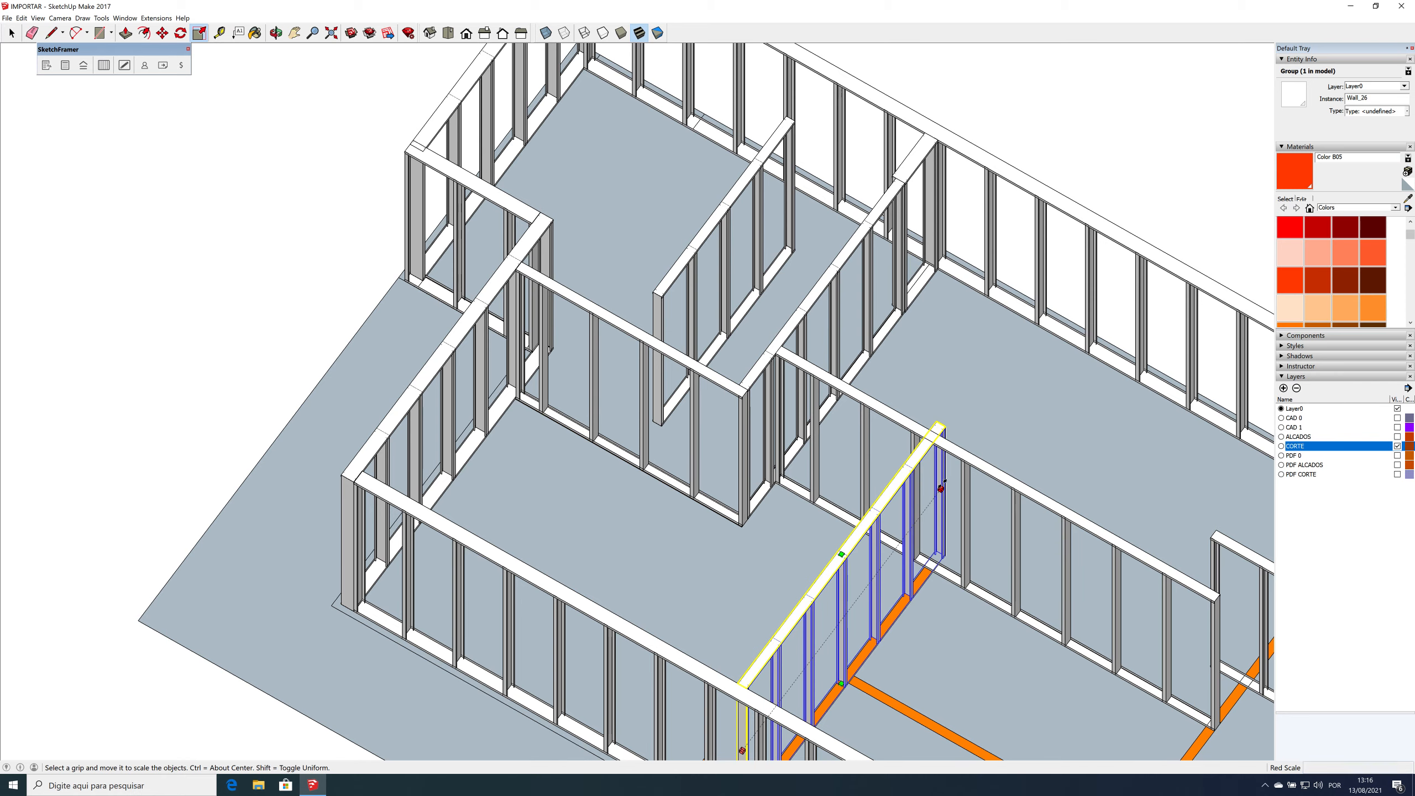
{"action": "key", "text": "space"}
Step: Delete the leftover freestanding wall inside the rear corner room
{"action": "scroll", "coordinate": [977, 429], "scroll_direction": "down", "scroll_amount": 2}
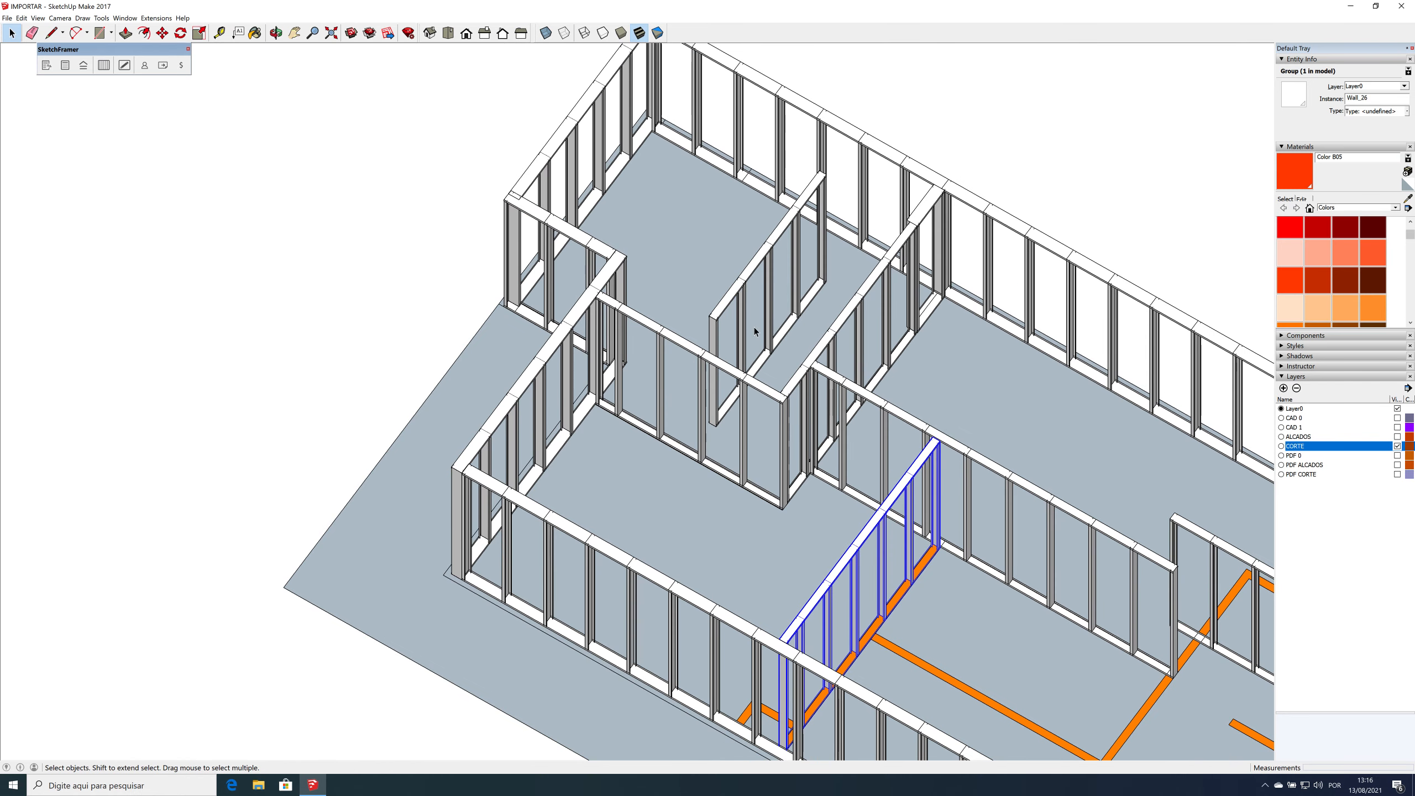
{"action": "left_click", "coordinate": [724, 304]}
{"action": "key", "text": "m"}
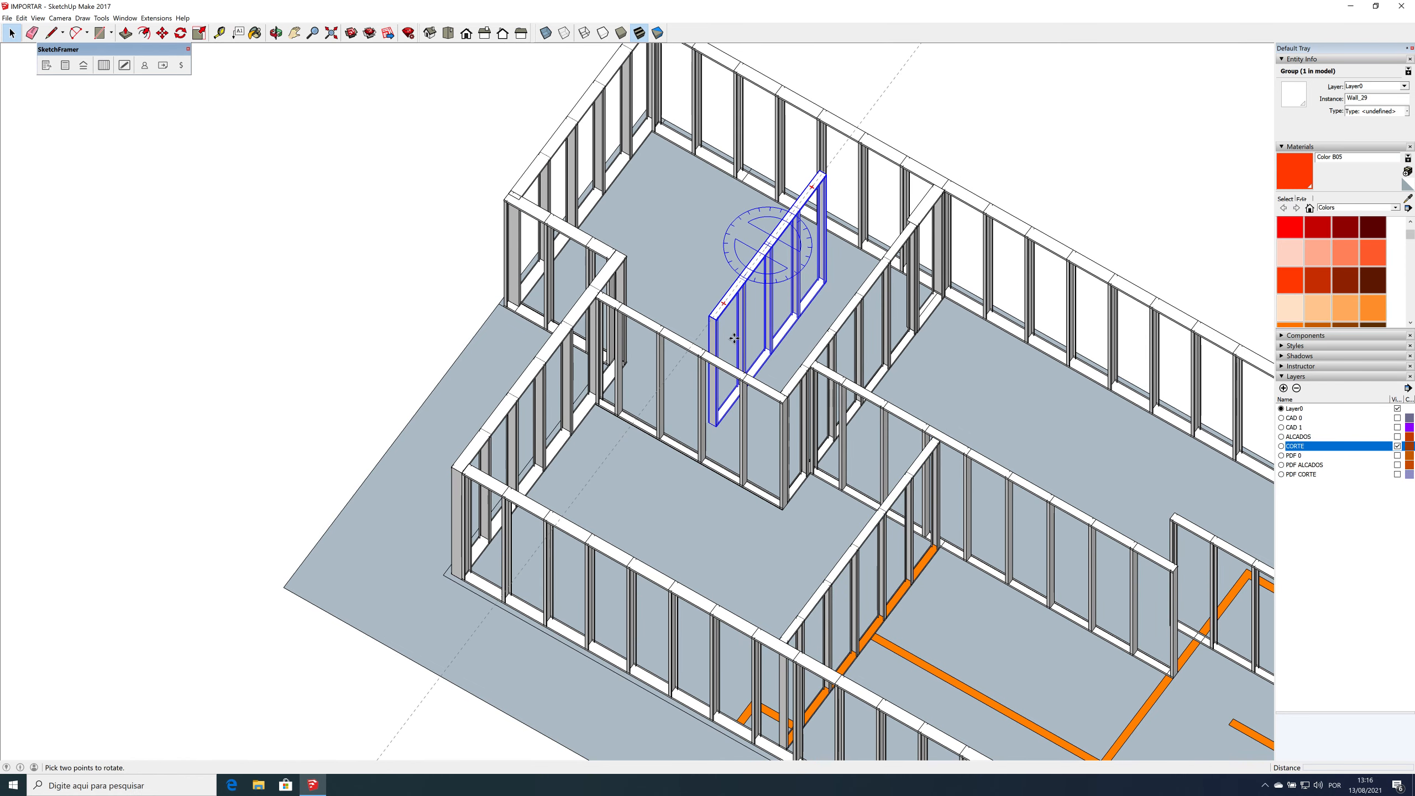
{"action": "scroll", "coordinate": [734, 338], "scroll_direction": "down", "scroll_amount": 3}
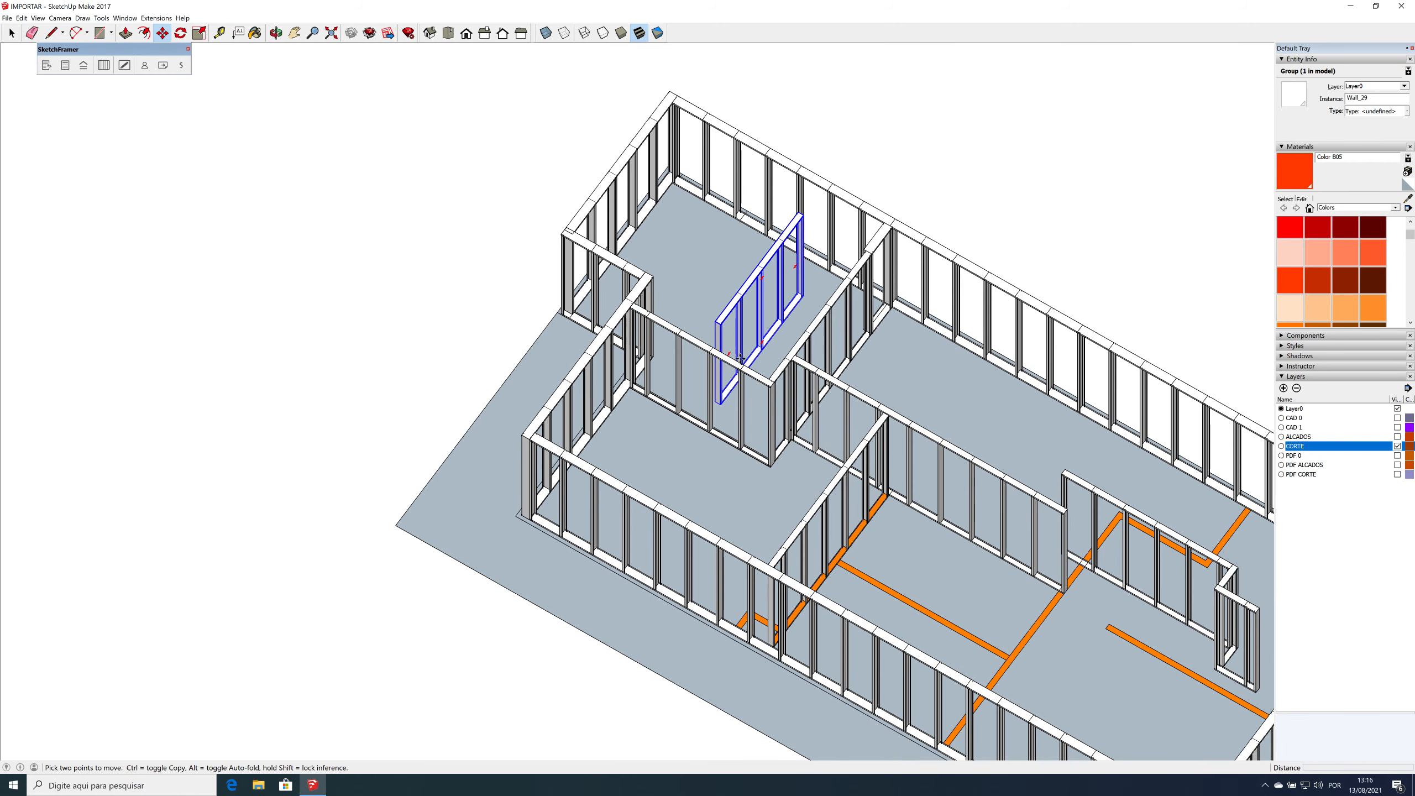
{"action": "key", "text": "space"}
{"action": "key", "text": "Delete"}
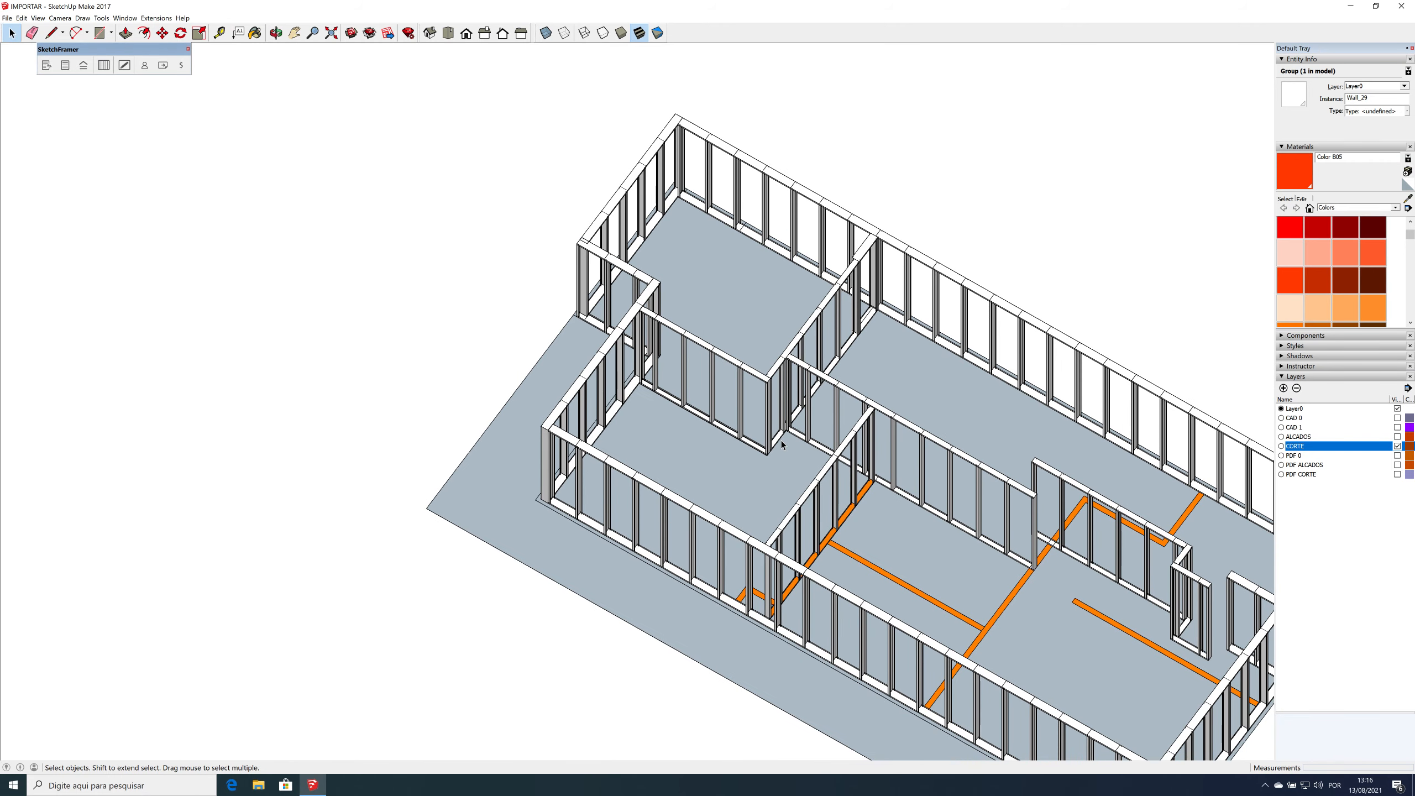
Step: Copy the lengthened cross wall about 3288 mm along the corridor partition onto the next parallel orange strip
{"action": "left_click", "coordinate": [836, 464]}
{"action": "key", "text": "m"}
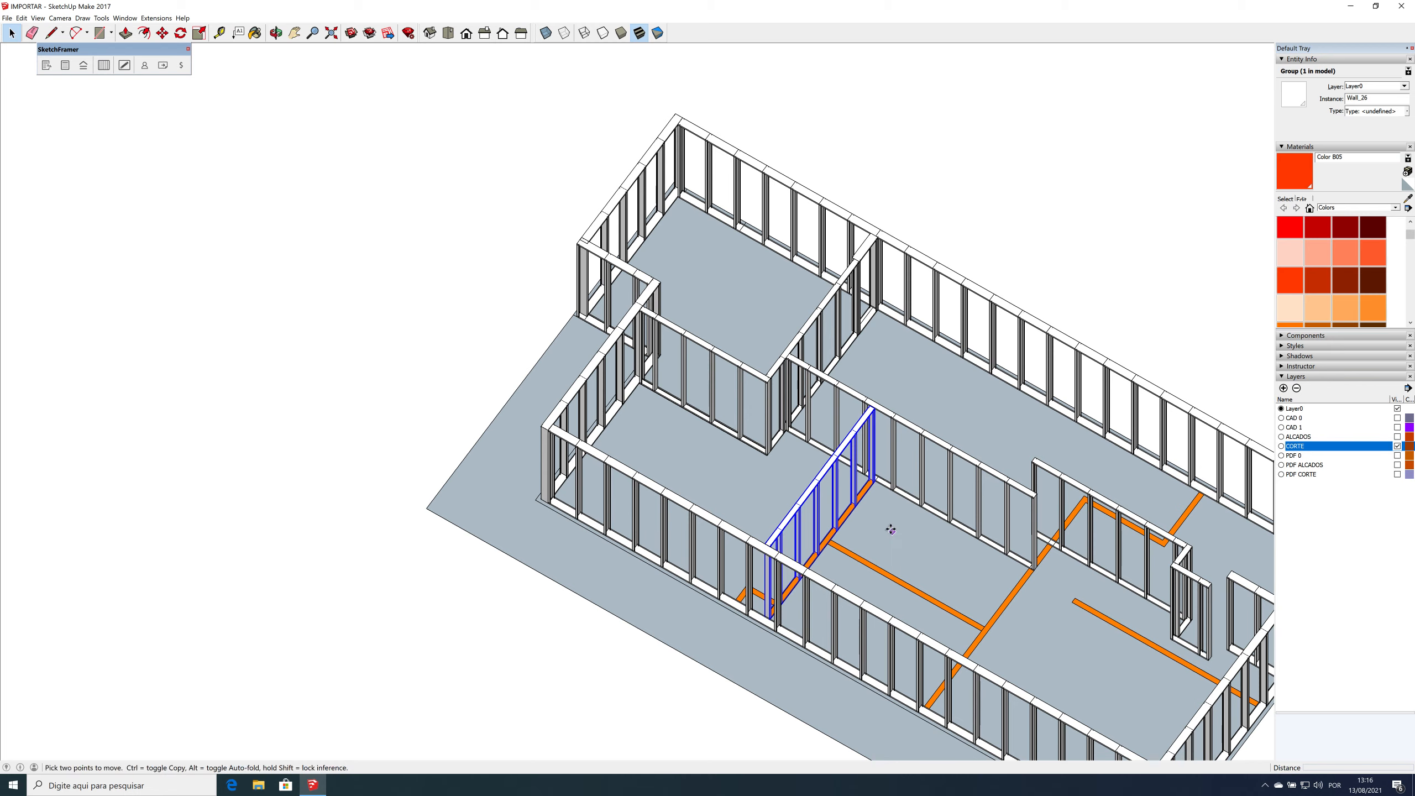
{"action": "left_click", "coordinate": [890, 529]}
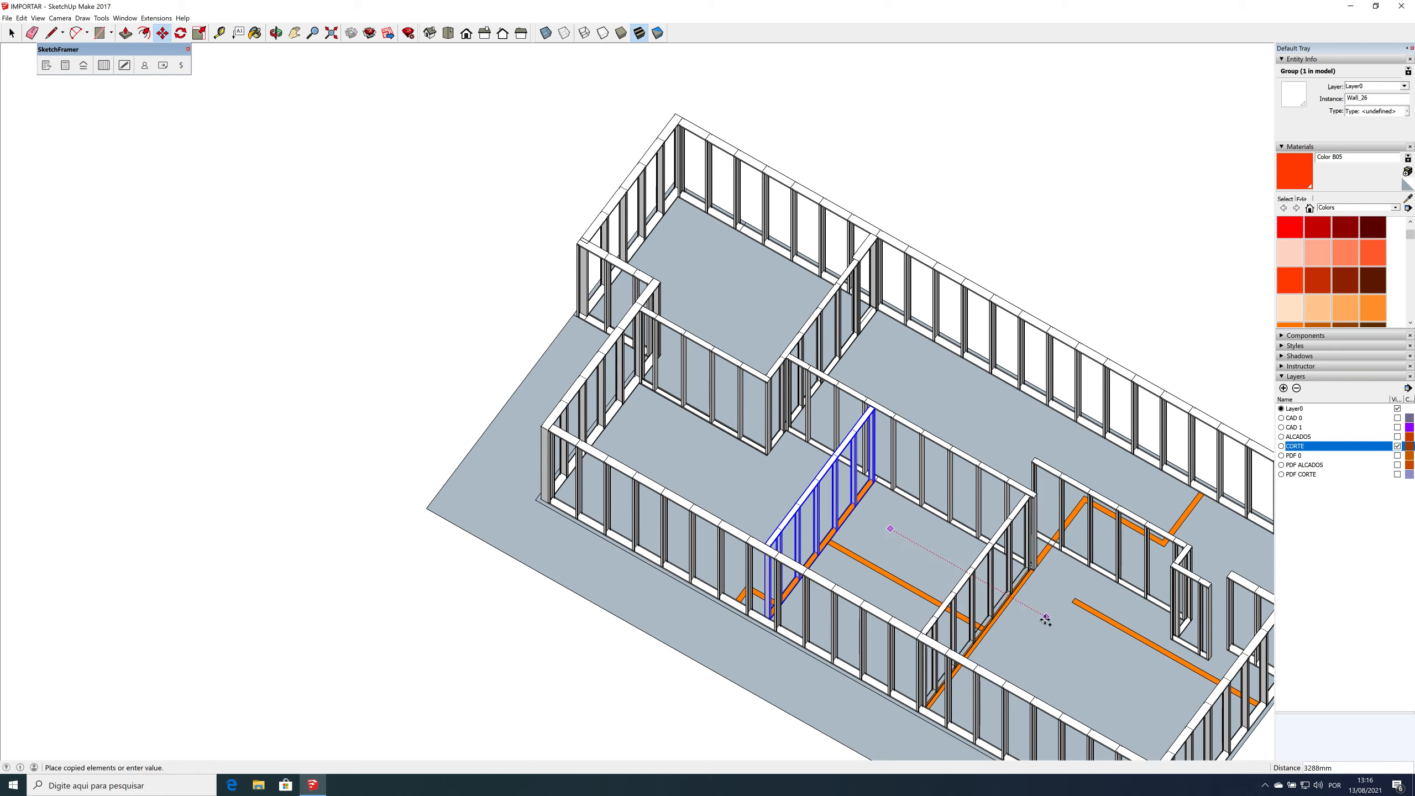
{"action": "left_click", "coordinate": [1048, 618]}
Step: Extend the copied cross wall past the corridor partition to the corner of its orange strip
{"action": "key", "text": "s"}
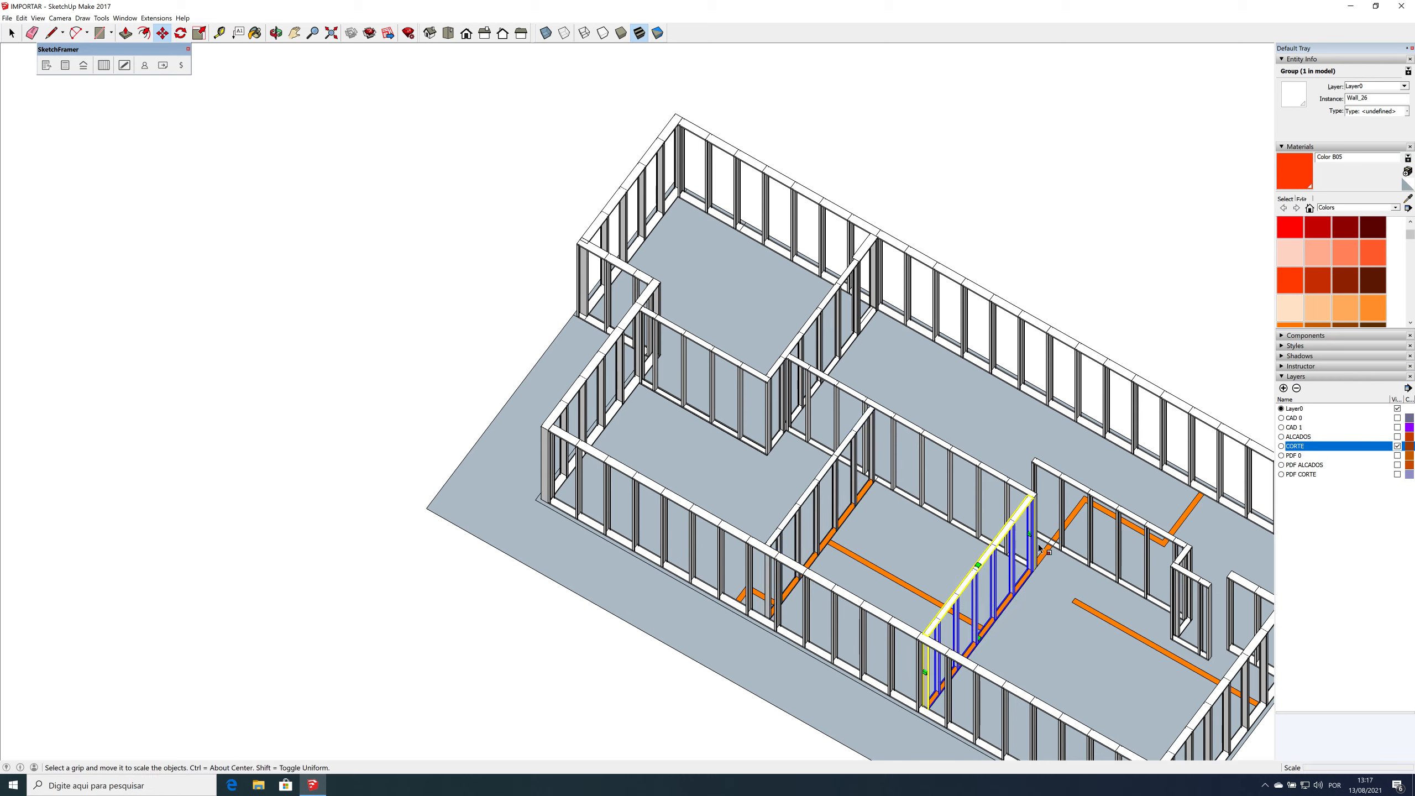
{"action": "left_click", "coordinate": [1032, 534]}
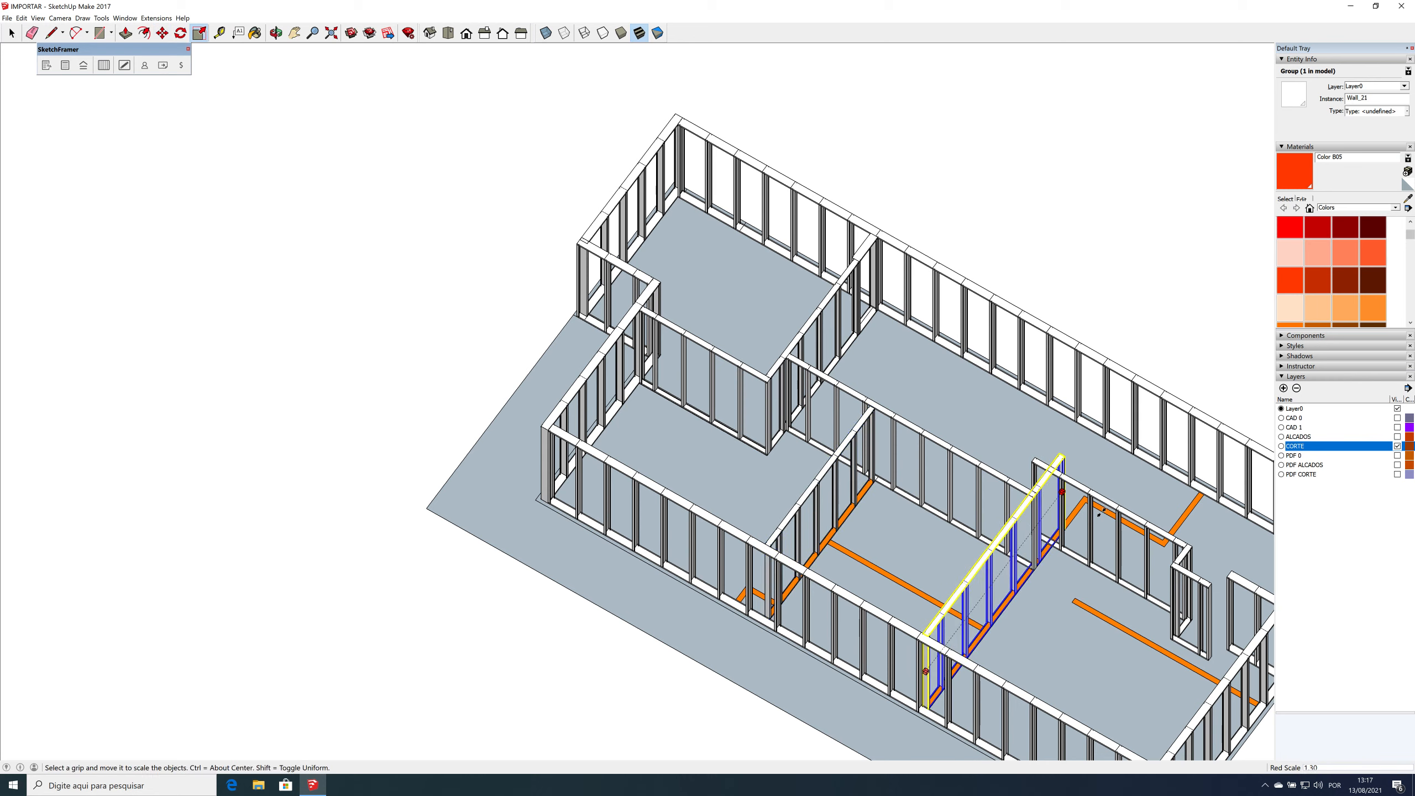
{"action": "key", "text": "space"}
Step: Move the wall beyond the second copied cross wall about 768 mm onto the long orange strip, with X-ray display switched on
{"action": "left_click", "coordinate": [1110, 502]}
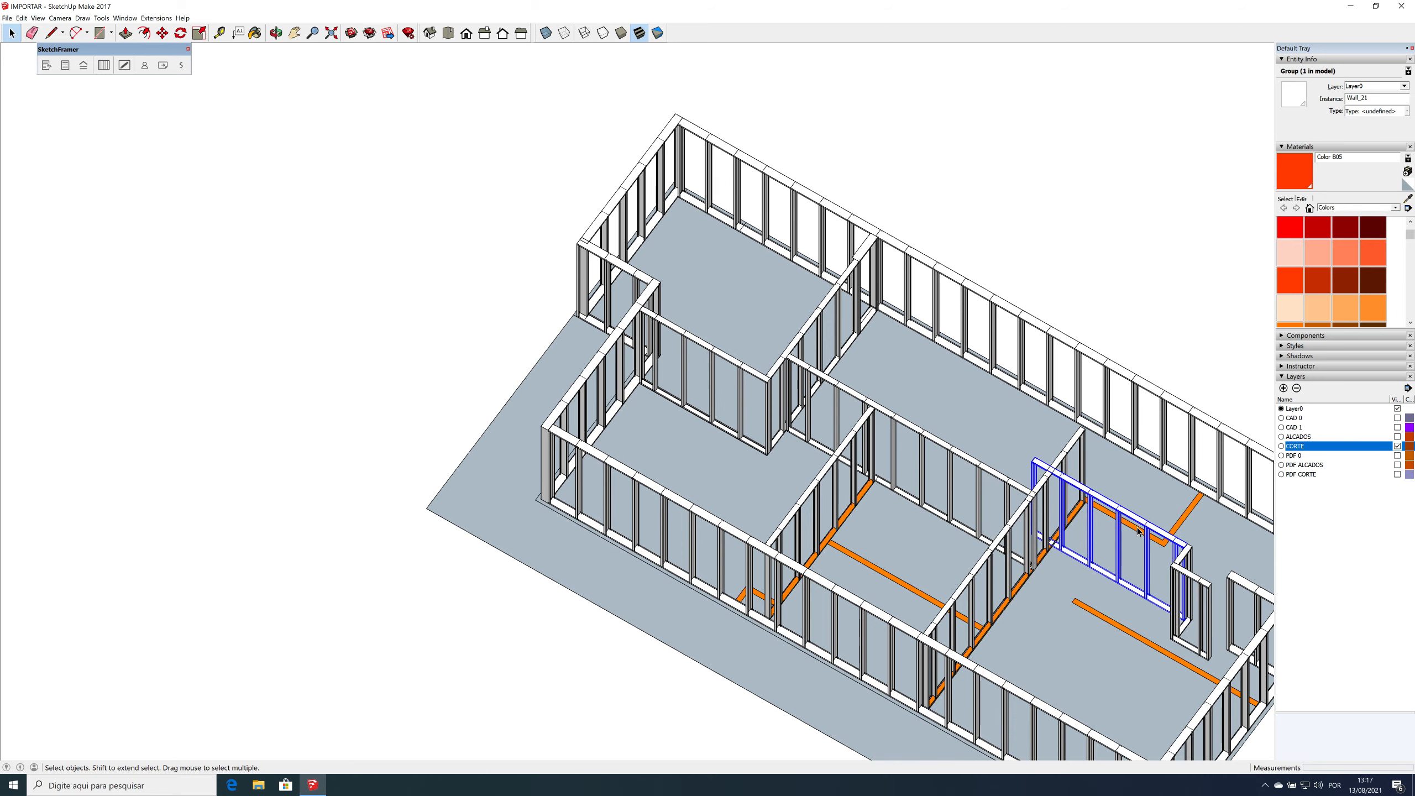
{"action": "scroll", "coordinate": [1137, 528], "scroll_direction": "down", "scroll_amount": 6}
{"action": "key", "text": "m"}
{"action": "scroll", "coordinate": [1132, 559], "scroll_direction": "up", "scroll_amount": 6}
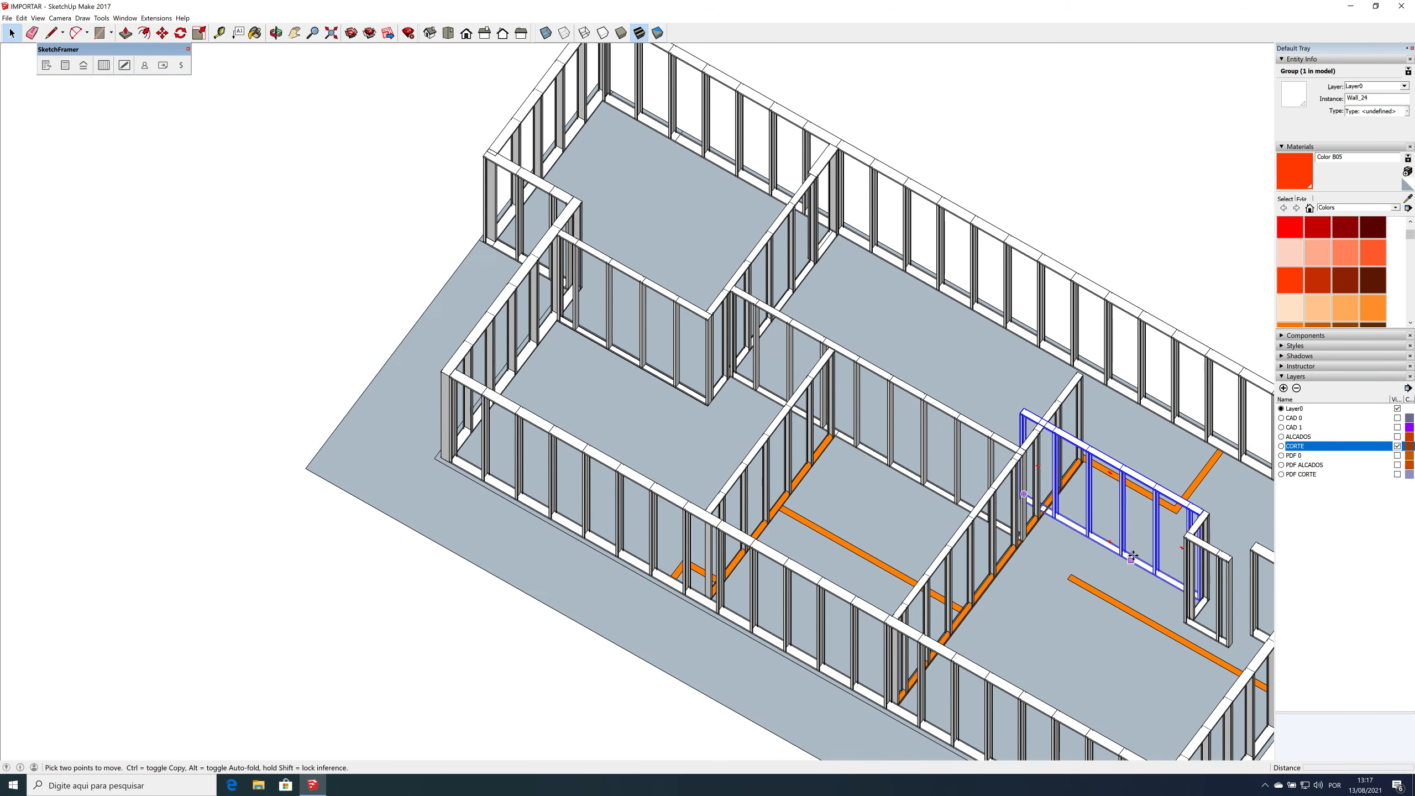
{"action": "left_click", "coordinate": [1127, 567]}
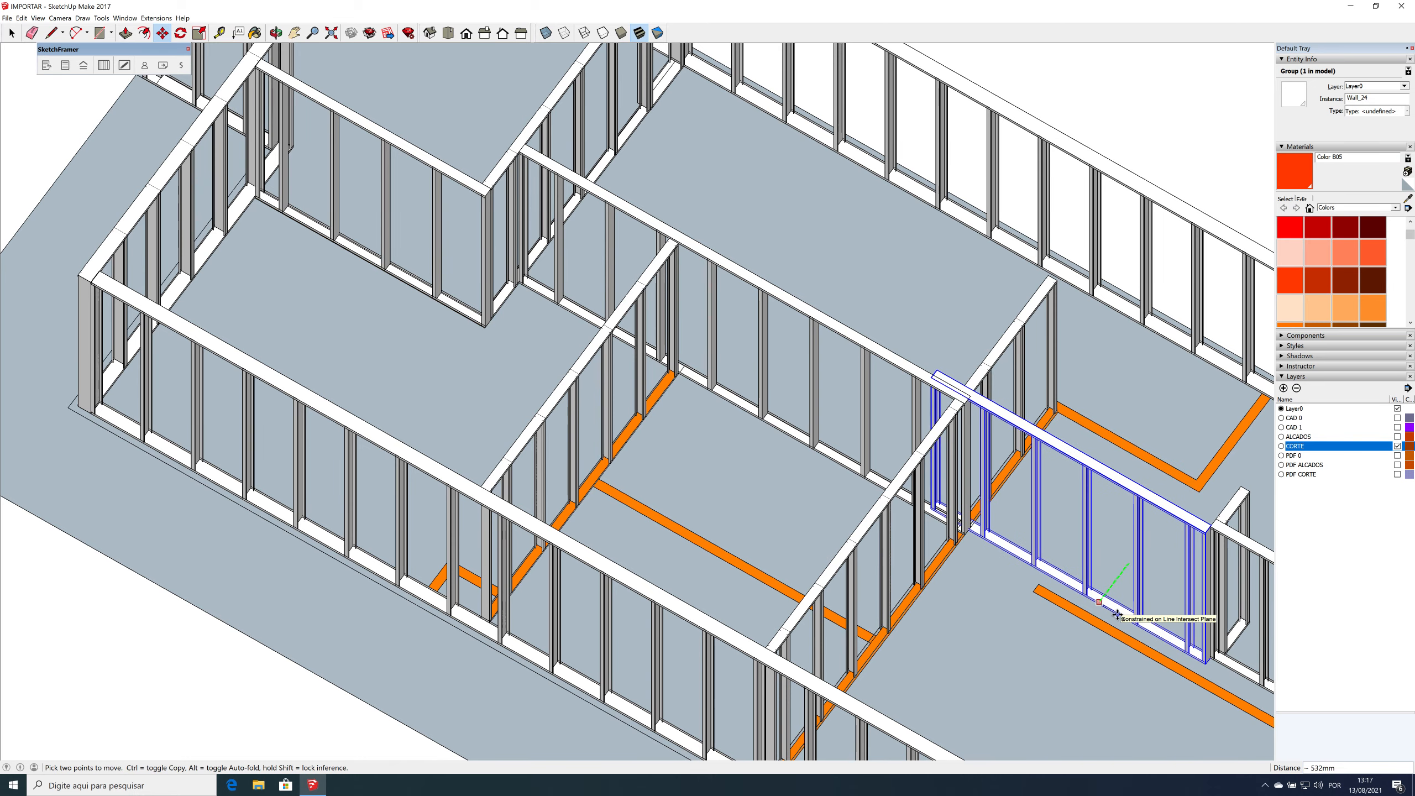
{"action": "key", "text": "x"}
{"action": "left_click", "coordinate": [1115, 637]}
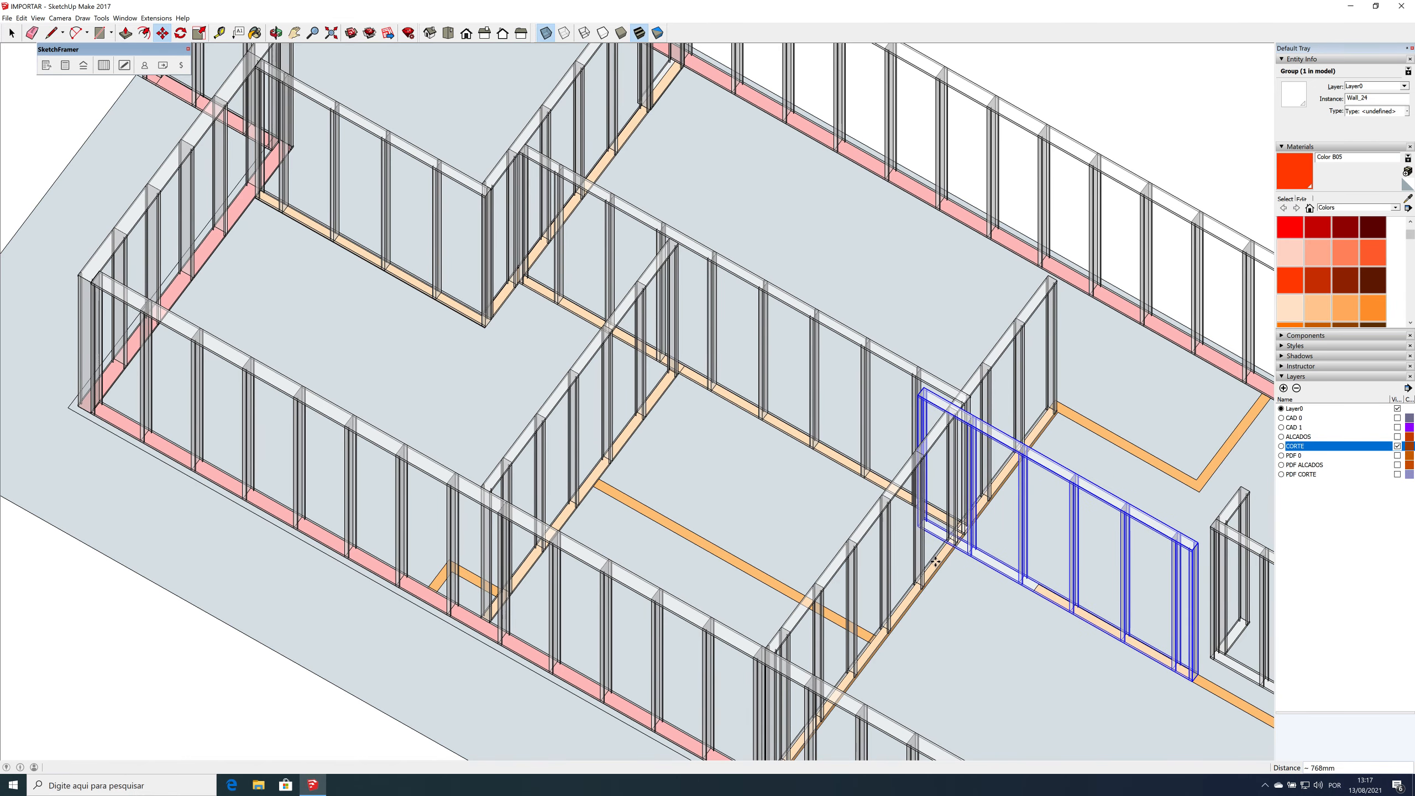
Step: Copy the relocated wall about 1841 mm toward the rear onto the parallel orange strip
{"action": "scroll", "coordinate": [1007, 613], "scroll_direction": "down", "scroll_amount": 1}
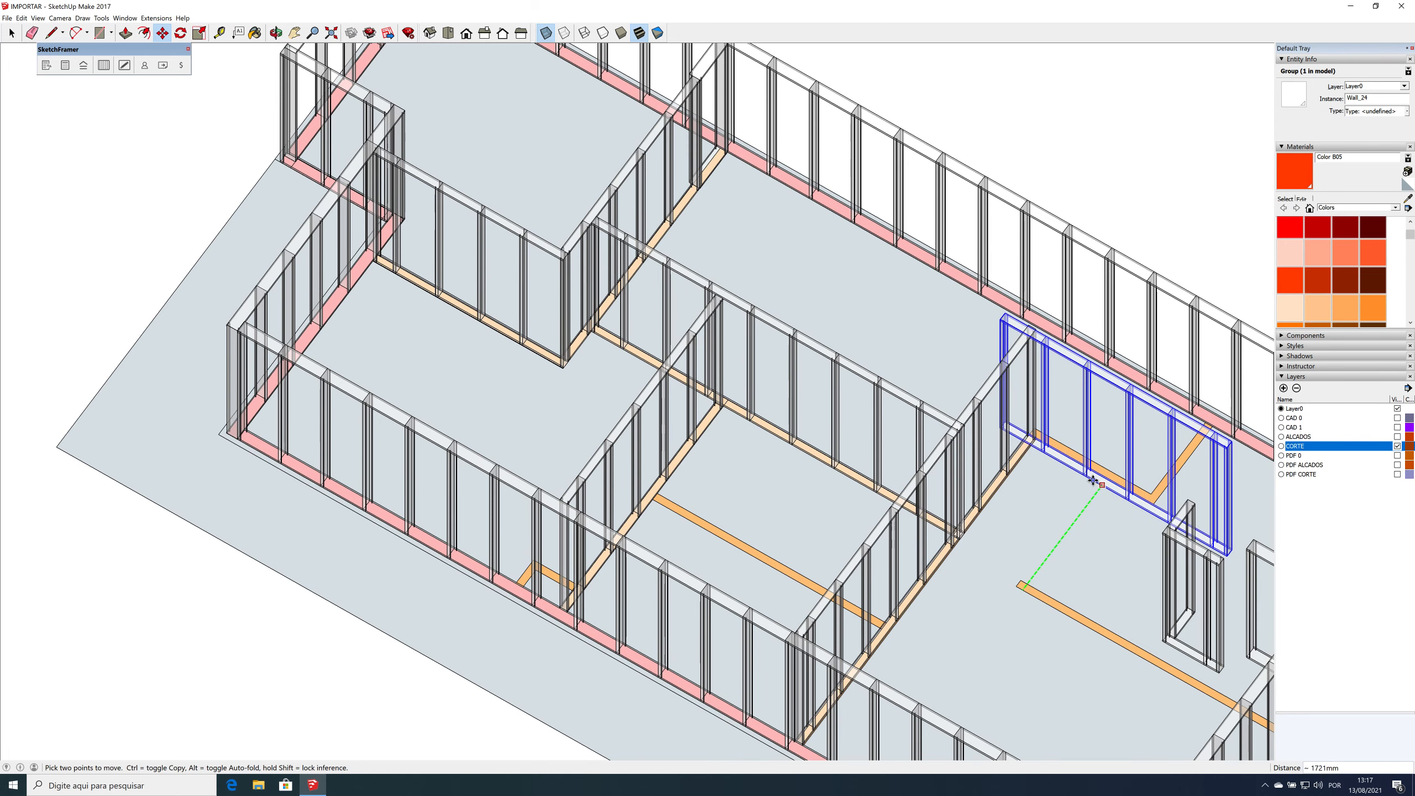
{"action": "key", "text": "ctrl"}
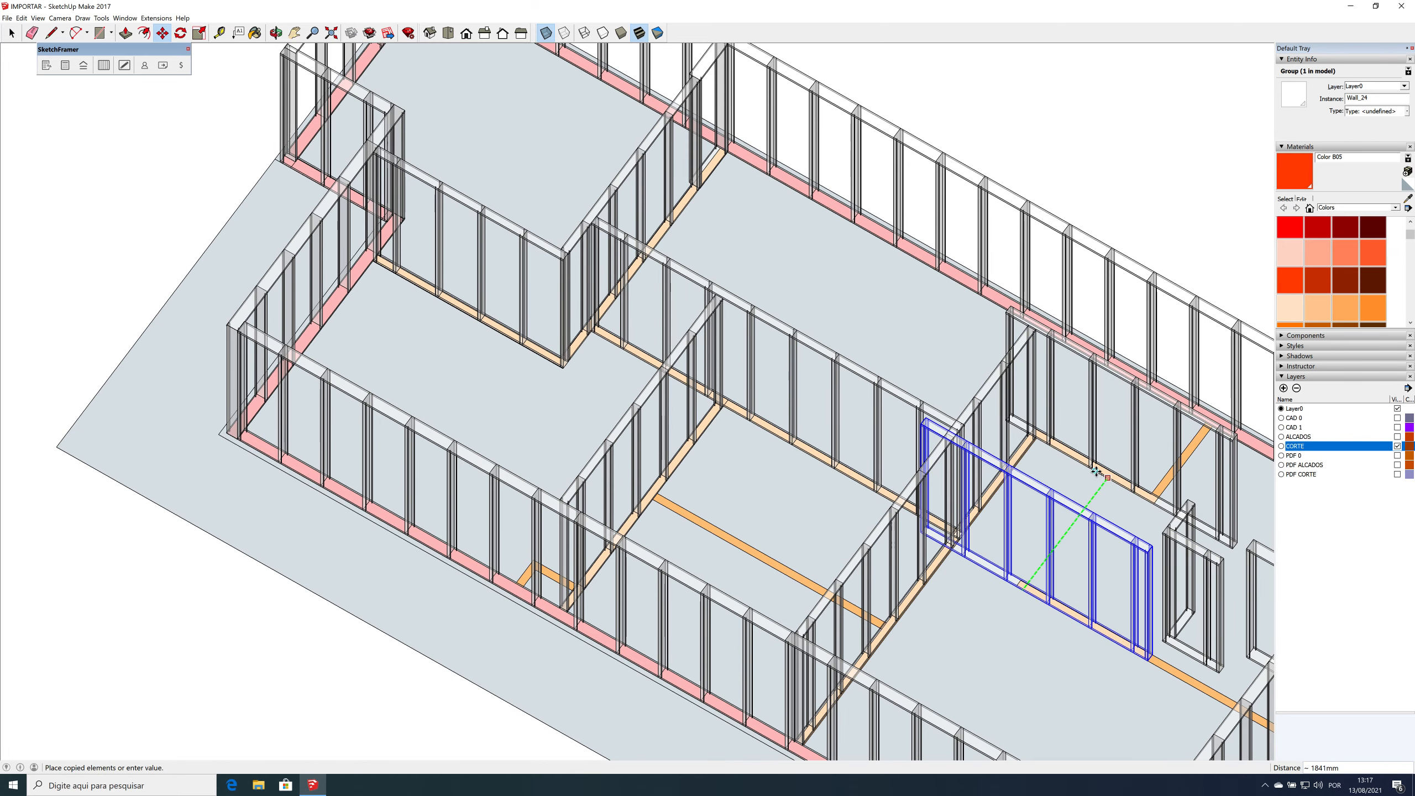
{"action": "left_click", "coordinate": [1095, 473]}
Step: Copy the rear wall onto the orange strip in the middle room and fit its length between the two cross walls
{"action": "scroll", "coordinate": [1095, 472], "scroll_direction": "down", "scroll_amount": 2}
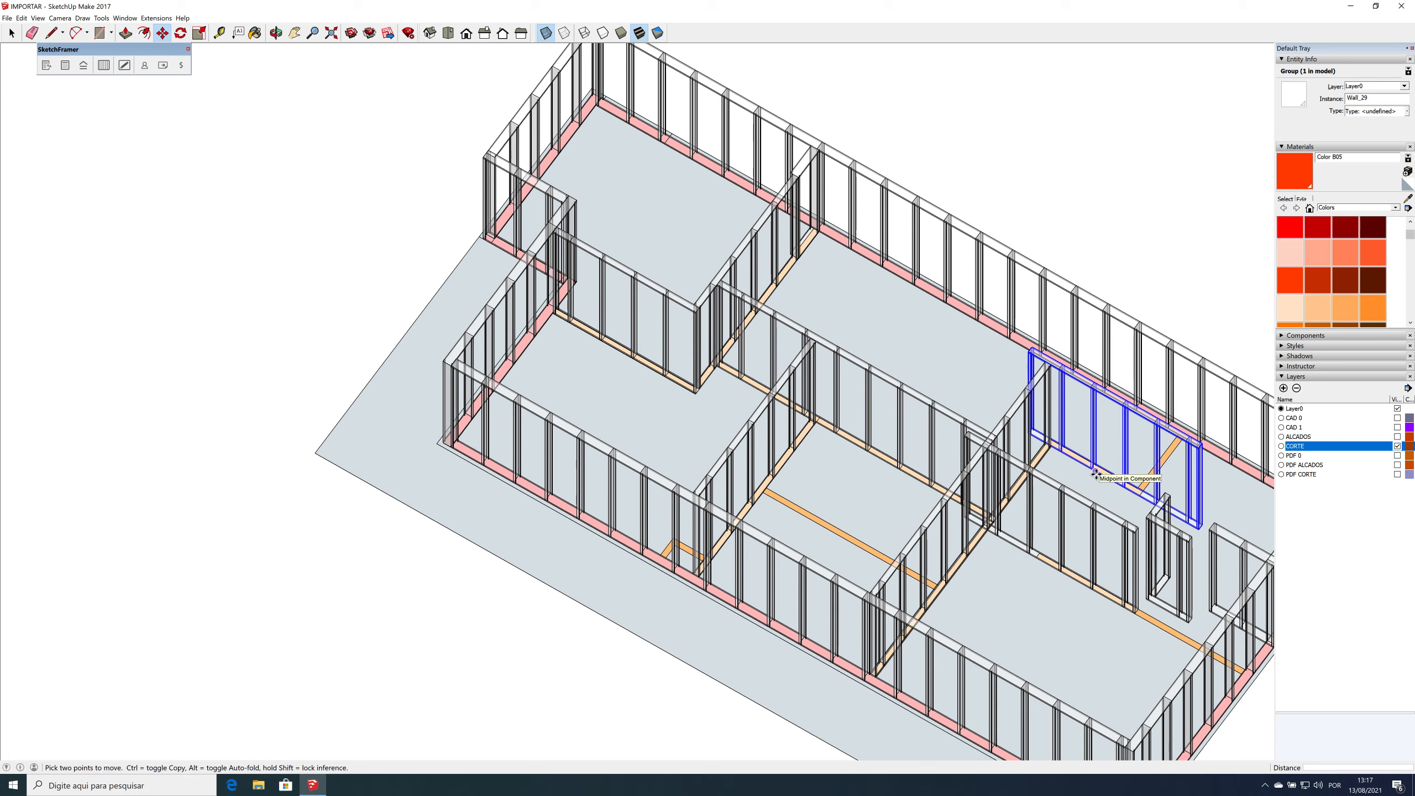
{"action": "left_click", "coordinate": [1096, 472]}
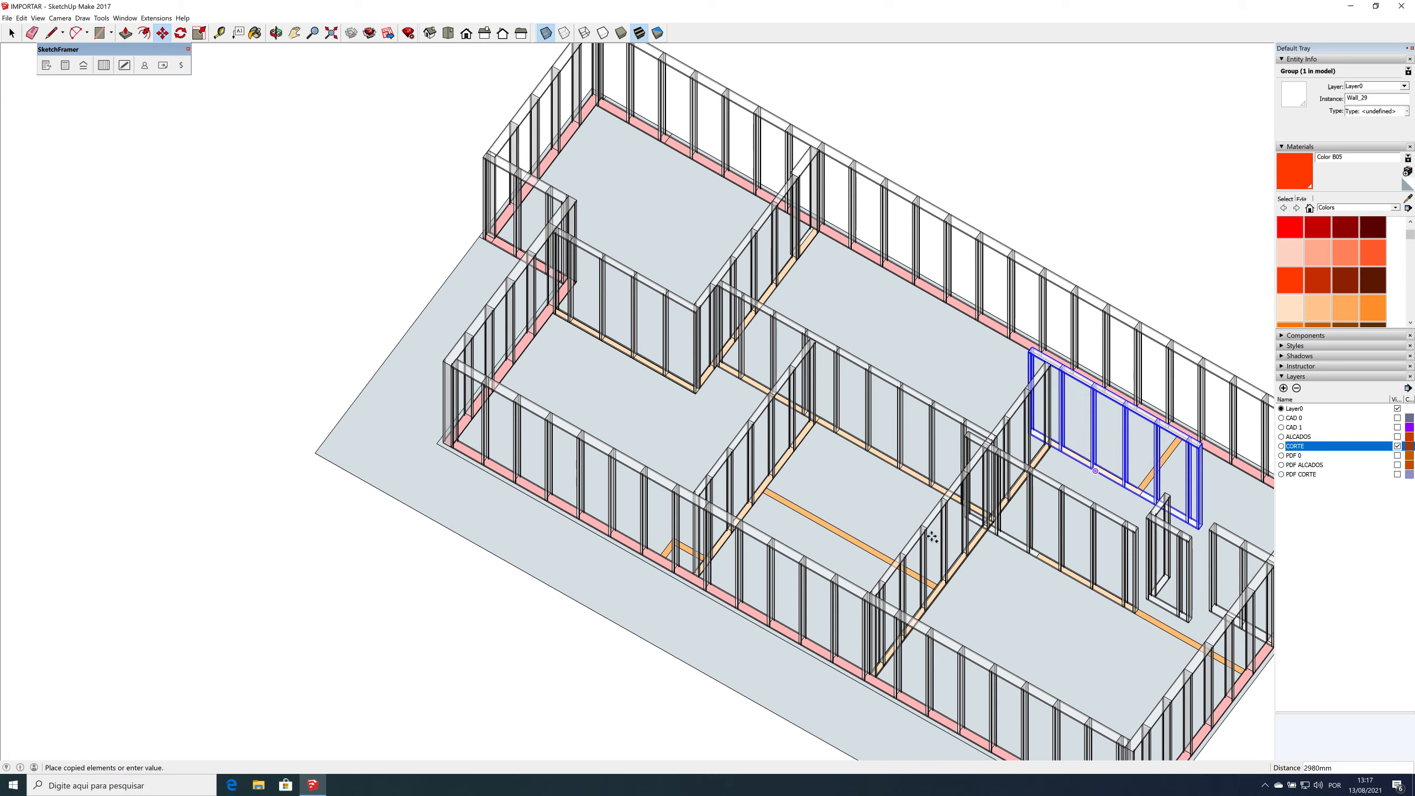
{"action": "left_click", "coordinate": [861, 547]}
{"action": "key", "text": "s"}
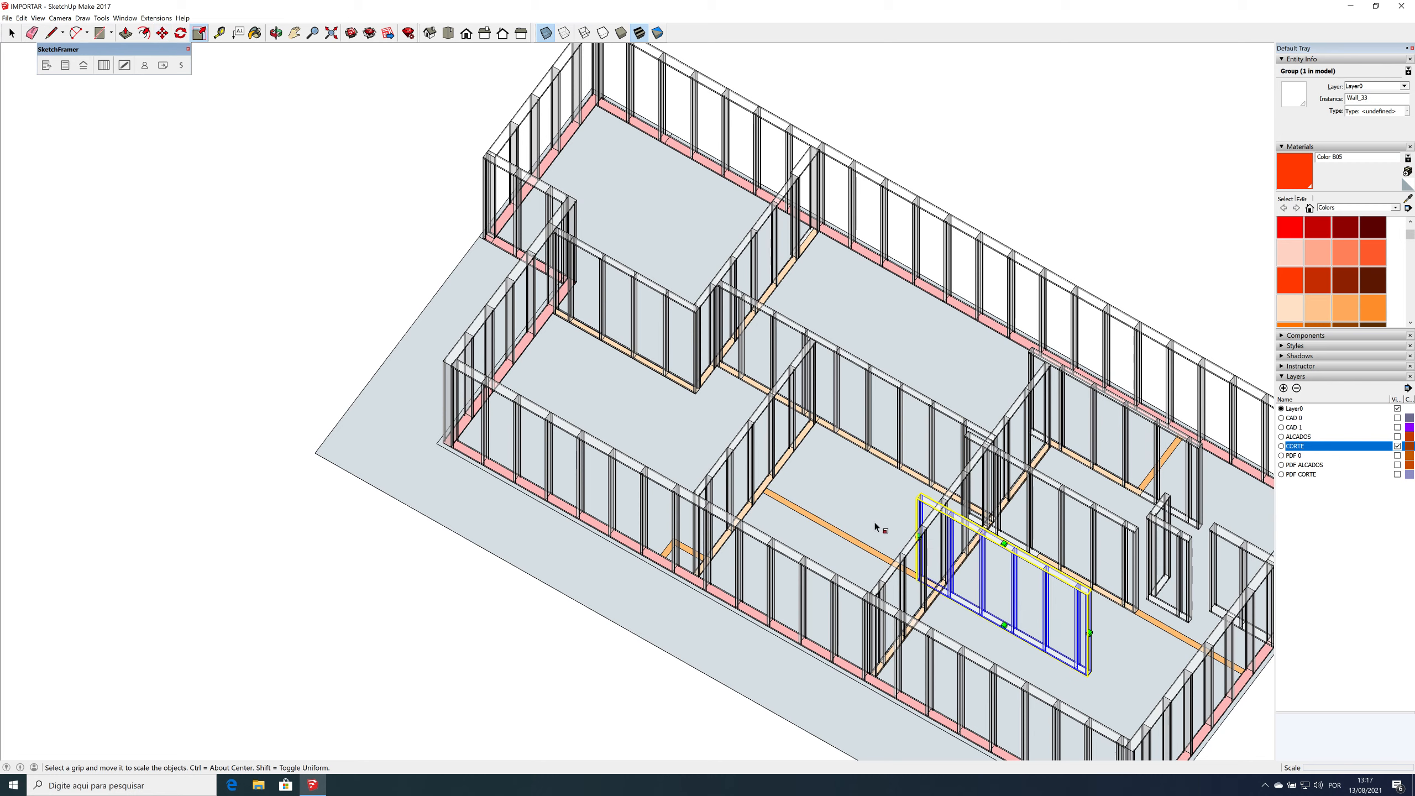
{"action": "left_click_drag", "start_coordinate": [919, 537], "coordinate": [795, 367]}
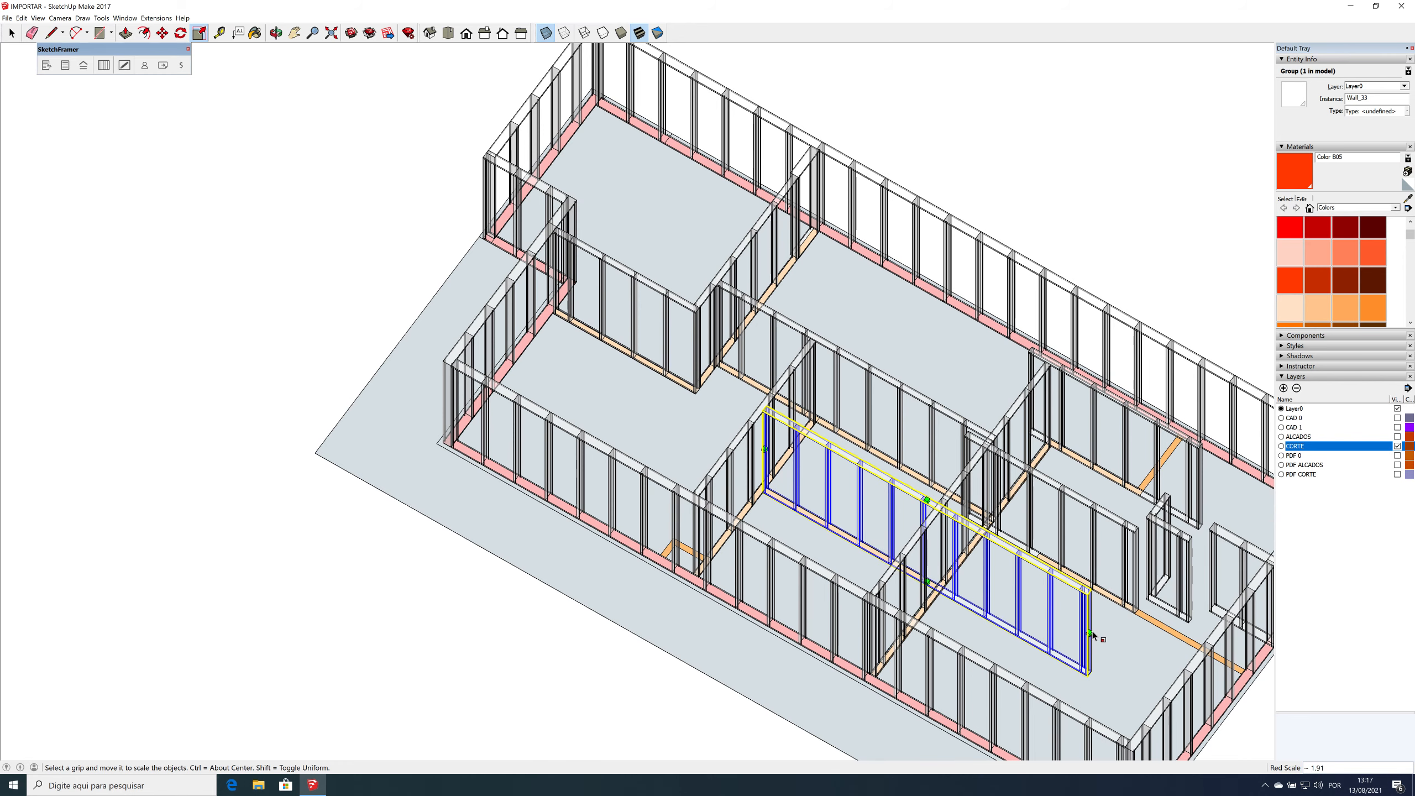
{"action": "left_click_drag", "start_coordinate": [984, 510], "coordinate": [948, 496]}
{"action": "key", "text": "space"}
Step: Shorten the rear copied wall at both ends to match its orange strip
{"action": "left_click", "coordinate": [1073, 401]}
{"action": "key", "text": "s"}
{"action": "left_click_drag", "start_coordinate": [1029, 389], "coordinate": [1048, 399]}
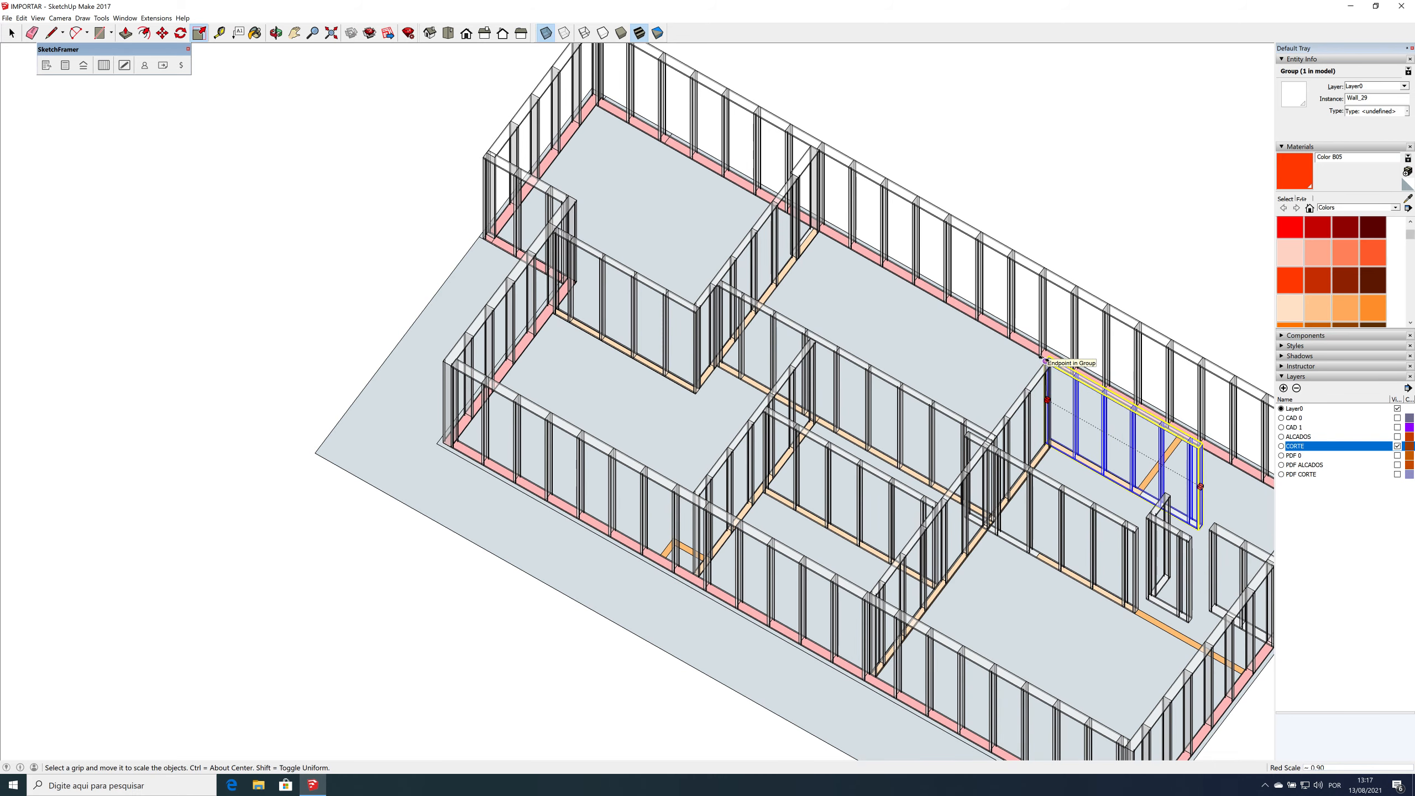
{"action": "left_click_drag", "start_coordinate": [1195, 484], "coordinate": [1100, 512]}
{"action": "key", "text": "space"}
Step: Resize the wall on the long orange strip, extending it to the end outer wall and leaving the opening beside the cross wall
{"action": "left_click", "coordinate": [1061, 503]}
{"action": "key", "text": "s"}
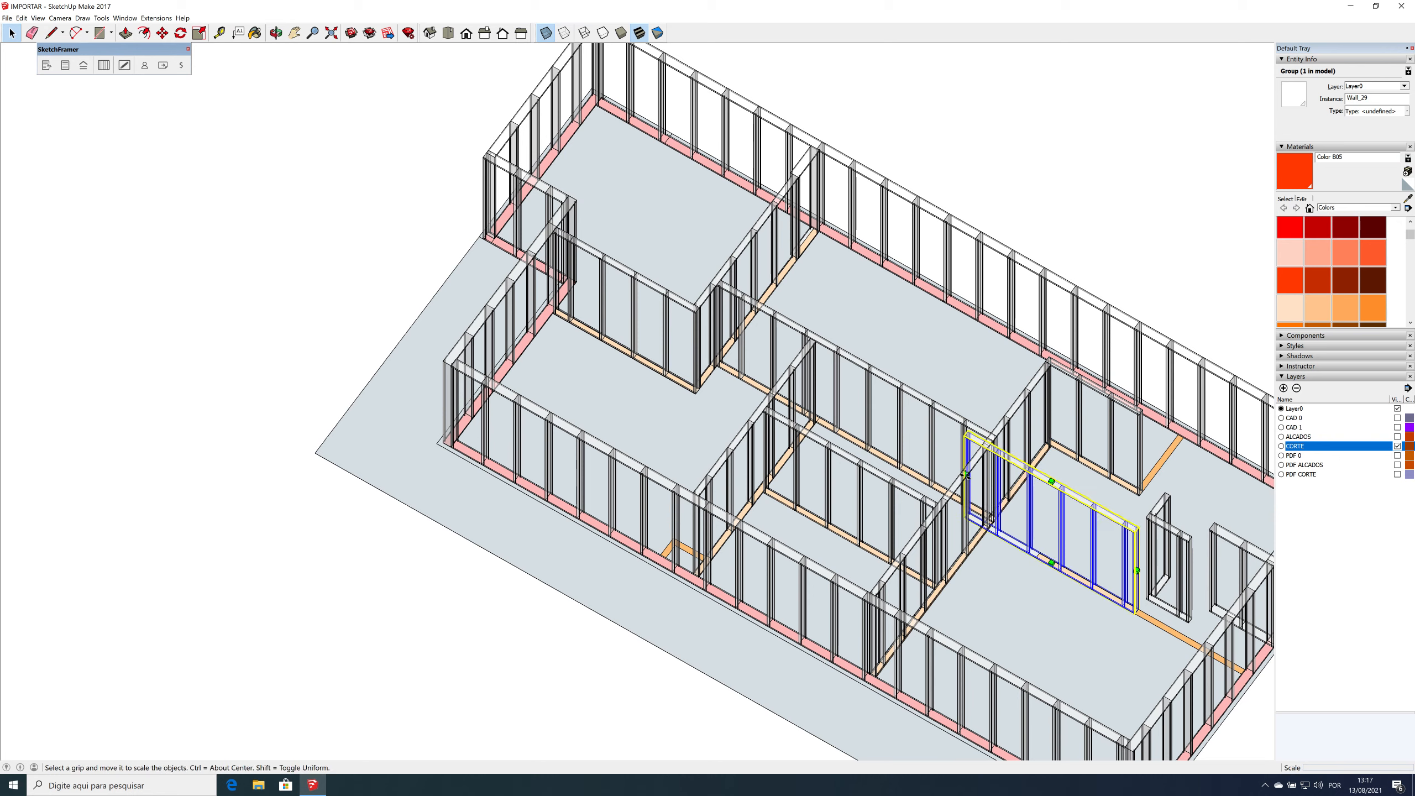
{"action": "left_click_drag", "start_coordinate": [986, 455], "coordinate": [989, 440]}
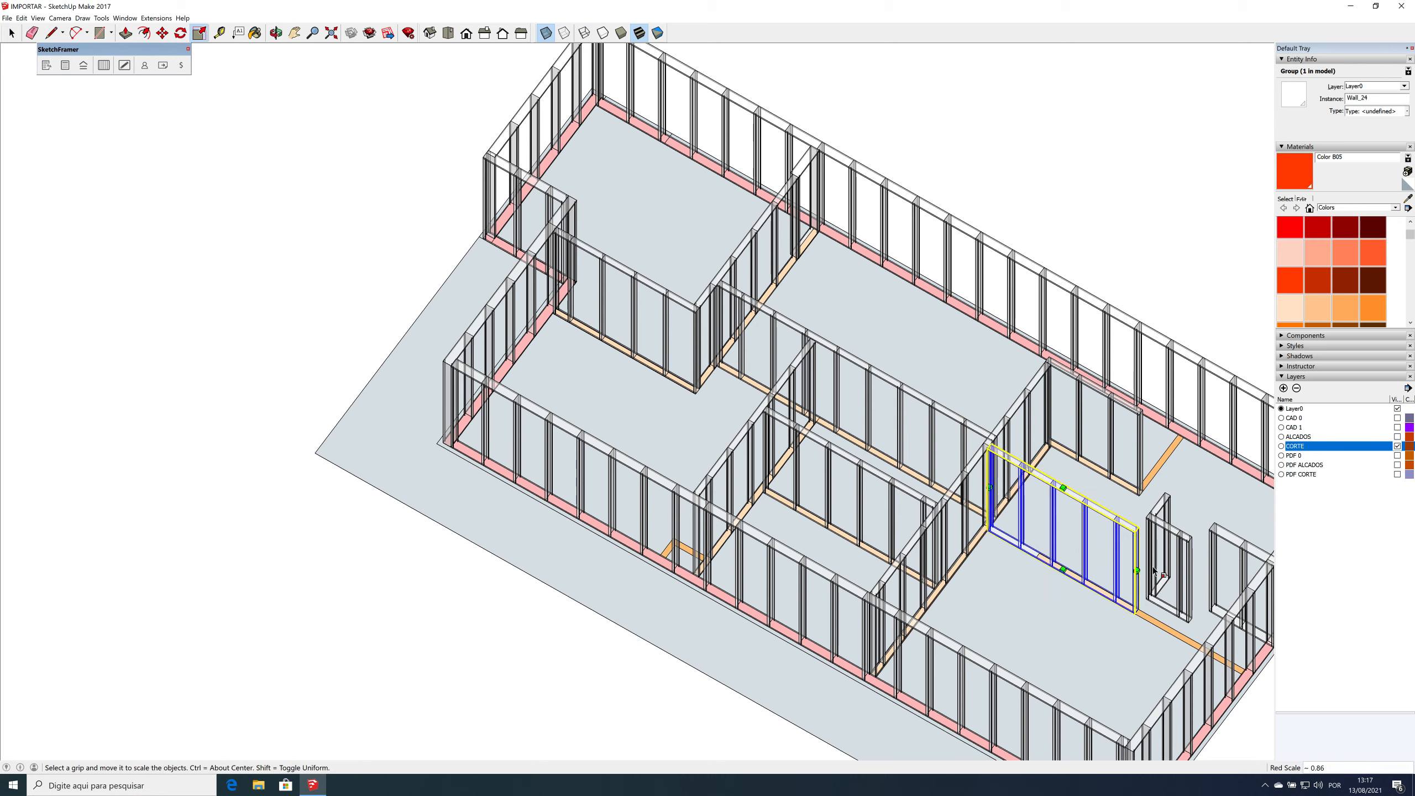
{"action": "left_click_drag", "start_coordinate": [1137, 570], "coordinate": [1249, 585]}
{"action": "left_click_drag", "start_coordinate": [990, 486], "coordinate": [1037, 514]}
{"action": "key", "text": "space"}
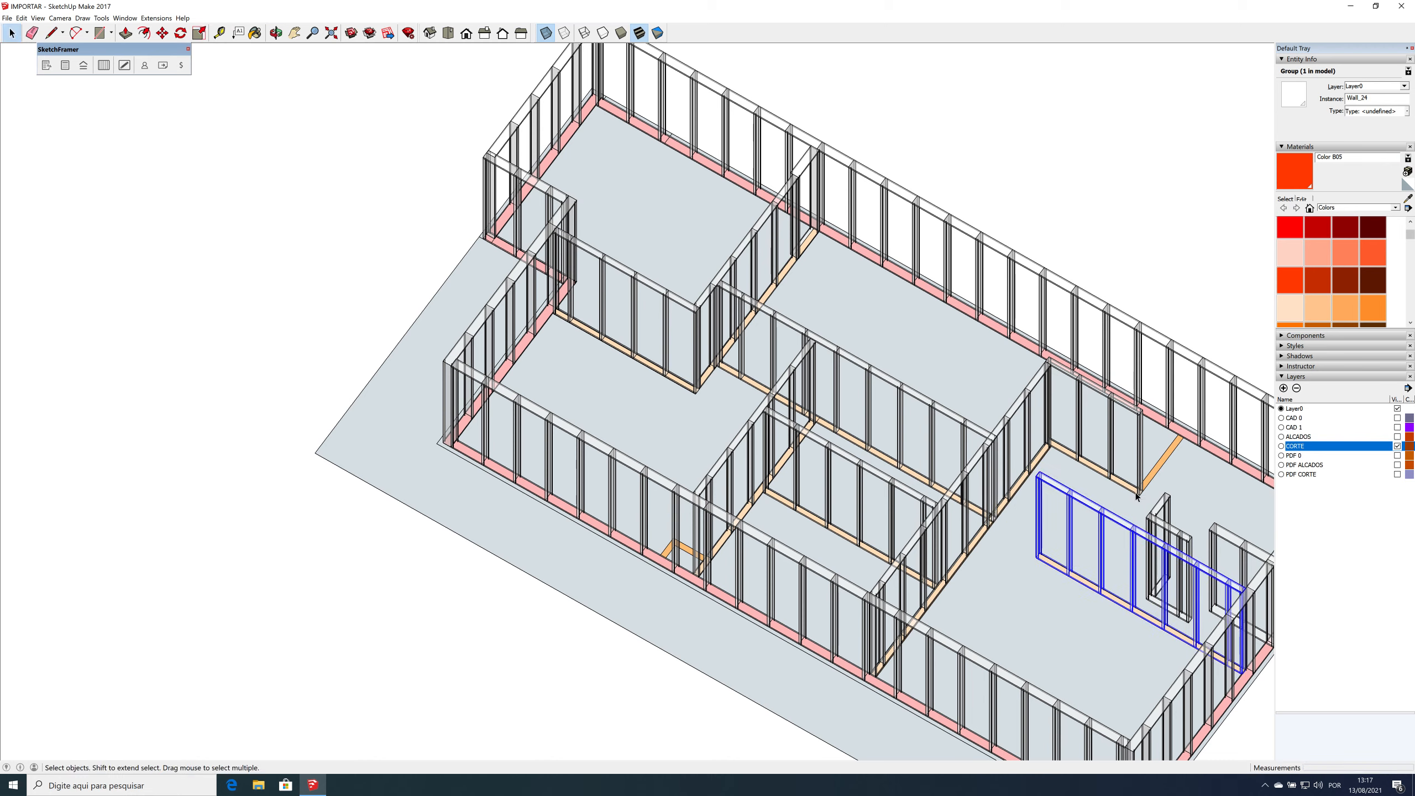
Step: Delete the two leftover short wall pieces behind the long partition at the end of the house
{"action": "left_click_drag", "start_coordinate": [1275, 653], "coordinate": [1276, 654]}
{"action": "scroll", "coordinate": [837, 611], "scroll_direction": "down", "scroll_amount": 3}
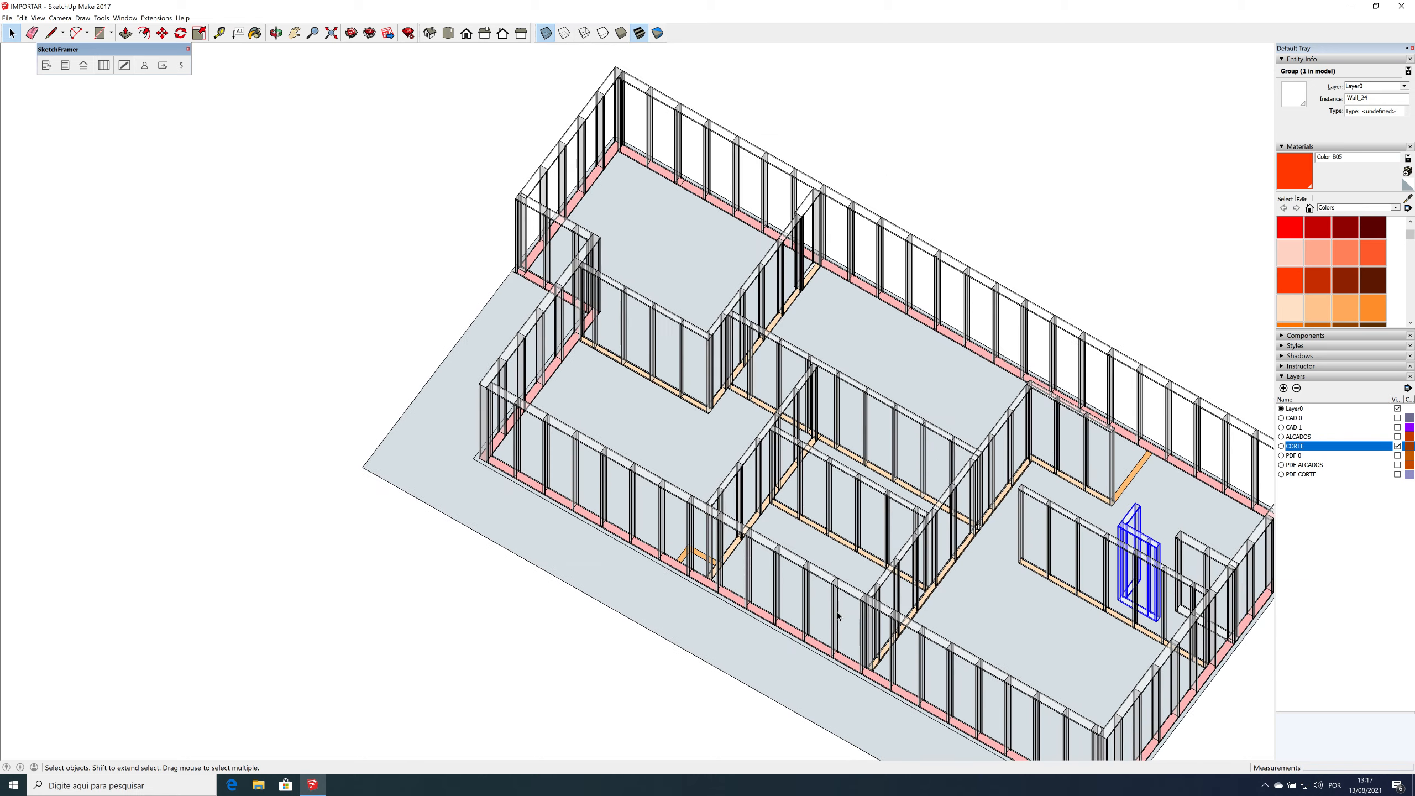
{"action": "scroll", "coordinate": [1132, 569], "scroll_direction": "up", "scroll_amount": 1}
{"action": "scroll", "coordinate": [1132, 573], "scroll_direction": "up", "scroll_amount": 1}
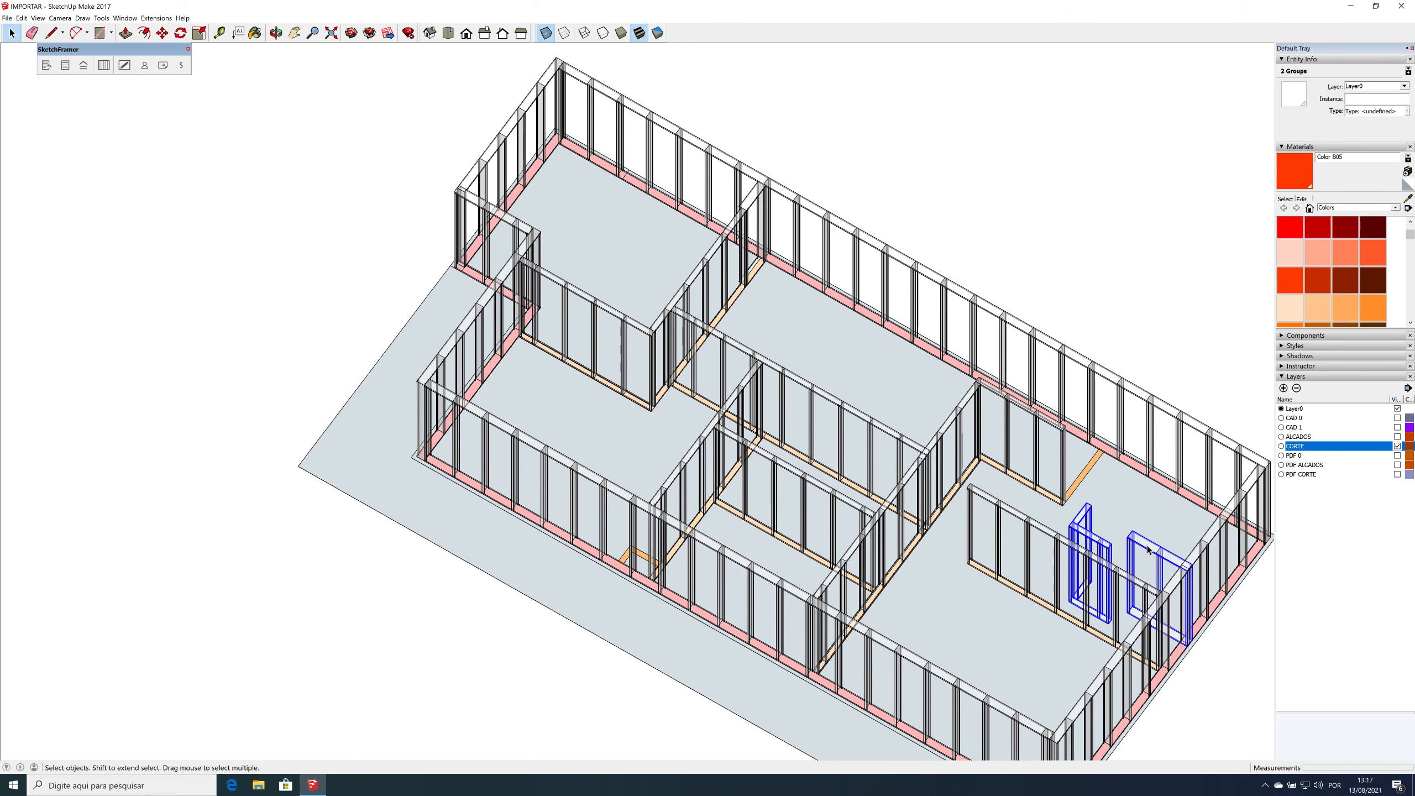
{"action": "key", "text": "Escape"}
Step: Copy the long cross wall about 1660 mm onto the short orange strip leading to the rear outer wall
{"action": "middle_click_drag", "start_coordinate": [965, 515], "coordinate": [940, 602]}
{"action": "scroll", "coordinate": [1056, 491], "scroll_direction": "up", "scroll_amount": 3}
{"action": "left_click", "coordinate": [928, 474]}
{"action": "scroll", "coordinate": [1020, 449], "scroll_direction": "up", "scroll_amount": 5}
{"action": "key", "text": "m"}
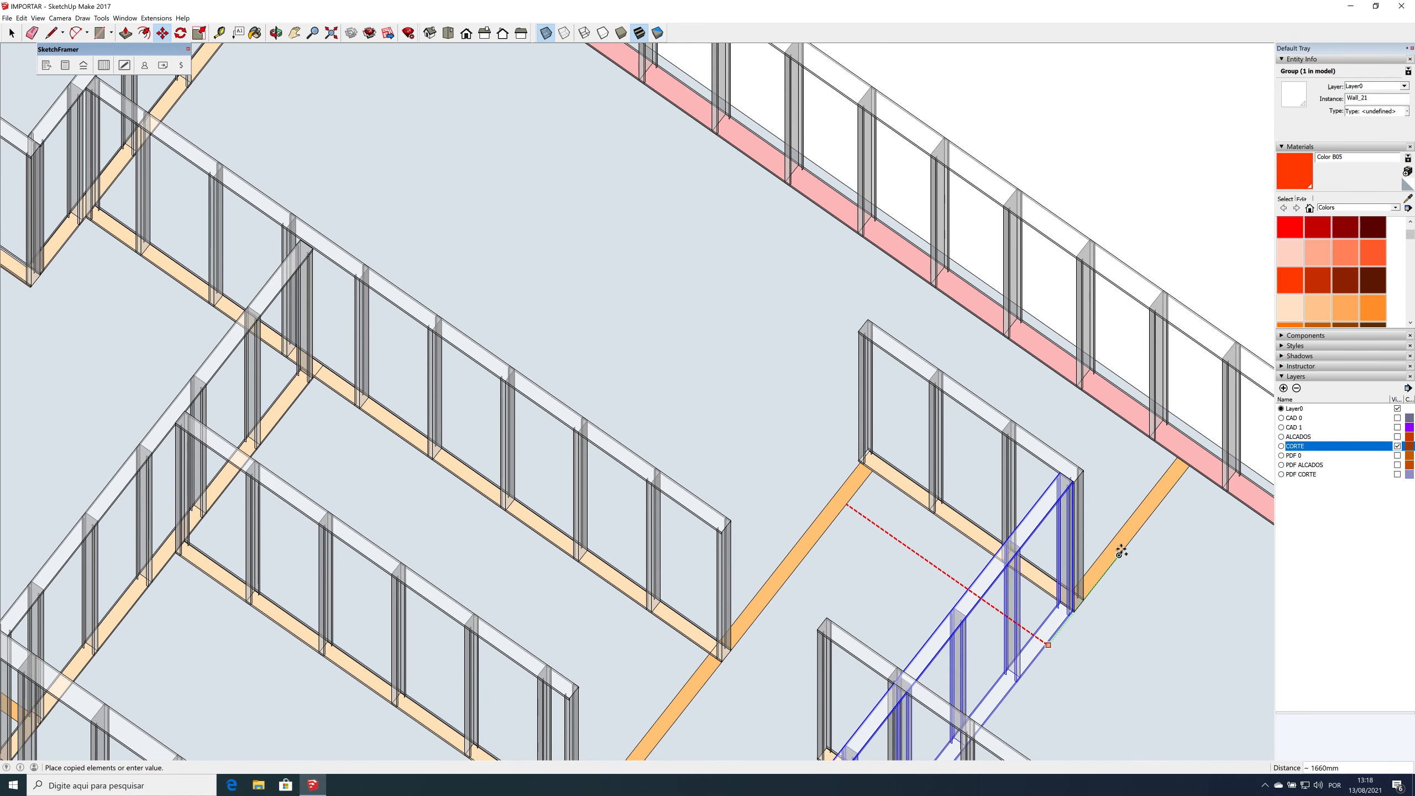
{"action": "left_click", "coordinate": [1116, 552]}
Step: Scale the copied cross wall along its orange strip so it spans only from the short partition to the rear outer wall
{"action": "key", "text": "s"}
{"action": "left_click", "coordinate": [1066, 543]}
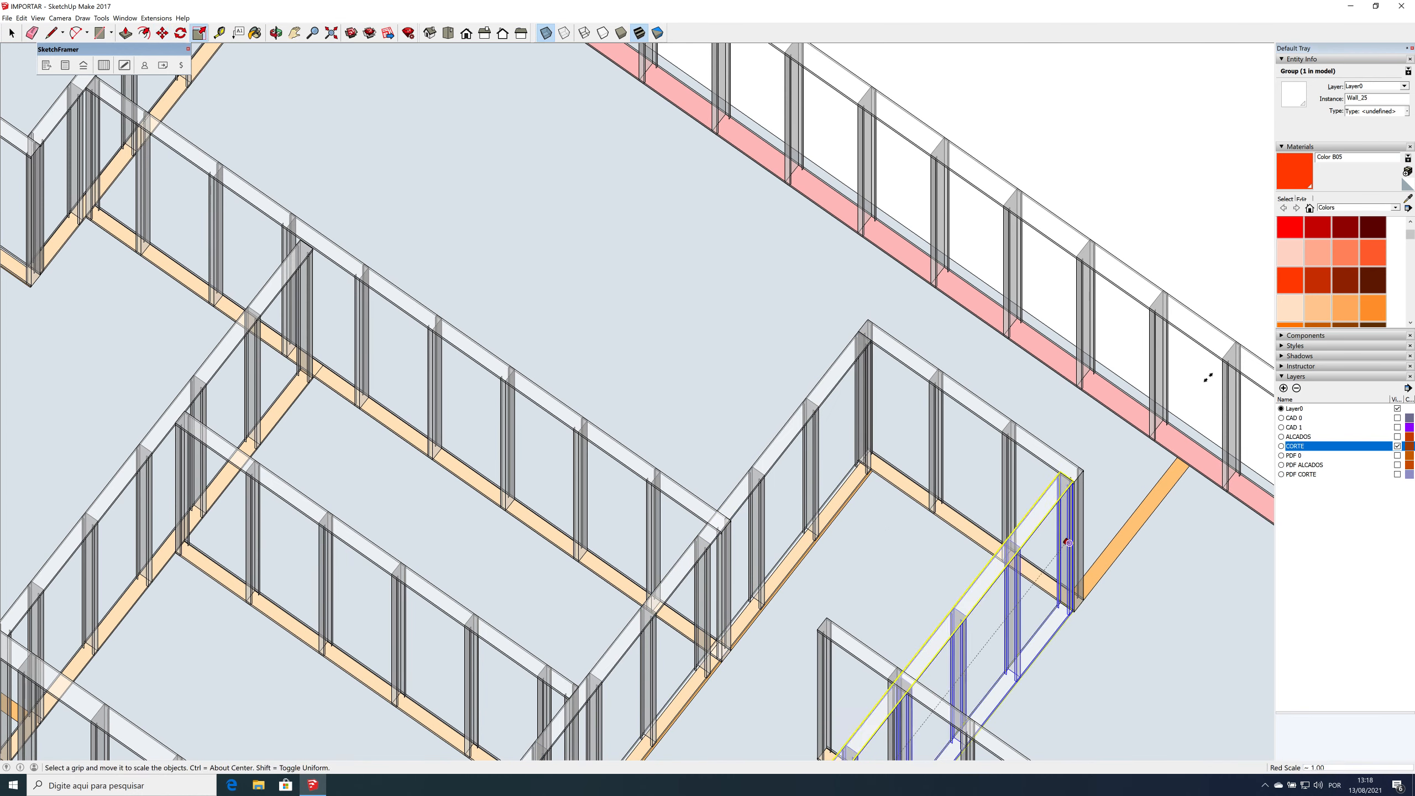
{"action": "scroll", "coordinate": [1221, 362], "scroll_direction": "down", "scroll_amount": 5}
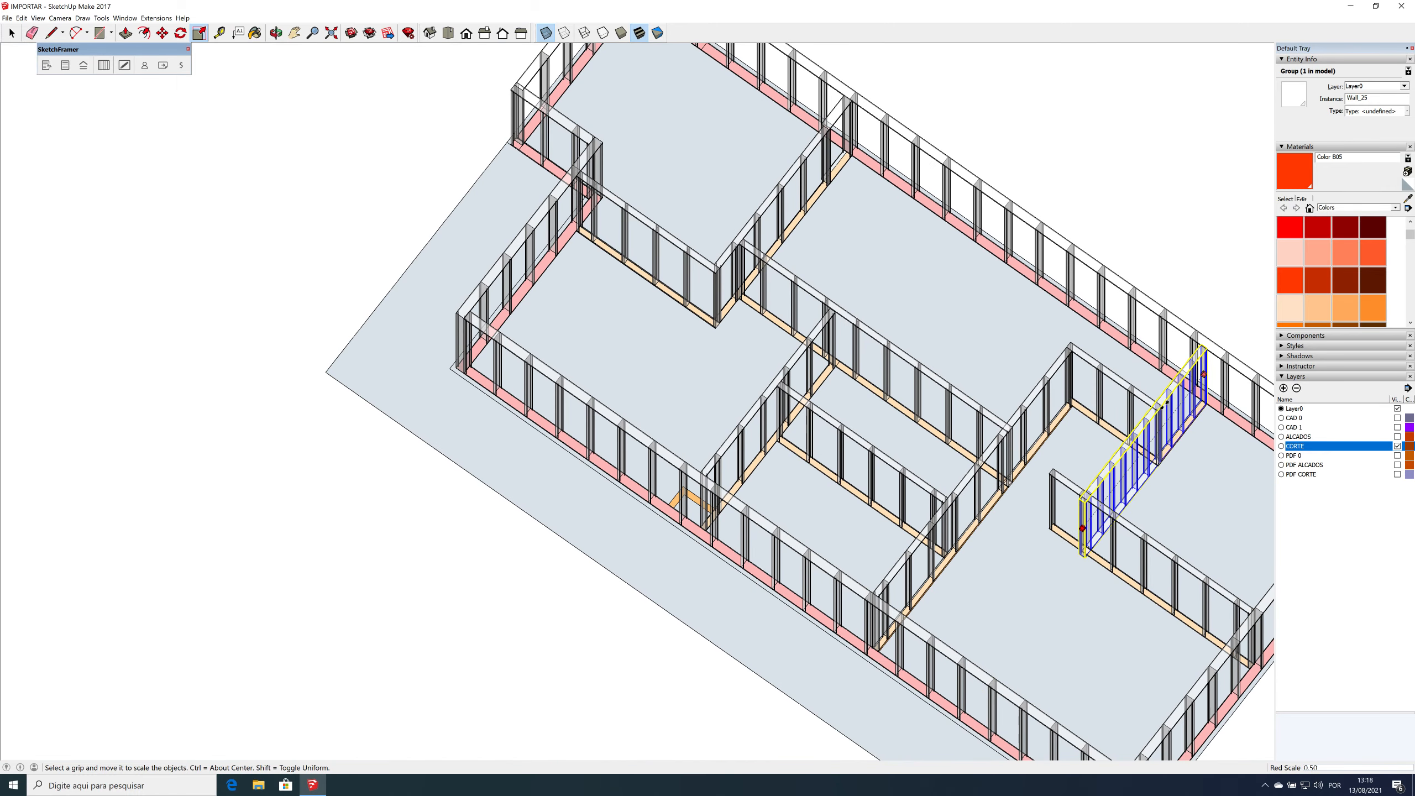
{"action": "left_click", "coordinate": [1162, 406]}
{"action": "key", "text": "space"}
Step: Examine from the front view how the wall bases sit relative to the floor plan
{"action": "middle_click_drag", "start_coordinate": [893, 467], "coordinate": [669, 529]}
{"action": "scroll", "coordinate": [669, 529], "scroll_direction": "up", "scroll_amount": 3}
{"action": "scroll", "coordinate": [669, 529], "scroll_direction": "up", "scroll_amount": 8}
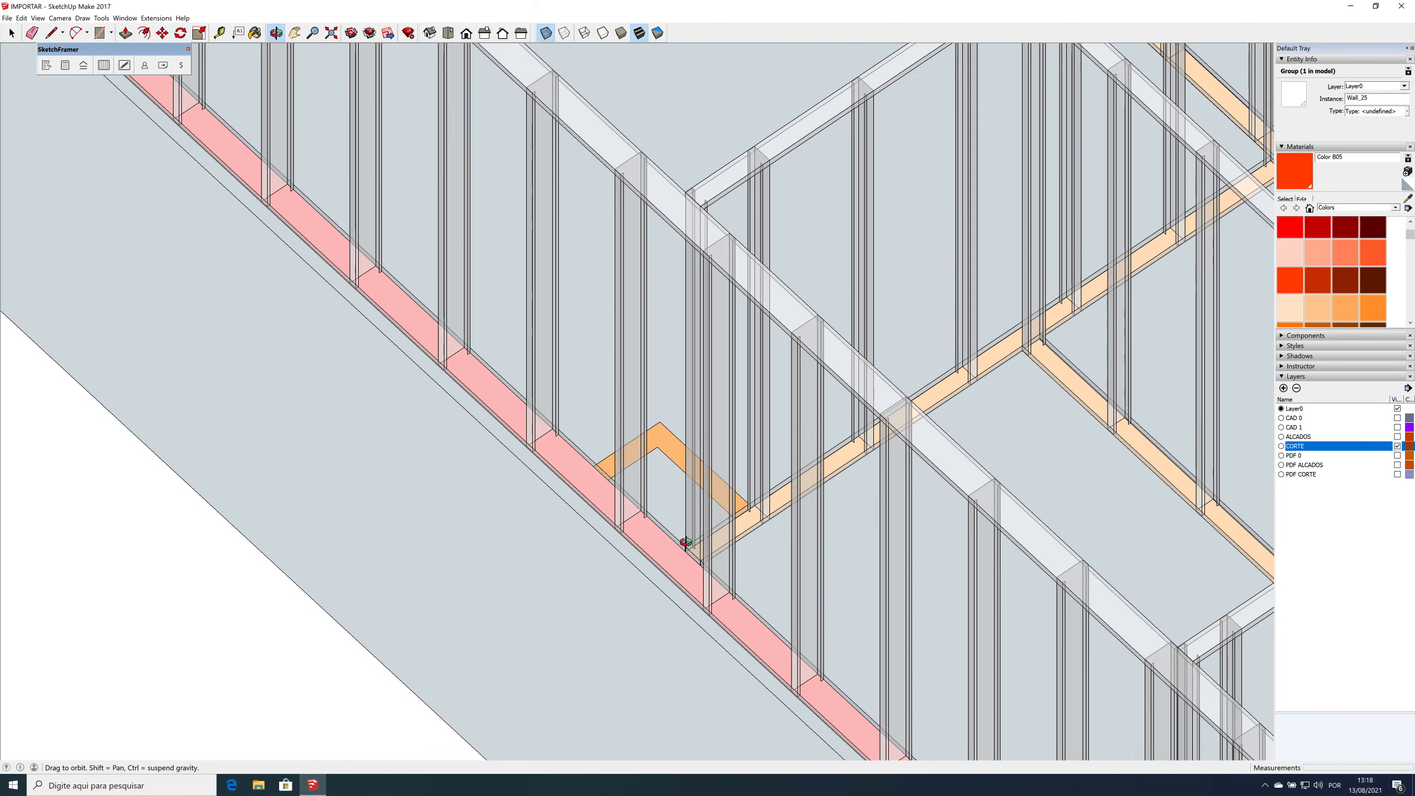
{"action": "middle_click_drag", "start_coordinate": [844, 308], "coordinate": [986, 160]}
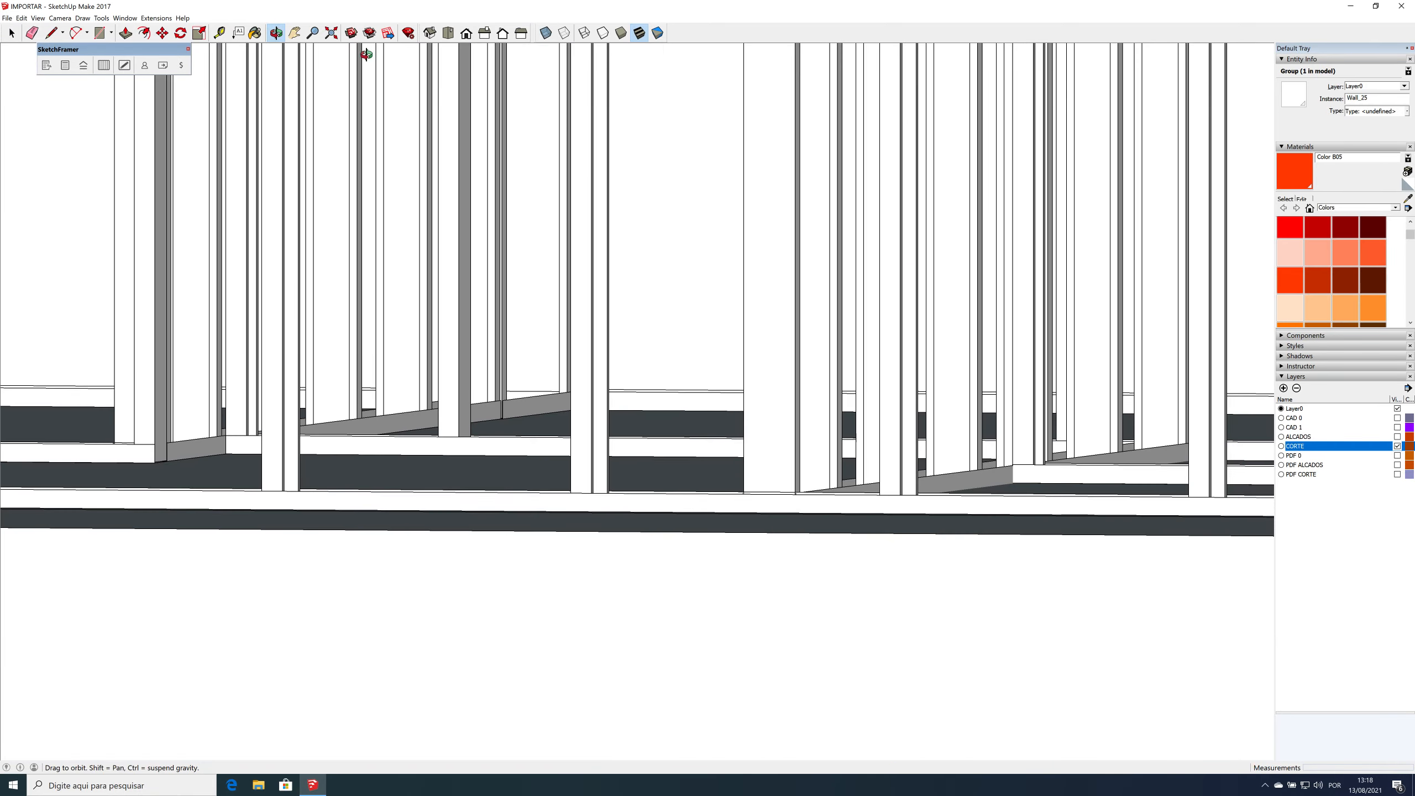
{"action": "left_click", "coordinate": [467, 34]}
{"action": "left_click_drag", "start_coordinate": [703, 400], "coordinate": [690, 394]}
{"action": "left_click_drag", "start_coordinate": [933, 403], "coordinate": [920, 389]}
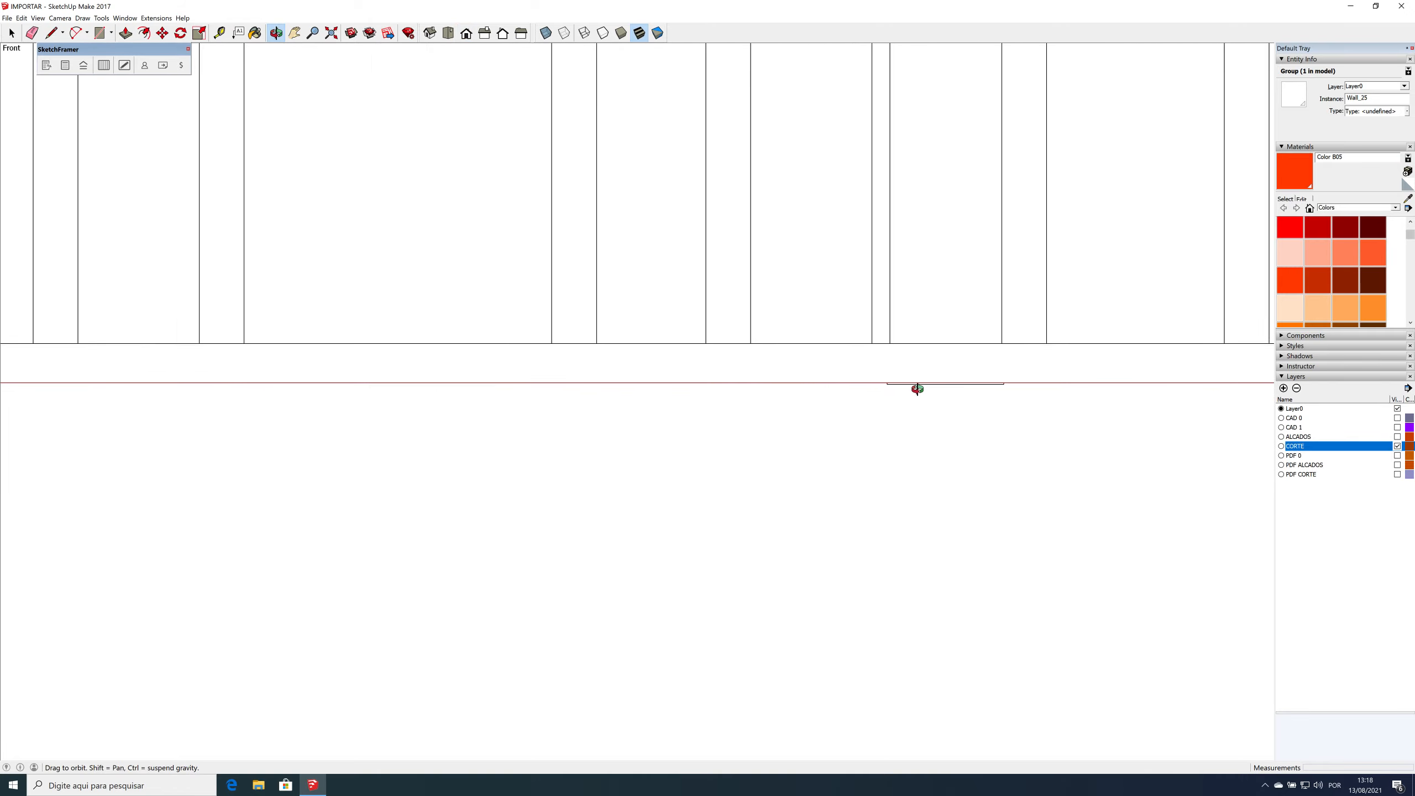
{"action": "scroll", "coordinate": [784, 418], "scroll_direction": "down", "scroll_amount": 6}
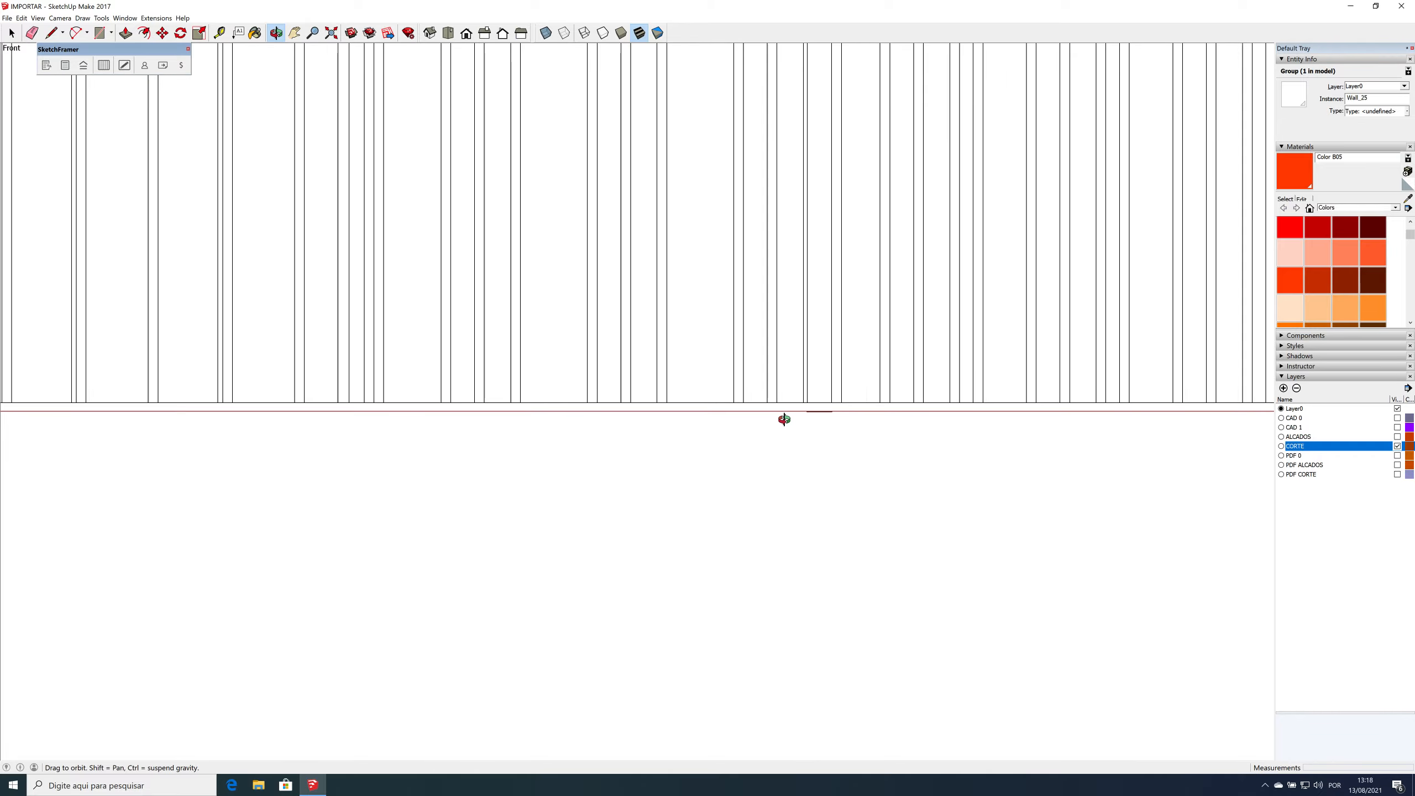
{"action": "scroll", "coordinate": [784, 418], "scroll_direction": "down", "scroll_amount": 5}
Step: Select all sixteen walls of the second frame and bring them onto the ground plane with Eneroth Flatten to Plane
{"action": "key", "text": "space"}
{"action": "left_click_drag", "start_coordinate": [570, 274], "coordinate": [570, 275]}
{"action": "key", "text": "m"}
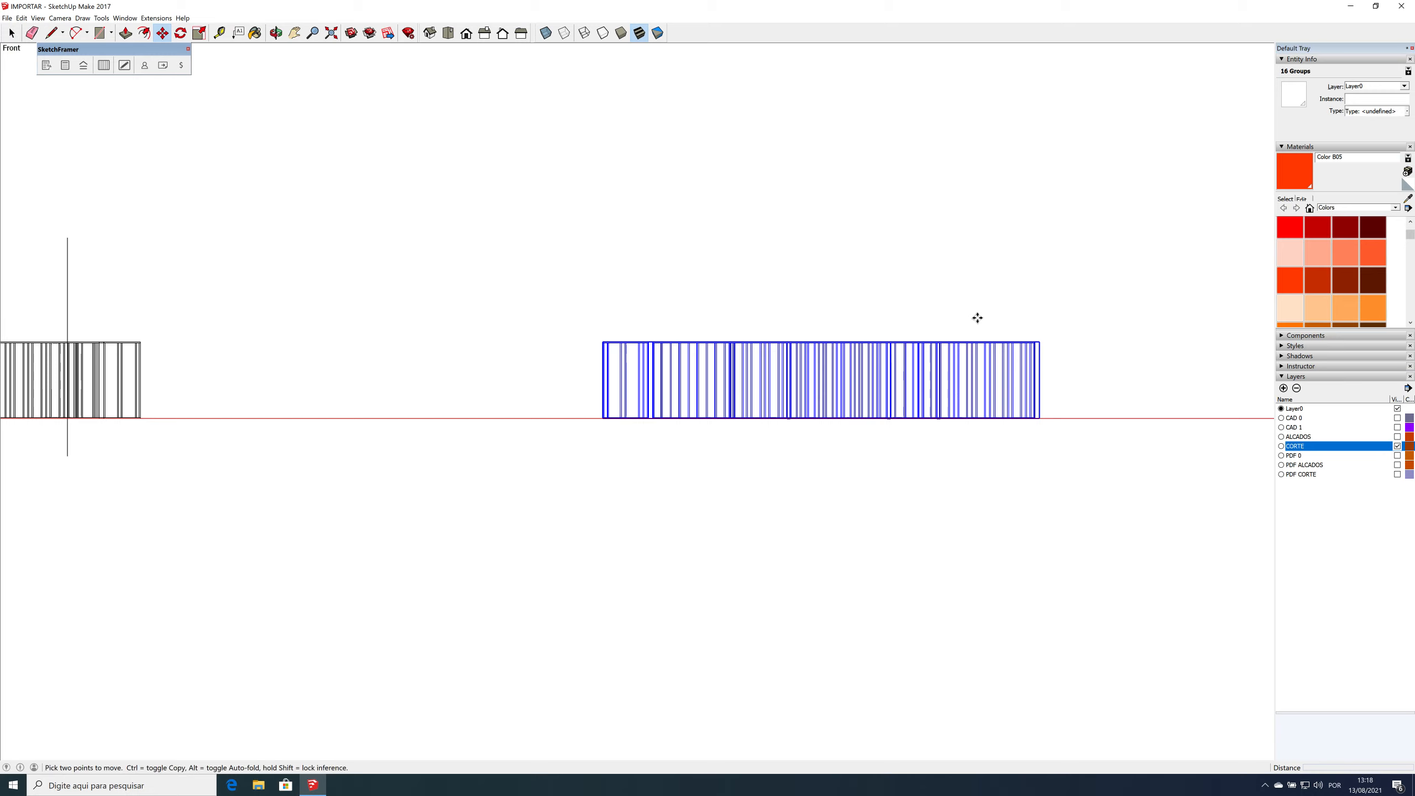
{"action": "middle_click_drag", "start_coordinate": [986, 284], "coordinate": [501, 223]}
{"action": "left_click", "coordinate": [156, 18]}
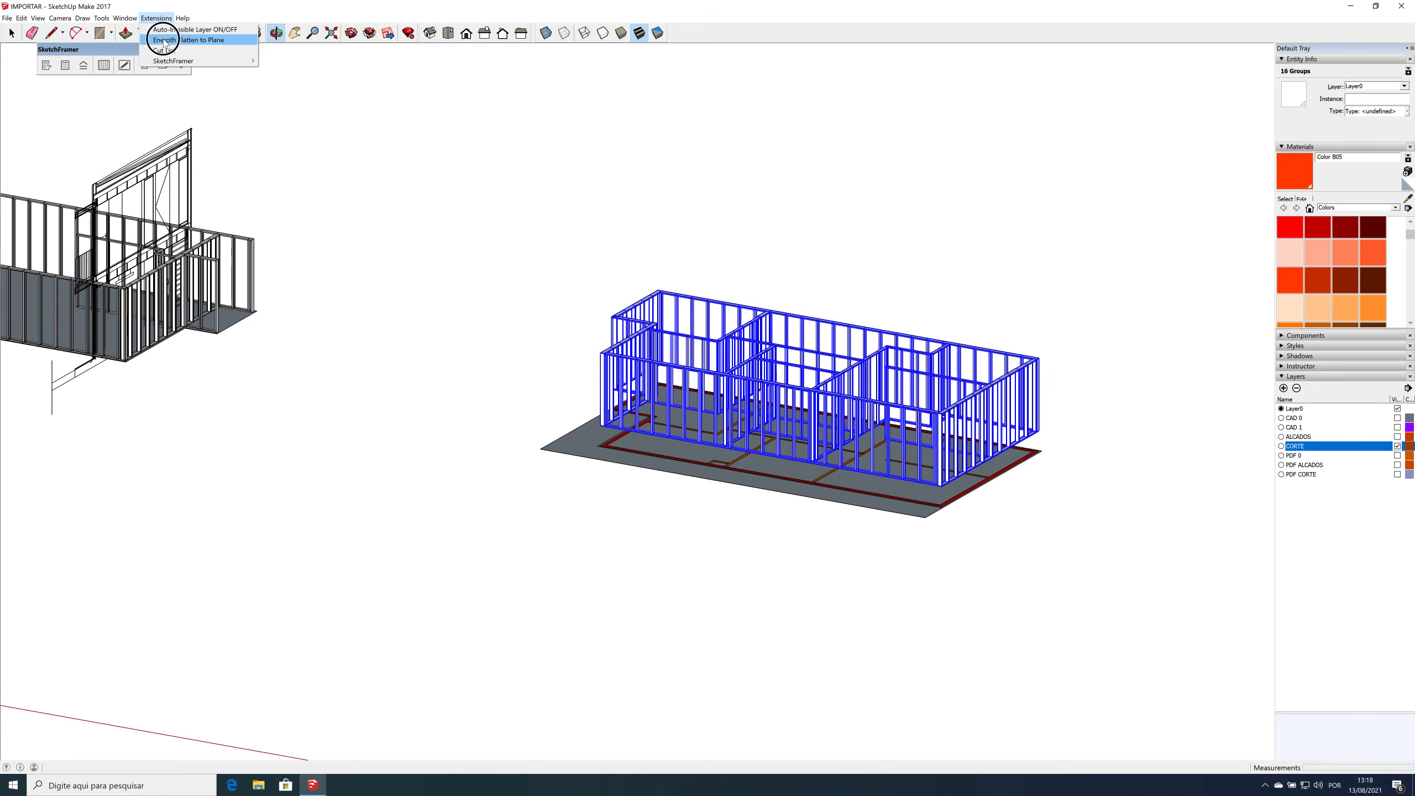
{"action": "left_click", "coordinate": [165, 42]}
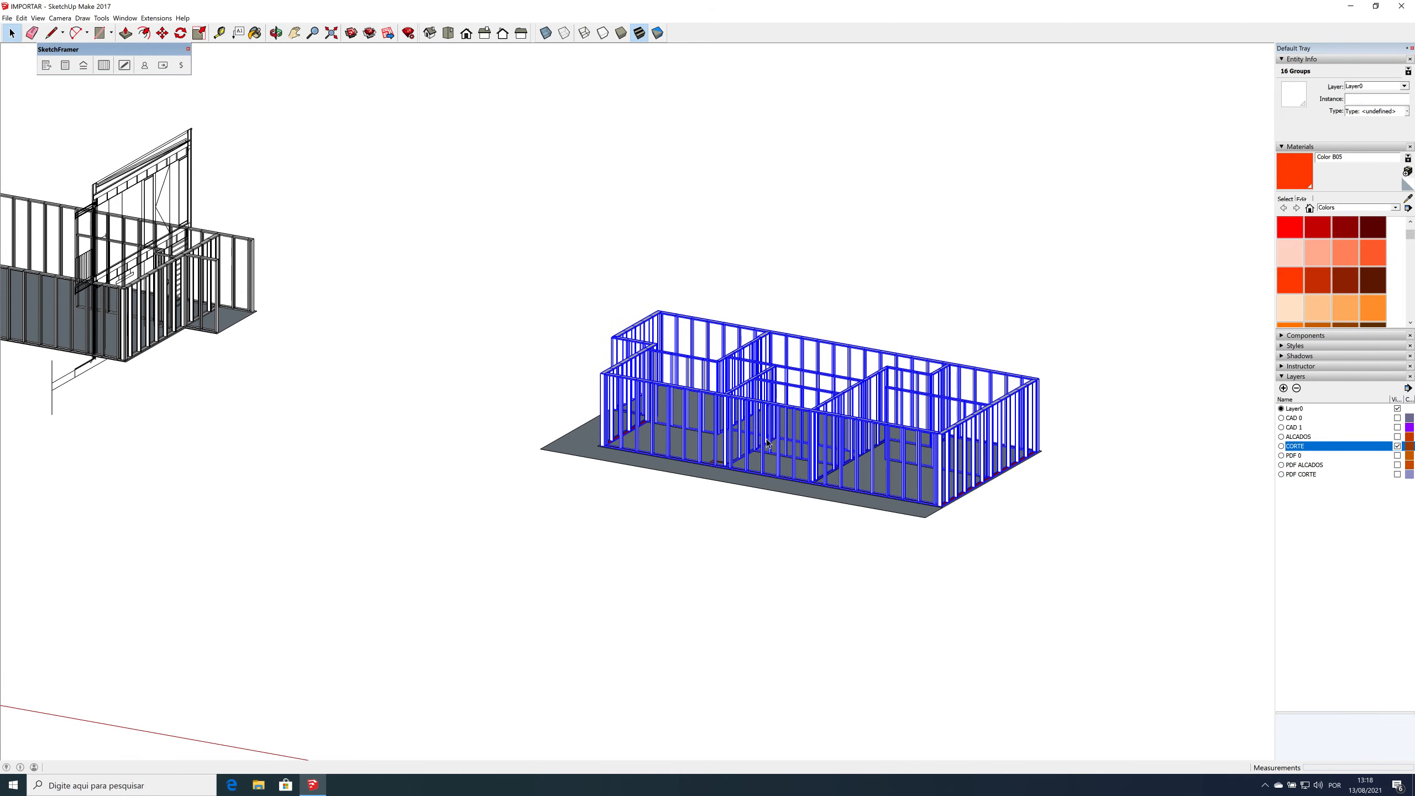
Step: Copy the cross wall about 624 mm along the front outer wall onto the short parallel orange strip
{"action": "scroll", "coordinate": [766, 443], "scroll_direction": "up", "scroll_amount": 6}
{"action": "middle_click_drag", "start_coordinate": [821, 417], "coordinate": [883, 622]}
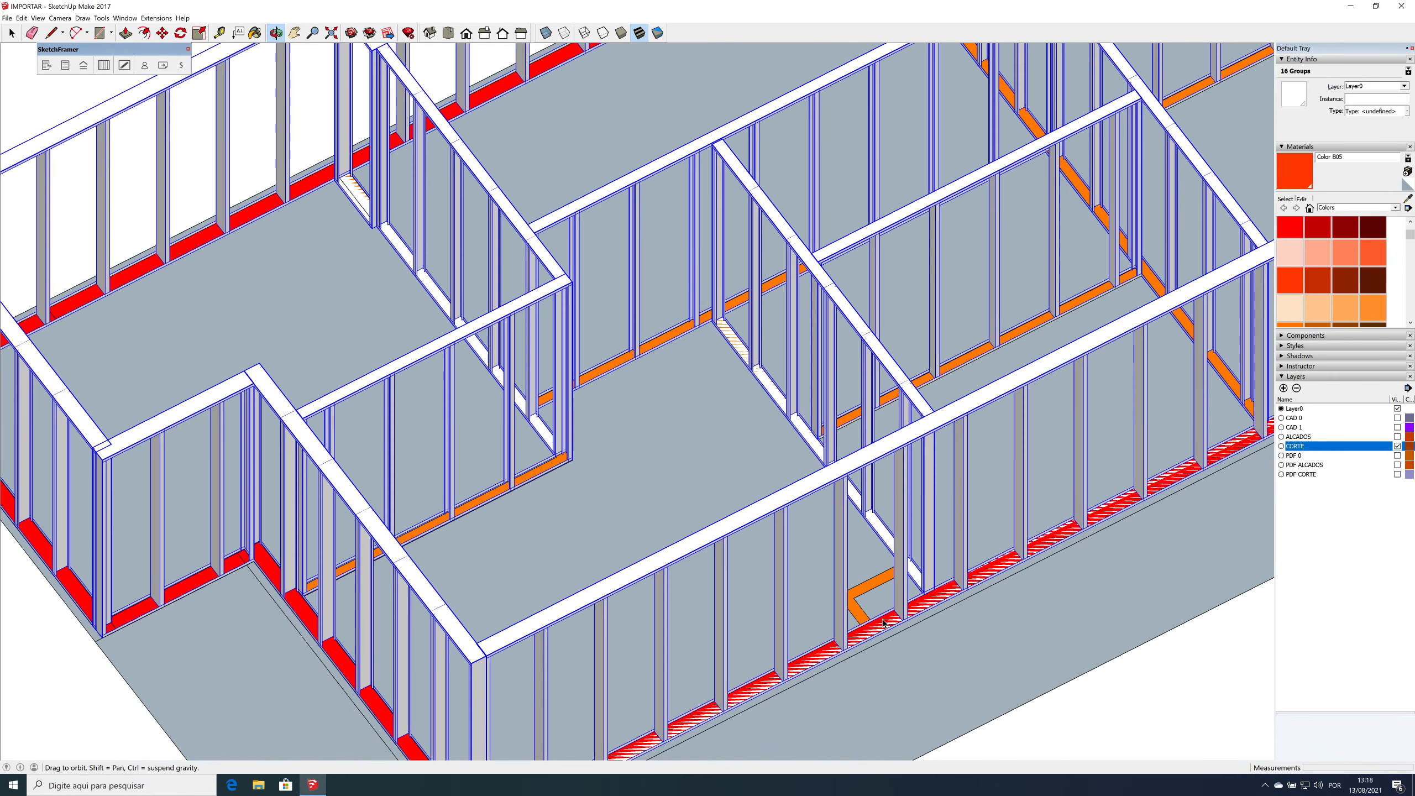
{"action": "scroll", "coordinate": [883, 622], "scroll_direction": "up", "scroll_amount": 10}
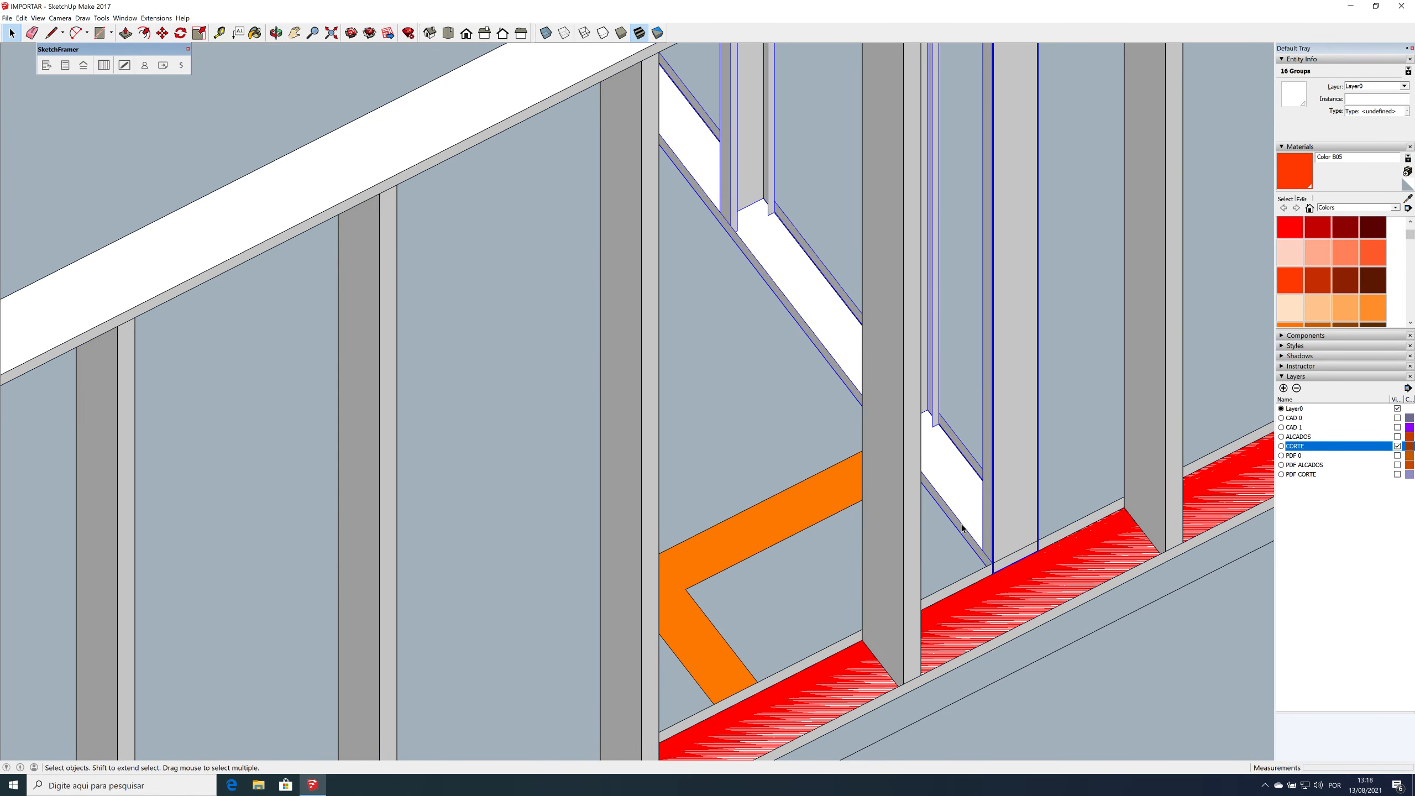
{"action": "scroll", "coordinate": [962, 527], "scroll_direction": "up", "scroll_amount": 3}
{"action": "key", "text": "m"}
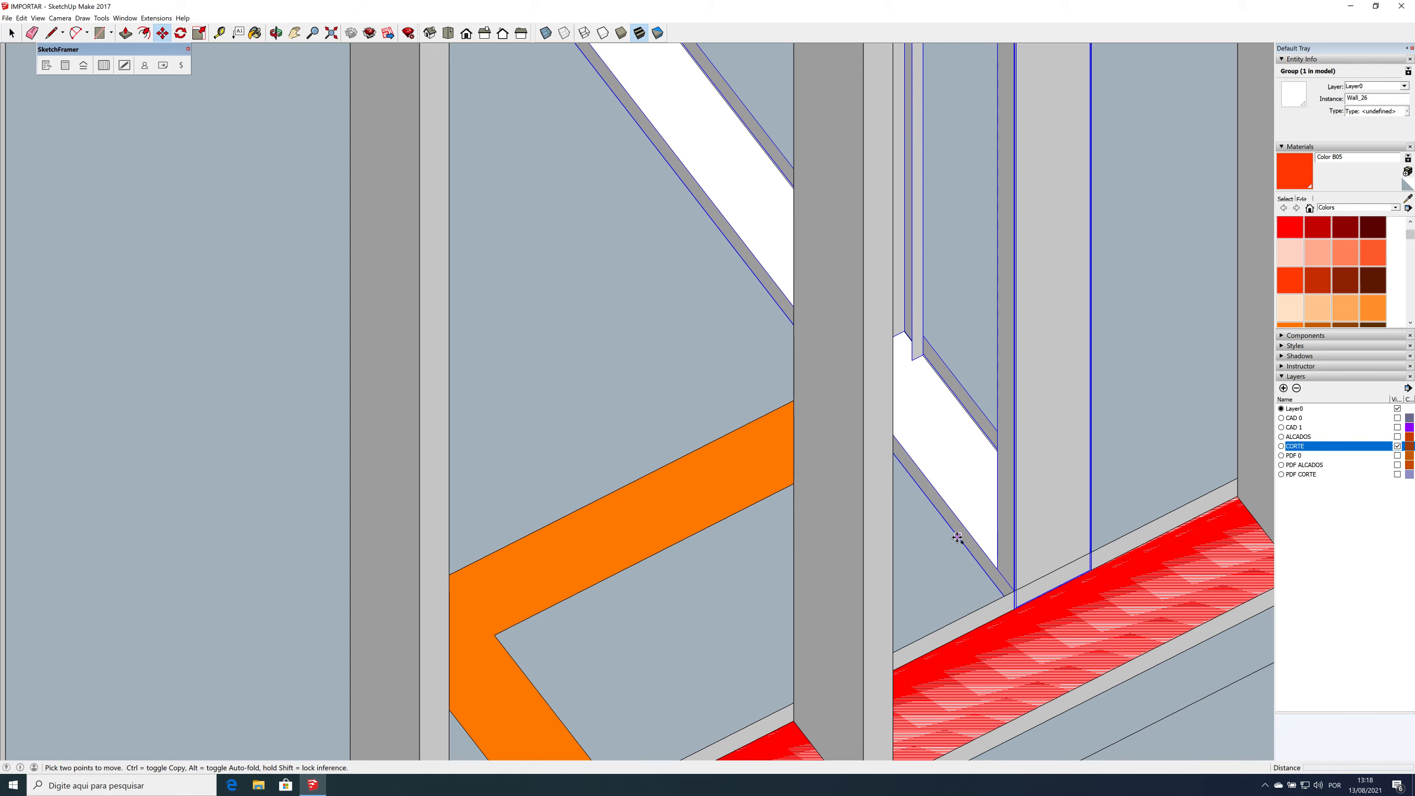
{"action": "key", "text": "ctrl"}
{"action": "left_click", "coordinate": [958, 537]}
{"action": "key", "text": "x"}
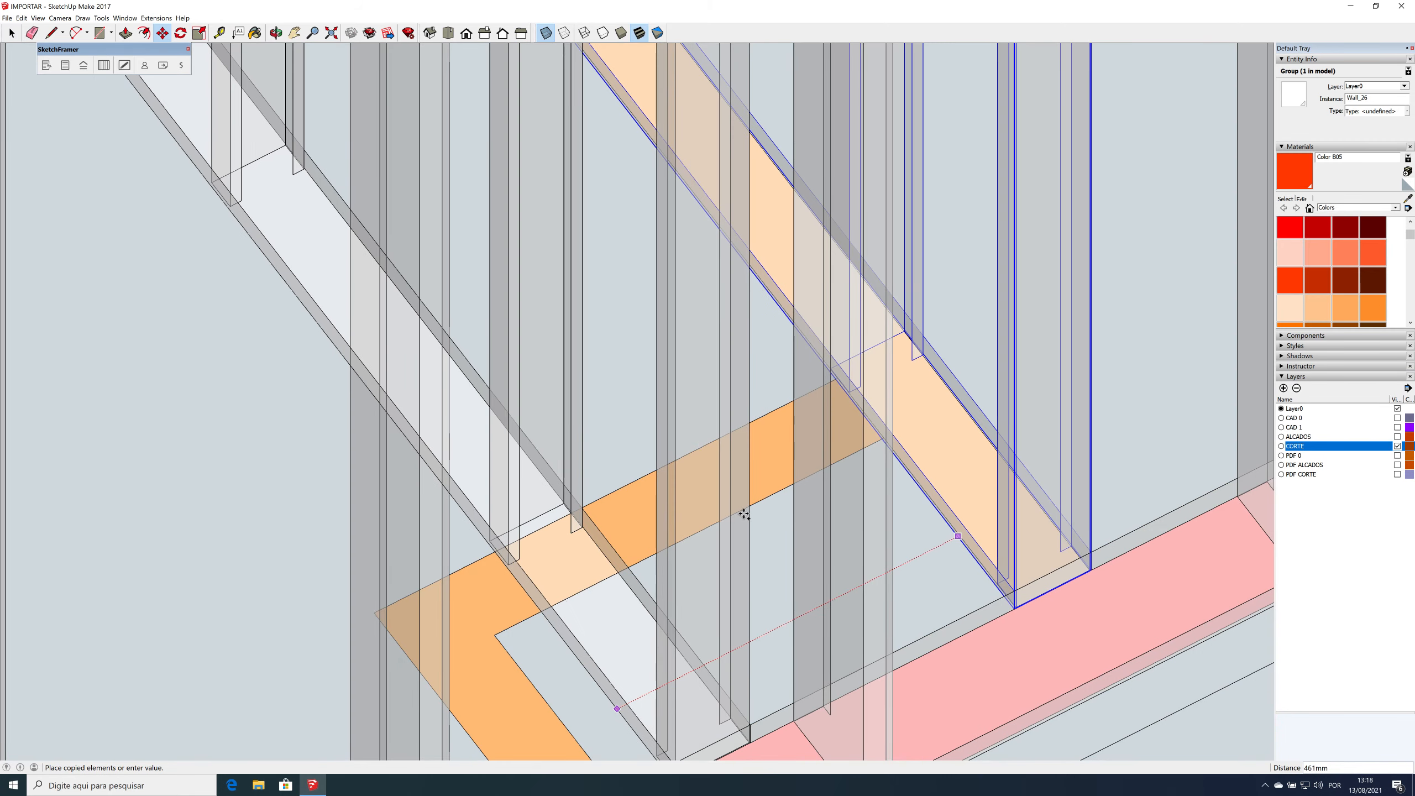
{"action": "scroll", "coordinate": [742, 512], "scroll_direction": "down", "scroll_amount": 2}
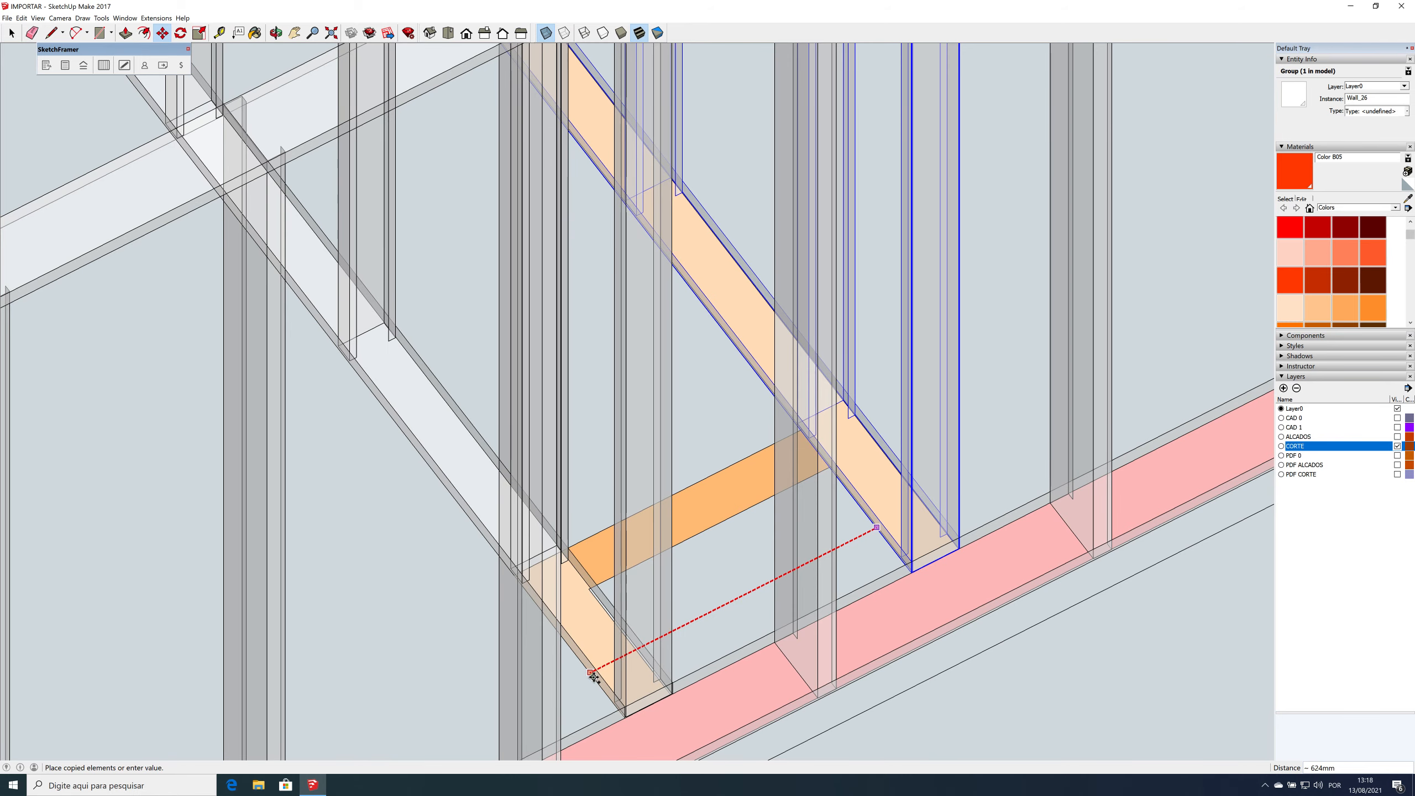
{"action": "left_click", "coordinate": [594, 677]}
Step: Make a copy of the new wall rotated 90° about the strip corner, lying along the short connecting orange strip
{"action": "scroll", "coordinate": [593, 596], "scroll_direction": "up", "scroll_amount": 6}
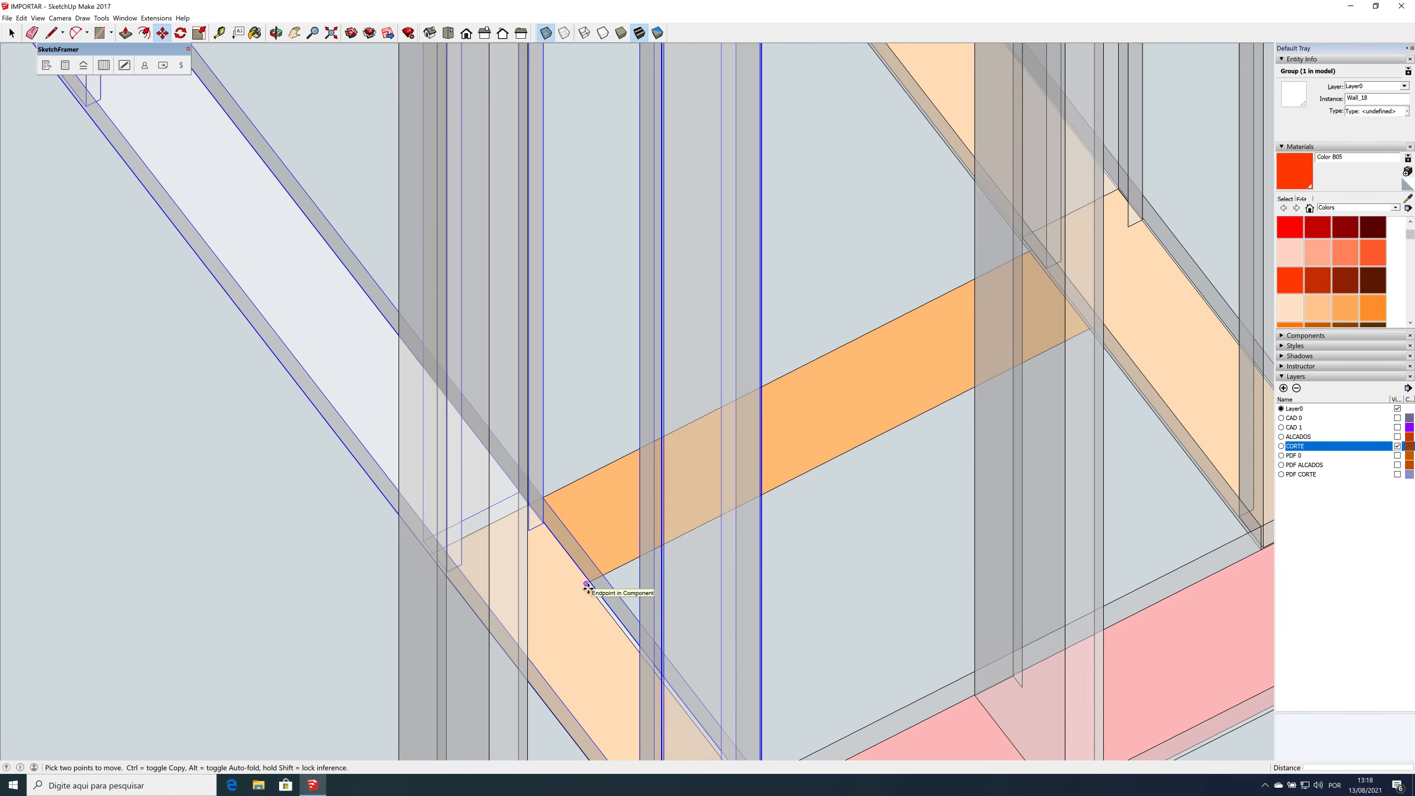
{"action": "key", "text": "q"}
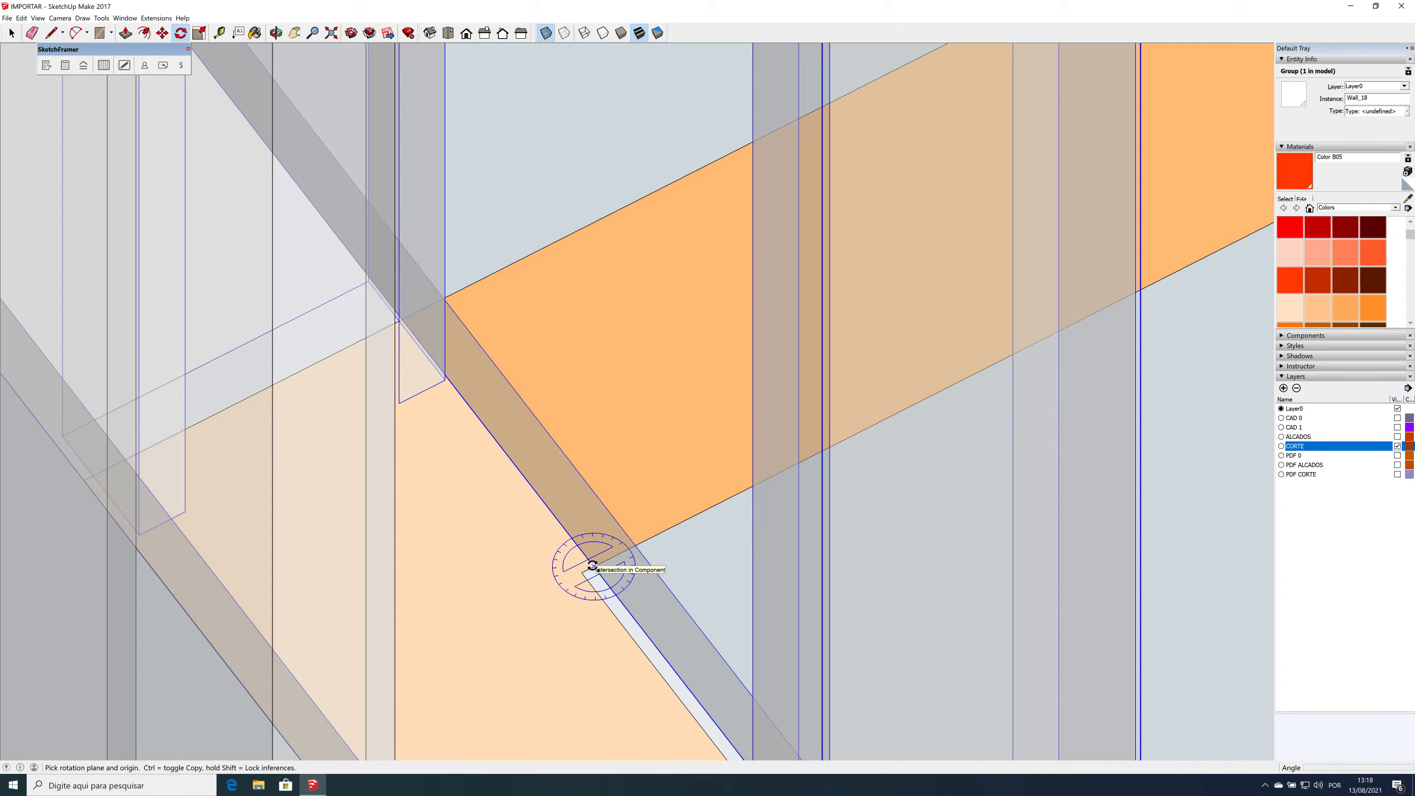
{"action": "left_click", "coordinate": [568, 535]}
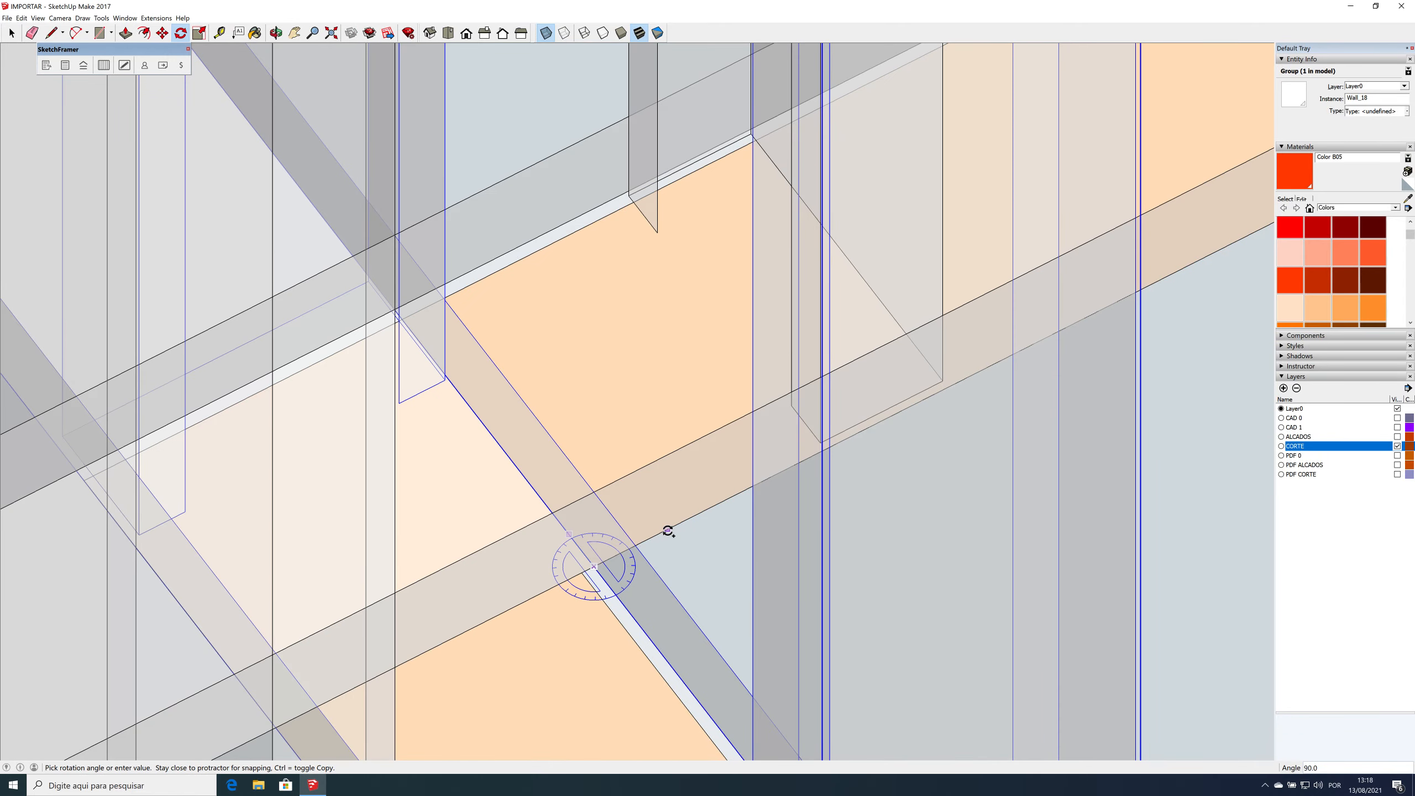
{"action": "key", "text": "Escape"}
{"action": "scroll", "coordinate": [667, 531], "scroll_direction": "down", "scroll_amount": 12}
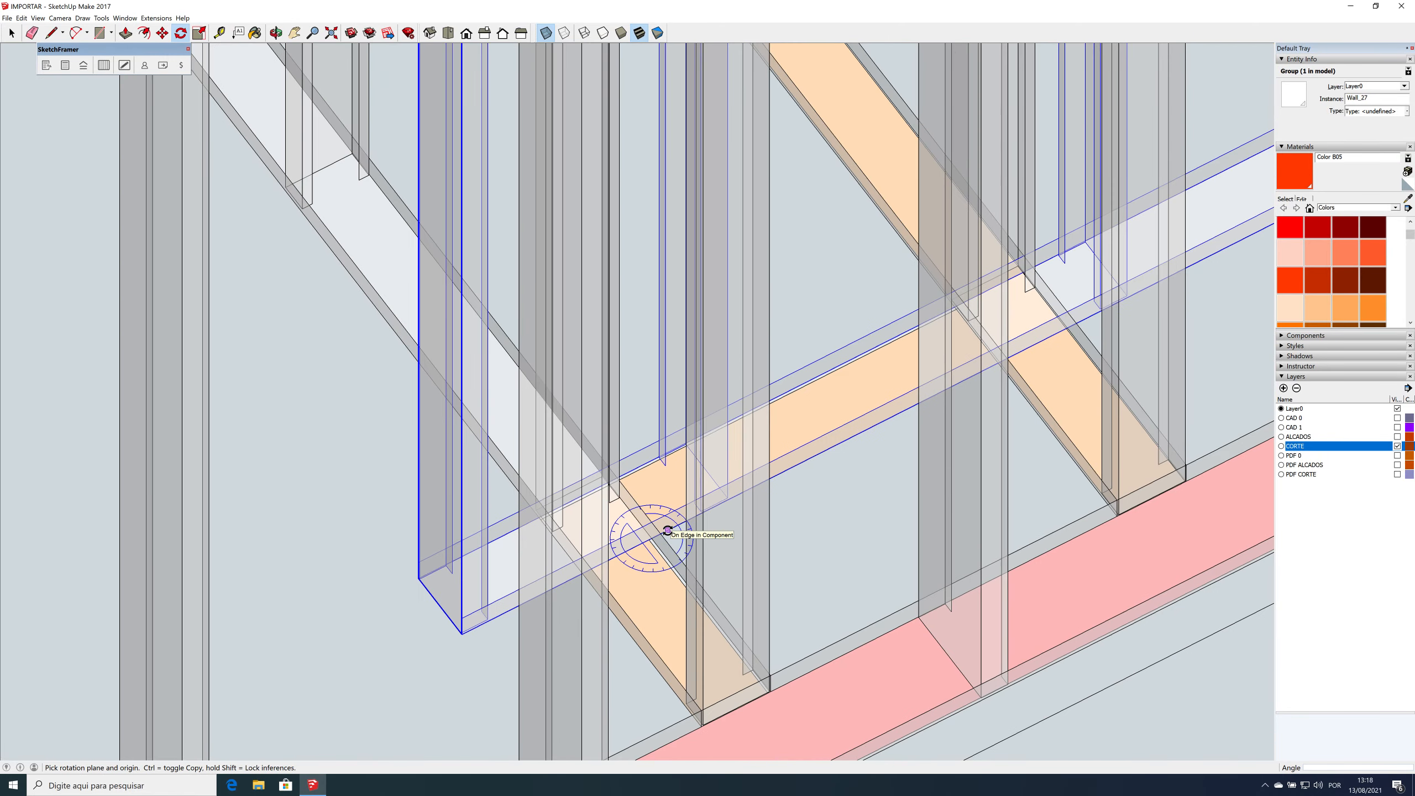
Step: Shorten the rotated wall copy at both ends to fit the short connecting orange strip, to a red scale of about 0.17
{"action": "key", "text": "o"}
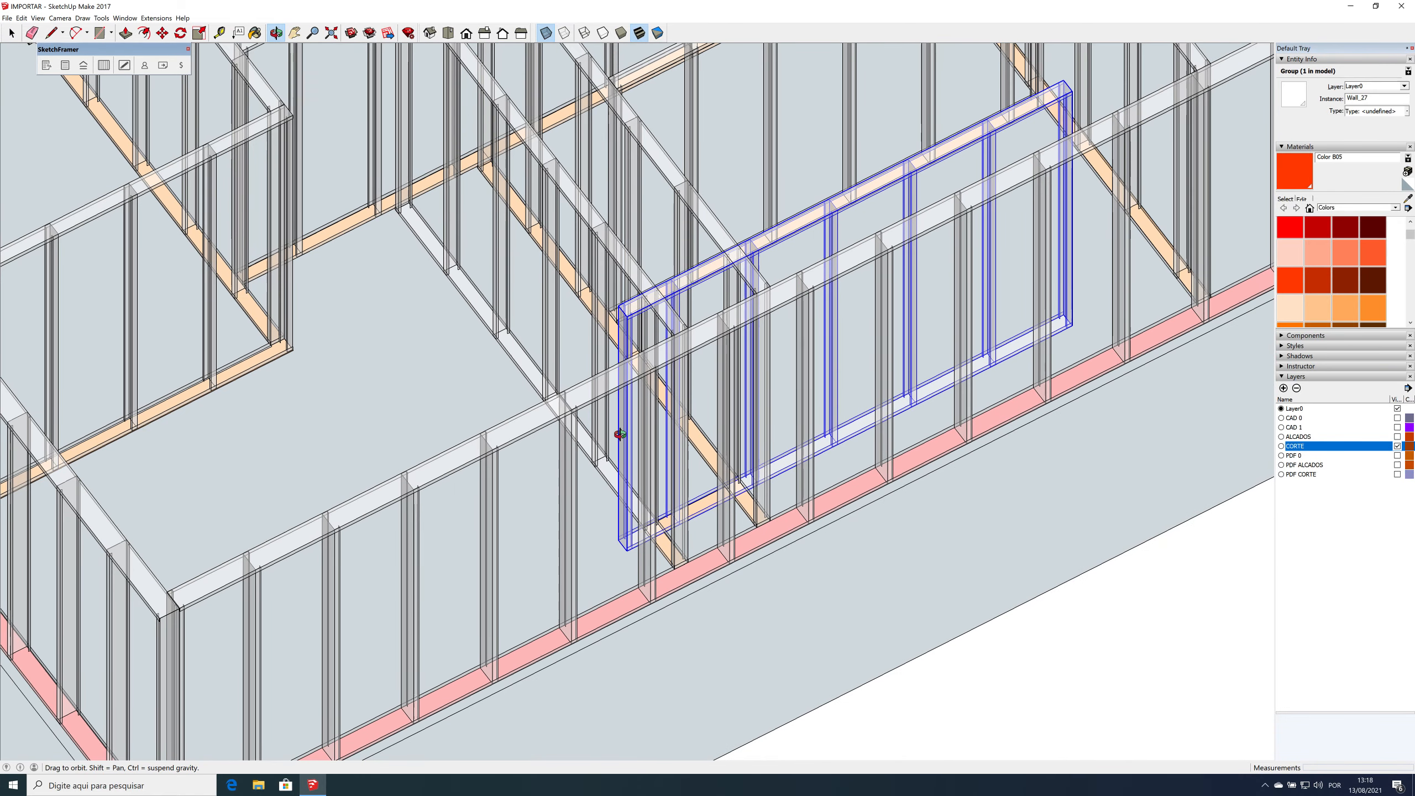
{"action": "key", "text": "s"}
{"action": "left_click_drag", "start_coordinate": [621, 433], "coordinate": [656, 286]}
{"action": "left_click_drag", "start_coordinate": [1068, 203], "coordinate": [720, 317]}
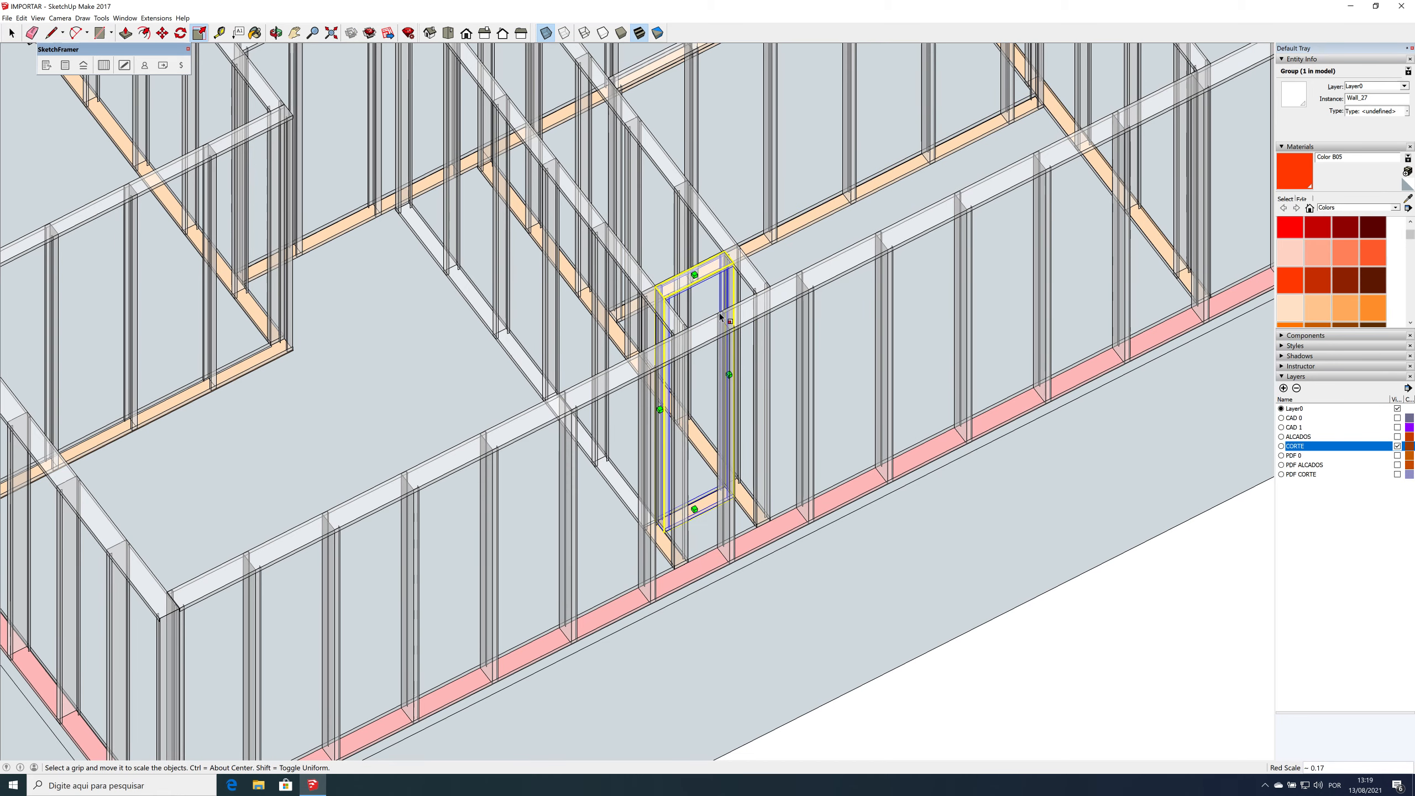
Step: Scale the short parallel strip's wall down from its inner end so that it stops at the corner with the connecting wall
{"action": "key", "text": "space"}
{"action": "left_click", "coordinate": [673, 323]}
{"action": "scroll", "coordinate": [669, 324], "scroll_direction": "down", "scroll_amount": 1}
{"action": "key", "text": "s"}
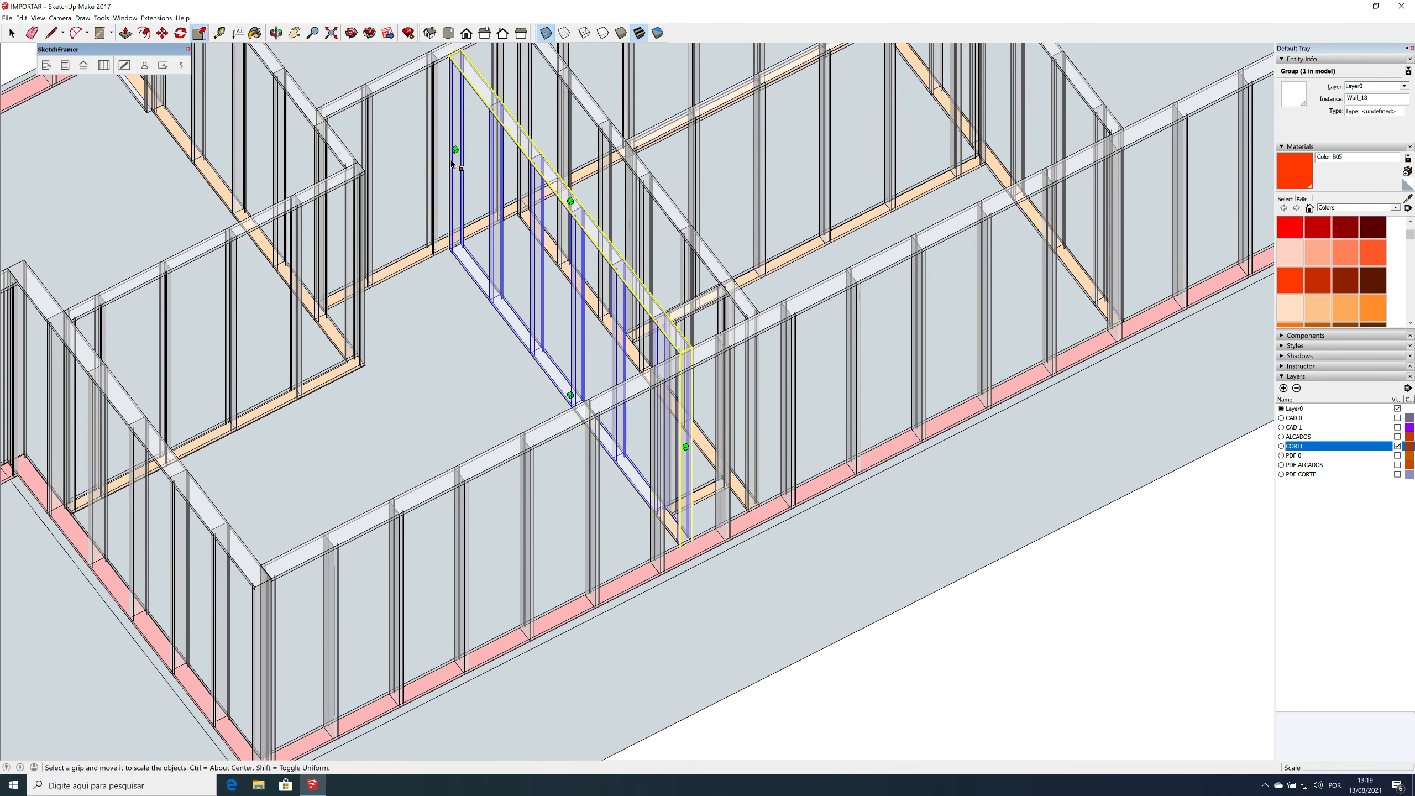
{"action": "left_click_drag", "start_coordinate": [453, 152], "coordinate": [661, 313]}
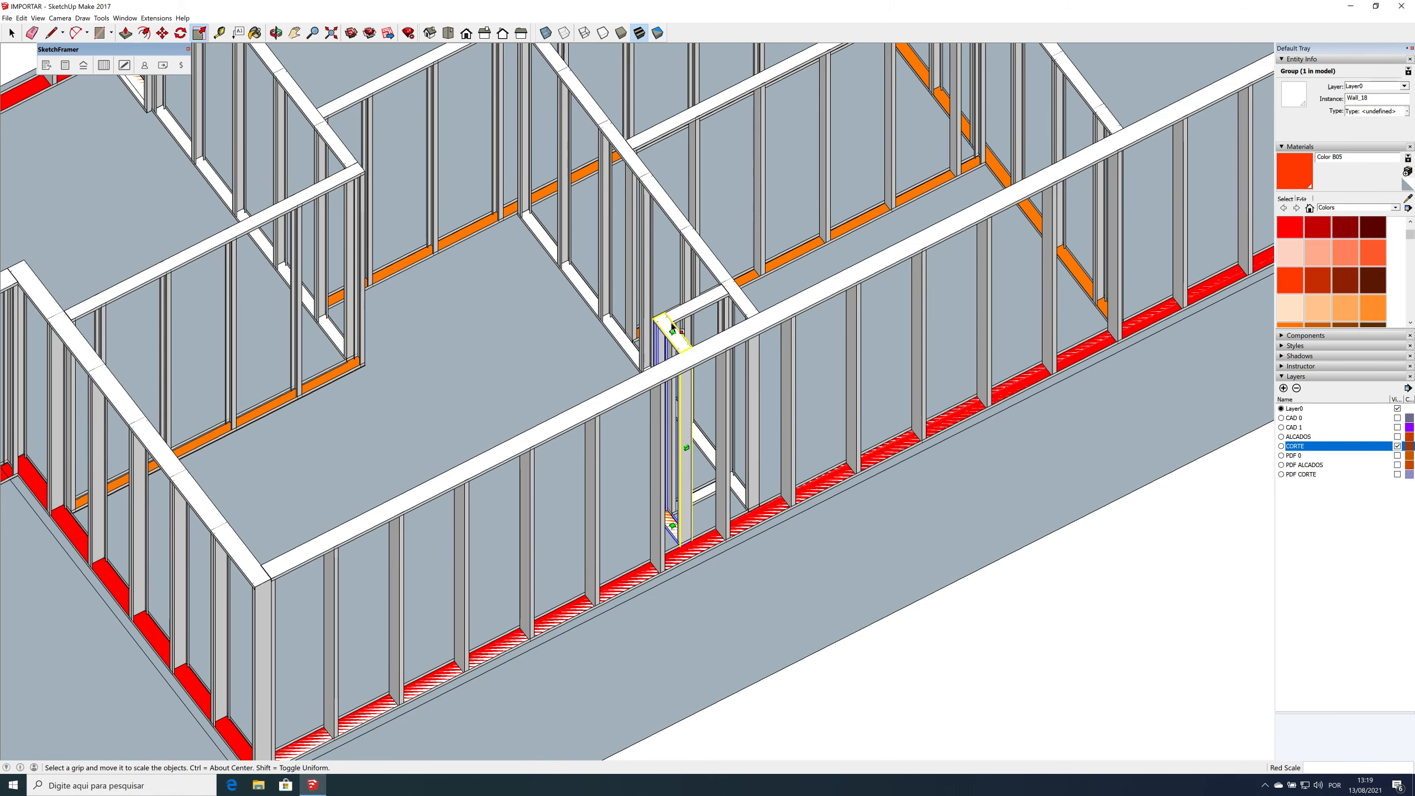
Step: Examine the adapted frame from several angles alongside the other frame and the remaining unframed floor plan
{"action": "scroll", "coordinate": [673, 329], "scroll_direction": "down", "scroll_amount": 5}
{"action": "middle_click_drag", "start_coordinate": [723, 404], "coordinate": [463, 485]}
{"action": "scroll", "coordinate": [762, 412], "scroll_direction": "down", "scroll_amount": 5}
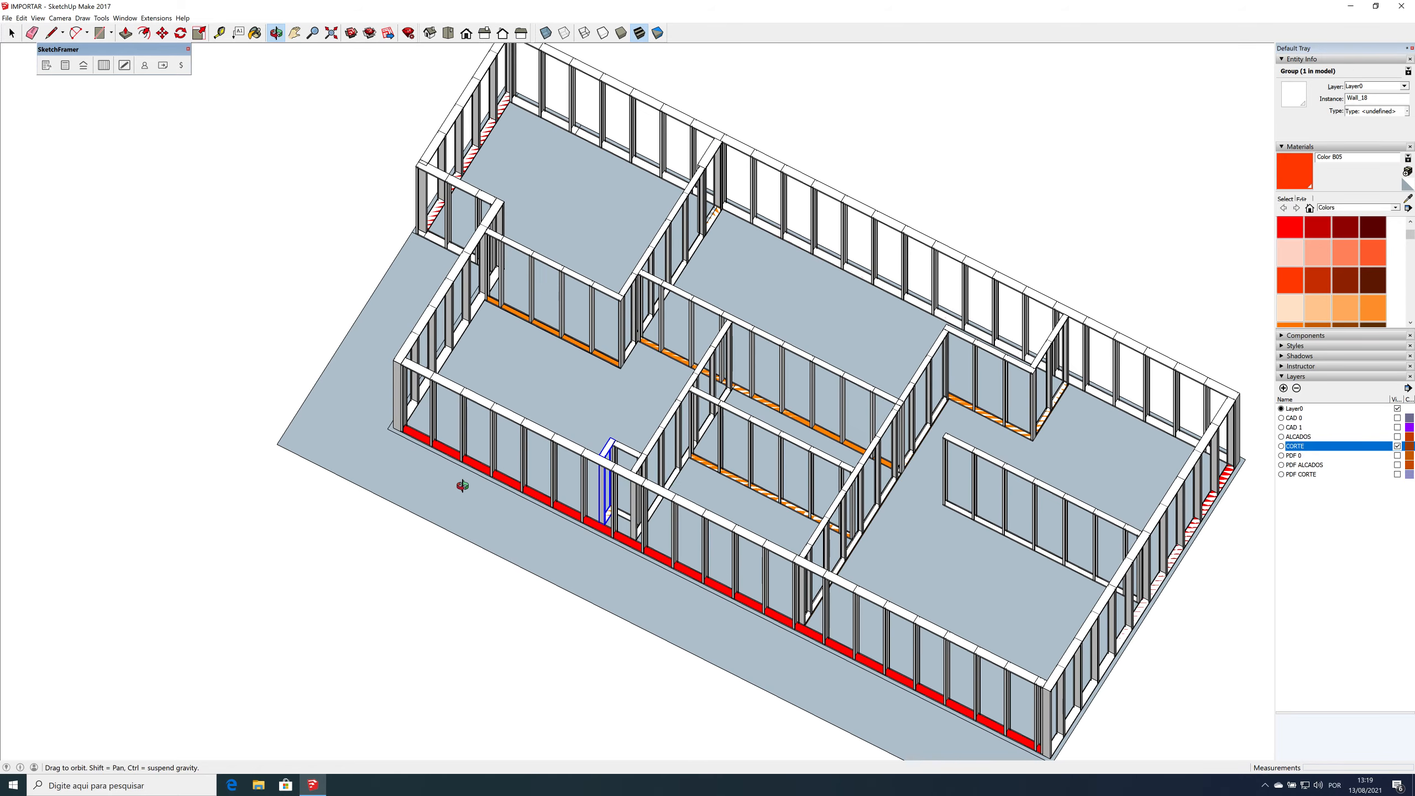
{"action": "middle_click_drag", "start_coordinate": [759, 435], "coordinate": [628, 344]}
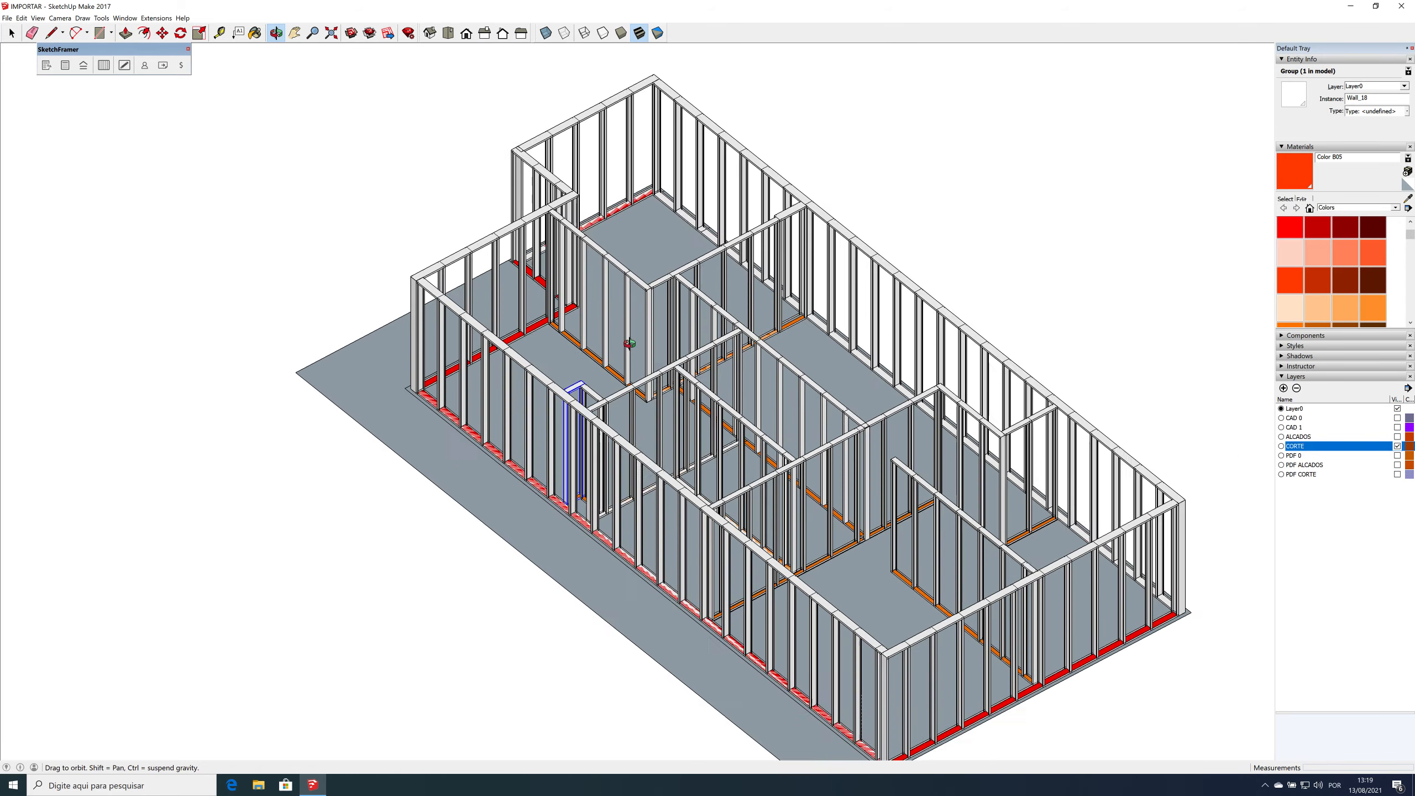
{"action": "scroll", "coordinate": [631, 347], "scroll_direction": "down", "scroll_amount": 3}
{"action": "scroll", "coordinate": [631, 346], "scroll_direction": "down", "scroll_amount": 2}
{"action": "left_click_drag", "start_coordinate": [825, 373], "coordinate": [964, 342]}
{"action": "left_click_drag", "start_coordinate": [466, 403], "coordinate": [712, 316]}
{"action": "middle_click_drag", "start_coordinate": [712, 316], "coordinate": [1105, 480], "text": "shift"}
{"action": "scroll", "coordinate": [668, 348], "scroll_direction": "down", "scroll_amount": 1}
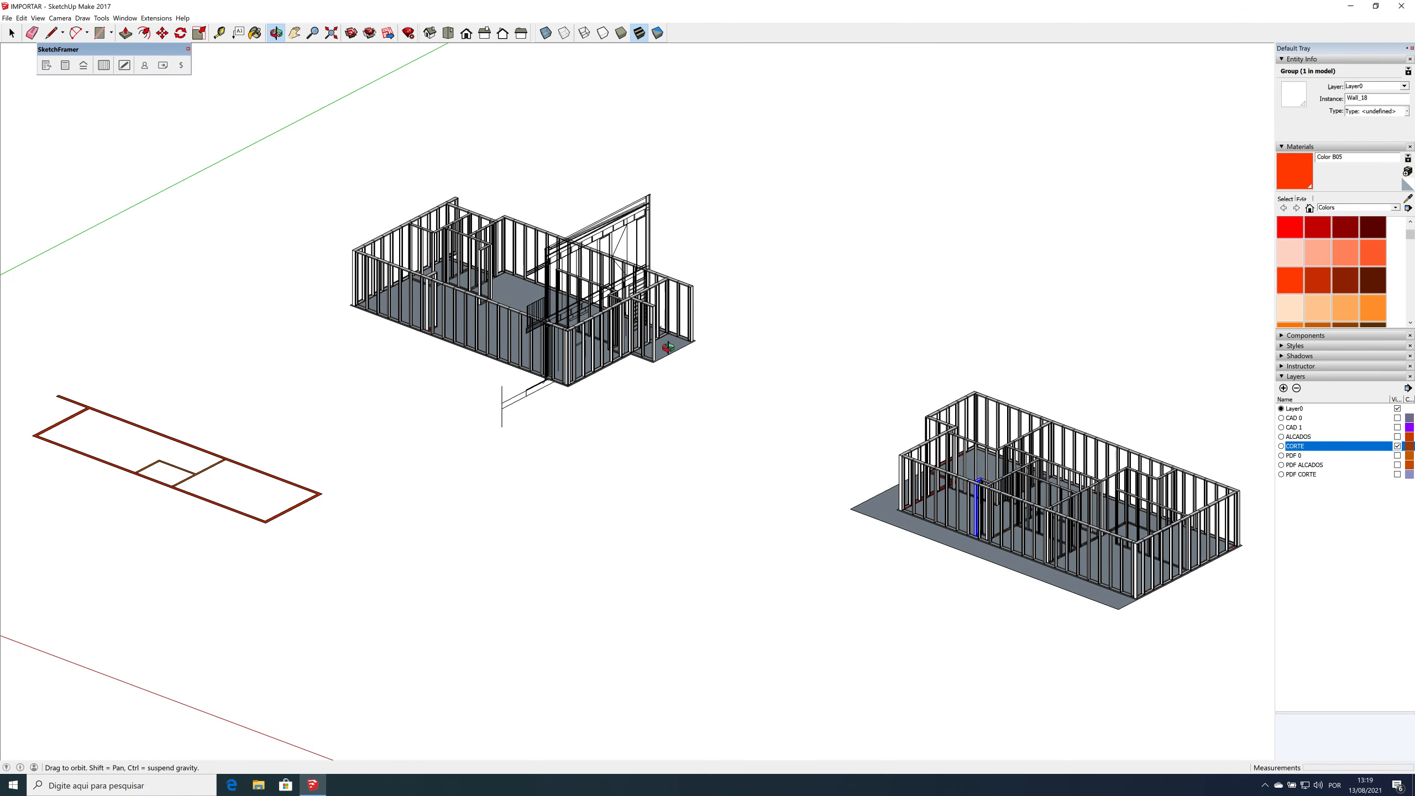
{"action": "left_click_drag", "start_coordinate": [1098, 516], "coordinate": [916, 343]}
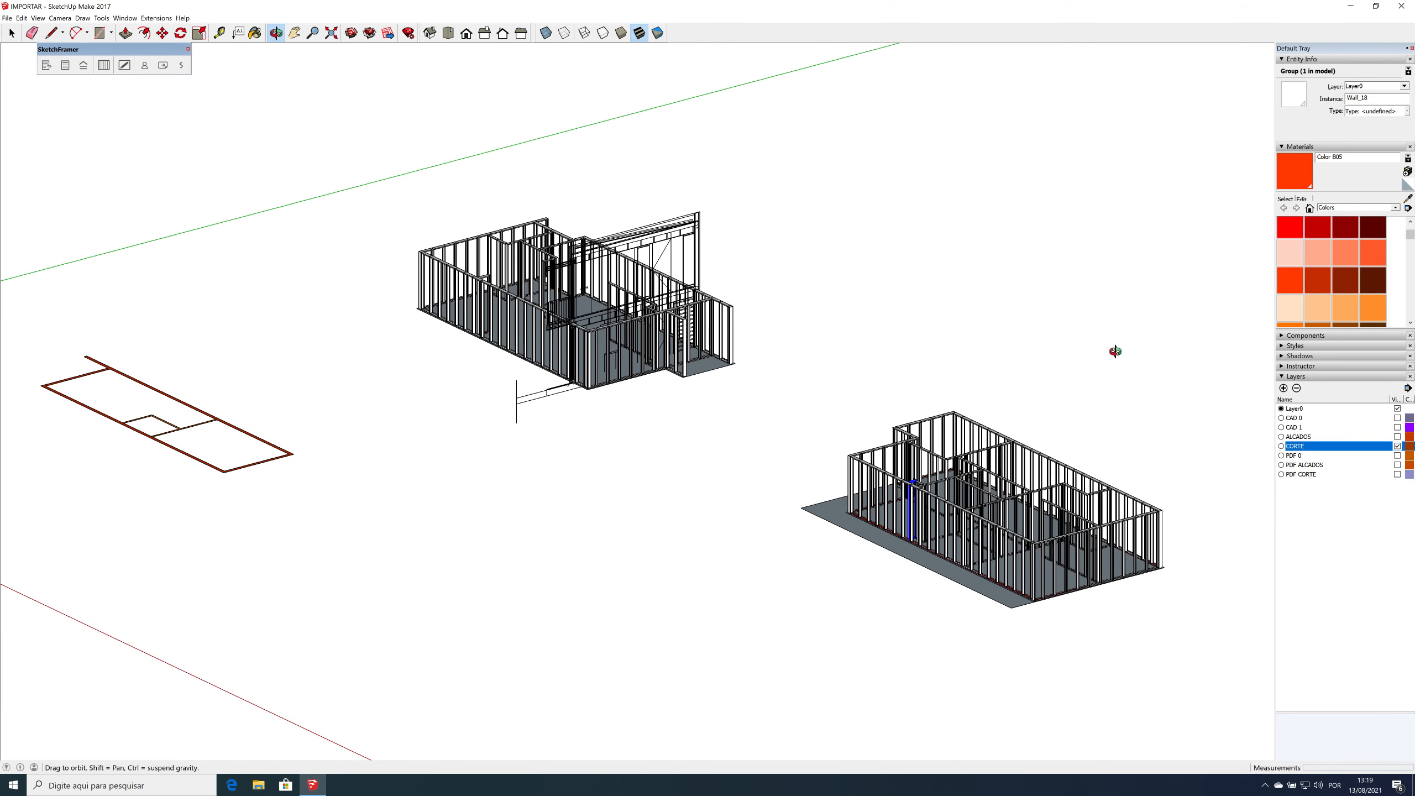
Step: Hide the CORTE layer so only the two frames and the unframed floor plan remain
{"action": "left_click", "coordinate": [1398, 446]}
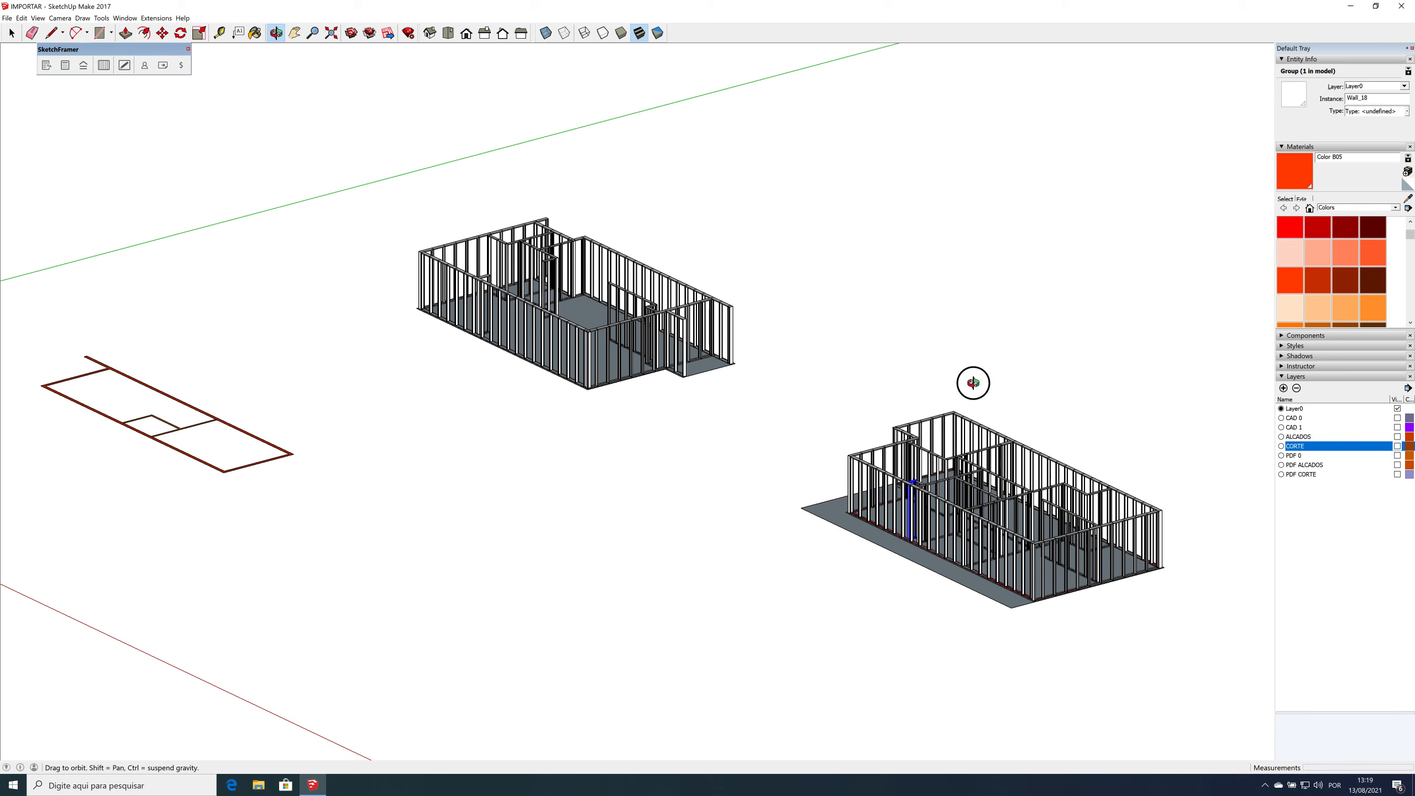
{"action": "left_click_drag", "start_coordinate": [973, 383], "coordinate": [950, 393]}
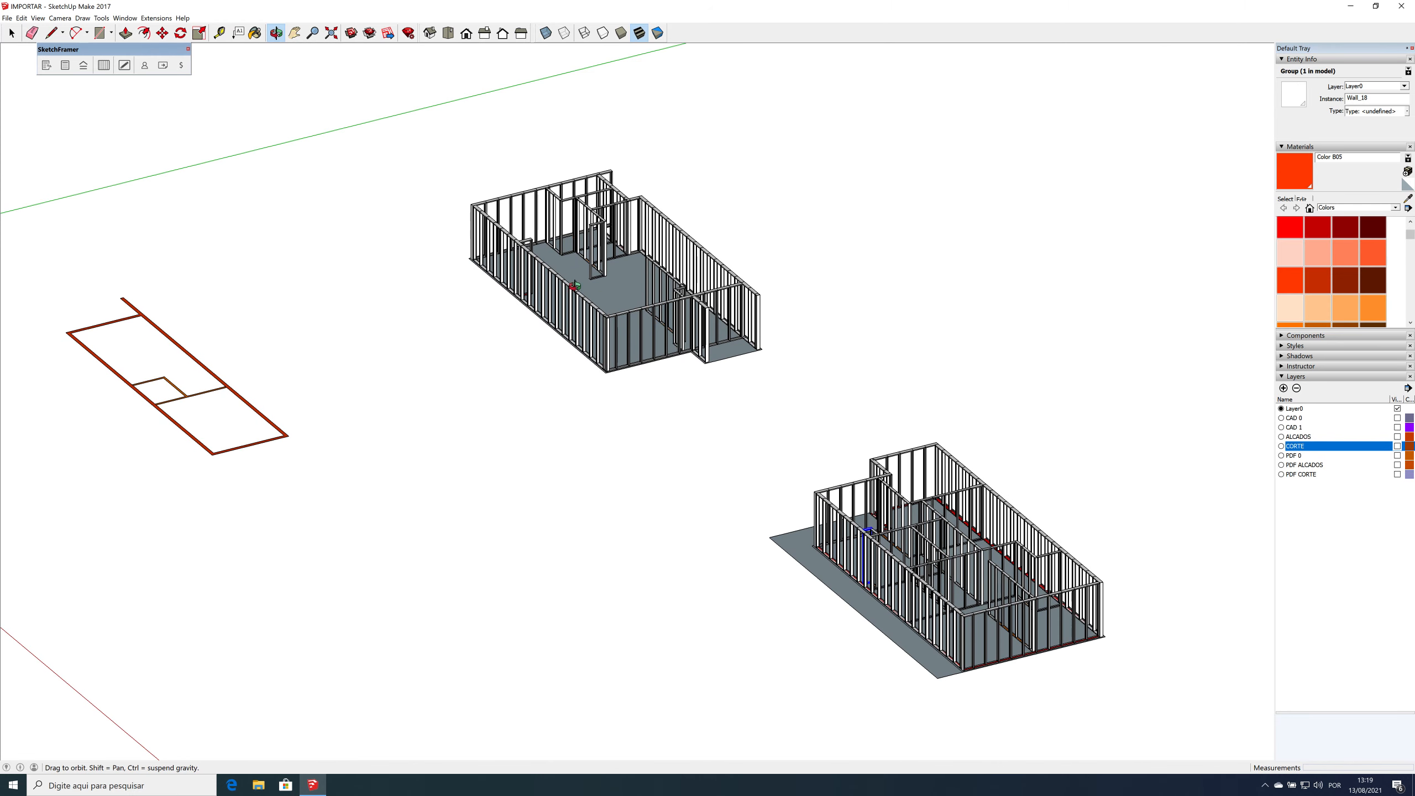
{"action": "left_click_drag", "start_coordinate": [852, 578], "coordinate": [859, 605]}
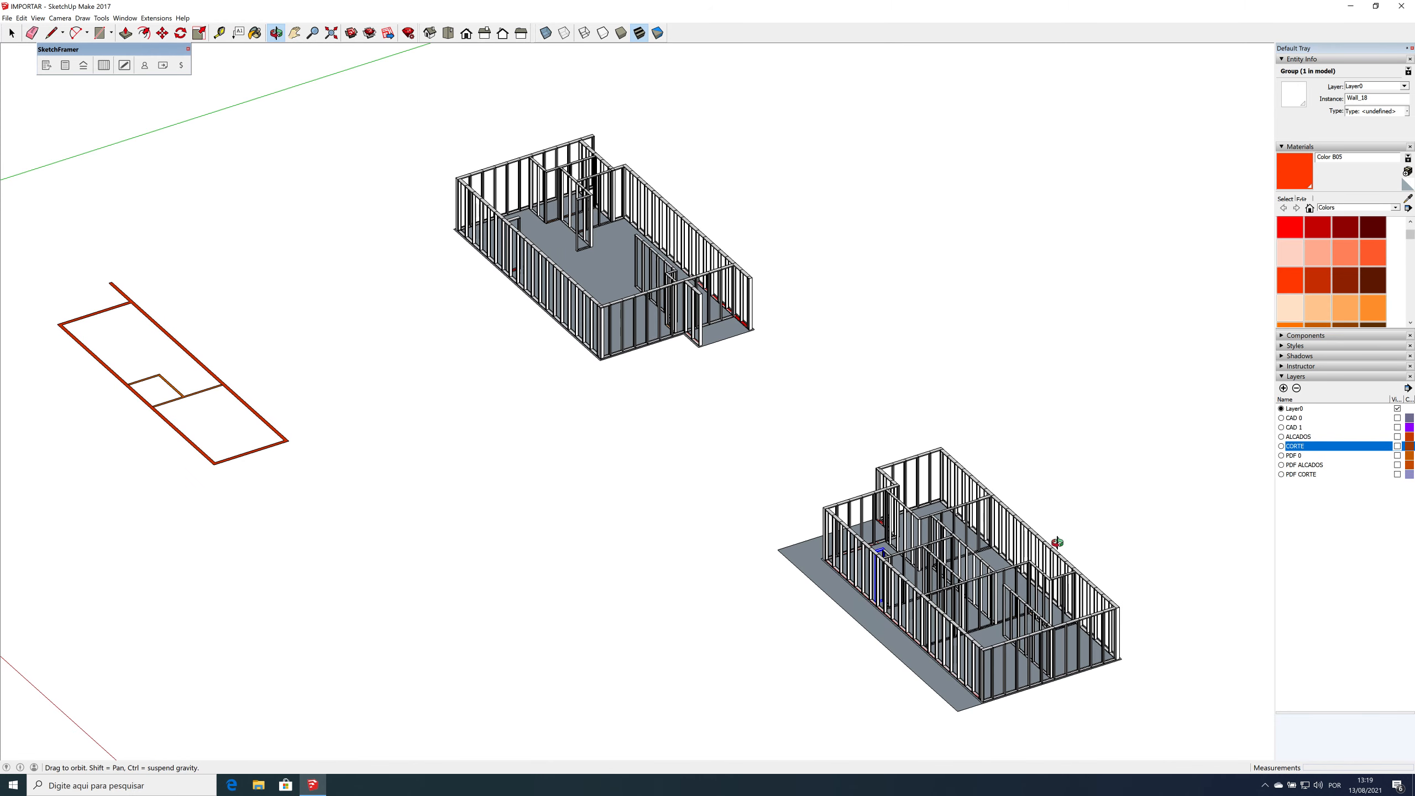
{"action": "scroll", "coordinate": [1176, 495], "scroll_direction": "down", "scroll_amount": 3}
Step: Copy the first frame's long outer wall to a spot beside the unframed red floor plan
{"action": "scroll", "coordinate": [313, 409], "scroll_direction": "up", "scroll_amount": 3}
{"action": "scroll", "coordinate": [313, 408], "scroll_direction": "up", "scroll_amount": 2}
{"action": "key", "text": "space"}
{"action": "key", "text": "m"}
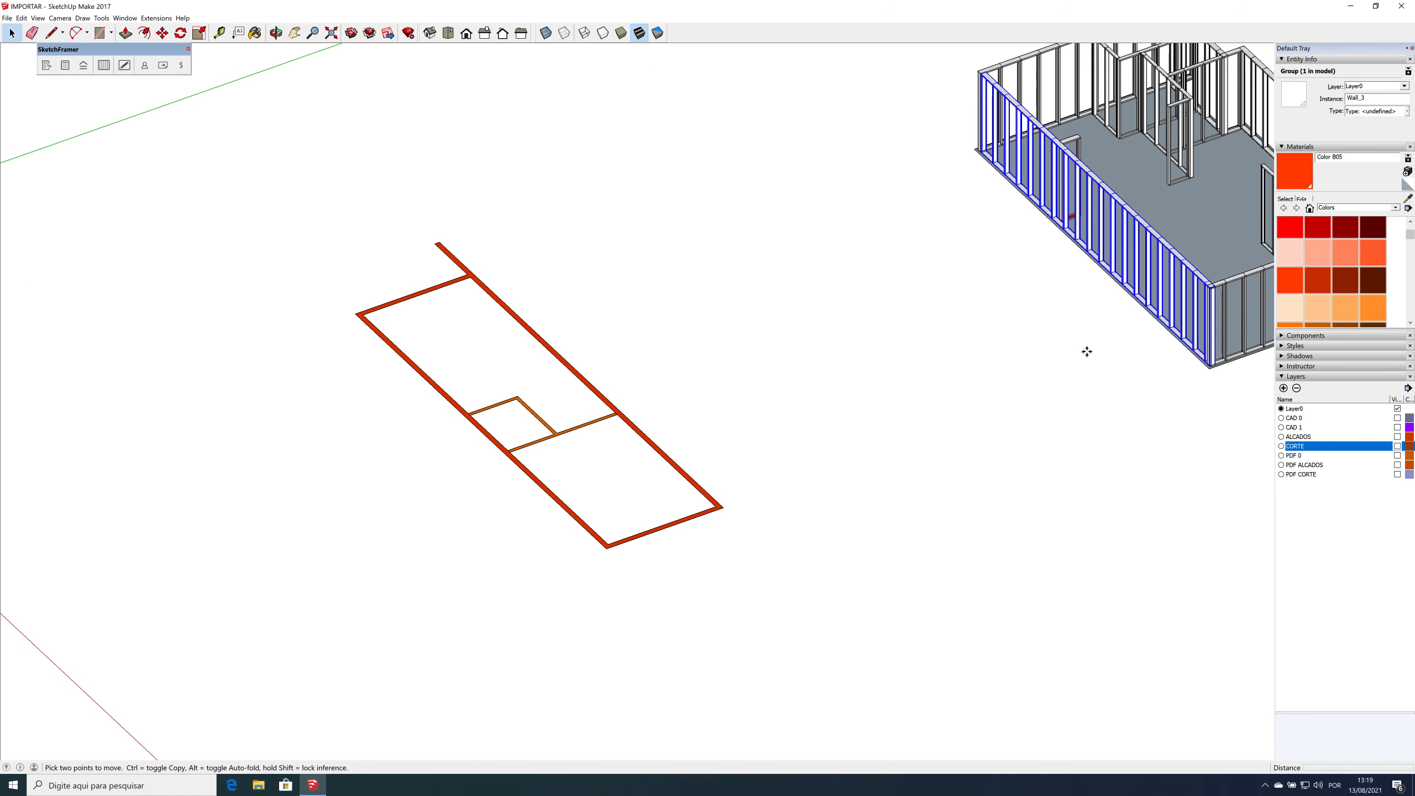
{"action": "left_click", "coordinate": [1088, 352]}
{"action": "key", "text": "ctrl"}
{"action": "left_click", "coordinate": [755, 528]}
Step: Move the copied wall about 2714 mm by its base corner onto the outer corner of the red plan's long side
{"action": "scroll", "coordinate": [759, 527], "scroll_direction": "up", "scroll_amount": 1}
{"action": "scroll", "coordinate": [889, 465], "scroll_direction": "up", "scroll_amount": 4}
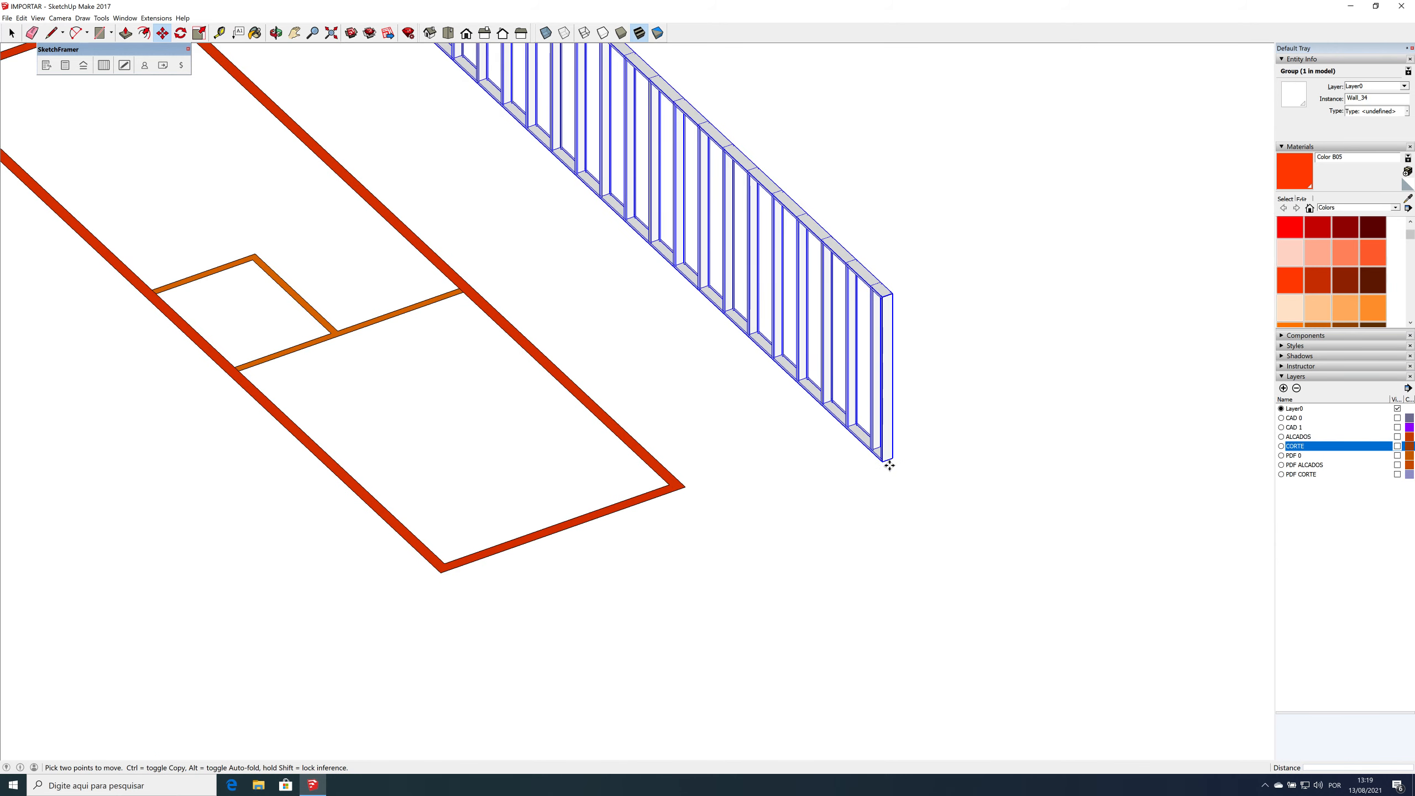
{"action": "scroll", "coordinate": [890, 464], "scroll_direction": "up", "scroll_amount": 2}
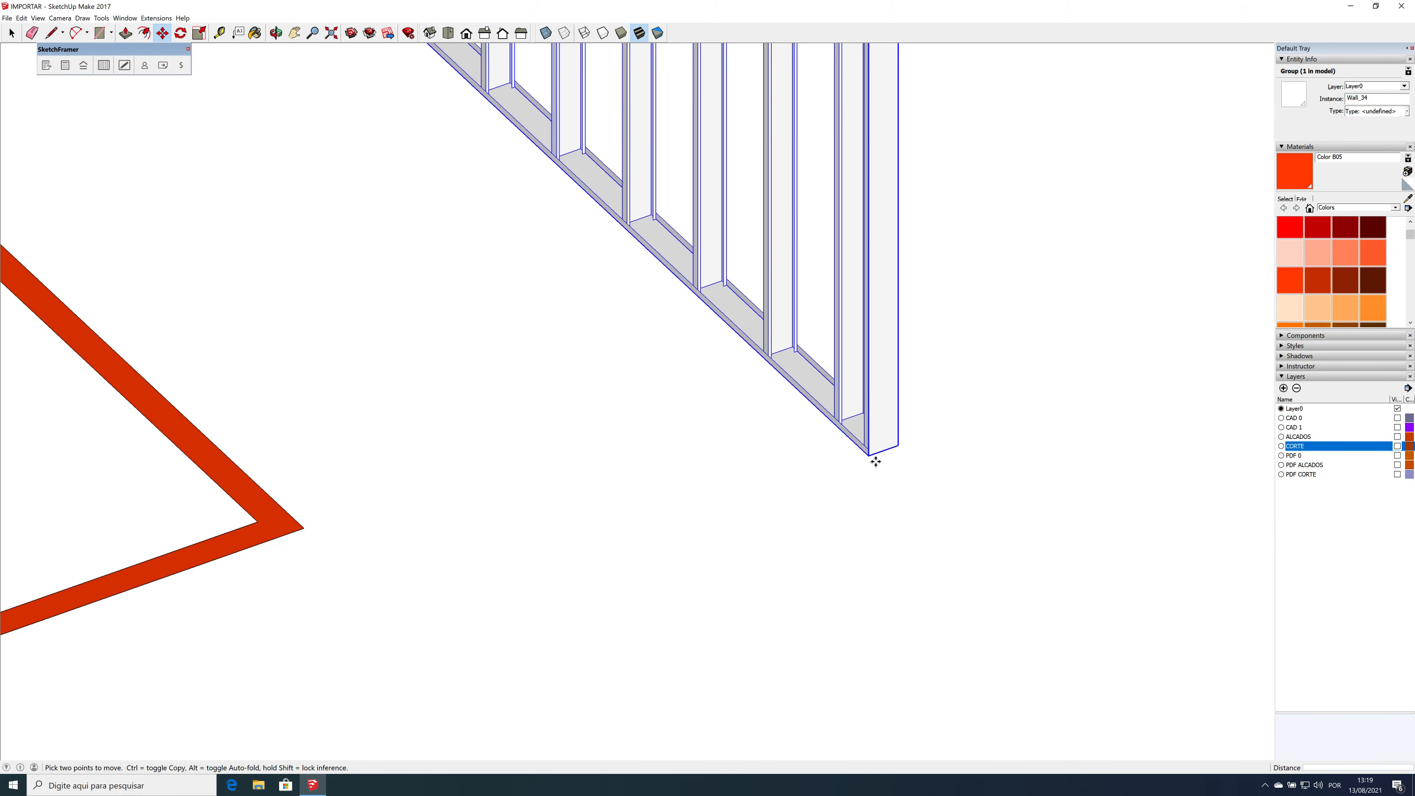
{"action": "left_click", "coordinate": [897, 446]}
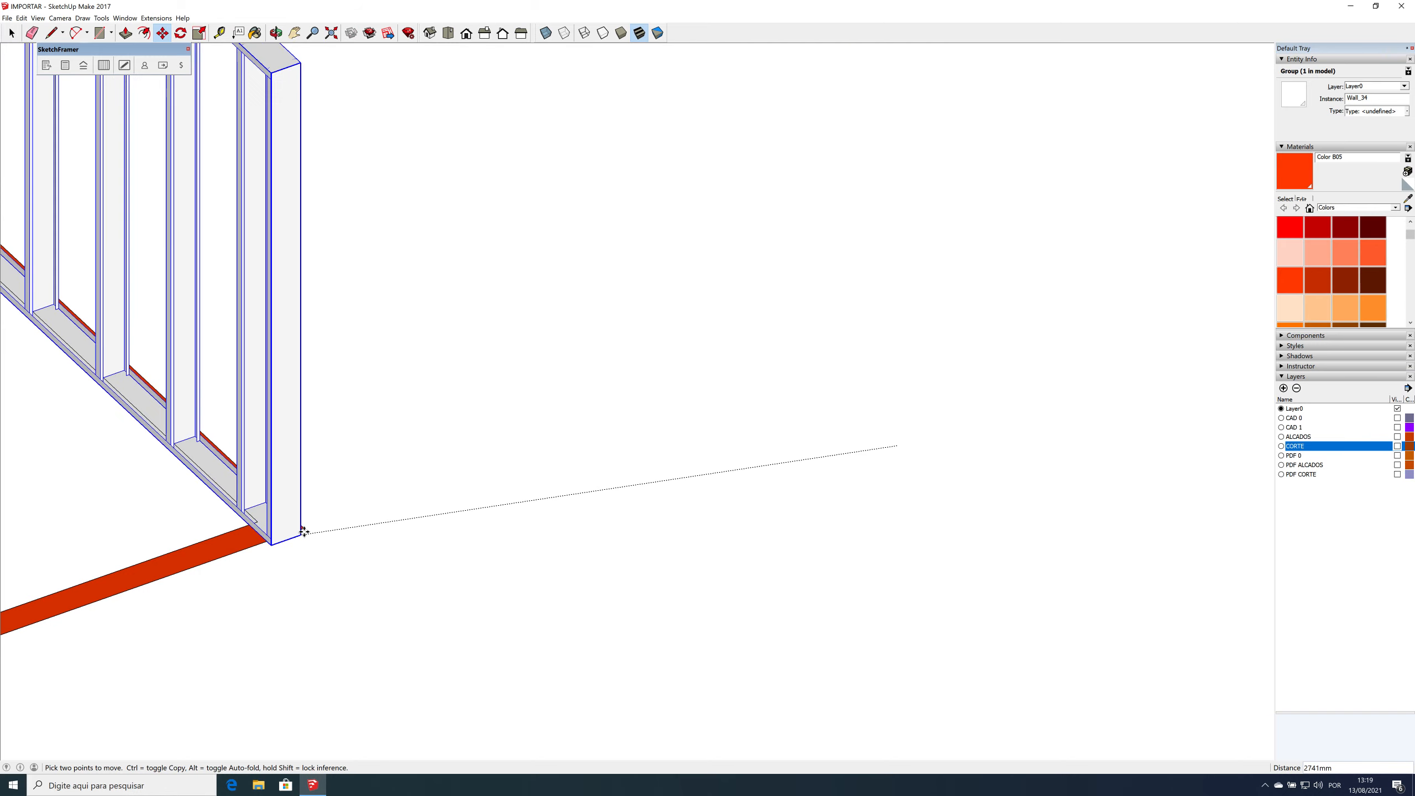
{"action": "scroll", "coordinate": [304, 529], "scroll_direction": "up", "scroll_amount": 4}
{"action": "key", "text": "x"}
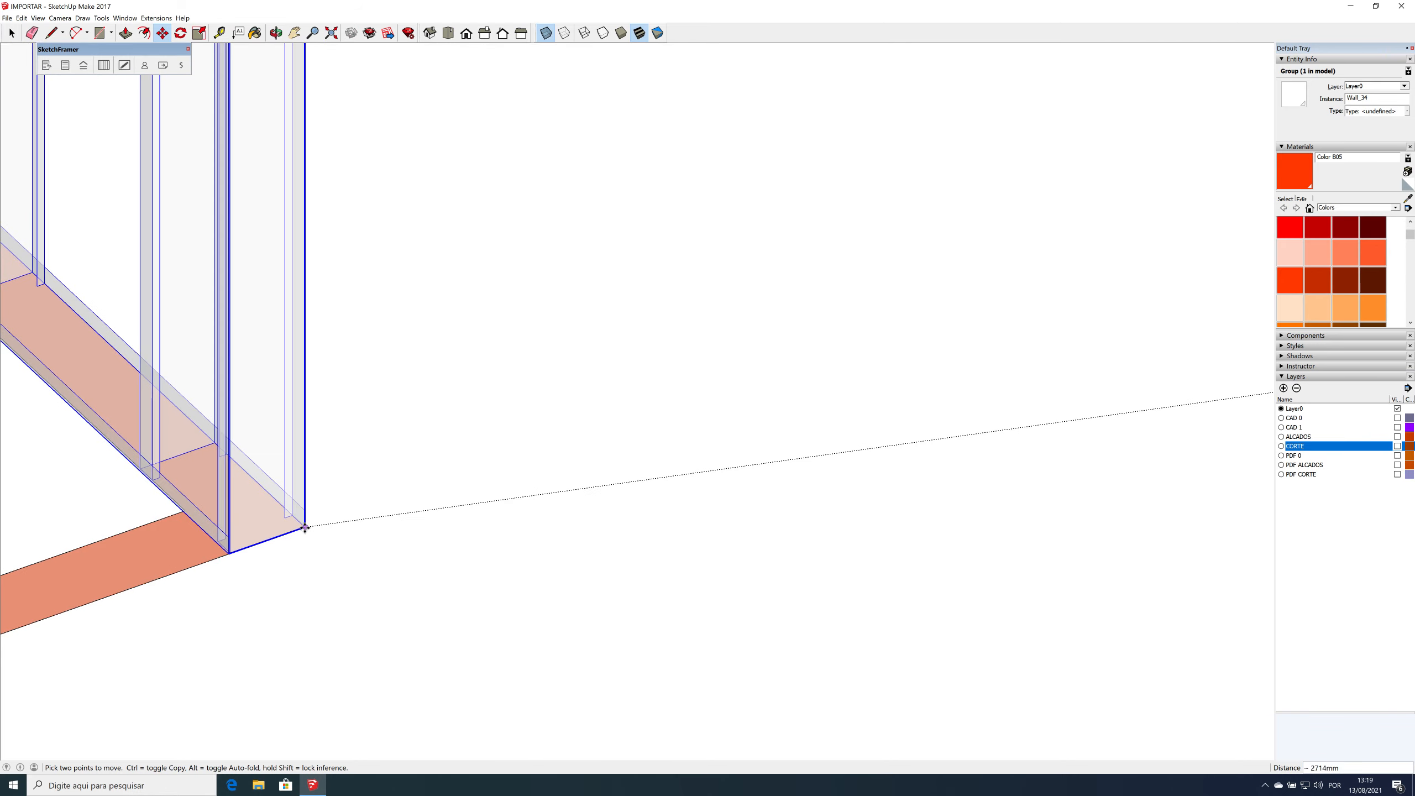
{"action": "left_click", "coordinate": [306, 527]}
{"action": "key", "text": "x"}
{"action": "scroll", "coordinate": [1125, 525], "scroll_direction": "down", "scroll_amount": 3}
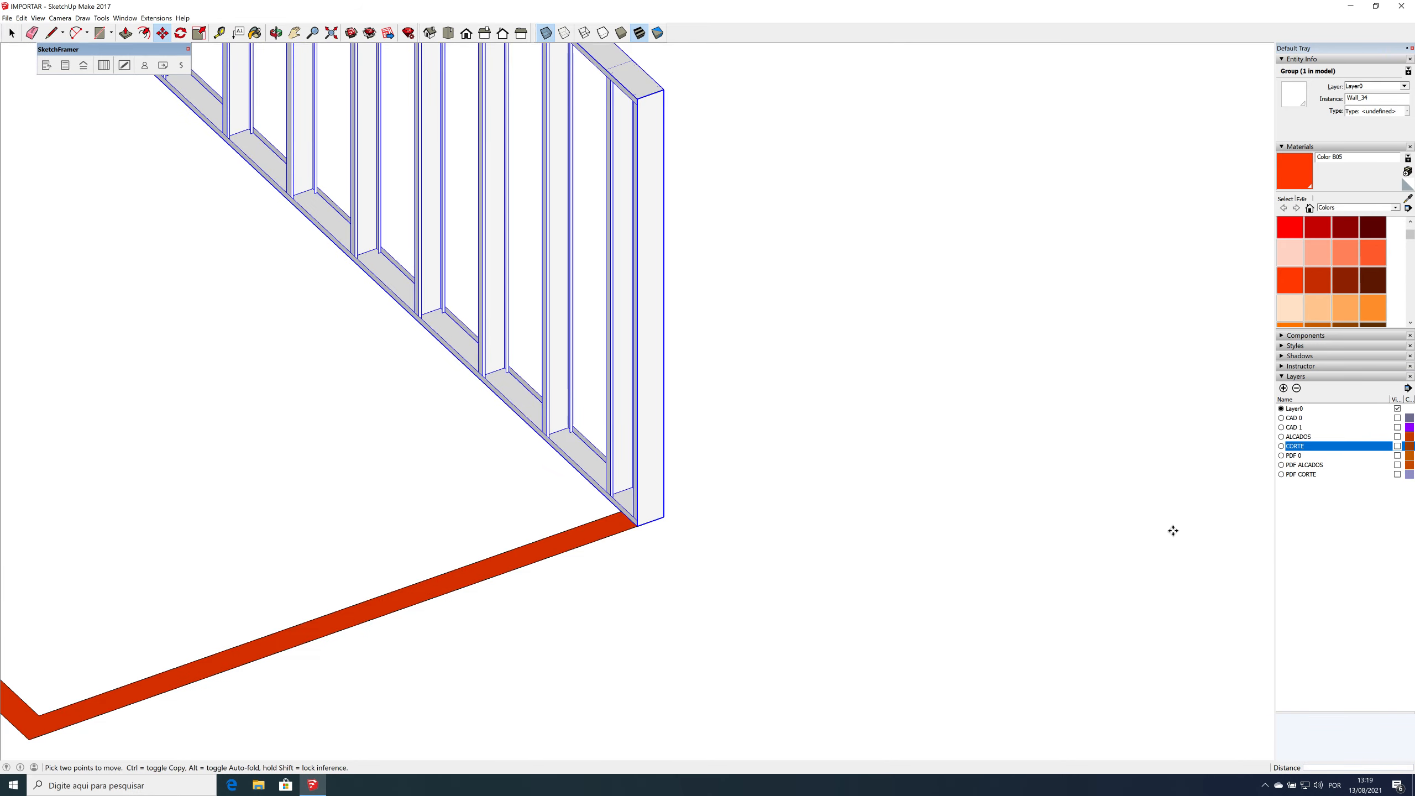
Step: Shorten the copied wall to the orange cross strip at a red scale of about 0.44, using the PDF ALCADOS layer as a temporary reference
{"action": "left_click", "coordinate": [1397, 465]}
{"action": "scroll", "coordinate": [941, 541], "scroll_direction": "down", "scroll_amount": 5}
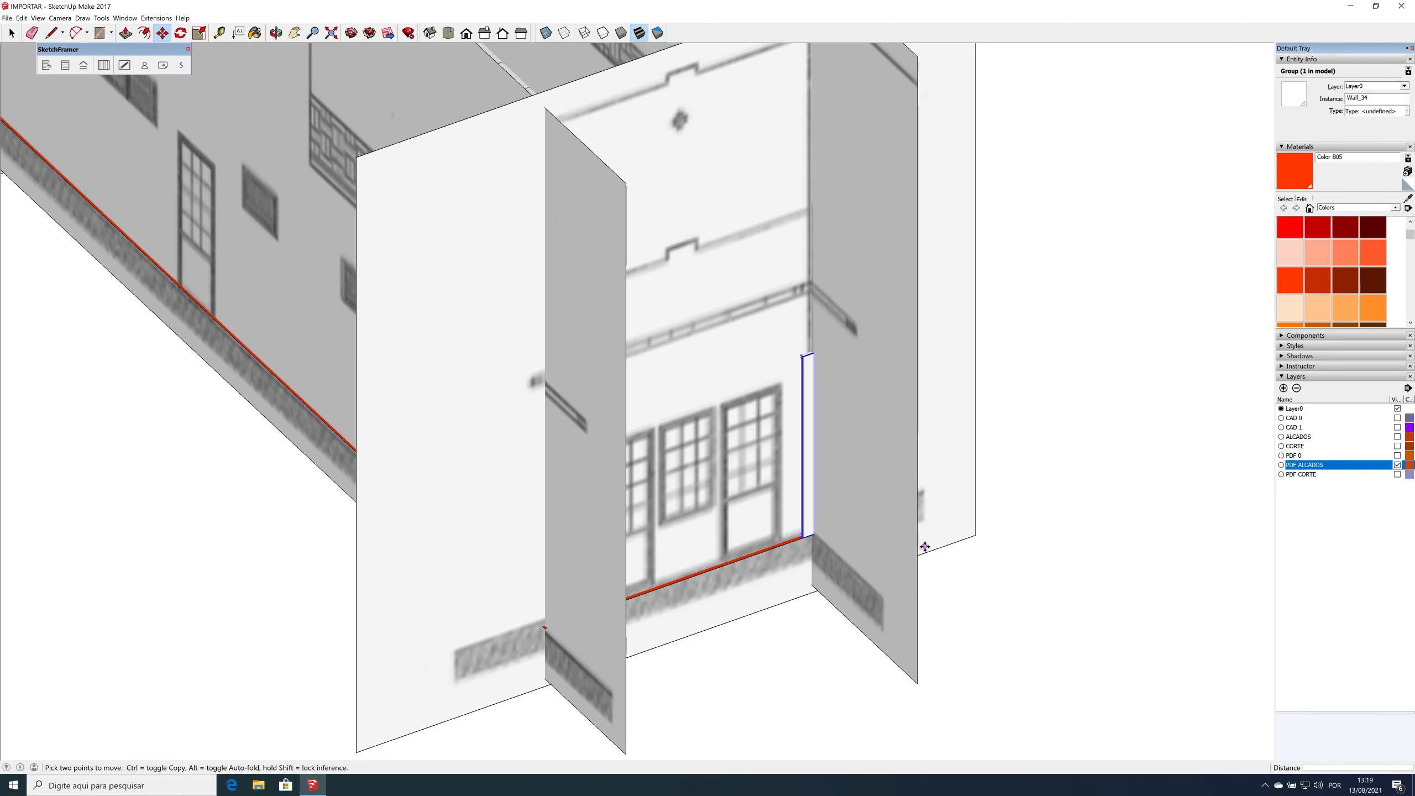
{"action": "scroll", "coordinate": [925, 547], "scroll_direction": "down", "scroll_amount": 6}
{"action": "middle_click_drag", "start_coordinate": [991, 544], "coordinate": [818, 387]}
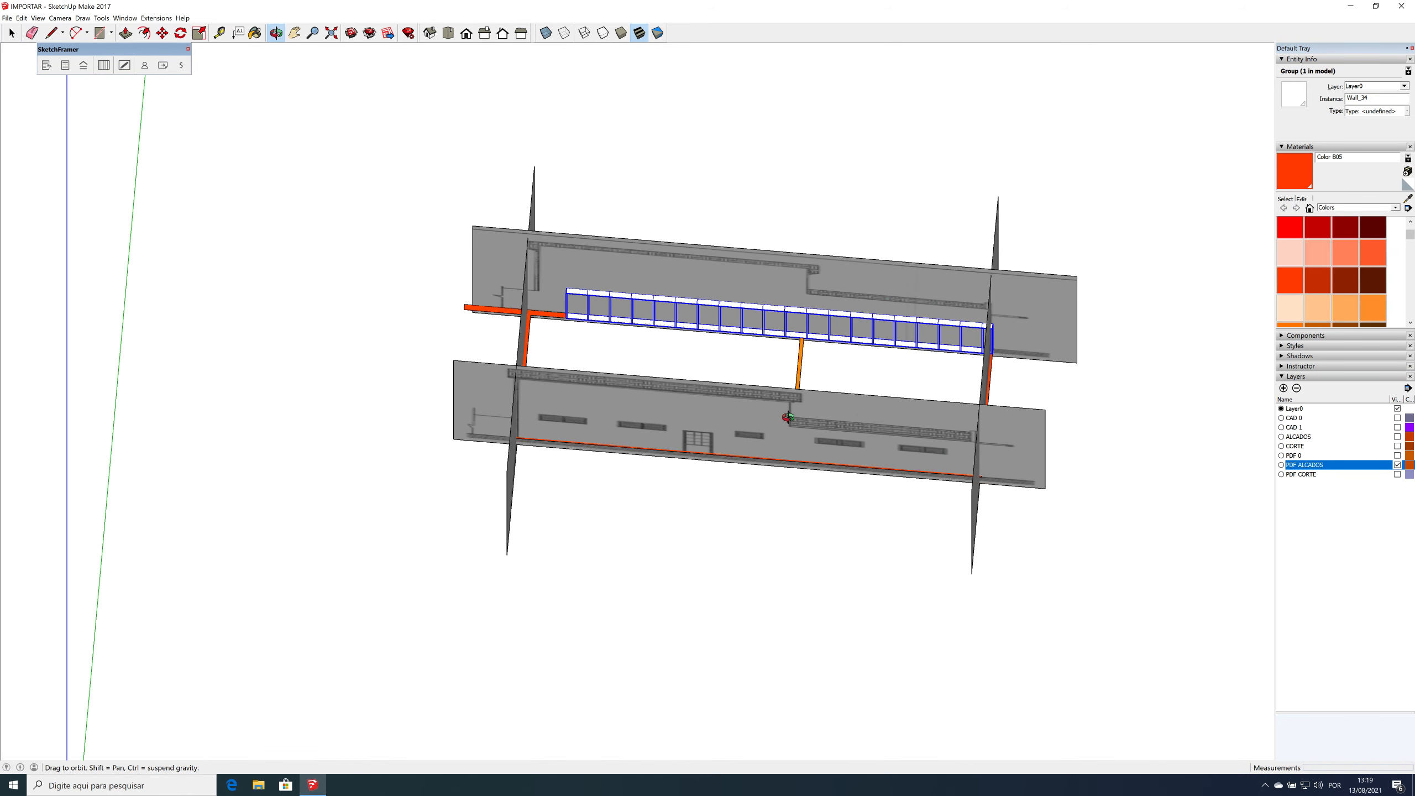
{"action": "key", "text": "s"}
{"action": "left_click_drag", "start_coordinate": [566, 303], "coordinate": [805, 348]}
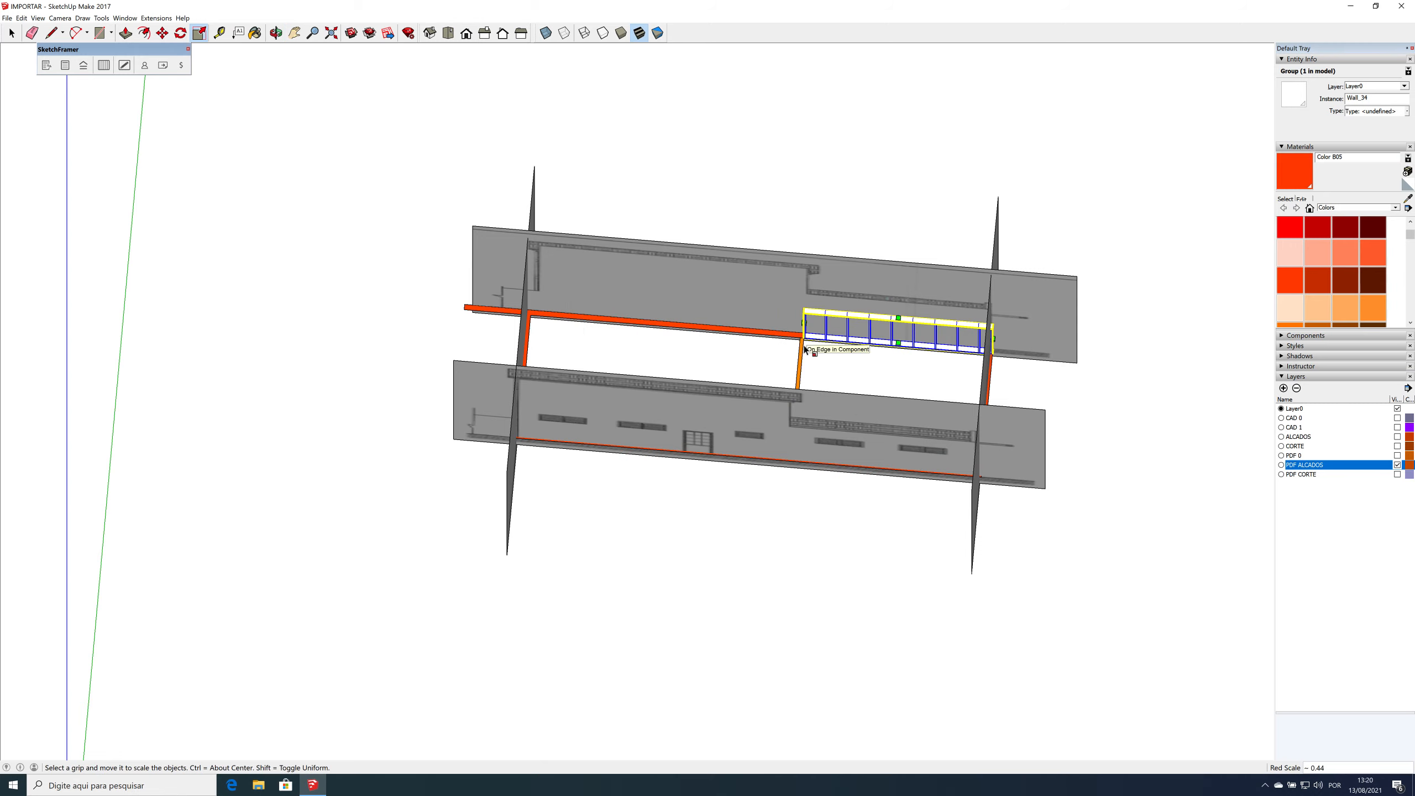
{"action": "left_click", "coordinate": [1397, 465]}
{"action": "scroll", "coordinate": [787, 390], "scroll_direction": "up", "scroll_amount": 5}
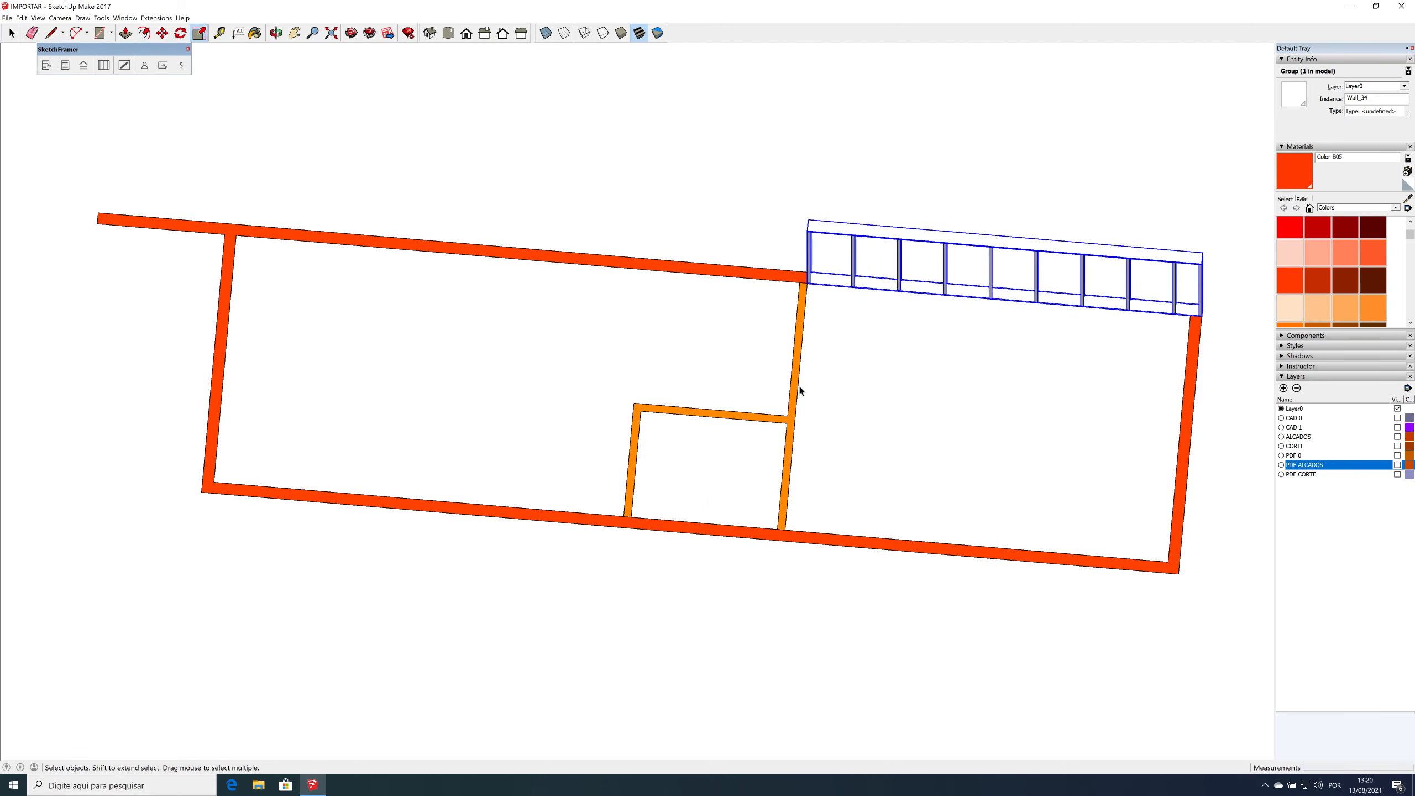
Step: Edit the floor plan so the orange cross strip matches the outer walls' thickness and red colour, separated from the short orange strip
{"action": "key", "text": "space"}
{"action": "left_click", "coordinate": [799, 390]}
{"action": "double_click", "coordinate": [799, 389]}
{"action": "left_click", "coordinate": [798, 382]}
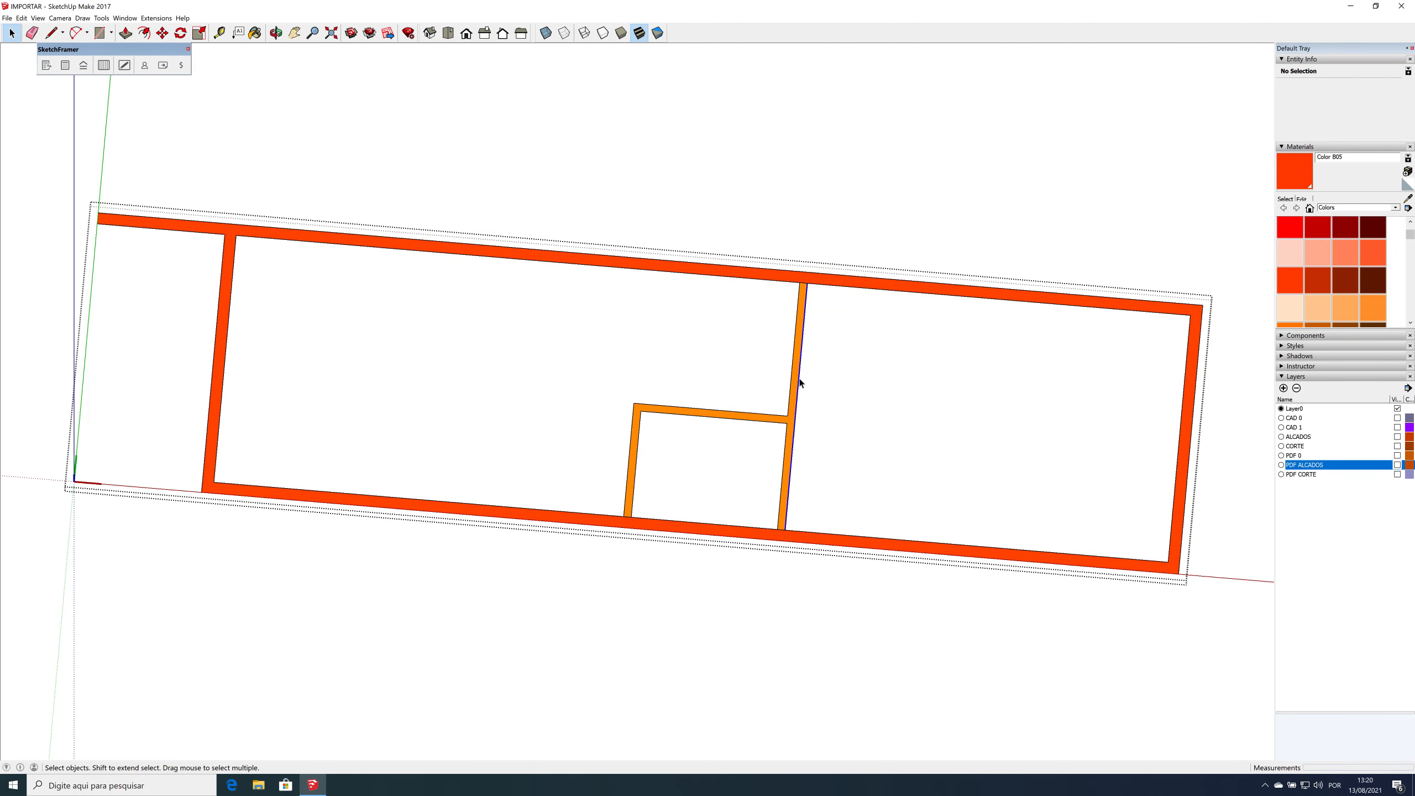
{"action": "key", "text": "m"}
{"action": "left_click", "coordinate": [833, 370]}
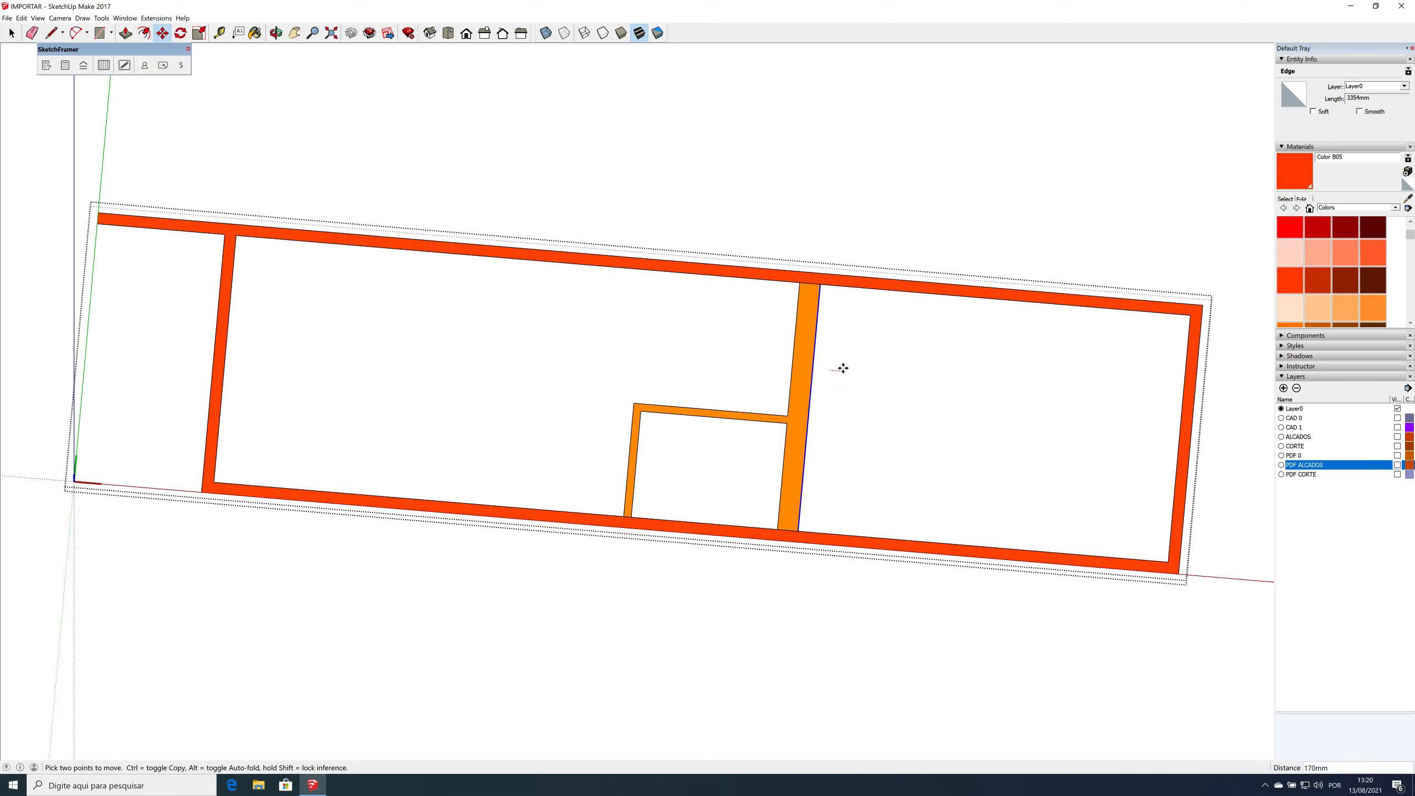
{"action": "key", "text": "Escape"}
{"action": "key", "text": "l"}
{"action": "left_click", "coordinate": [788, 422]}
{"action": "key", "text": "space"}
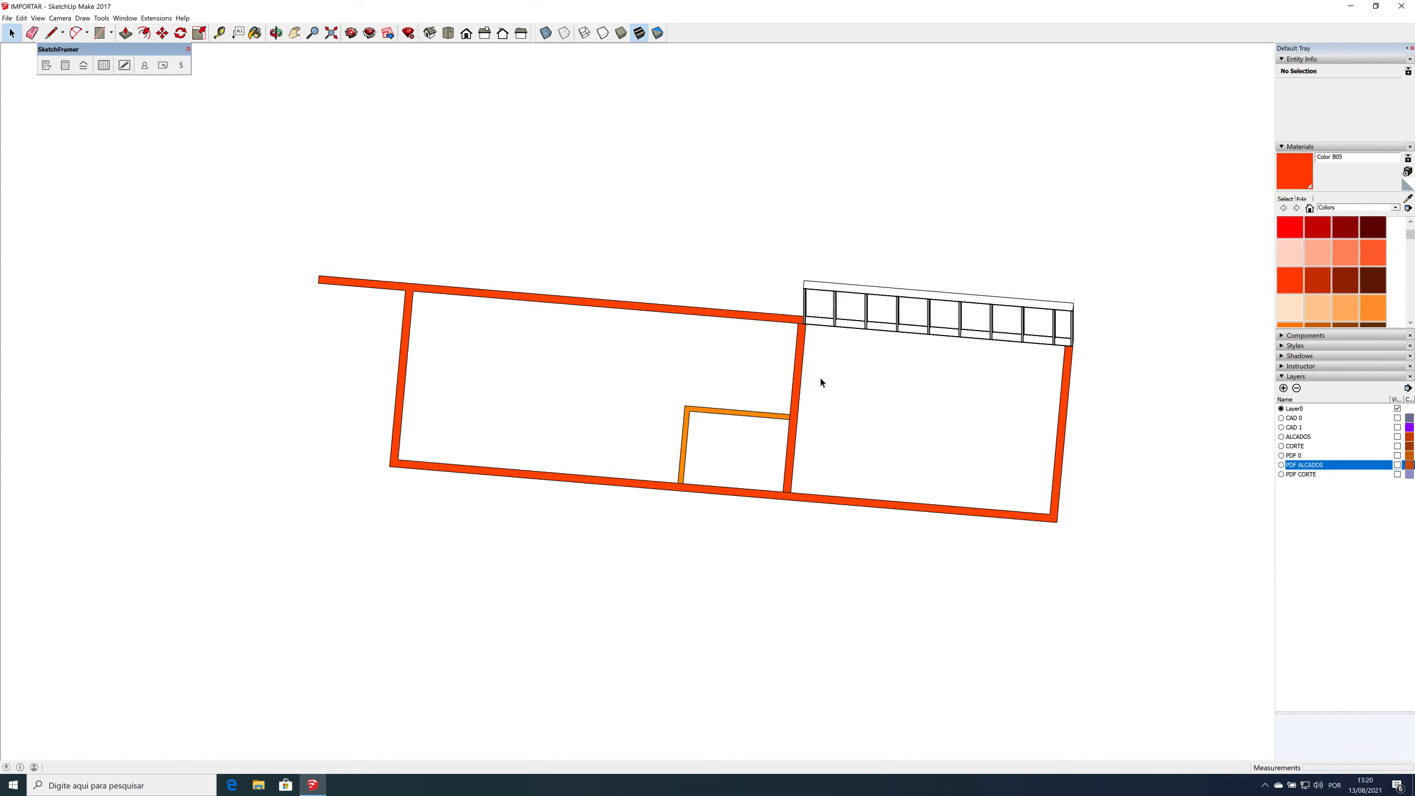
Step: Rescale the shortened wall so its inner end lines up with the edge of the widened red cross strip
{"action": "left_click", "coordinate": [818, 313]}
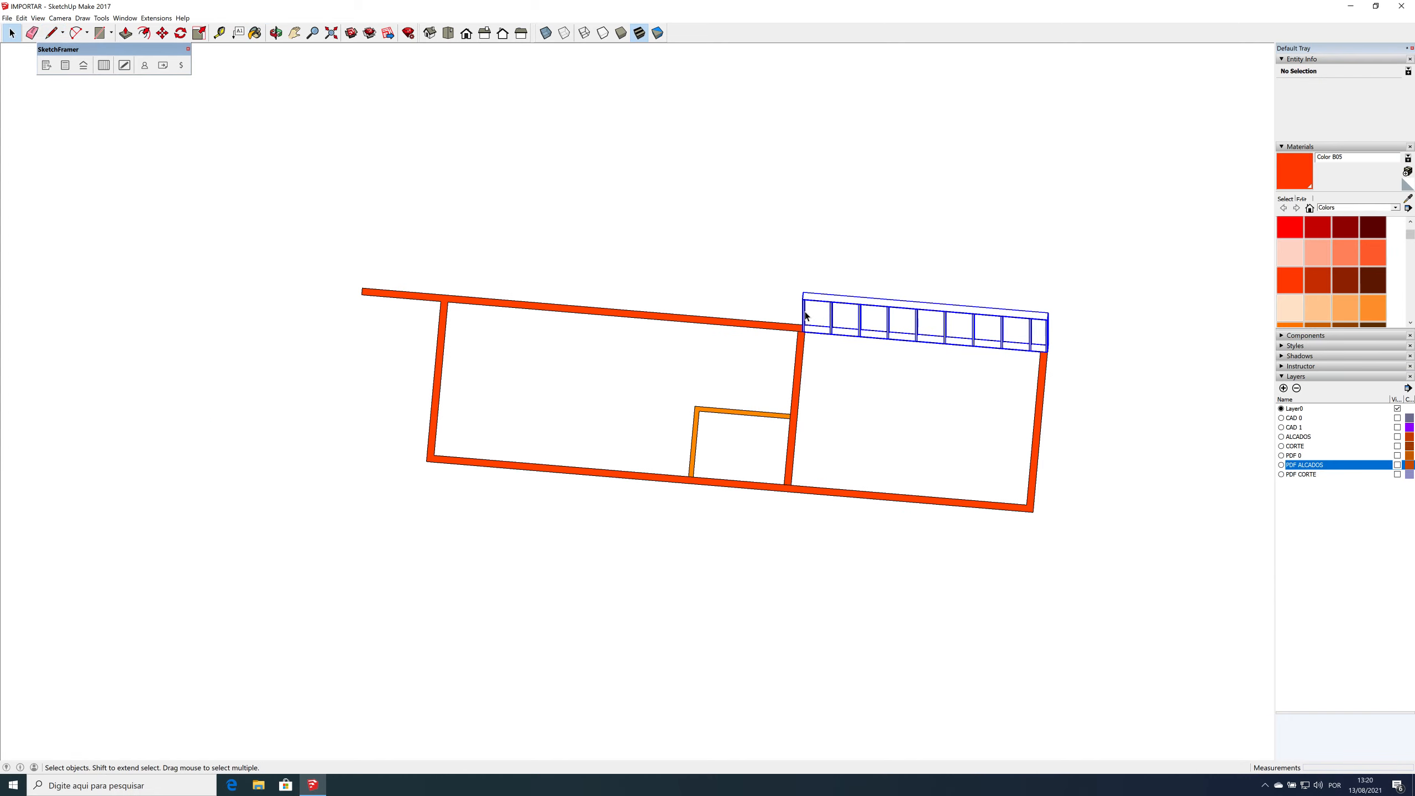
{"action": "scroll", "coordinate": [806, 295], "scroll_direction": "up", "scroll_amount": 5}
{"action": "key", "text": "s"}
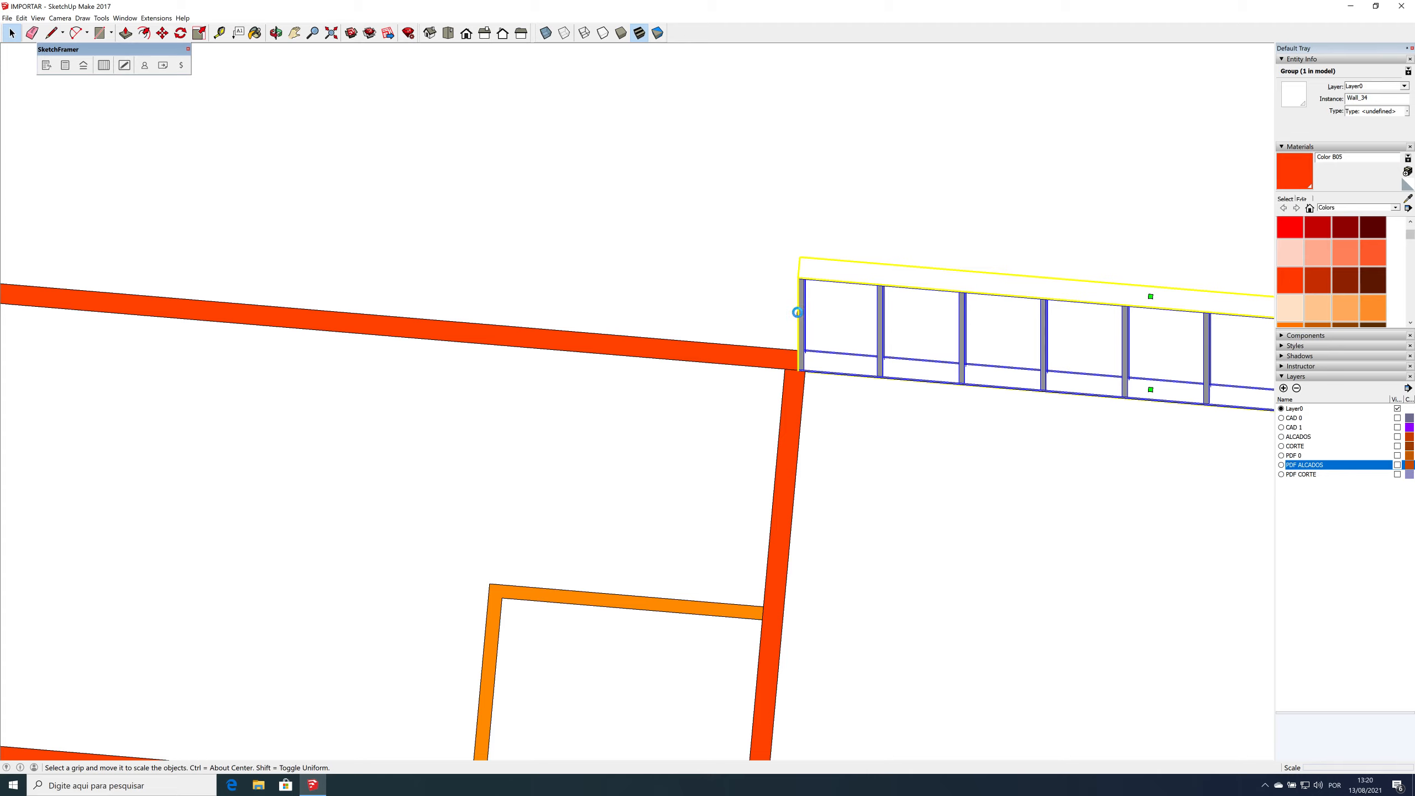
{"action": "left_click", "coordinate": [797, 312]}
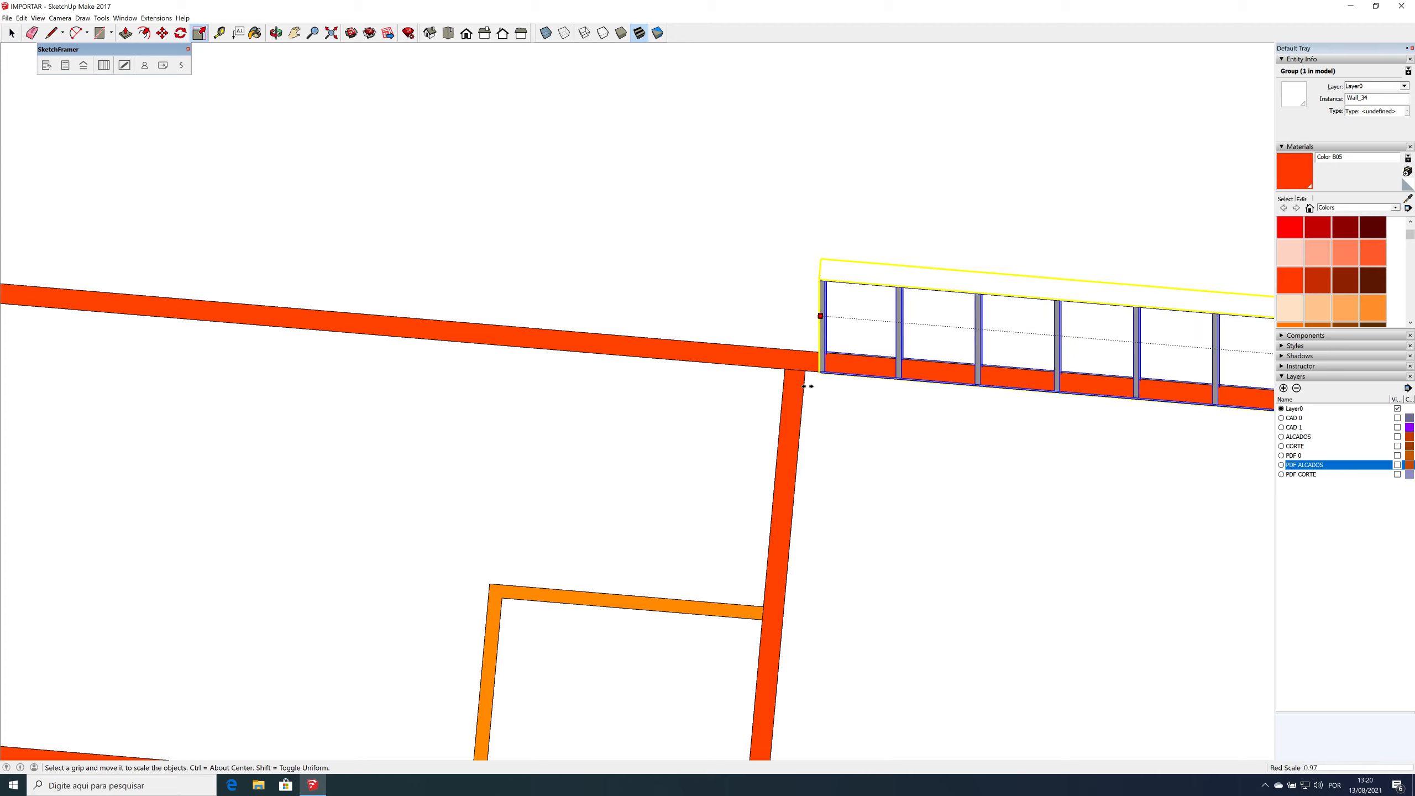
{"action": "scroll", "coordinate": [804, 385], "scroll_direction": "down", "scroll_amount": 4}
{"action": "left_click", "coordinate": [804, 385]}
Step: Copy the adjusted wall along the same long red strip onto the section beyond the cross strip
{"action": "key", "text": "m"}
{"action": "left_click", "coordinate": [1079, 268]}
{"action": "key", "text": "ctrl"}
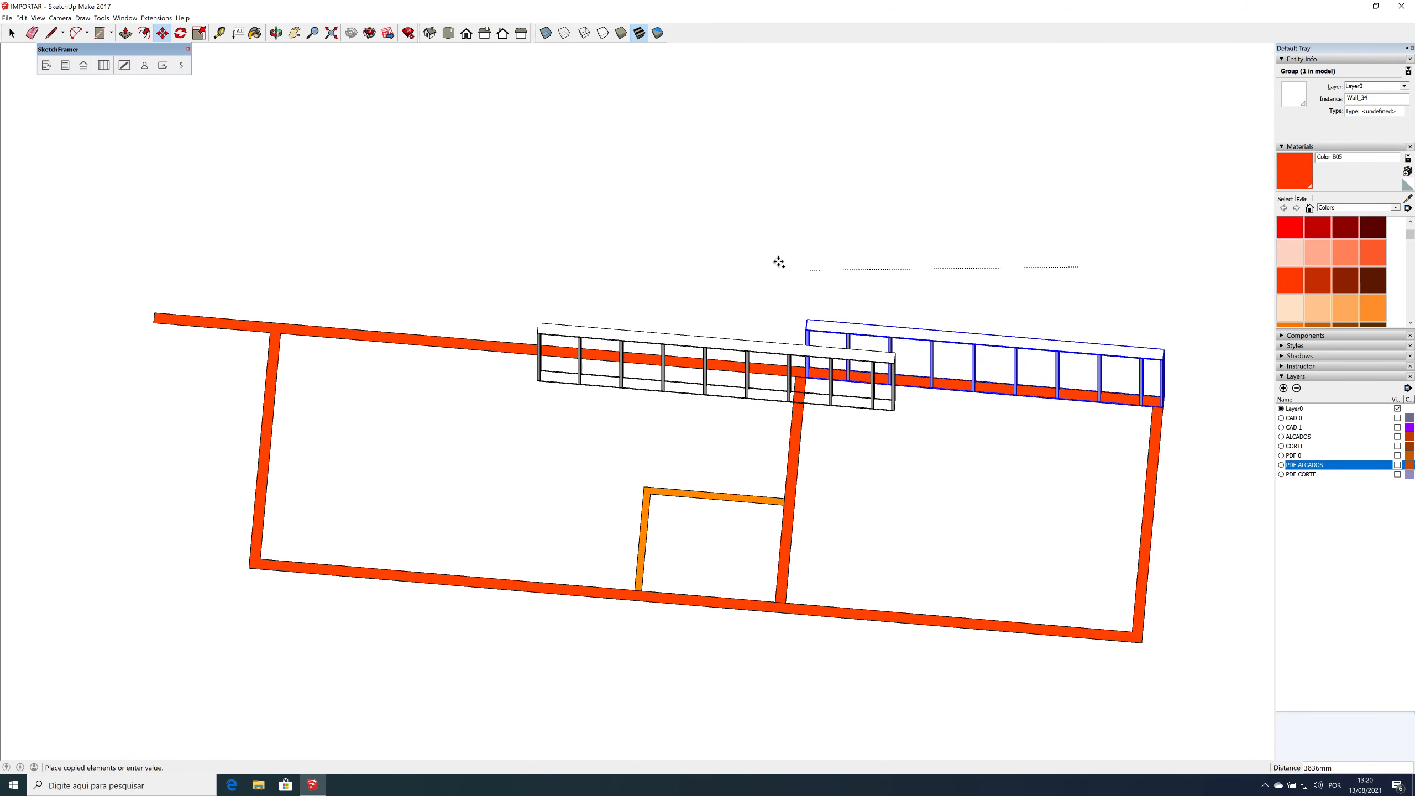
{"action": "left_click", "coordinate": [708, 231]}
Step: Stretch the new copy between the cross strip and the end-wall strip, finishing at a red scale of about 1.44, and check it against PDF ALCADOS
{"action": "key", "text": "s"}
{"action": "left_click", "coordinate": [792, 347]}
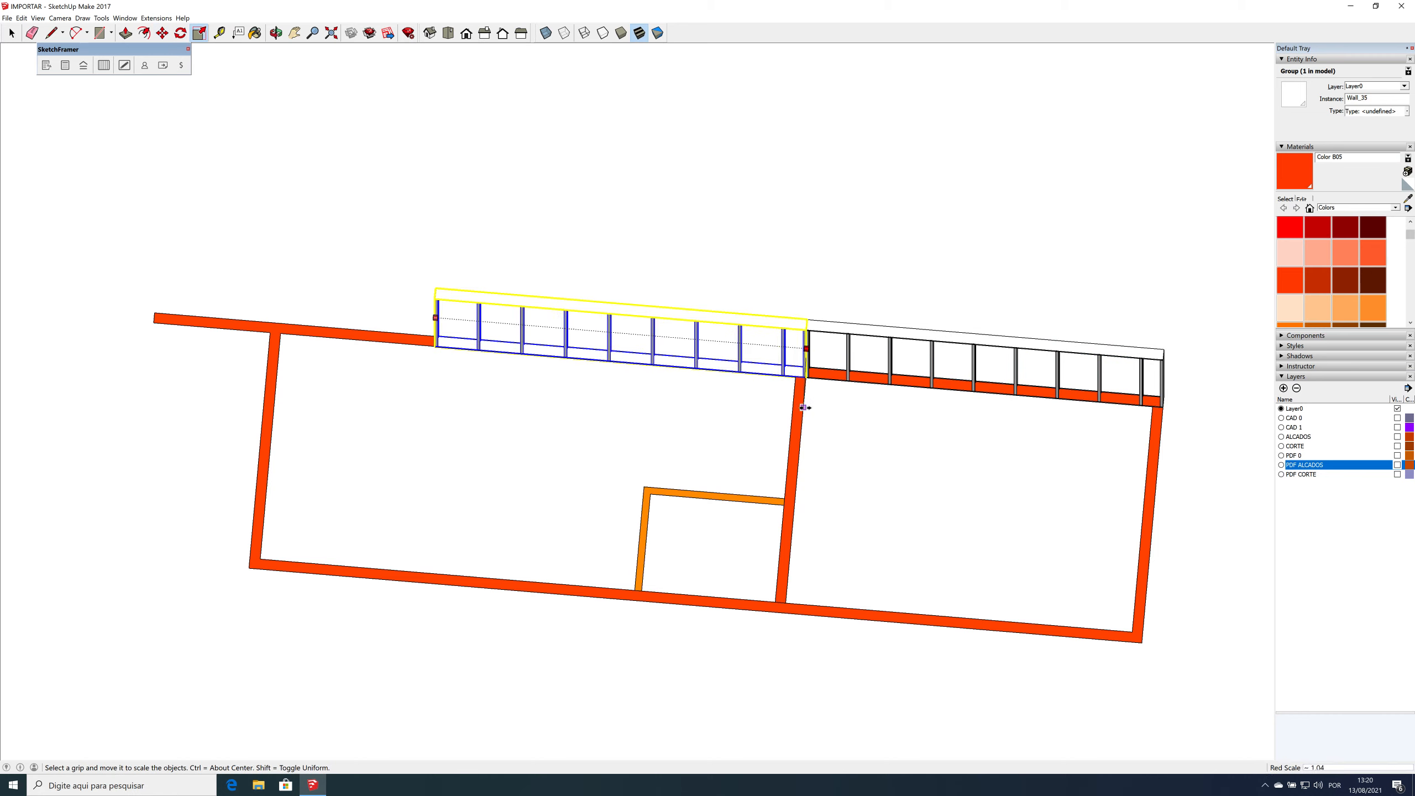
{"action": "left_click", "coordinate": [499, 389]}
{"action": "left_click", "coordinate": [438, 322]}
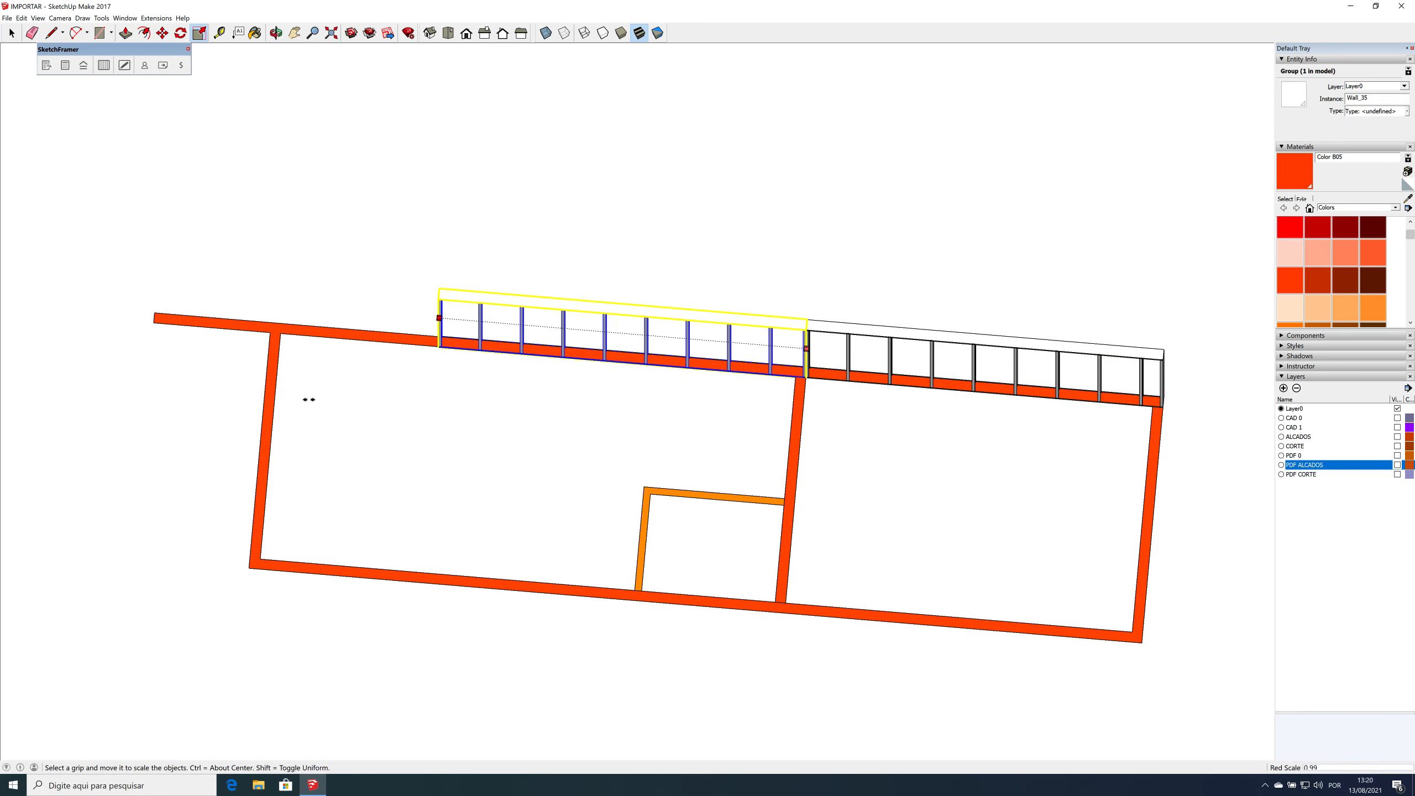
{"action": "left_click", "coordinate": [262, 423]}
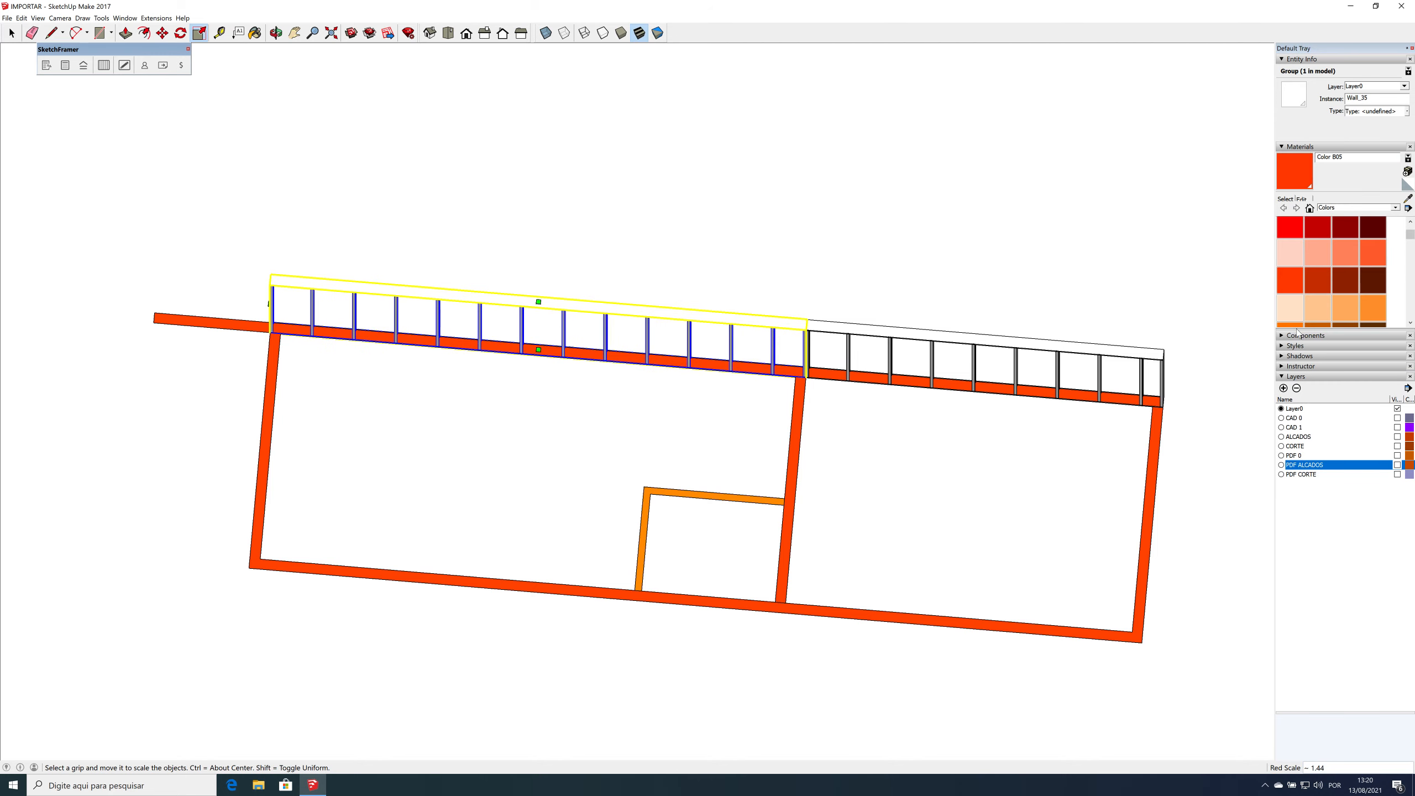
{"action": "left_click", "coordinate": [1399, 466]}
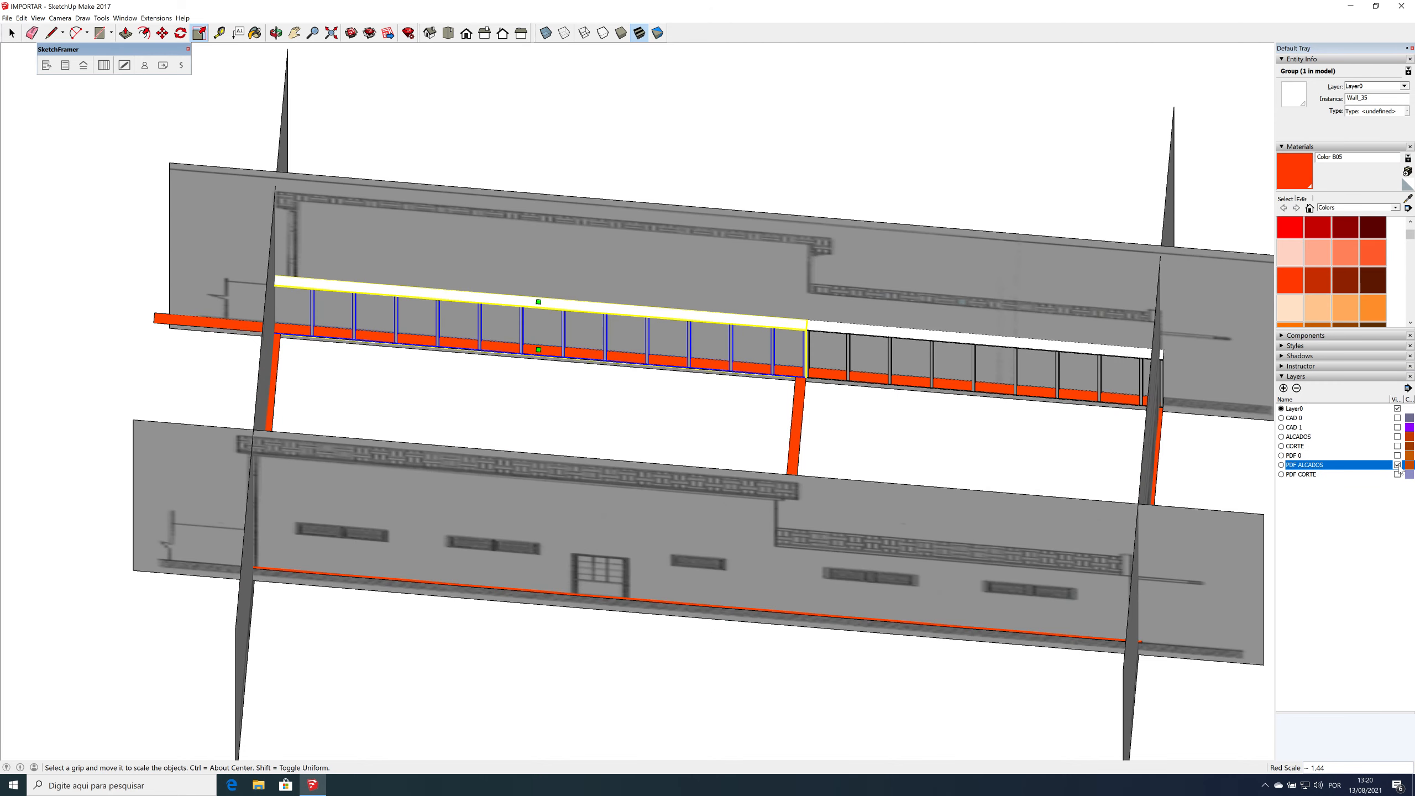
{"action": "left_click", "coordinate": [1398, 466]}
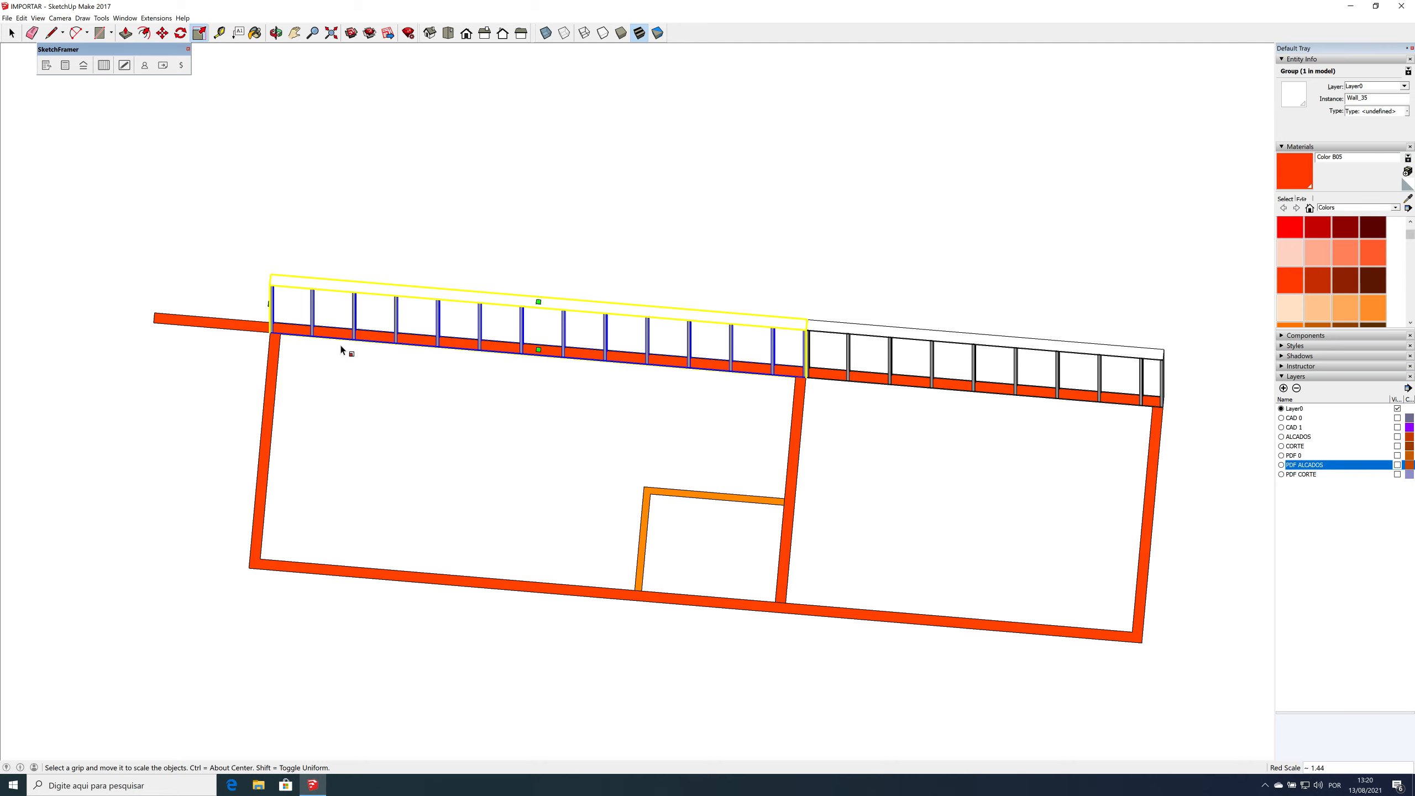
{"action": "key", "text": "m"}
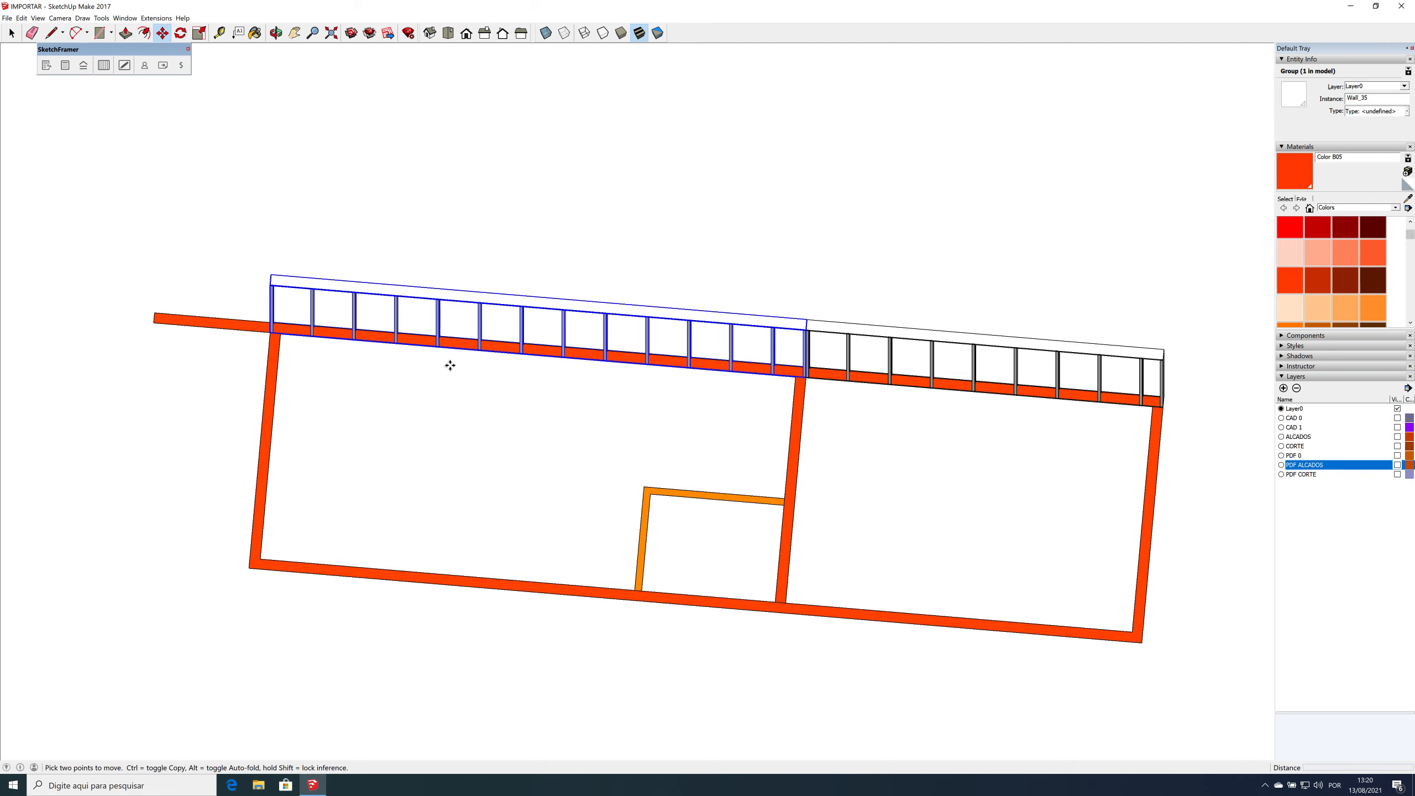
{"action": "key", "text": "space"}
{"action": "middle_click_drag", "start_coordinate": [837, 357], "coordinate": [901, 277]}
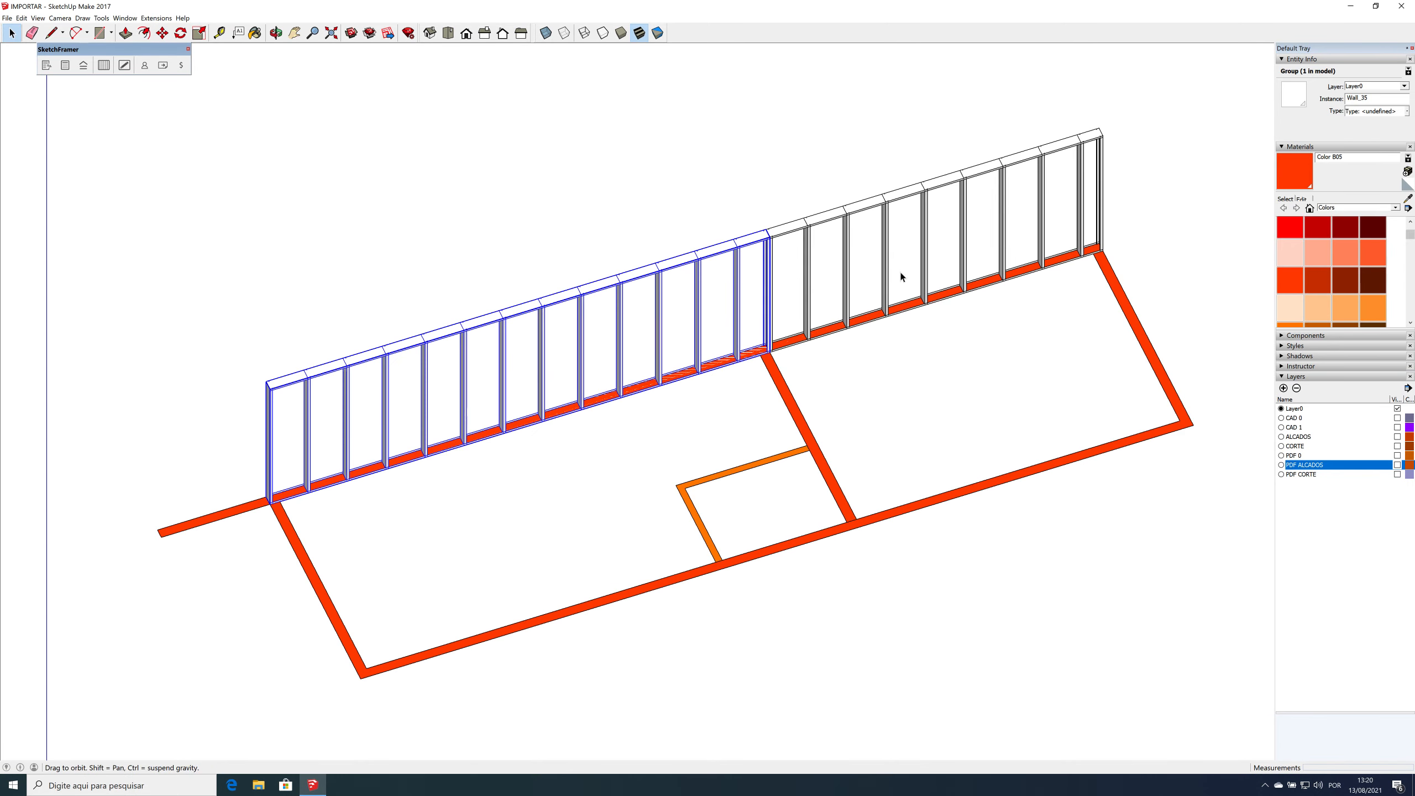
Step: Copy both framed walls together from the long red strip onto the opposite, parallel long red strip
{"action": "left_click", "coordinate": [812, 236], "text": "shift"}
{"action": "key", "text": "m"}
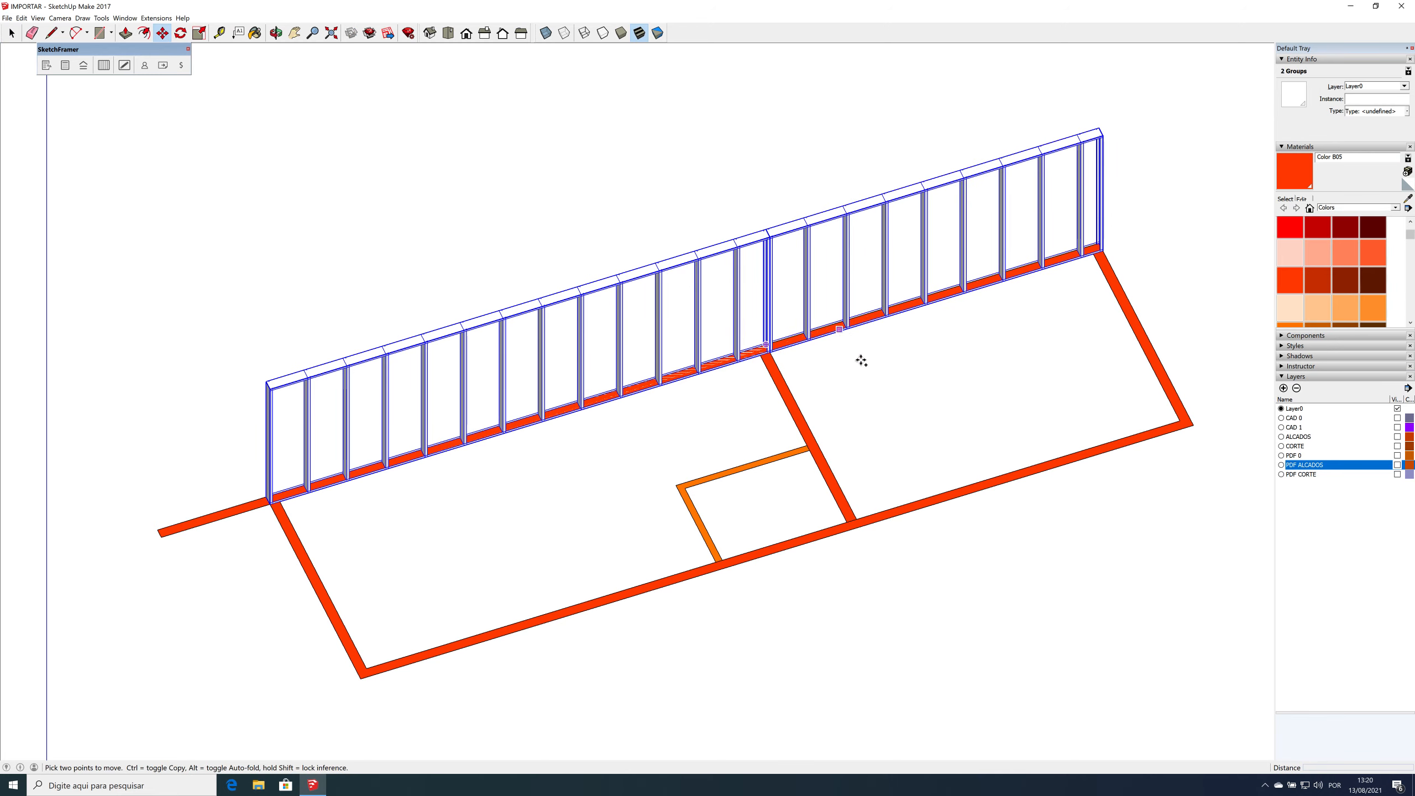
{"action": "left_click", "coordinate": [839, 329]}
{"action": "key", "text": "ctrl"}
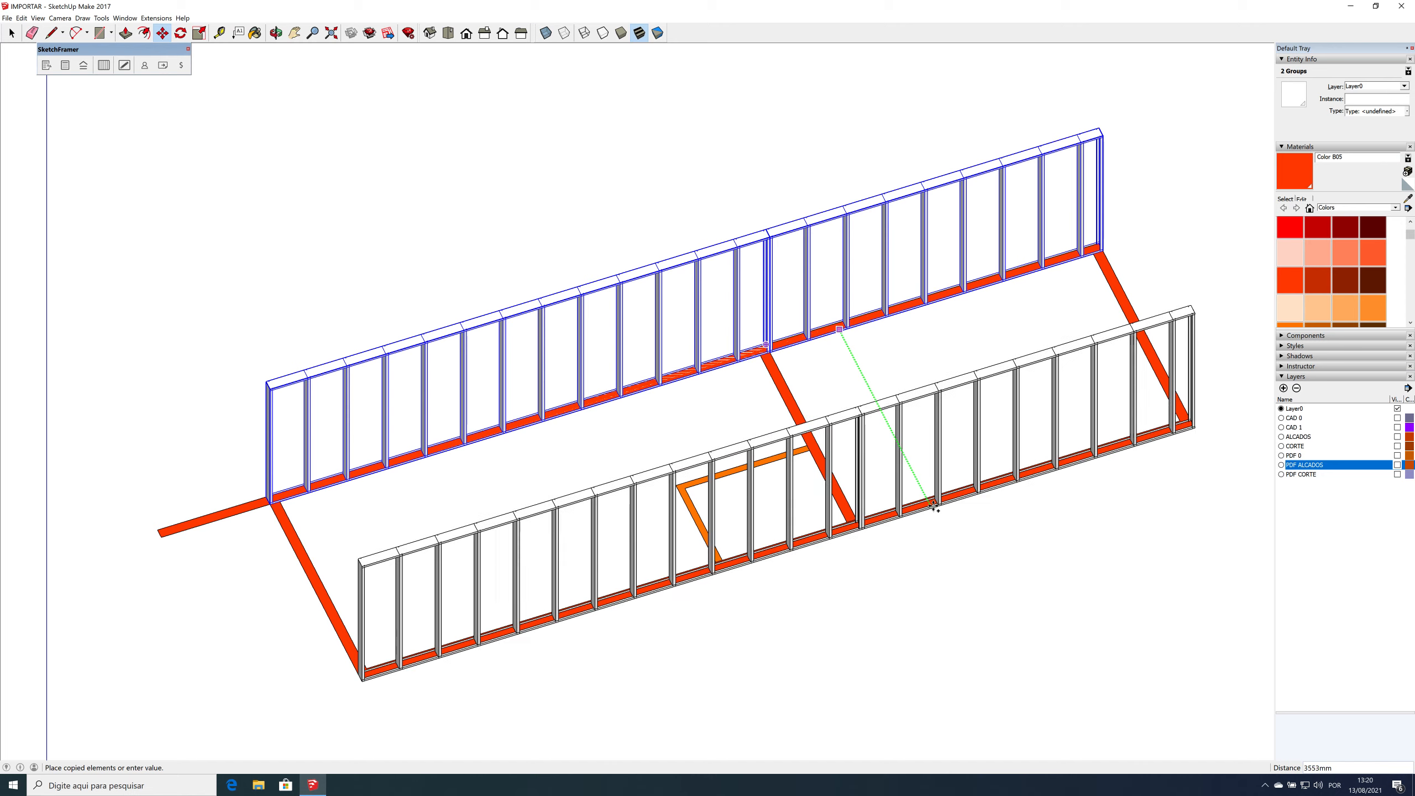
{"action": "key", "text": "x"}
{"action": "left_click", "coordinate": [924, 509]}
{"action": "key", "text": "space"}
Step: Rotate a copy of the new shorter long wall by 90 degrees about its outer corner onto the end-wall strip
{"action": "scroll", "coordinate": [1203, 294], "scroll_direction": "up", "scroll_amount": 1}
{"action": "scroll", "coordinate": [1204, 300], "scroll_direction": "up", "scroll_amount": 3}
{"action": "key", "text": "q"}
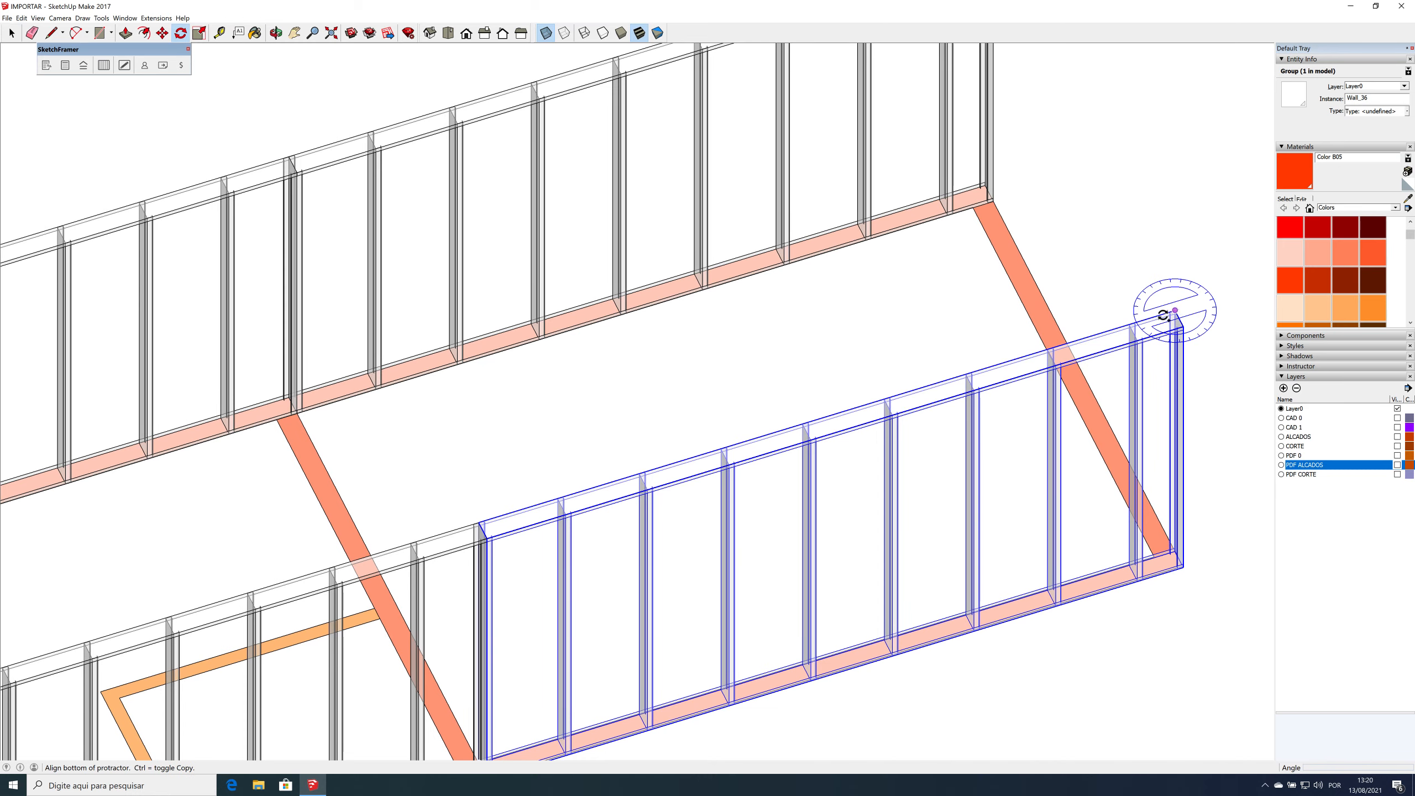
{"action": "left_click", "coordinate": [1164, 285]}
{"action": "left_click", "coordinate": [1165, 287]}
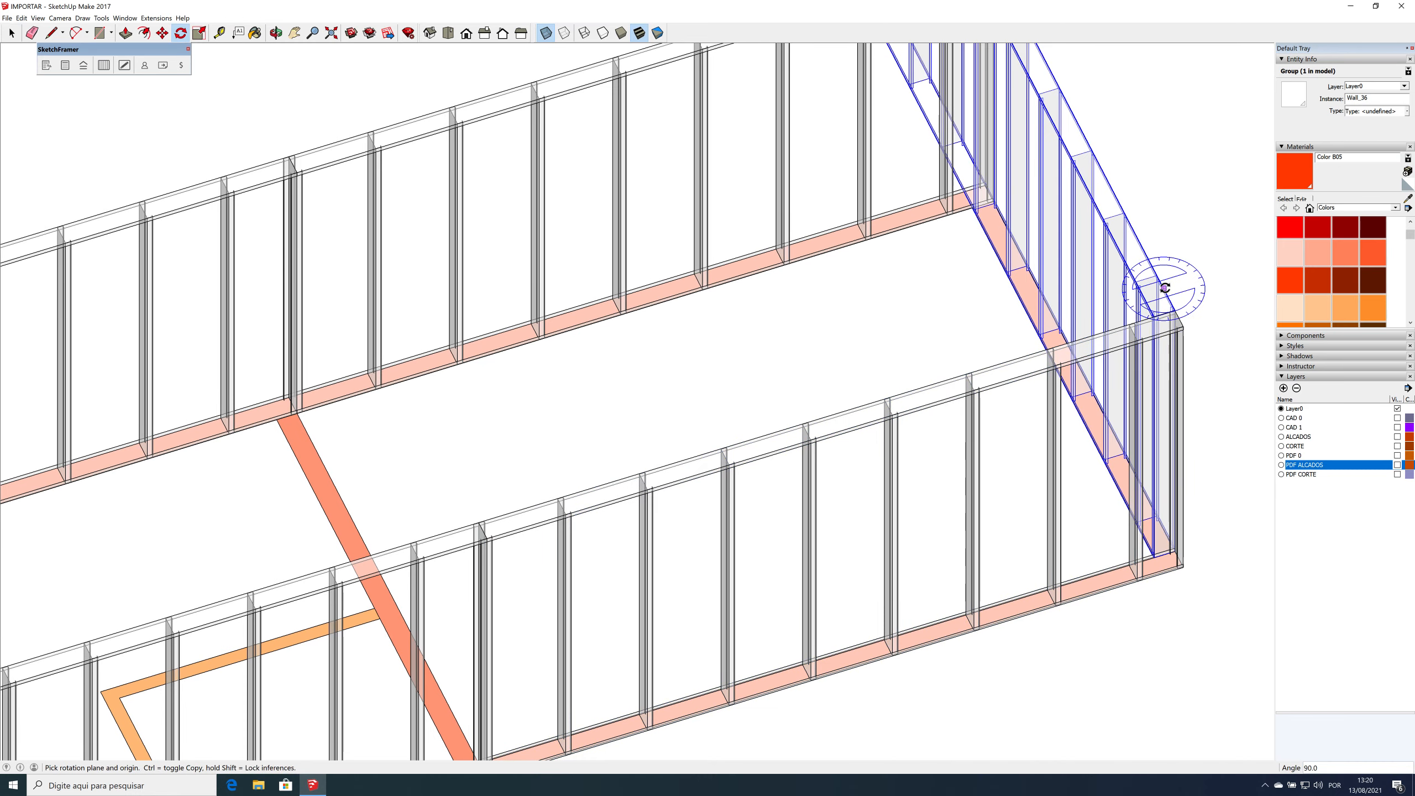
Step: Shorten the rotated end wall with Scale so it fits between the two long walls
{"action": "scroll", "coordinate": [1165, 287], "scroll_direction": "down", "scroll_amount": 1}
{"action": "scroll", "coordinate": [1165, 288], "scroll_direction": "down", "scroll_amount": 3}
{"action": "key", "text": "s"}
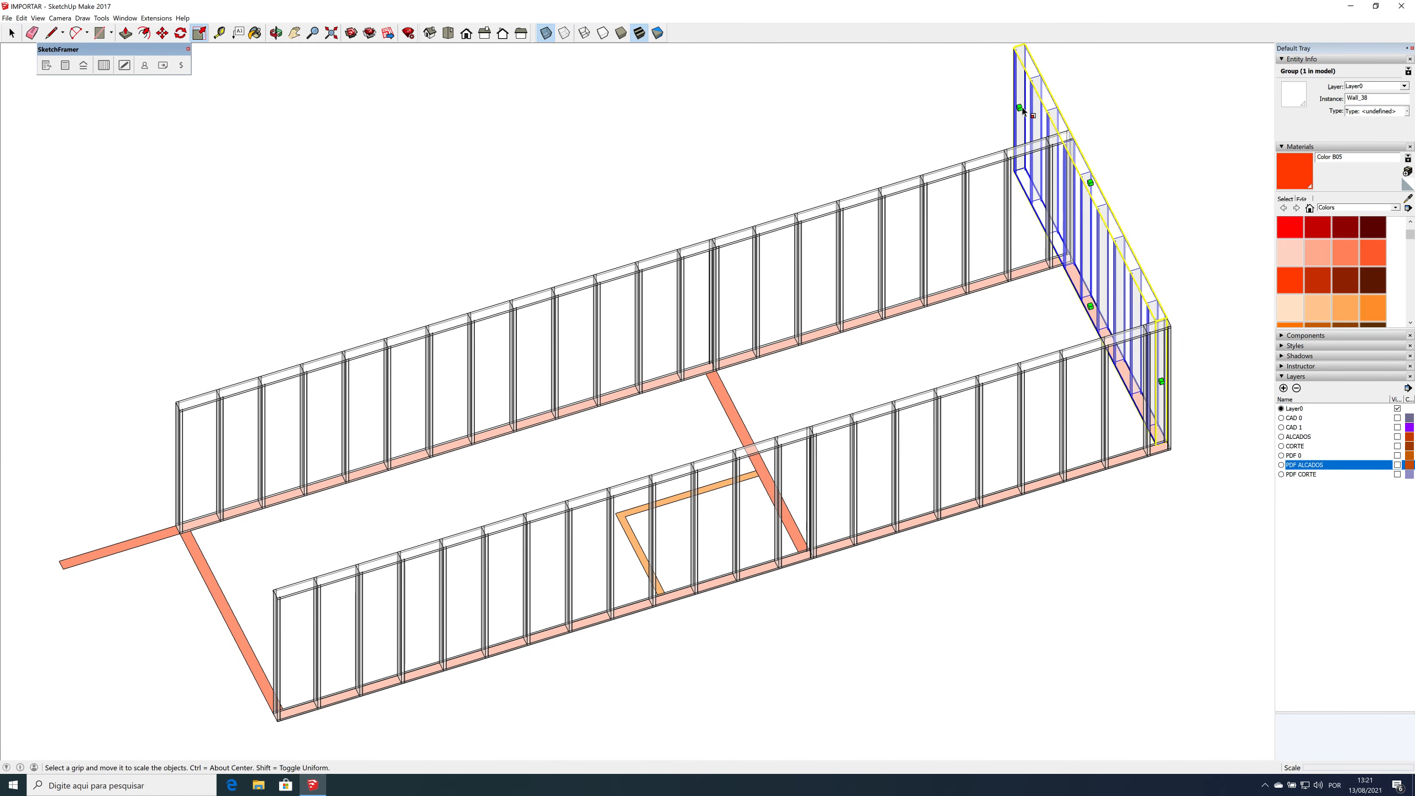
{"action": "left_click_drag", "start_coordinate": [1070, 141], "coordinate": [1072, 140]}
{"action": "left_click", "coordinate": [1062, 225]}
Step: Copy the shortened end wall onto the red cross strip between the two long walls
{"action": "key", "text": "m"}
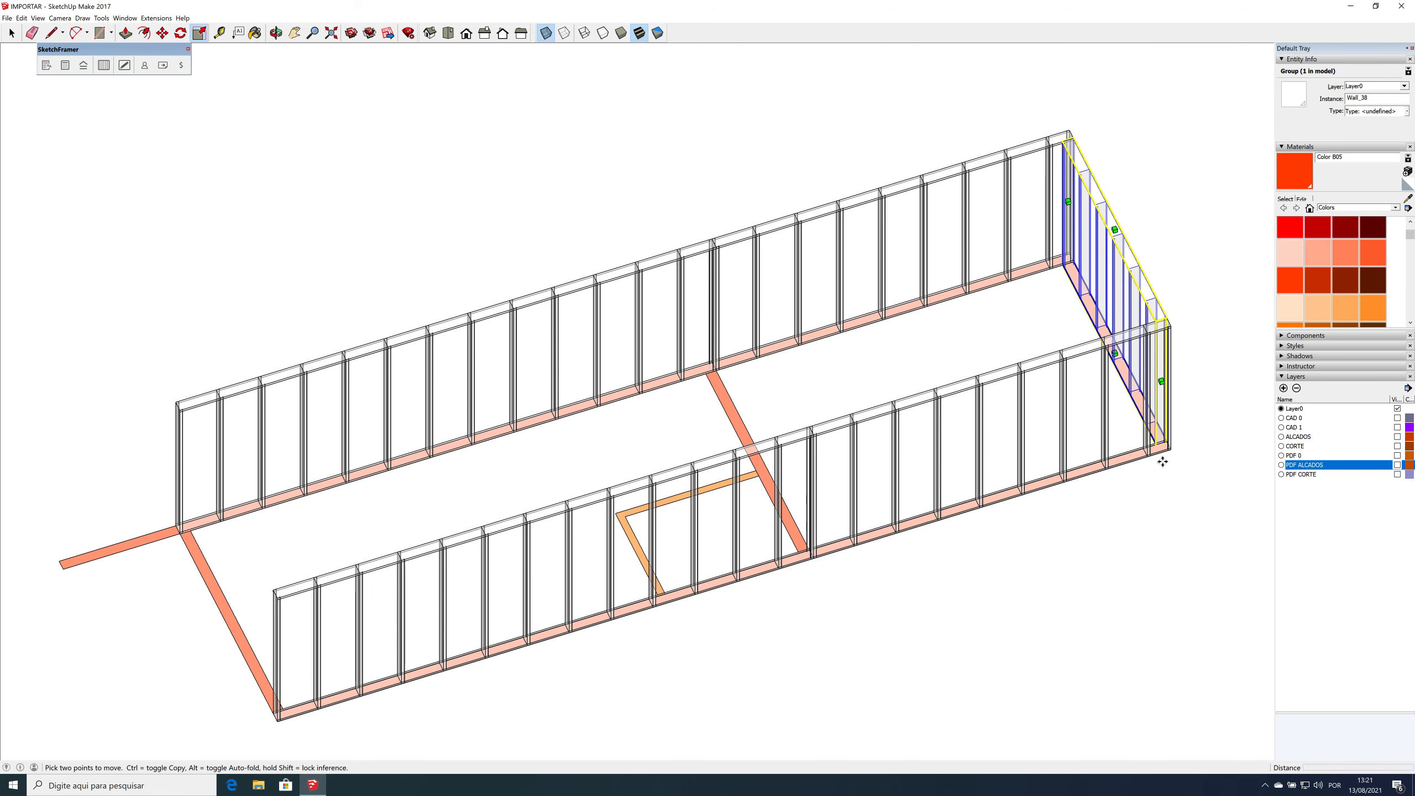
{"action": "left_click", "coordinate": [1188, 494]}
{"action": "key", "text": "ctrl"}
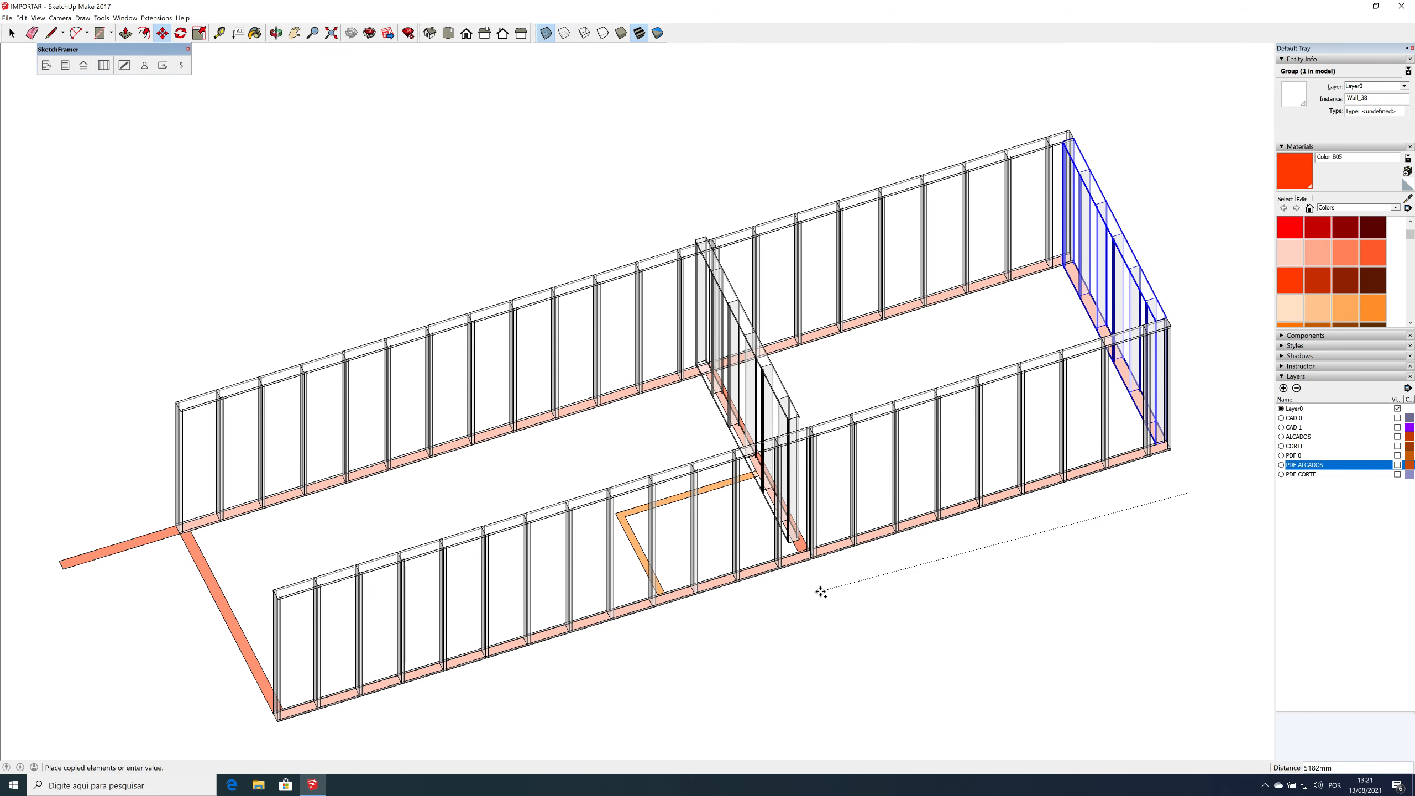
{"action": "left_click", "coordinate": [853, 589]}
Step: Copy the cross wall about 2010 mm along the red axis onto the short orange strip
{"action": "left_click", "coordinate": [856, 588]}
{"action": "key", "text": "ctrl"}
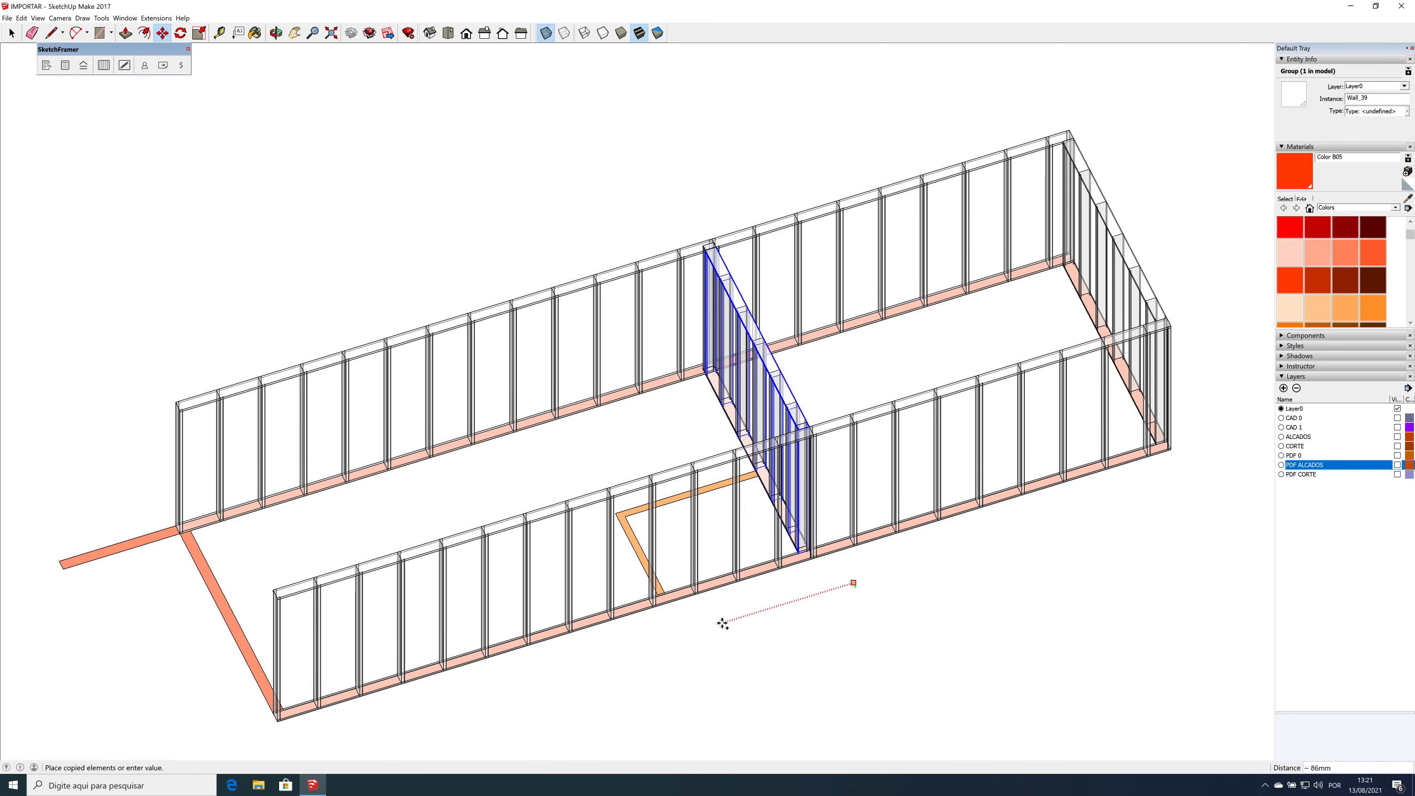
{"action": "left_click", "coordinate": [714, 626]}
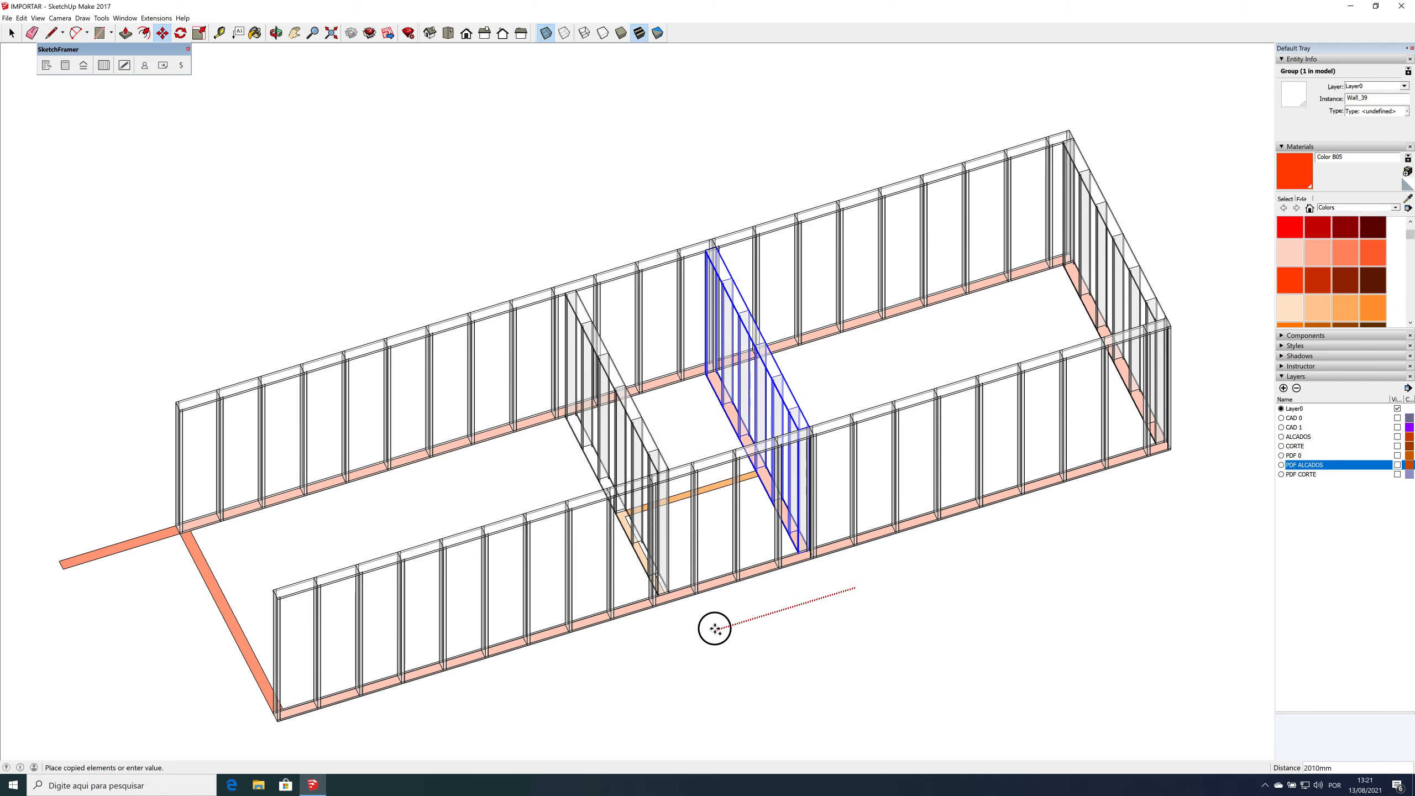
{"action": "key", "text": "space"}
Step: Set the SketchFramer profile type of the wall on the orange strip to 100x1.60 and update it
{"action": "right_click", "coordinate": [658, 451]}
{"action": "mouse_move", "coordinate": [702, 599]}
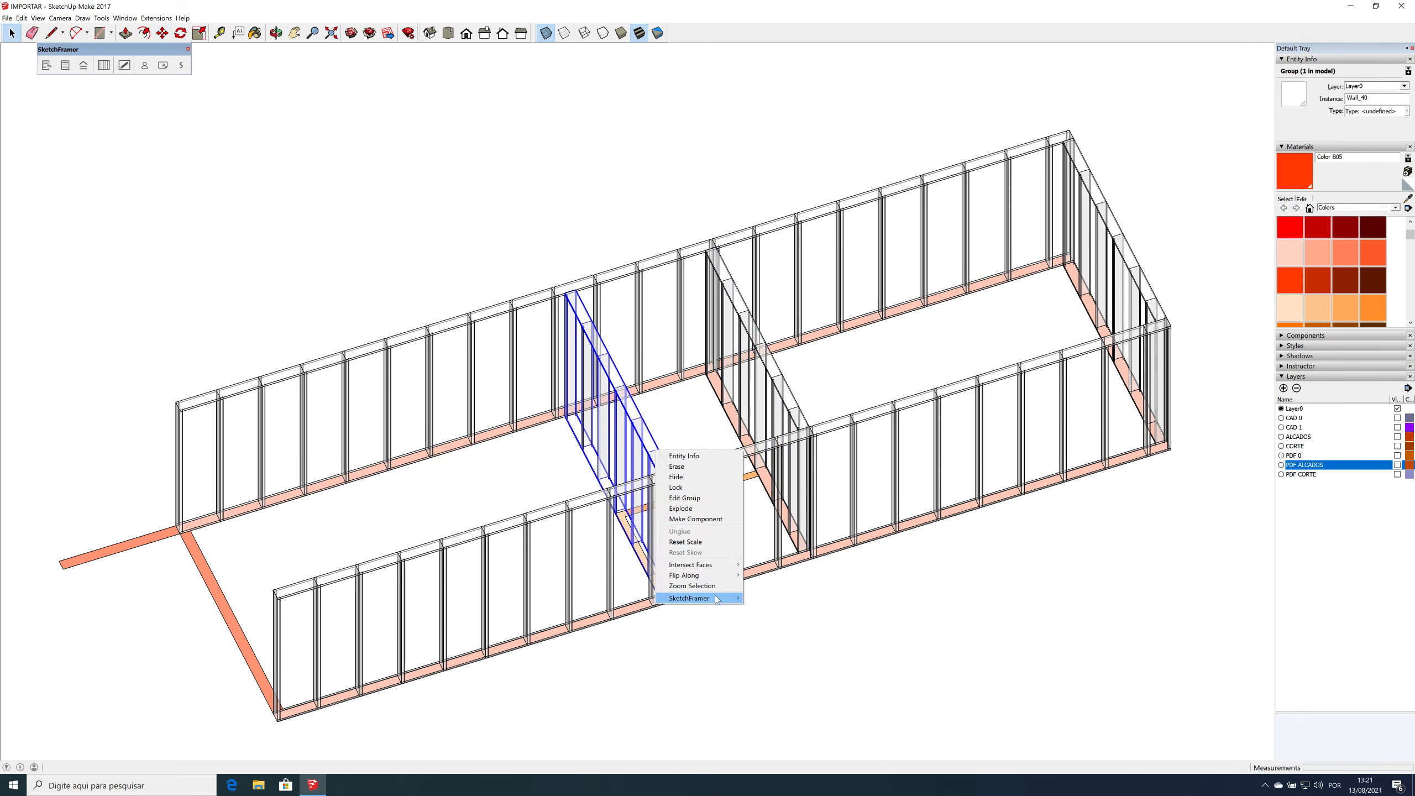
{"action": "left_click", "coordinate": [772, 598]}
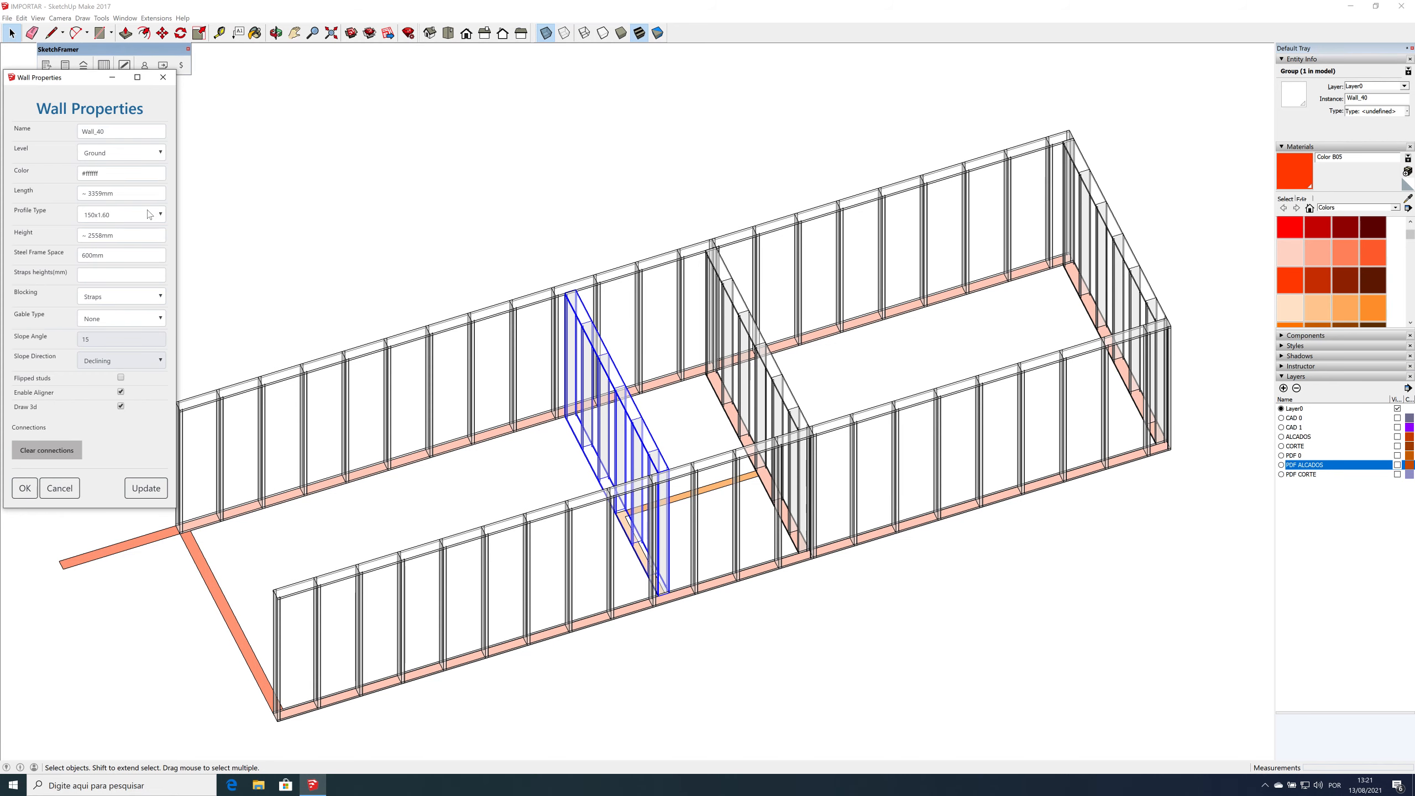
{"action": "left_click", "coordinate": [150, 215]}
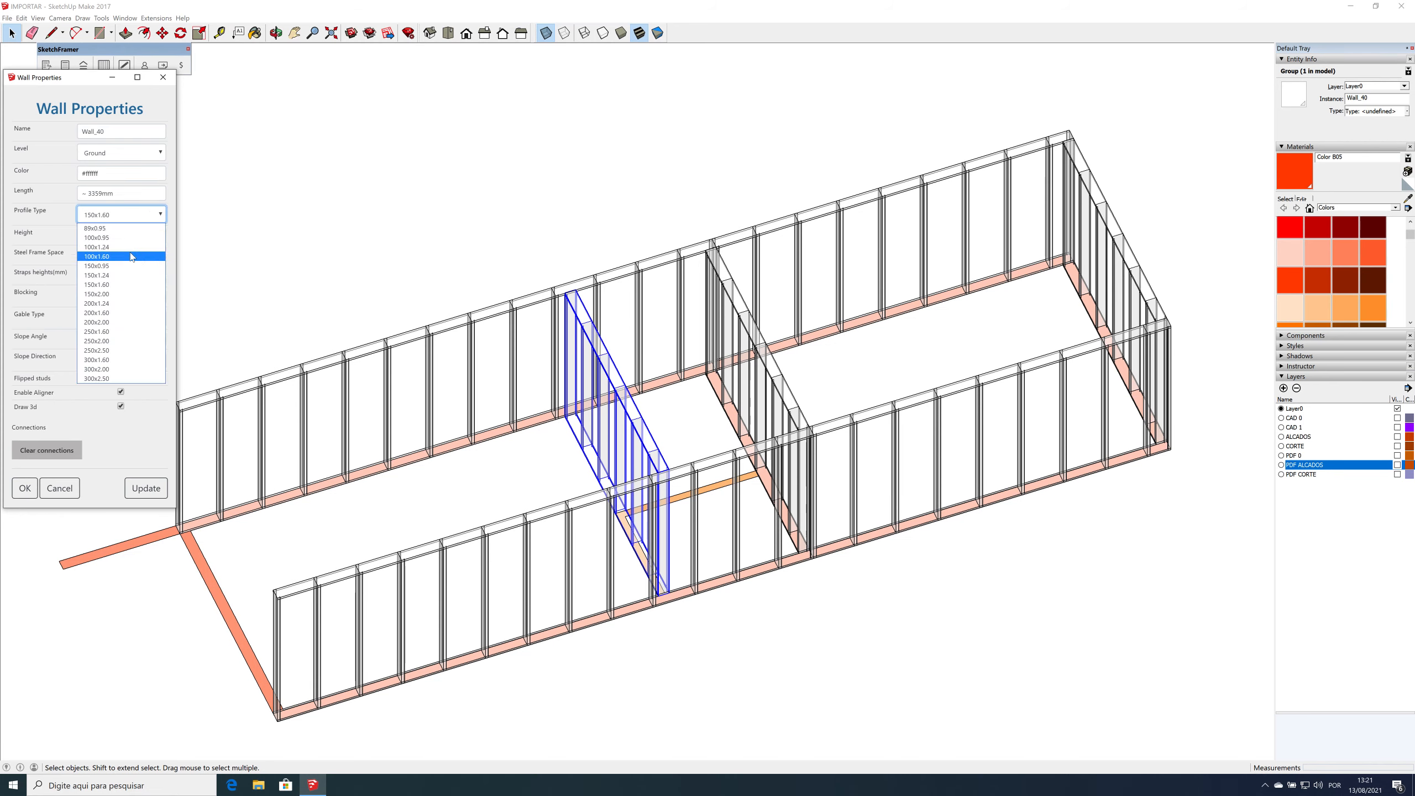
{"action": "left_click", "coordinate": [131, 257]}
{"action": "left_click", "coordinate": [143, 487]}
Step: Move the thinner partition 50 mm along the red axis so it lines up with the orange strip
{"action": "scroll", "coordinate": [627, 563], "scroll_direction": "up", "scroll_amount": 6}
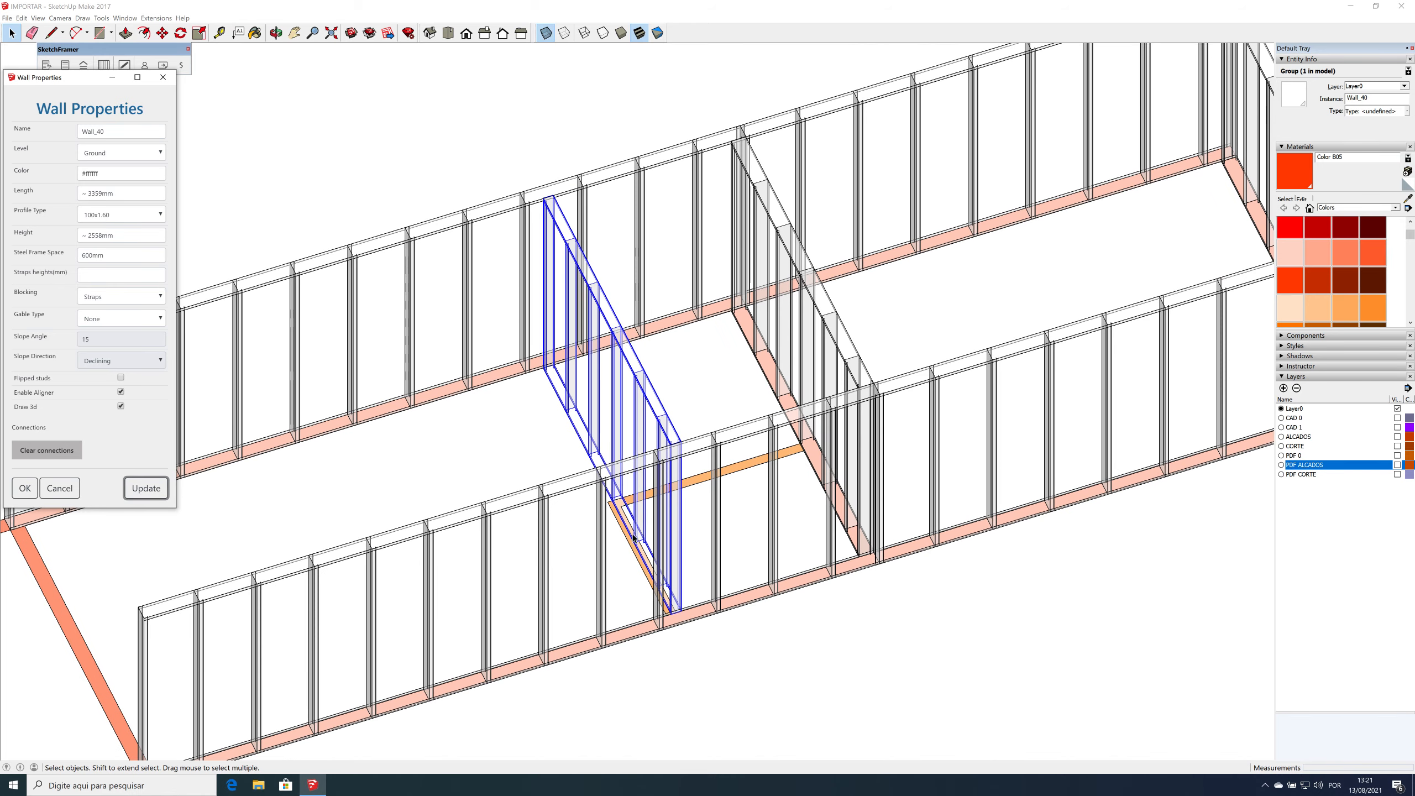
{"action": "left_click", "coordinate": [625, 559]}
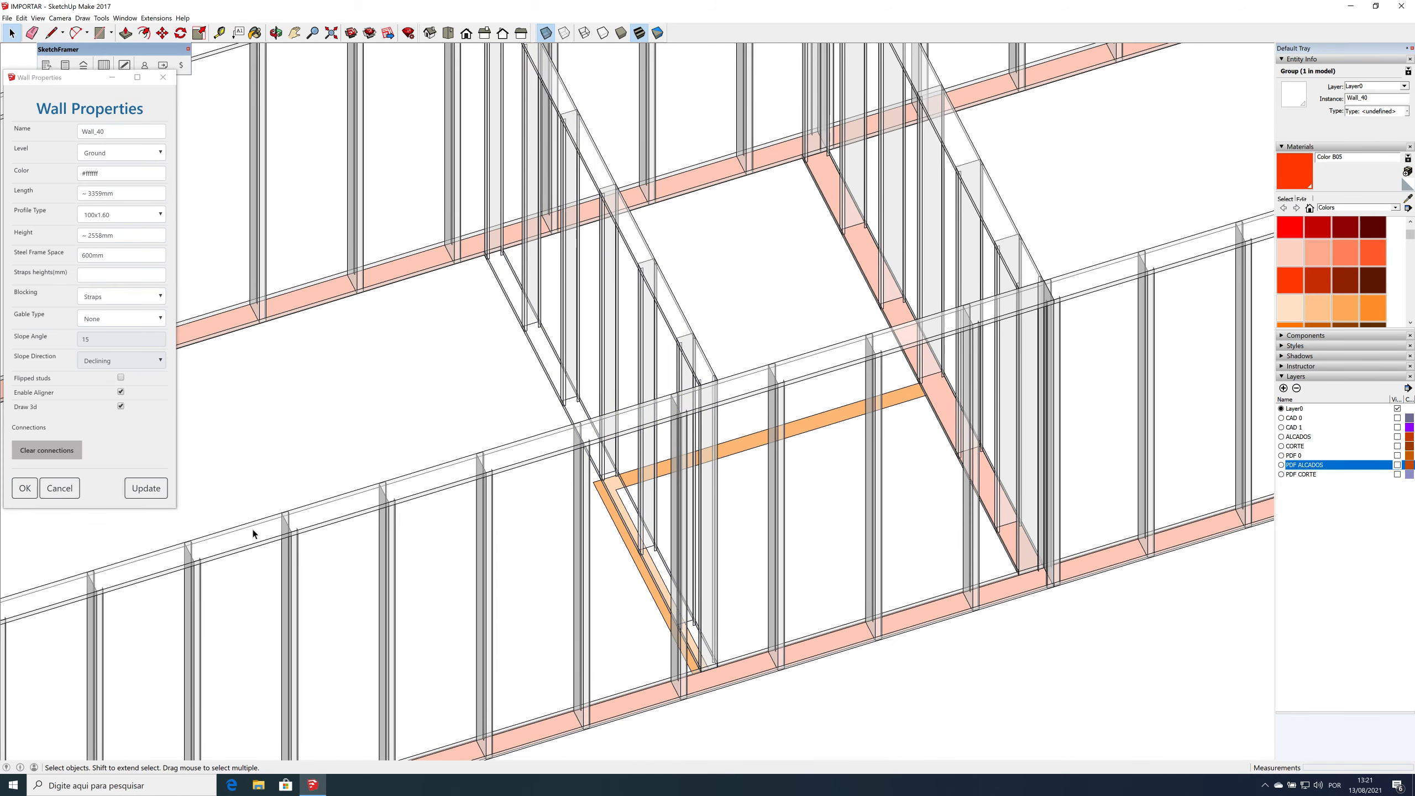
{"action": "left_click", "coordinate": [638, 538]}
{"action": "scroll", "coordinate": [638, 558], "scroll_direction": "up", "scroll_amount": 5}
{"action": "key", "text": "m"}
{"action": "left_click", "coordinate": [642, 585]}
{"action": "left_click", "coordinate": [631, 588]}
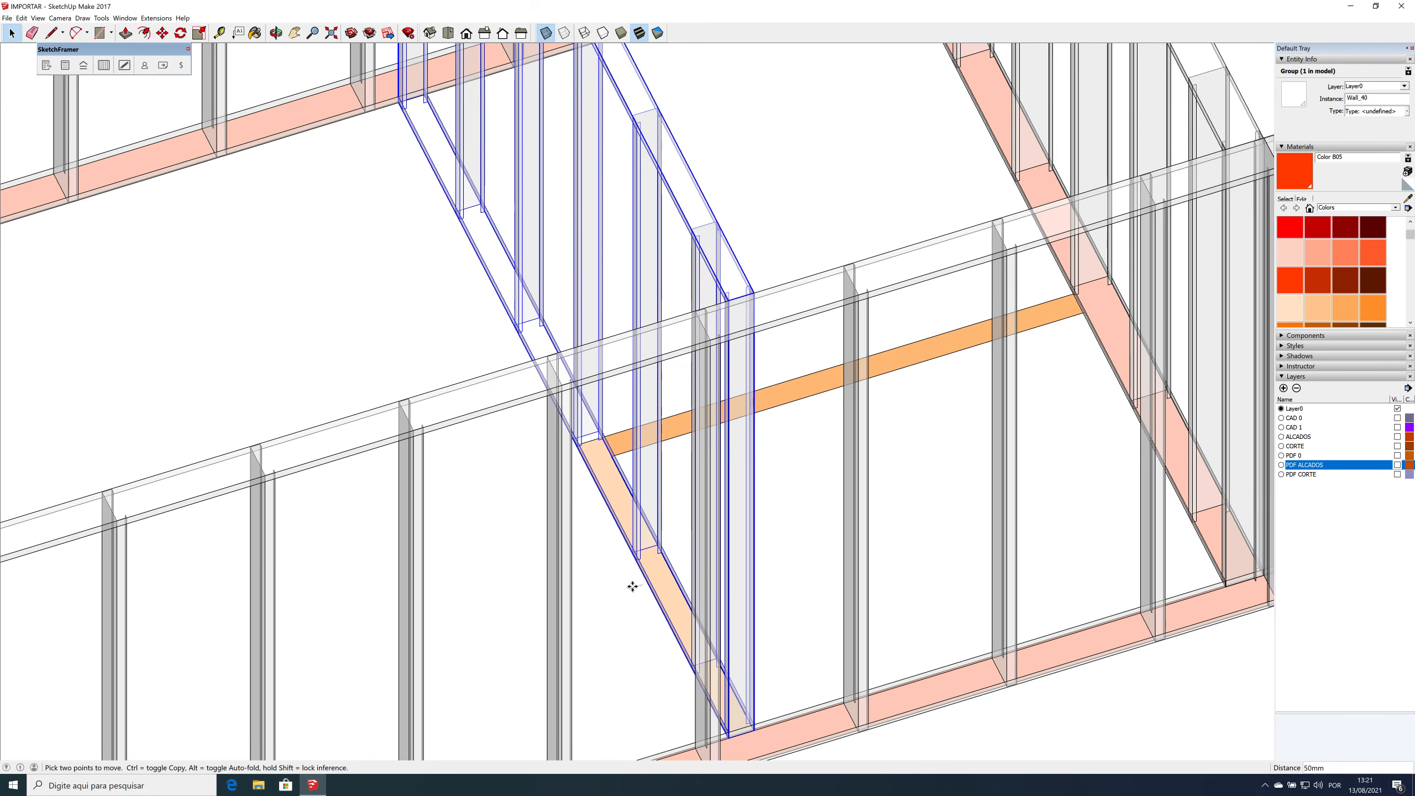
Step: Rotate a copy of the thinner partition about the orange strips' corner so it runs along the perpendicular orange strip
{"action": "key", "text": "q"}
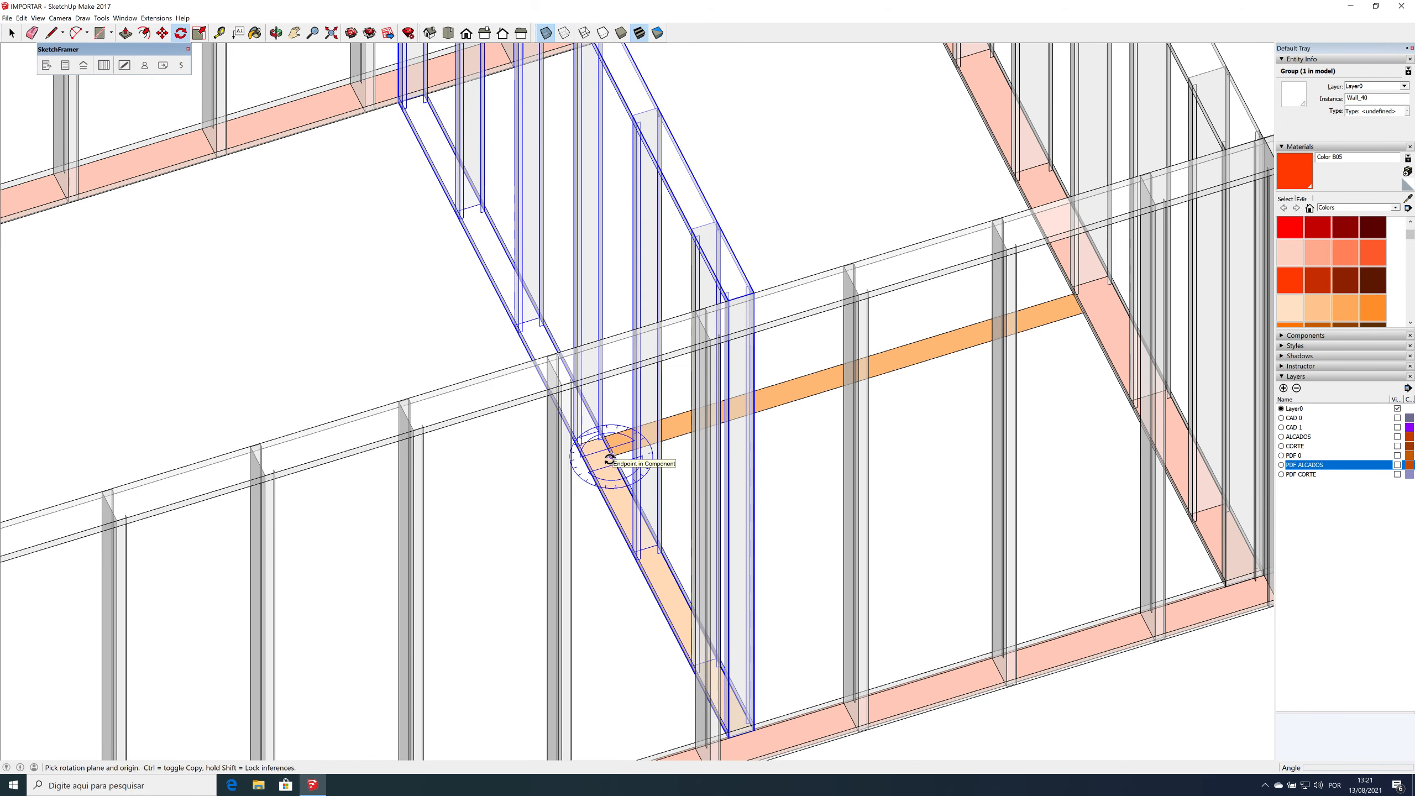
{"action": "left_click", "coordinate": [612, 456]}
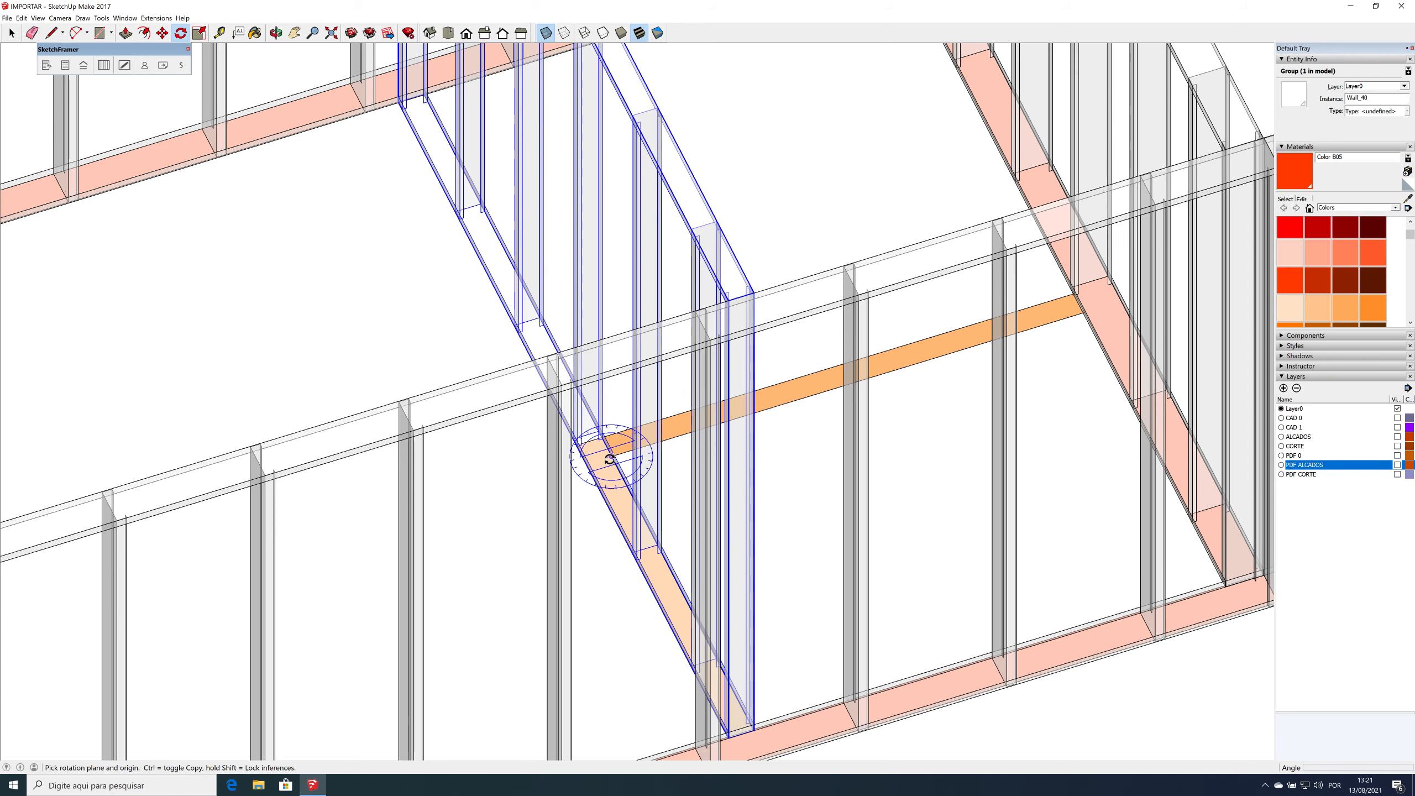
{"action": "left_click", "coordinate": [532, 475]}
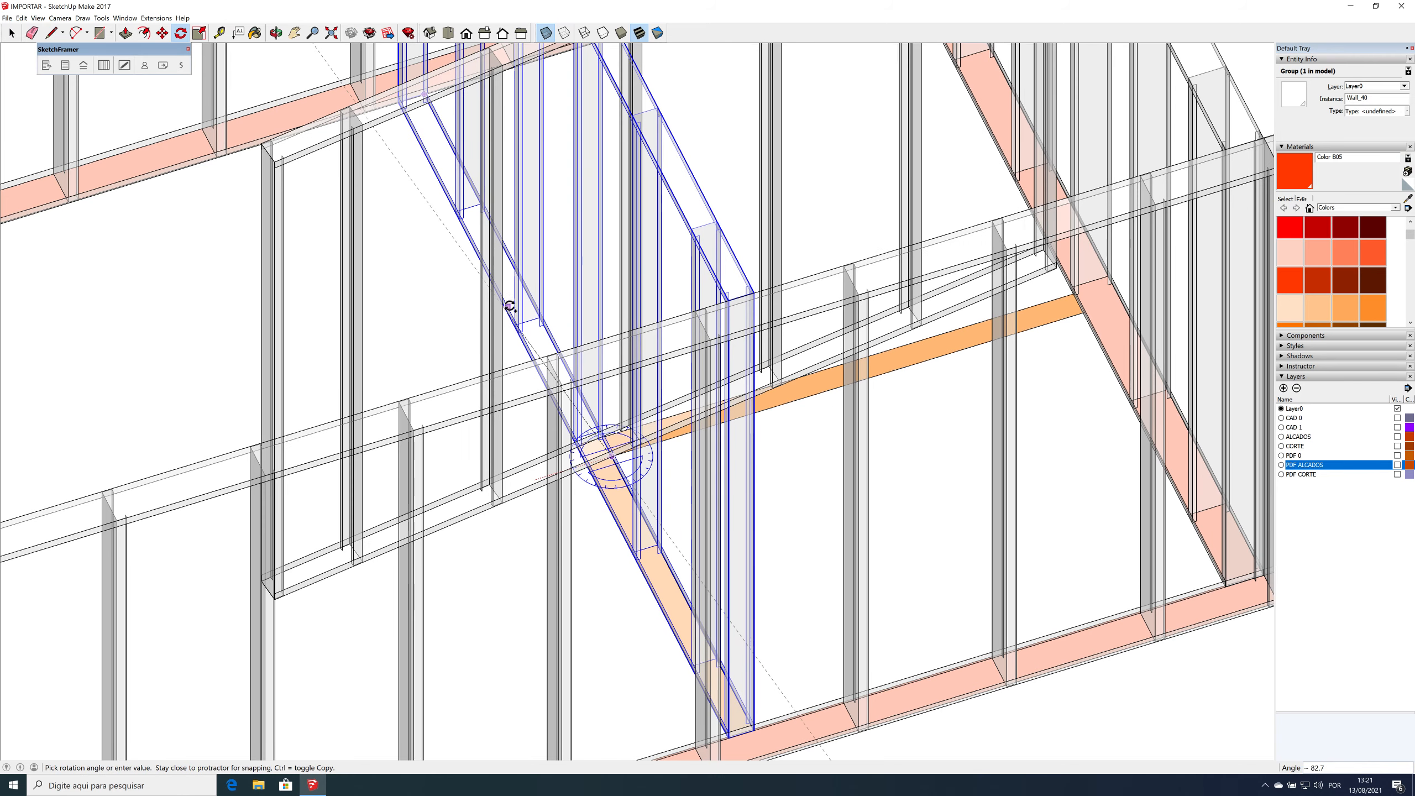
{"action": "key", "text": "Return"}
{"action": "key", "text": "space"}
{"action": "scroll", "coordinate": [764, 531], "scroll_direction": "down", "scroll_amount": 3}
{"action": "scroll", "coordinate": [971, 466], "scroll_direction": "down", "scroll_amount": 4}
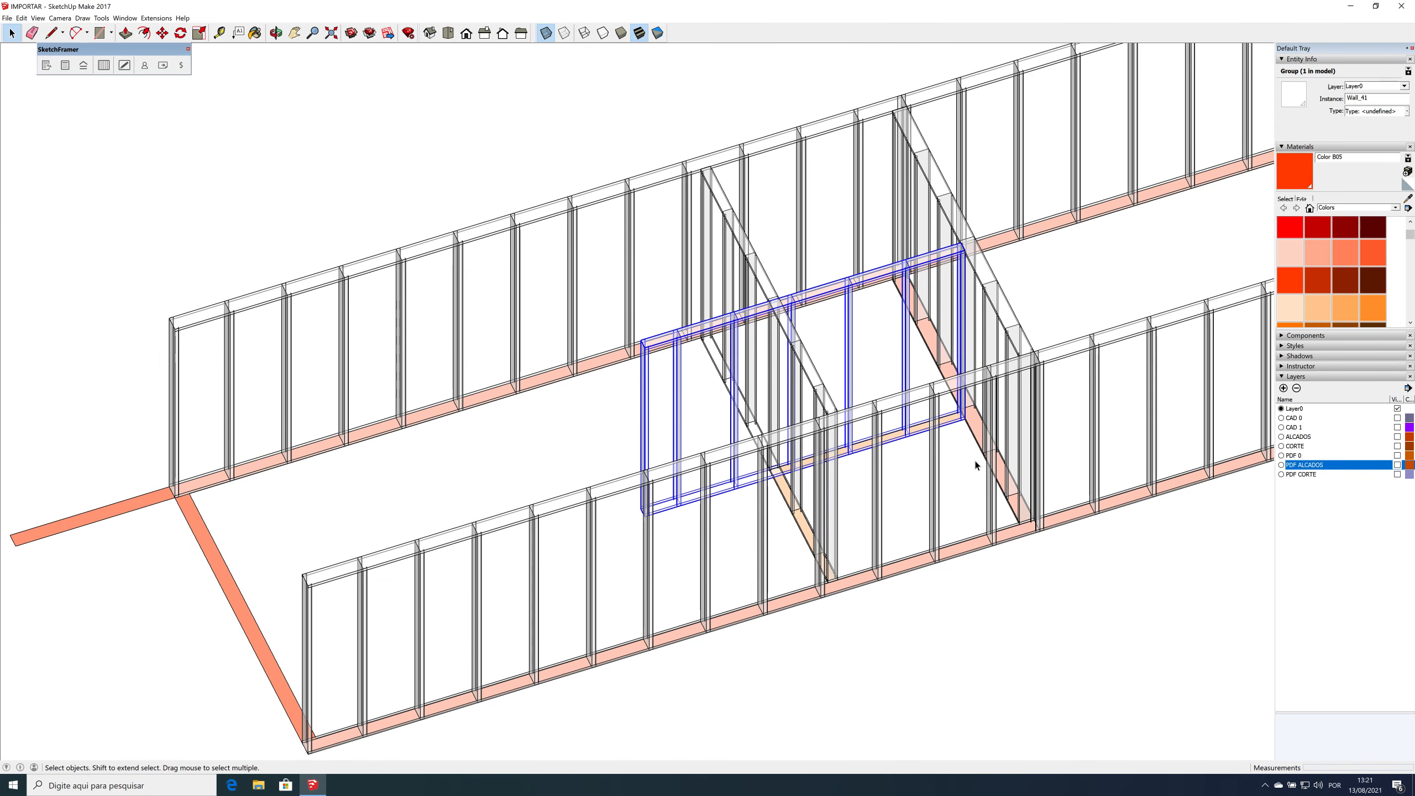
Step: Copy the wall on the red cross strip 7525 mm along the red axis onto the unframed end strip
{"action": "left_click", "coordinate": [1015, 363]}
{"action": "key", "text": "m"}
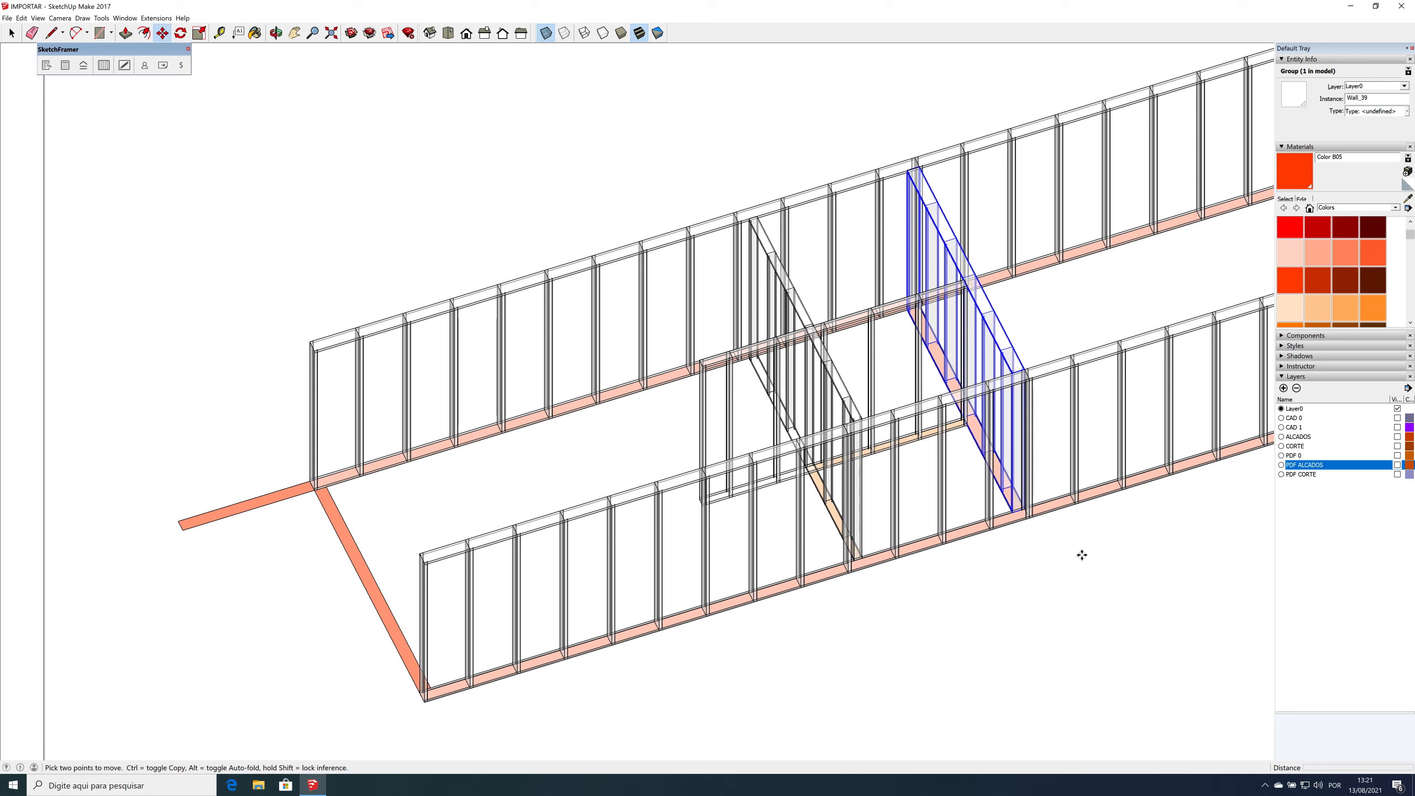
{"action": "left_click", "coordinate": [1082, 556]}
{"action": "key", "text": "ctrl"}
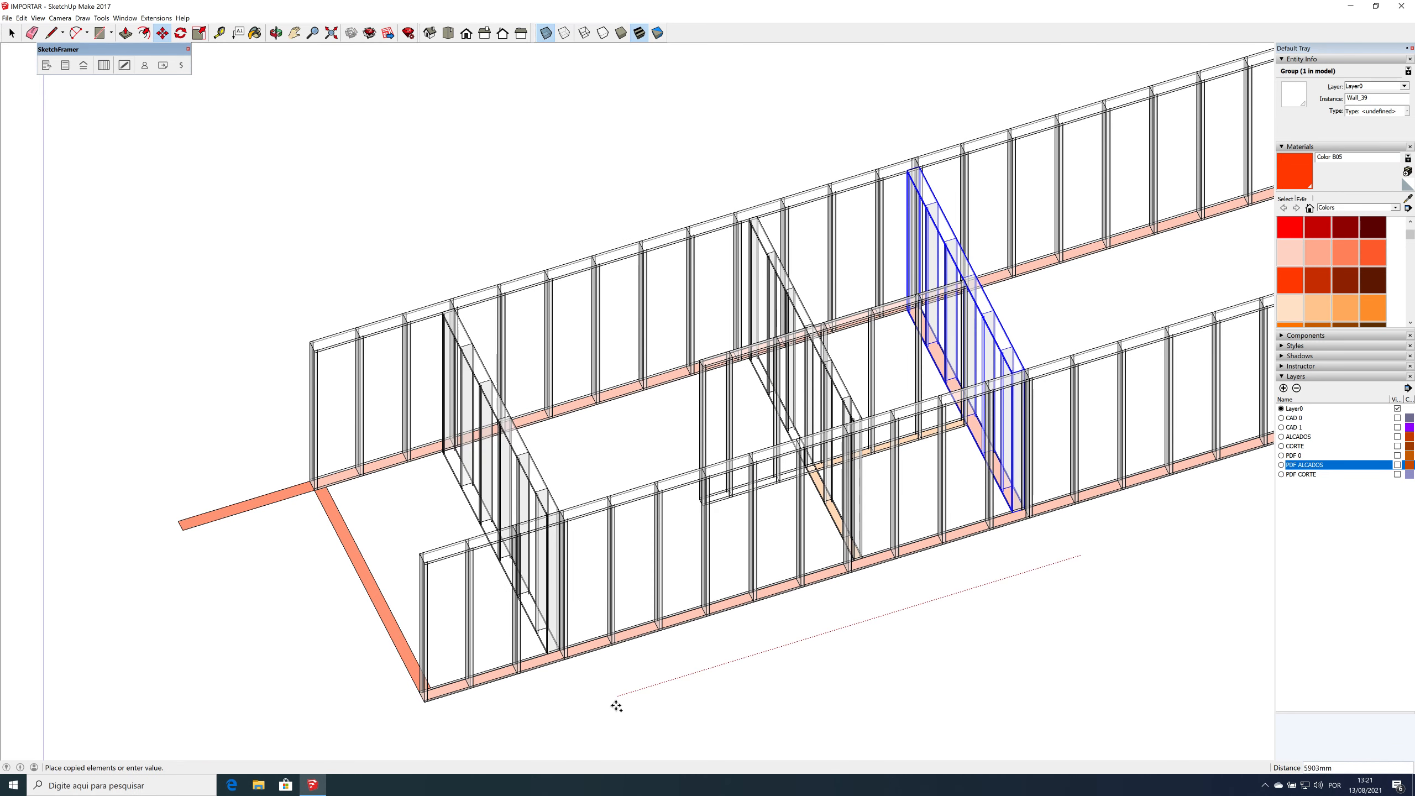
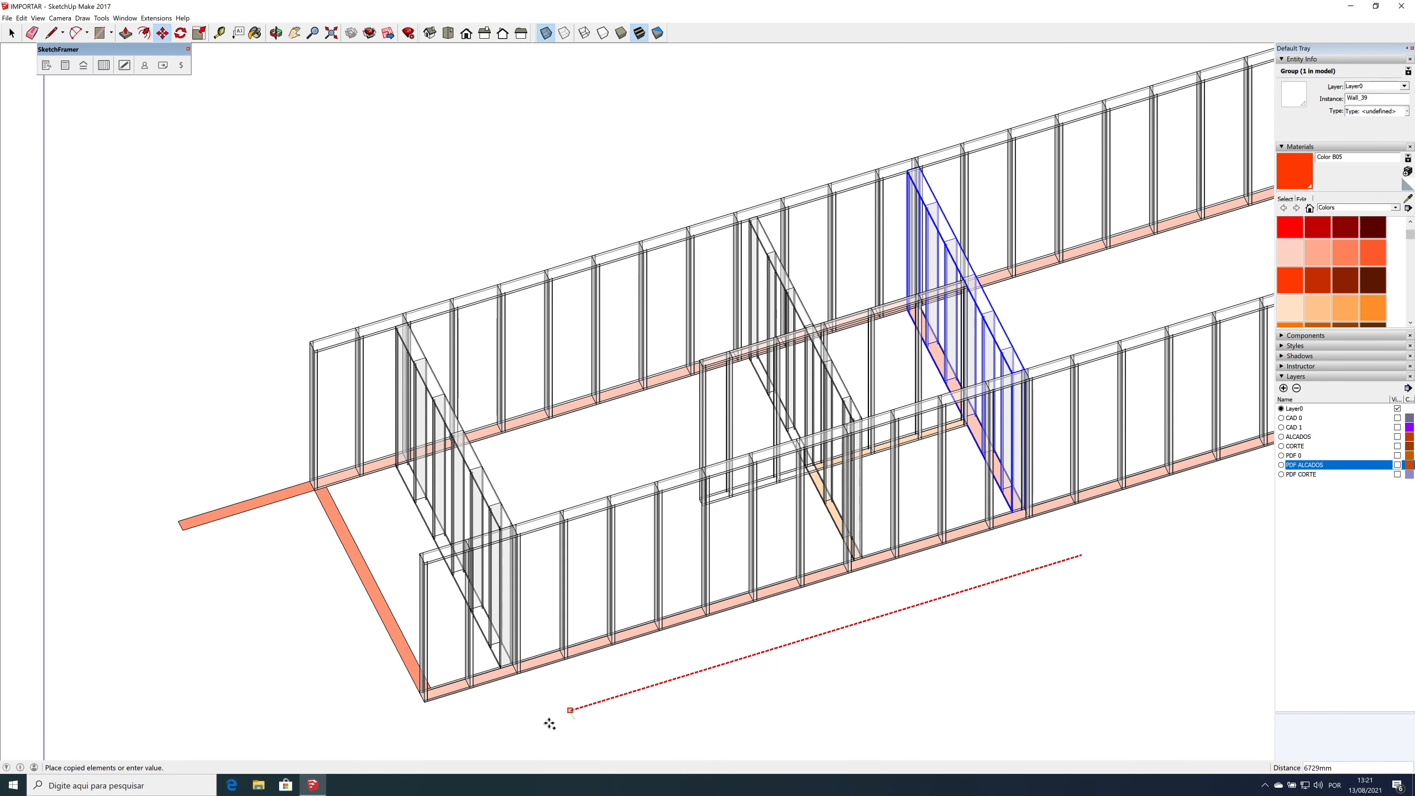
{"action": "left_click", "coordinate": [494, 741]}
{"action": "key", "text": "space"}
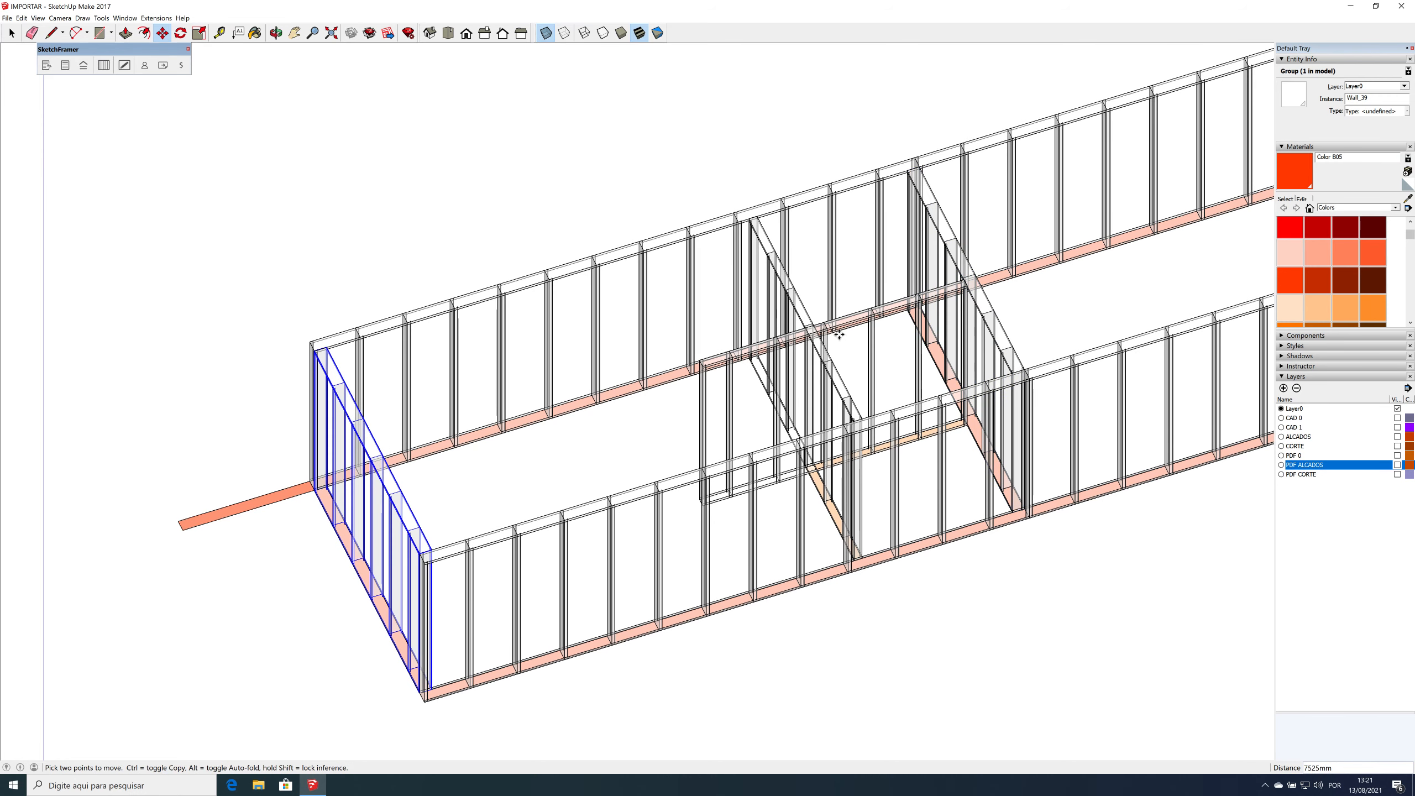
Step: Shorten the partition parallel to the long walls to end at the orange strips' corner, and select the crossing partition
{"action": "left_click", "coordinate": [846, 328]}
{"action": "key", "text": "s"}
{"action": "left_click_drag", "start_coordinate": [702, 433], "coordinate": [807, 400]}
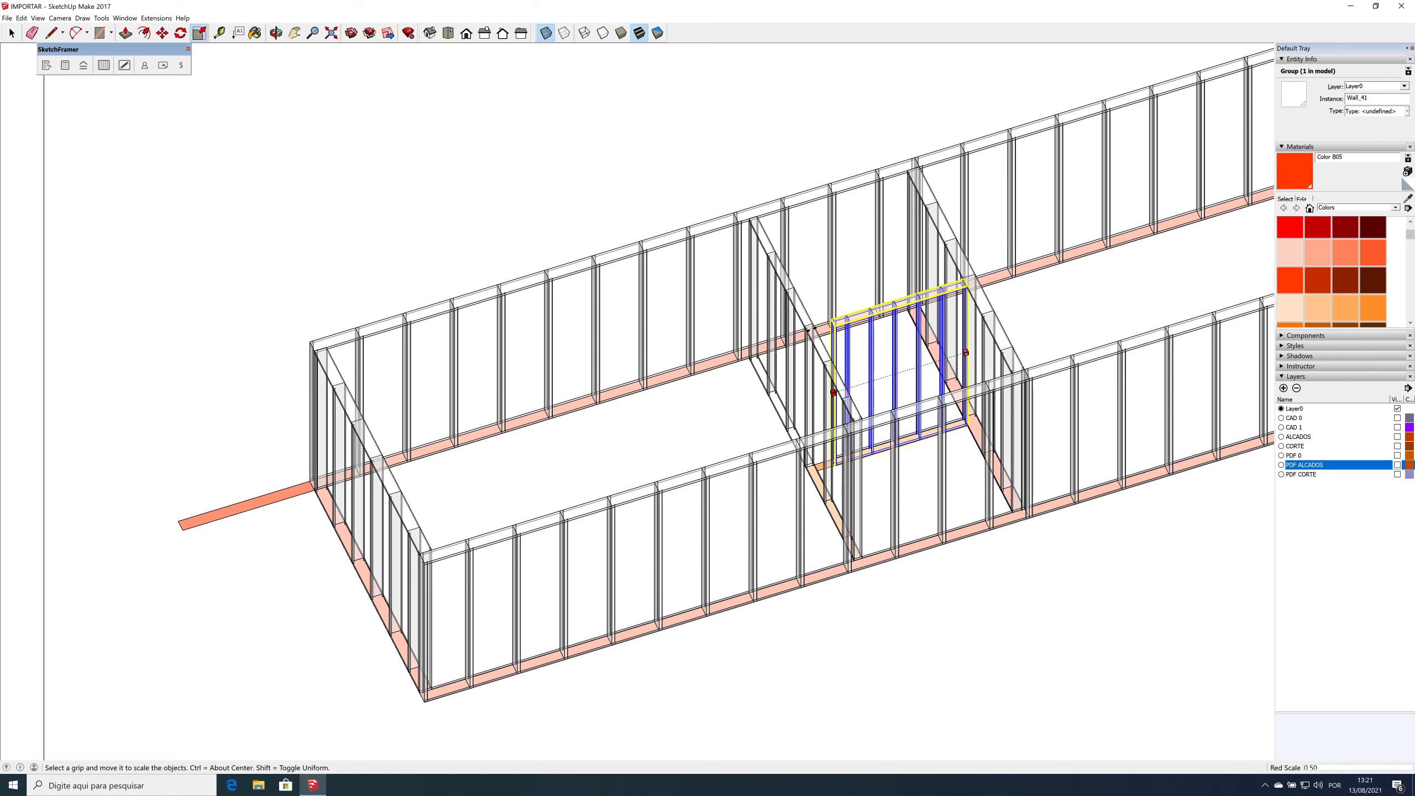
{"action": "key", "text": "space"}
{"action": "left_click", "coordinate": [758, 271]}
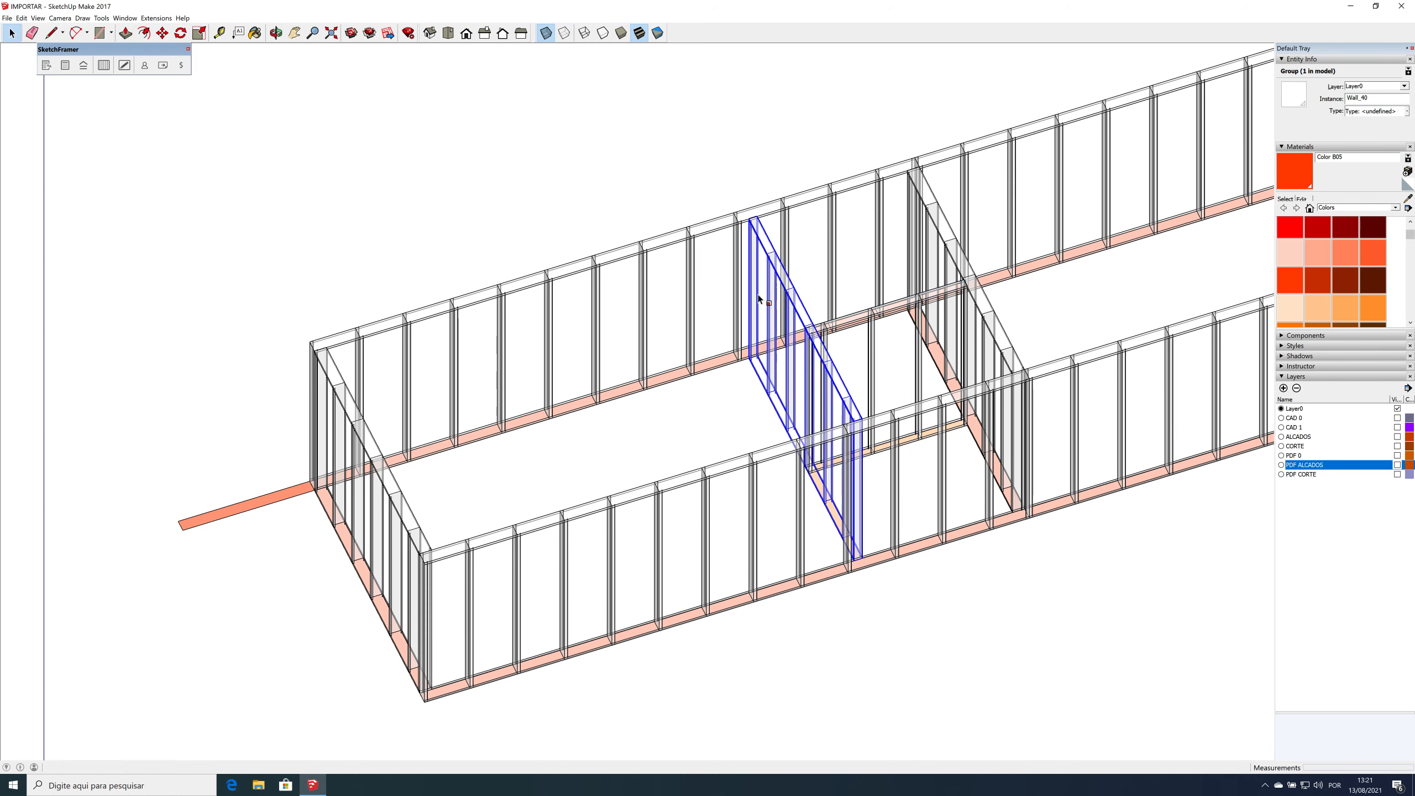
Step: Shorten the selected partition wall by scaling it back to the corner of the small room's framing
{"action": "key", "text": "s"}
{"action": "left_click_drag", "start_coordinate": [752, 288], "coordinate": [825, 327]}
{"action": "key", "text": "space"}
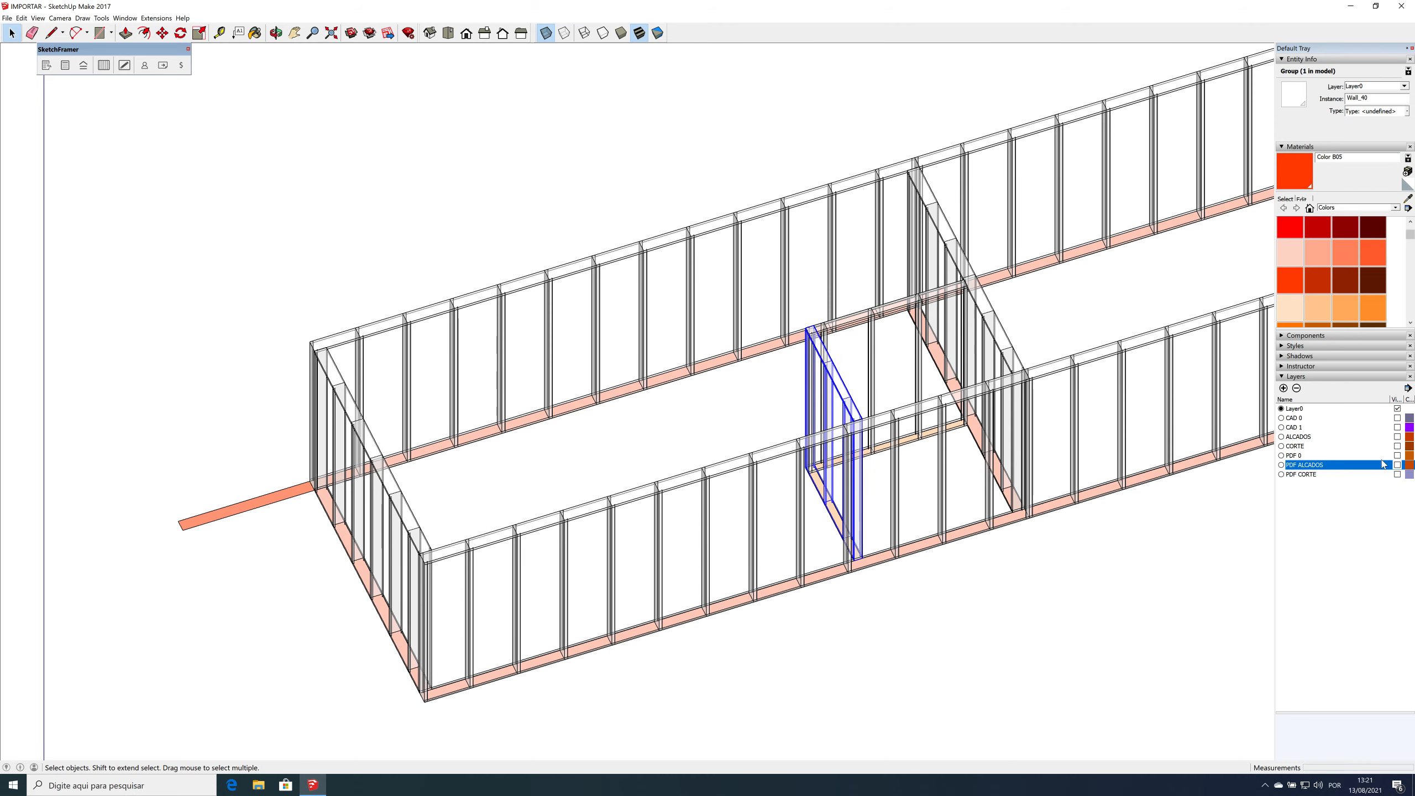
Step: Show the PDF CORTE layer and scale the small room's two partition walls vertically by about 1.19 to their height on the section
{"action": "left_click", "coordinate": [1397, 475]}
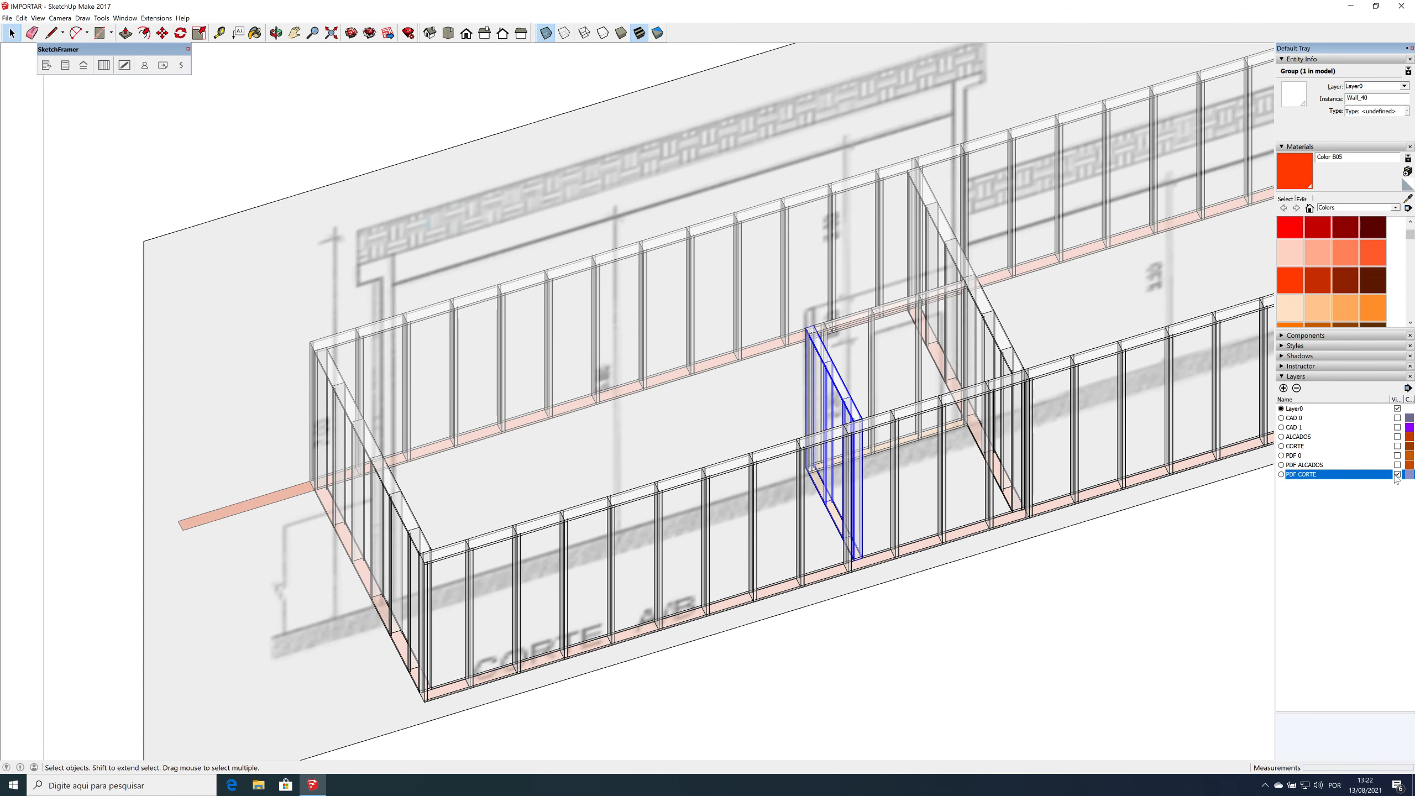
{"action": "left_click", "coordinate": [953, 560]}
{"action": "middle_click_drag", "start_coordinate": [894, 544], "coordinate": [923, 528]}
{"action": "scroll", "coordinate": [733, 423], "scroll_direction": "up", "scroll_amount": 3}
{"action": "middle_click_drag", "start_coordinate": [867, 351], "coordinate": [895, 360]}
{"action": "left_click", "coordinate": [897, 347]}
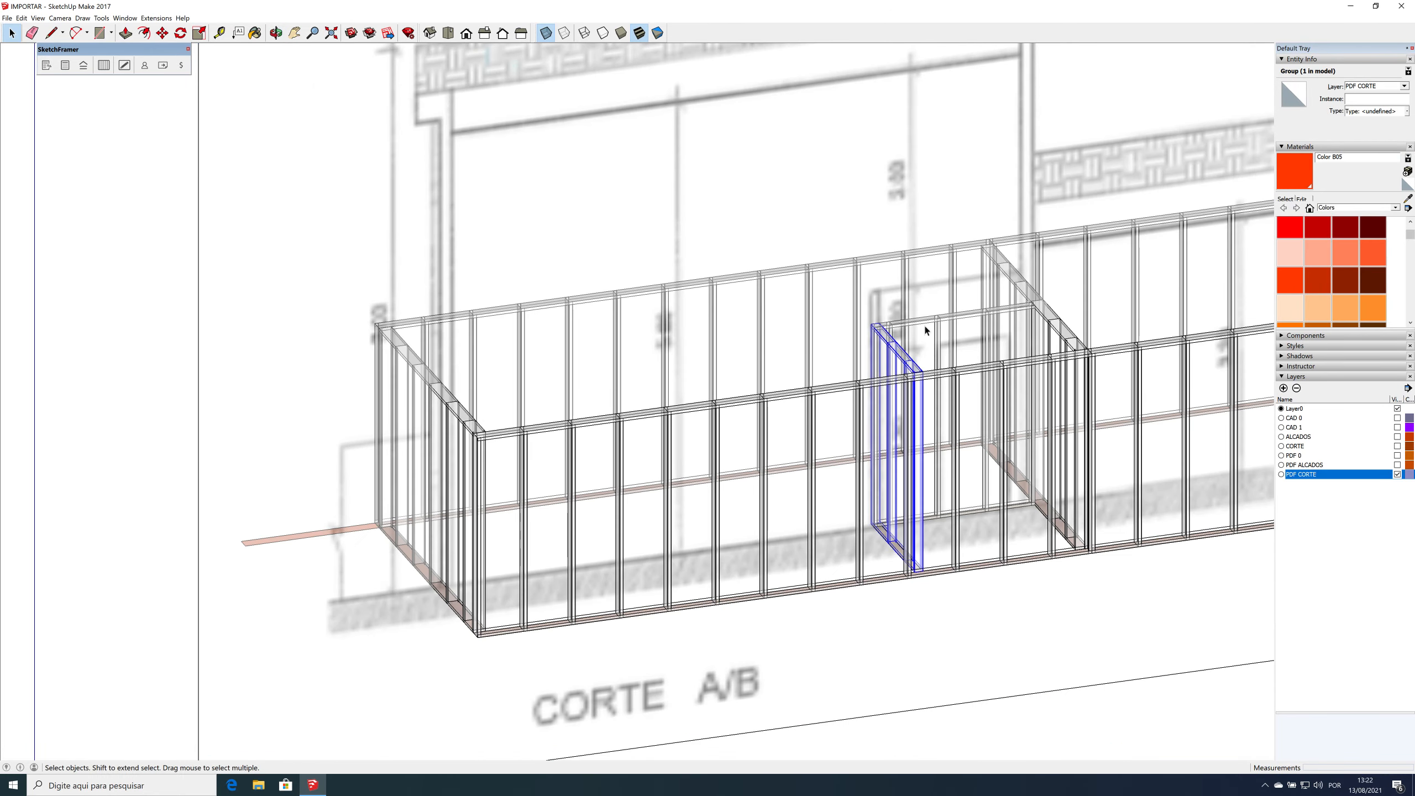
{"action": "left_click", "coordinate": [932, 327], "text": "shift"}
{"action": "key", "text": "s"}
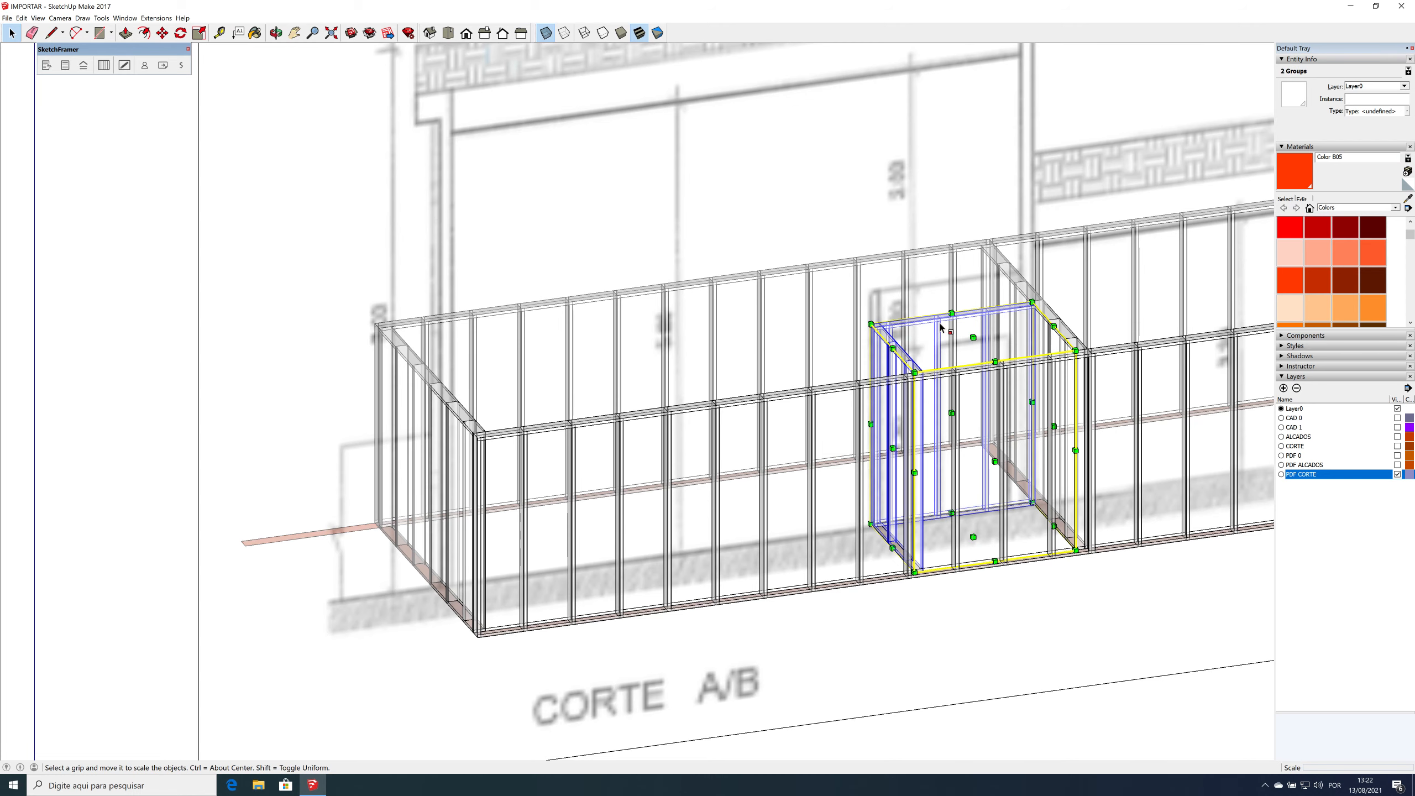
{"action": "left_click", "coordinate": [973, 337]}
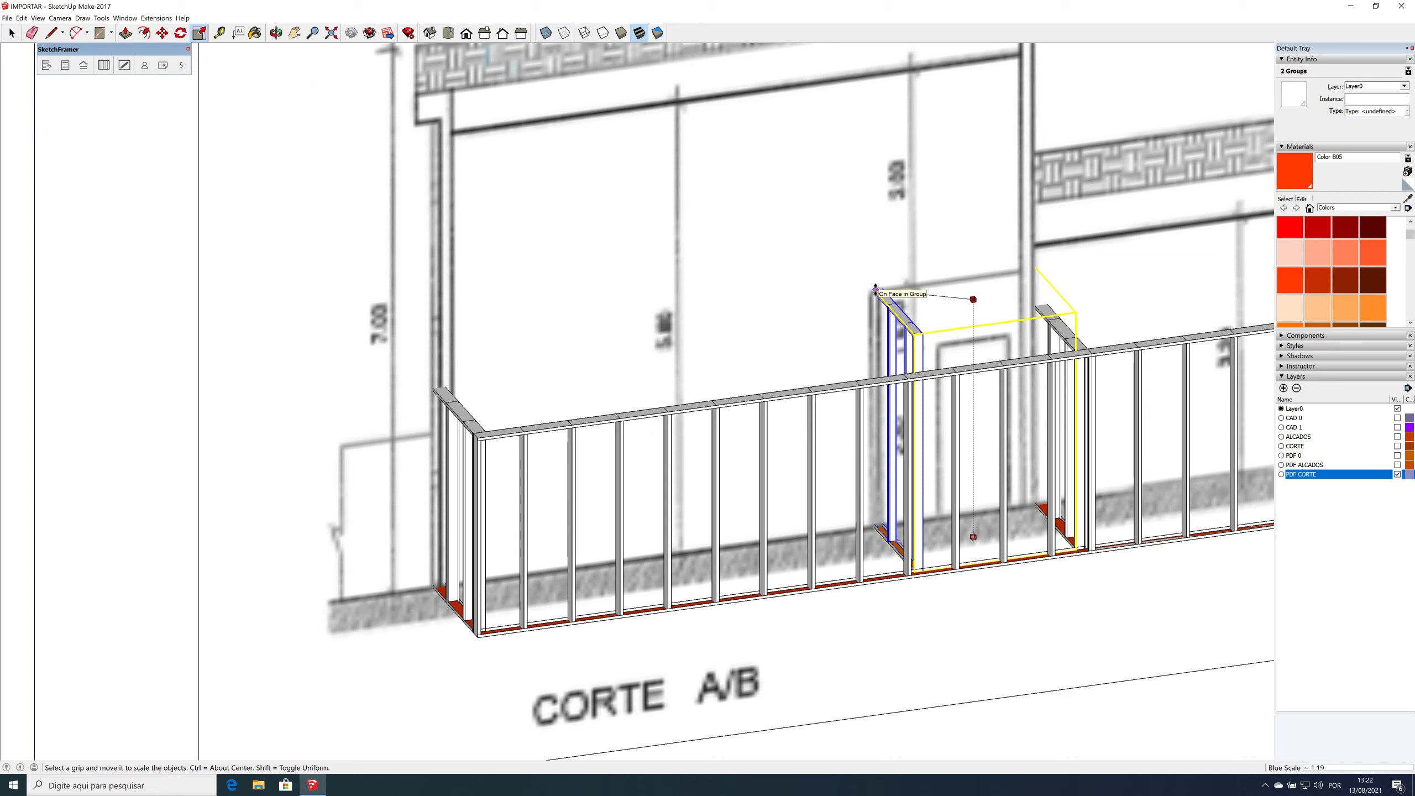
{"action": "left_click", "coordinate": [875, 289]}
{"action": "key", "text": "space"}
Step: Scale the four perimeter walls of the taller volume upward to the underside of the parapet on the CORTE A/B section
{"action": "left_click", "coordinate": [1057, 352]}
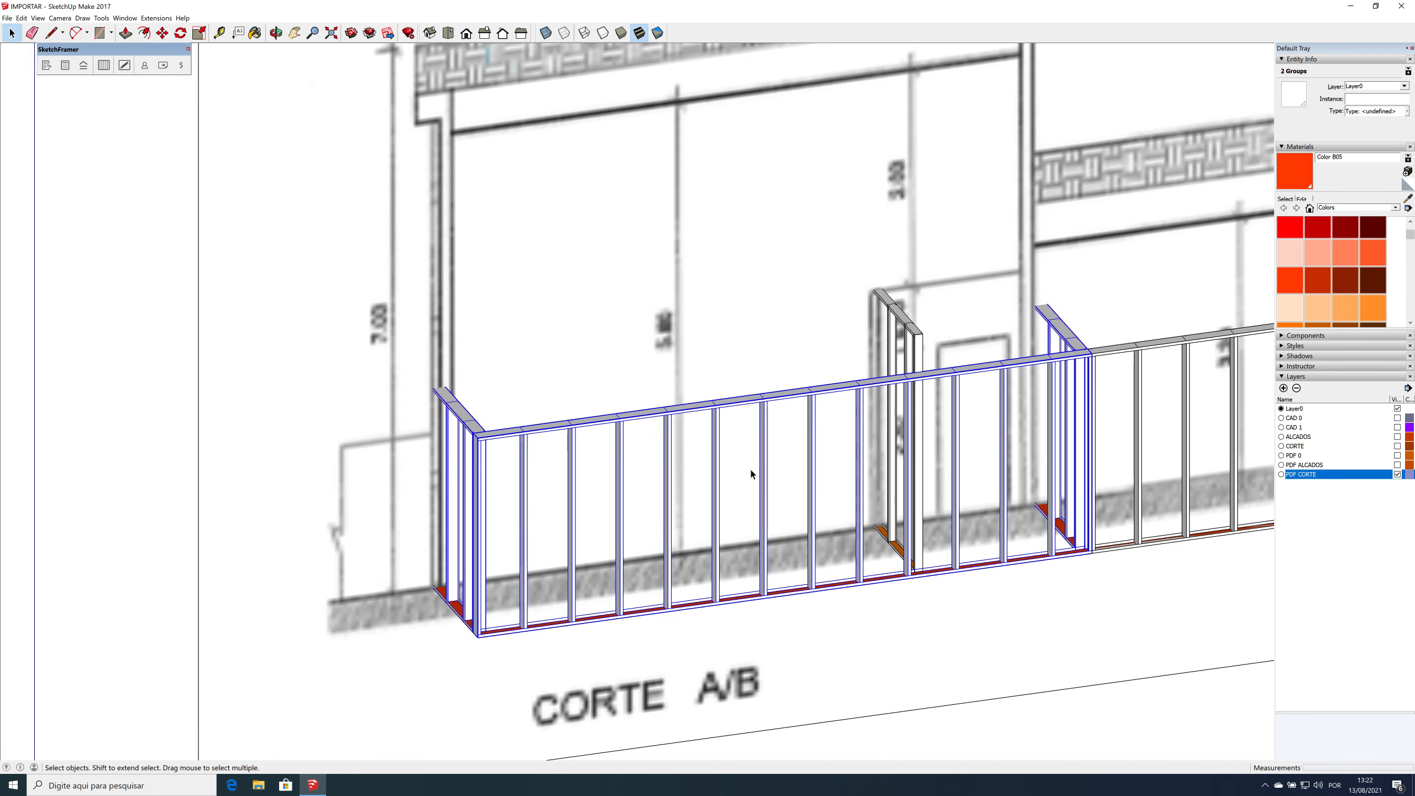
{"action": "middle_click_drag", "start_coordinate": [744, 435], "coordinate": [1125, 493]}
{"action": "middle_click_drag", "start_coordinate": [886, 433], "coordinate": [536, 415]}
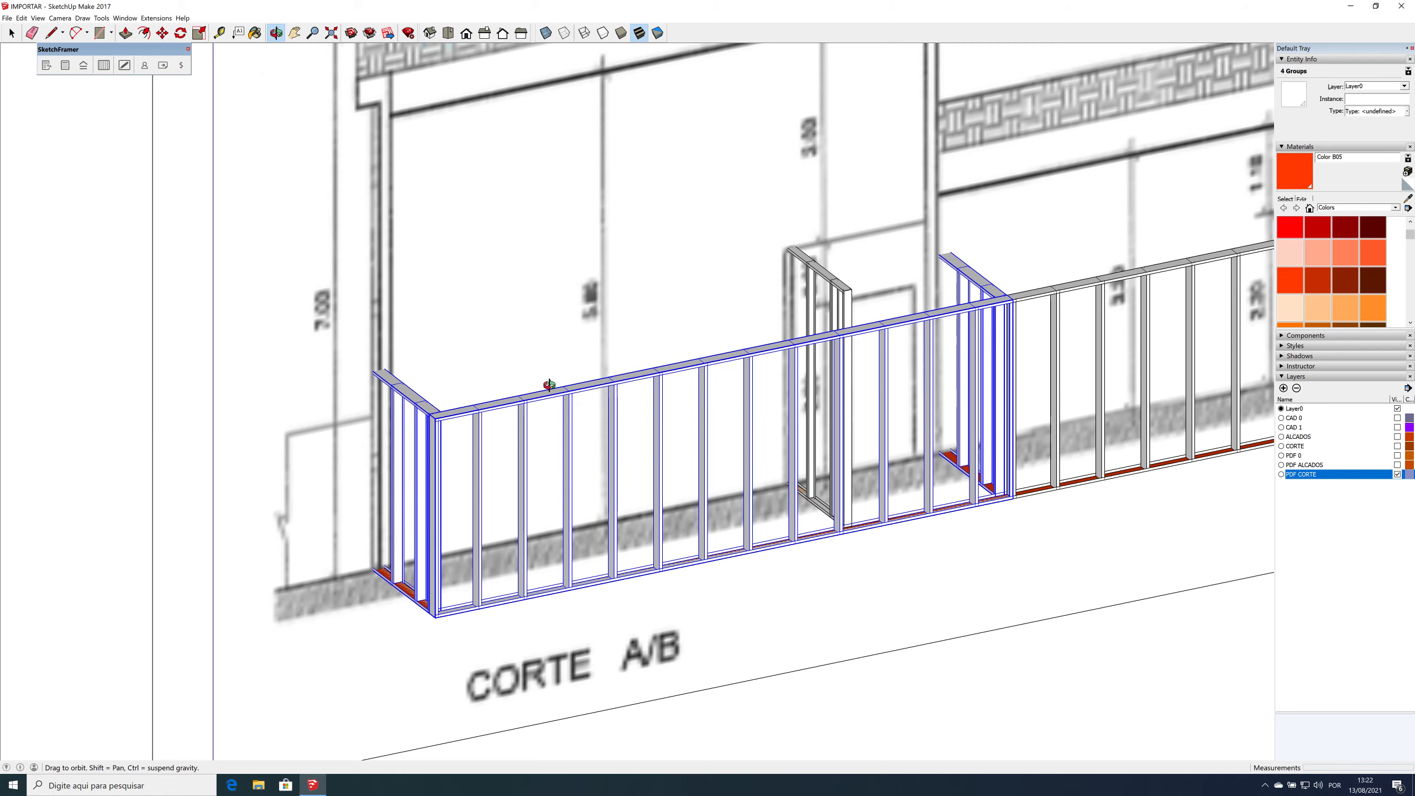
{"action": "key", "text": "s"}
{"action": "key", "text": "x"}
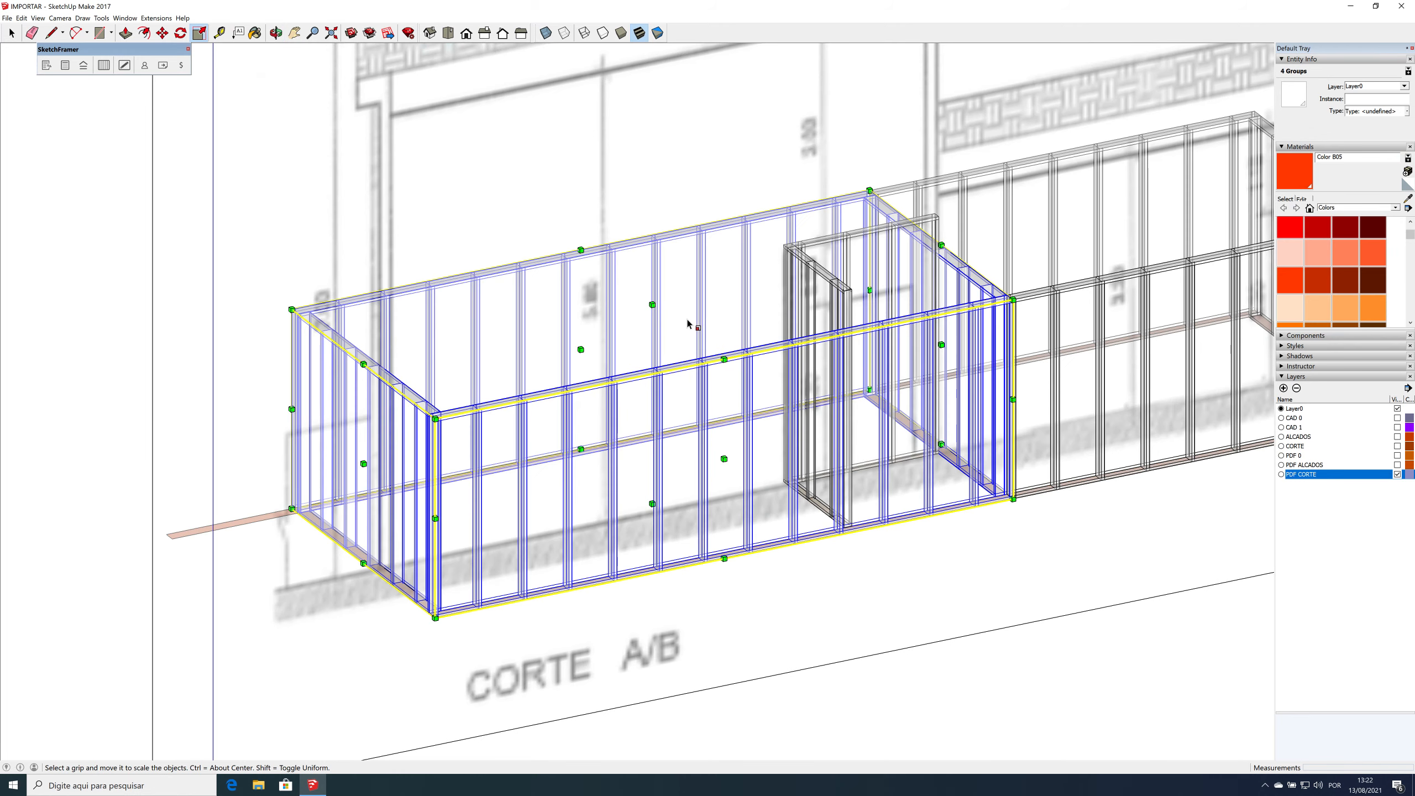
{"action": "left_click", "coordinate": [652, 307]}
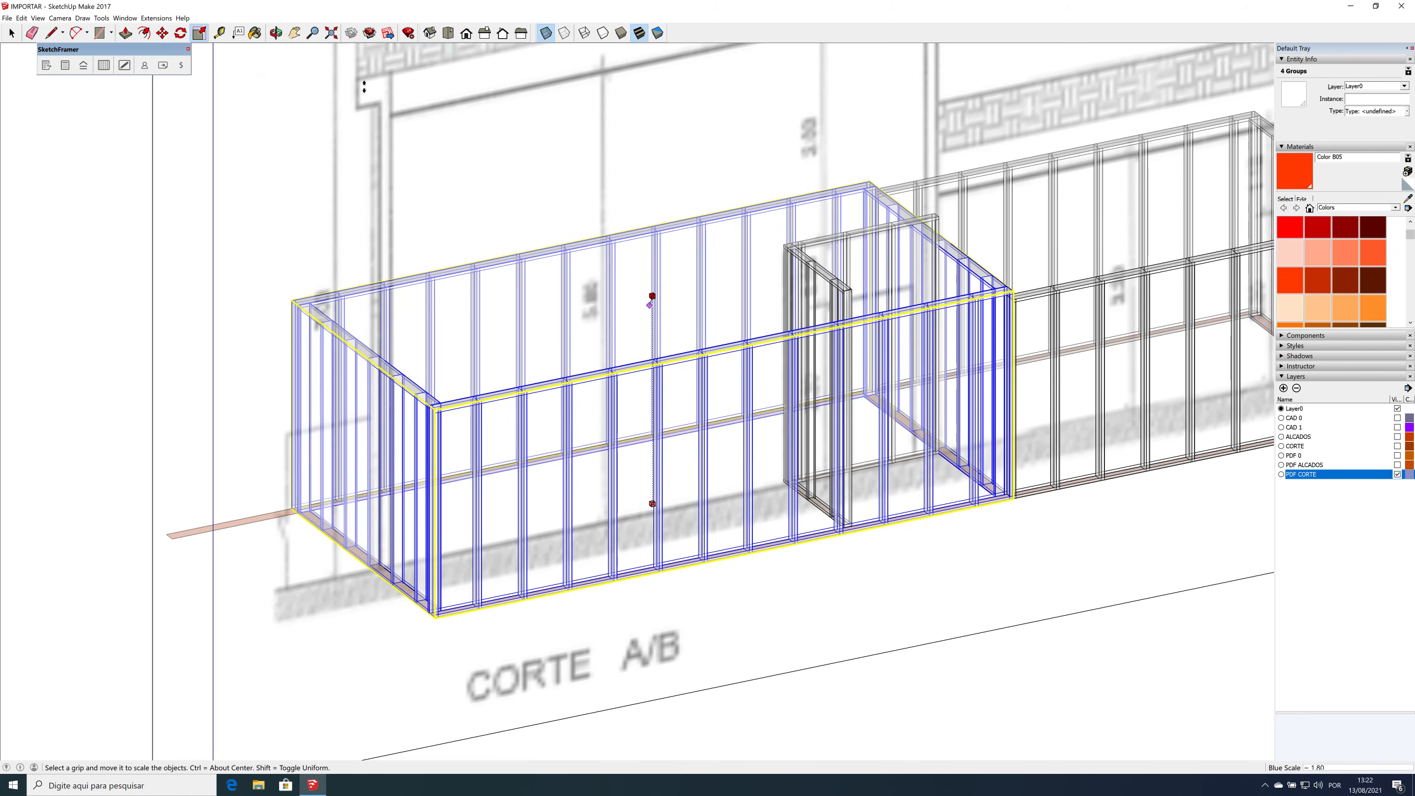
{"action": "key", "text": "x"}
{"action": "left_click", "coordinate": [358, 79]}
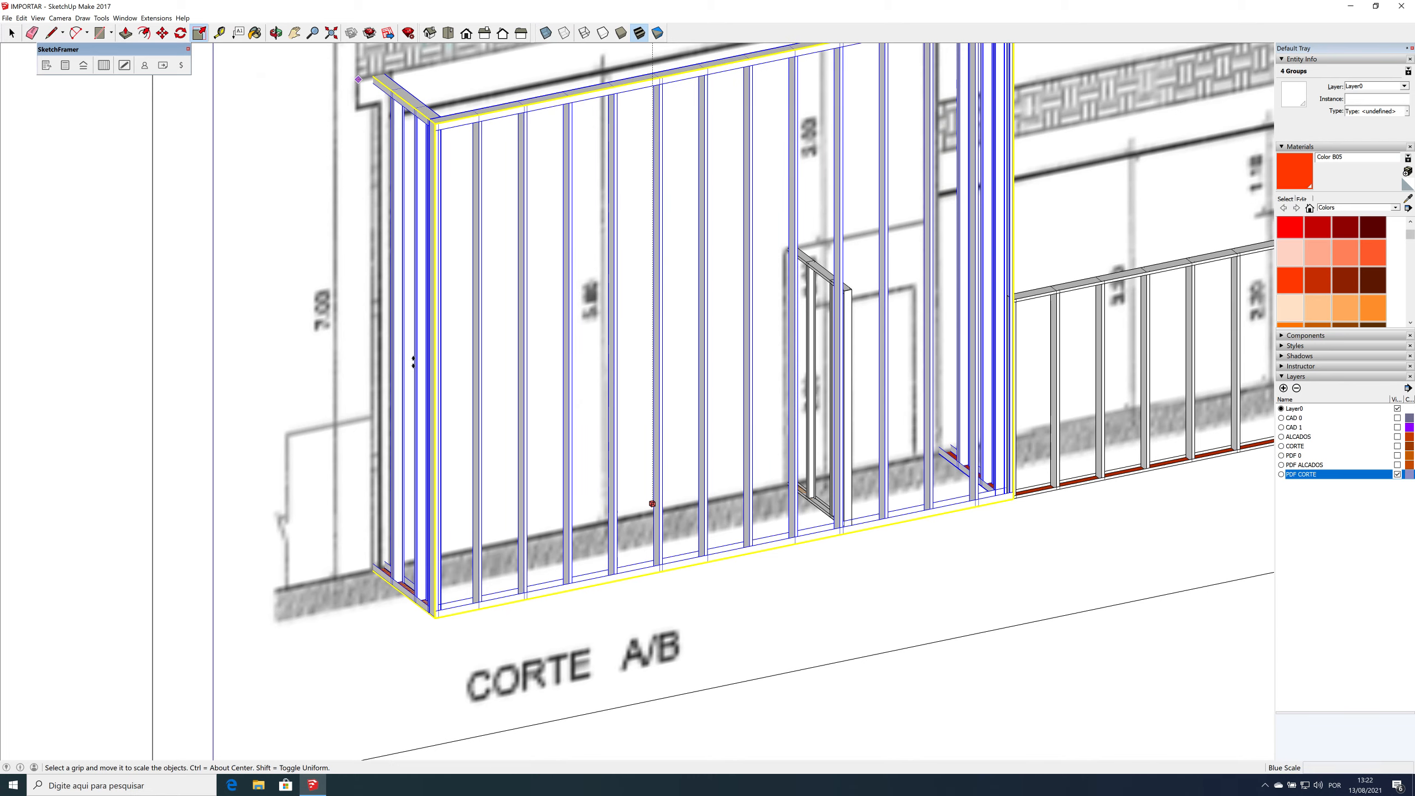
{"action": "scroll", "coordinate": [413, 361], "scroll_direction": "down", "scroll_amount": 6}
{"action": "key", "text": "space"}
{"action": "scroll", "coordinate": [921, 264], "scroll_direction": "up", "scroll_amount": 2}
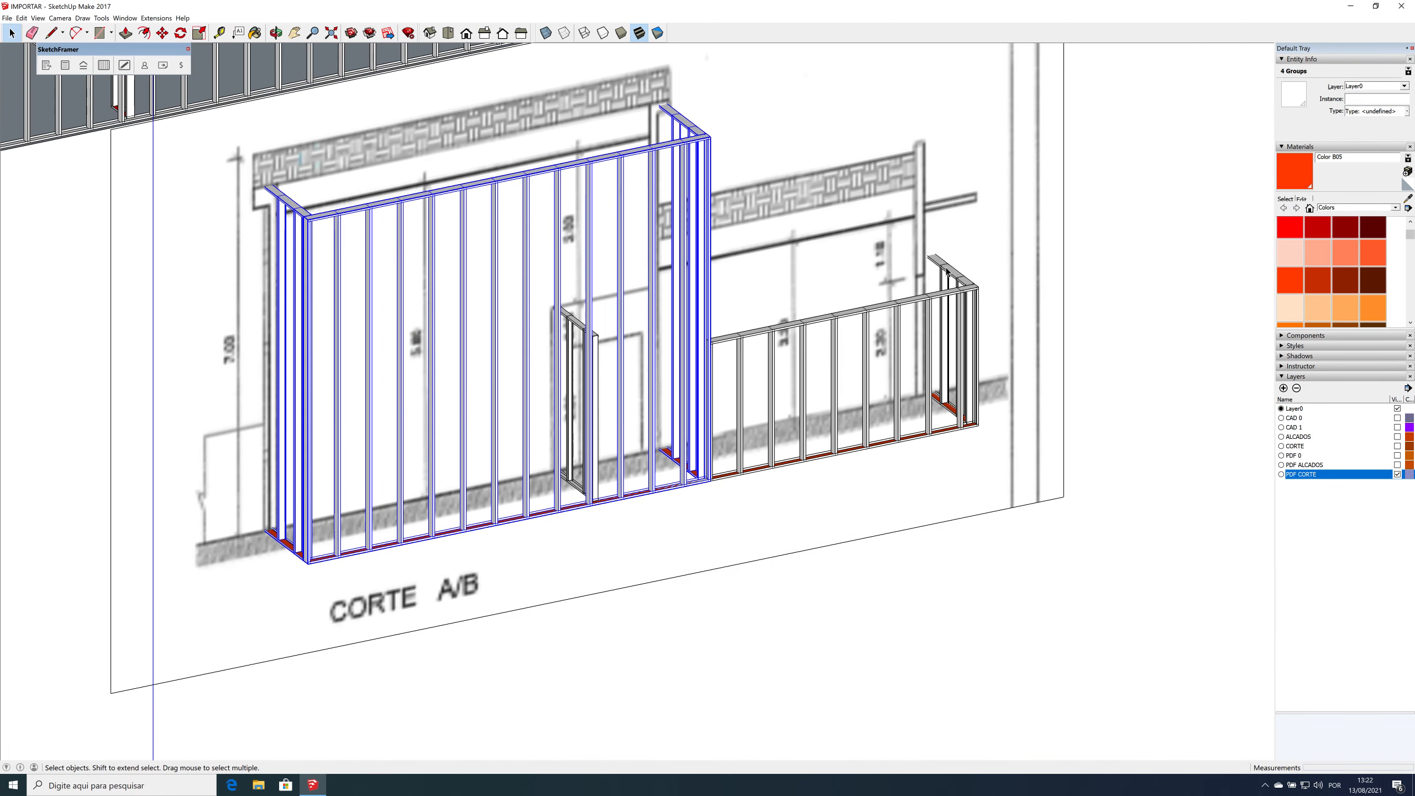
Step: Scale the three walls of the lower volume vertically by about 1.37 to match the CORTE A/B section
{"action": "left_click", "coordinate": [949, 273]}
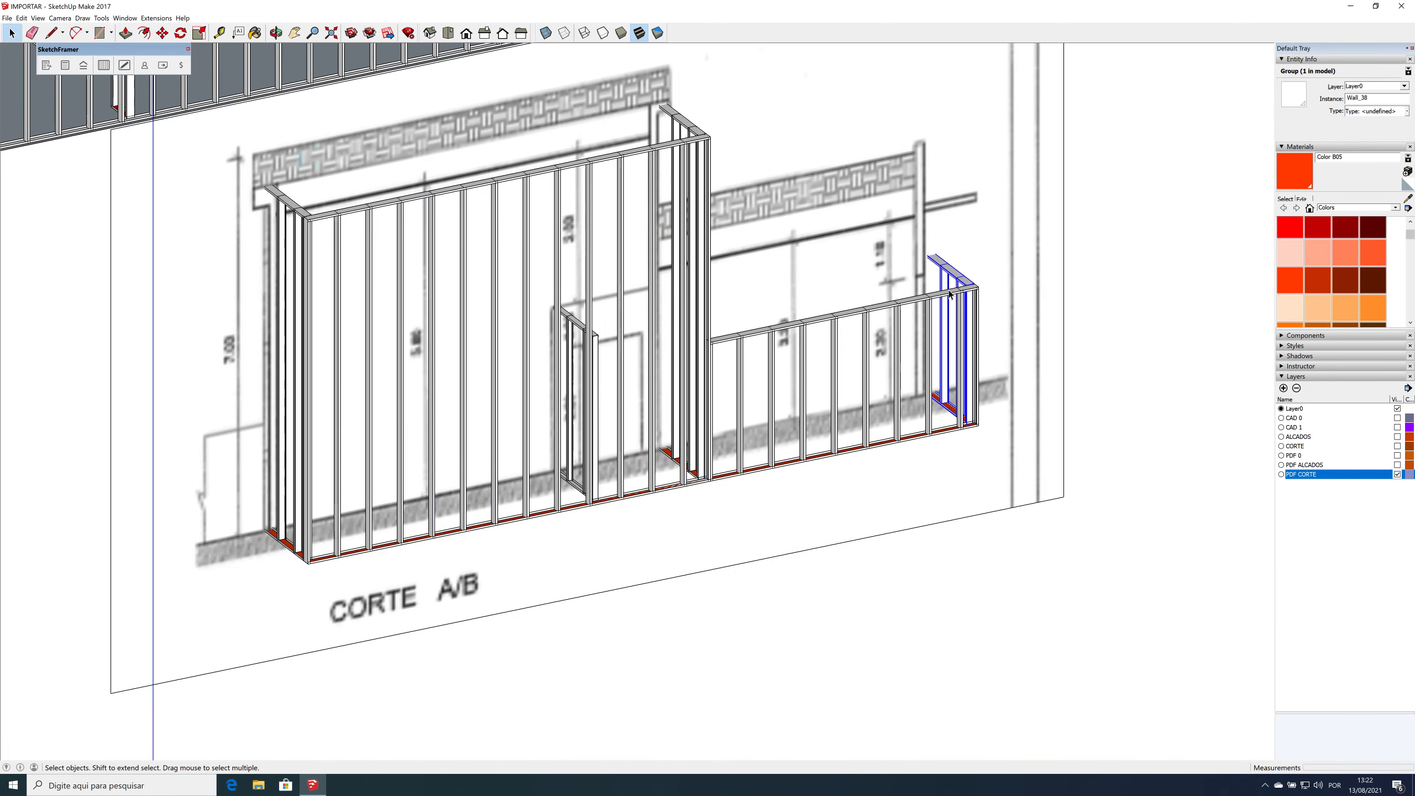
{"action": "left_click", "coordinate": [950, 295]}
{"action": "key", "text": "x"}
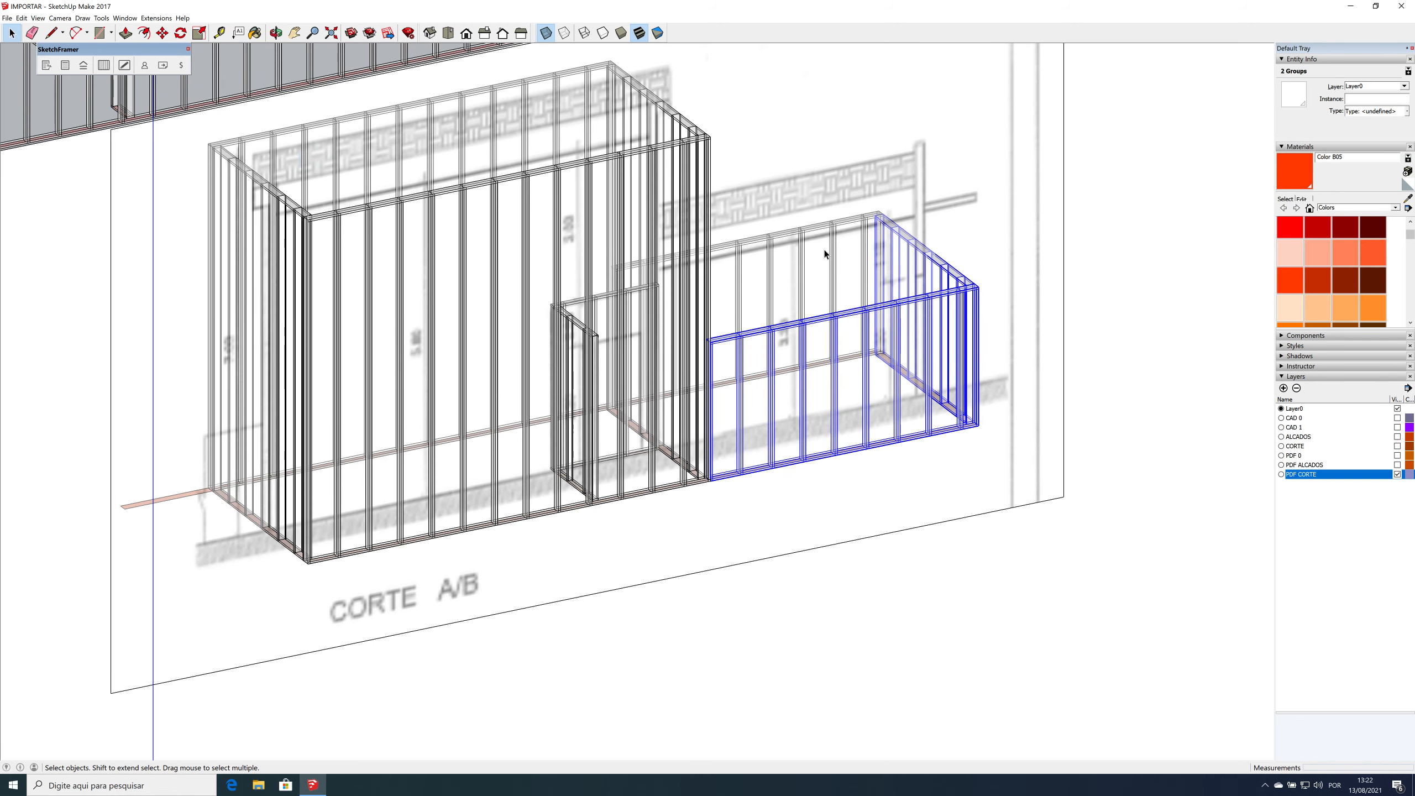
{"action": "left_click", "coordinate": [812, 236], "text": "shift"}
{"action": "left_click", "coordinate": [812, 230], "text": "shift"}
{"action": "left_click_drag", "start_coordinate": [816, 231], "coordinate": [797, 206], "text": "shift"}
{"action": "left_click", "coordinate": [1013, 134], "text": "shift"}
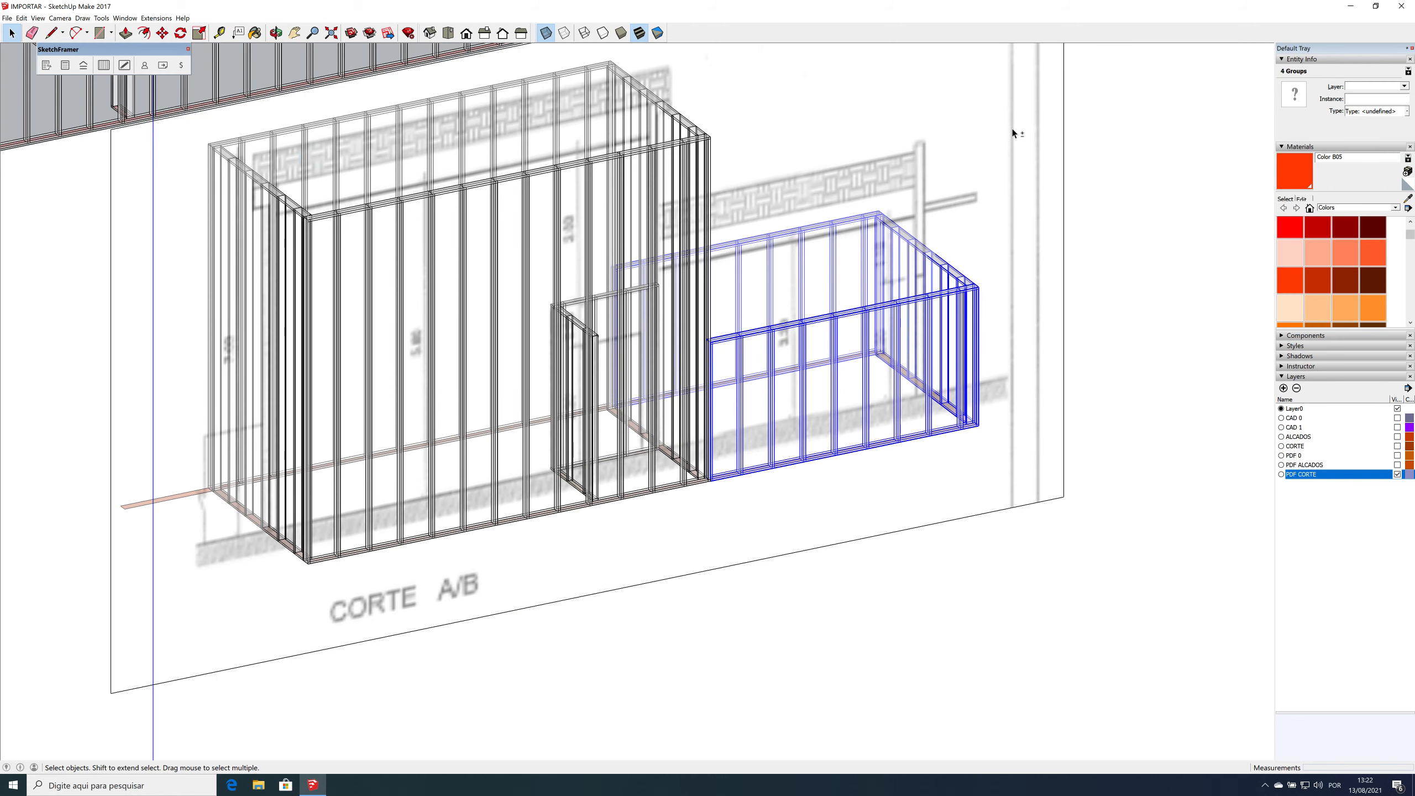
{"action": "key", "text": "s"}
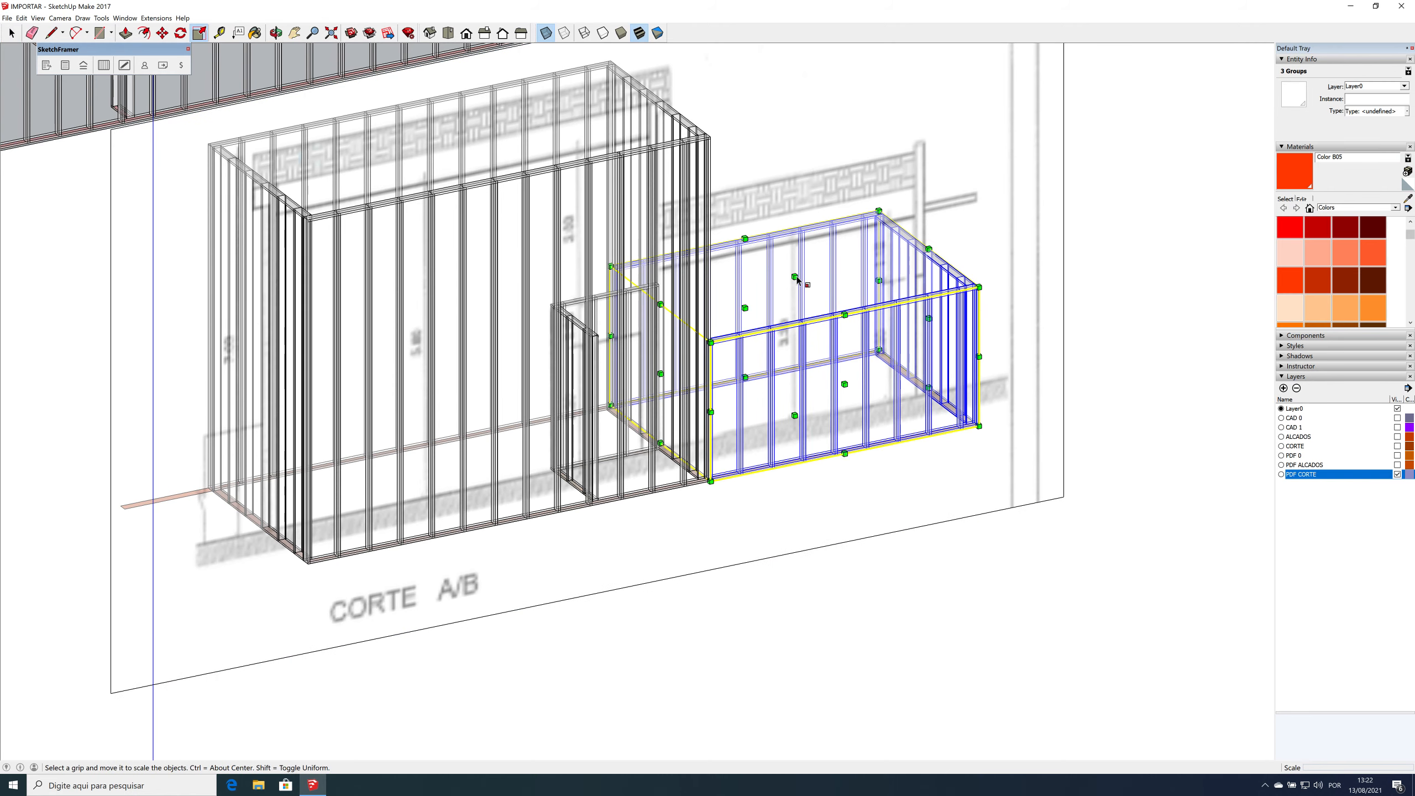
{"action": "key", "text": "x"}
{"action": "left_click", "coordinate": [796, 276]}
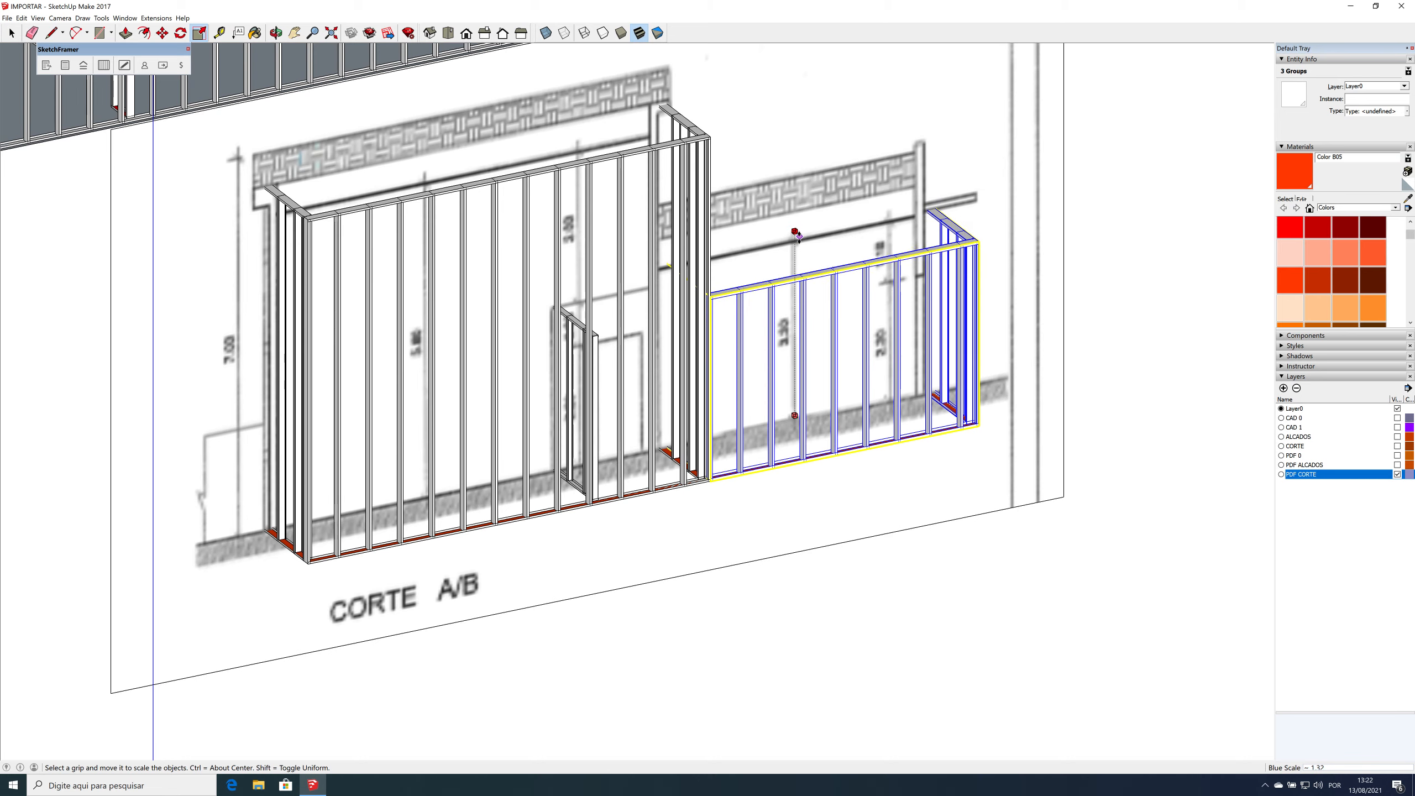
{"action": "left_click", "coordinate": [797, 231]}
{"action": "scroll", "coordinate": [793, 350], "scroll_direction": "down", "scroll_amount": 3}
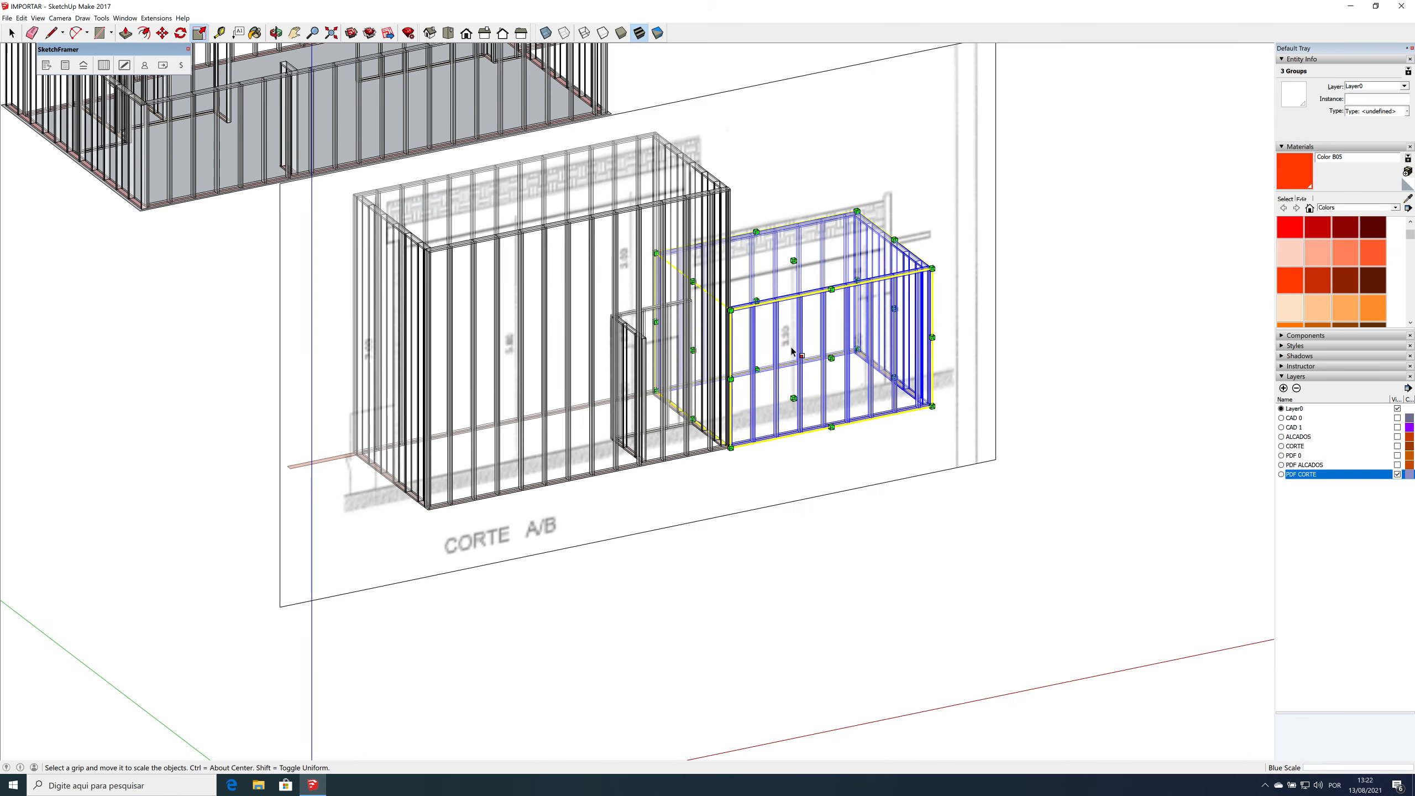
{"action": "key", "text": "space"}
Step: Check the raised wall framing against the PDF ALCADOS elevations and the PDF CORTE section
{"action": "middle_click_drag", "start_coordinate": [906, 296], "coordinate": [933, 304]}
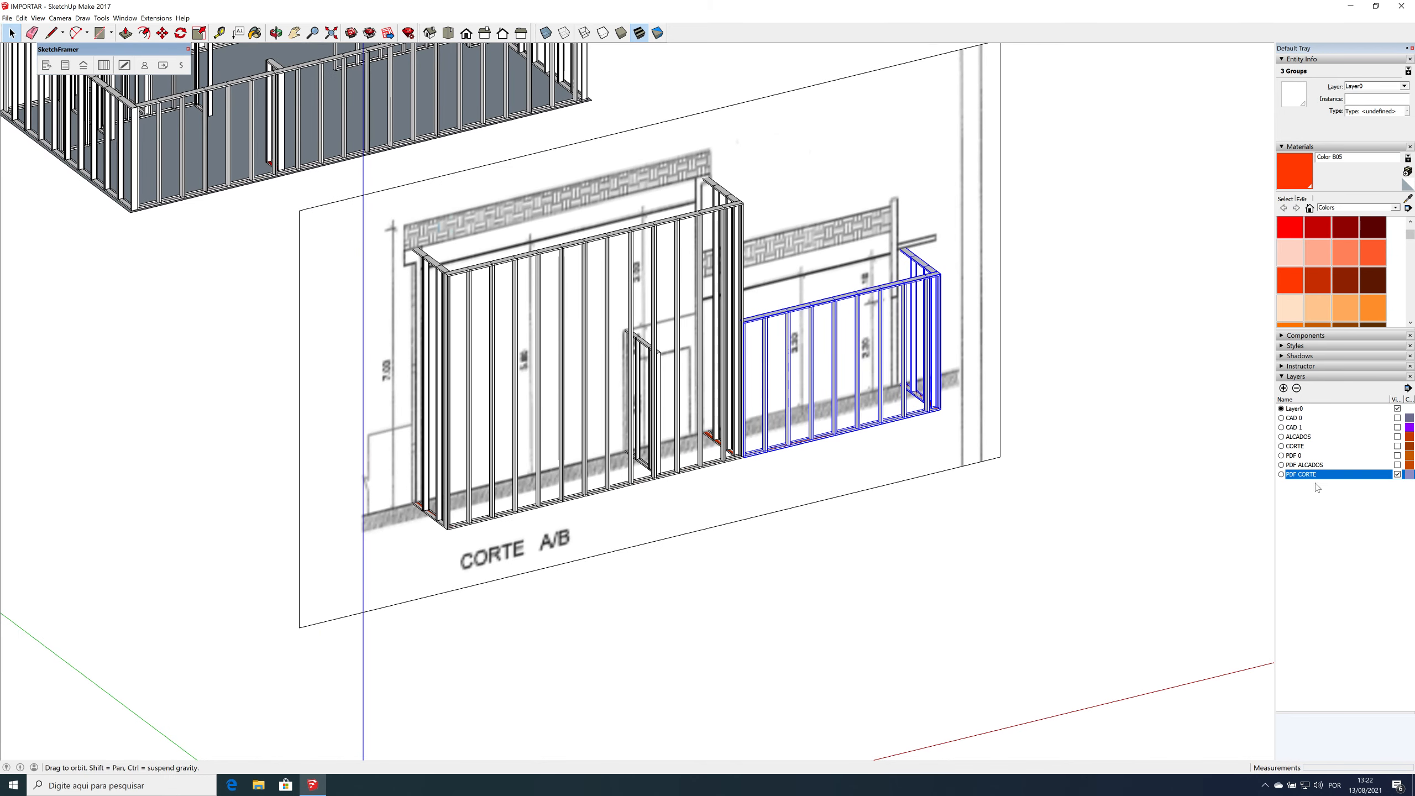
{"action": "left_click", "coordinate": [1397, 465]}
{"action": "left_click_drag", "start_coordinate": [998, 490], "coordinate": [372, 398]}
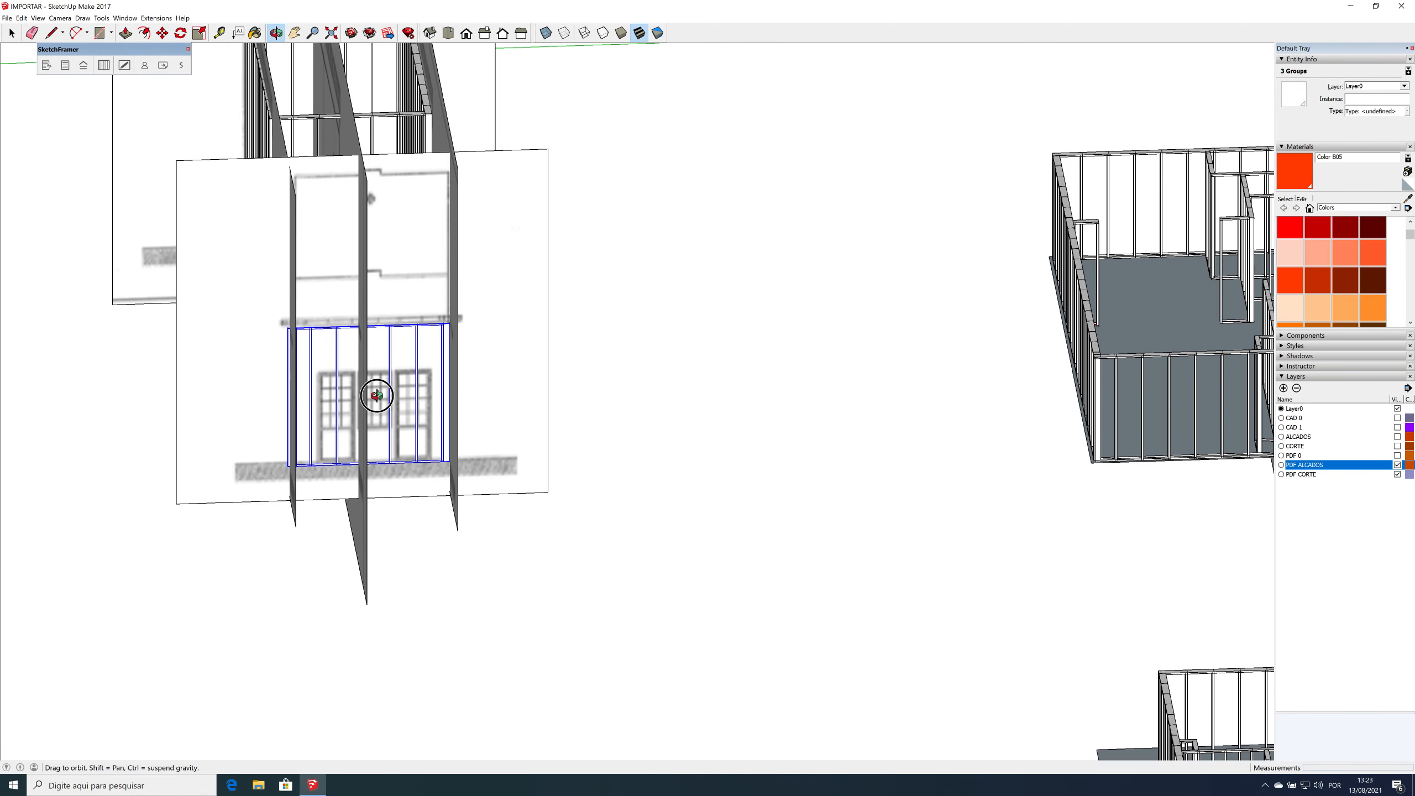
{"action": "left_click_drag", "start_coordinate": [462, 404], "coordinate": [918, 363]}
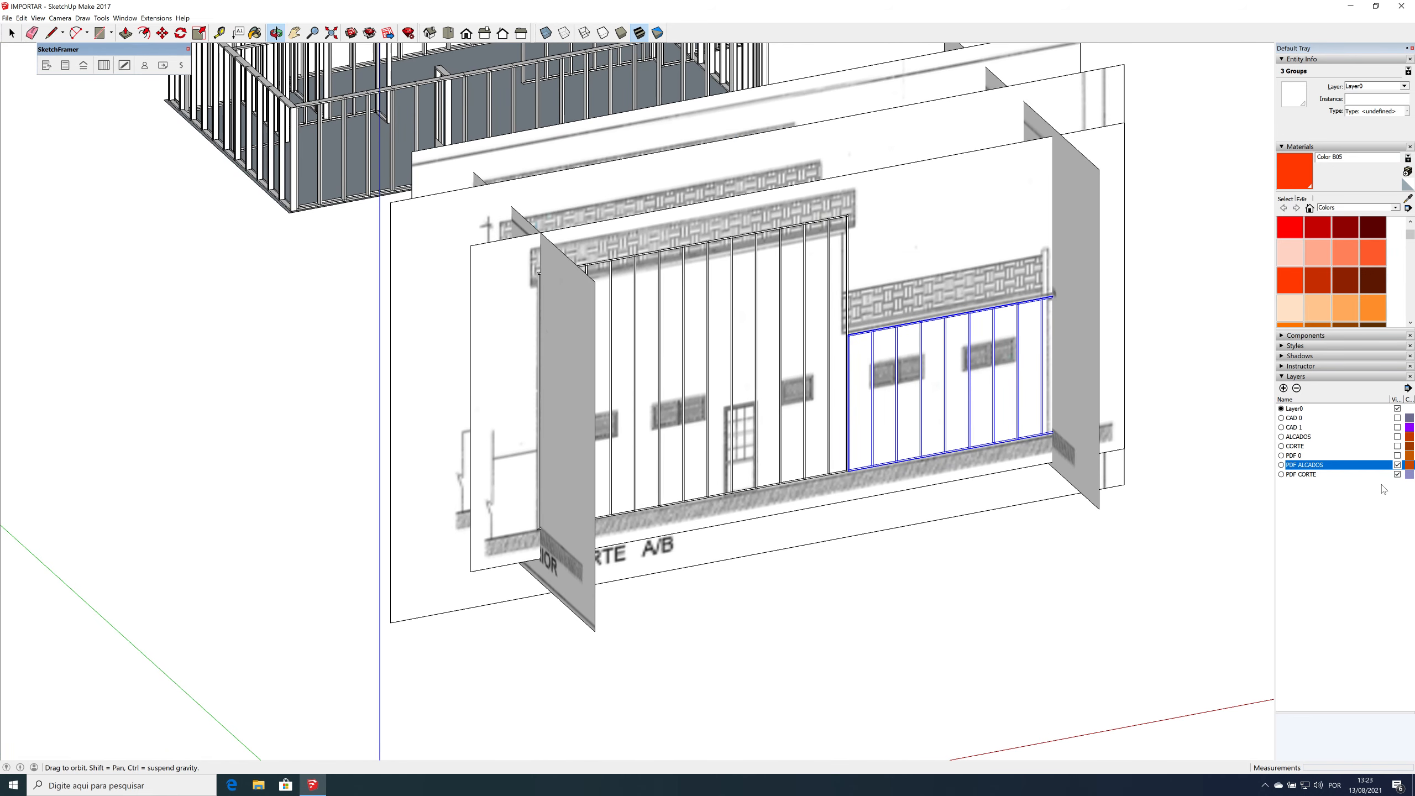
{"action": "left_click", "coordinate": [1397, 474]}
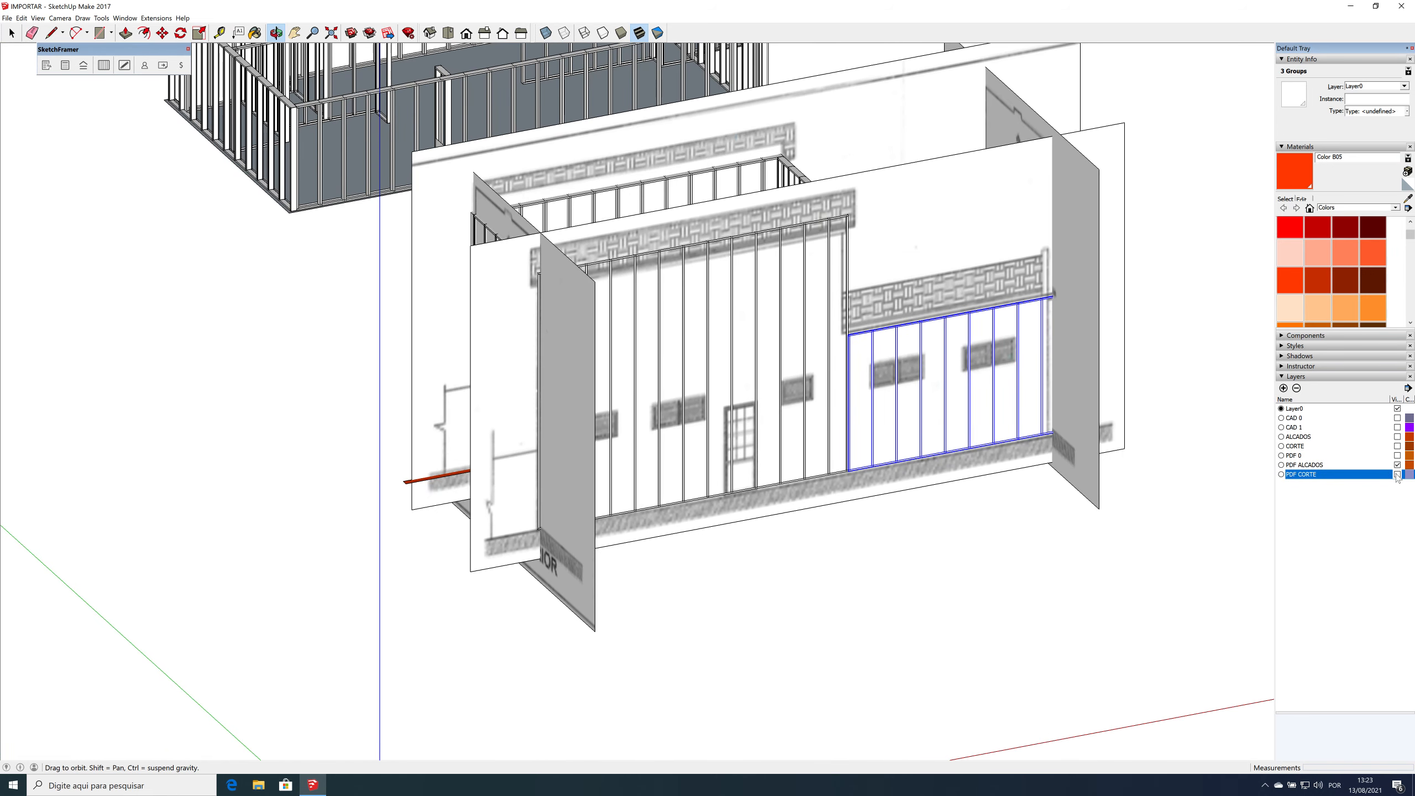
{"action": "left_click", "coordinate": [1398, 465]}
{"action": "left_click", "coordinate": [1397, 474]}
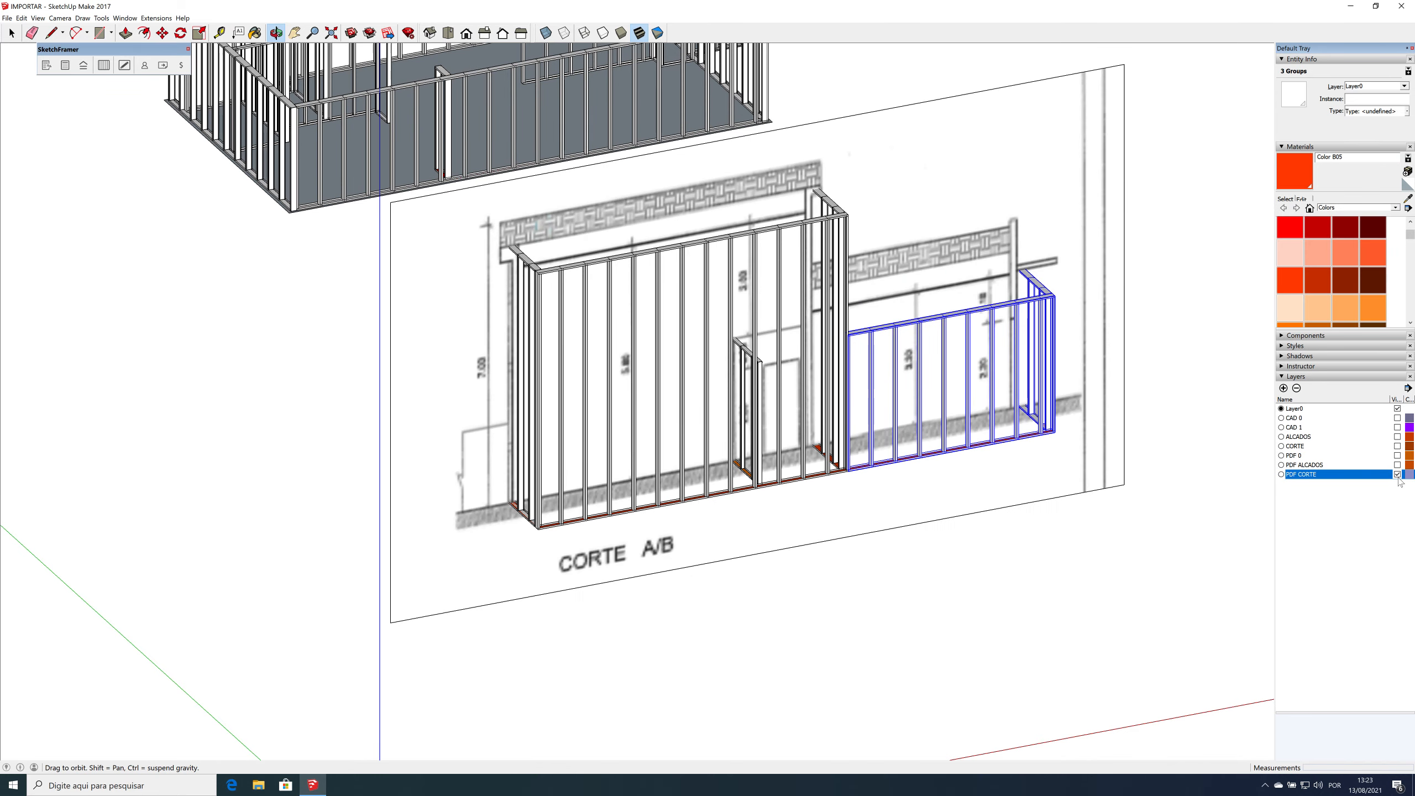
Step: Hide the PDF CORTE layer and clear the selection, leaving only the three framed buildings shown
{"action": "left_click", "coordinate": [1398, 475]}
{"action": "key", "text": "space"}
{"action": "left_click", "coordinate": [1214, 312]}
{"action": "scroll", "coordinate": [1039, 398], "scroll_direction": "down", "scroll_amount": 2}
{"action": "scroll", "coordinate": [1040, 403], "scroll_direction": "down", "scroll_amount": 1}
{"action": "middle_click_drag", "start_coordinate": [942, 423], "coordinate": [451, 334]}
{"action": "scroll", "coordinate": [534, 380], "scroll_direction": "down", "scroll_amount": 2}
{"action": "scroll", "coordinate": [534, 380], "scroll_direction": "down", "scroll_amount": 2}
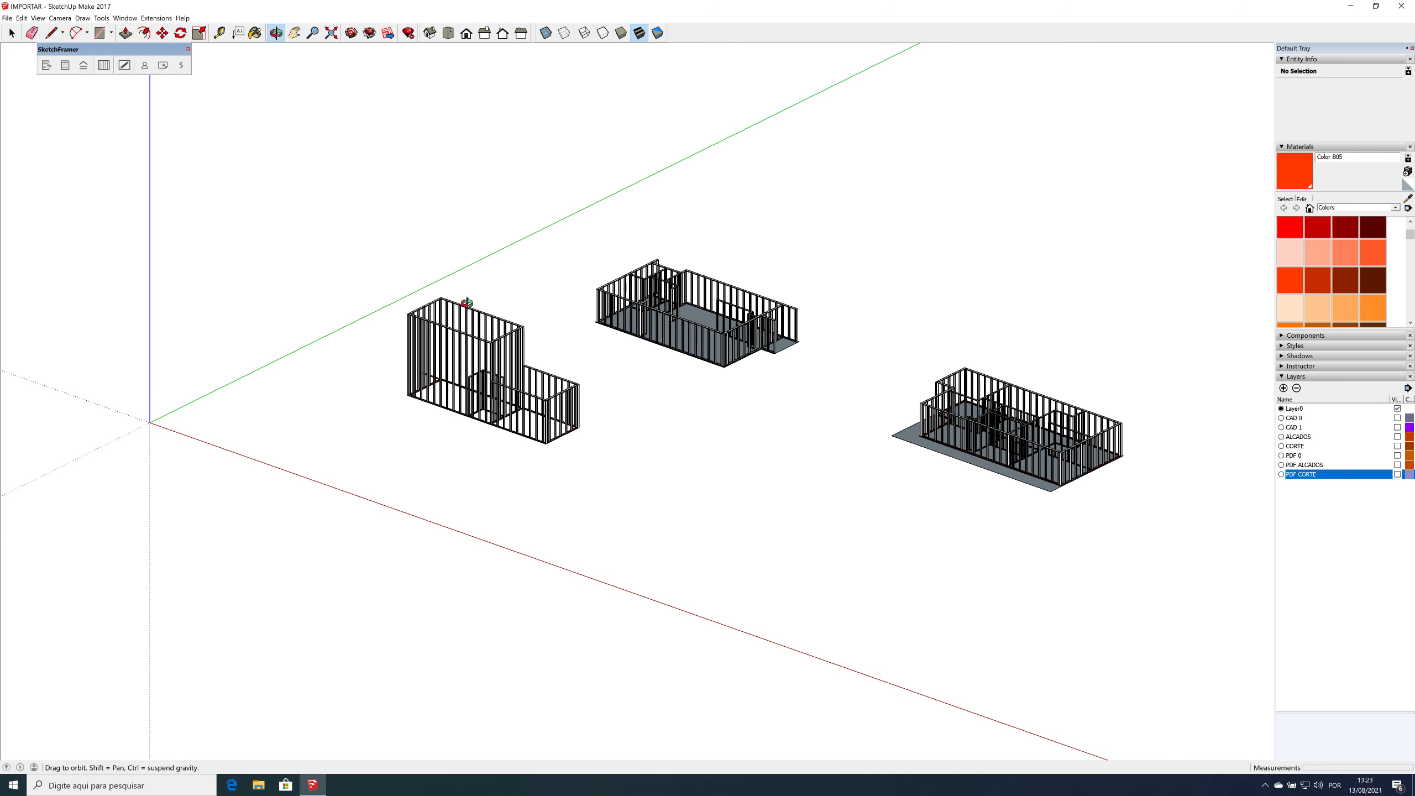
Step: Add three layers named LSF PN;0, LSF PN;1 and LSF ABRIGO
{"action": "left_click", "coordinate": [1319, 519]}
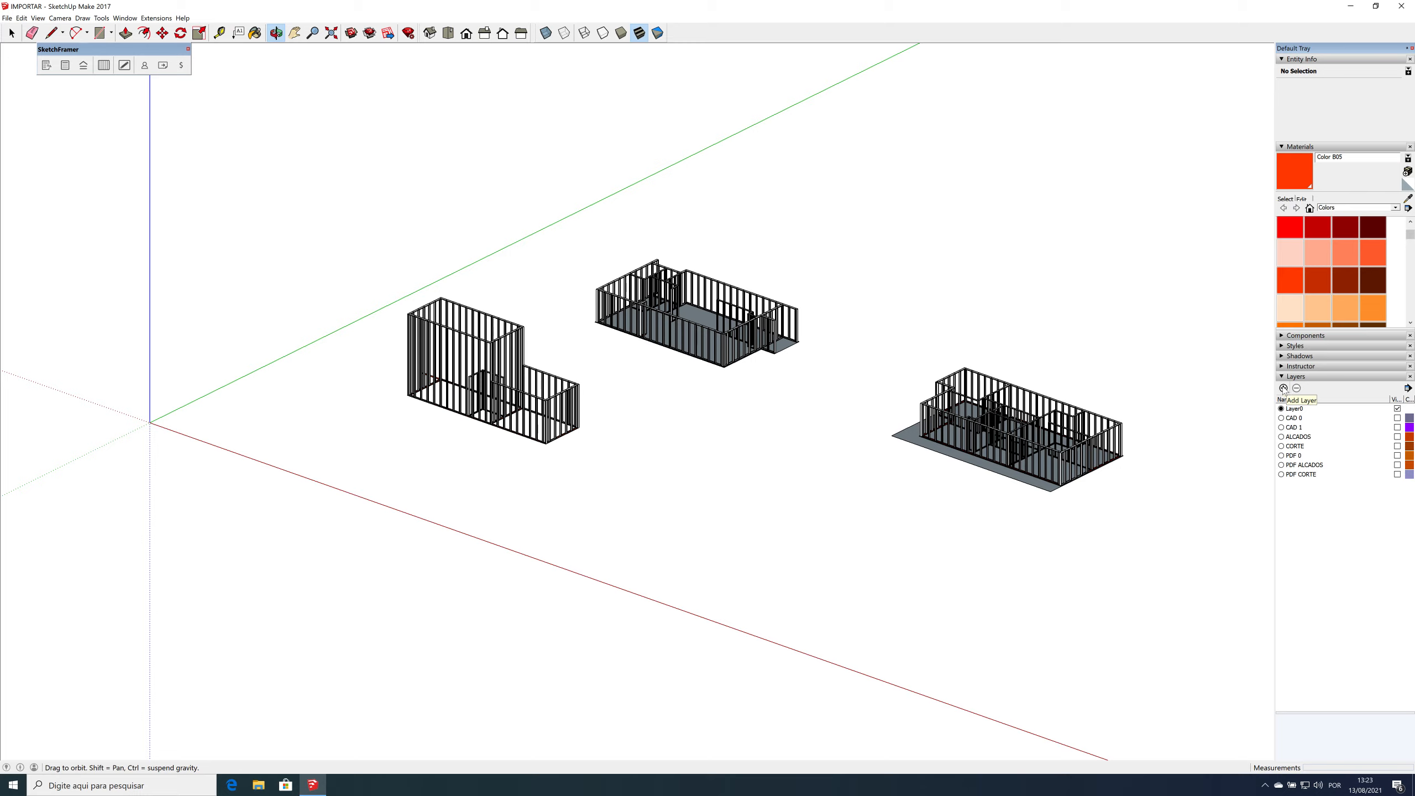
{"action": "left_click", "coordinate": [1283, 389]}
{"action": "left_click", "coordinate": [1284, 388]}
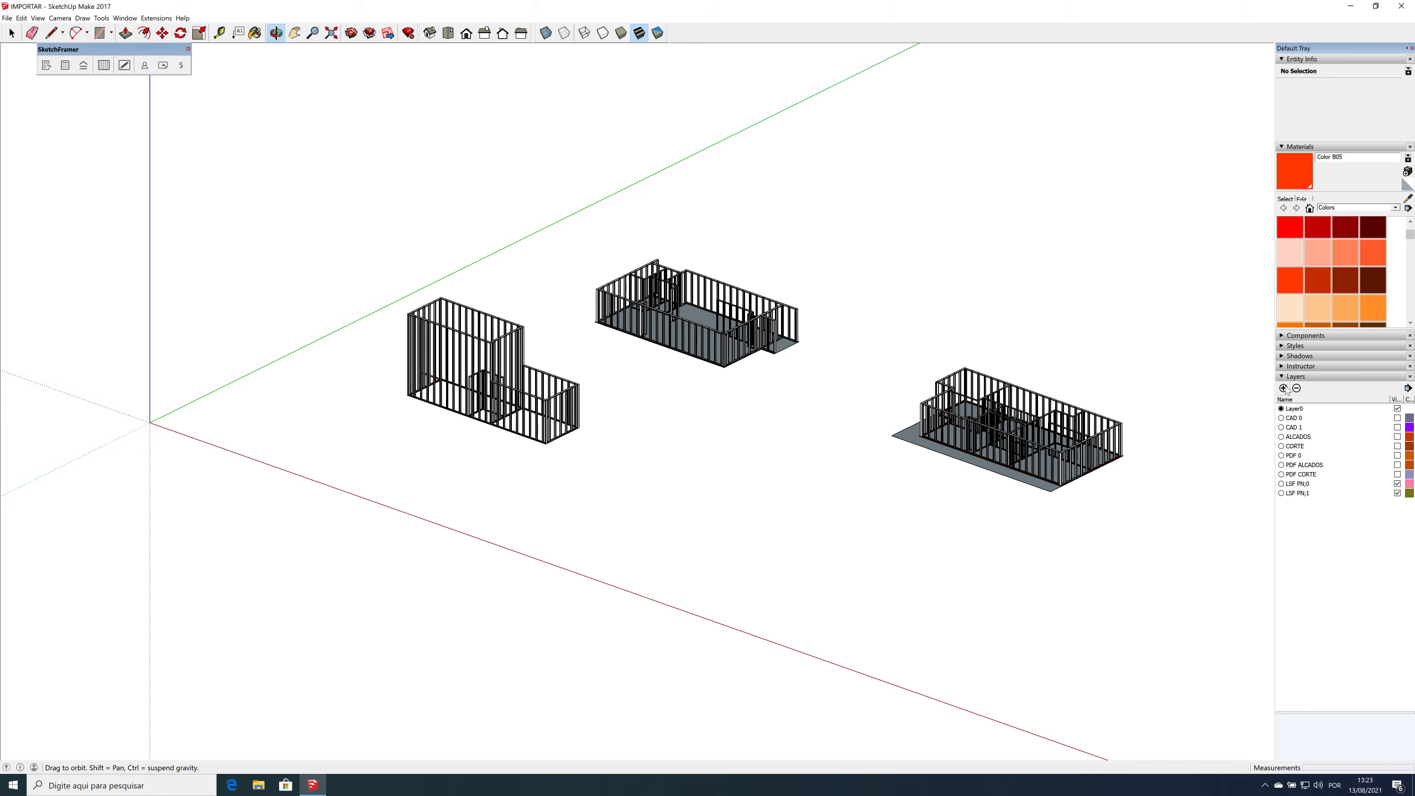
{"action": "left_click", "coordinate": [1284, 388]}
Step: Select all wall groups of the middle building and assign them to the LSF PN;0 layer
{"action": "left_click_drag", "start_coordinate": [746, 415], "coordinate": [820, 366]}
{"action": "key", "text": "space"}
{"action": "left_click_drag", "start_coordinate": [656, 329], "coordinate": [596, 310]}
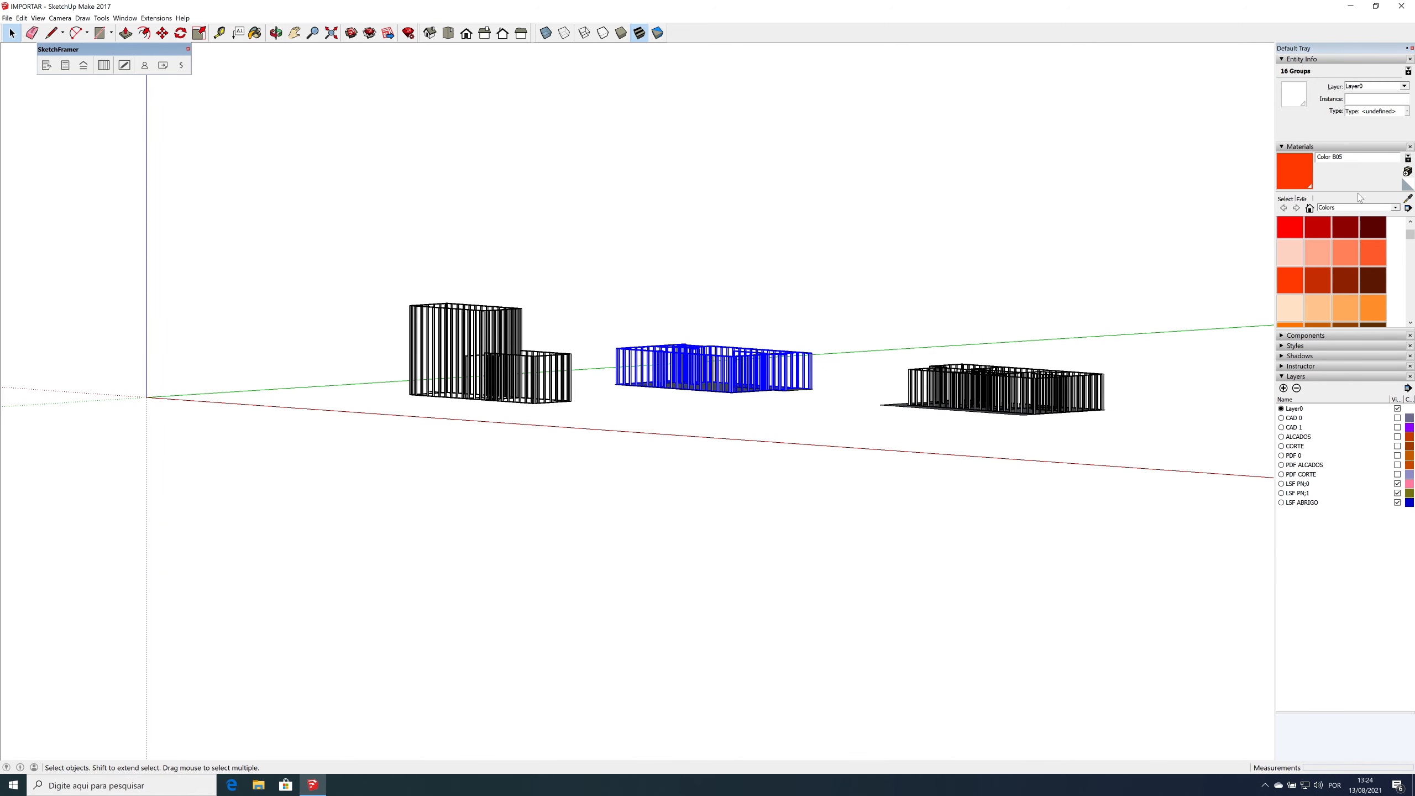
{"action": "left_click", "coordinate": [1404, 85]}
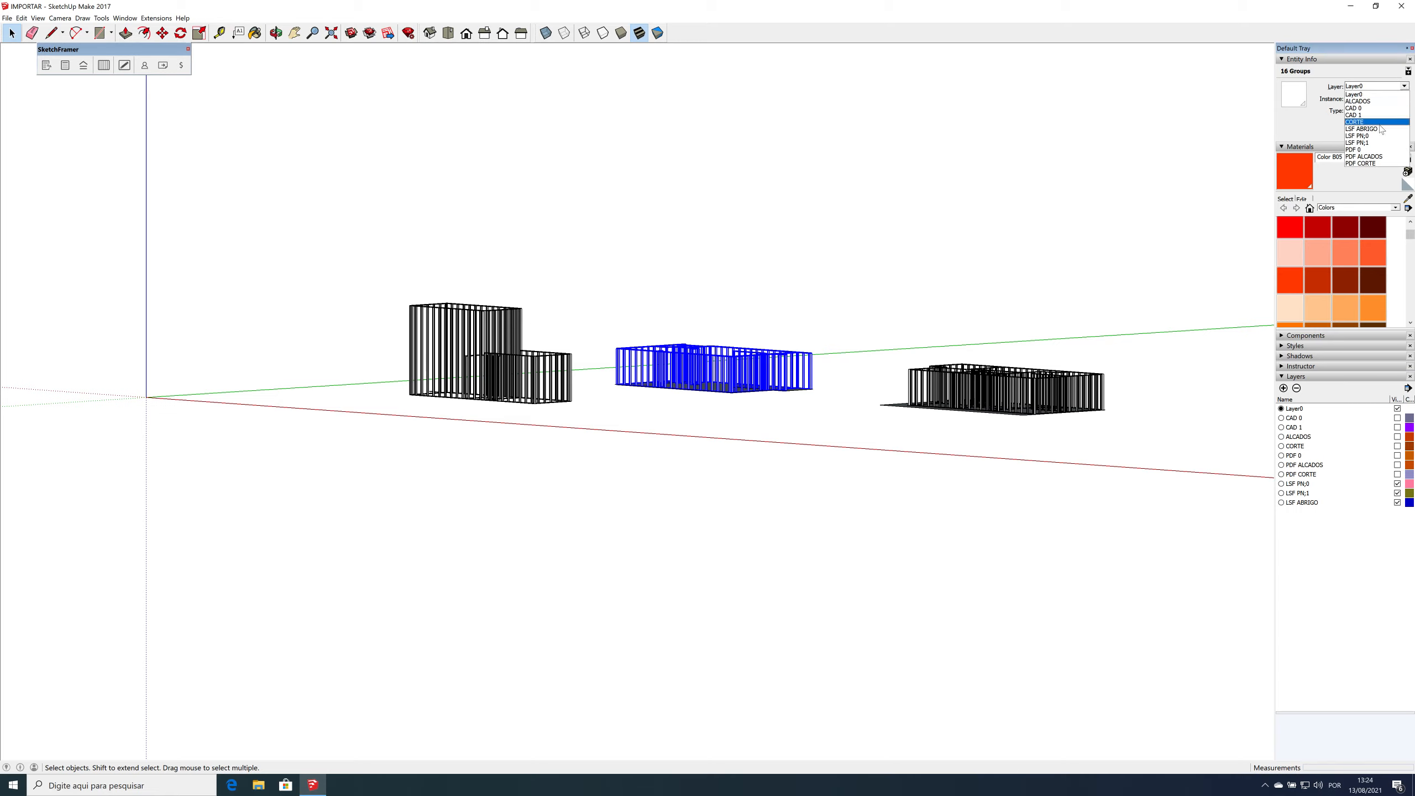
{"action": "left_click", "coordinate": [1374, 135]}
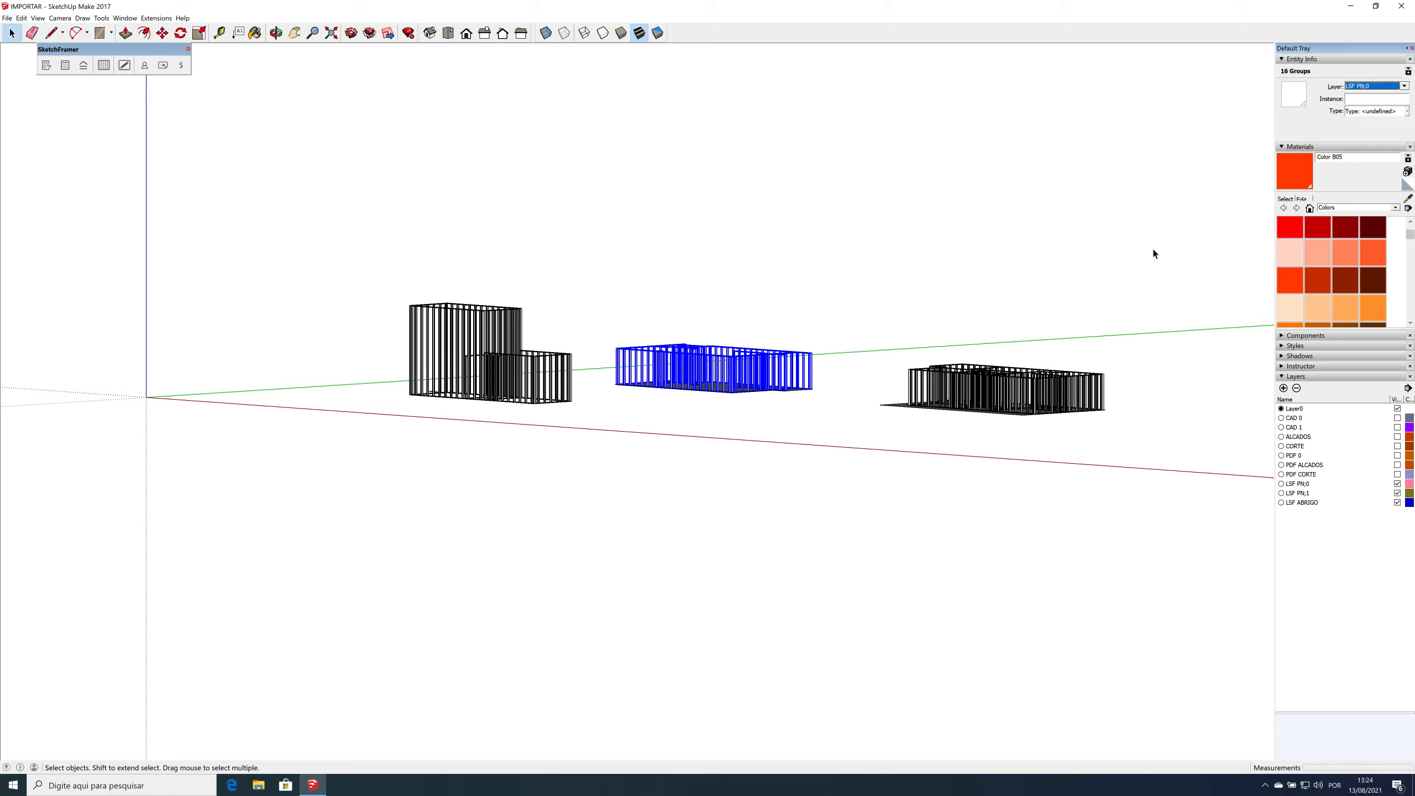
Step: Combine the wall groups of the building farthest along the red axis into one component and assign it to LSF PN;1
{"action": "left_click_drag", "start_coordinate": [1116, 385], "coordinate": [908, 347]}
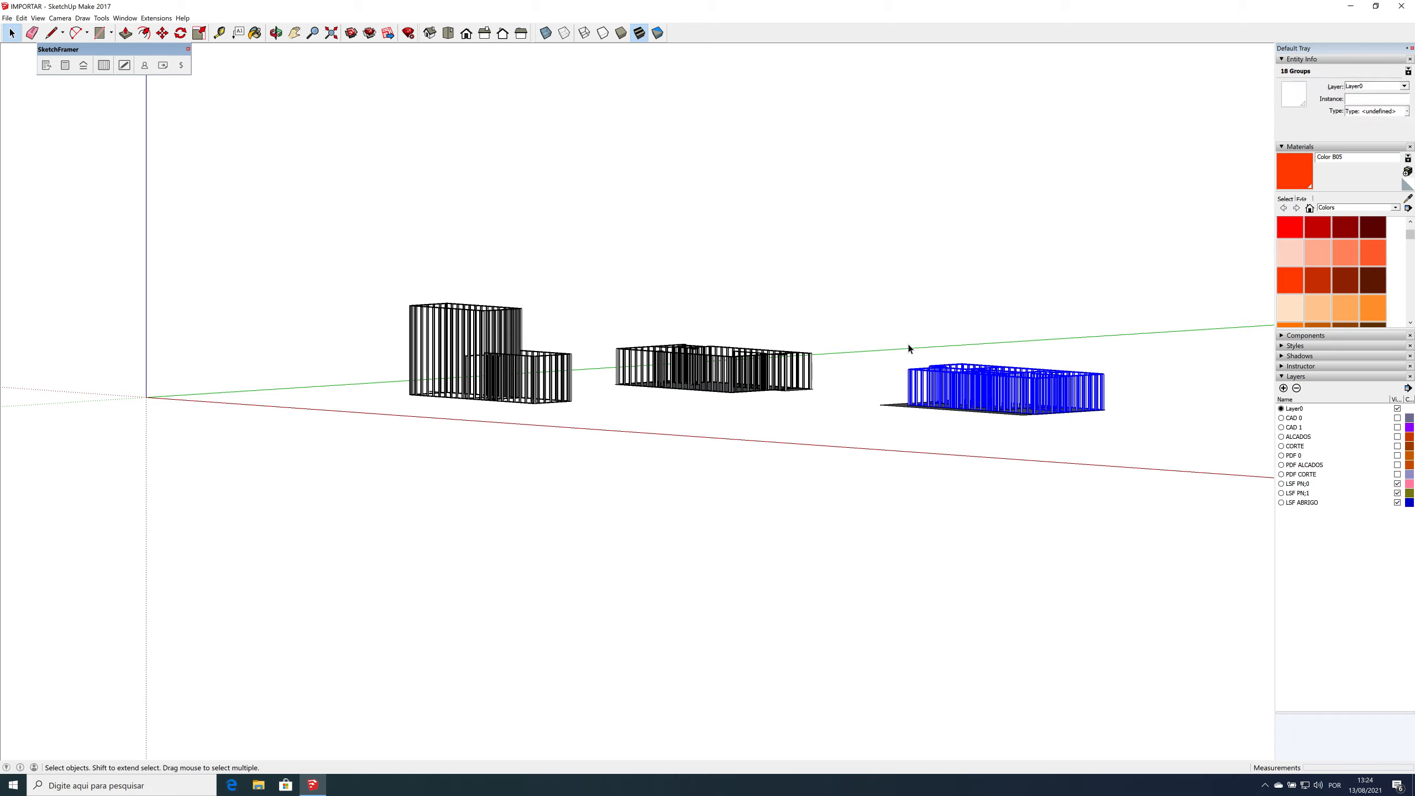
{"action": "key", "text": "g"}
{"action": "left_click", "coordinate": [724, 468]}
{"action": "left_click", "coordinate": [1400, 86]}
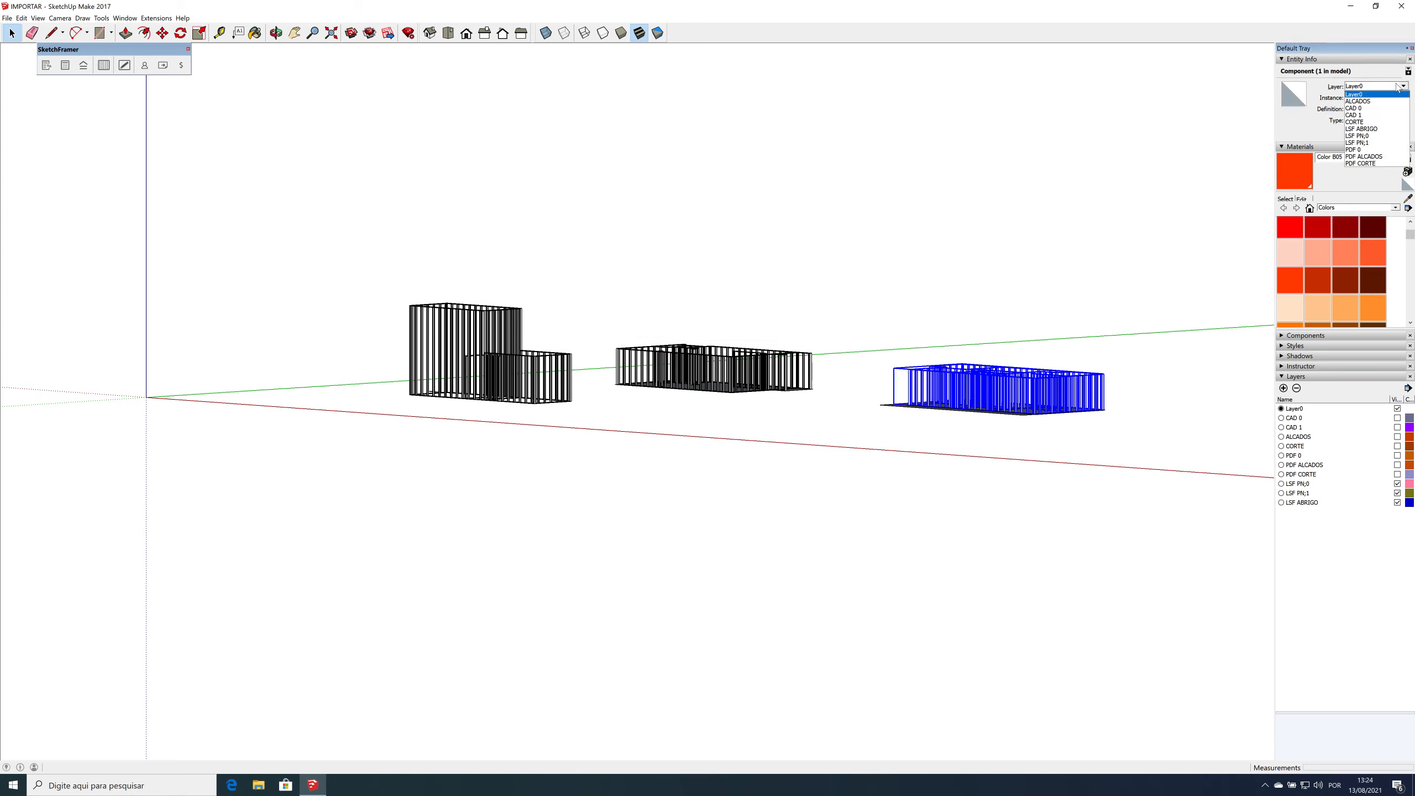
{"action": "left_click", "coordinate": [1361, 143]}
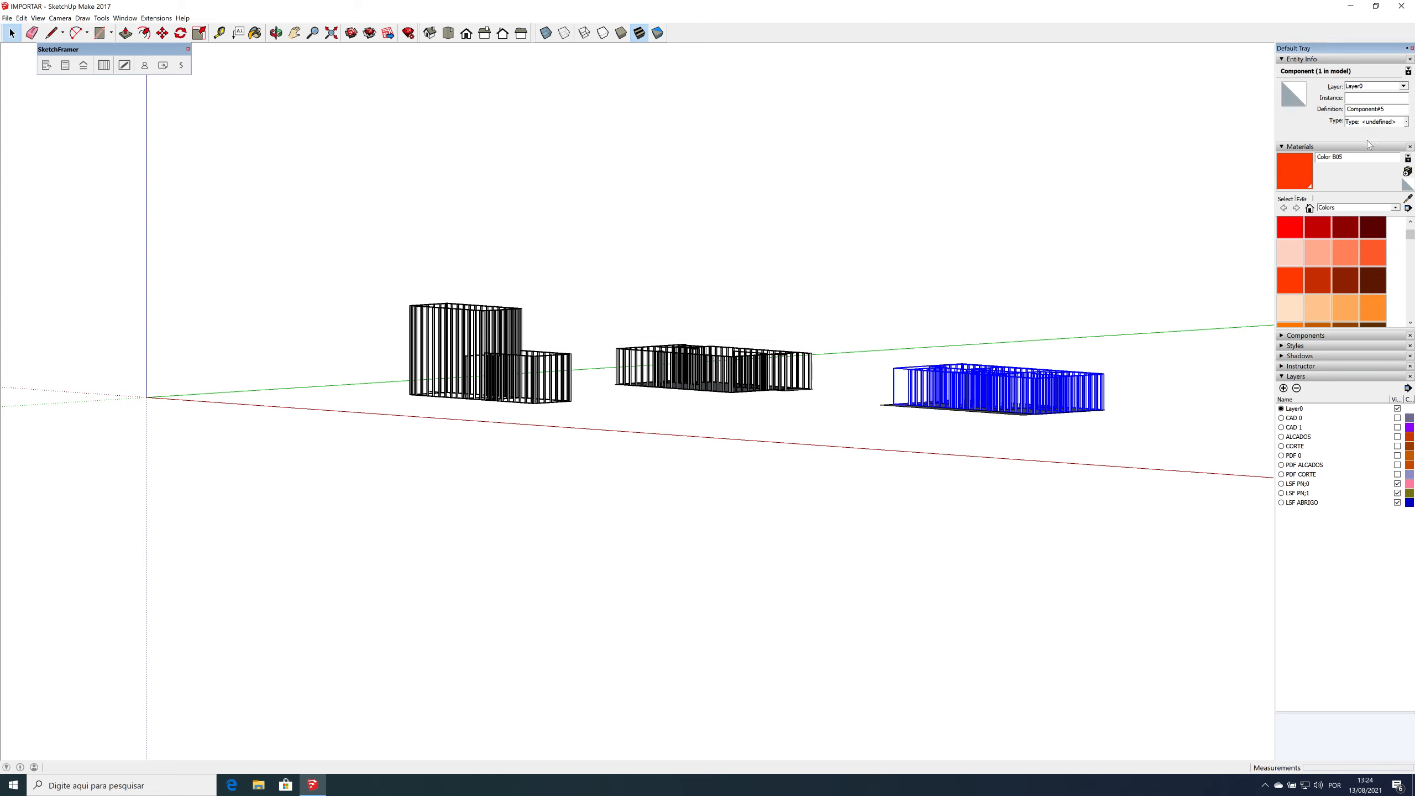
{"action": "left_click", "coordinate": [1084, 341]}
Step: Move the LSF PN;1 framing component 30000 mm along the red axis onto the LSF PN;0 building
{"action": "left_click", "coordinate": [1034, 377]}
{"action": "middle_click_drag", "start_coordinate": [968, 303], "coordinate": [1101, 377]}
{"action": "key", "text": "m"}
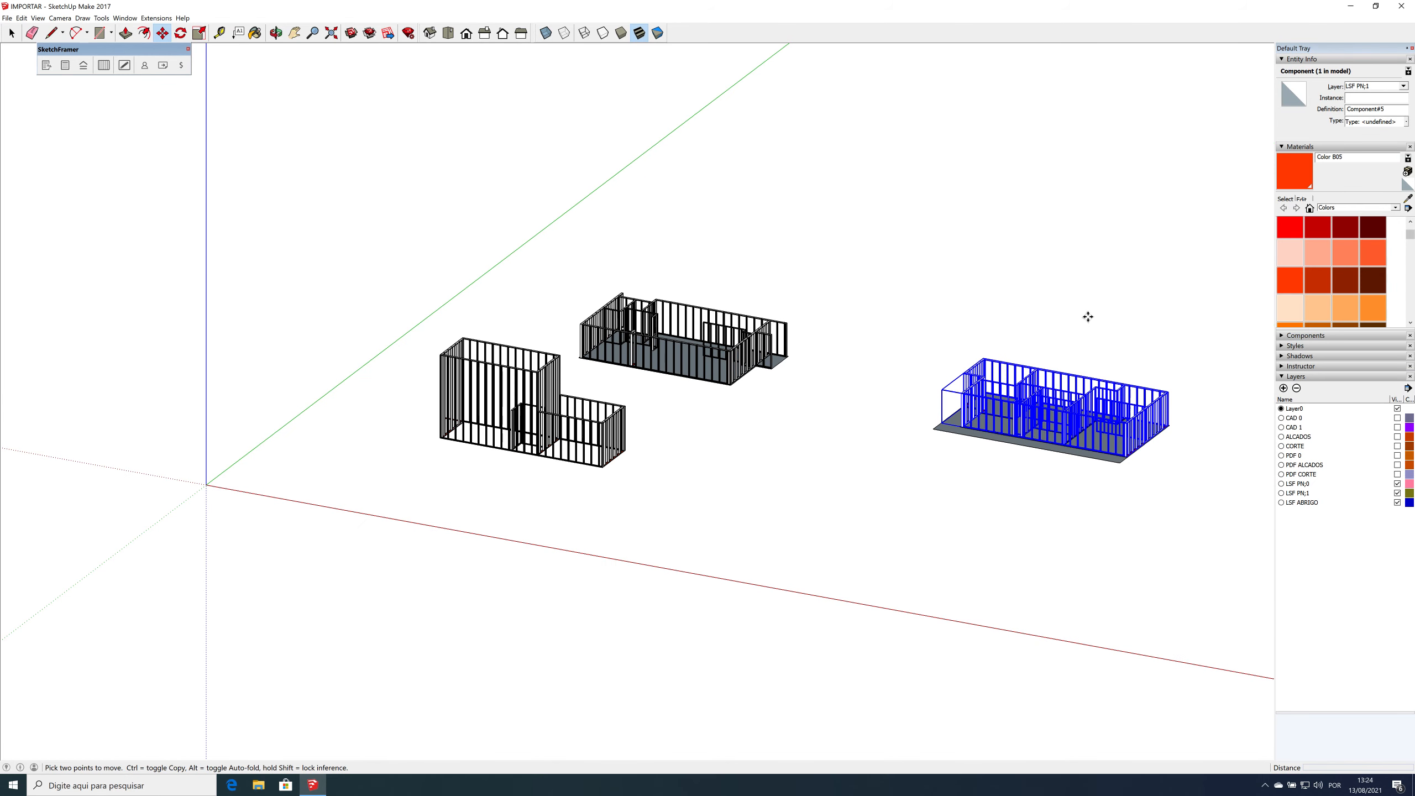
{"action": "left_click", "coordinate": [1088, 317]}
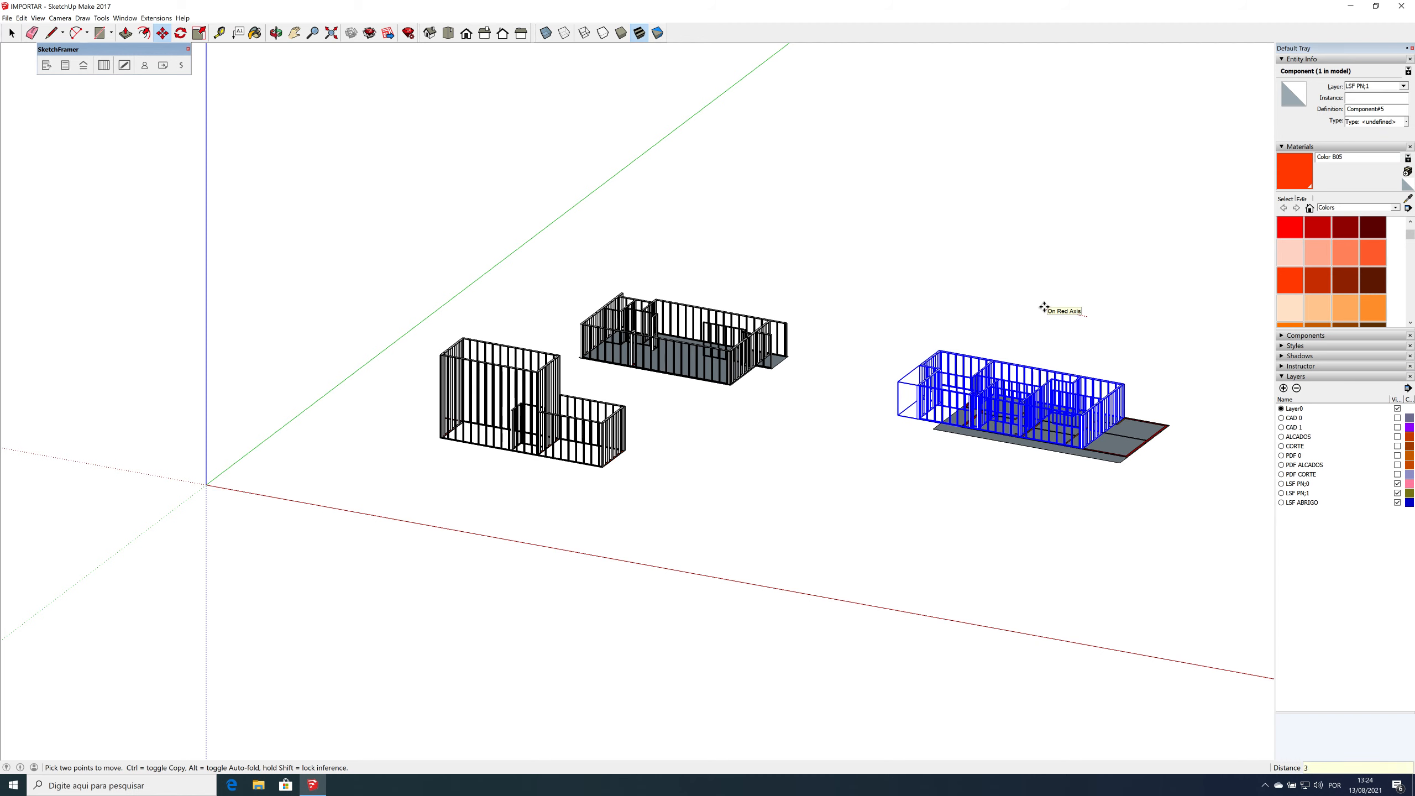
{"action": "type", "text": "30000"}
{"action": "key", "text": "Return"}
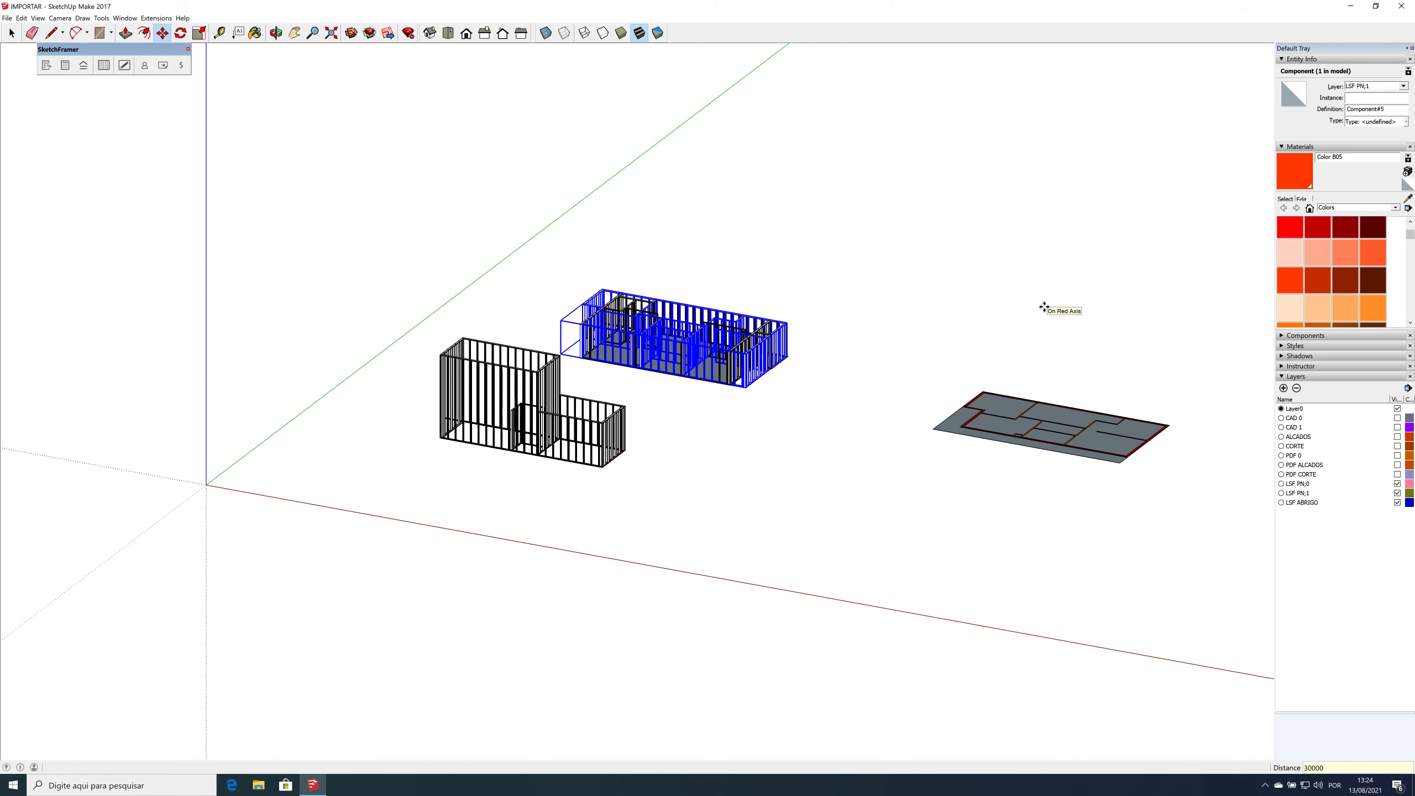
Step: Raise the LSF PN;1 framing along the blue axis onto the ground-floor walls and lift it further to leave a gap between the storeys
{"action": "left_click", "coordinate": [793, 357]}
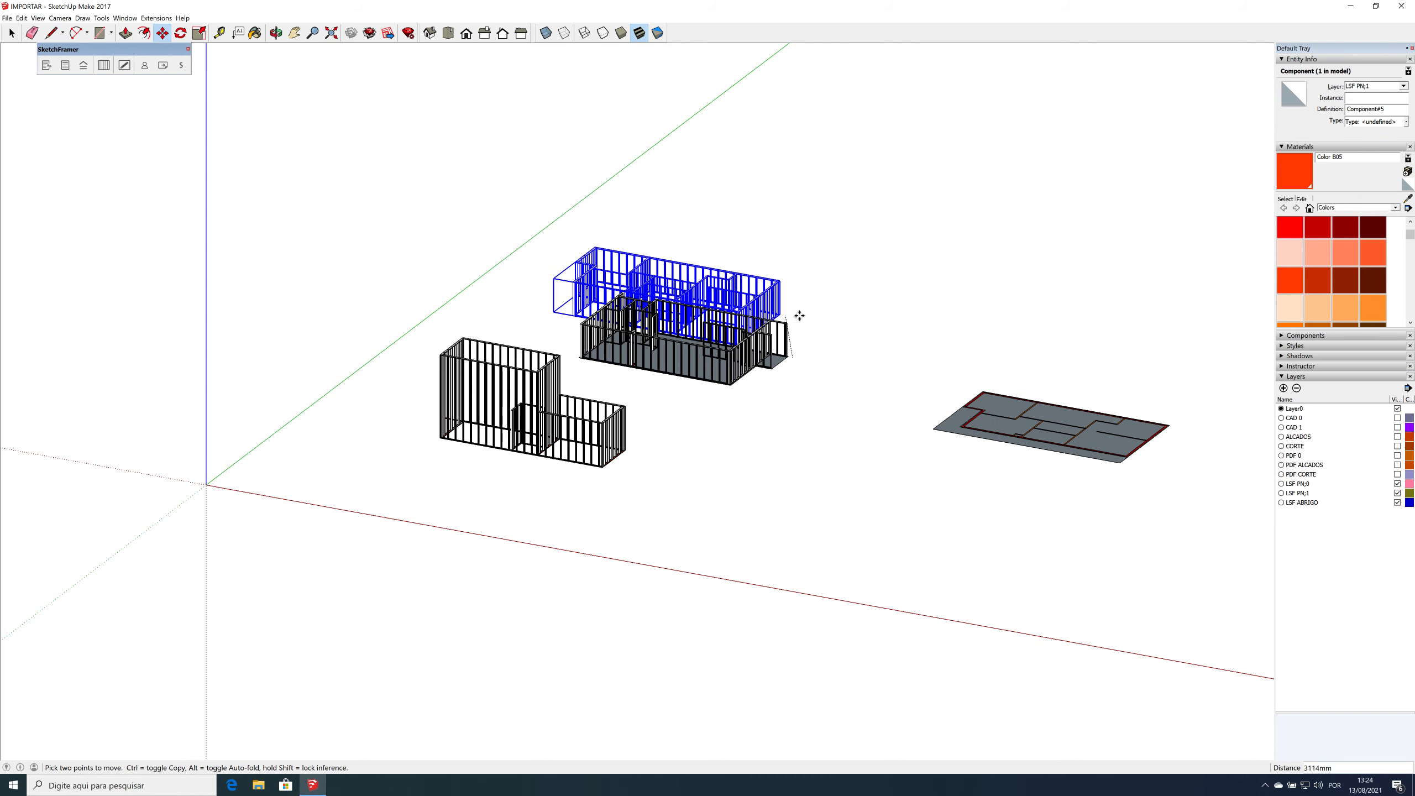
{"action": "left_click", "coordinate": [790, 323]}
{"action": "scroll", "coordinate": [790, 324], "scroll_direction": "up", "scroll_amount": 10}
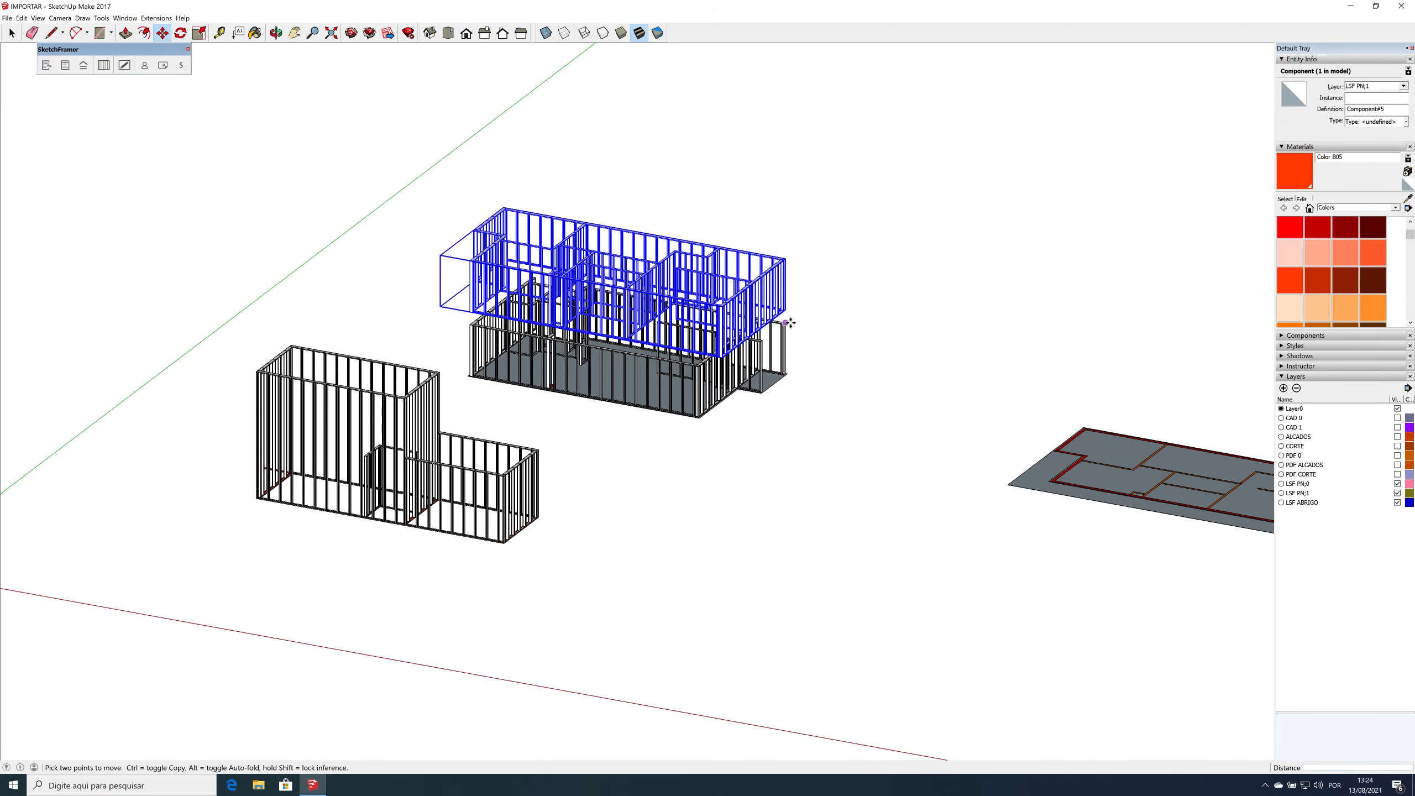
{"action": "scroll", "coordinate": [762, 298], "scroll_direction": "up", "scroll_amount": 4}
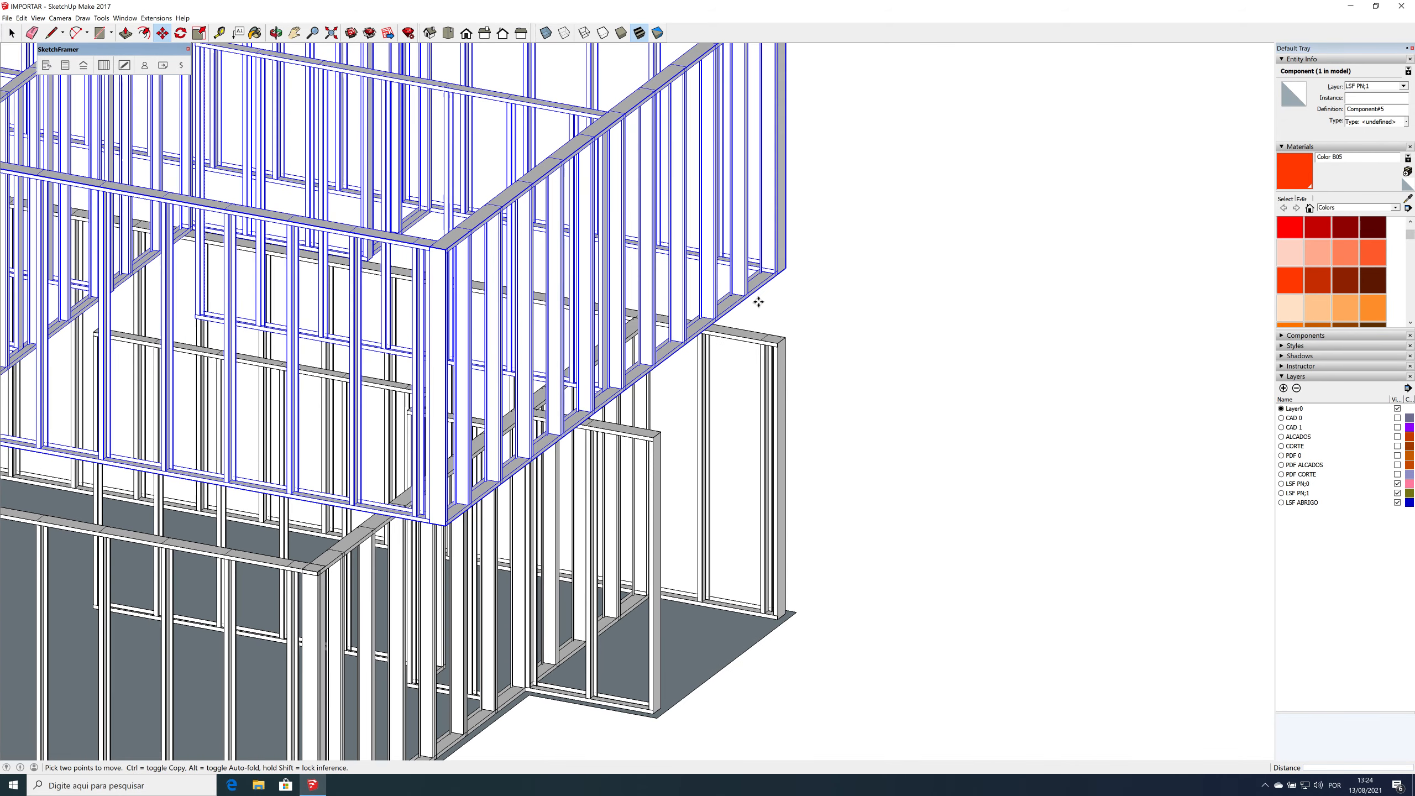
{"action": "left_click", "coordinate": [760, 288]}
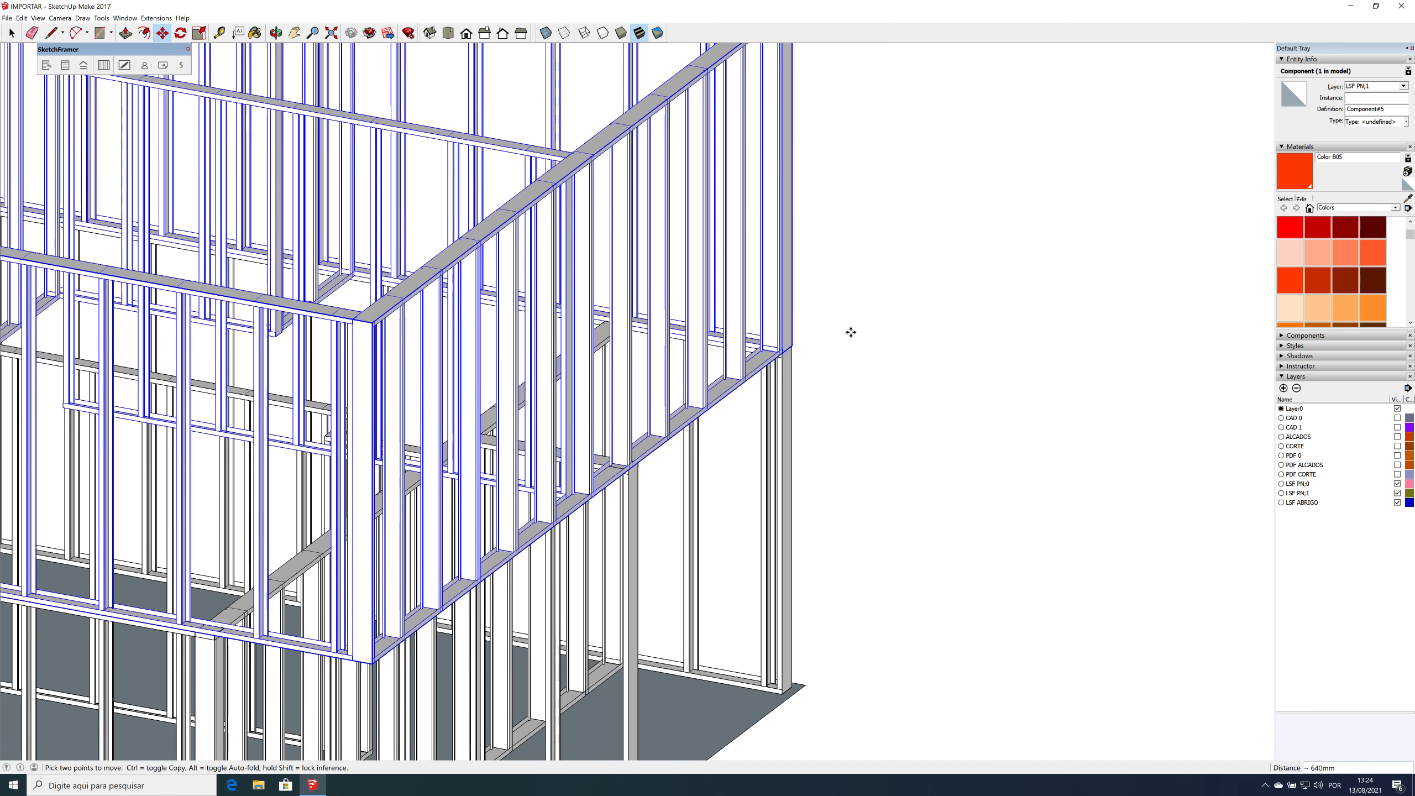
{"action": "type", "text": "27"}
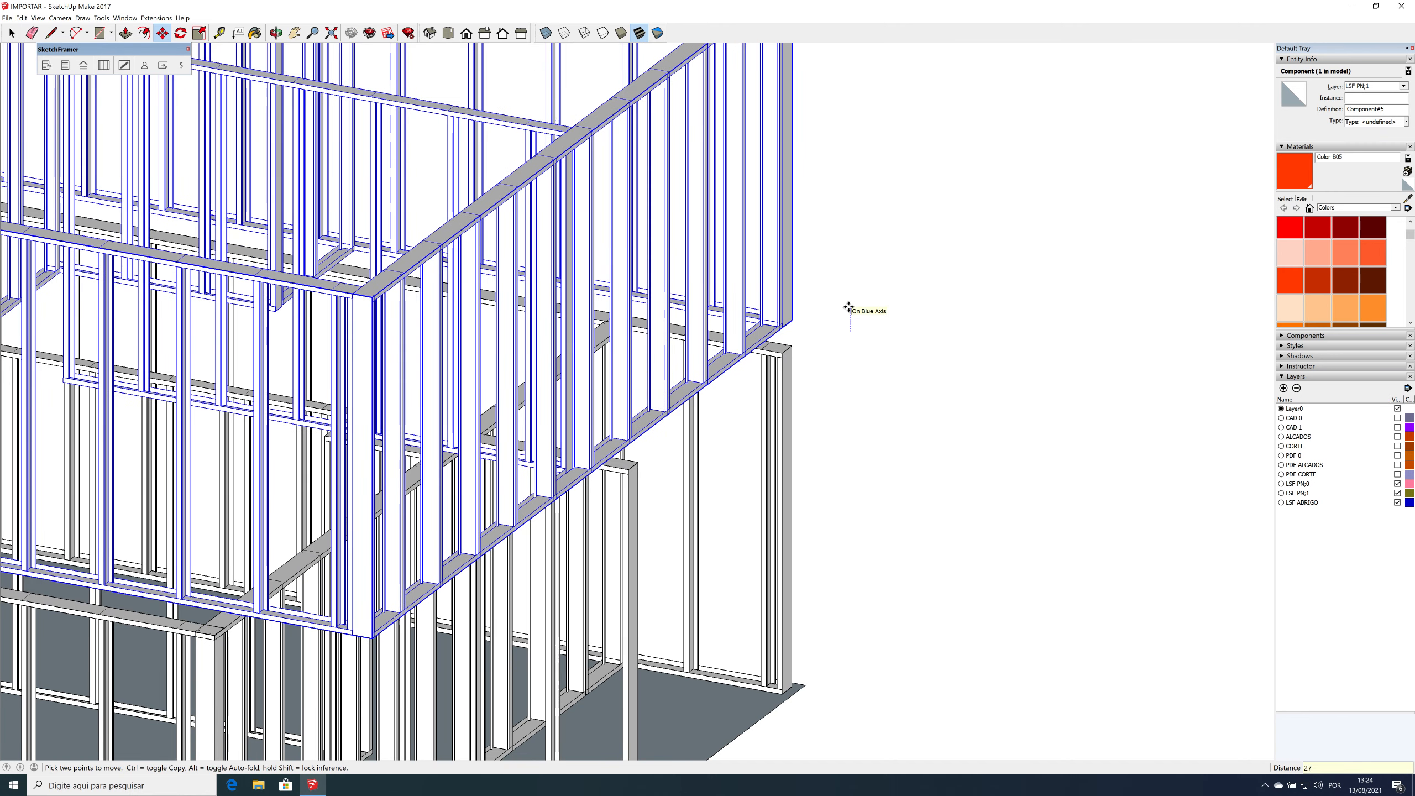
{"action": "key", "text": "Return"}
{"action": "key", "text": "space"}
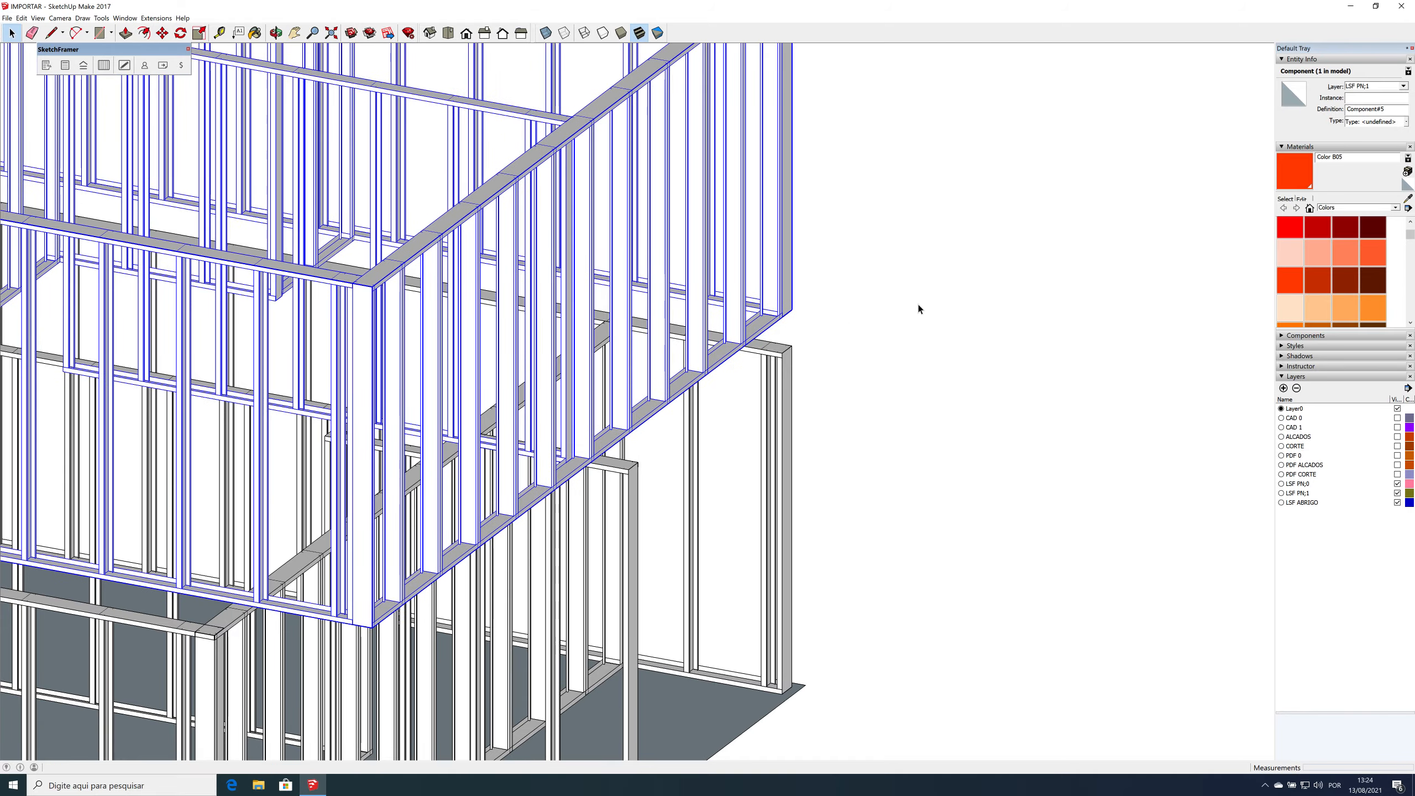
Step: Combine all wall groups of the separate taller building into one component and assign it to the LSF ABRIGO layer
{"action": "middle_click_drag", "start_coordinate": [909, 303], "coordinate": [935, 305]}
{"action": "scroll", "coordinate": [935, 306], "scroll_direction": "down", "scroll_amount": 10}
{"action": "left_click", "coordinate": [622, 441]}
{"action": "left_click_drag", "start_coordinate": [622, 441], "coordinate": [240, 250]}
{"action": "key", "text": "space"}
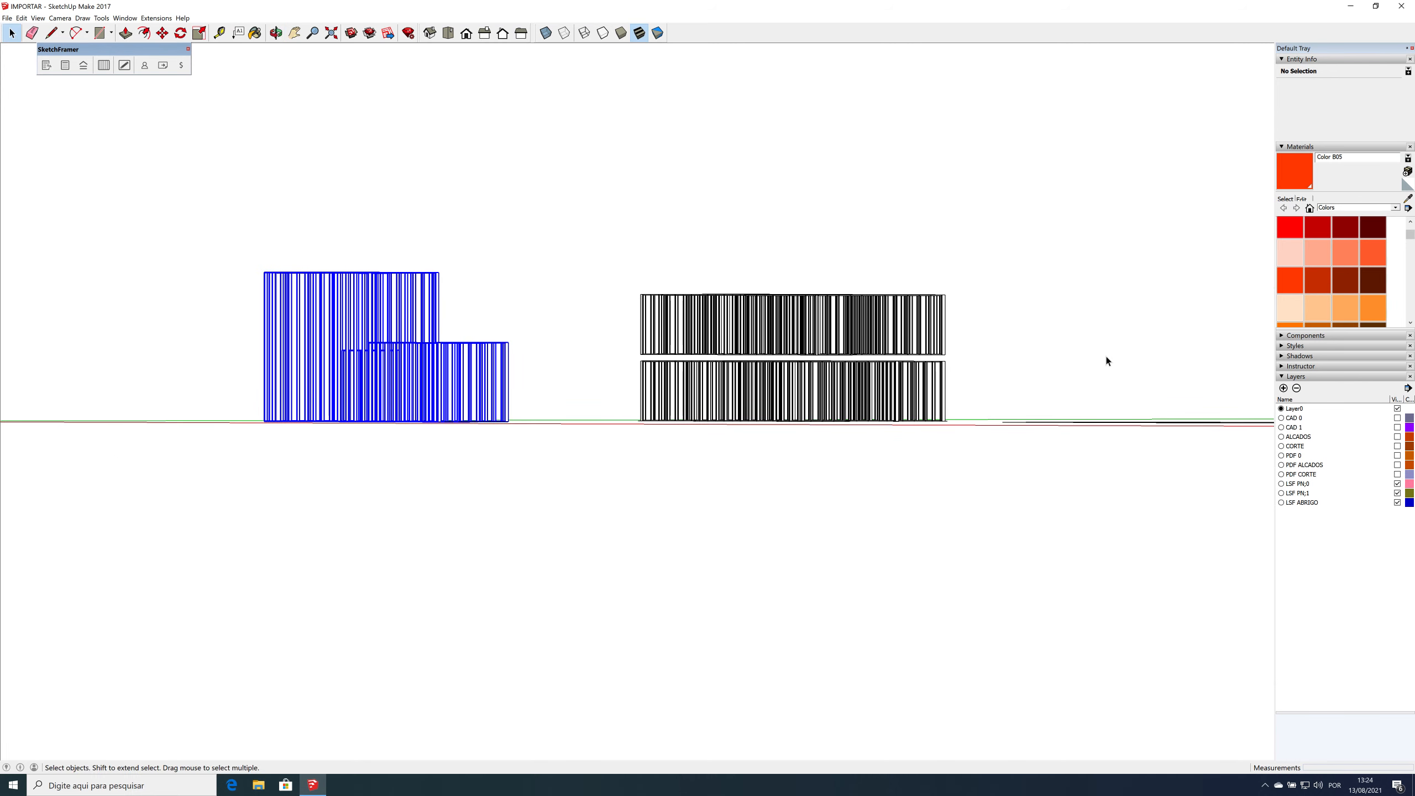
{"action": "key", "text": "g"}
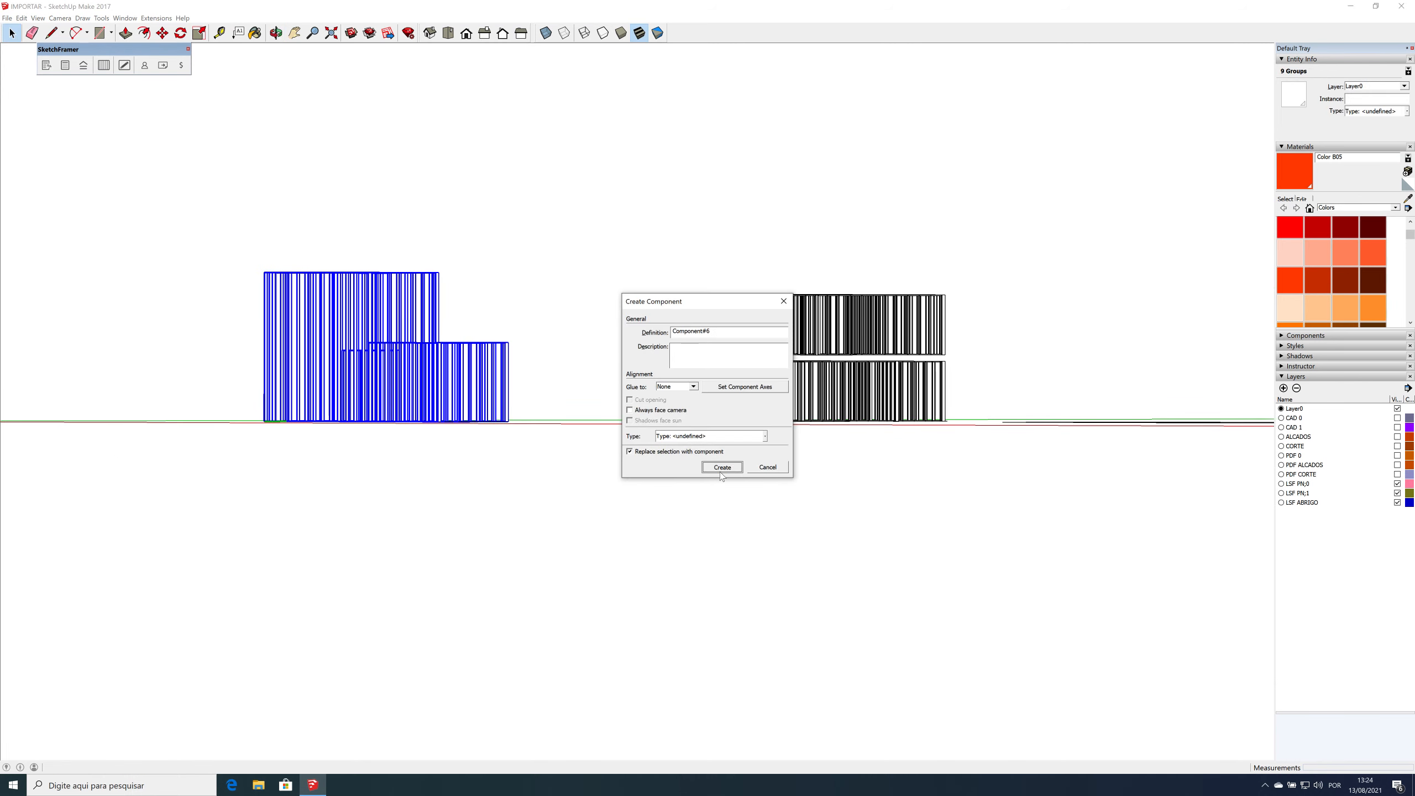
{"action": "left_click", "coordinate": [721, 467]}
{"action": "left_click", "coordinate": [1385, 85]}
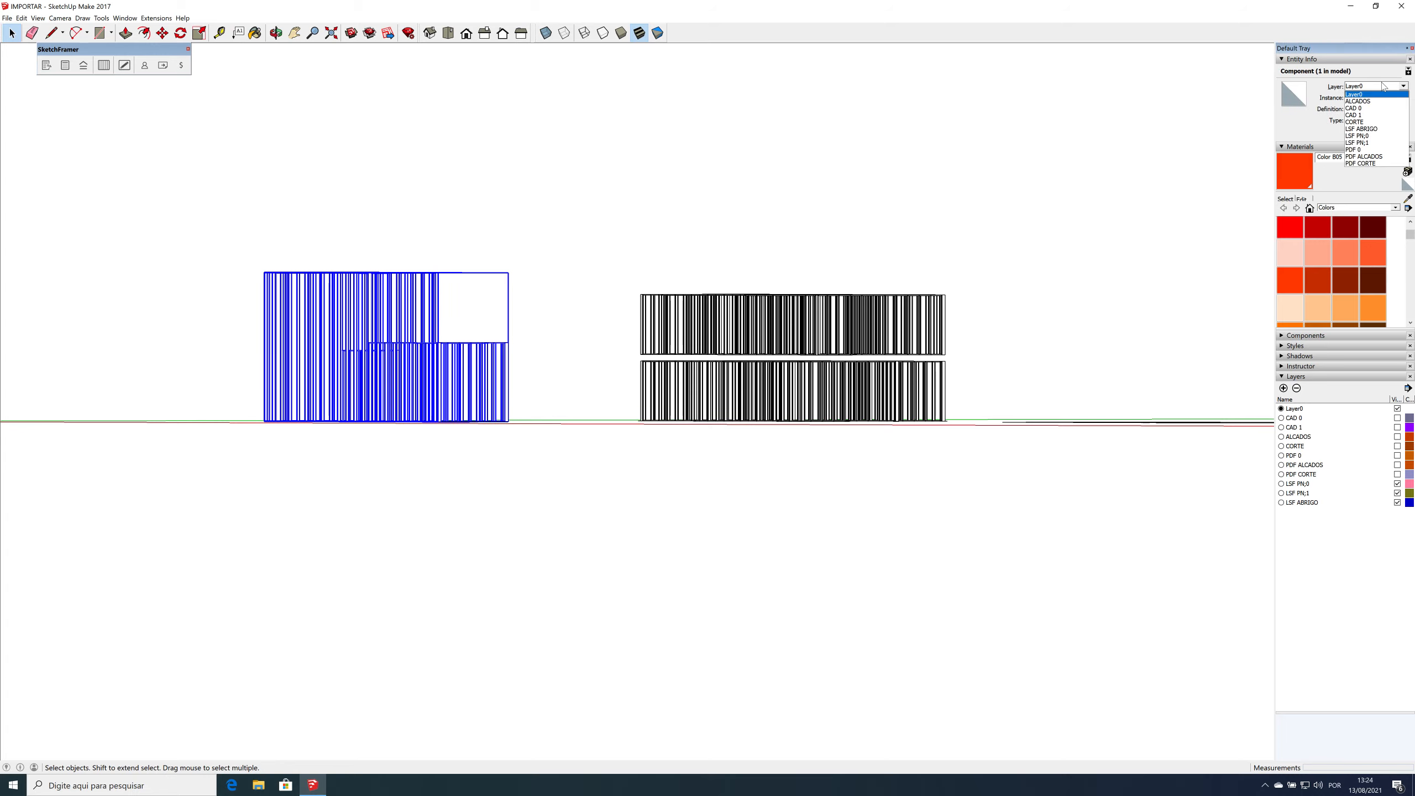
{"action": "left_click", "coordinate": [1372, 128]}
{"action": "left_click", "coordinate": [917, 247]}
Step: Hide the LSF ABRIGO, LSF PN;1 and LSF PN;0 layers, keeping the PDF CORTE layer hidden as well
{"action": "middle_click_drag", "start_coordinate": [884, 277], "coordinate": [1397, 501]}
{"action": "left_click", "coordinate": [1398, 503]}
{"action": "left_click", "coordinate": [1398, 492]}
{"action": "left_click", "coordinate": [1398, 474]}
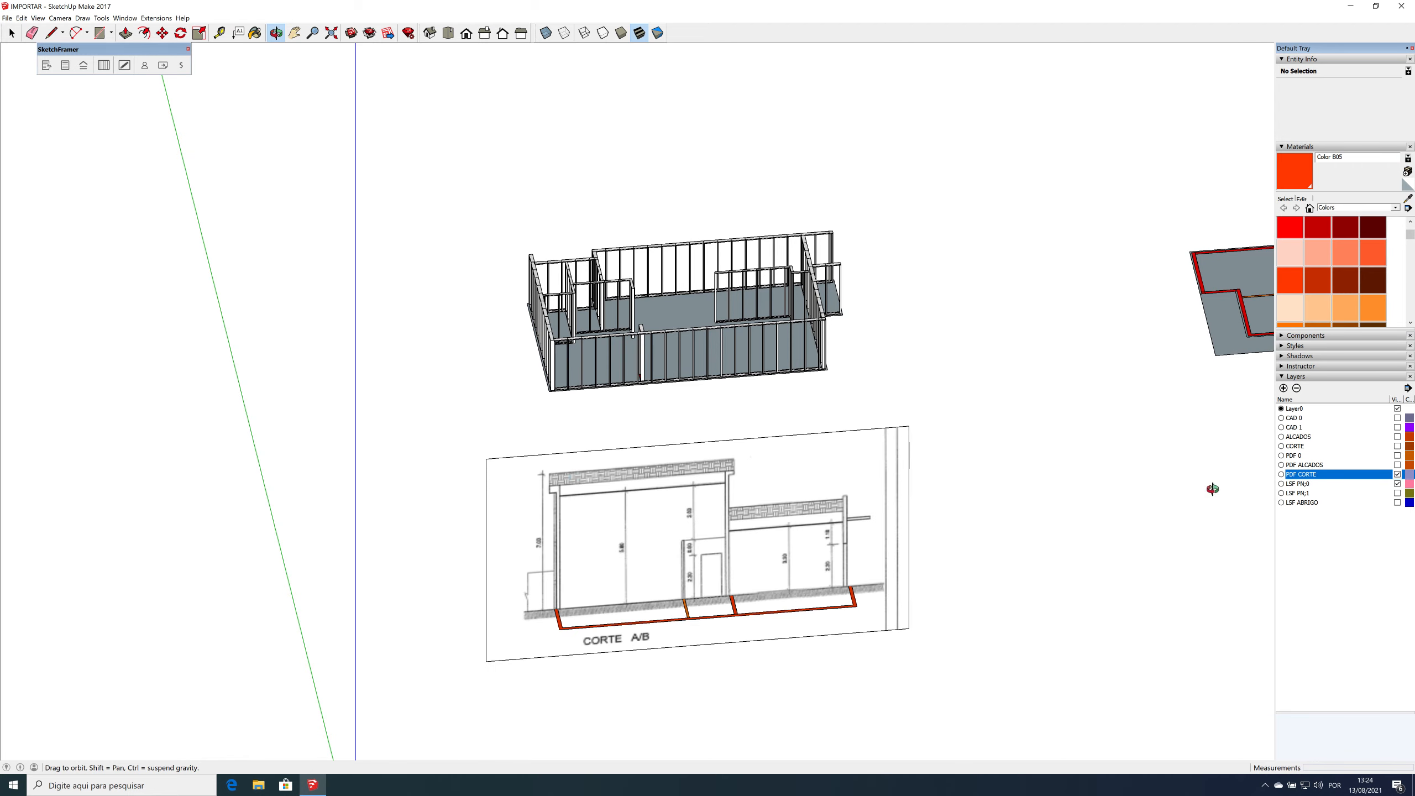
{"action": "left_click", "coordinate": [1398, 484]}
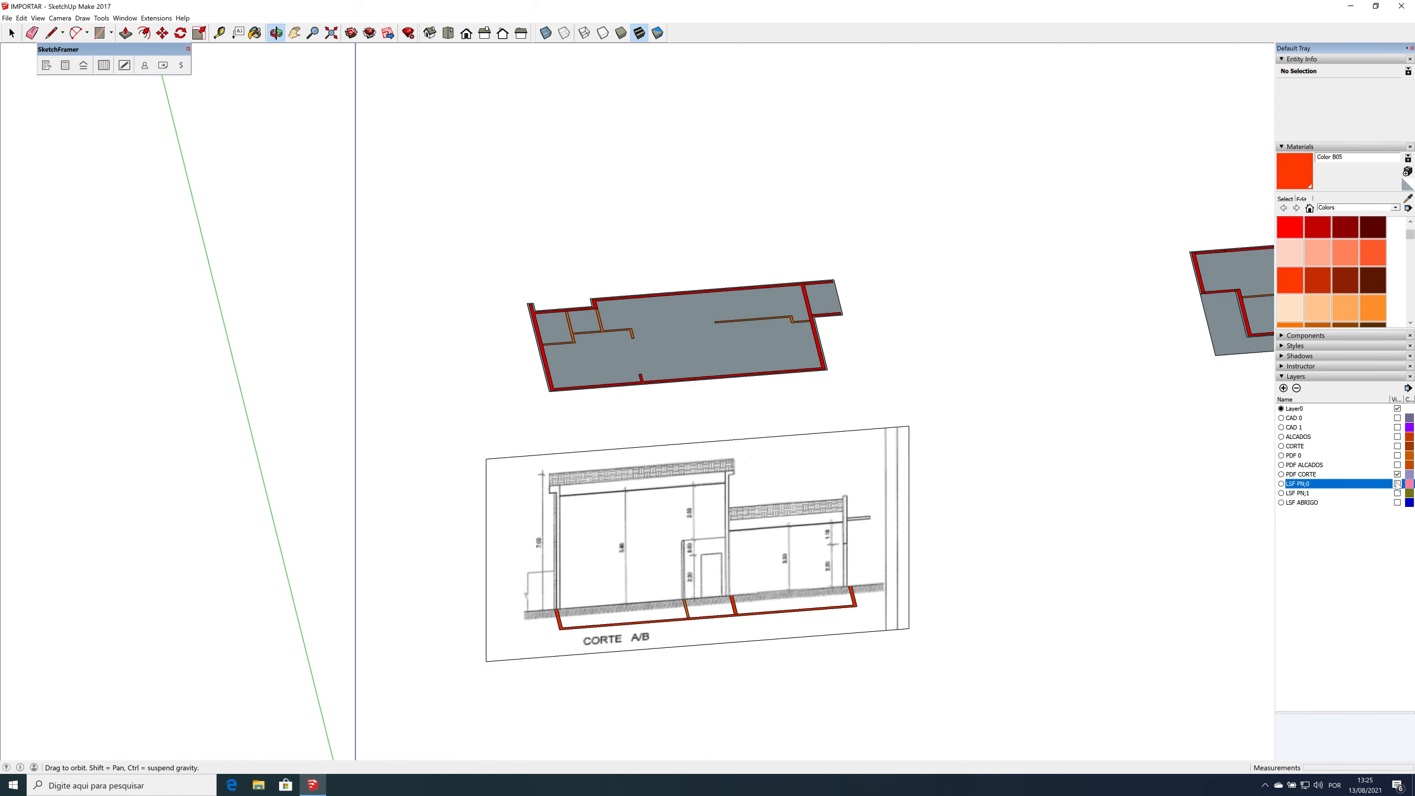
{"action": "left_click", "coordinate": [1398, 474]}
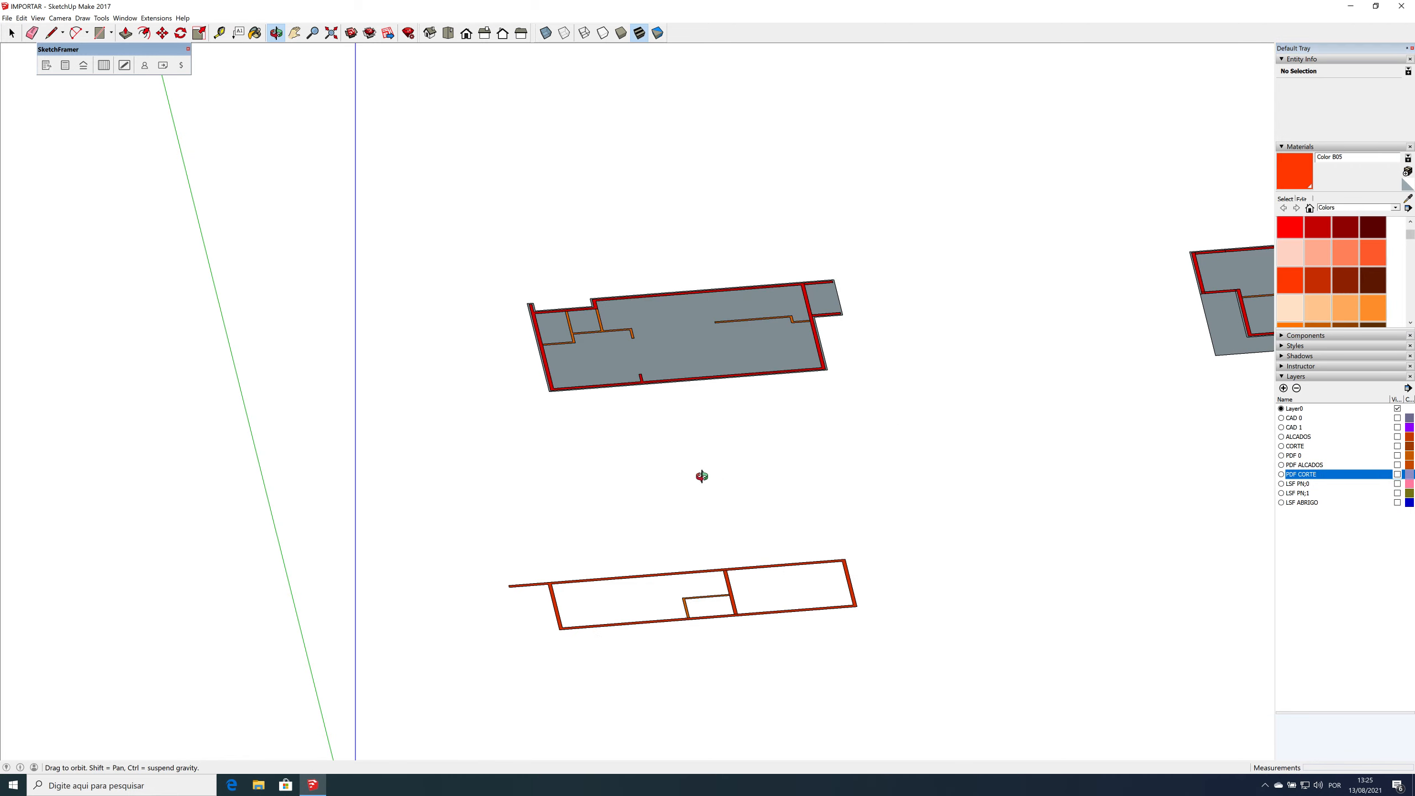
Step: Show the CAD 1 layer and open the upper-floor plan component for editing
{"action": "scroll", "coordinate": [680, 476], "scroll_direction": "down", "scroll_amount": 2}
{"action": "scroll", "coordinate": [679, 477], "scroll_direction": "down", "scroll_amount": 1}
{"action": "scroll", "coordinate": [1159, 344], "scroll_direction": "up", "scroll_amount": 1}
{"action": "scroll", "coordinate": [935, 385], "scroll_direction": "up", "scroll_amount": 2}
{"action": "scroll", "coordinate": [982, 478], "scroll_direction": "up", "scroll_amount": 3}
{"action": "left_click_drag", "start_coordinate": [982, 479], "coordinate": [974, 565]}
{"action": "scroll", "coordinate": [1109, 316], "scroll_direction": "up", "scroll_amount": 2}
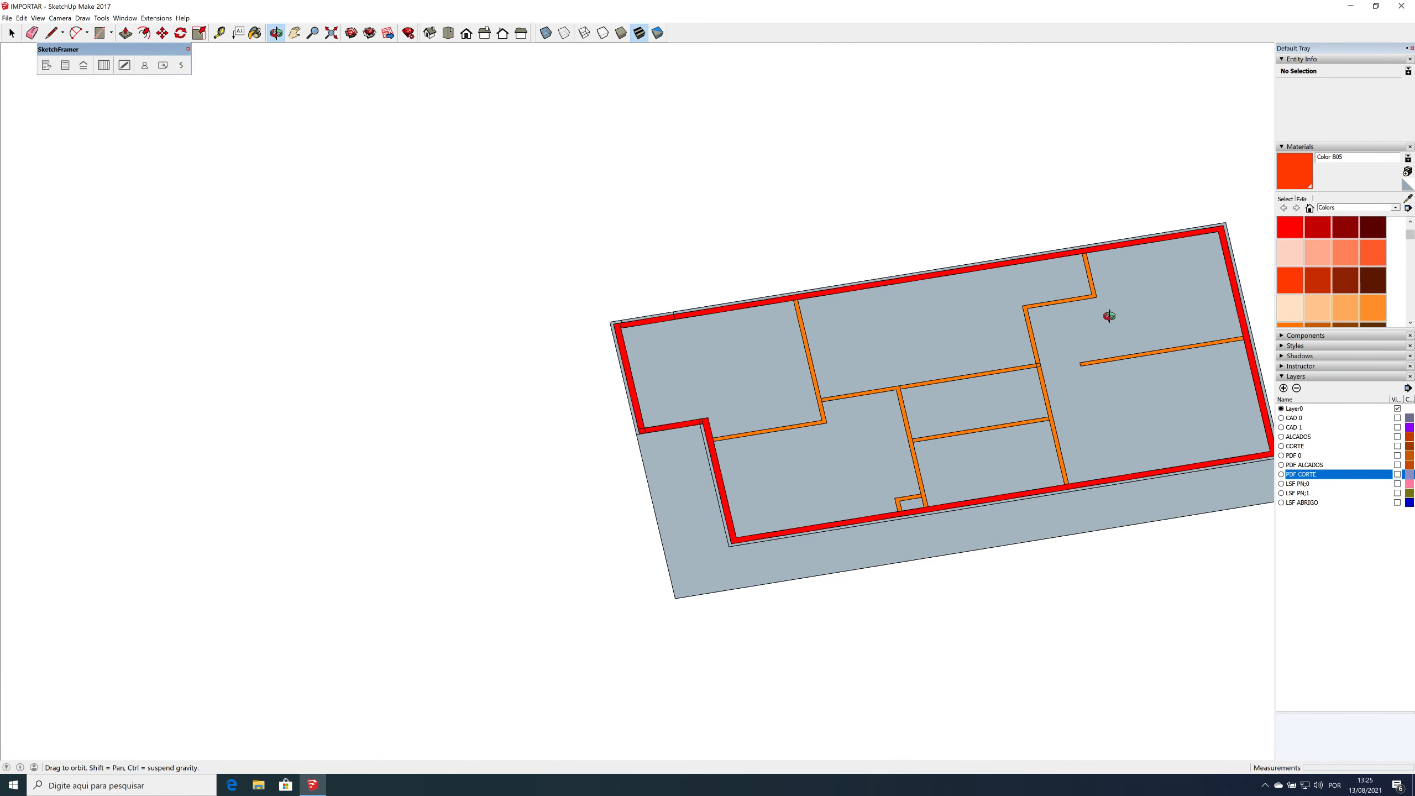
{"action": "left_click", "coordinate": [1398, 427]}
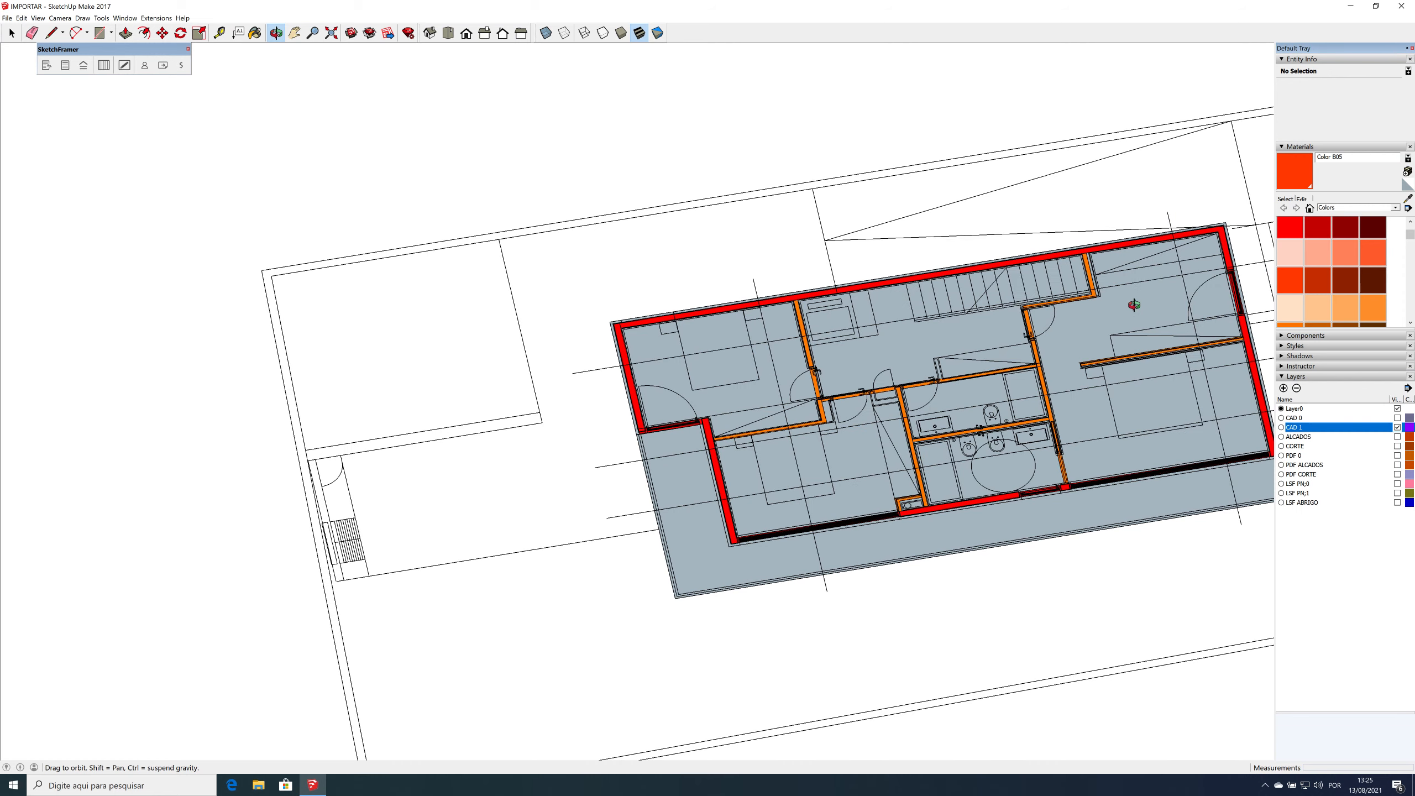
{"action": "scroll", "coordinate": [1134, 304], "scroll_direction": "up", "scroll_amount": 3}
{"action": "key", "text": "space"}
{"action": "left_click", "coordinate": [1094, 314]}
{"action": "right_click", "coordinate": [1095, 315]}
{"action": "left_click", "coordinate": [1114, 345]}
{"action": "left_click", "coordinate": [1081, 309]}
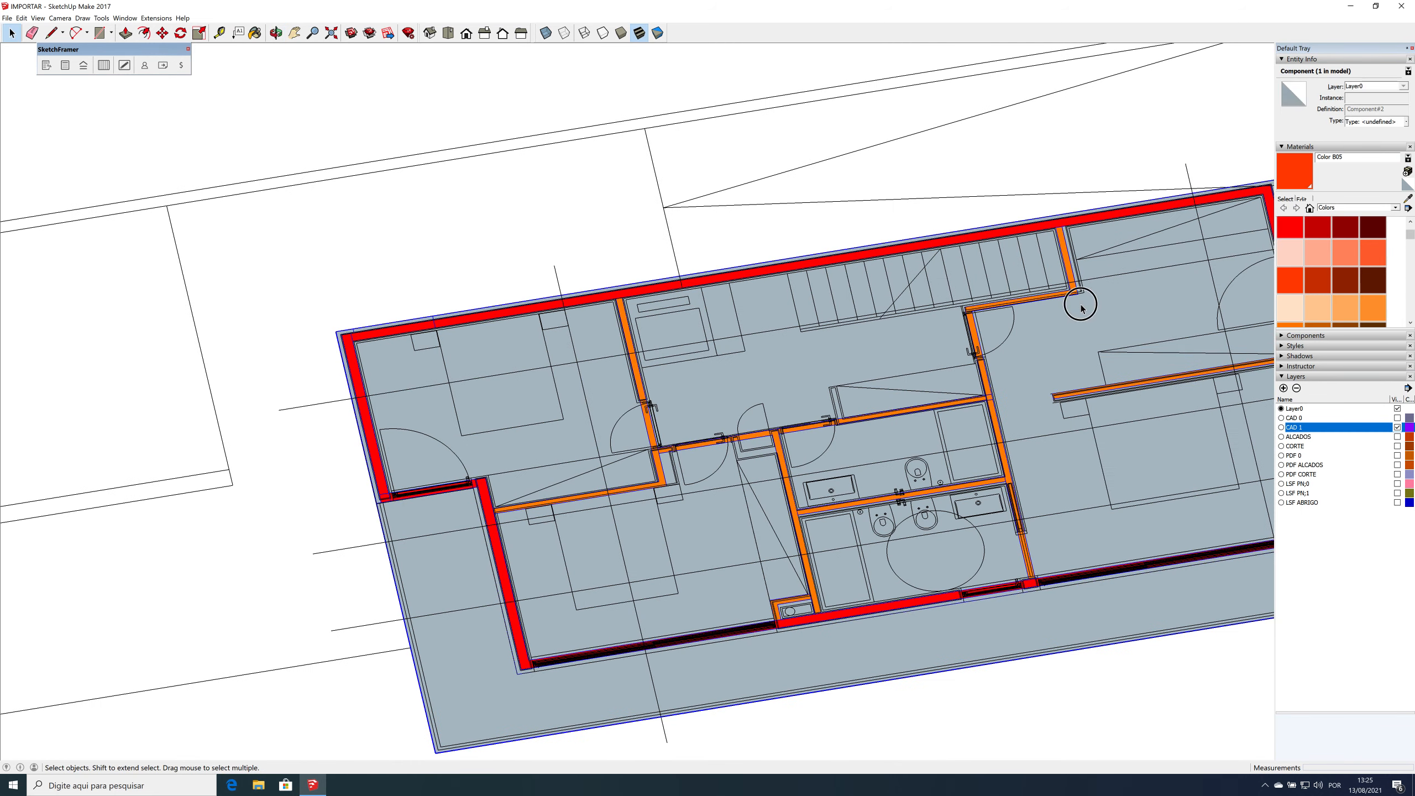
{"action": "double_click", "coordinate": [1081, 309]}
Step: Outline the stair opening against the outer wall with lines, about 4216 mm by 1182 mm, and cross it with two diagonals
{"action": "key", "text": "l"}
{"action": "left_click", "coordinate": [1070, 289]}
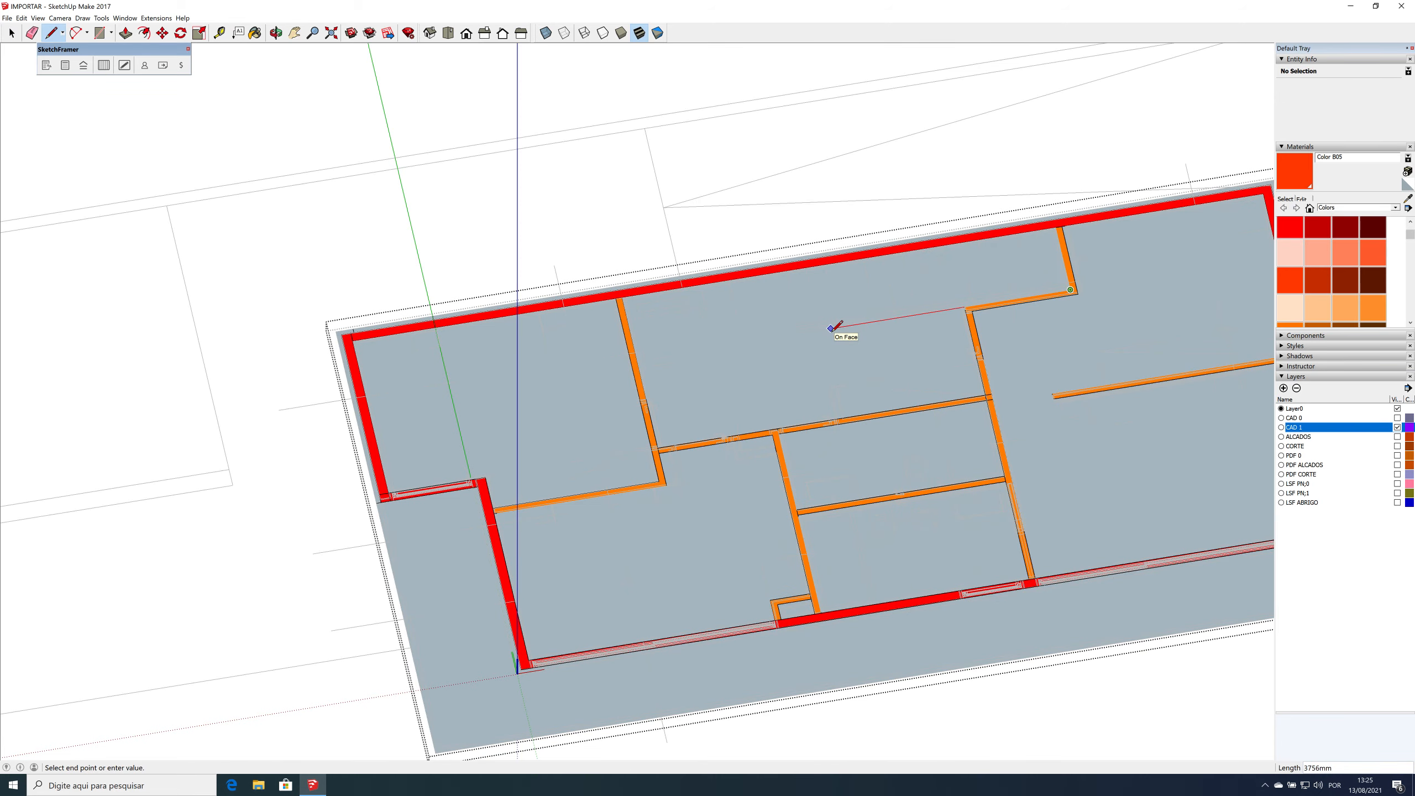
{"action": "middle_click_drag", "start_coordinate": [964, 235], "coordinate": [778, 327]}
{"action": "scroll", "coordinate": [779, 327], "scroll_direction": "up", "scroll_amount": 6}
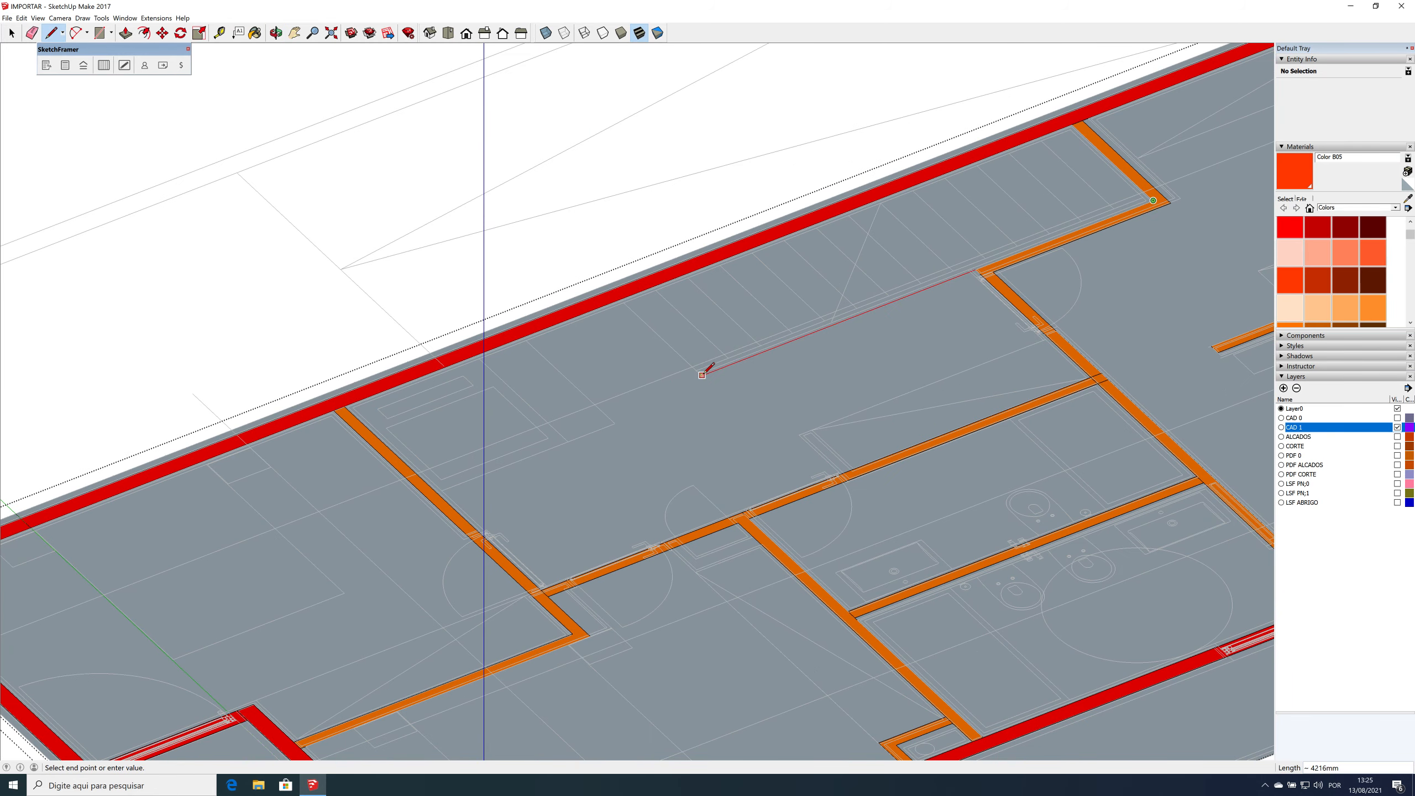
{"action": "left_click", "coordinate": [702, 376]}
{"action": "left_click", "coordinate": [621, 298]}
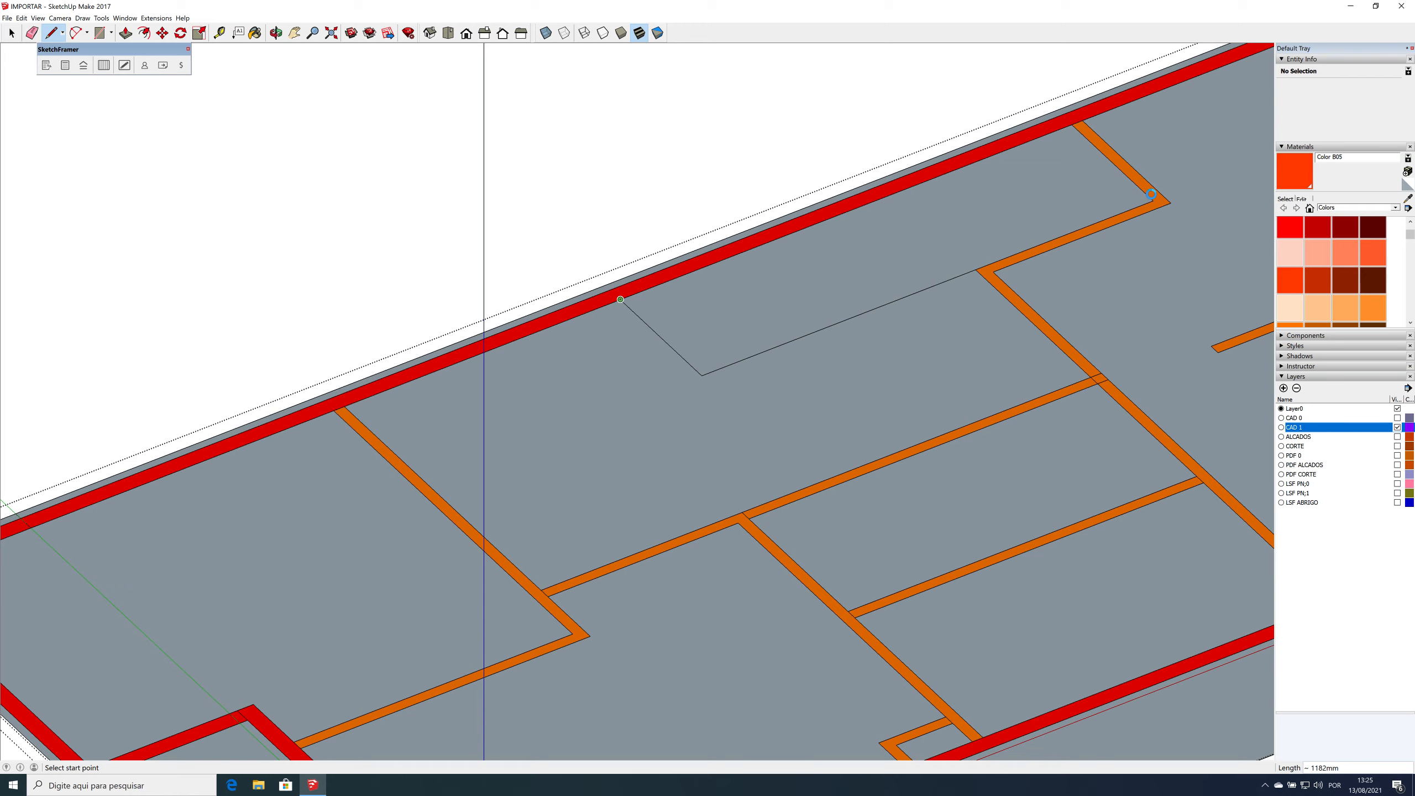
{"action": "left_click", "coordinate": [1154, 201]}
{"action": "left_click", "coordinate": [1072, 124]}
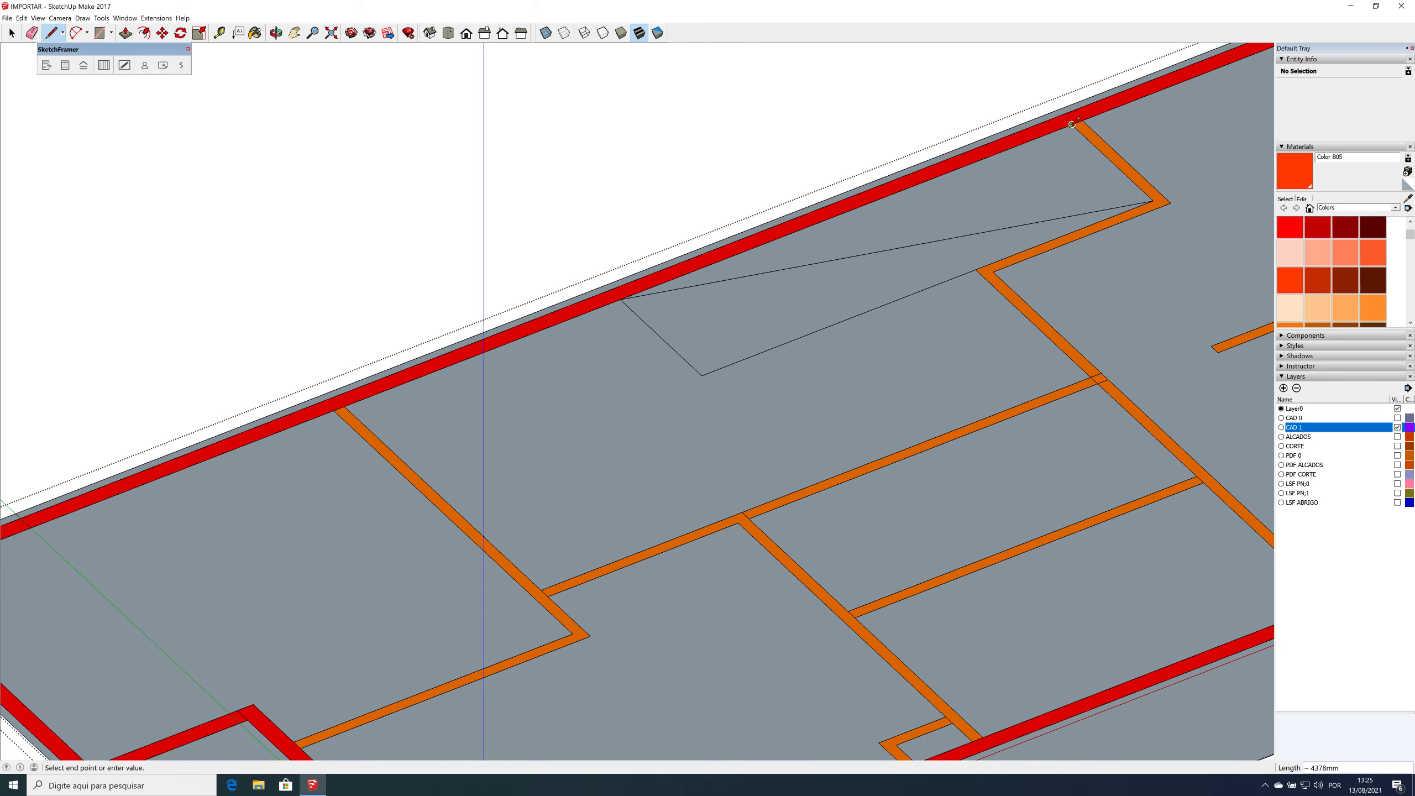
{"action": "left_click", "coordinate": [703, 375]}
Step: Leave the upper-floor plan component and hide the CAD 1 layer
{"action": "scroll", "coordinate": [709, 363], "scroll_direction": "down", "scroll_amount": 5}
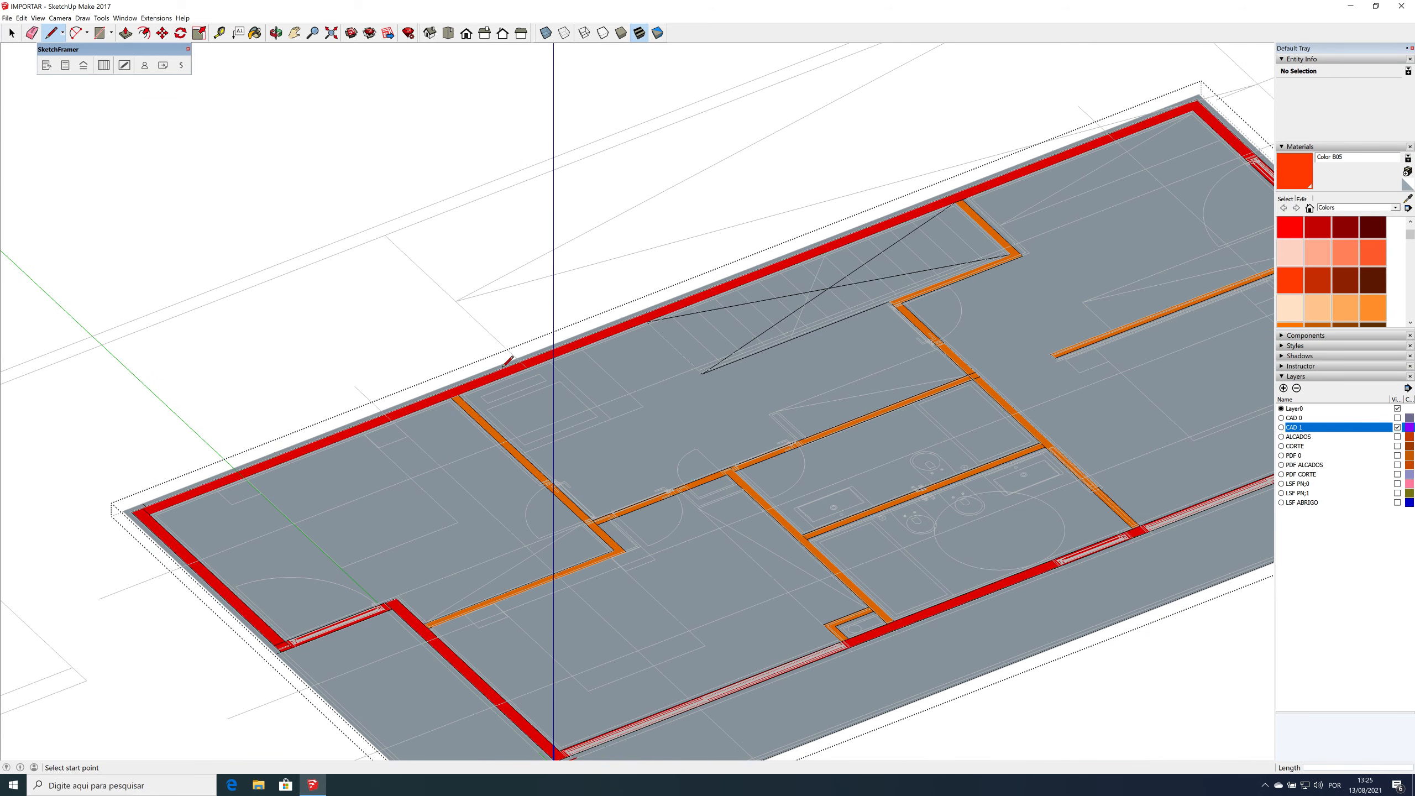
{"action": "scroll", "coordinate": [537, 429], "scroll_direction": "down", "scroll_amount": 3}
{"action": "scroll", "coordinate": [537, 429], "scroll_direction": "down", "scroll_amount": 4}
{"action": "key", "text": "space"}
{"action": "scroll", "coordinate": [539, 431], "scroll_direction": "down", "scroll_amount": 3}
{"action": "left_click", "coordinate": [1398, 427]}
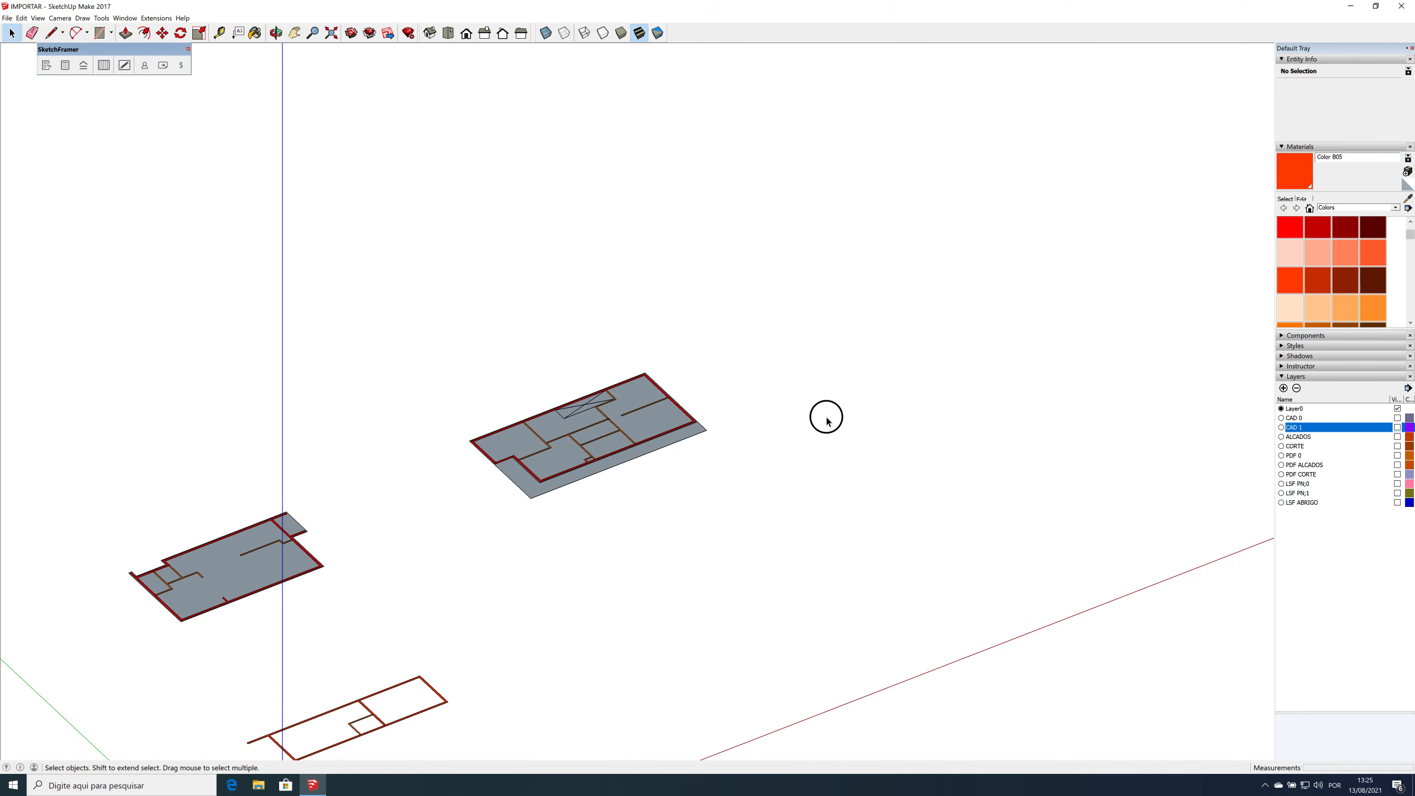
Step: Set up a SketchFramer floor with profile type 250x2.50 and 600 mm steel frame space, and start drawing it on the upper-floor plan
{"action": "key", "text": "o"}
{"action": "middle_click_drag", "start_coordinate": [701, 463], "coordinate": [552, 427]}
{"action": "scroll", "coordinate": [651, 395], "scroll_direction": "up", "scroll_amount": 6}
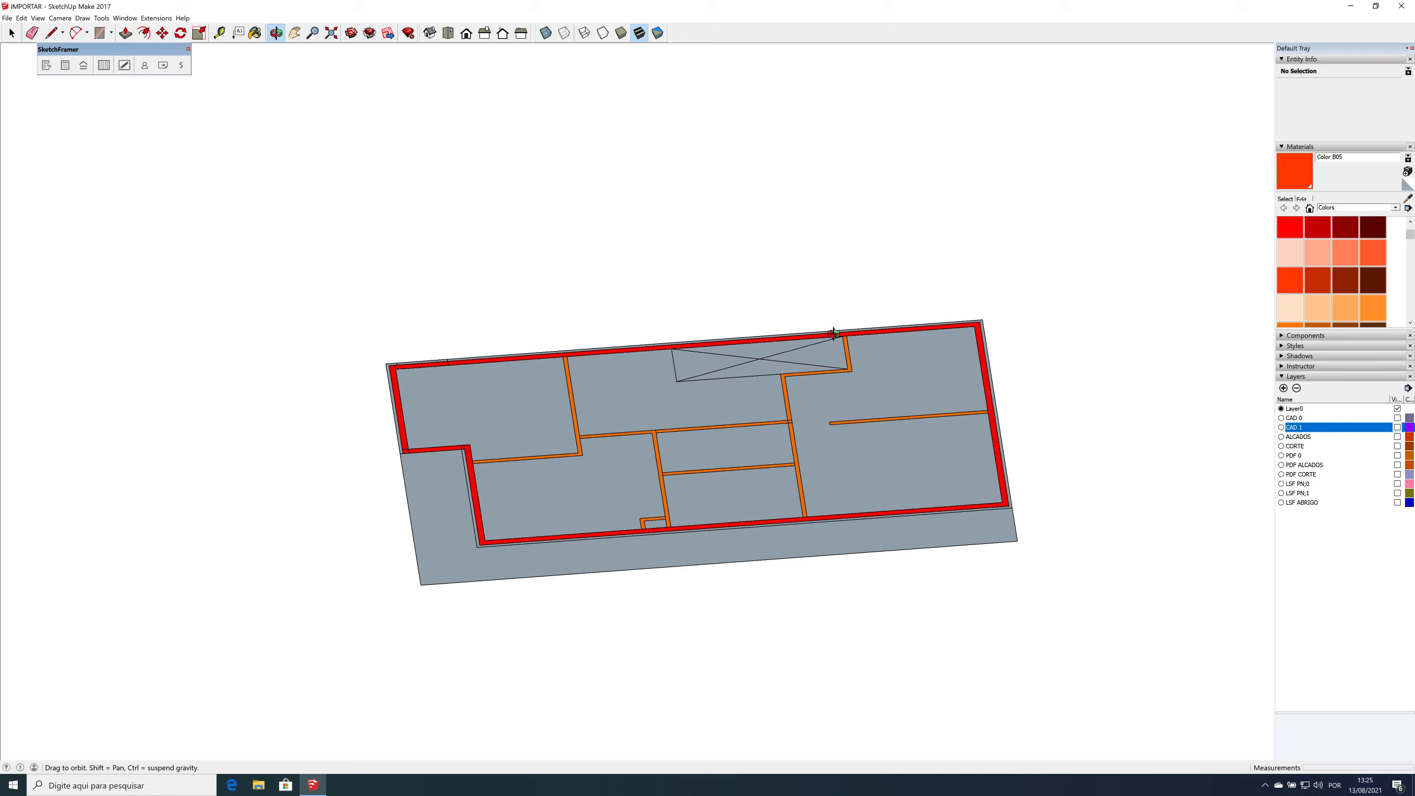
{"action": "left_click_drag", "start_coordinate": [818, 398], "coordinate": [998, 338]}
{"action": "key", "text": "space"}
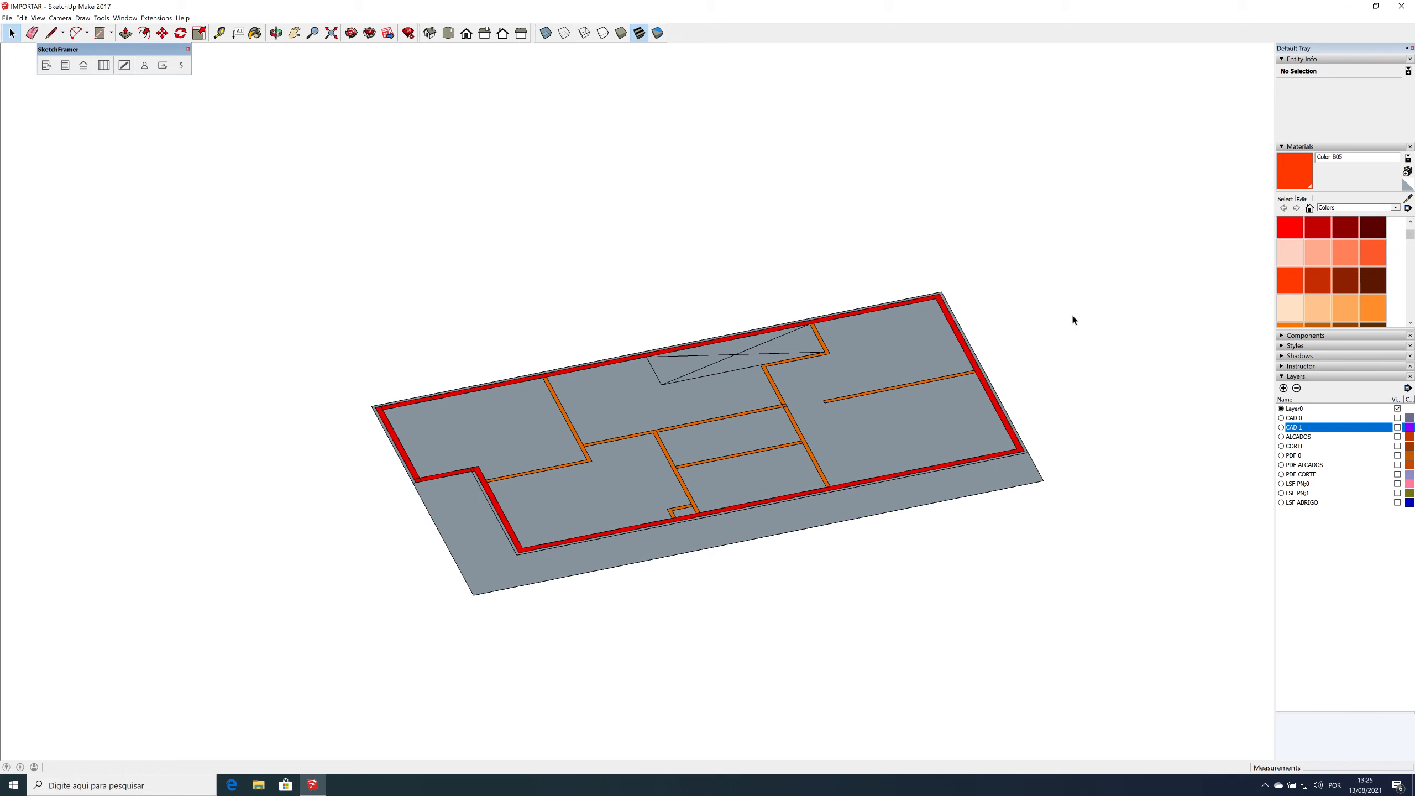
{"action": "left_click", "coordinate": [105, 66]}
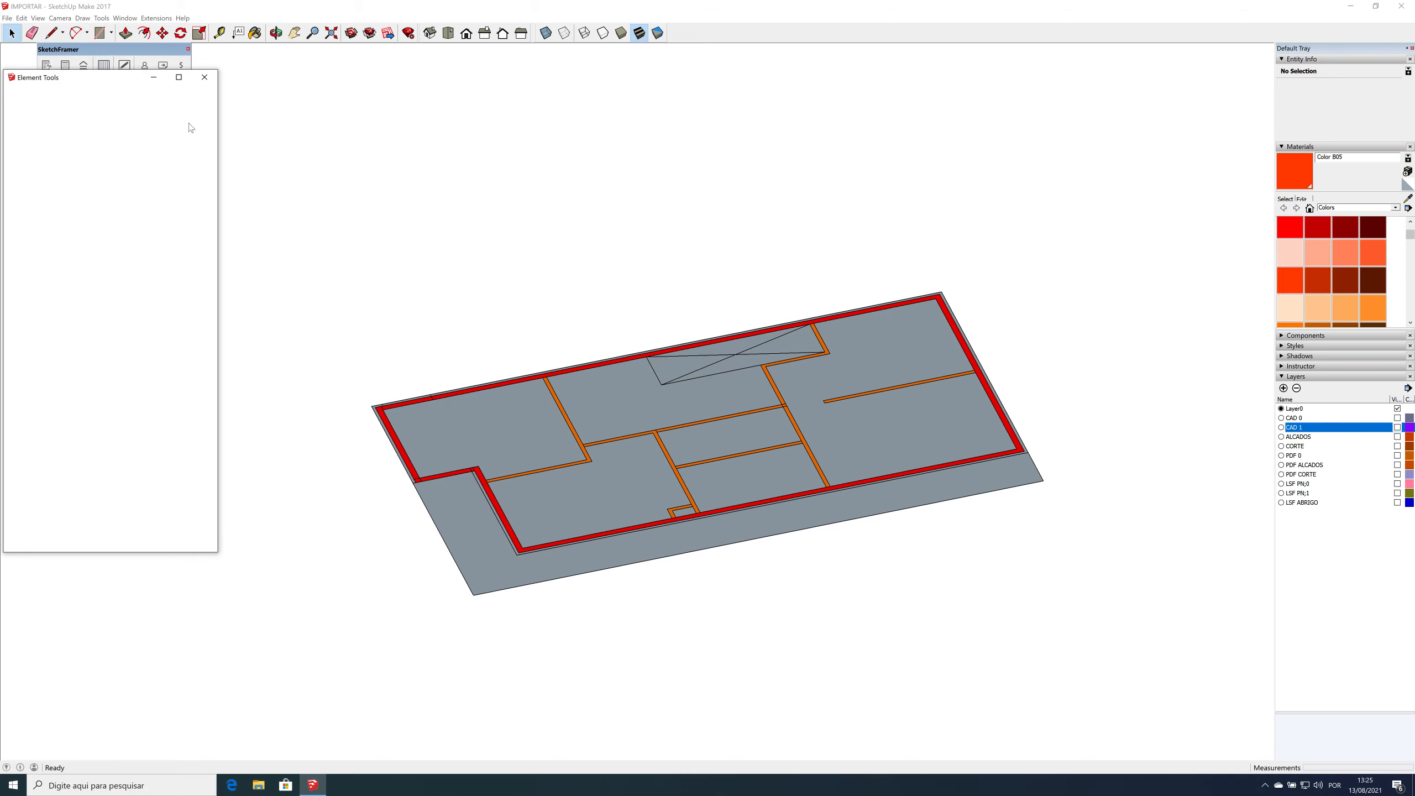
{"action": "left_click", "coordinate": [115, 135]}
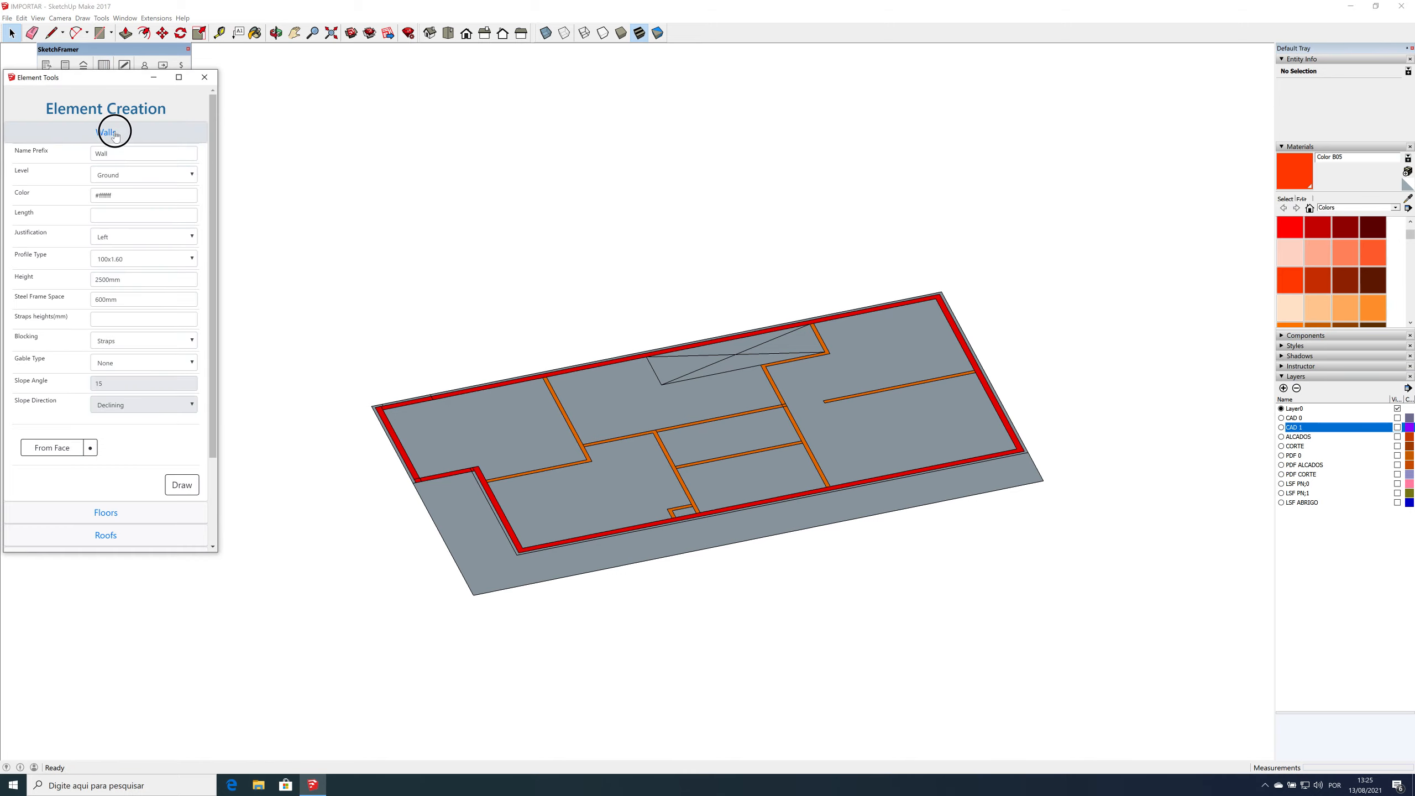
{"action": "left_click", "coordinate": [114, 157]}
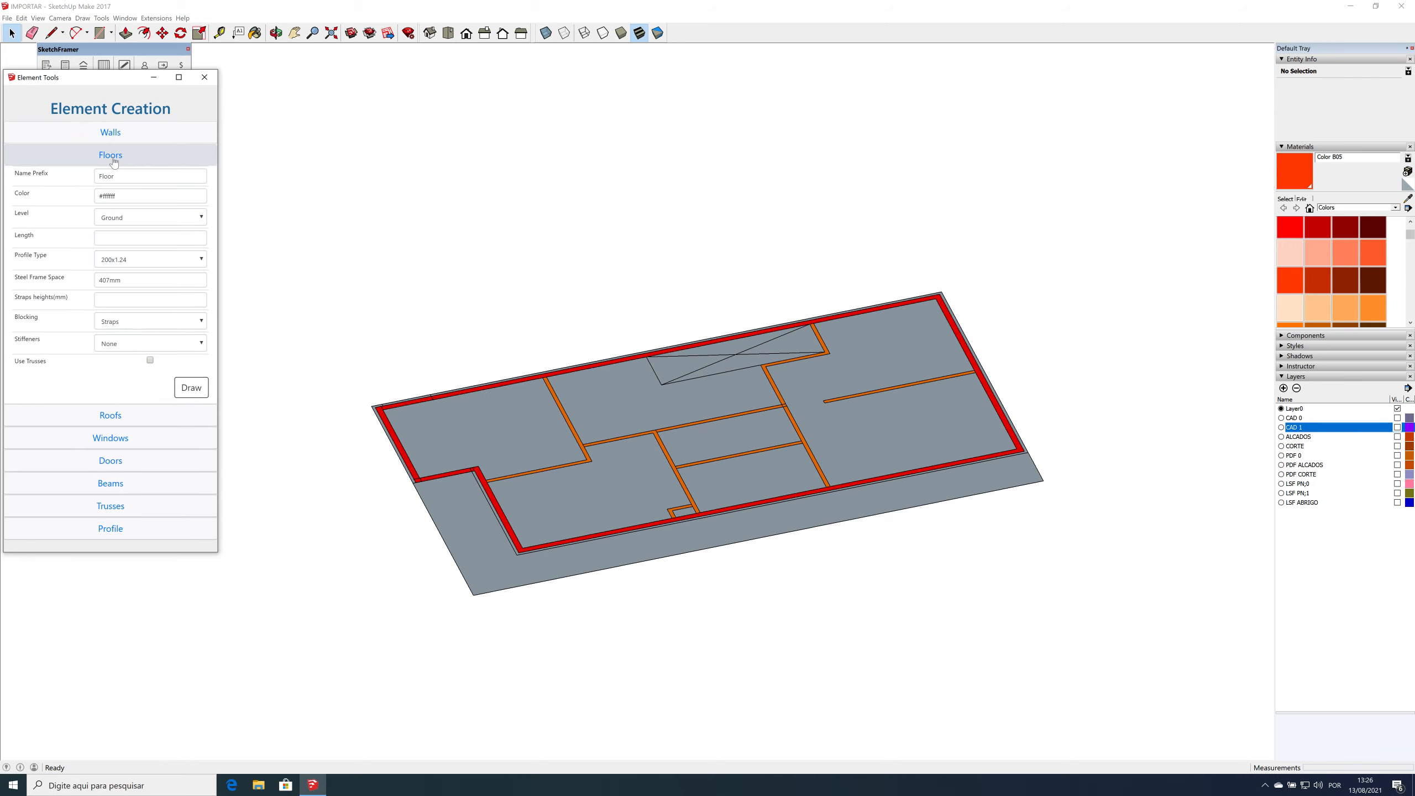
{"action": "left_click", "coordinate": [173, 223]}
{"action": "left_click", "coordinate": [174, 240]}
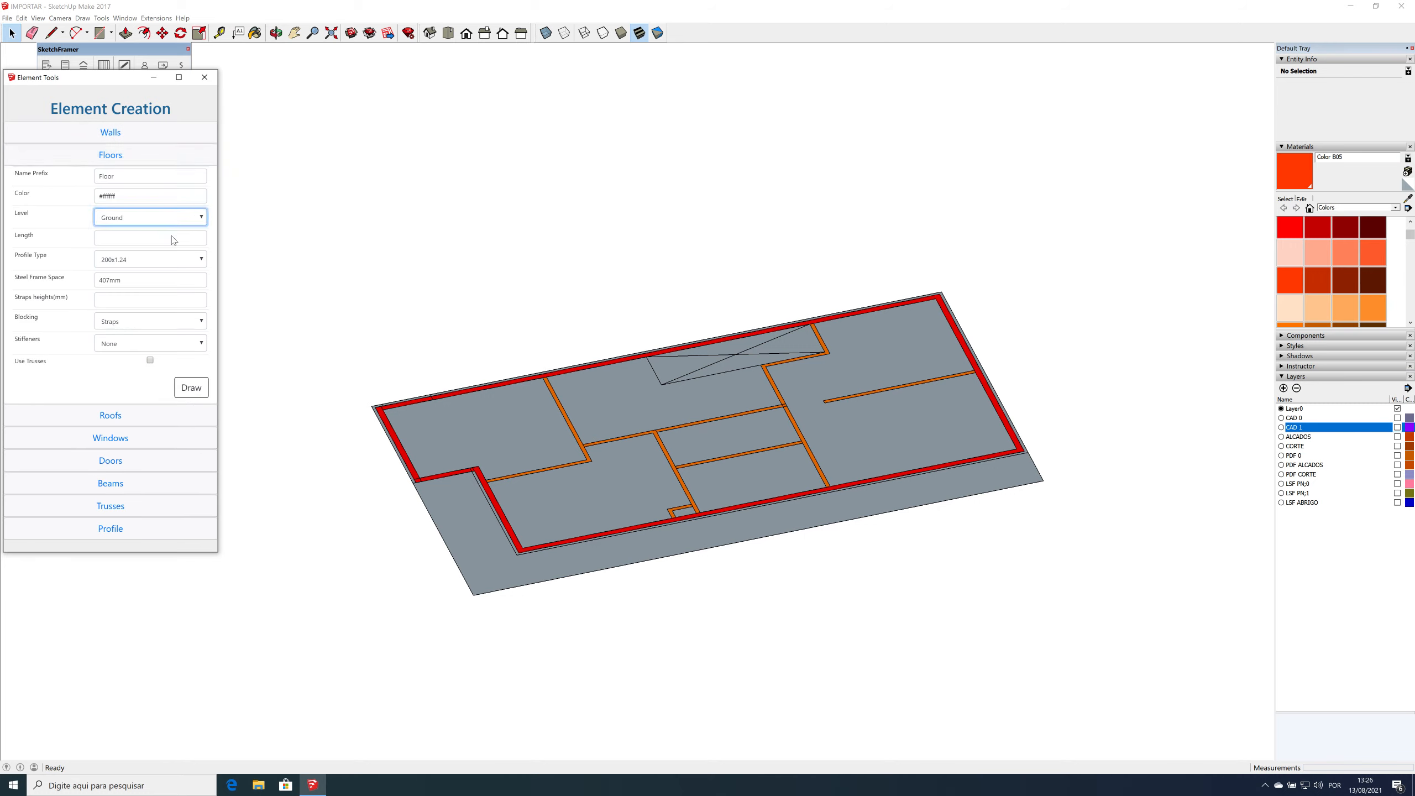
{"action": "left_click", "coordinate": [169, 261]}
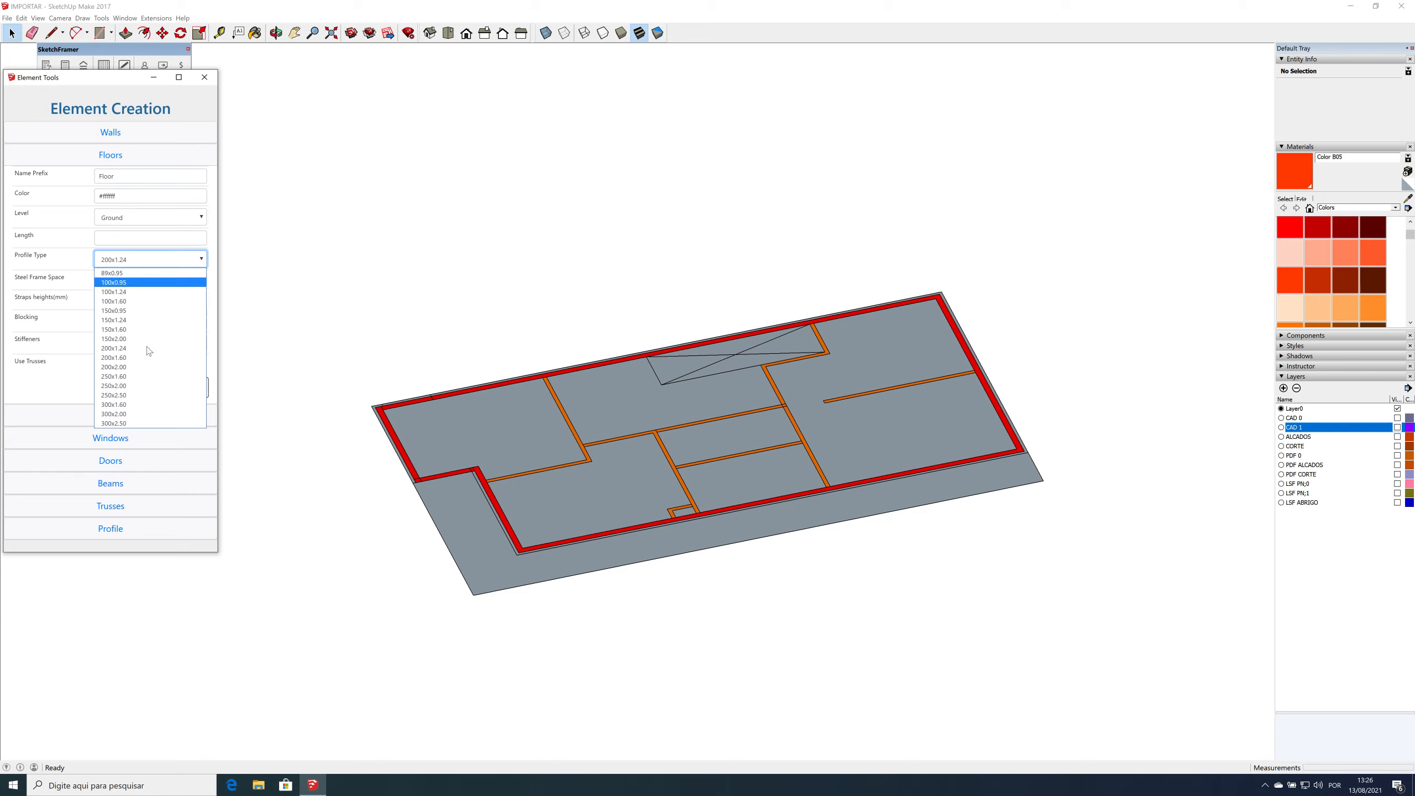
{"action": "left_click", "coordinate": [128, 395]}
{"action": "left_click", "coordinate": [103, 276]}
{"action": "type", "text": "600"}
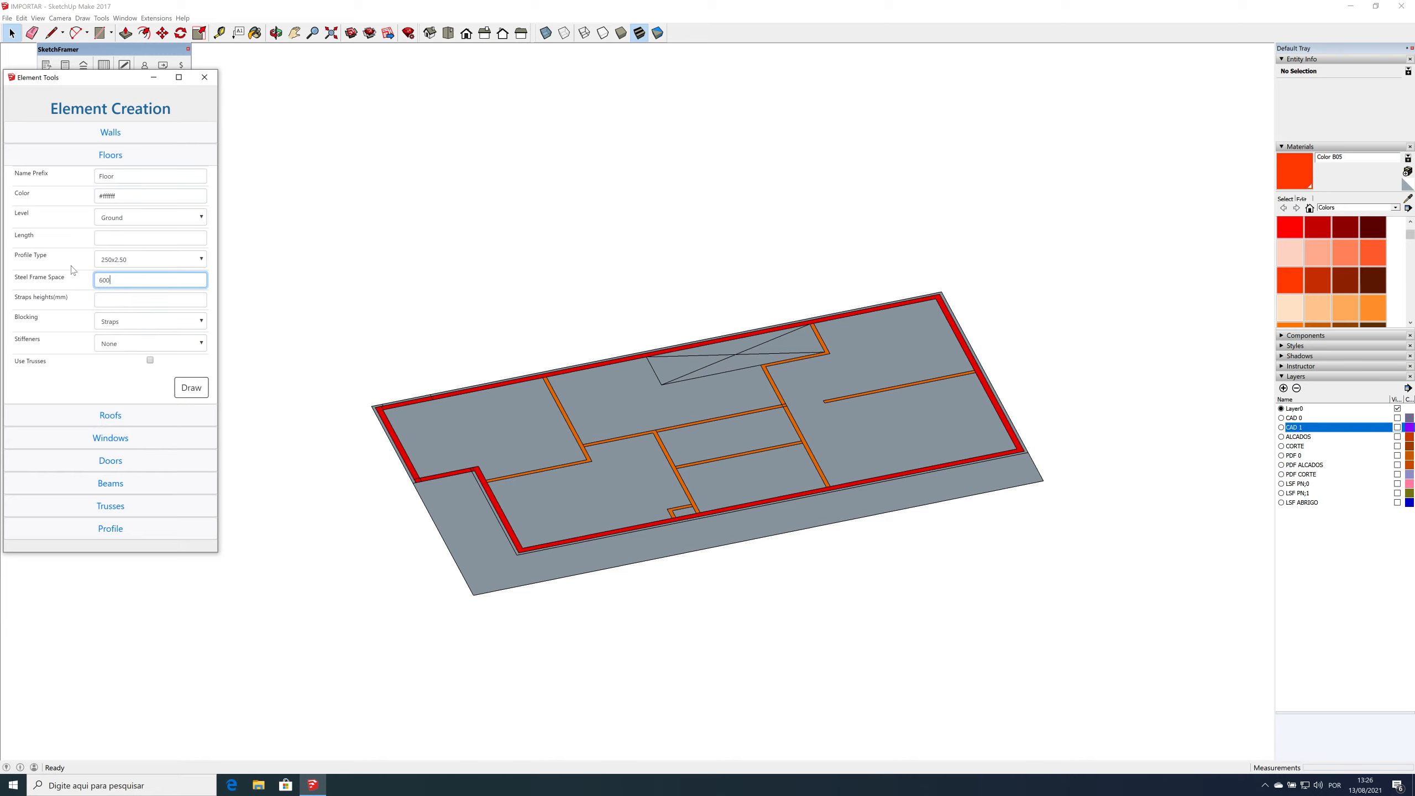
{"action": "left_click", "coordinate": [180, 380]}
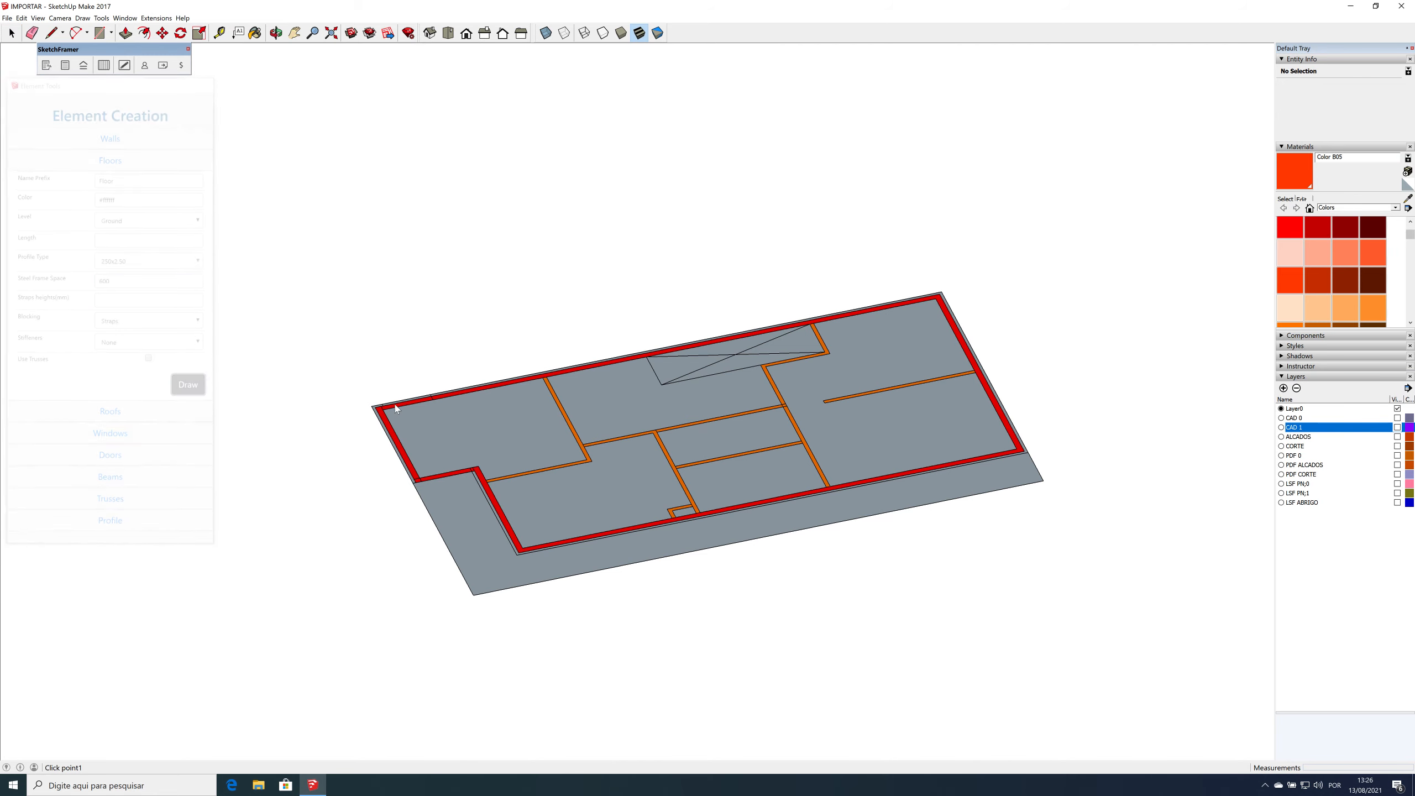
{"action": "scroll", "coordinate": [418, 412], "scroll_direction": "up", "scroll_amount": 1}
{"action": "scroll", "coordinate": [418, 411], "scroll_direction": "up", "scroll_amount": 1}
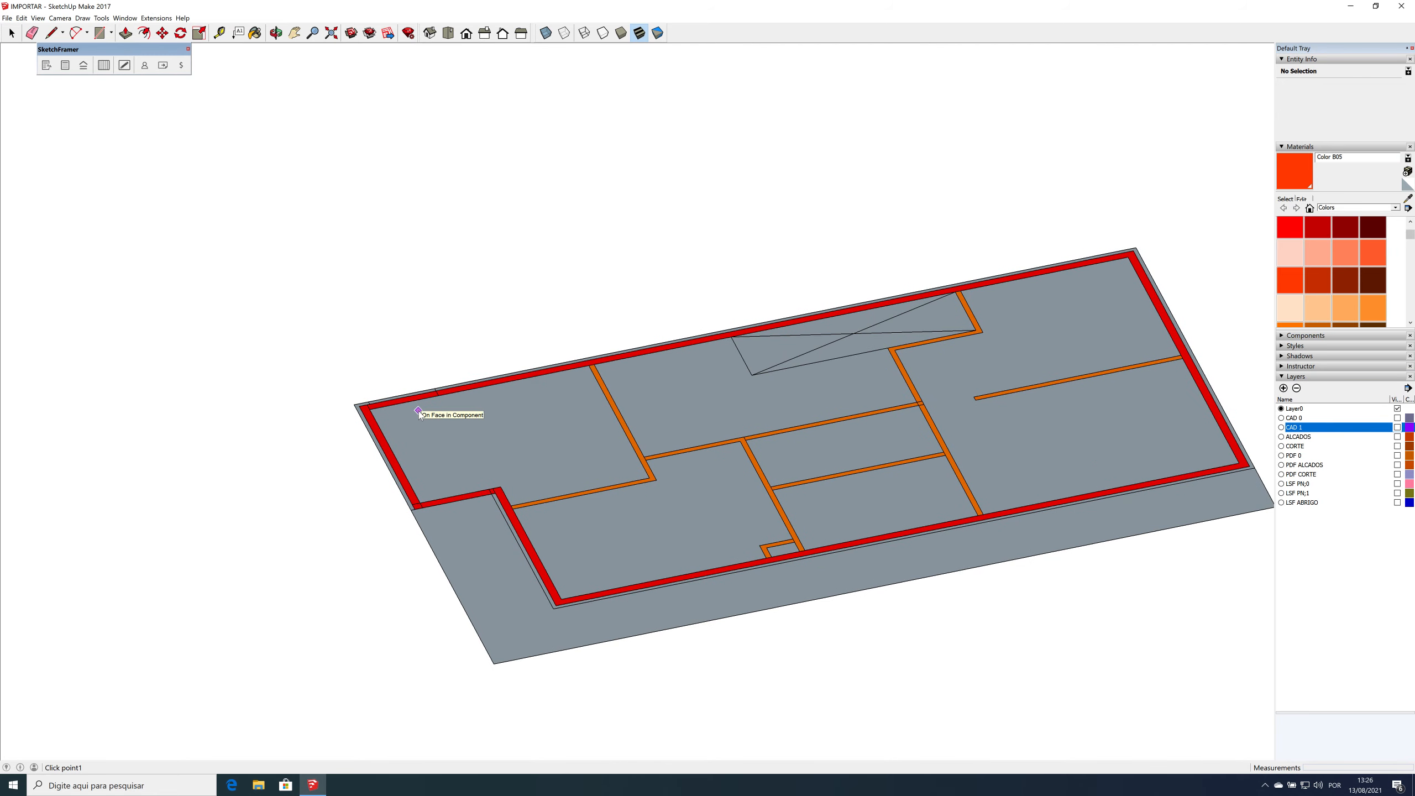
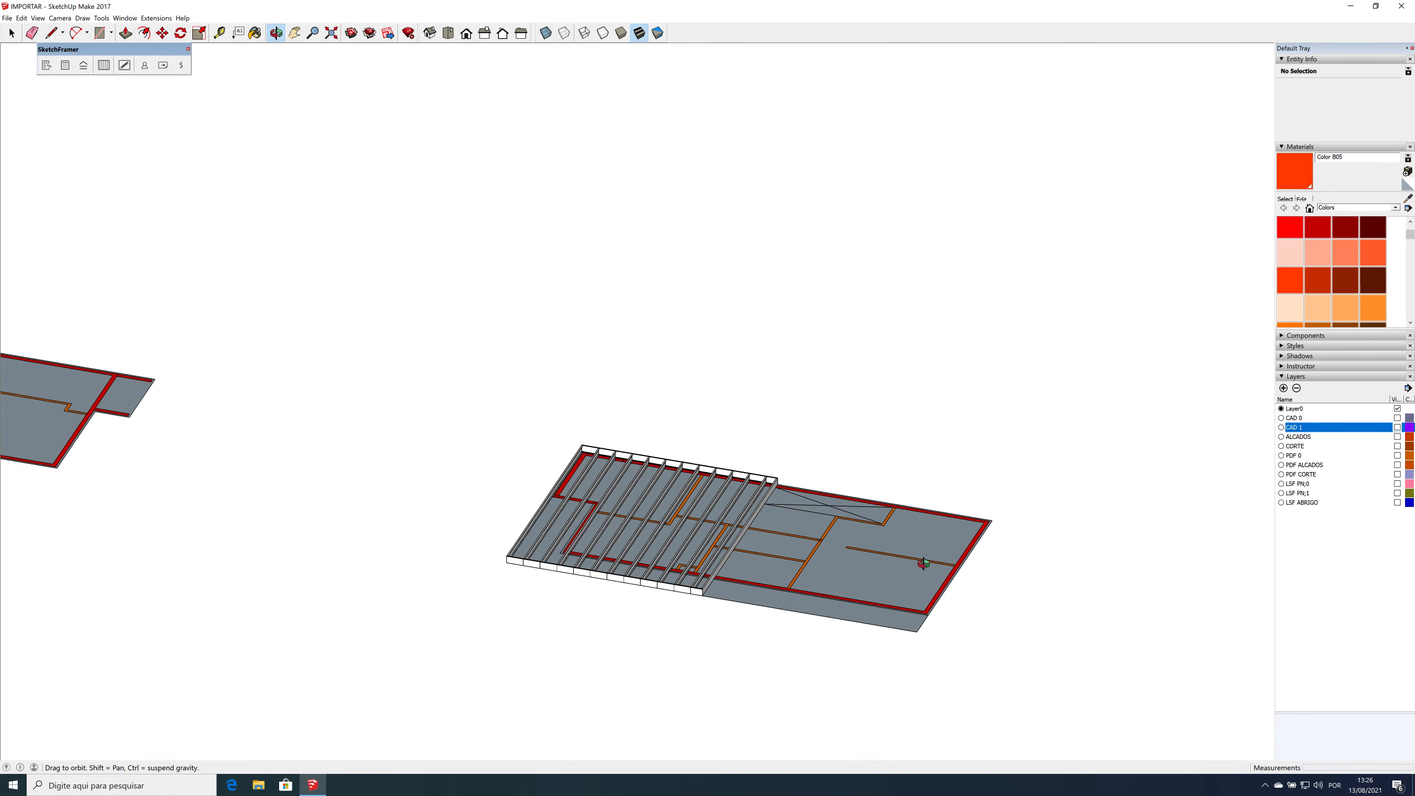
Step: Copy the joist floor group about 7728 mm along the upper-floor plan to the far end wall
{"action": "scroll", "coordinate": [846, 556], "scroll_direction": "up", "scroll_amount": 5}
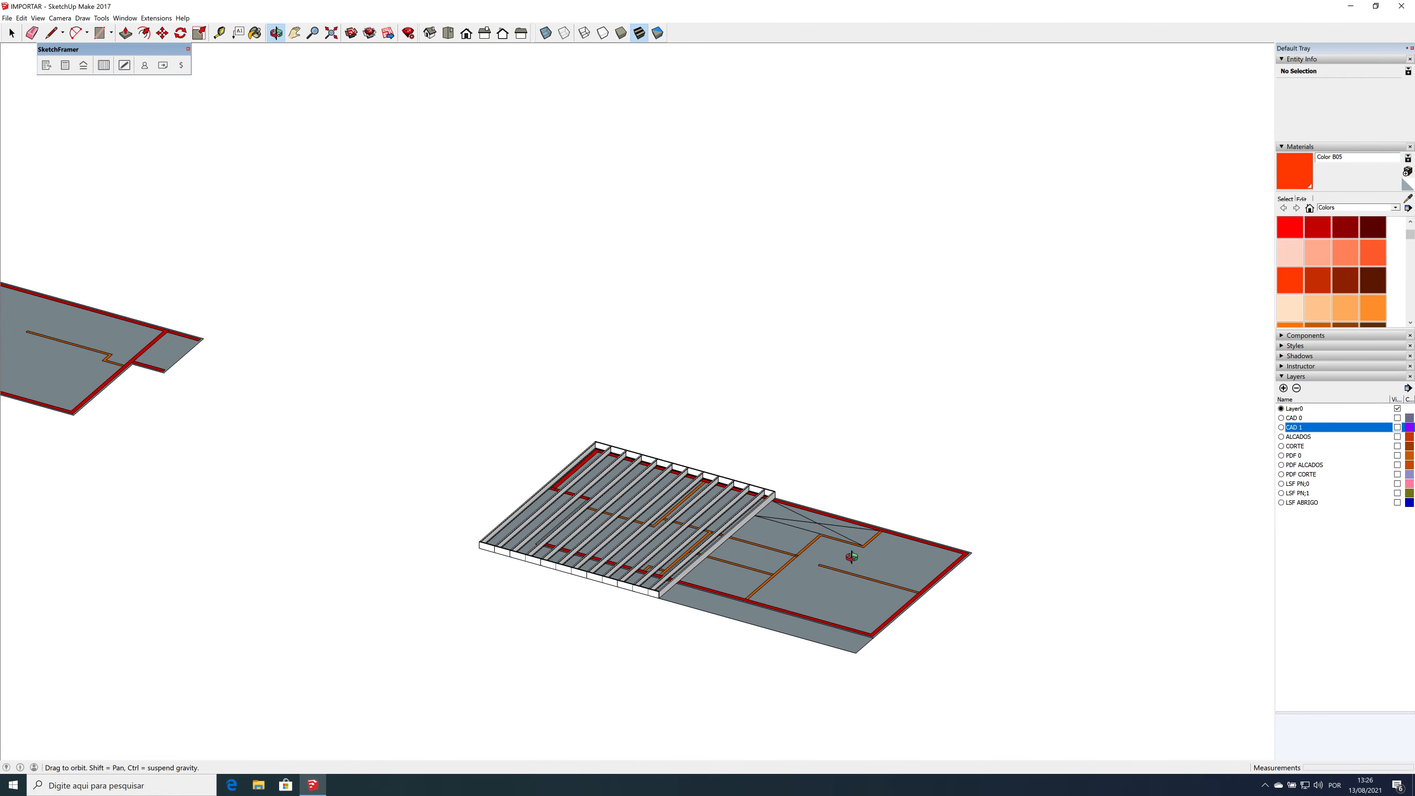
{"action": "left_click_drag", "start_coordinate": [718, 574], "coordinate": [647, 426]}
{"action": "key", "text": "space"}
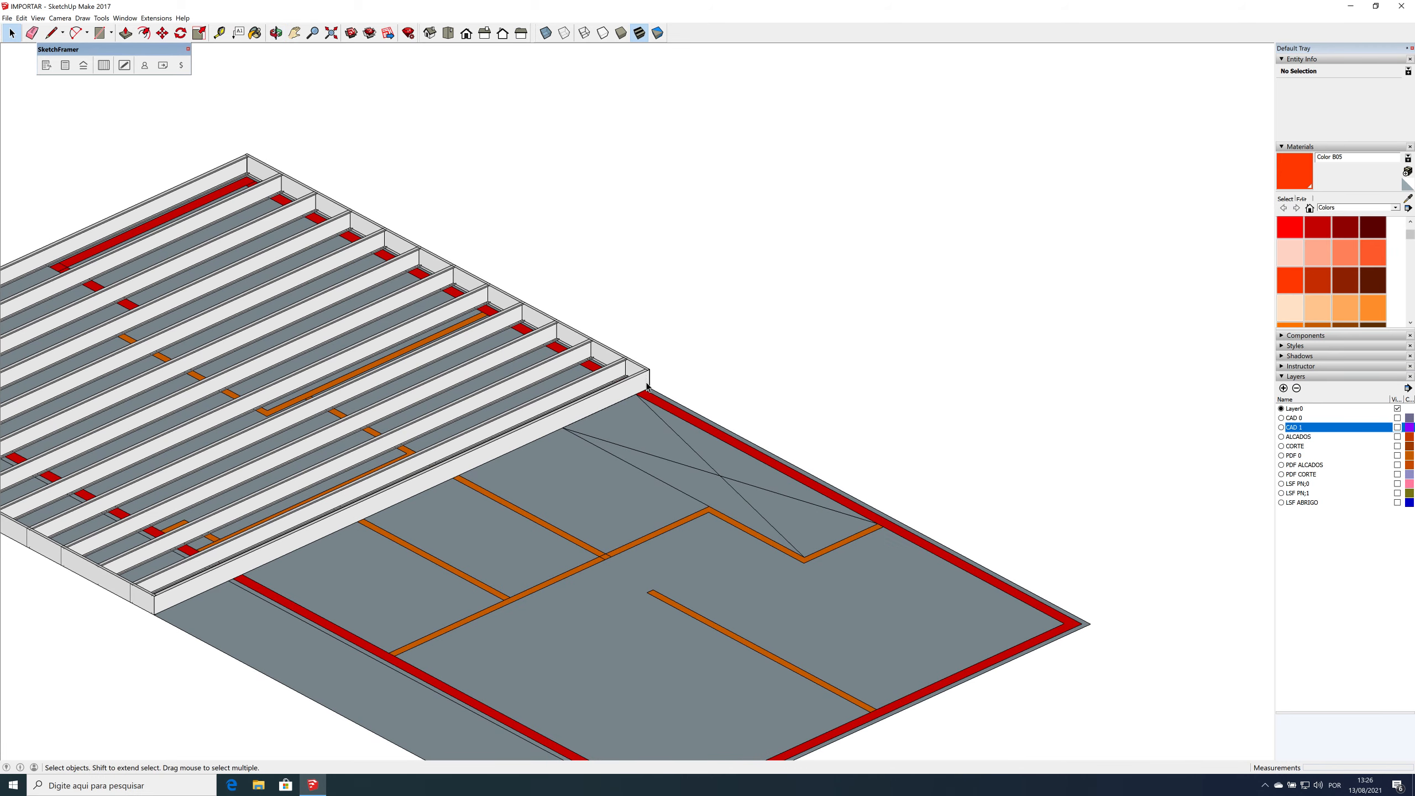
{"action": "left_click", "coordinate": [646, 386]}
{"action": "key", "text": "m"}
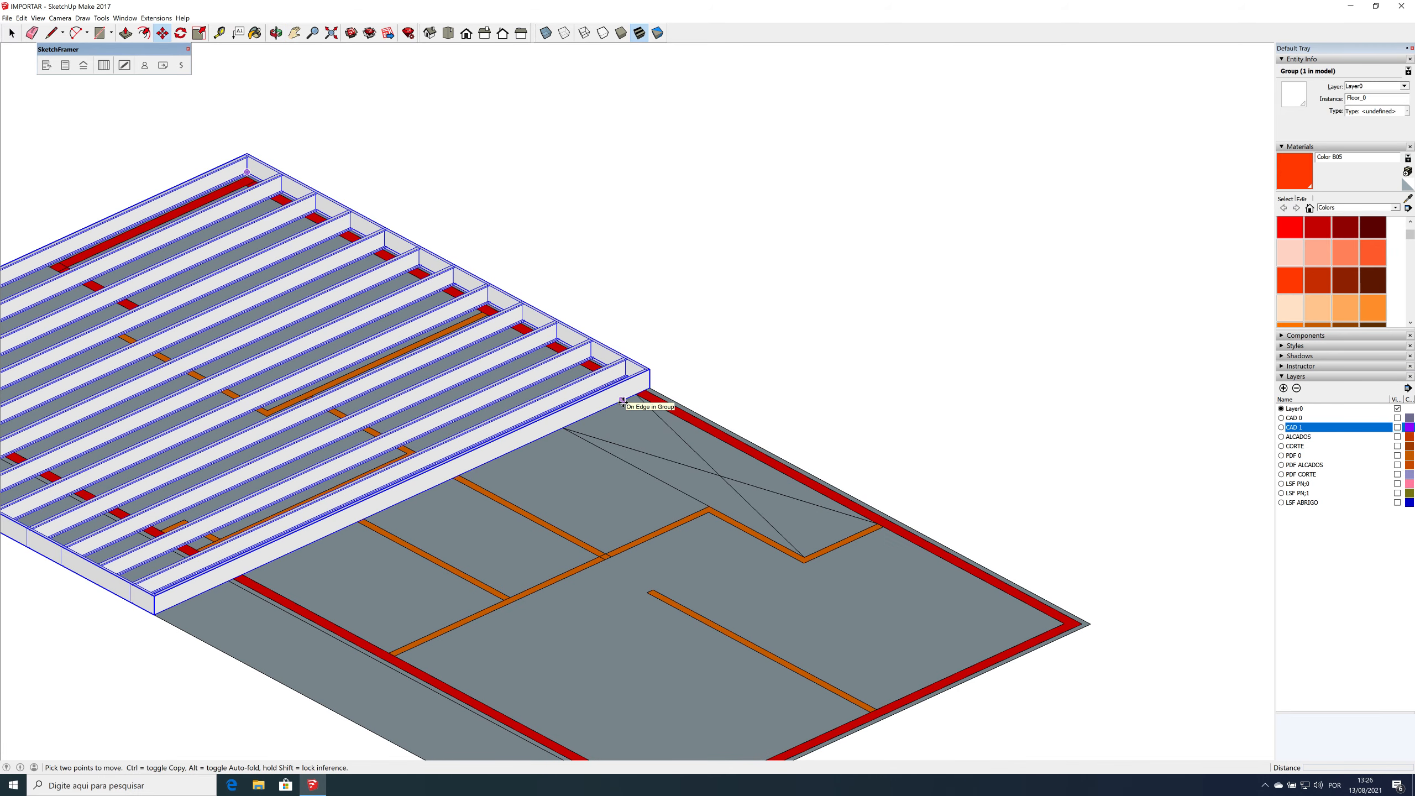
{"action": "left_click", "coordinate": [623, 400]}
{"action": "key", "text": "ctrl"}
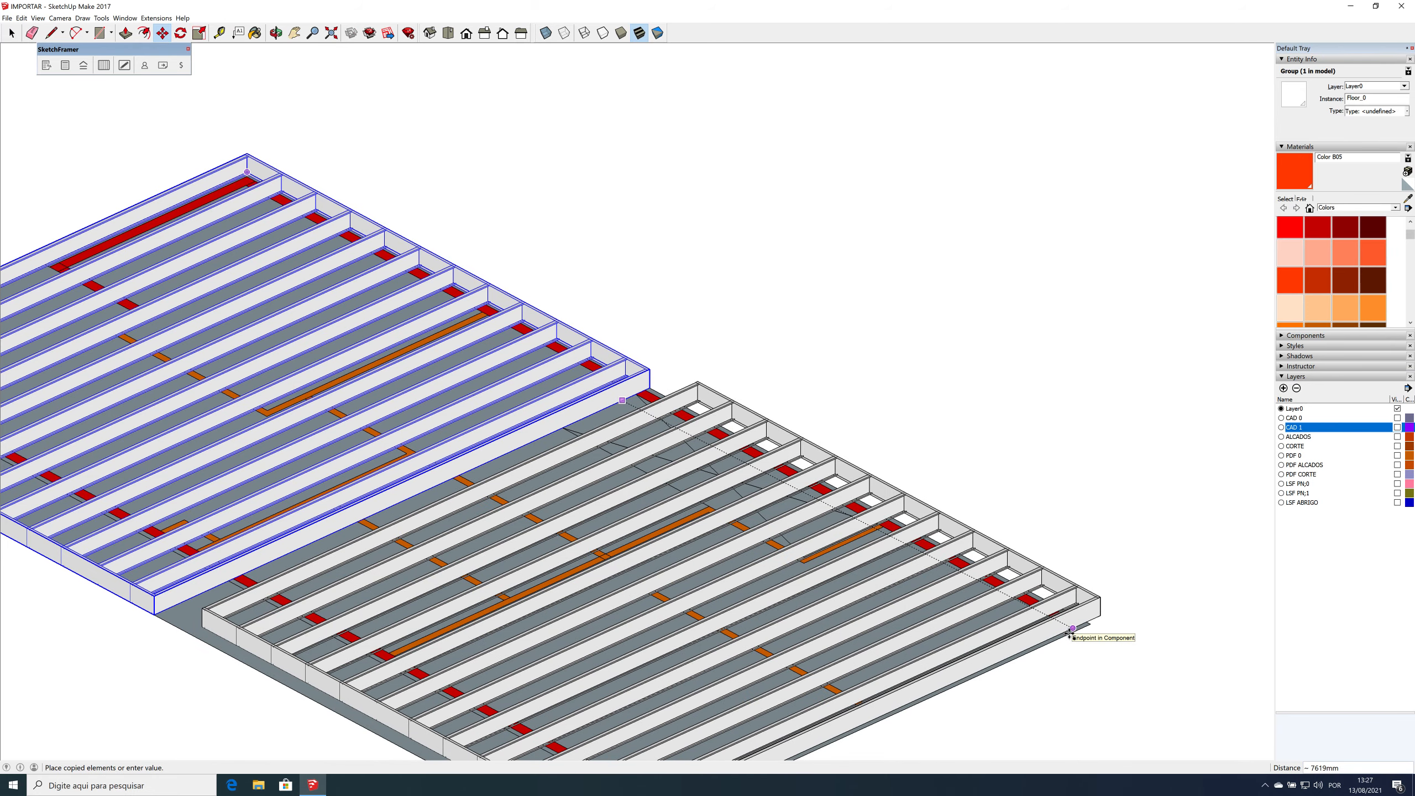
{"action": "left_click", "coordinate": [1067, 636]}
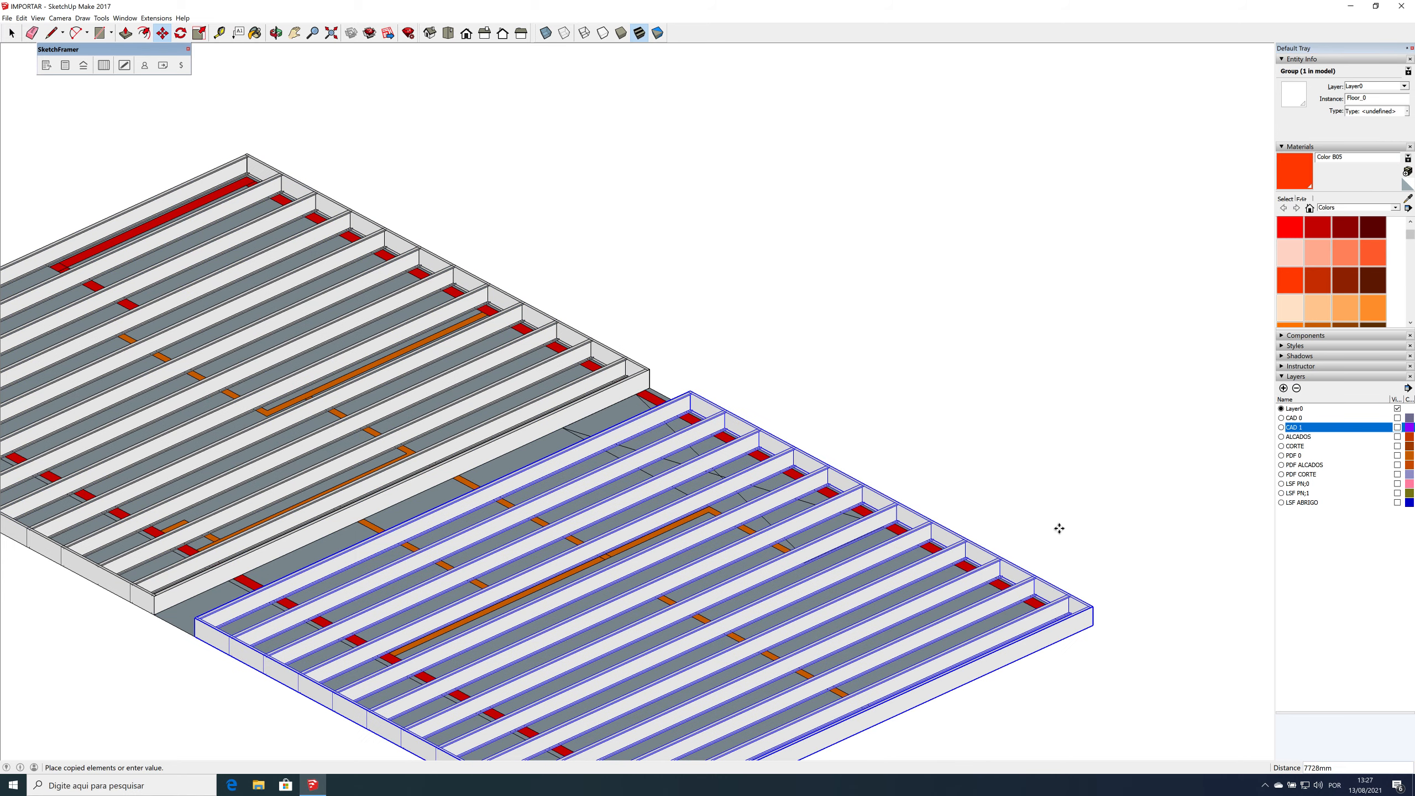
Step: Scale the copied joist group lengthwise so it spans from the far end wall to the near corner of the stair opening
{"action": "key", "text": "s"}
{"action": "left_click", "coordinate": [443, 512]}
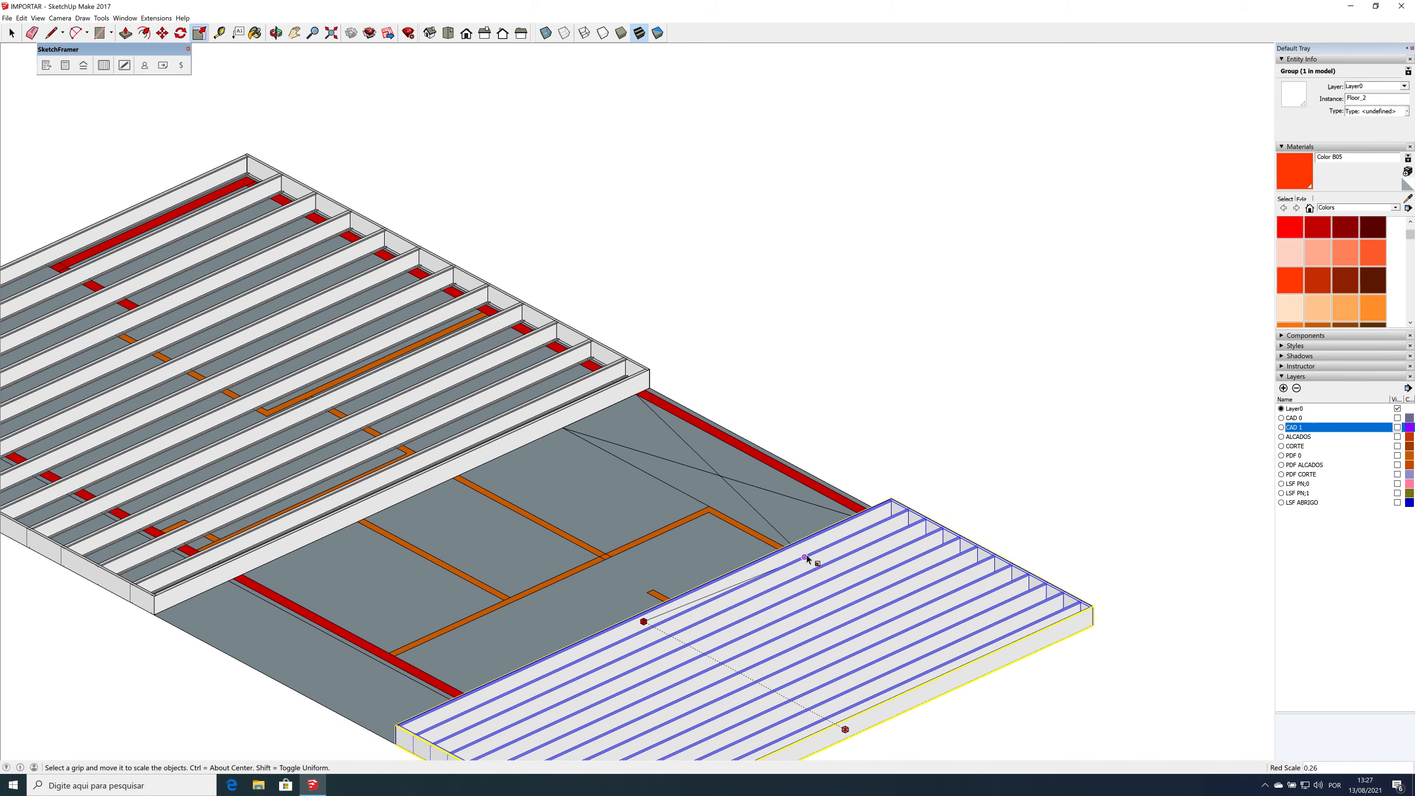
{"action": "left_click", "coordinate": [808, 559]}
{"action": "middle_click_drag", "start_coordinate": [1052, 572], "coordinate": [1111, 508]}
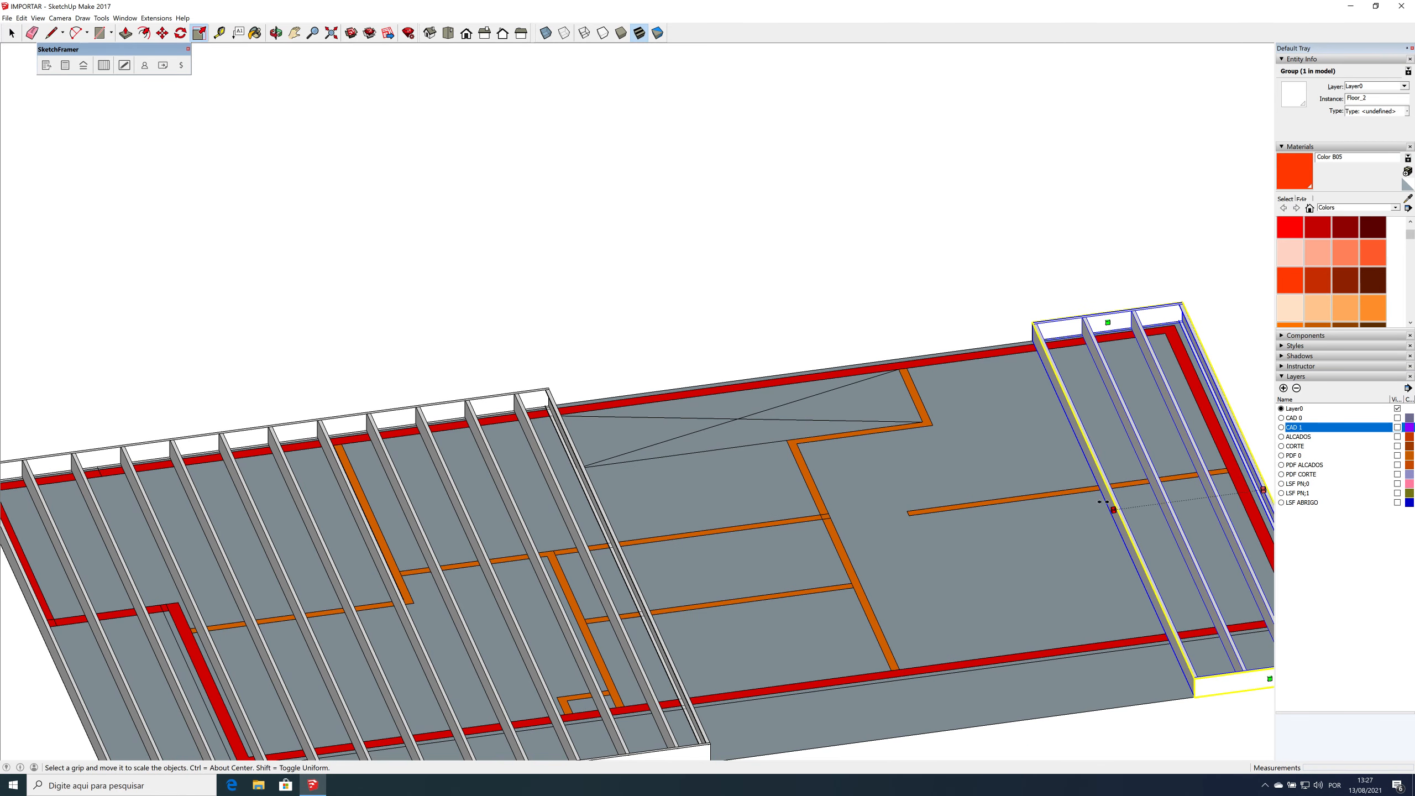
{"action": "left_click", "coordinate": [1117, 511]}
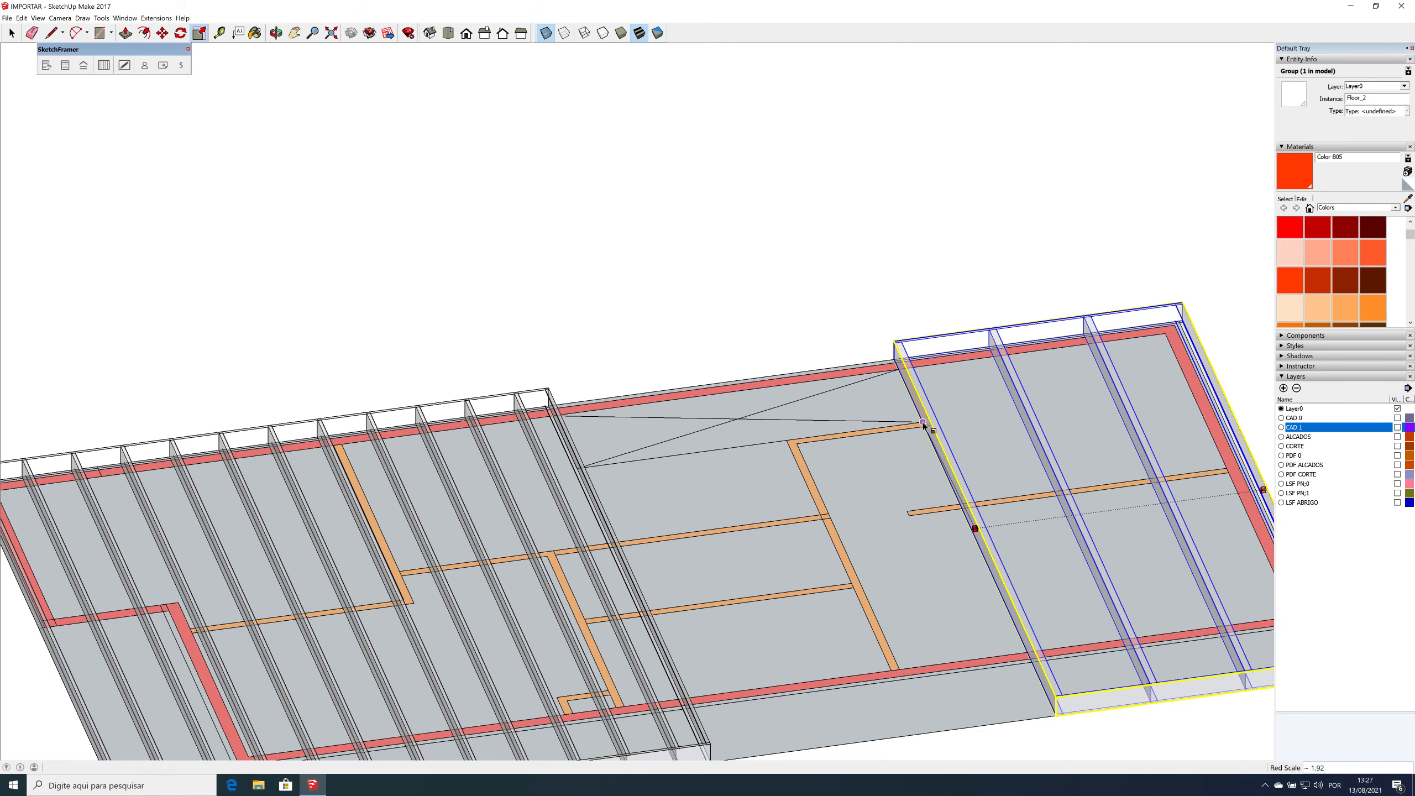
{"action": "left_click", "coordinate": [923, 422]}
Step: Copy the end joist group about 1829 mm towards the stair opening and shorten its joists to the opening's inner edge
{"action": "key", "text": "m"}
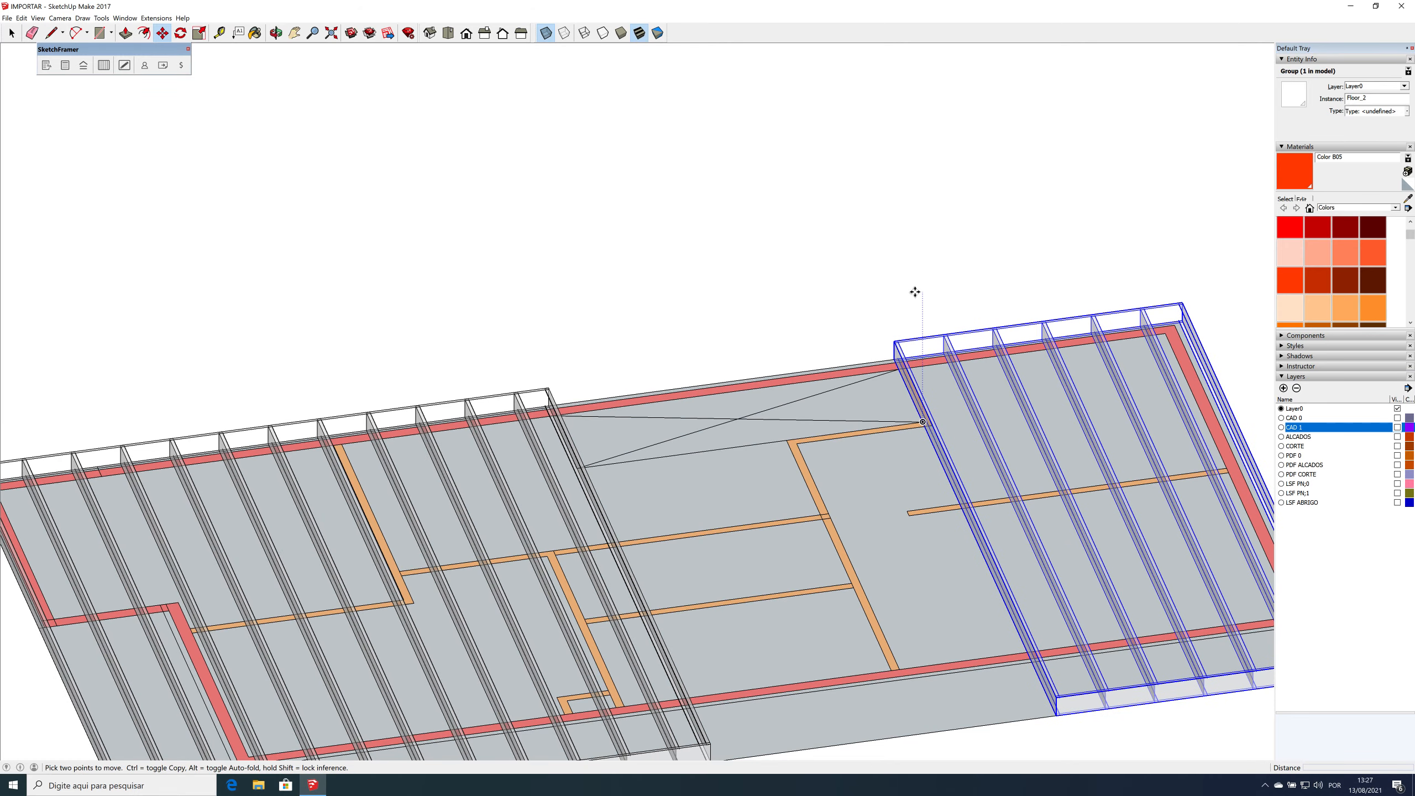
{"action": "key", "text": "ctrl"}
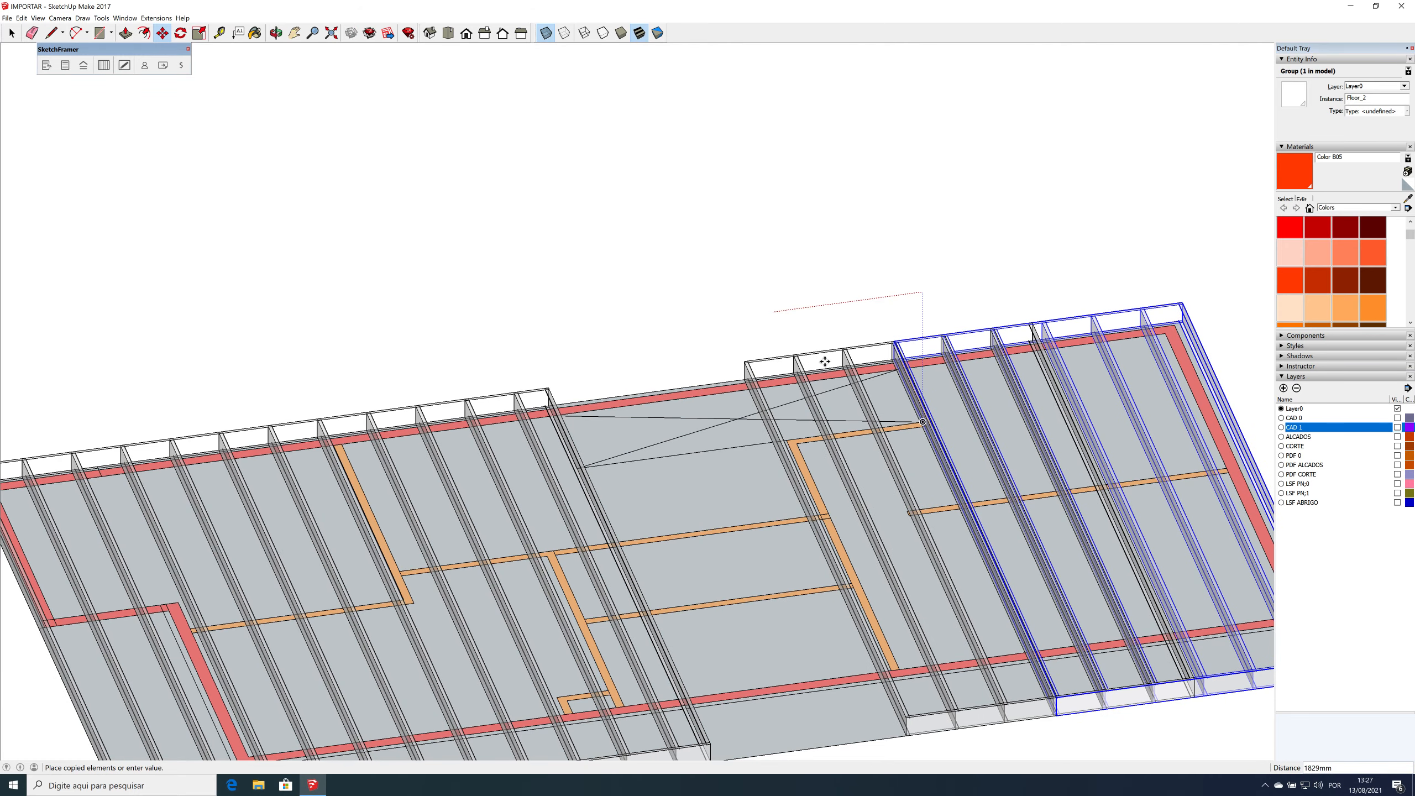
{"action": "left_click", "coordinate": [824, 362]}
{"action": "key", "text": "s"}
{"action": "left_click", "coordinate": [889, 351]}
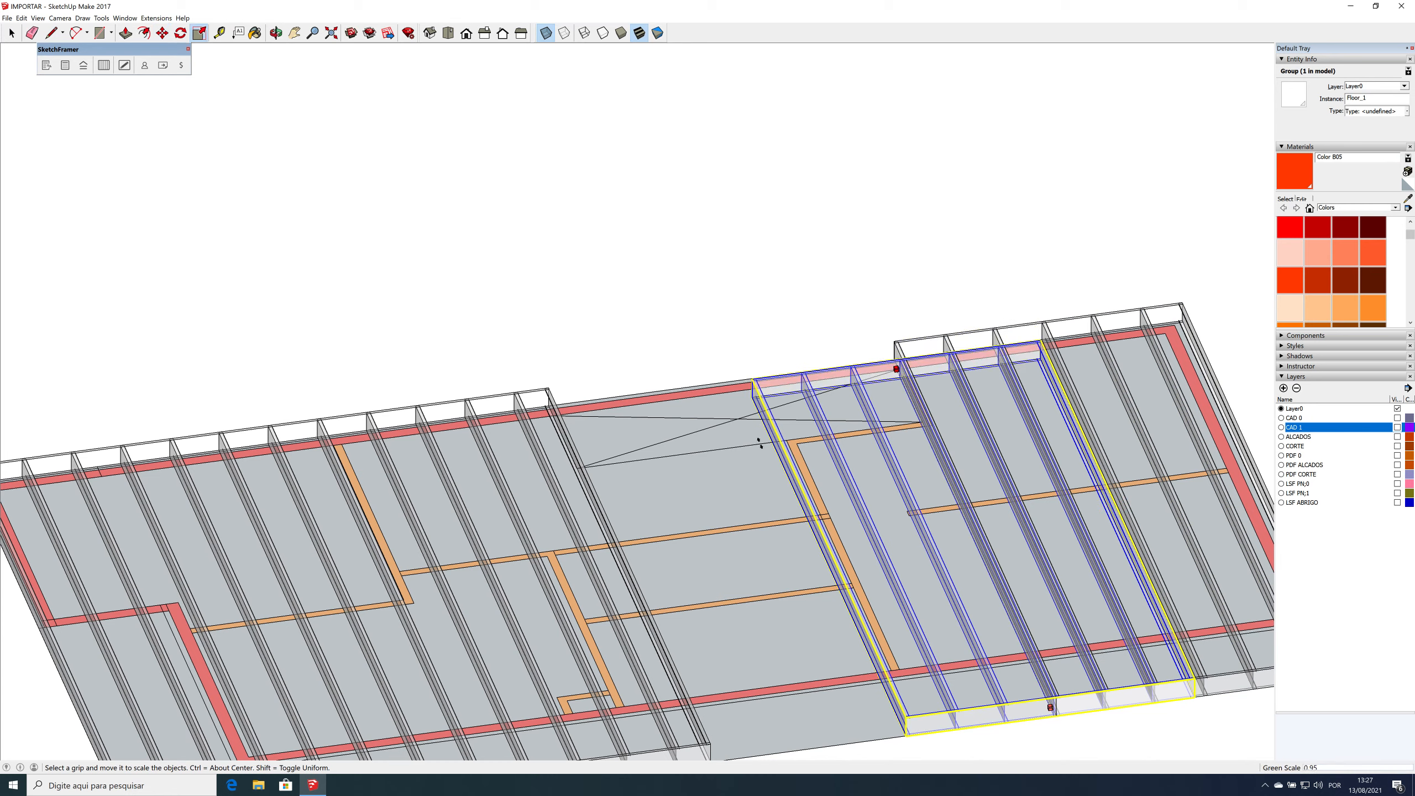
{"action": "left_click", "coordinate": [757, 444]}
Step: Scale the shortened joist group lengthwise at both ends so it fits exactly between the two full-width joist groups
{"action": "left_click", "coordinate": [840, 578]}
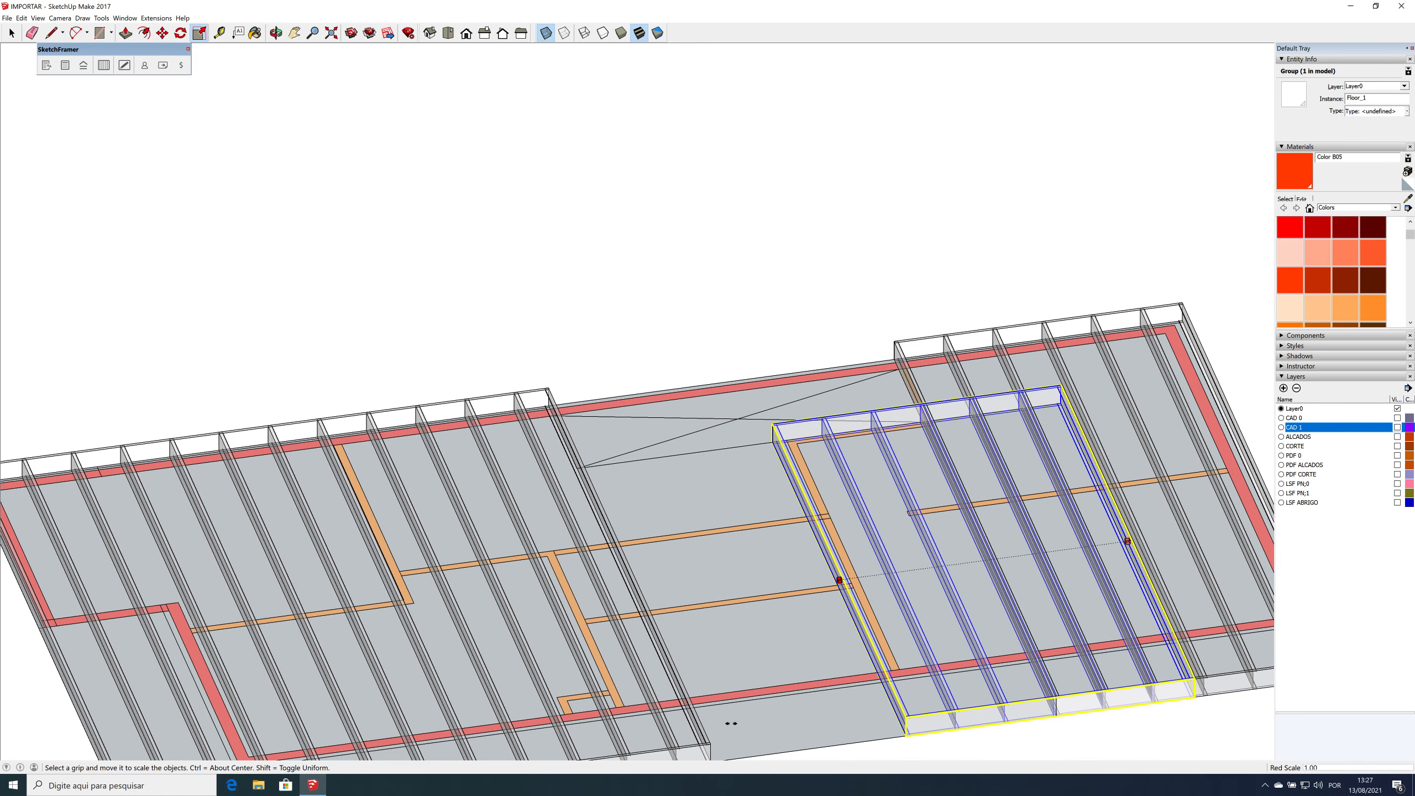
{"action": "left_click", "coordinate": [706, 745]}
{"action": "left_click", "coordinate": [1127, 541]}
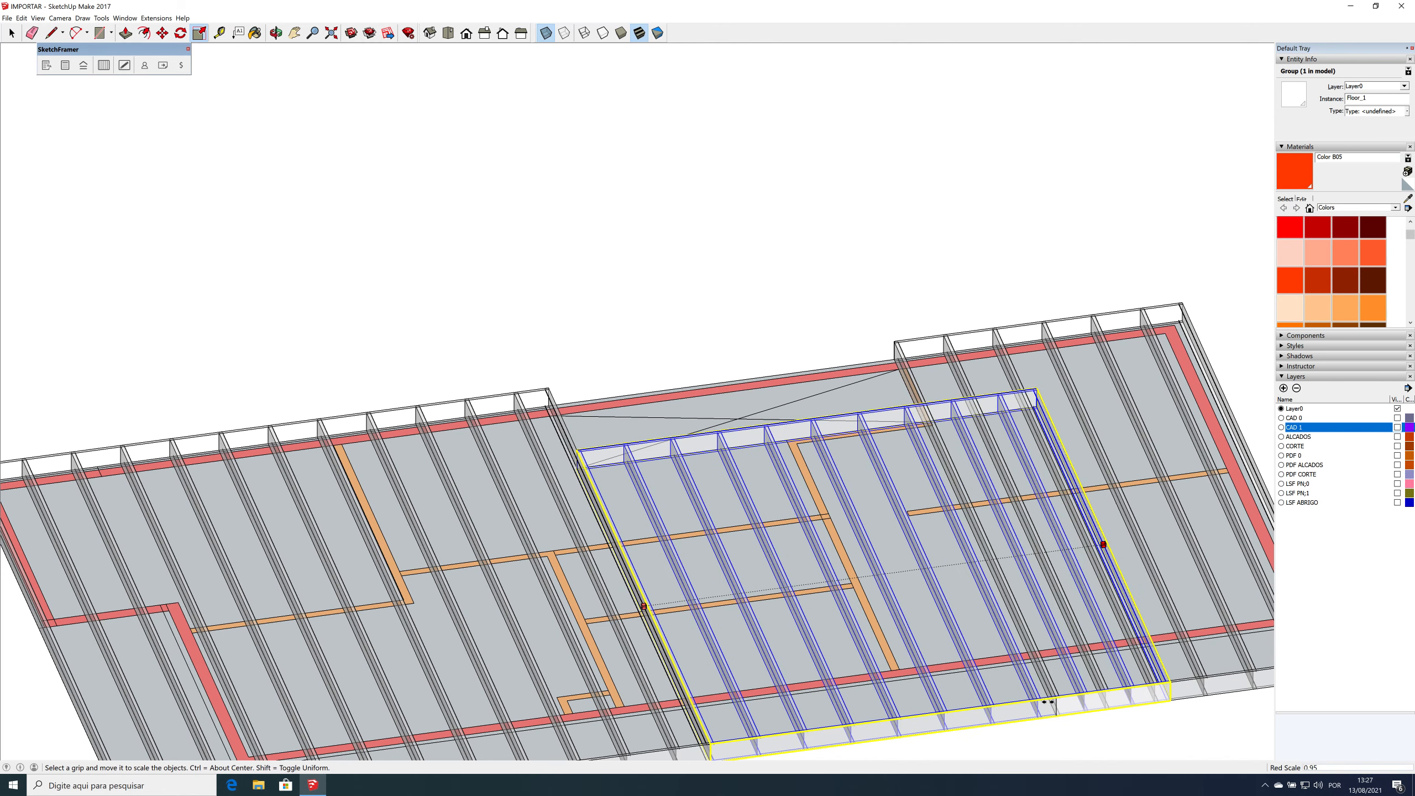
{"action": "left_click", "coordinate": [1055, 698]}
{"action": "key", "text": "space"}
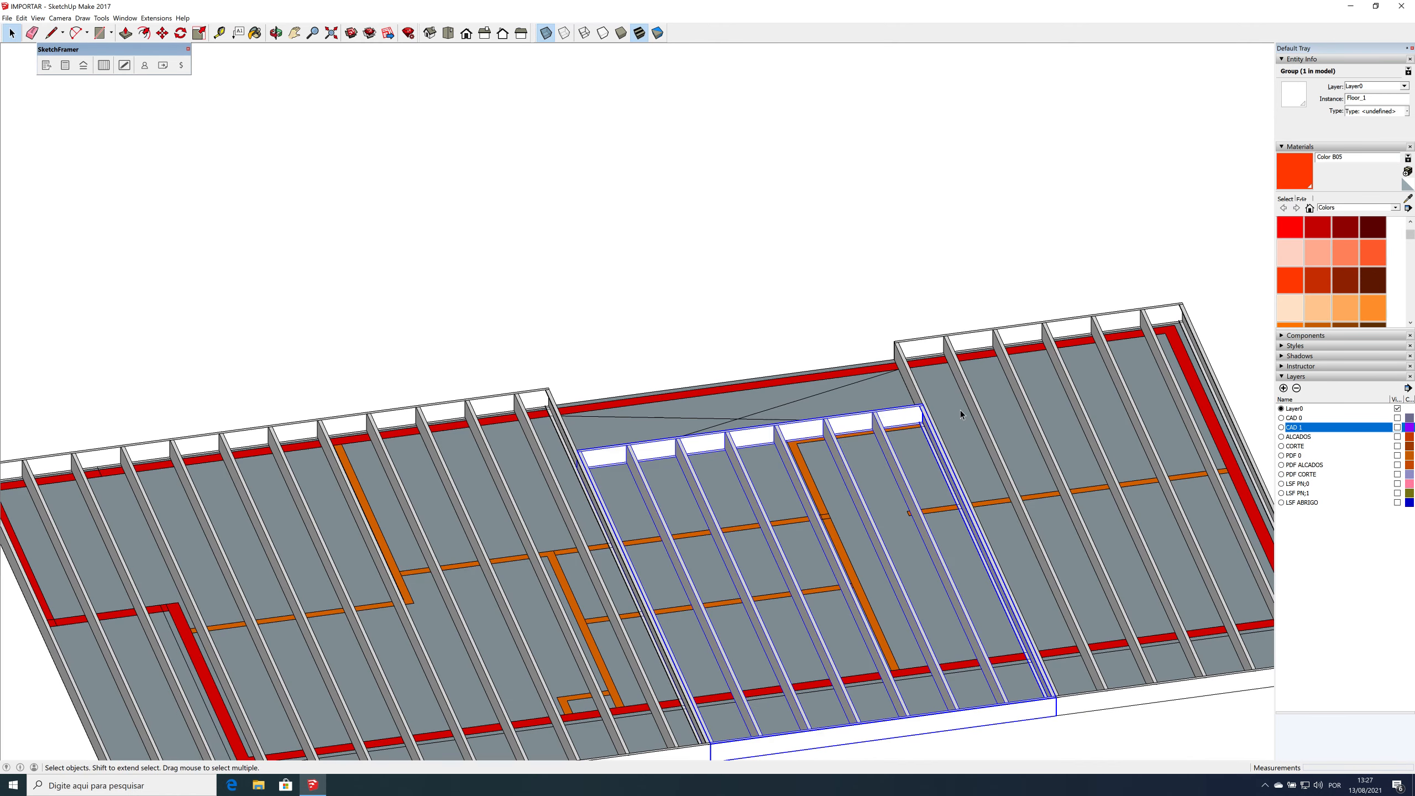
Step: Combine the three joist groups into one component
{"action": "scroll", "coordinate": [950, 392], "scroll_direction": "down", "scroll_amount": 5}
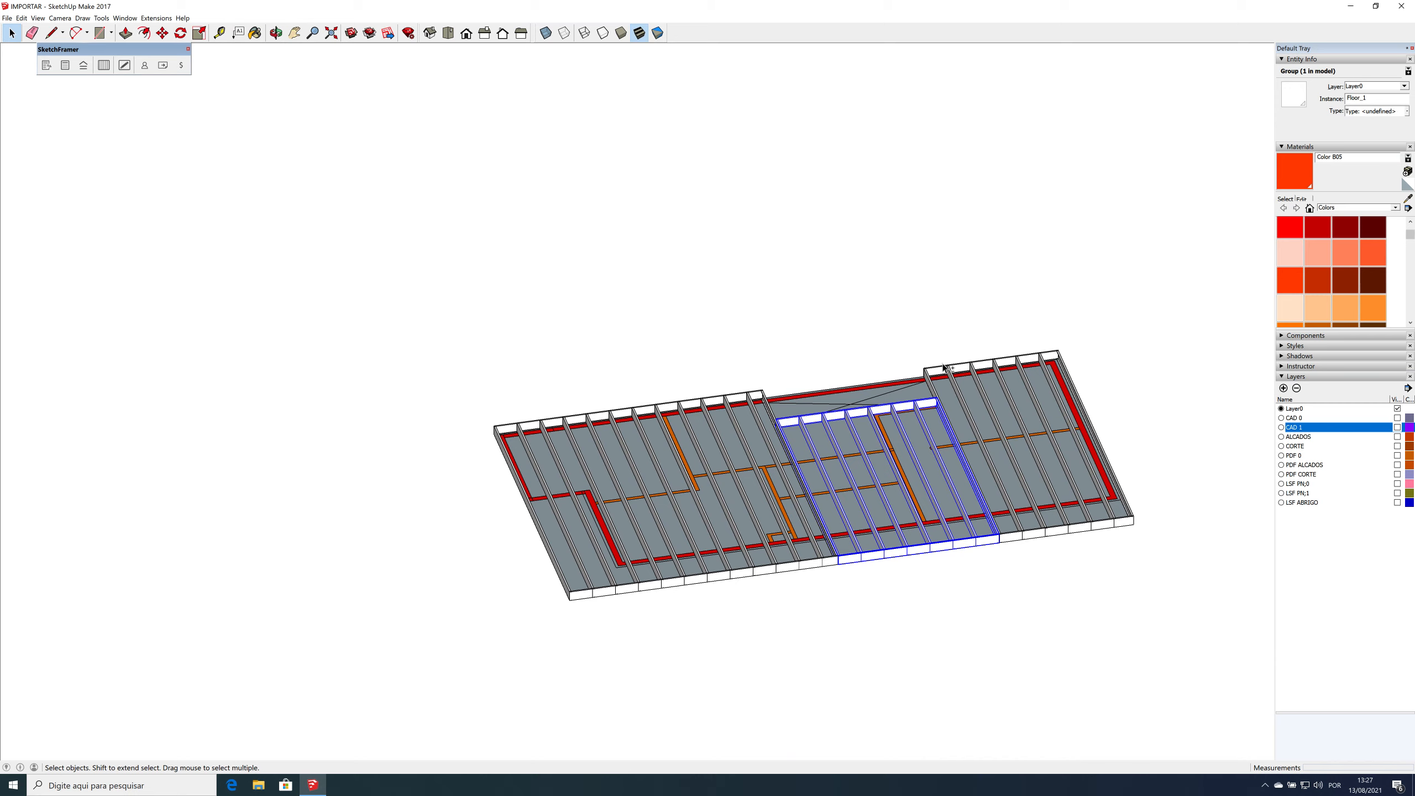
{"action": "left_click", "coordinate": [750, 394], "text": "shift"}
{"action": "left_click", "coordinate": [972, 367], "text": "shift"}
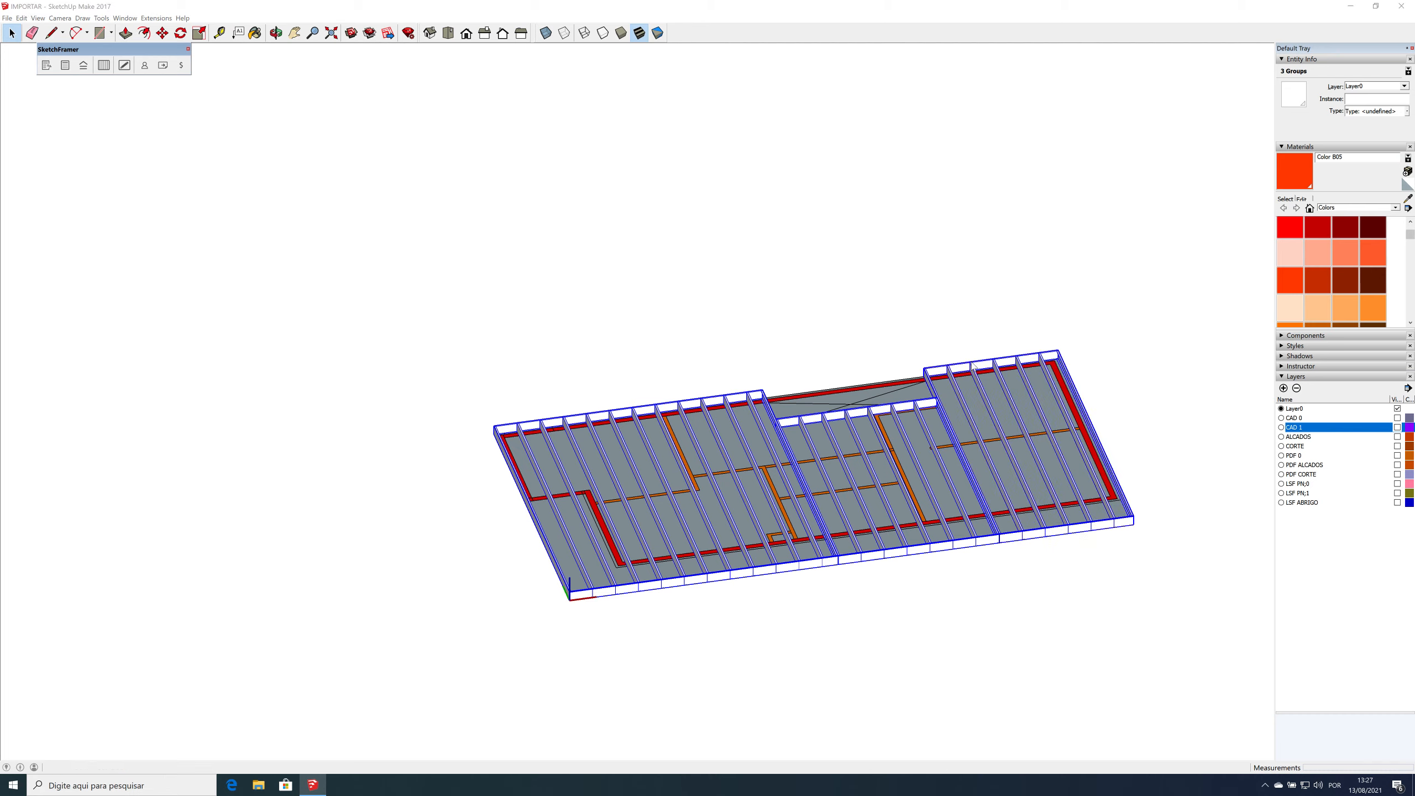
{"action": "key", "text": "g"}
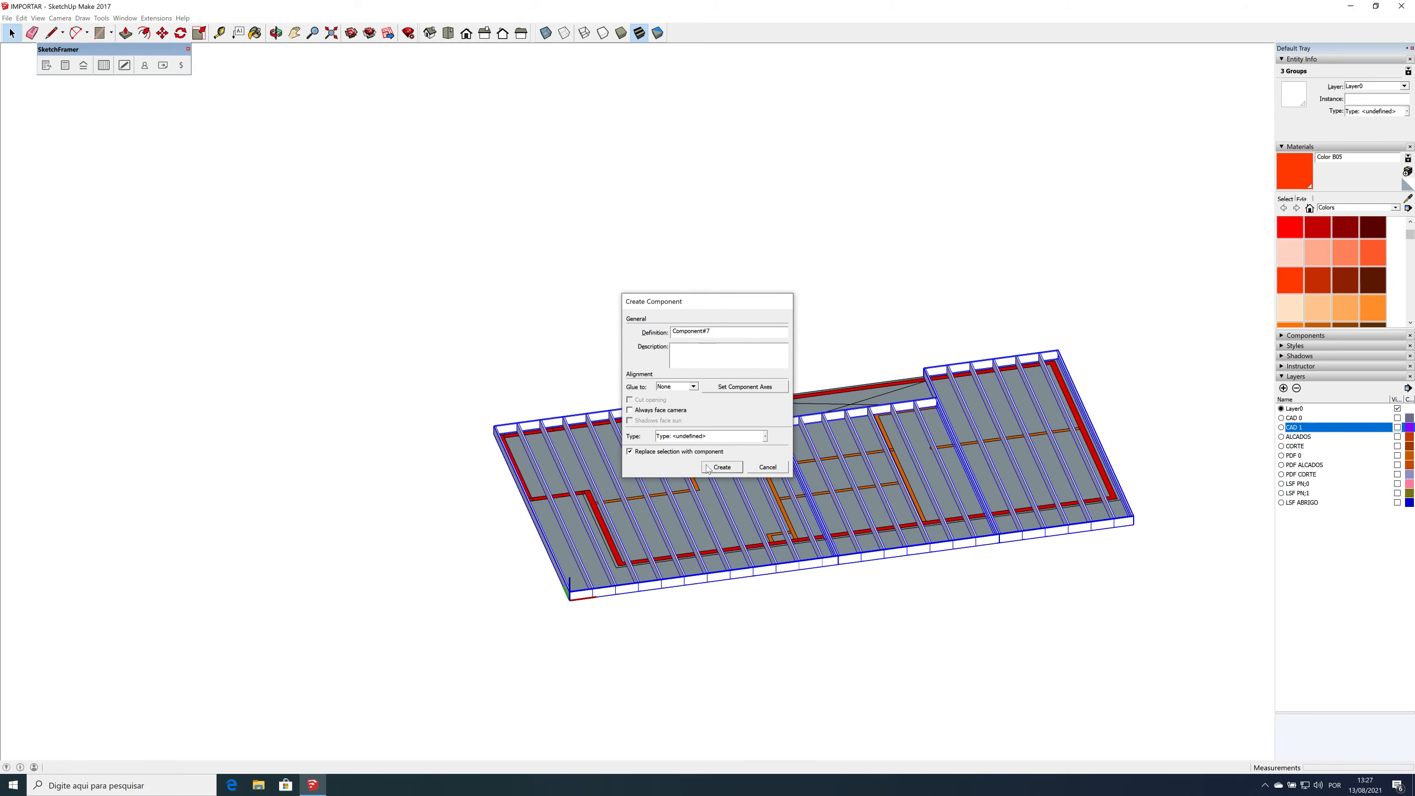
{"action": "left_click", "coordinate": [722, 466]}
Step: Copy the joist floor component along the red axis onto the ground-floor plan
{"action": "scroll", "coordinate": [1060, 332], "scroll_direction": "down", "scroll_amount": 2}
{"action": "scroll", "coordinate": [1060, 331], "scroll_direction": "down", "scroll_amount": 3}
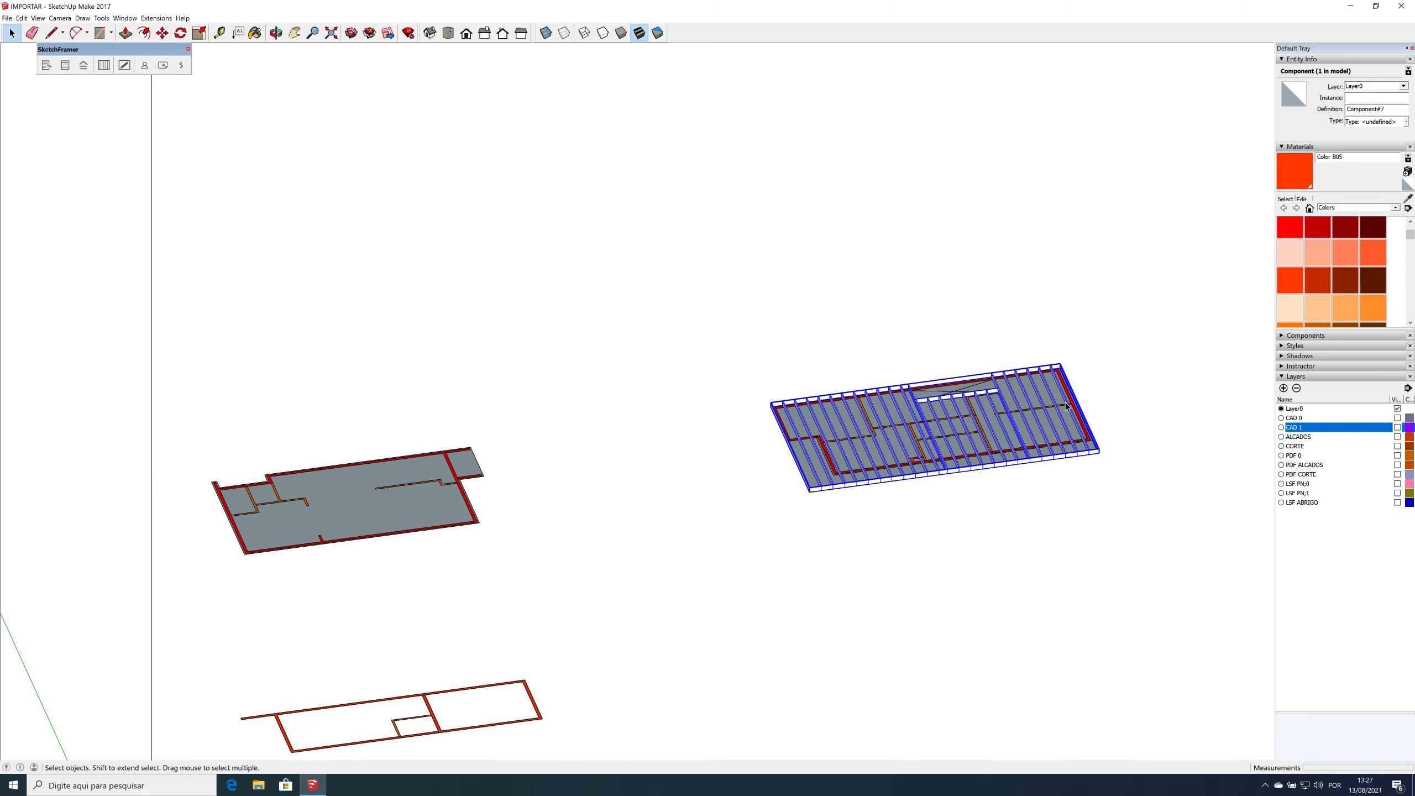
{"action": "key", "text": "m"}
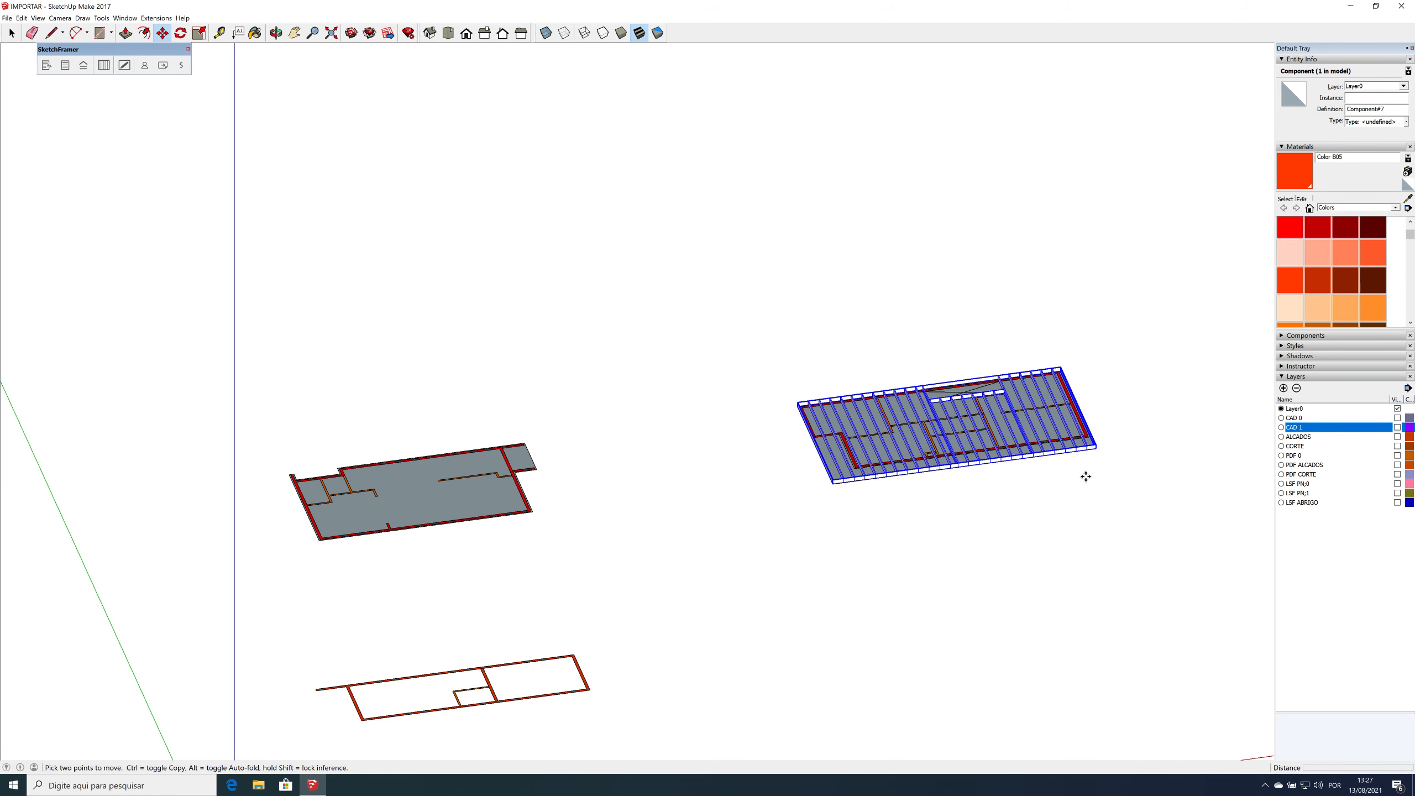
{"action": "left_click", "coordinate": [1085, 477]}
{"action": "key", "text": "ctrl"}
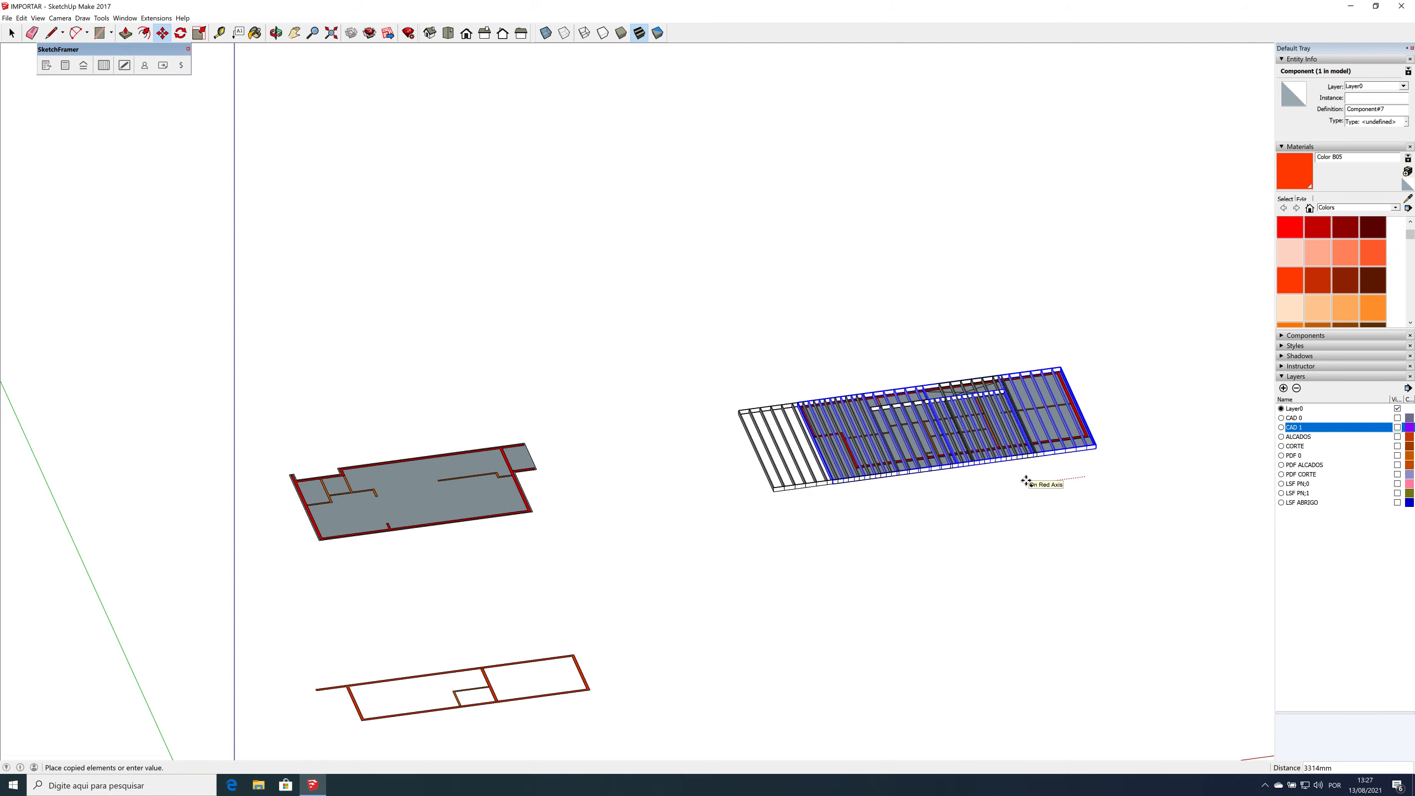
{"action": "key", "text": "Return"}
{"action": "key", "text": "space"}
{"action": "left_click", "coordinate": [913, 501]}
Step: Examine from several angles how the copied joist floor sits over the ground-floor plan
{"action": "scroll", "coordinate": [1032, 496], "scroll_direction": "down", "scroll_amount": 1}
{"action": "scroll", "coordinate": [1031, 496], "scroll_direction": "down", "scroll_amount": 1}
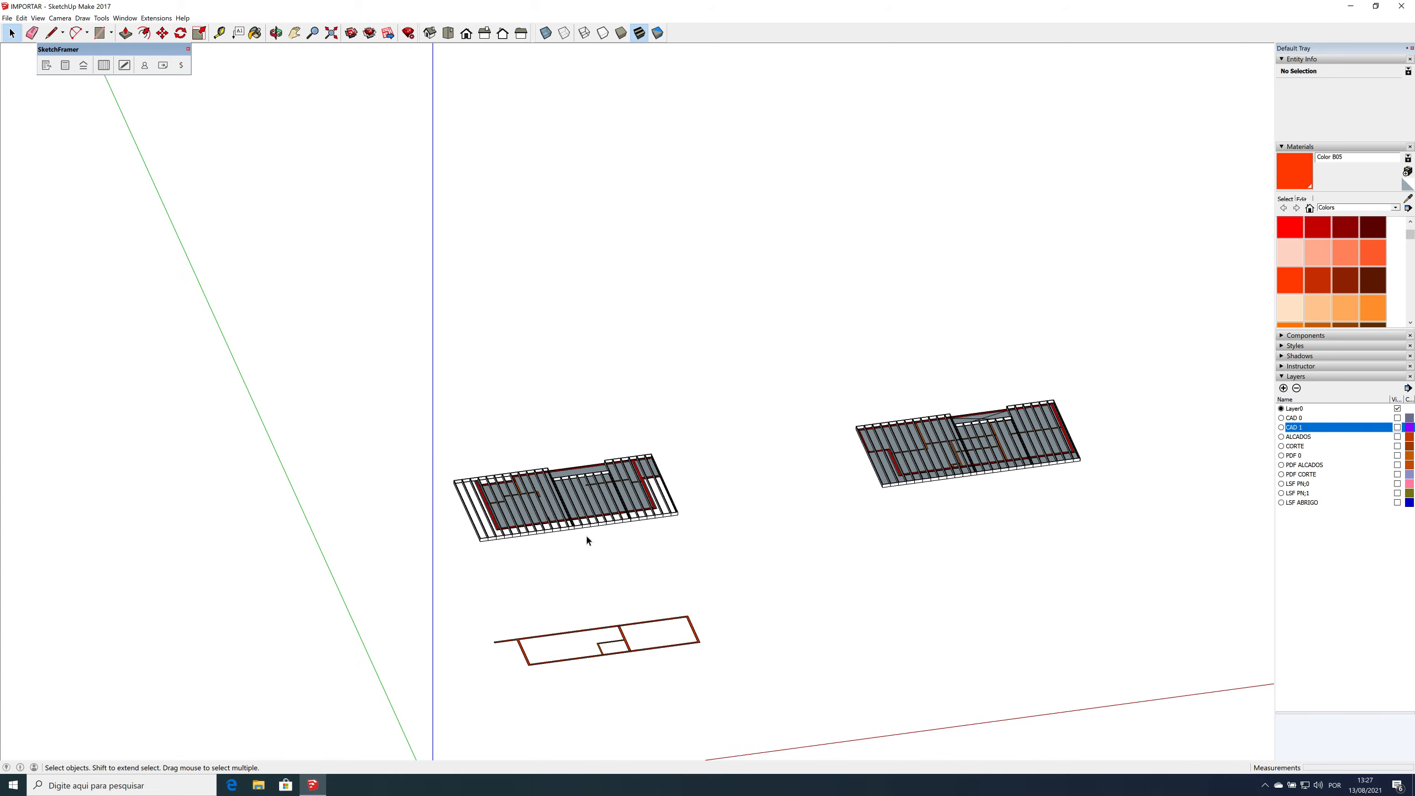
{"action": "scroll", "coordinate": [533, 480], "scroll_direction": "up", "scroll_amount": 5}
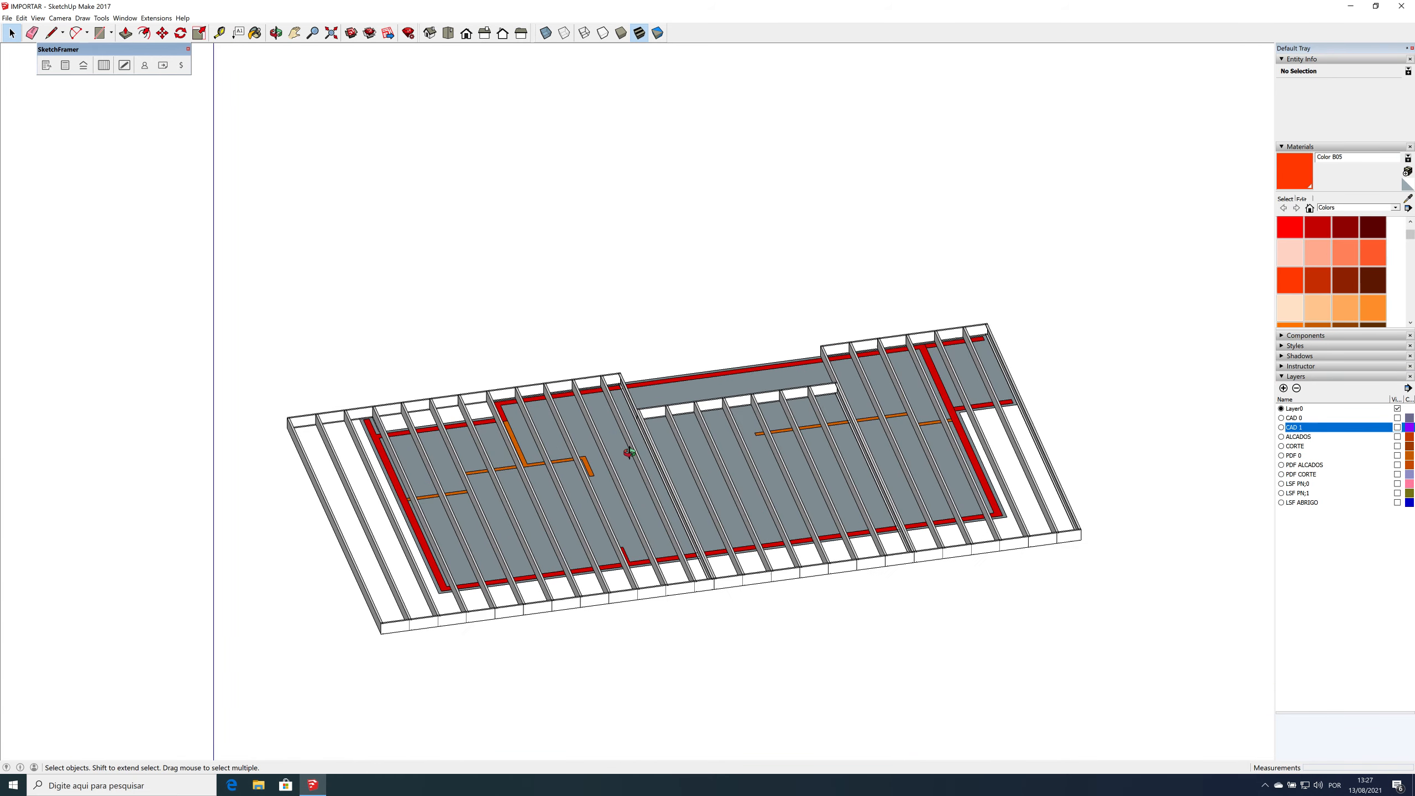
{"action": "middle_click_drag", "start_coordinate": [569, 572], "coordinate": [384, 602]}
{"action": "middle_click_drag", "start_coordinate": [611, 569], "coordinate": [769, 547]}
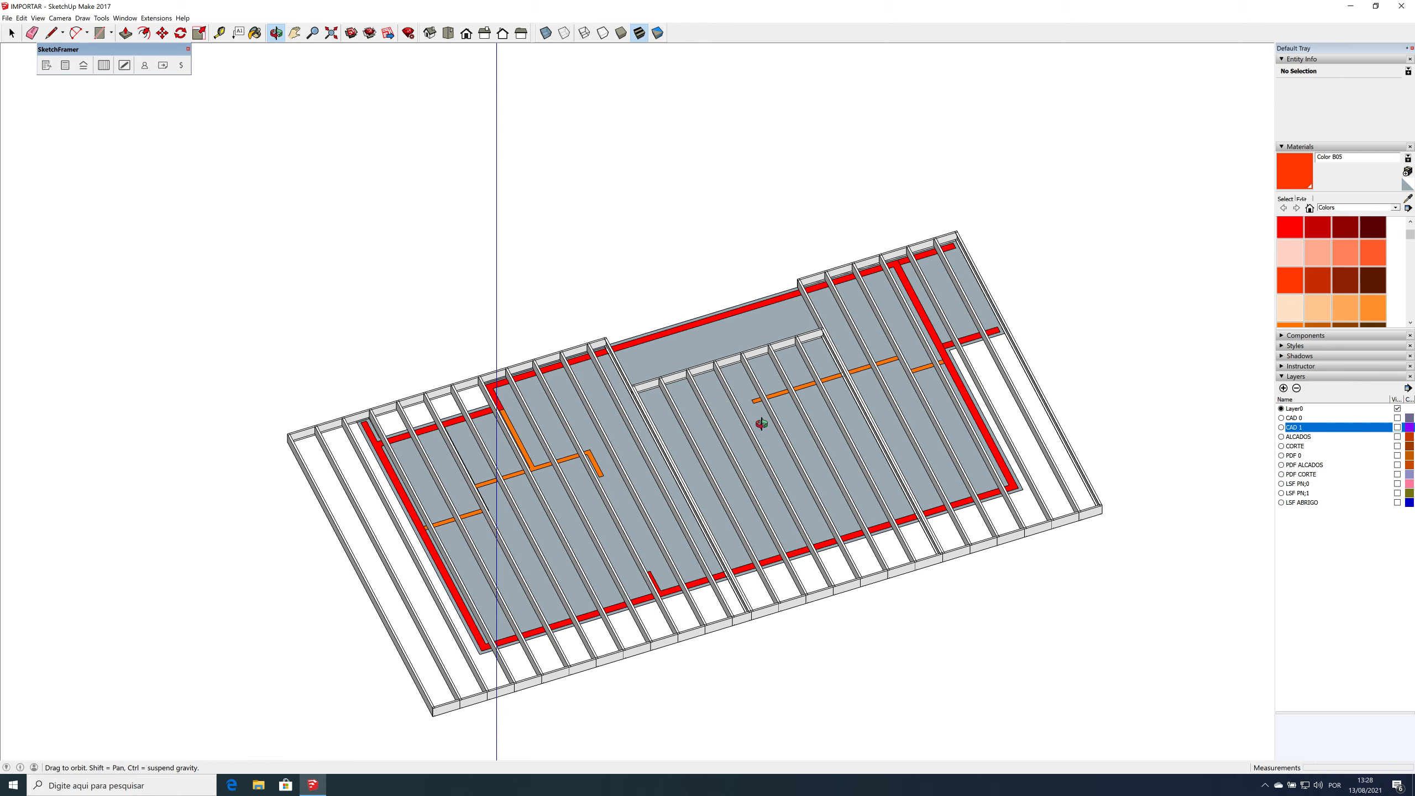
{"action": "left_click_drag", "start_coordinate": [763, 450], "coordinate": [517, 602]}
{"action": "left_click_drag", "start_coordinate": [788, 501], "coordinate": [485, 535]}
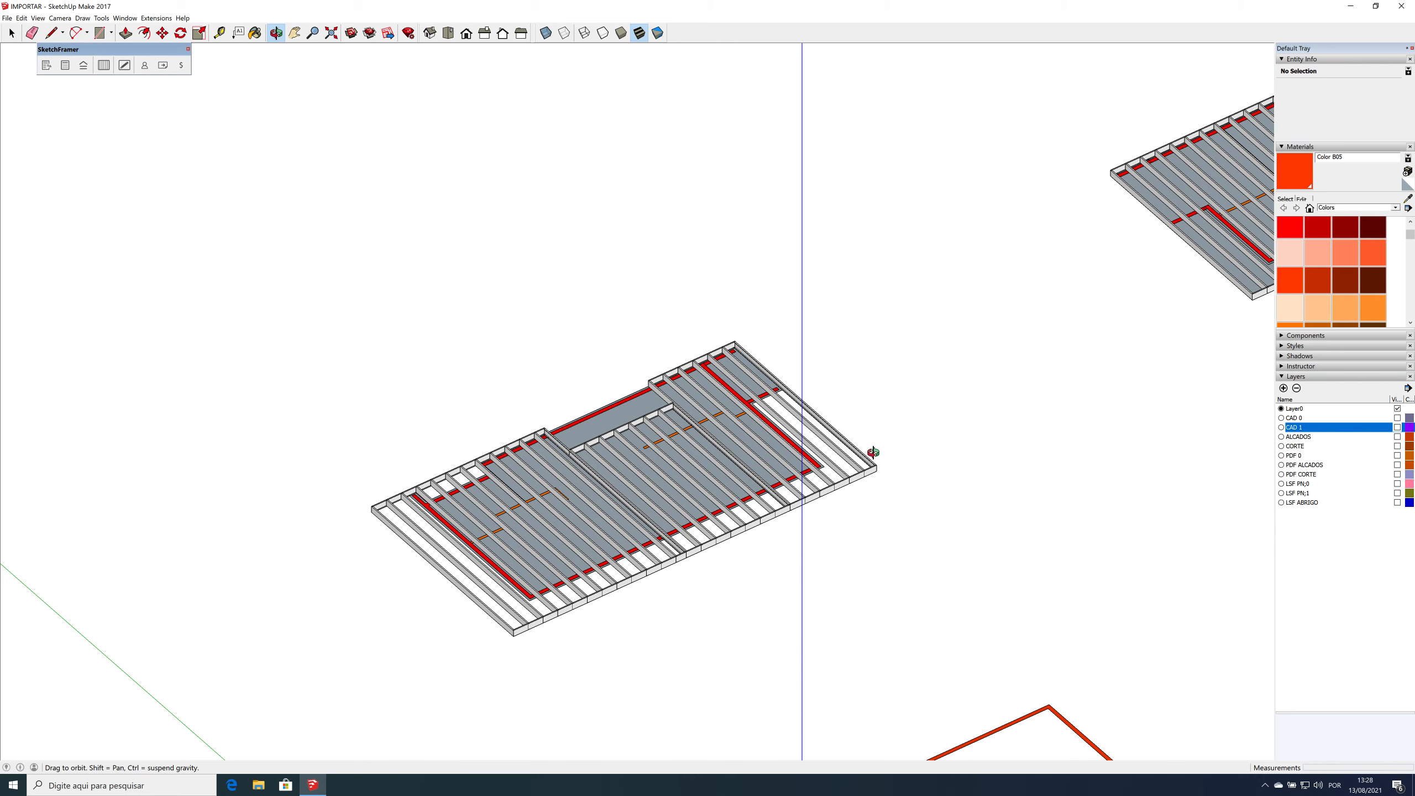
{"action": "left_click_drag", "start_coordinate": [536, 483], "coordinate": [431, 559]}
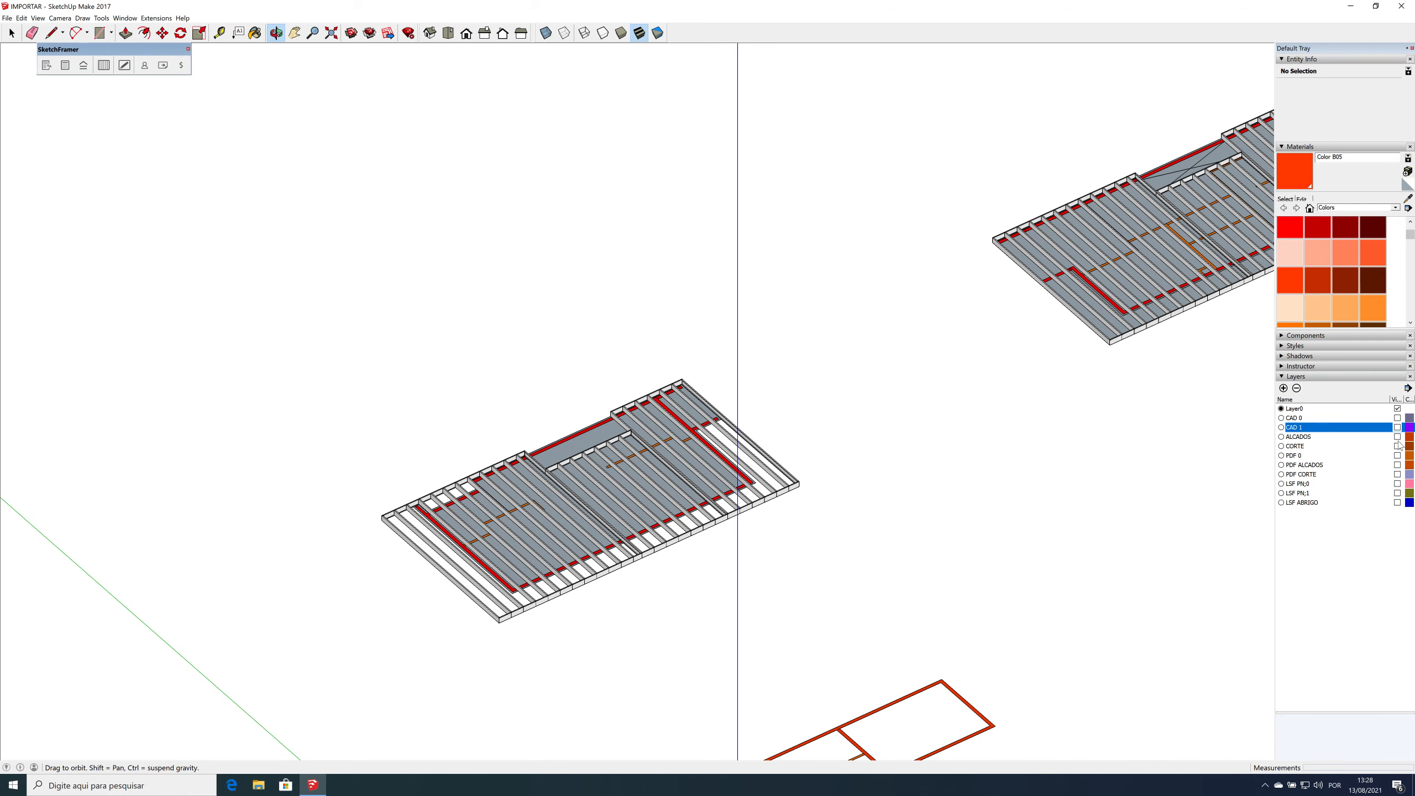
Step: Show the LSF PN;0 layer and raise the copied joist floor about 2558 mm onto the top of the ground-floor wall frames
{"action": "left_click", "coordinate": [1397, 484]}
{"action": "scroll", "coordinate": [772, 490], "scroll_direction": "up", "scroll_amount": 5}
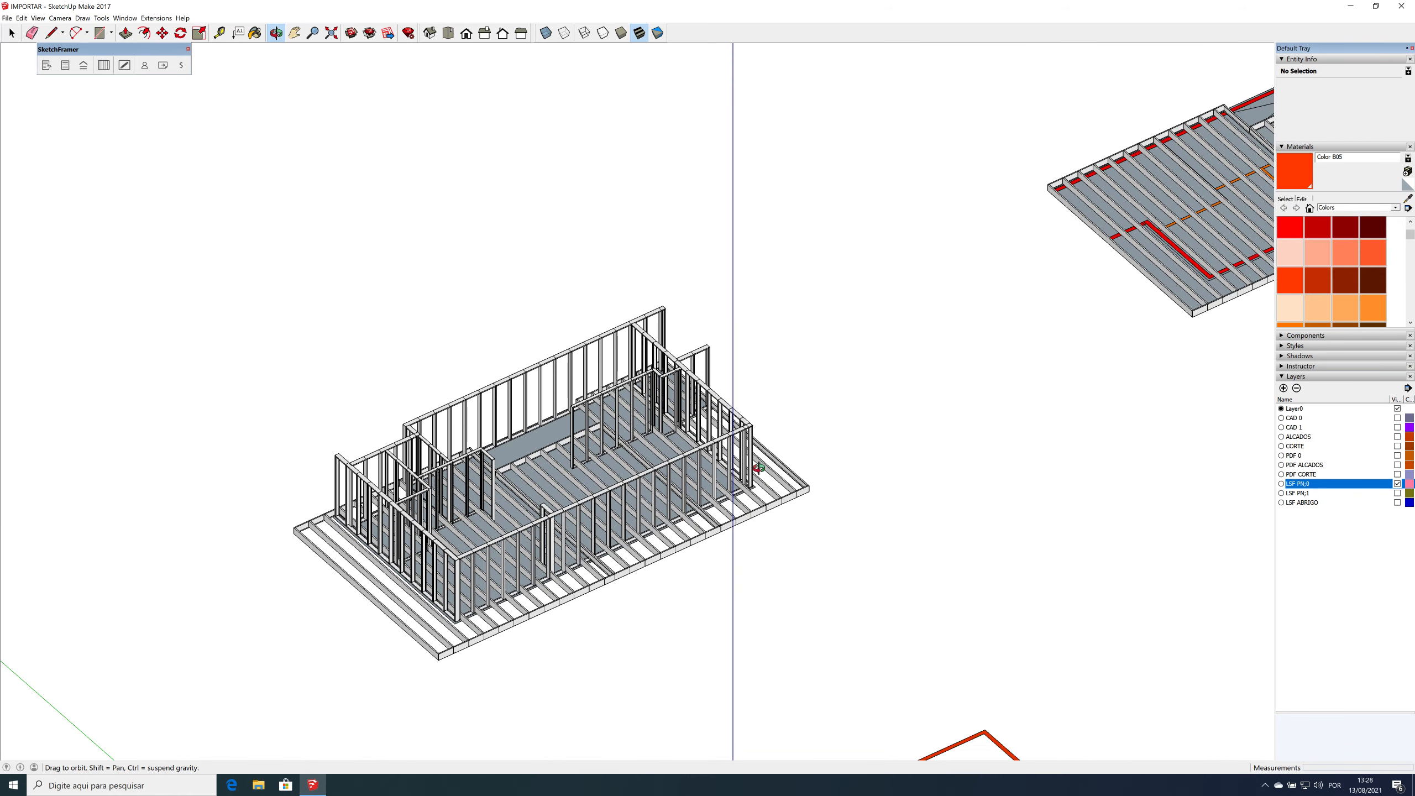
{"action": "key", "text": "space"}
{"action": "left_click", "coordinate": [779, 504]}
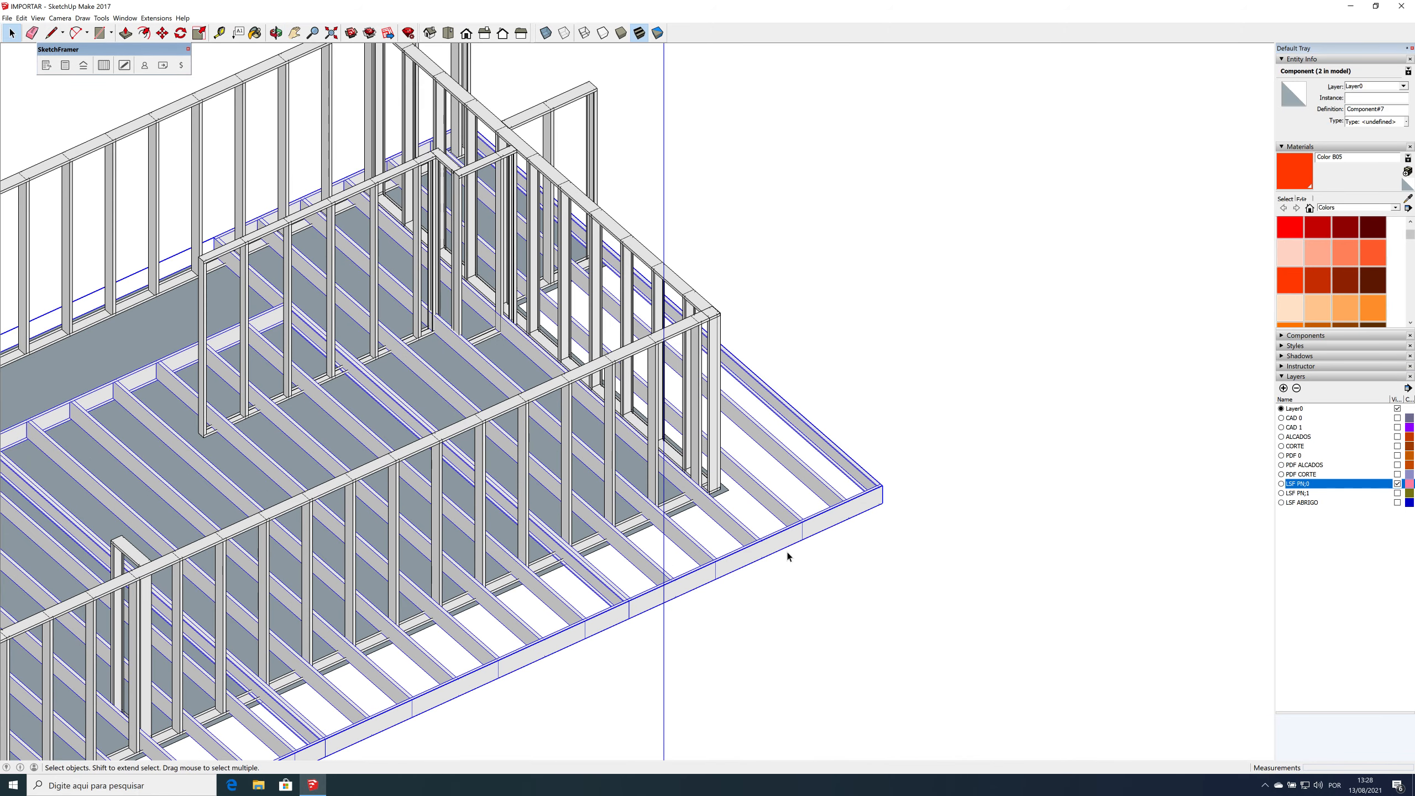
{"action": "key", "text": "m"}
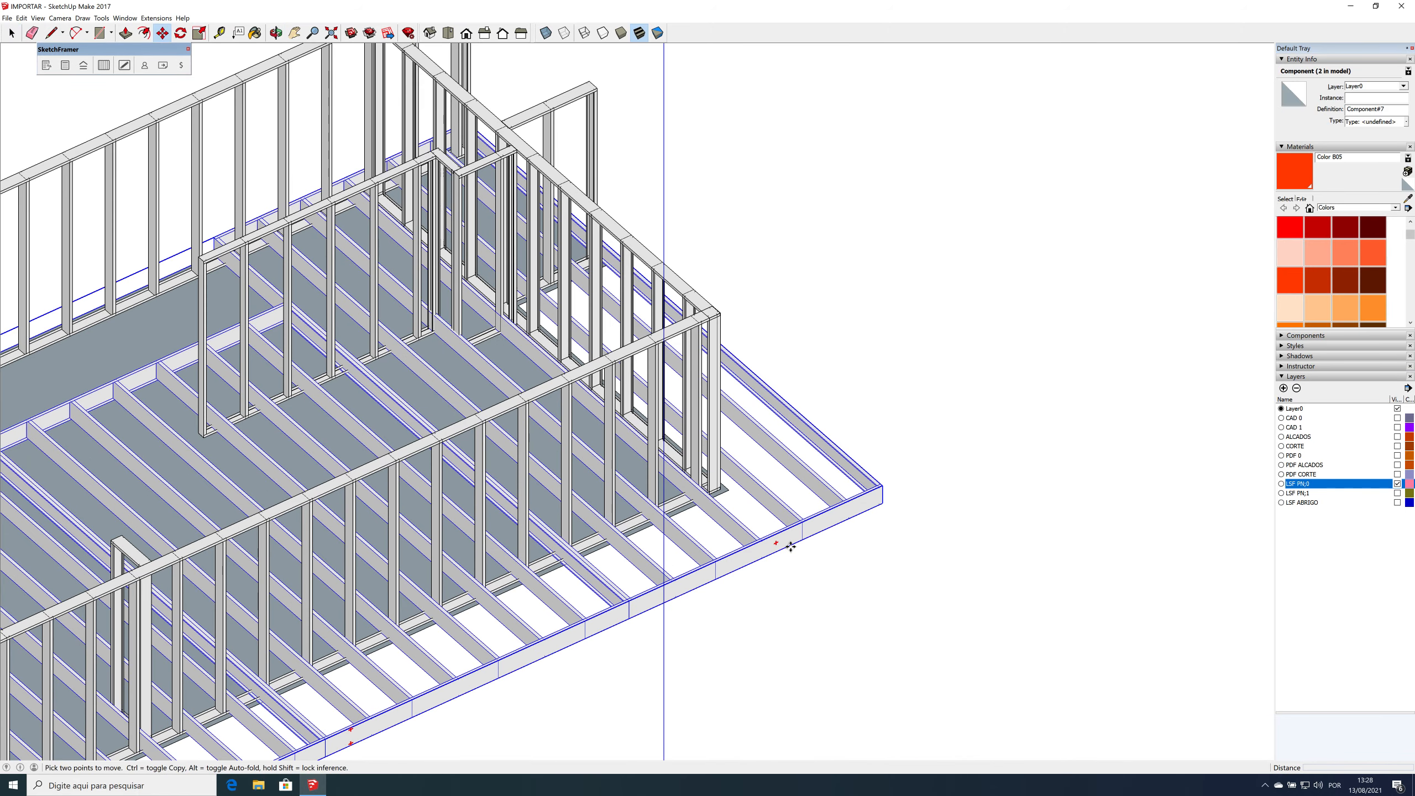
{"action": "left_click", "coordinate": [791, 547]}
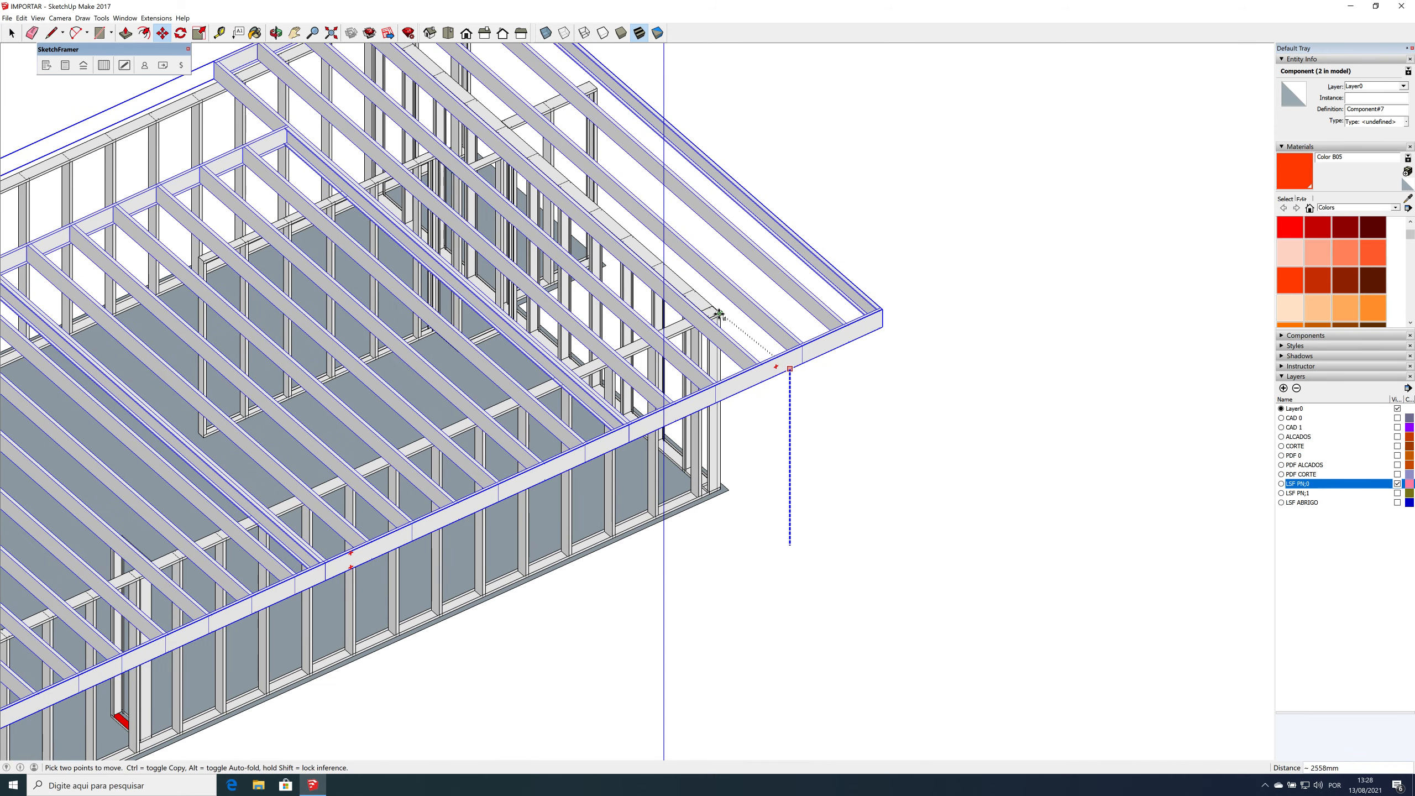
{"action": "left_click", "coordinate": [719, 314]}
{"action": "key", "text": "space"}
{"action": "left_click", "coordinate": [951, 450]}
Step: Delete the original joist floor component from the upper-floor plan
{"action": "scroll", "coordinate": [951, 450], "scroll_direction": "down", "scroll_amount": 4}
{"action": "scroll", "coordinate": [637, 513], "scroll_direction": "down", "scroll_amount": 1}
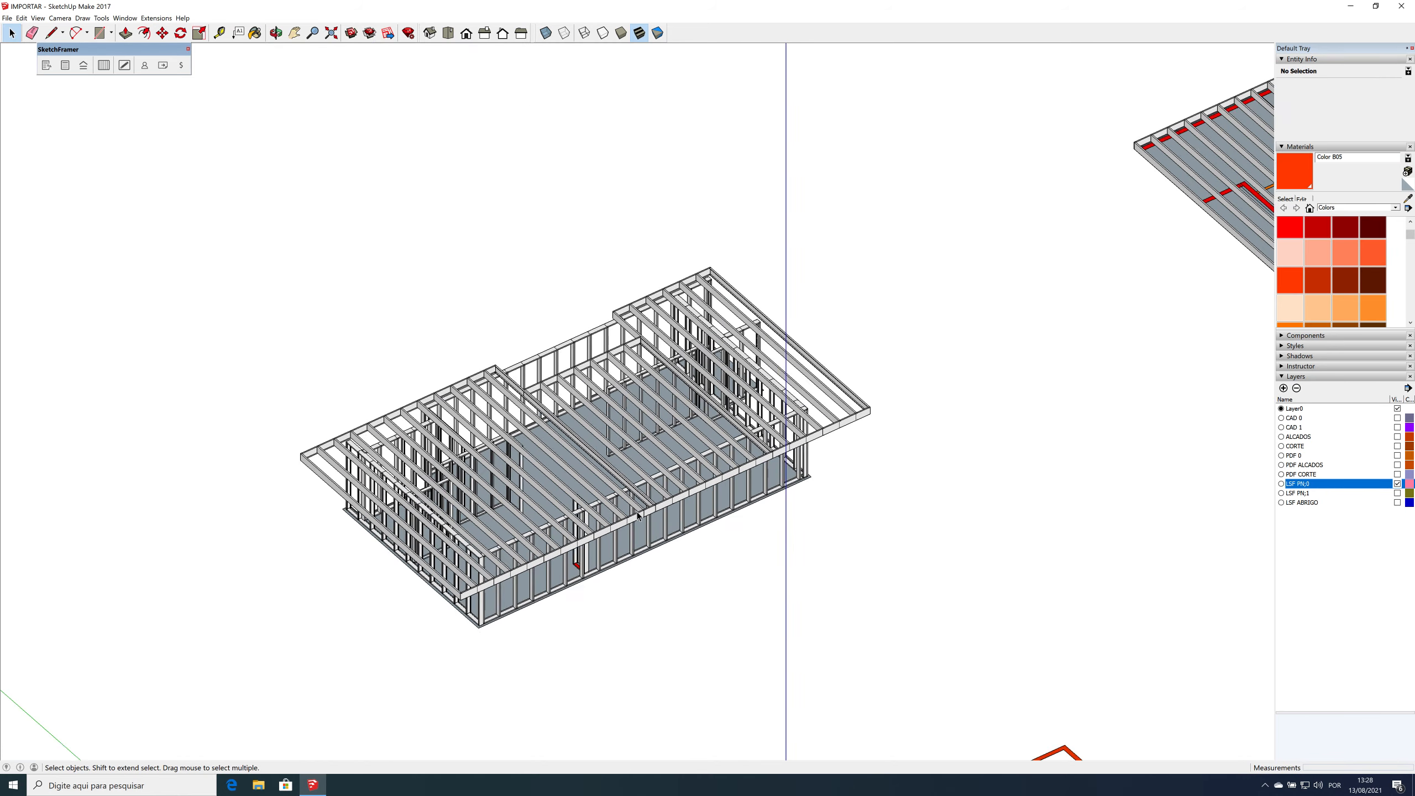
{"action": "scroll", "coordinate": [638, 513], "scroll_direction": "down", "scroll_amount": 2}
{"action": "left_click", "coordinate": [1101, 343]}
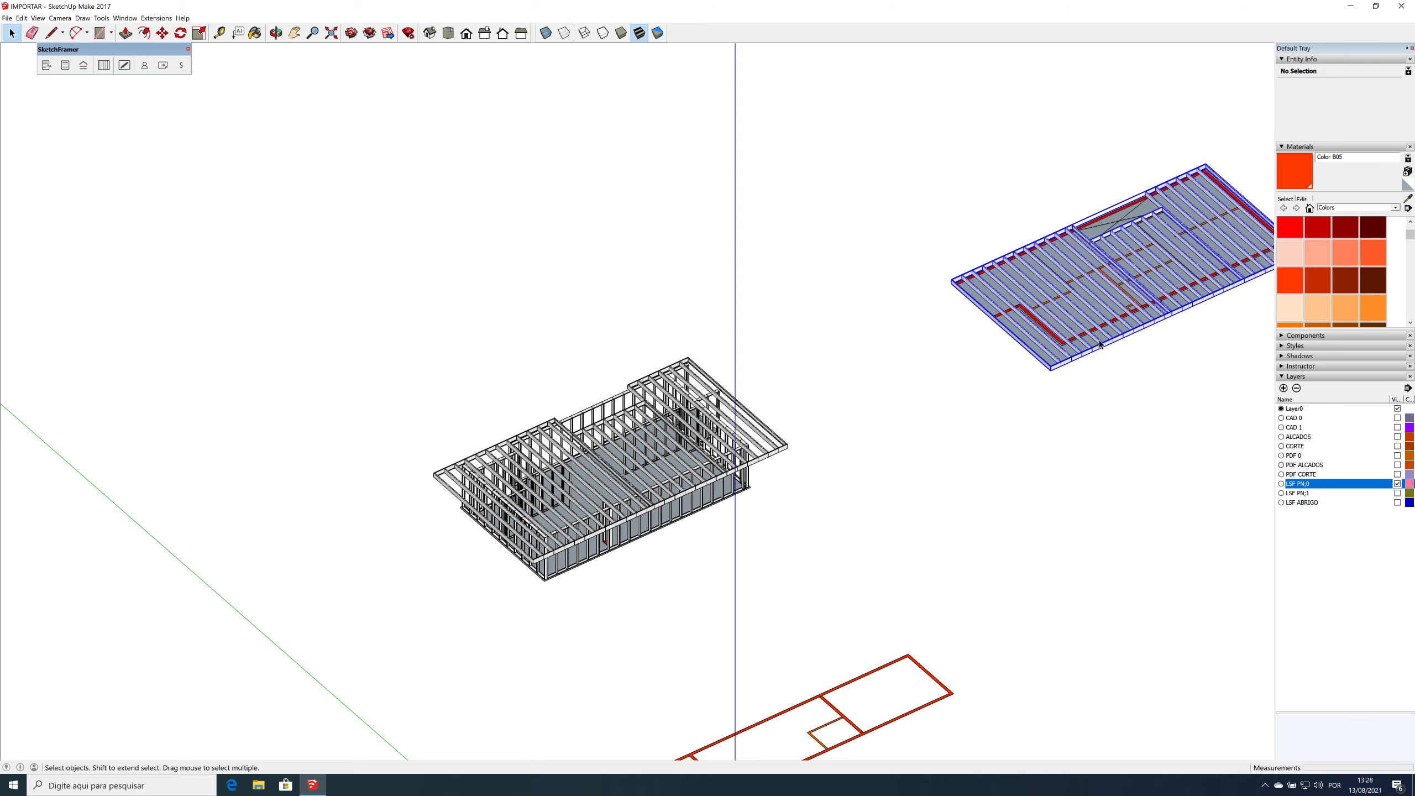
{"action": "key", "text": "Delete"}
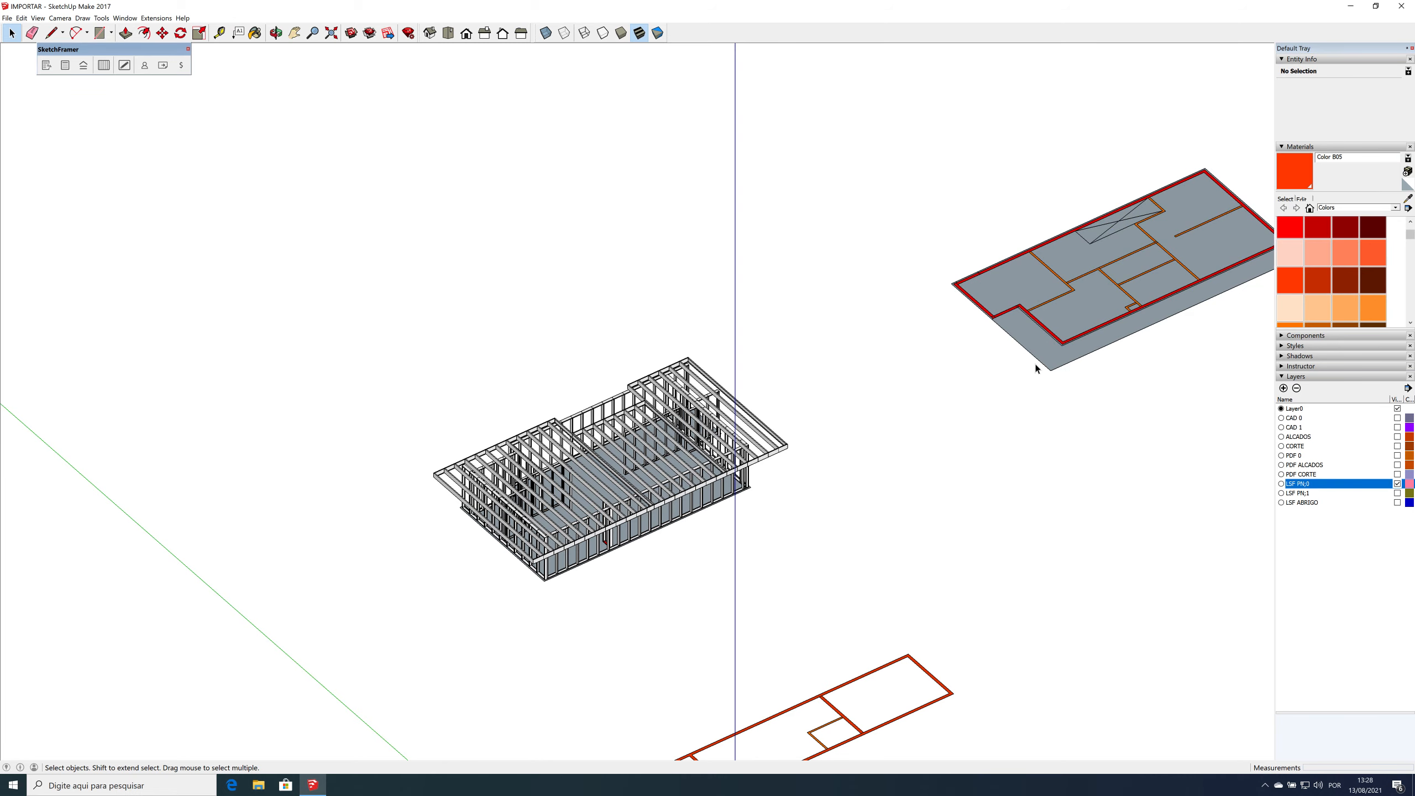
Step: Draw a rectangle about 14763 by 7994 mm over the top of the joist floor, from corner to opposite corner
{"action": "key", "text": "r"}
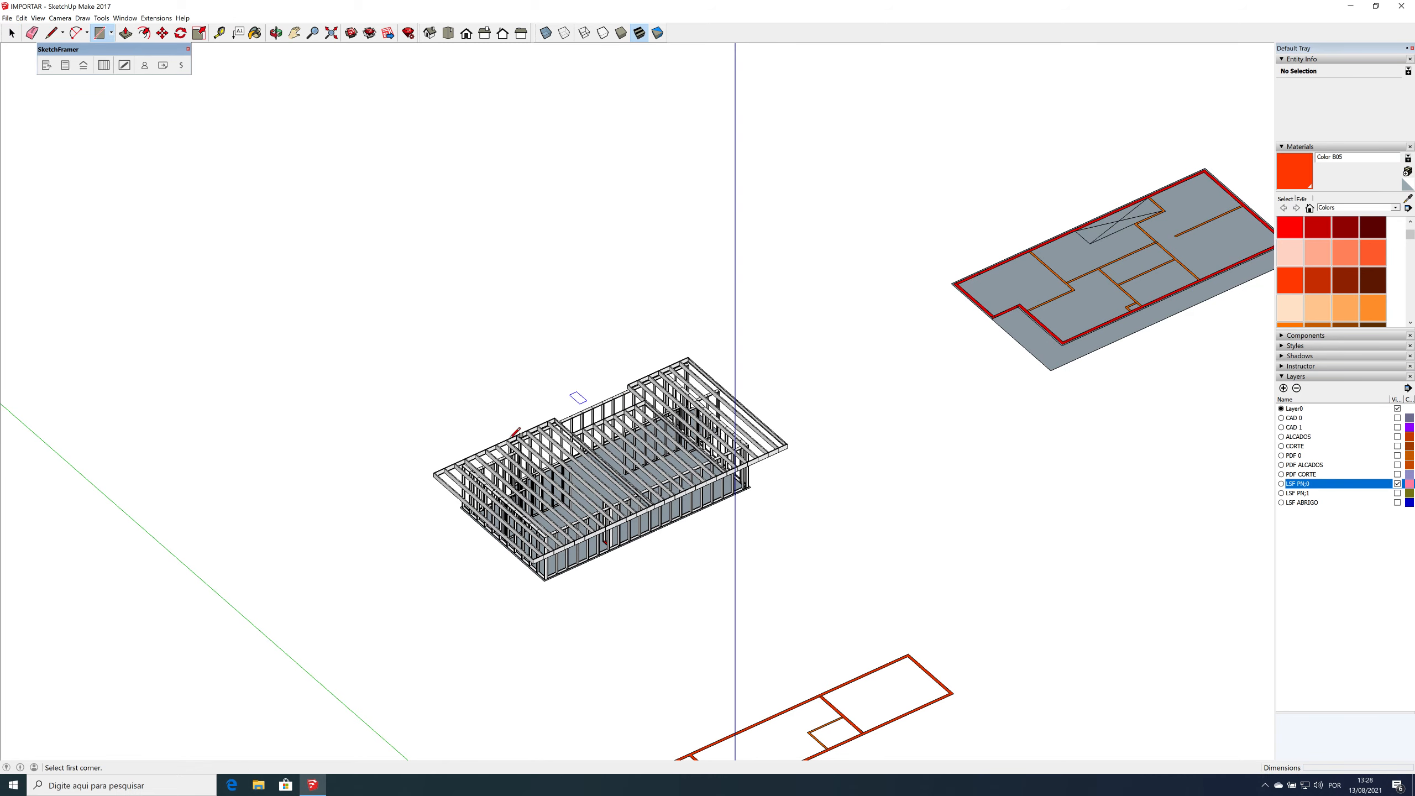
{"action": "scroll", "coordinate": [422, 473], "scroll_direction": "up", "scroll_amount": 3}
{"action": "scroll", "coordinate": [422, 477], "scroll_direction": "up", "scroll_amount": 6}
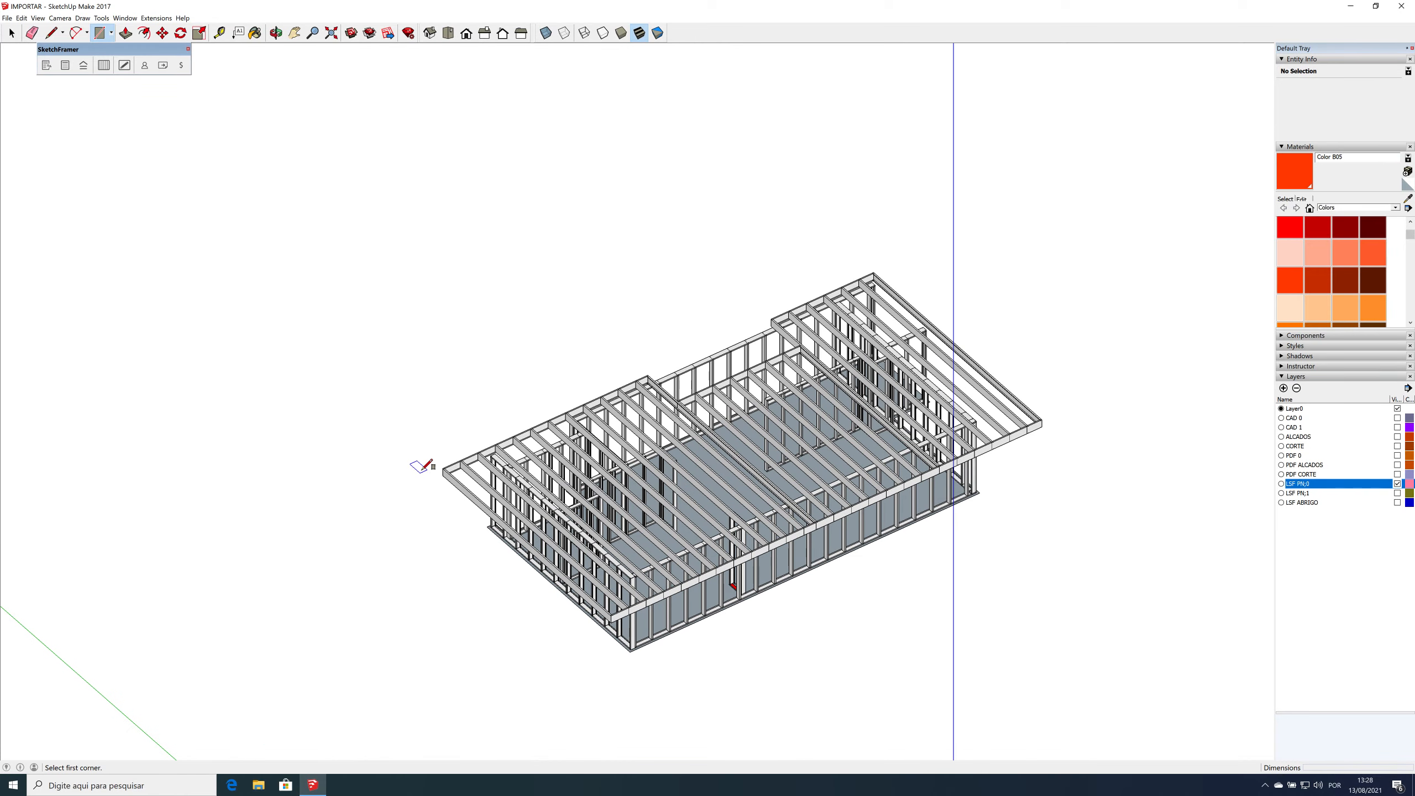
{"action": "scroll", "coordinate": [436, 466], "scroll_direction": "up", "scroll_amount": 6}
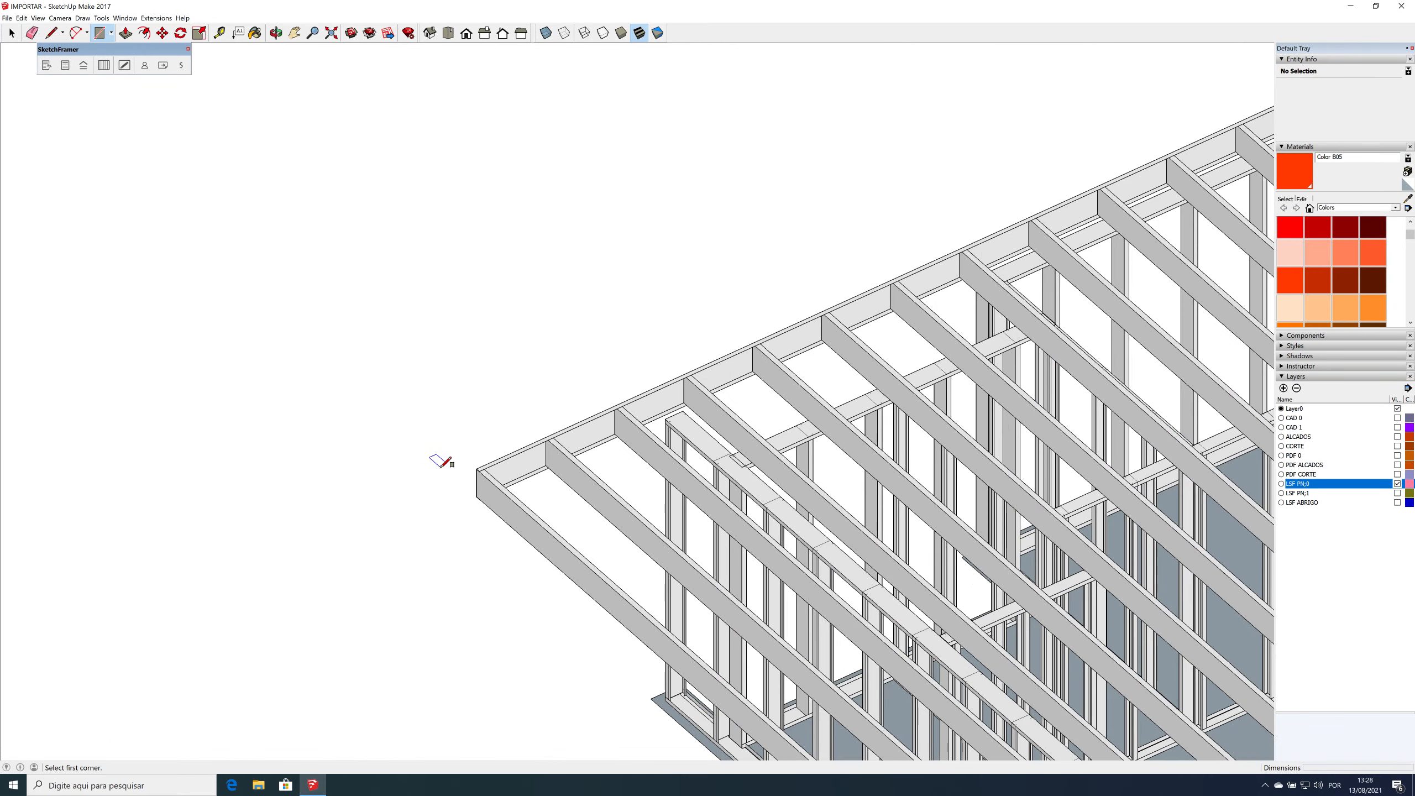
{"action": "scroll", "coordinate": [499, 478], "scroll_direction": "up", "scroll_amount": 5}
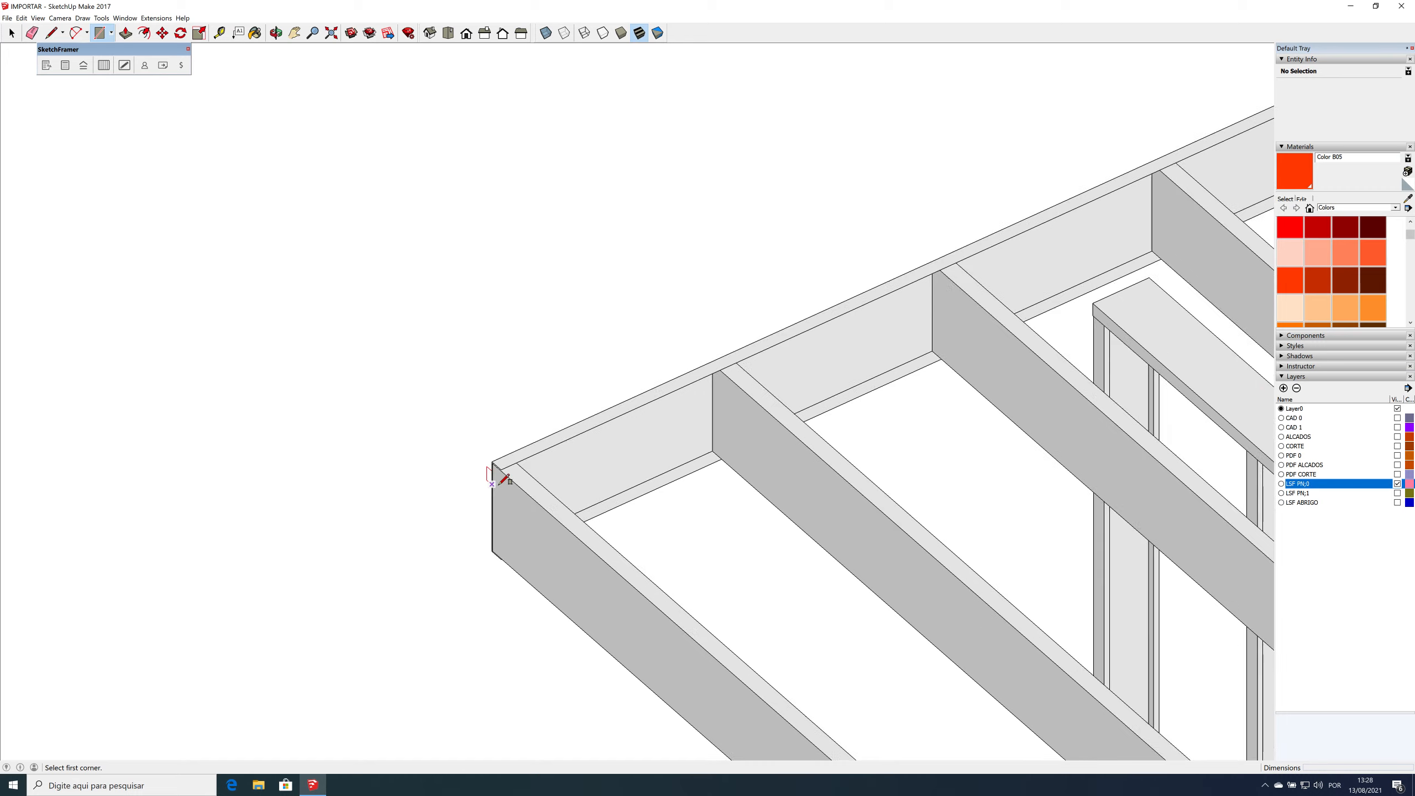
{"action": "left_click", "coordinate": [488, 445]}
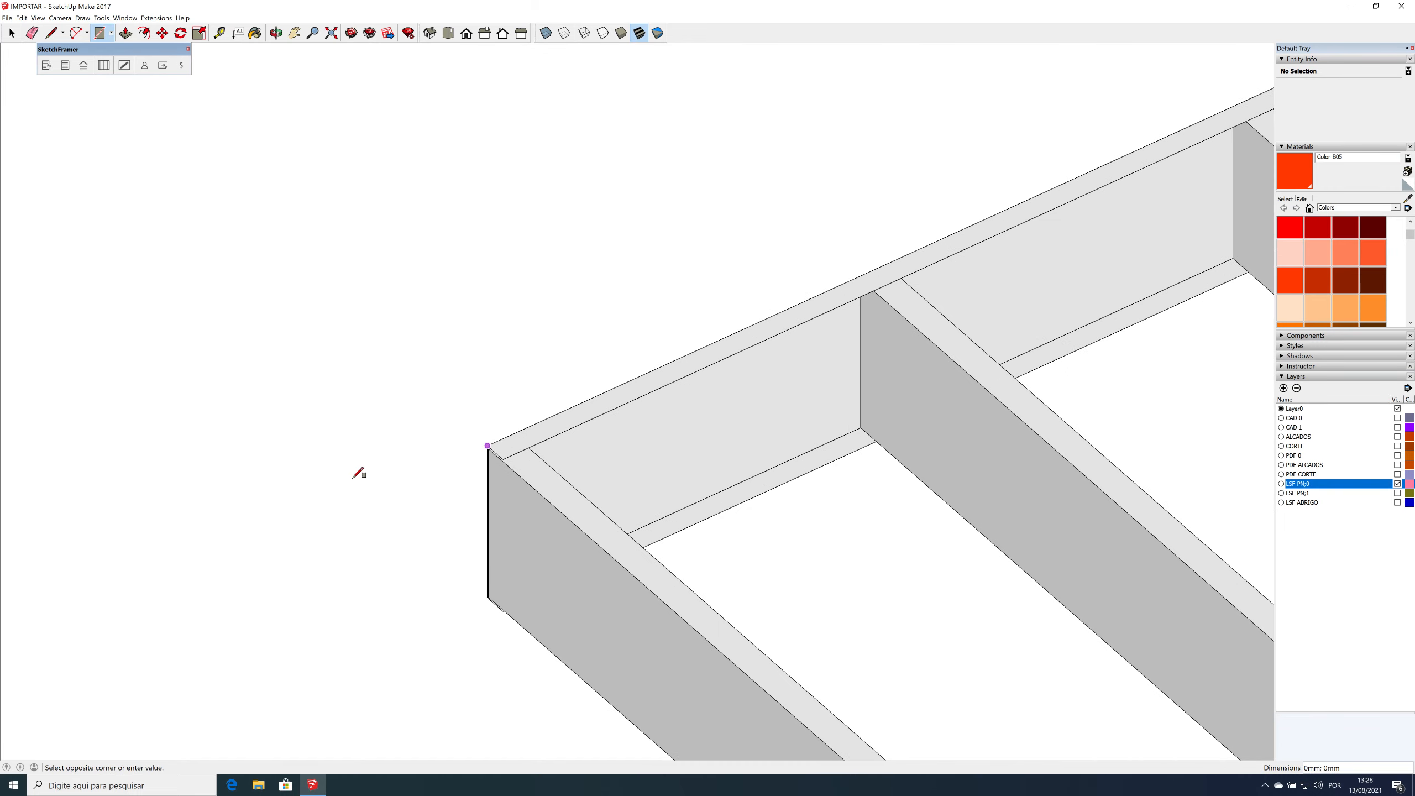
{"action": "scroll", "coordinate": [357, 474], "scroll_direction": "down", "scroll_amount": 5}
{"action": "scroll", "coordinate": [355, 477], "scroll_direction": "down", "scroll_amount": 5}
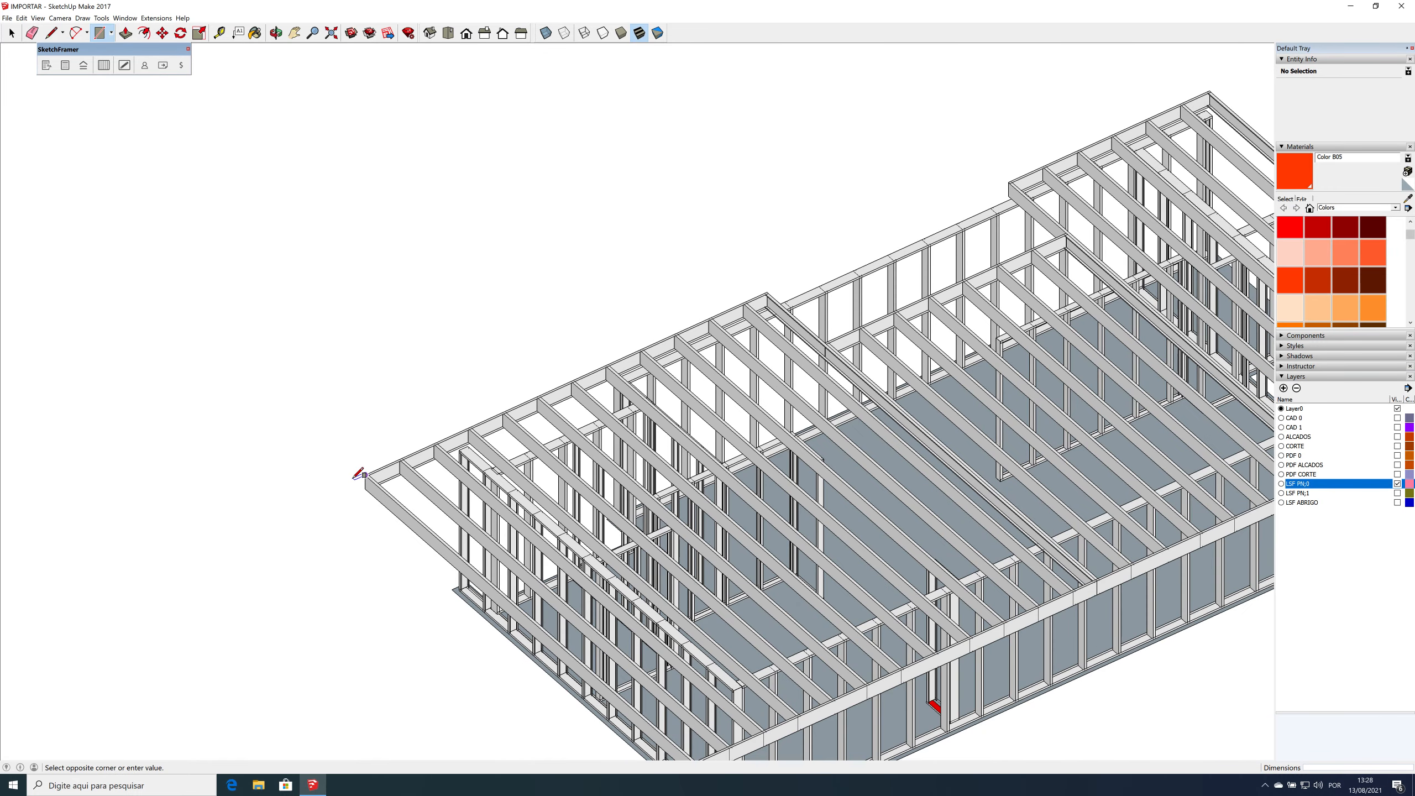
{"action": "scroll", "coordinate": [1277, 389], "scroll_direction": "up", "scroll_amount": 5}
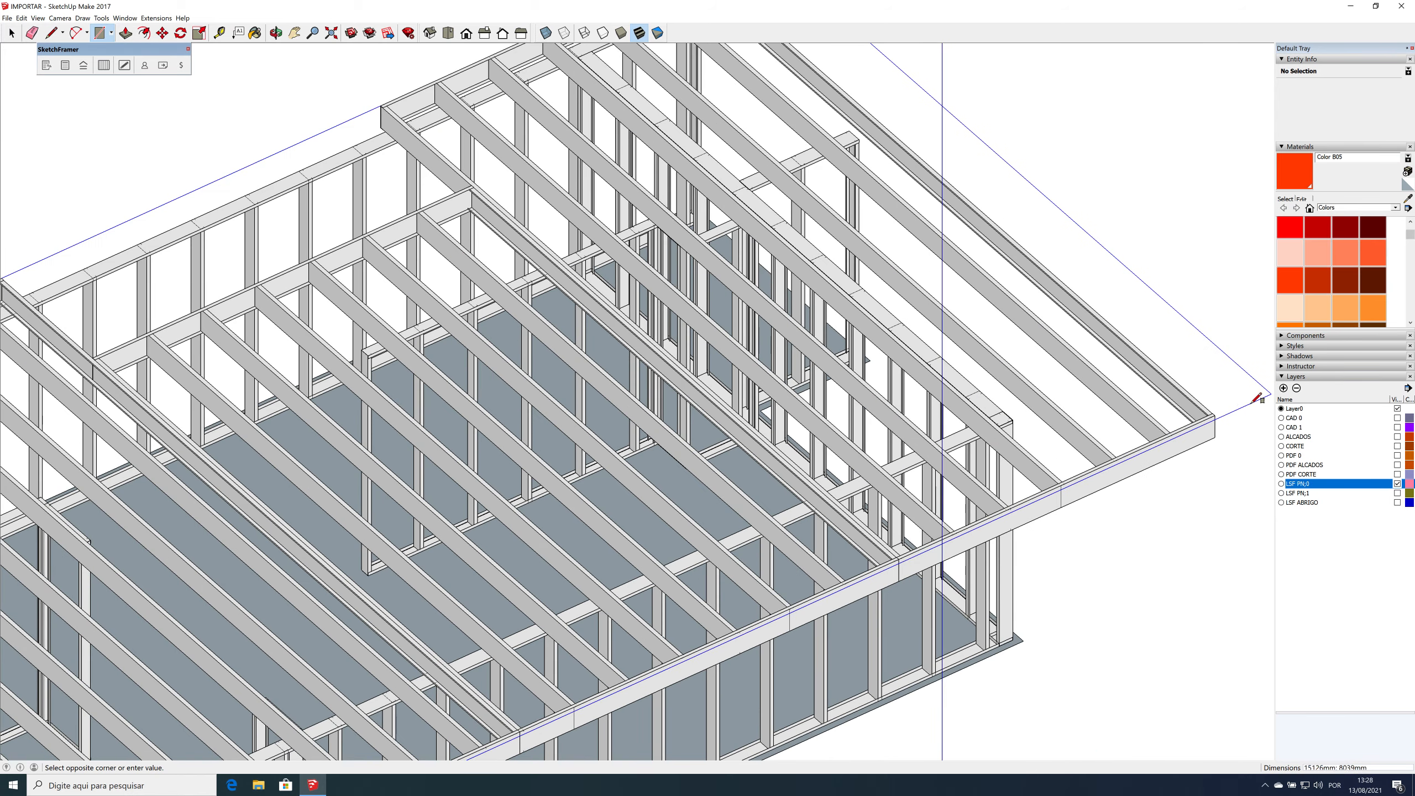
{"action": "scroll", "coordinate": [1261, 395], "scroll_direction": "up", "scroll_amount": 4}
{"action": "scroll", "coordinate": [1202, 415], "scroll_direction": "up", "scroll_amount": 1}
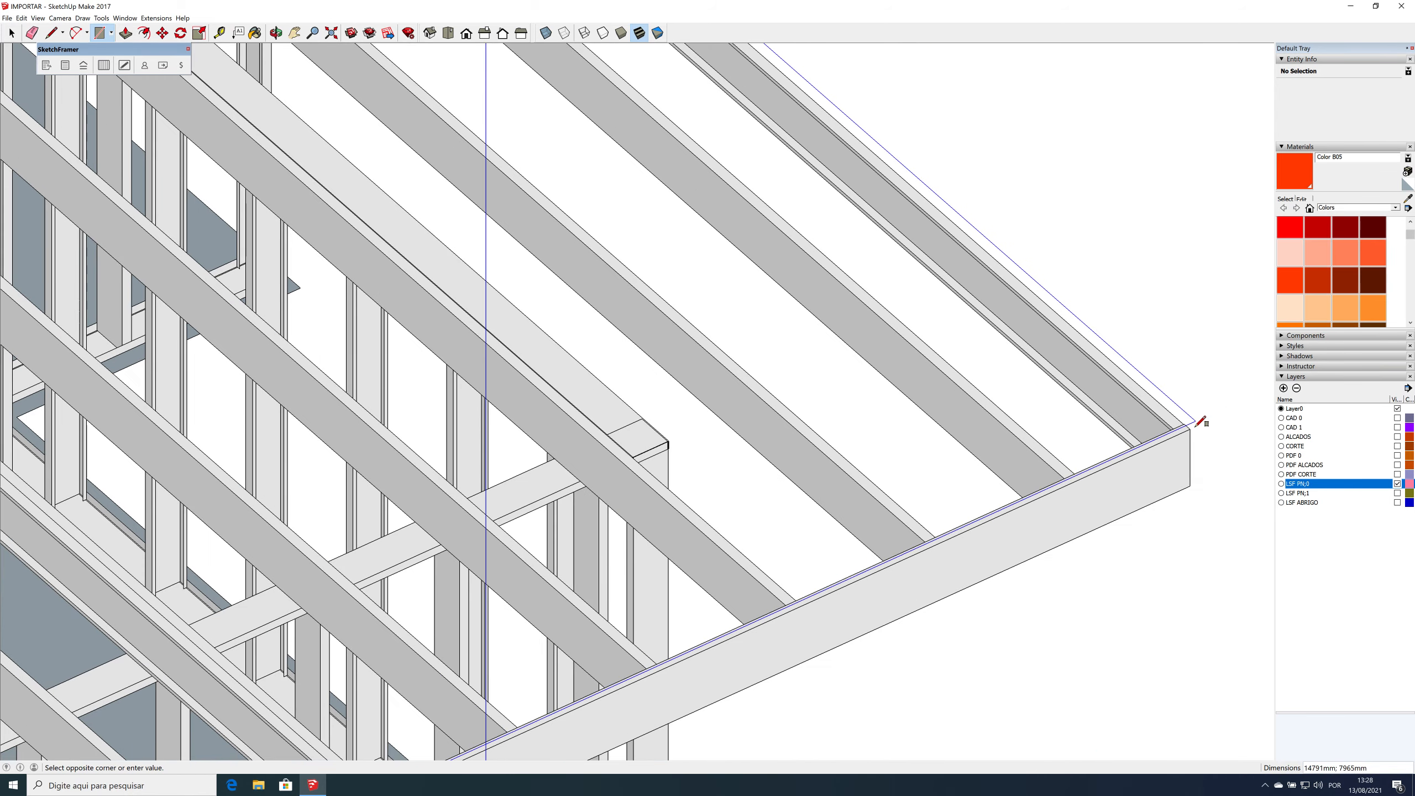
{"action": "left_click", "coordinate": [1191, 428]}
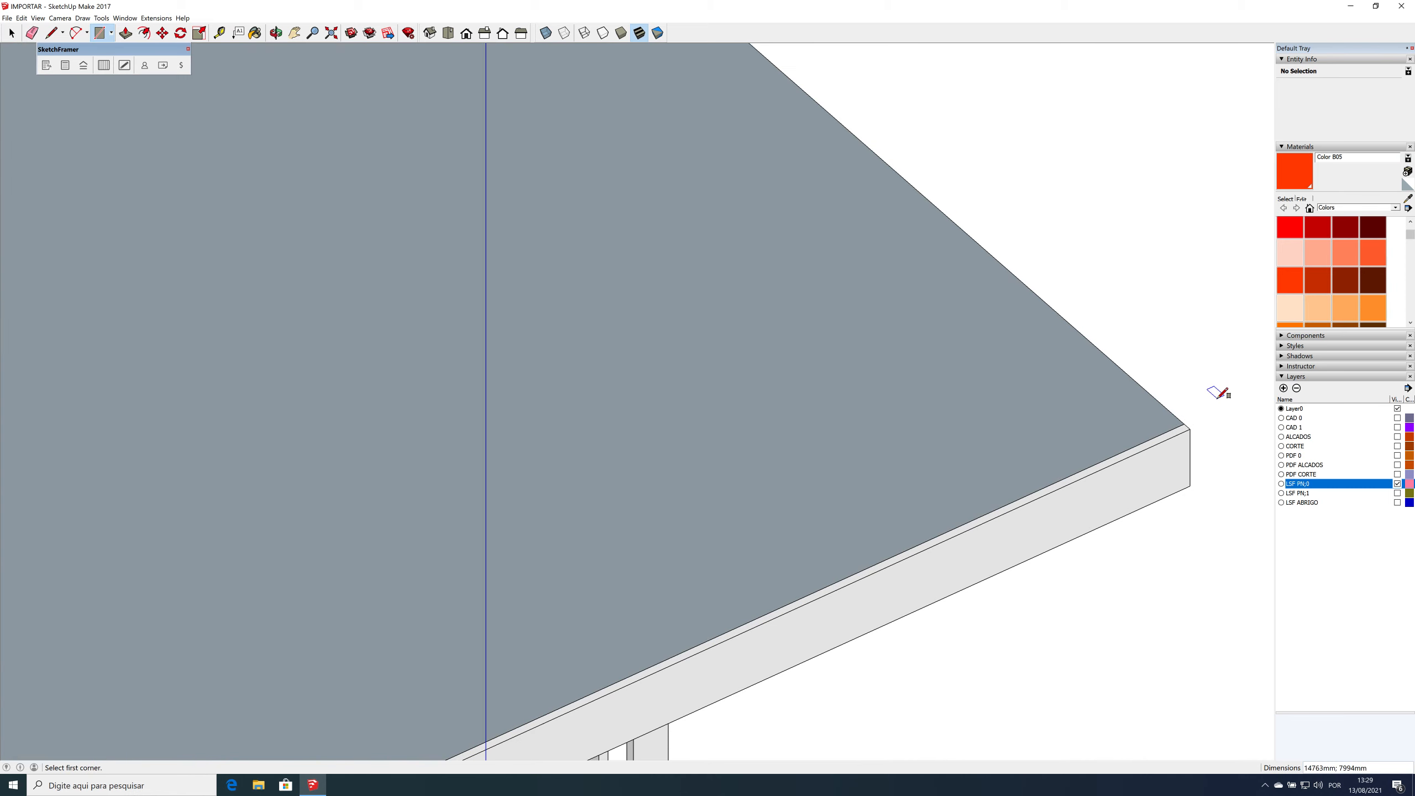
Step: Turn the new rectangular face over the joists into a component
{"action": "scroll", "coordinate": [1220, 393], "scroll_direction": "down", "scroll_amount": 8}
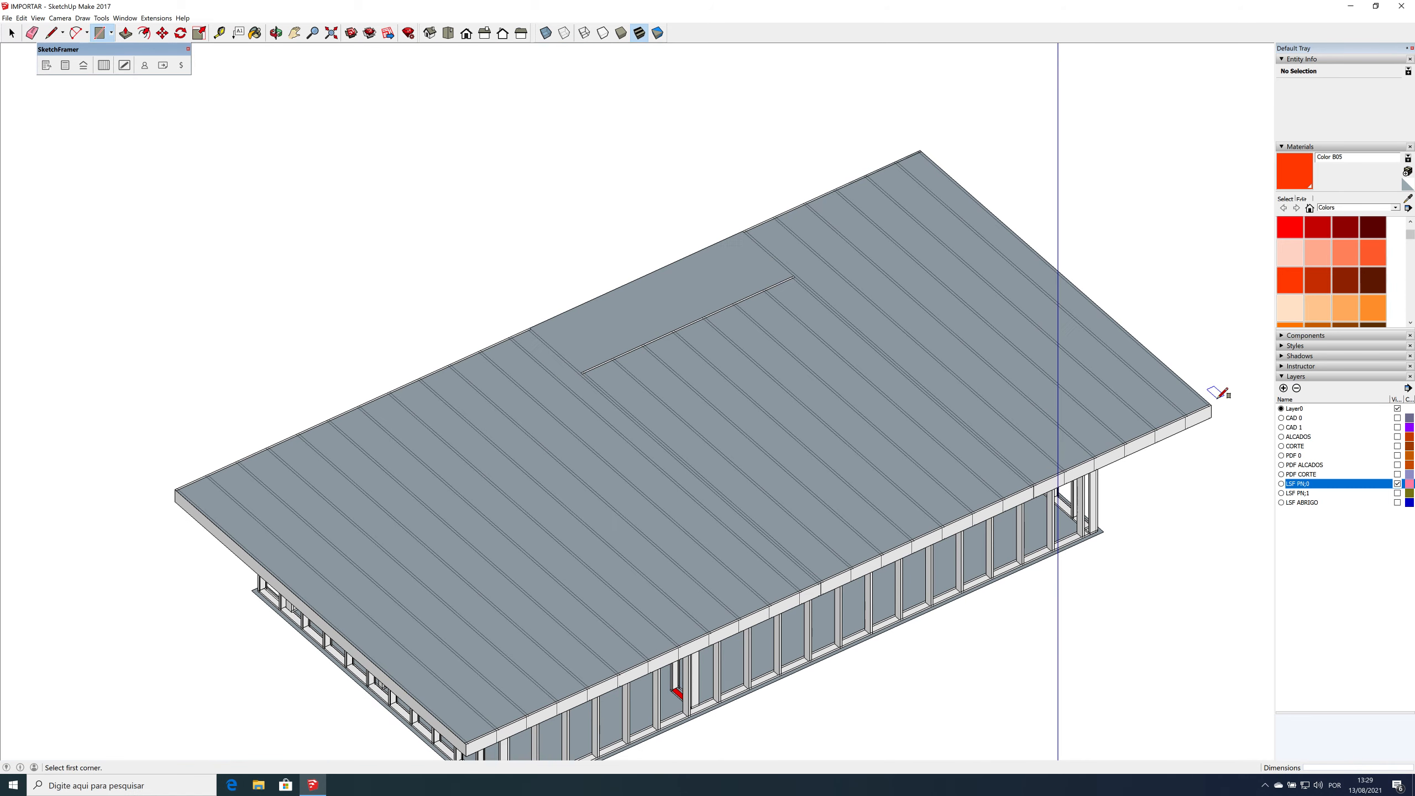
{"action": "key", "text": "space"}
{"action": "left_click", "coordinate": [826, 357]}
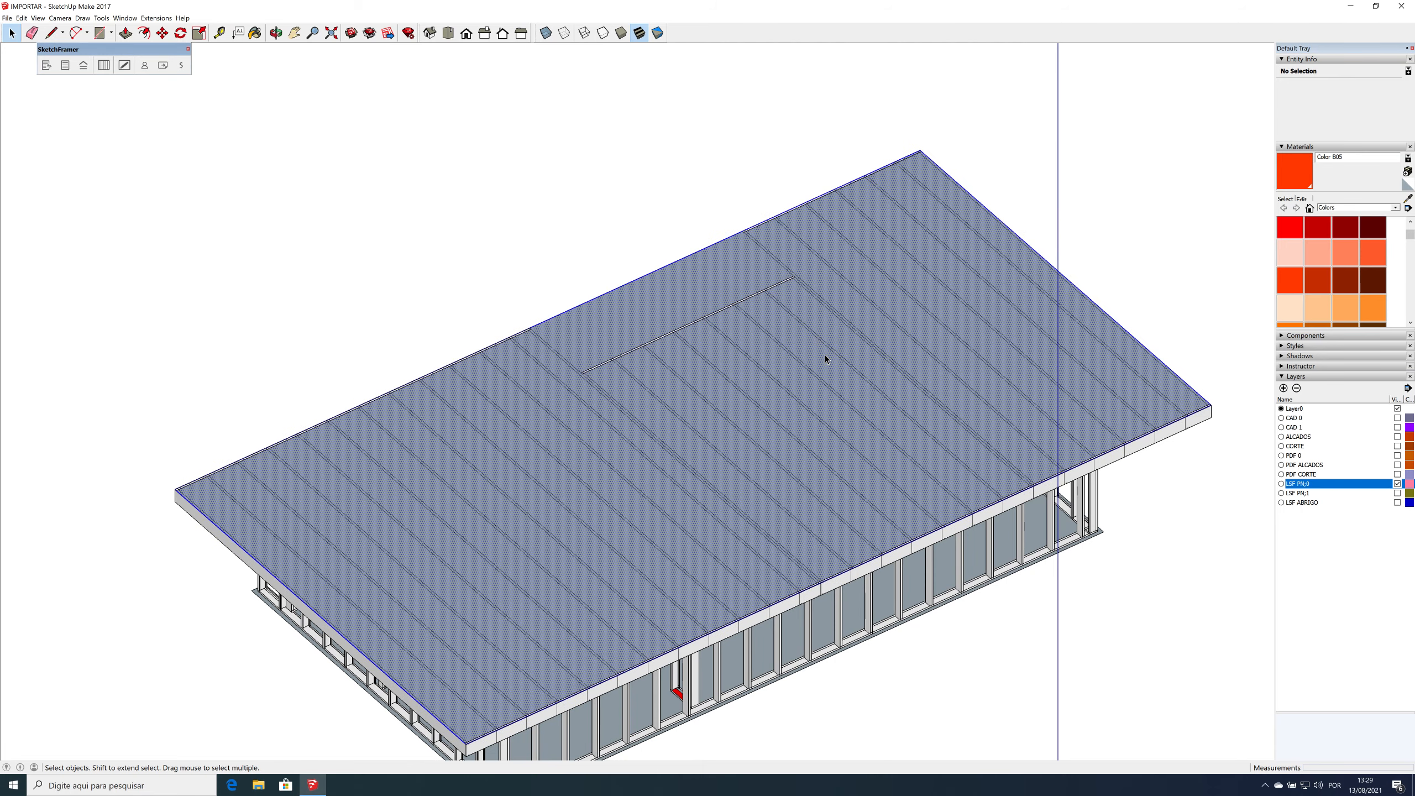
{"action": "key", "text": "g"}
{"action": "key", "text": "Return"}
Step: Open the floor panel component and cut a rectangular notch along its long edge over the stair opening
{"action": "scroll", "coordinate": [738, 296], "scroll_direction": "up", "scroll_amount": 5}
{"action": "double_click", "coordinate": [736, 284]}
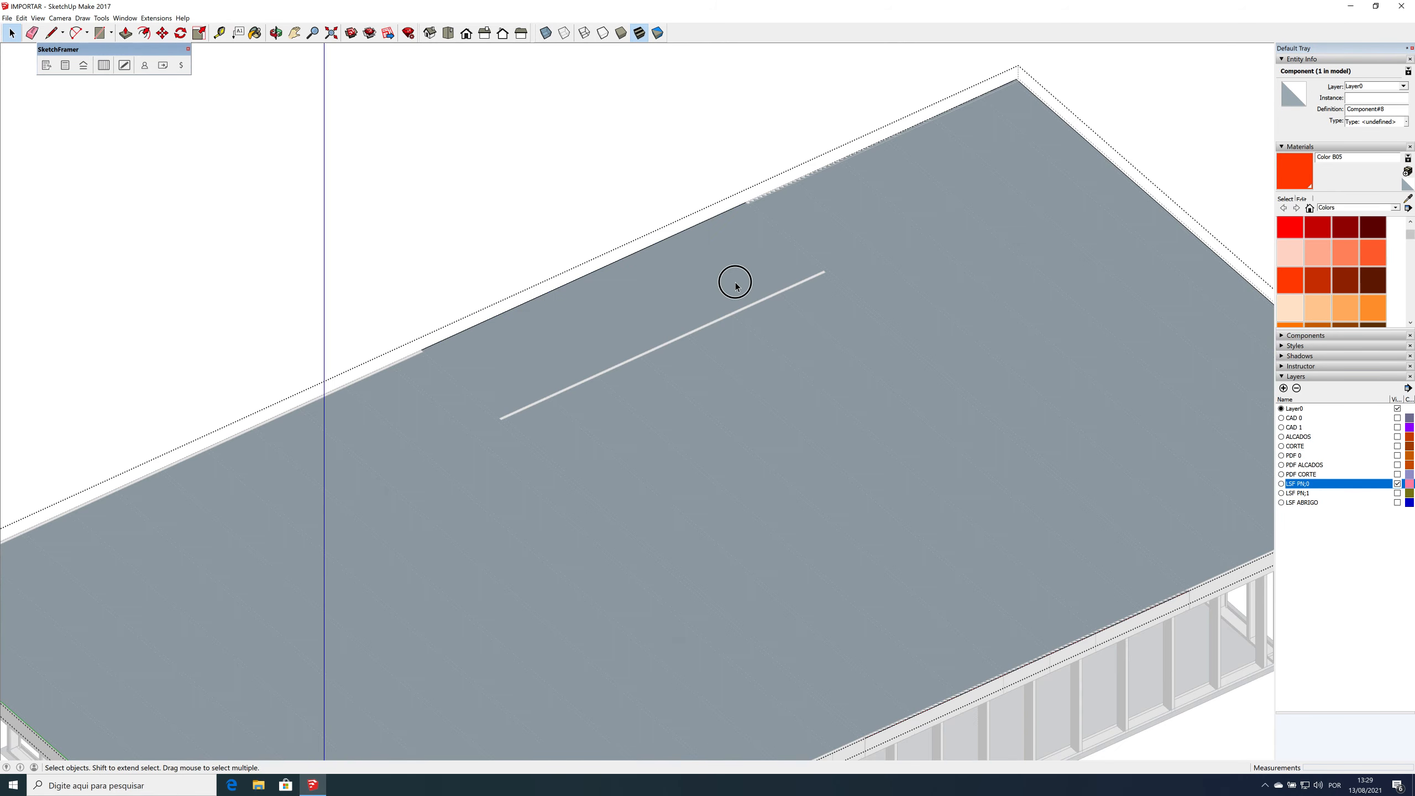
{"action": "key", "text": "r"}
{"action": "left_click", "coordinate": [448, 338]}
{"action": "left_click", "coordinate": [768, 291]}
{"action": "key", "text": "e"}
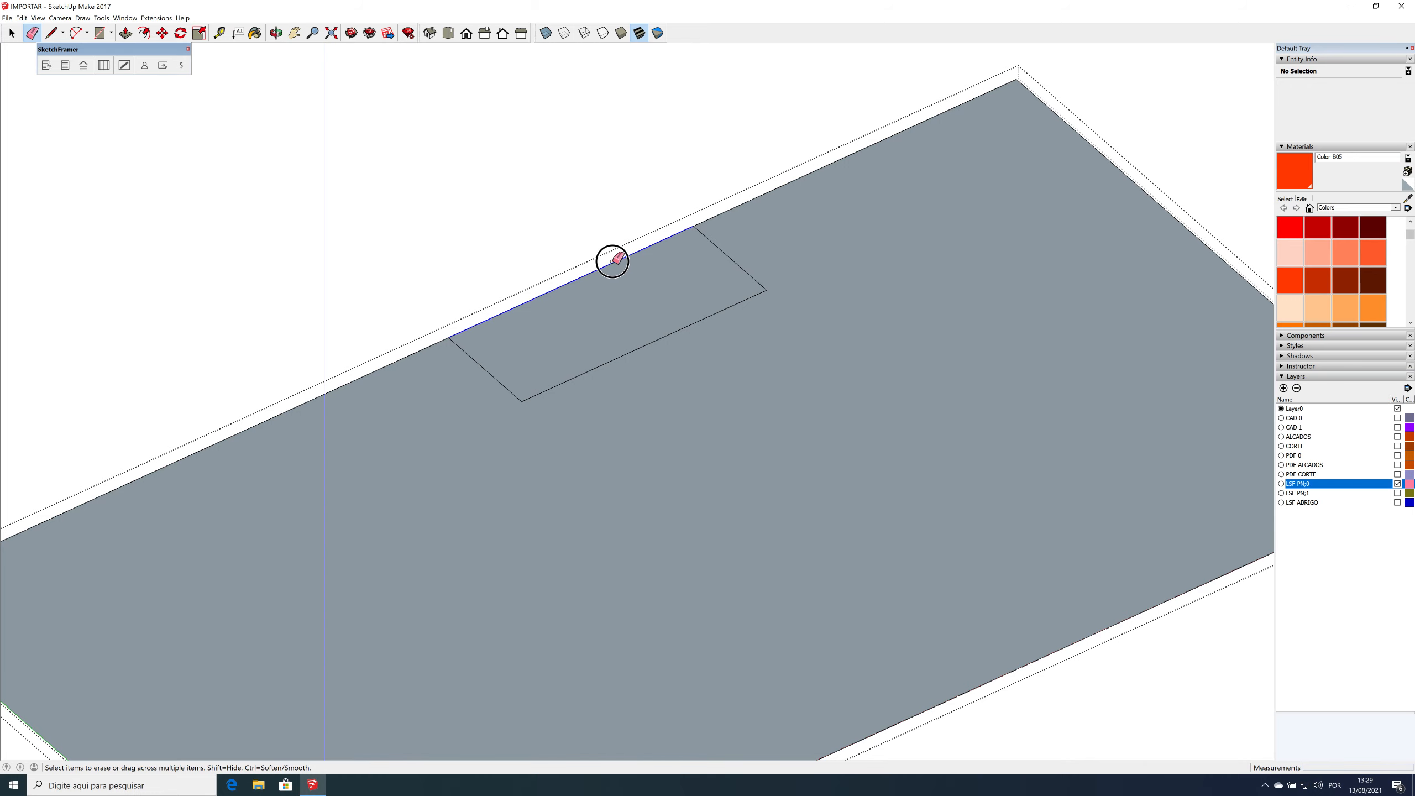
{"action": "left_click", "coordinate": [613, 262]}
{"action": "key", "text": "i"}
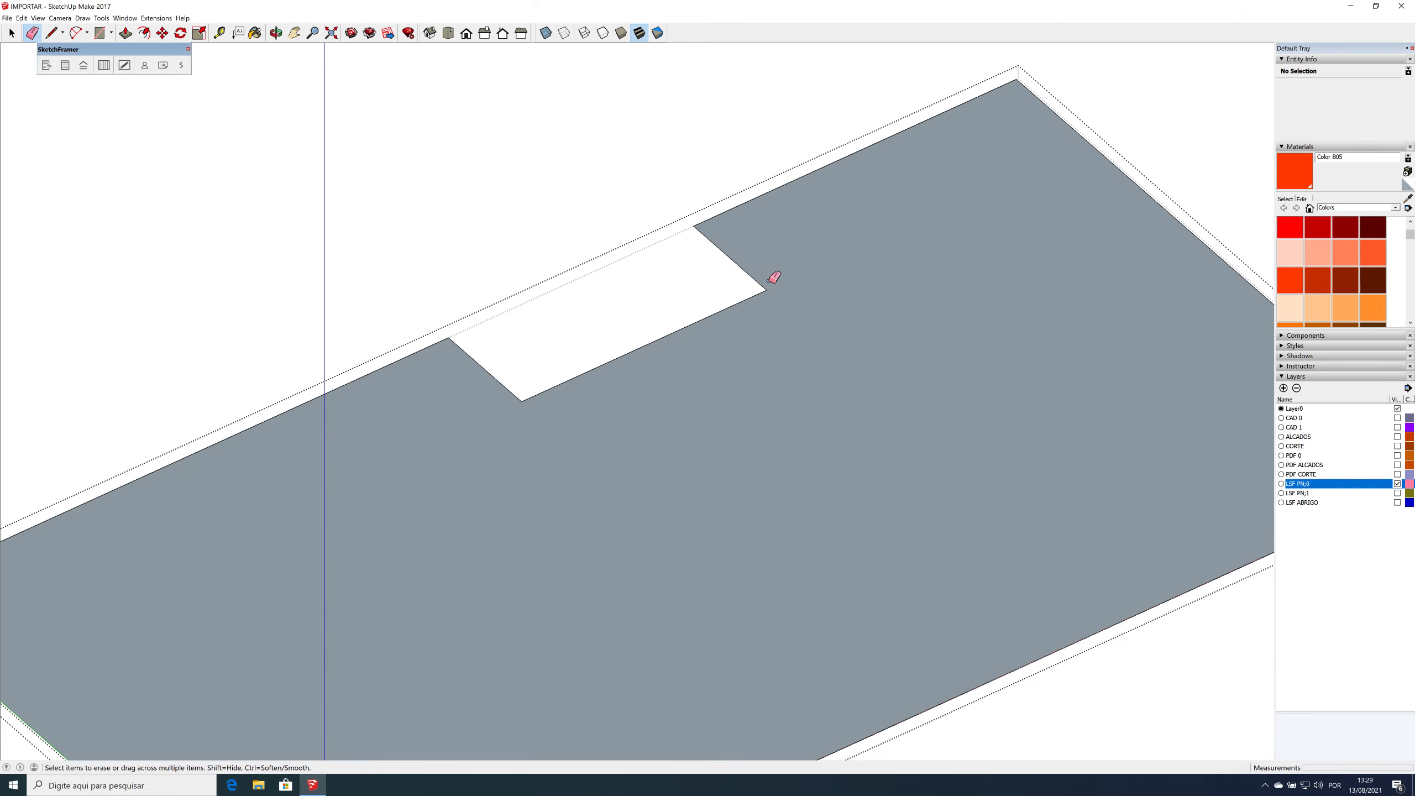
Step: Extrude the notched floor panel face upward to a thickness of 20 mm
{"action": "key", "text": "p"}
{"action": "left_click", "coordinate": [805, 265]}
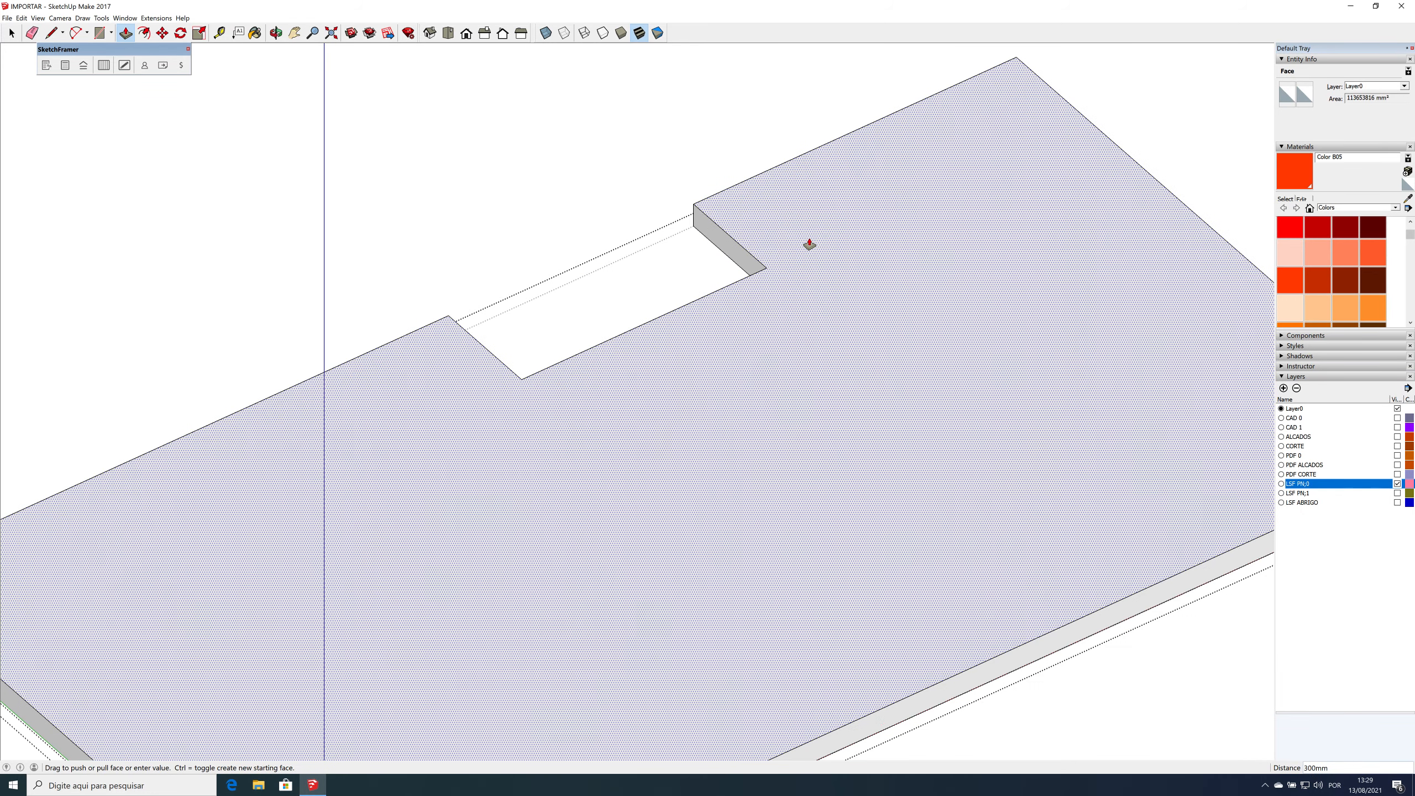
{"action": "left_click", "coordinate": [809, 245]}
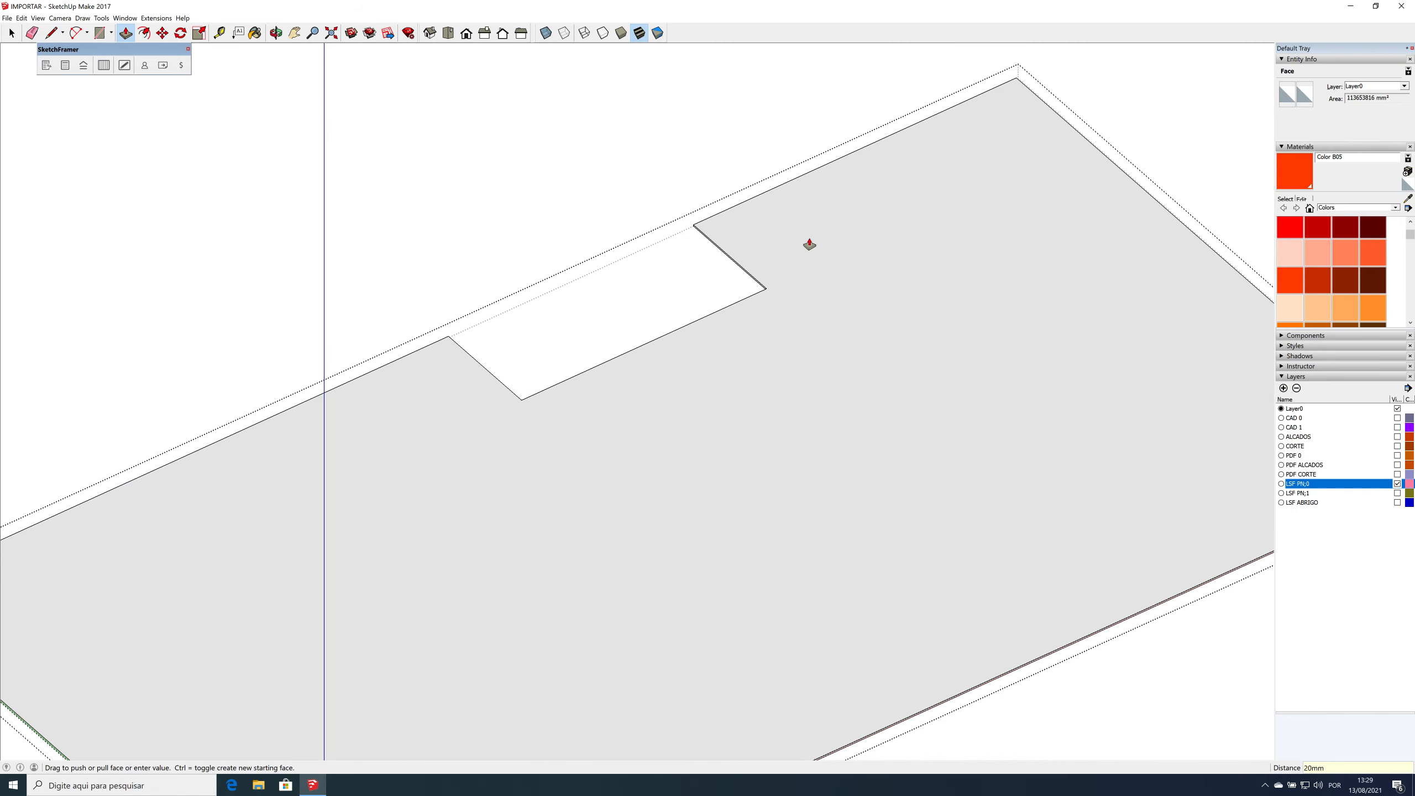
Step: Push one short side face of the panel's stair notch back about 679 mm, flush with the joist framing
{"action": "key", "text": "o"}
{"action": "left_click_drag", "start_coordinate": [761, 234], "coordinate": [471, 278]}
{"action": "scroll", "coordinate": [471, 278], "scroll_direction": "up", "scroll_amount": 5}
{"action": "key", "text": "p"}
{"action": "left_click", "coordinate": [504, 339]}
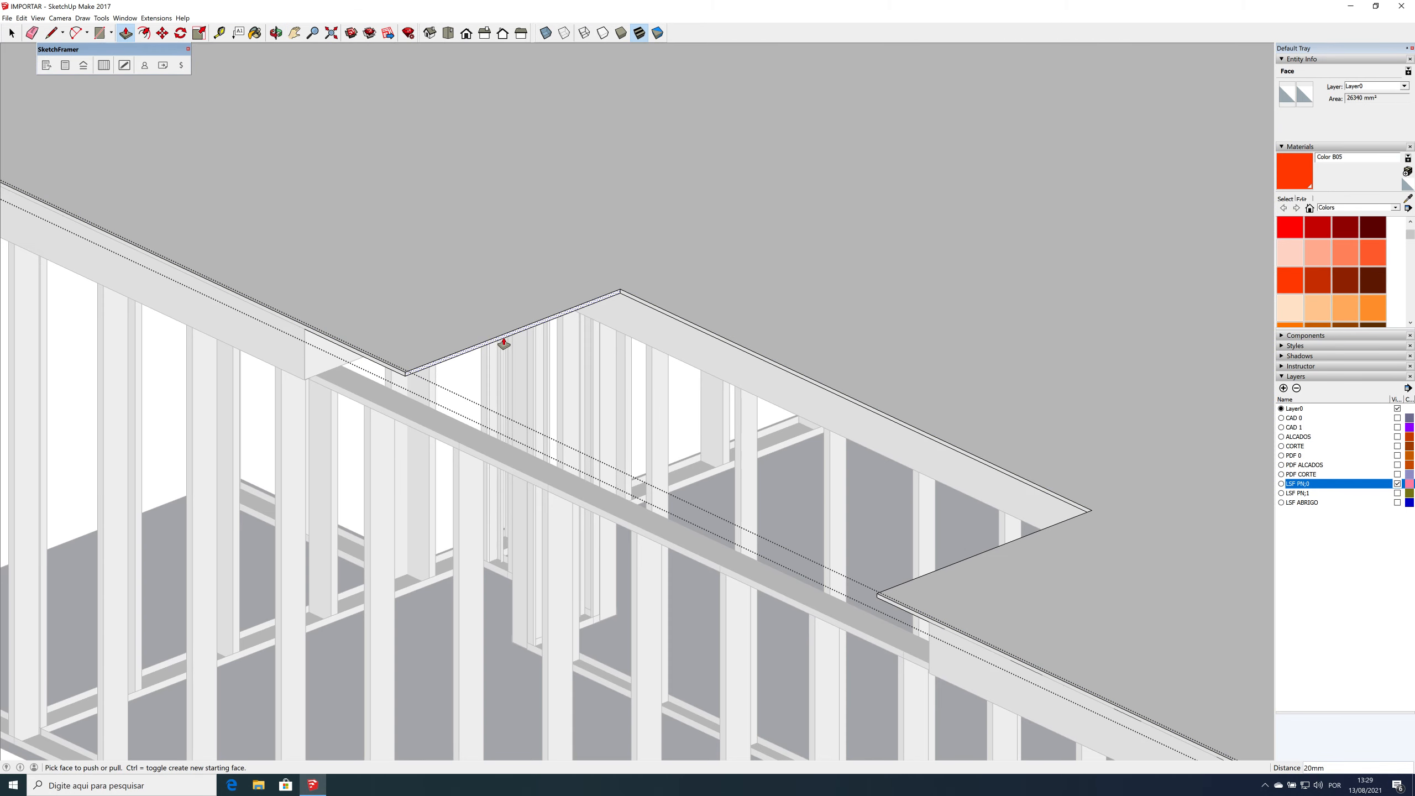
{"action": "left_click", "coordinate": [328, 365]}
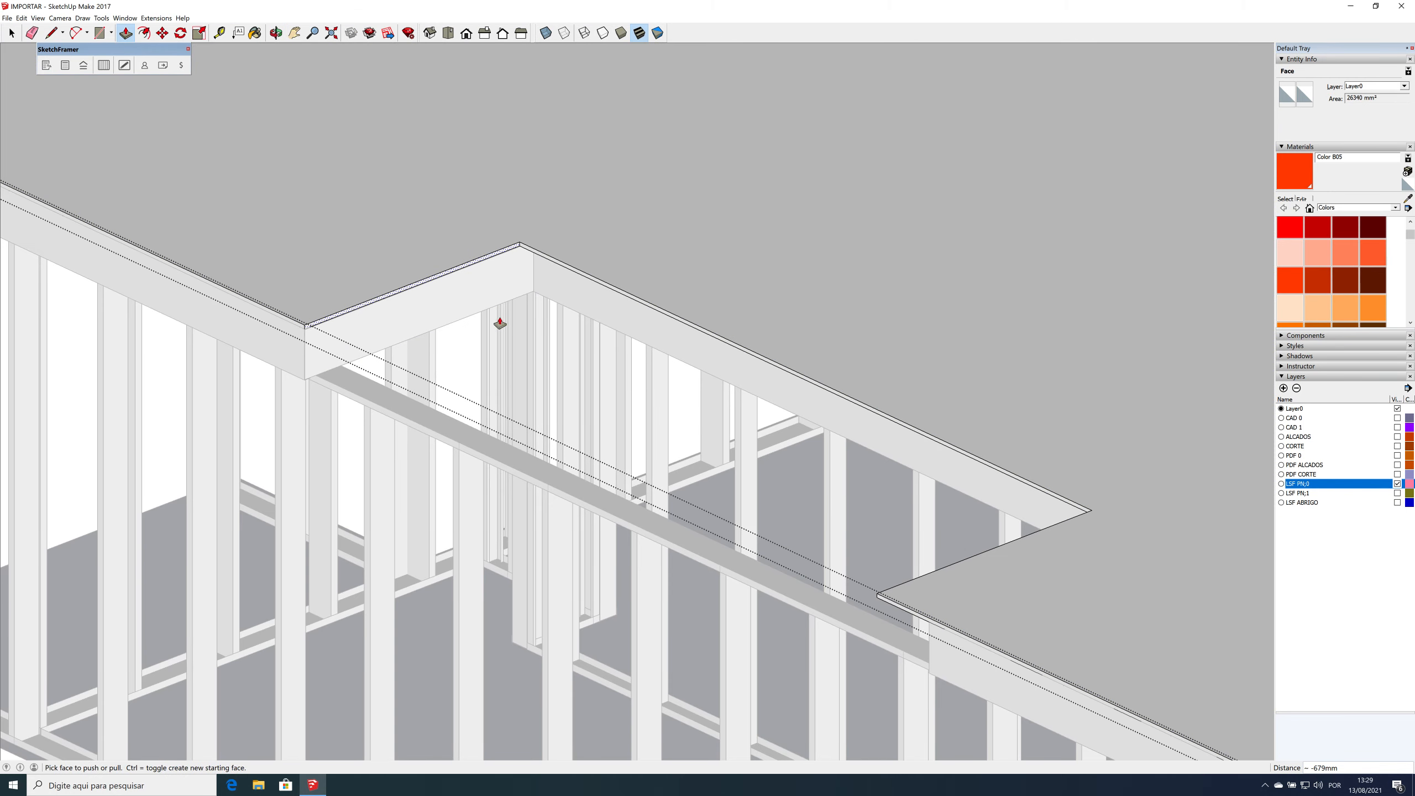
Step: Push the opposite short side face of the stair notch back flush with the joist at that end
{"action": "left_click", "coordinate": [608, 286]}
{"action": "scroll", "coordinate": [649, 323], "scroll_direction": "down", "scroll_amount": 3}
{"action": "middle_click_drag", "start_coordinate": [647, 322], "coordinate": [1247, 436]}
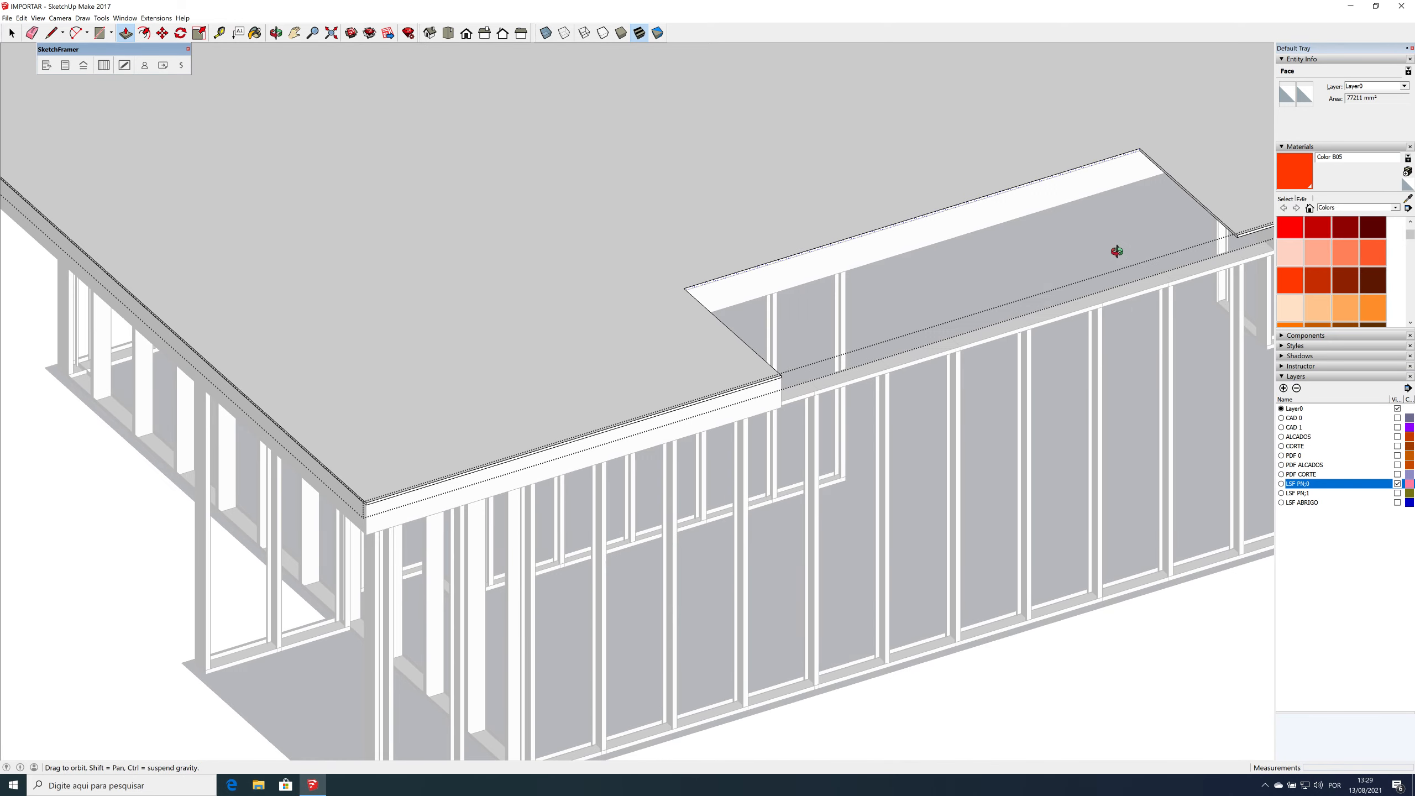
{"action": "scroll", "coordinate": [1083, 247], "scroll_direction": "down", "scroll_amount": 2}
{"action": "scroll", "coordinate": [1207, 200], "scroll_direction": "up", "scroll_amount": 5}
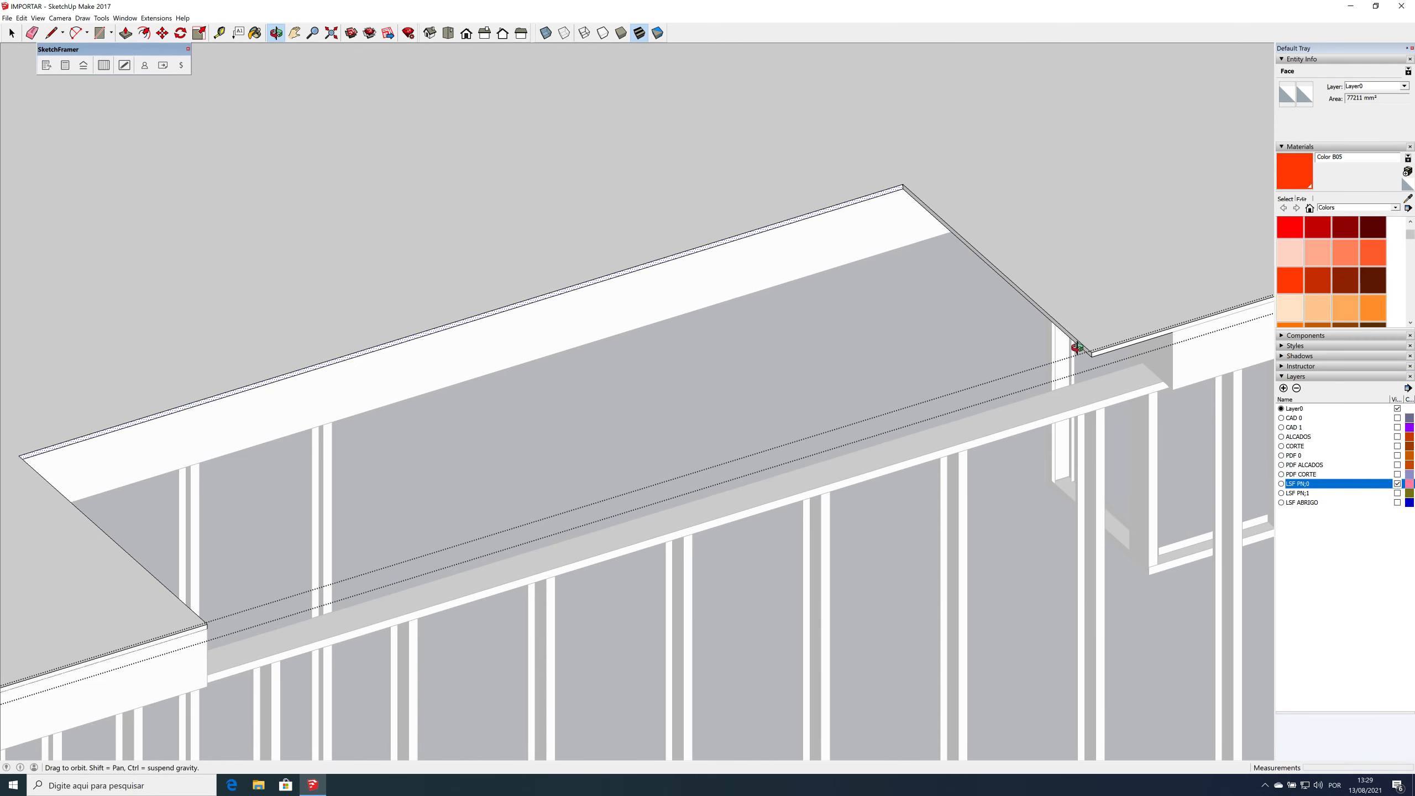
{"action": "left_click", "coordinate": [1080, 344]}
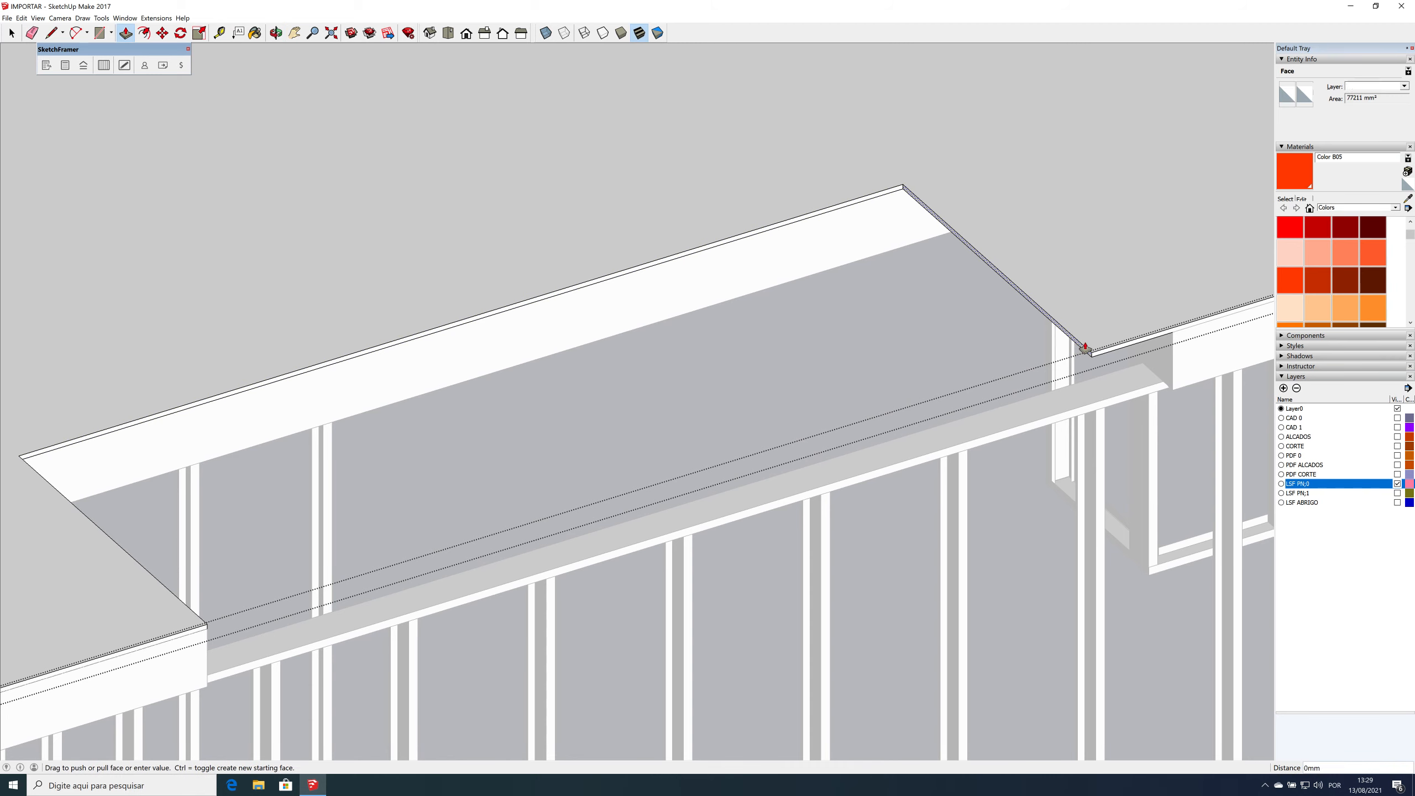
{"action": "left_click", "coordinate": [1157, 357]}
{"action": "key", "text": "space"}
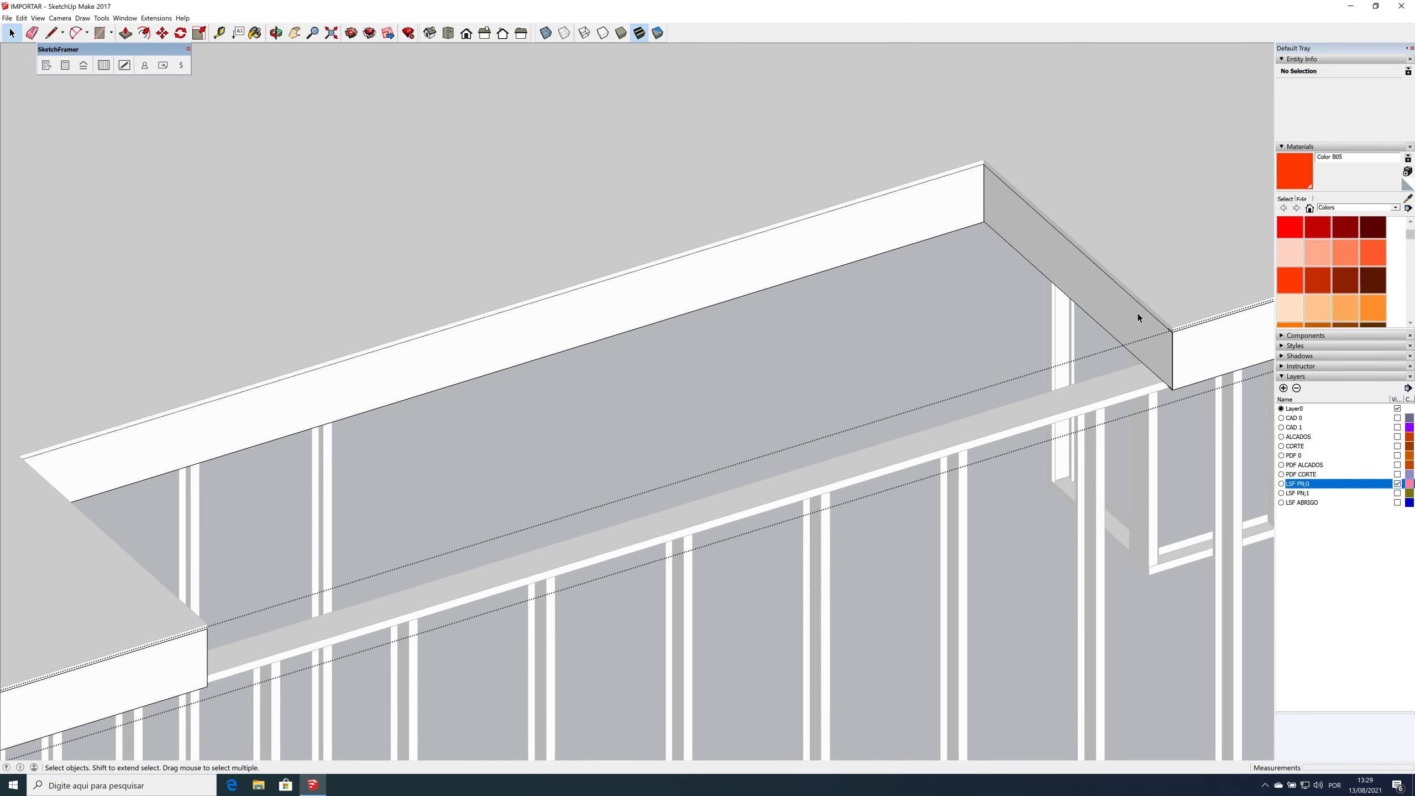
Step: Examine the panel's corner at the stair opening and the fit of the whole panel over the joist floor
{"action": "scroll", "coordinate": [1203, 337], "scroll_direction": "up", "scroll_amount": 4}
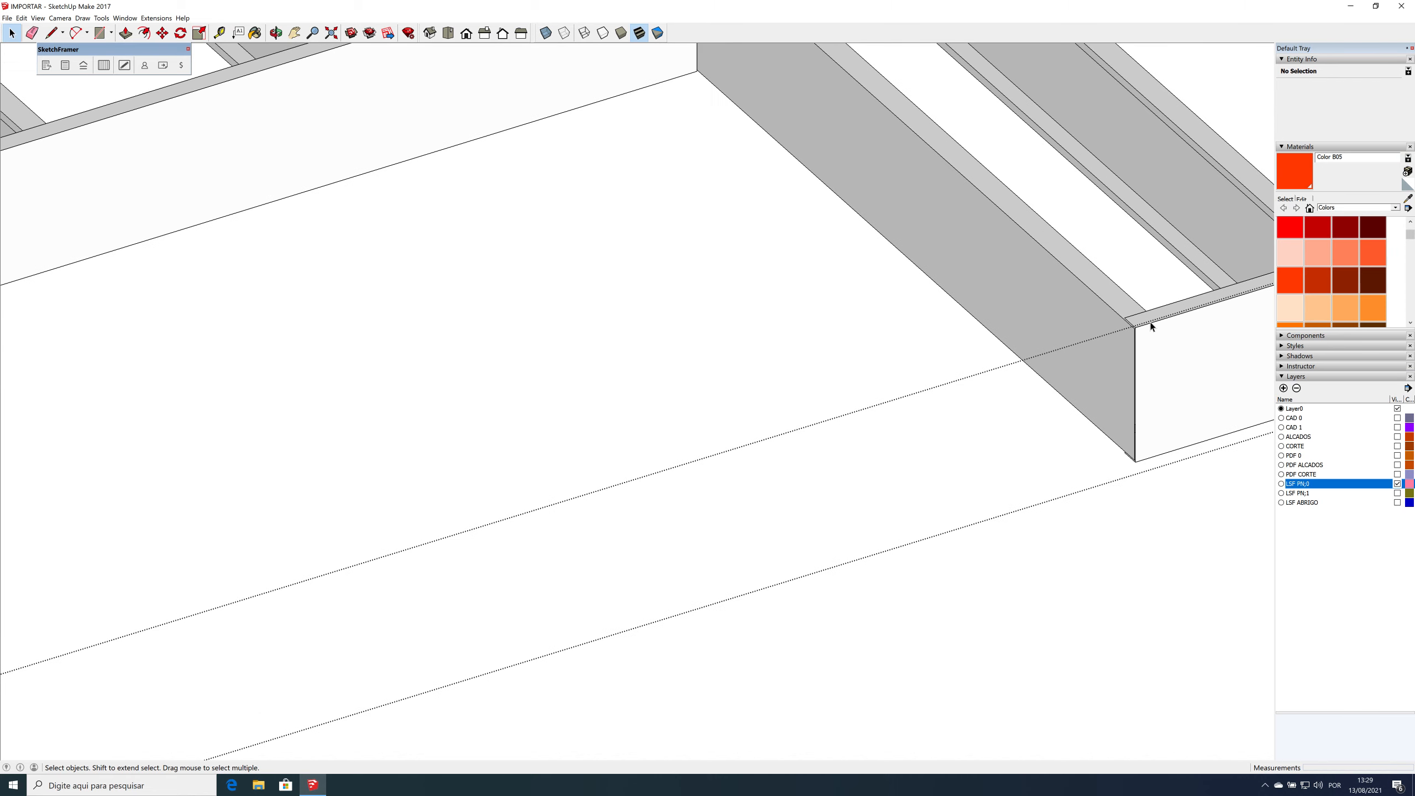
{"action": "scroll", "coordinate": [1134, 335], "scroll_direction": "down", "scroll_amount": 2}
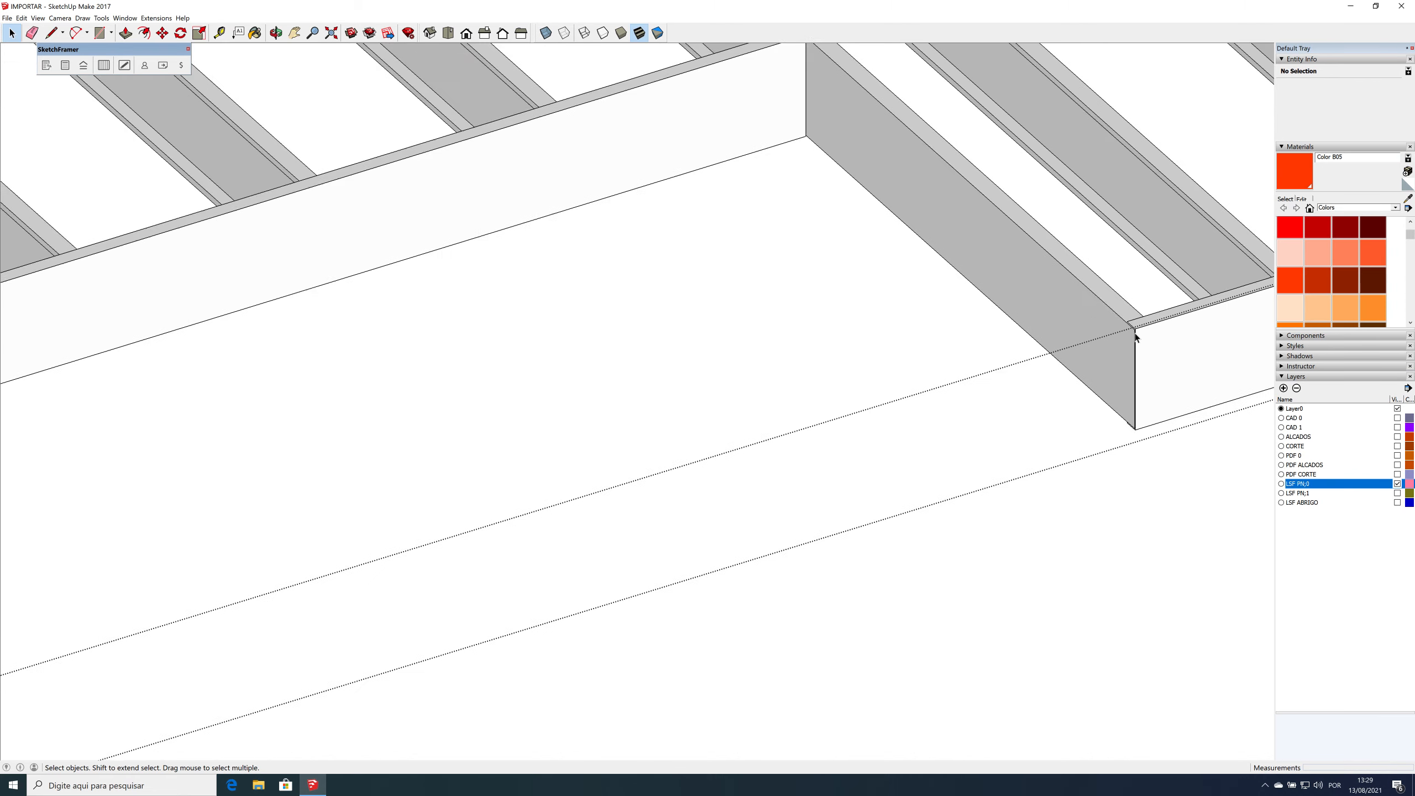
{"action": "scroll", "coordinate": [1134, 328], "scroll_direction": "up", "scroll_amount": 2}
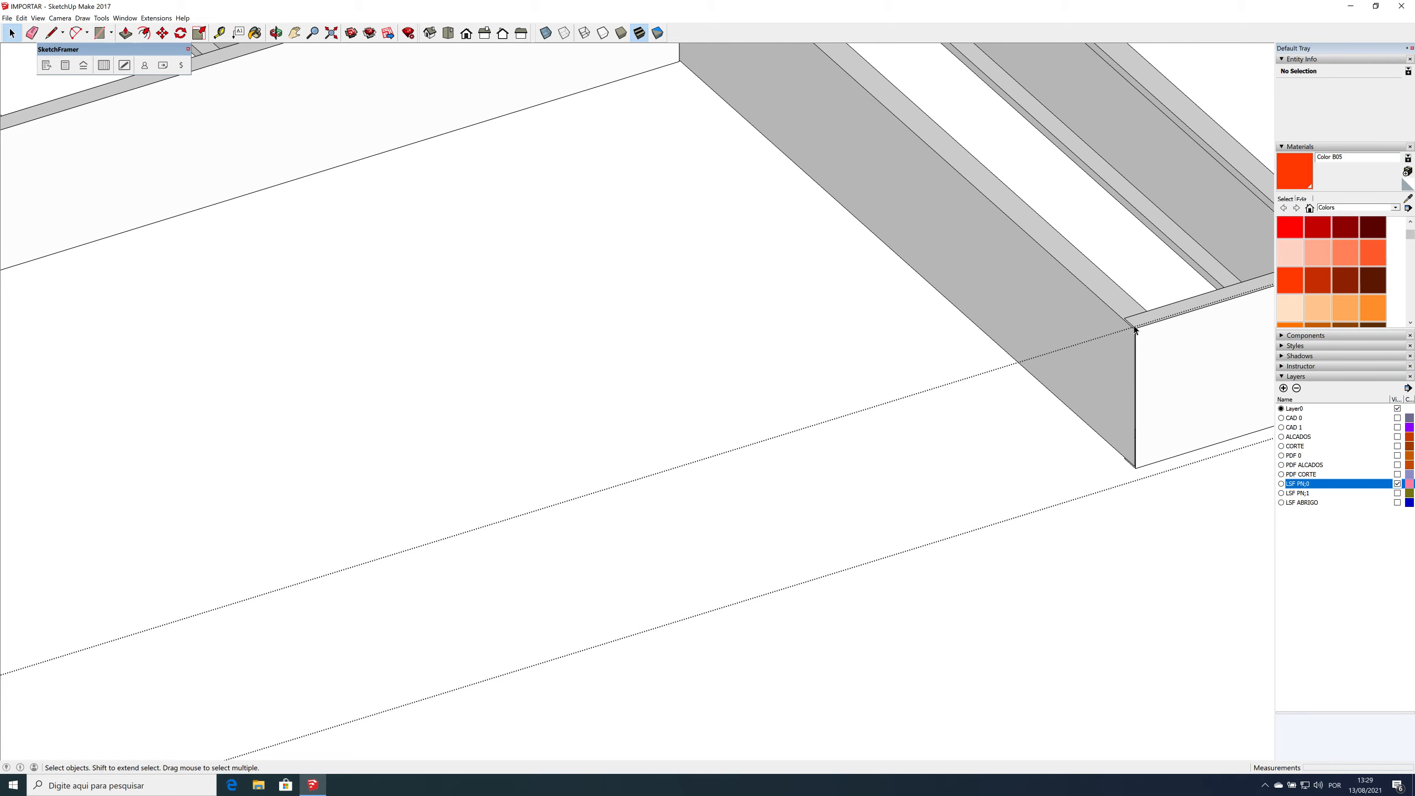
{"action": "scroll", "coordinate": [1068, 368], "scroll_direction": "down", "scroll_amount": 10}
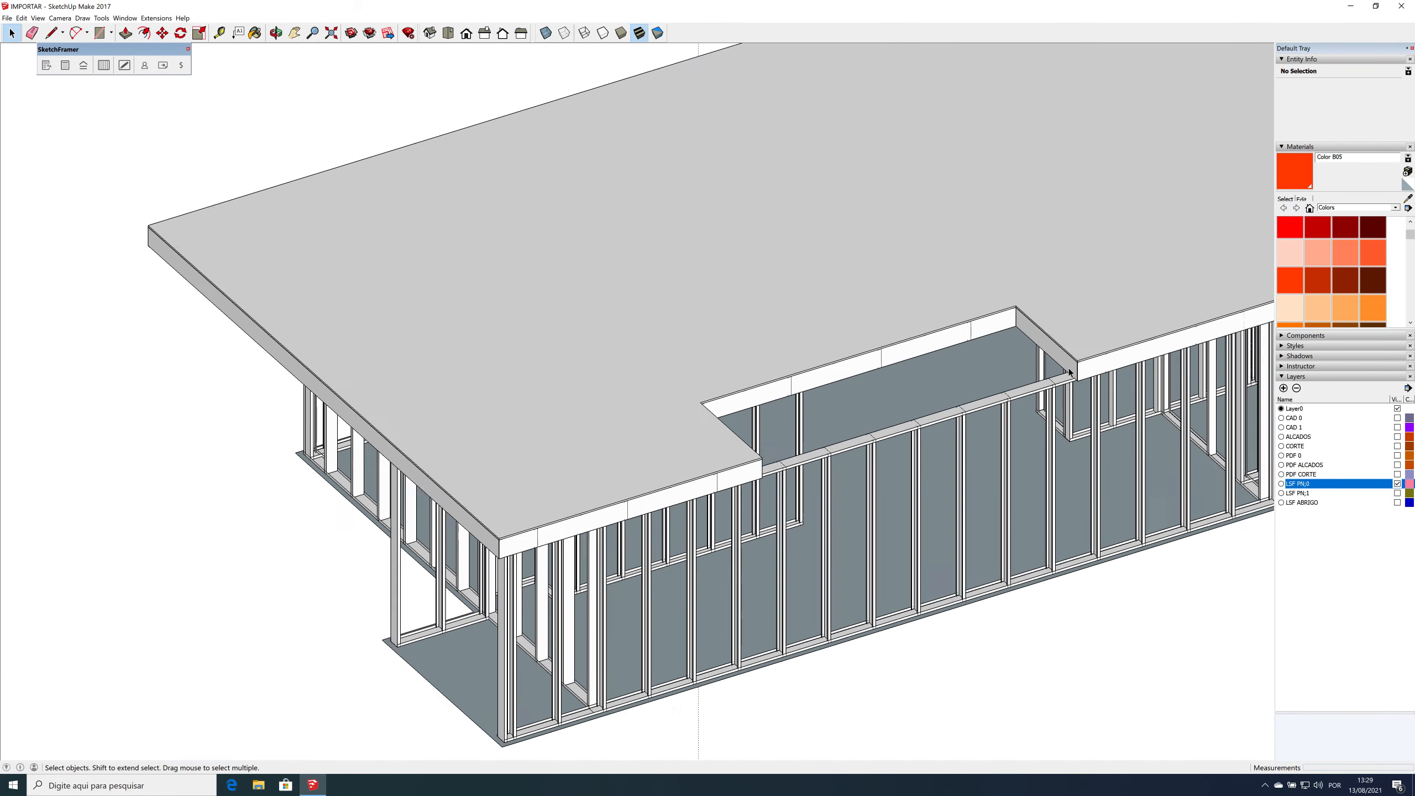
{"action": "scroll", "coordinate": [1069, 373], "scroll_direction": "down", "scroll_amount": 4}
{"action": "middle_click_drag", "start_coordinate": [1068, 373], "coordinate": [673, 401]}
{"action": "mouse_move", "coordinate": [300, 471]}
{"action": "middle_mouse_down"}
{"action": "mouse_move", "coordinate": [562, 414]}
{"action": "mouse_move", "coordinate": [349, 460]}
{"action": "mouse_move", "coordinate": [521, 440]}
{"action": "mouse_move", "coordinate": [474, 413]}
{"action": "middle_mouse_up"}
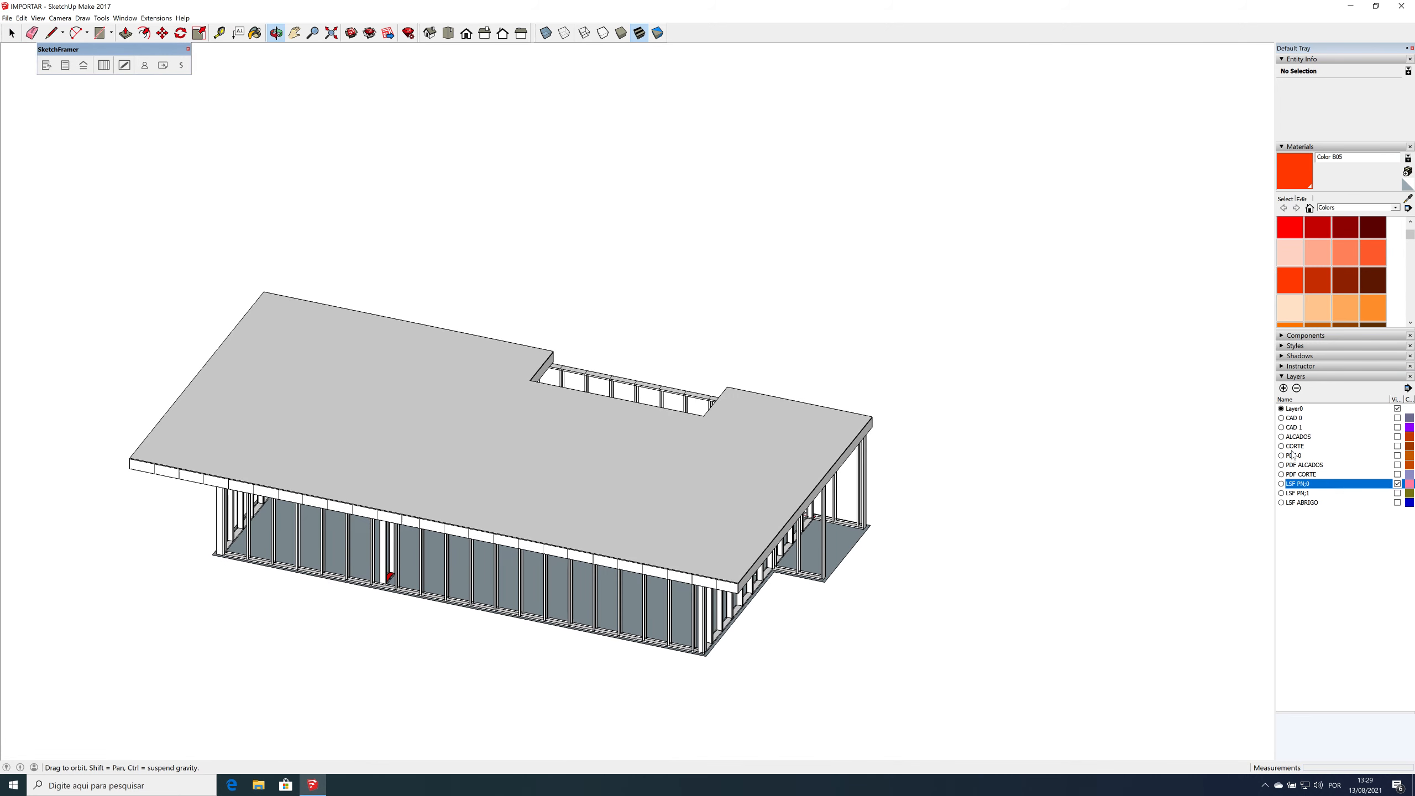
Step: Create the layers LSF LJ 1 and REV LJ 1, and assign the floor panel component to REV LJ 1
{"action": "left_click", "coordinate": [1284, 389]}
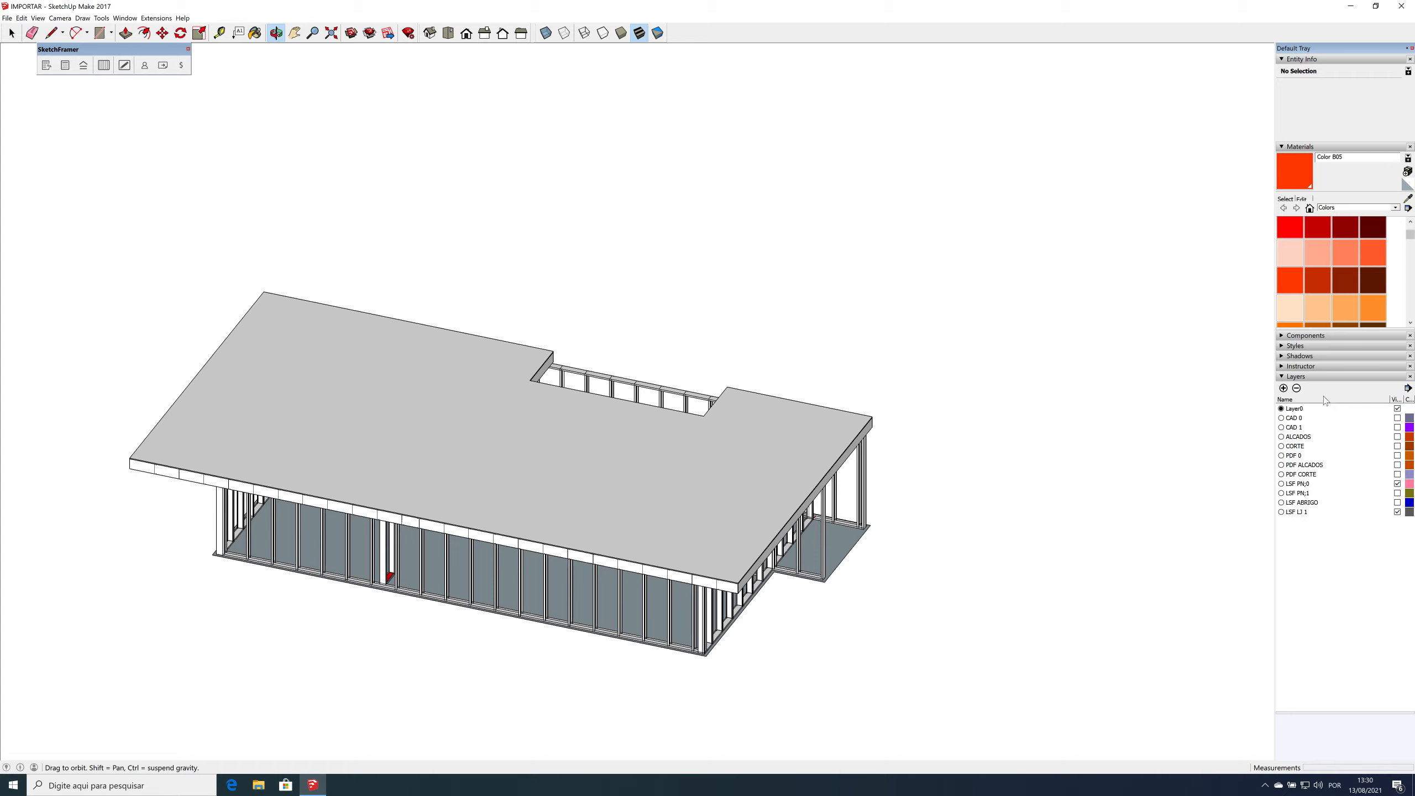
{"action": "left_click", "coordinate": [1284, 389]}
{"action": "key", "text": "space"}
{"action": "scroll", "coordinate": [828, 439], "scroll_direction": "up", "scroll_amount": 5}
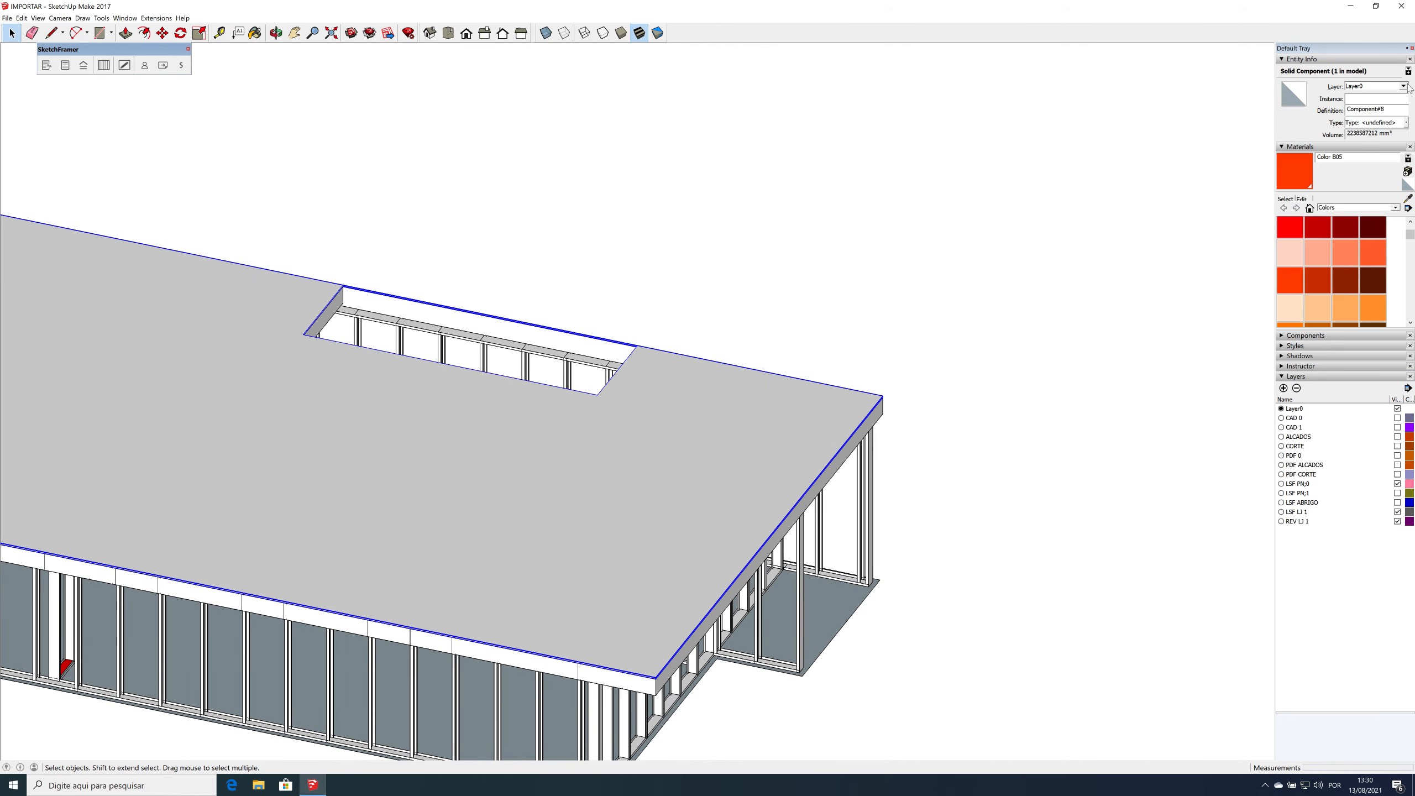
{"action": "left_click", "coordinate": [1403, 87]}
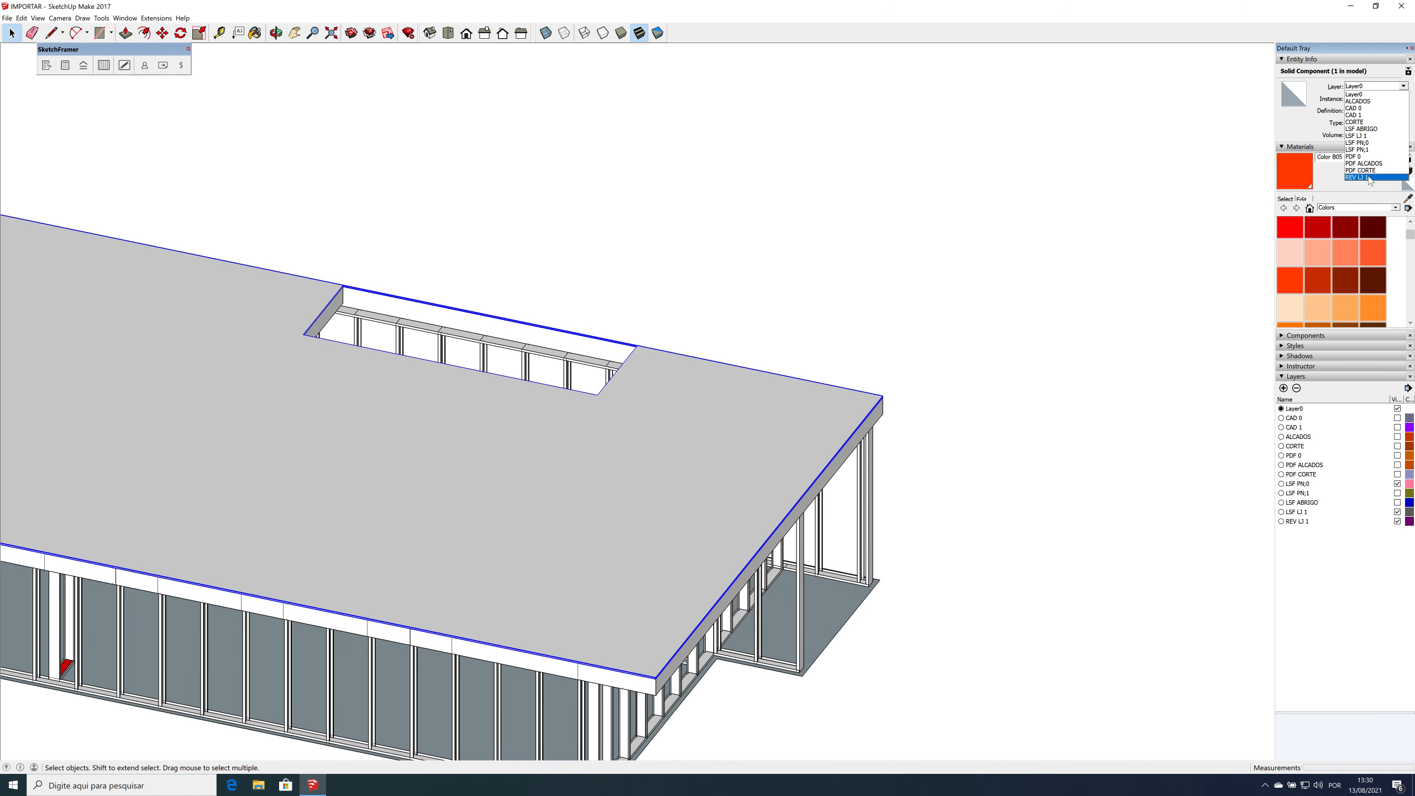
{"action": "left_click", "coordinate": [1365, 178]}
Step: Assign the joist floor component to the LSF LJ 1 layer
{"action": "left_click", "coordinate": [879, 429]}
{"action": "left_click", "coordinate": [877, 428]}
{"action": "left_click", "coordinate": [1403, 86]}
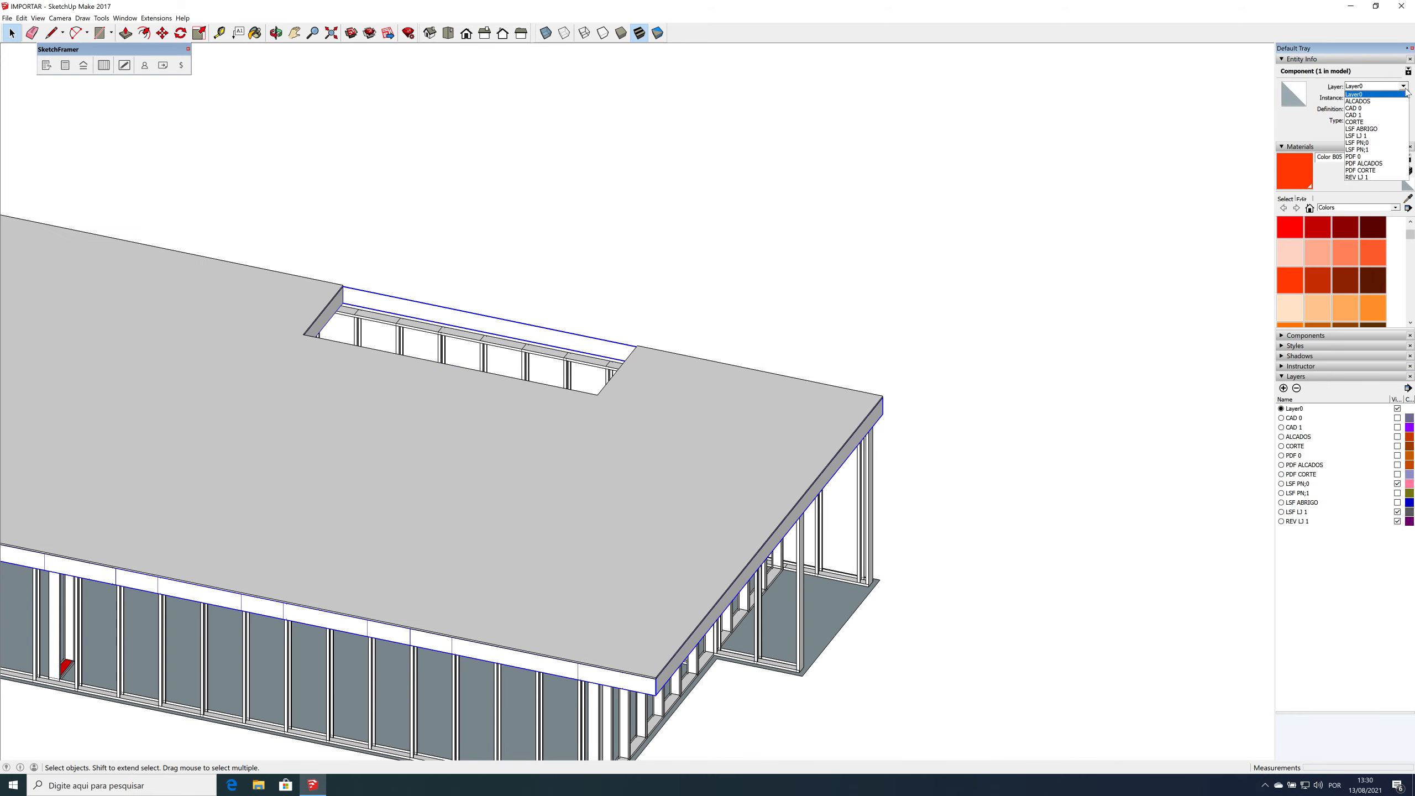
{"action": "left_click", "coordinate": [1385, 136]}
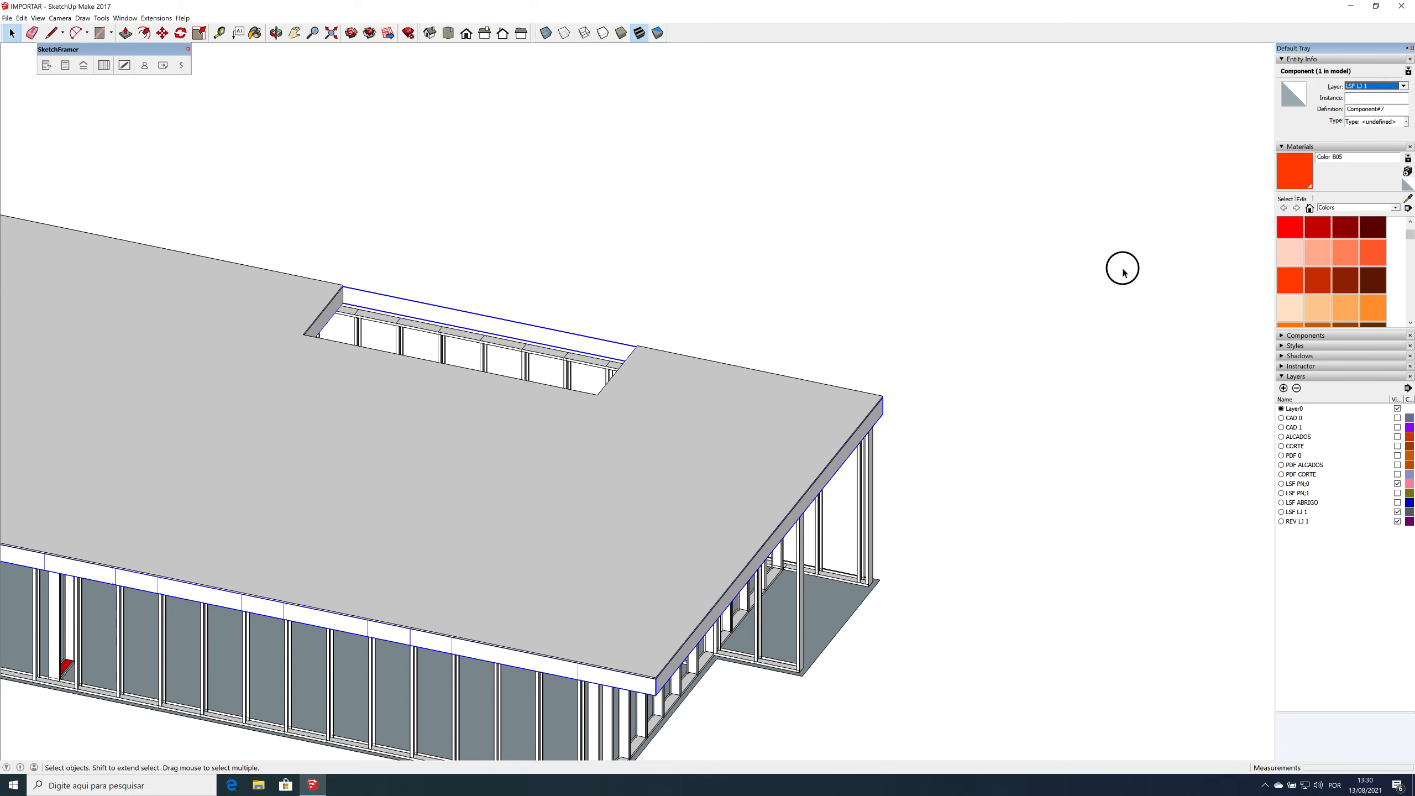
{"action": "left_click", "coordinate": [1123, 268]}
Step: Hide the LSF LJ 1 and REV LJ 1 layers, and switch LSF PN;0 off and back on
{"action": "left_click", "coordinate": [1398, 512]}
{"action": "left_click", "coordinate": [1398, 521]}
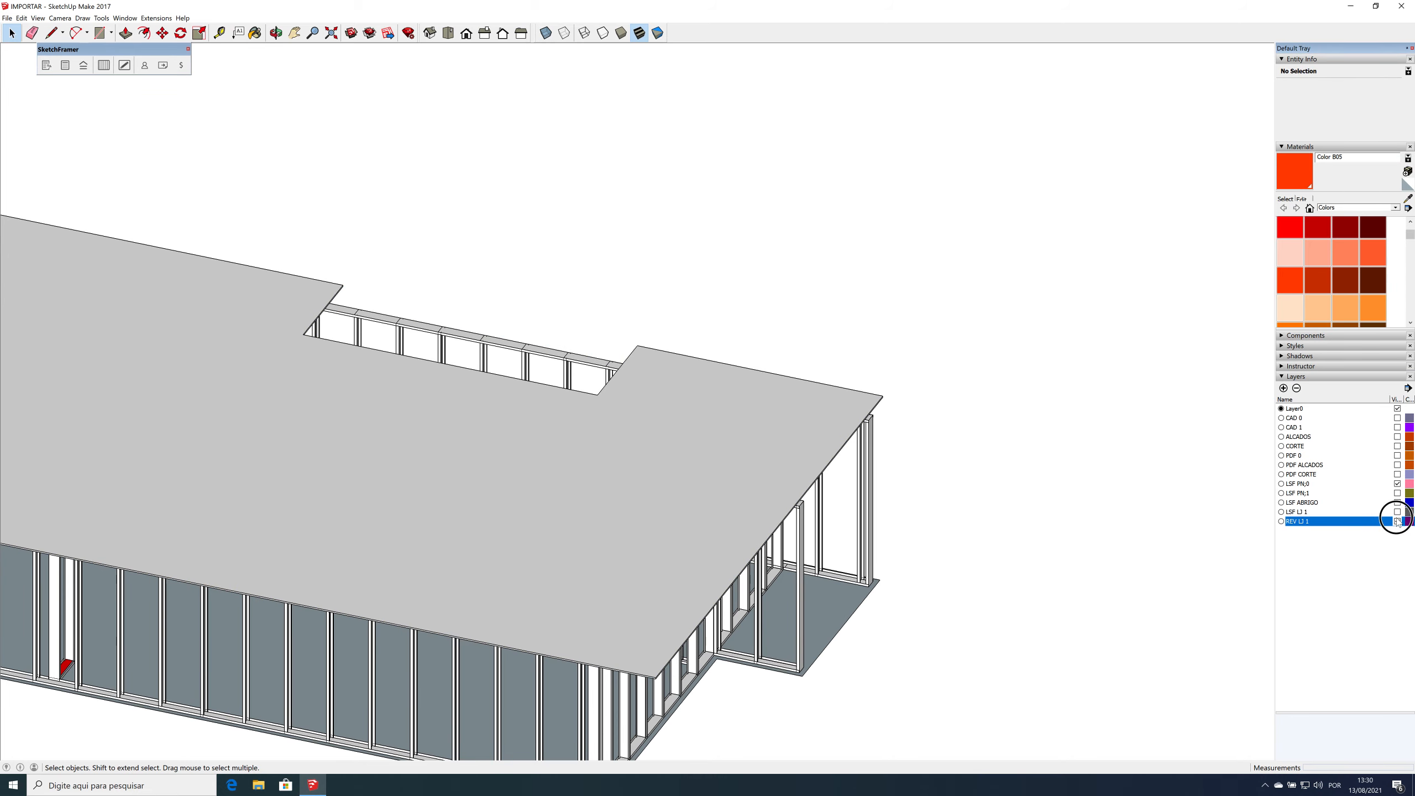
{"action": "left_click", "coordinate": [1398, 483]}
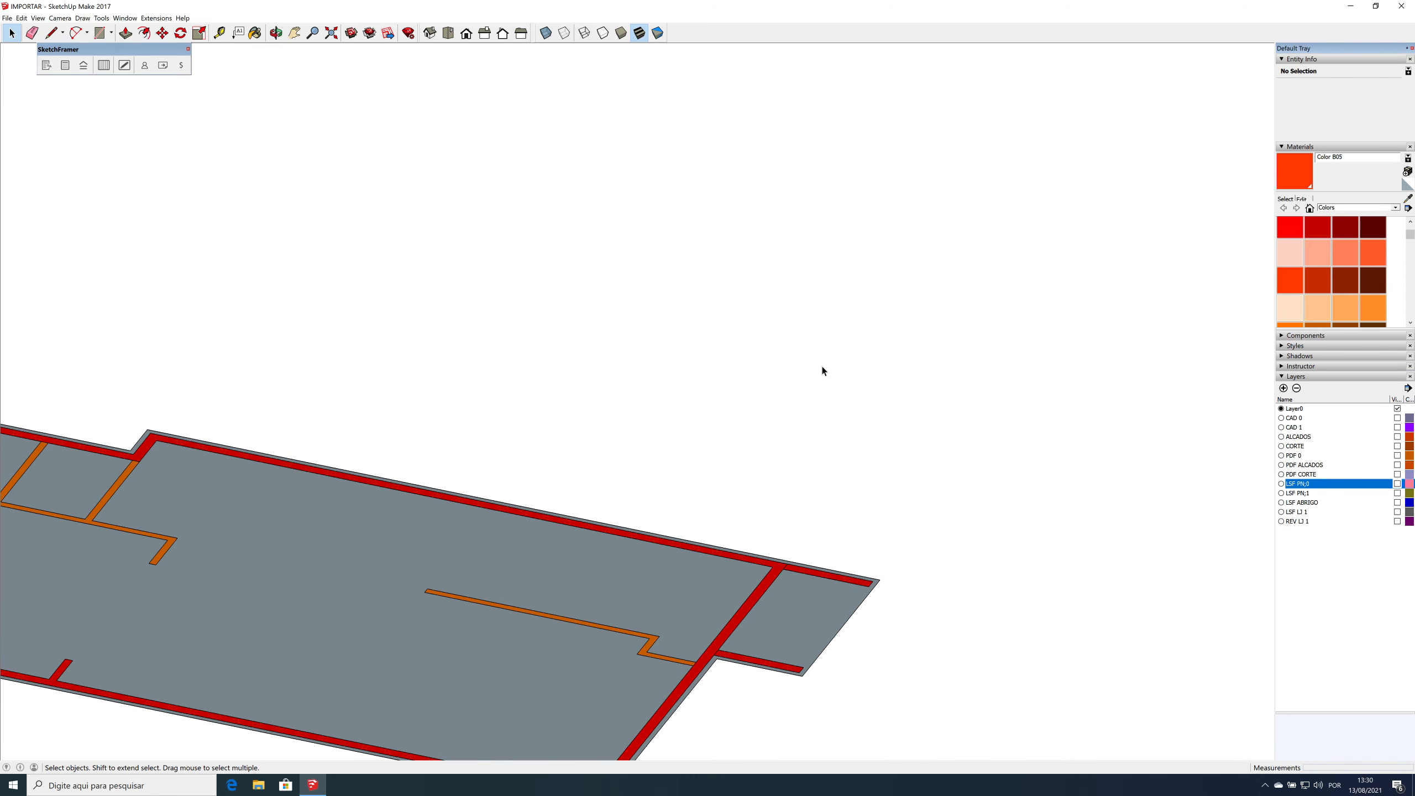
{"action": "left_click", "coordinate": [1397, 484]}
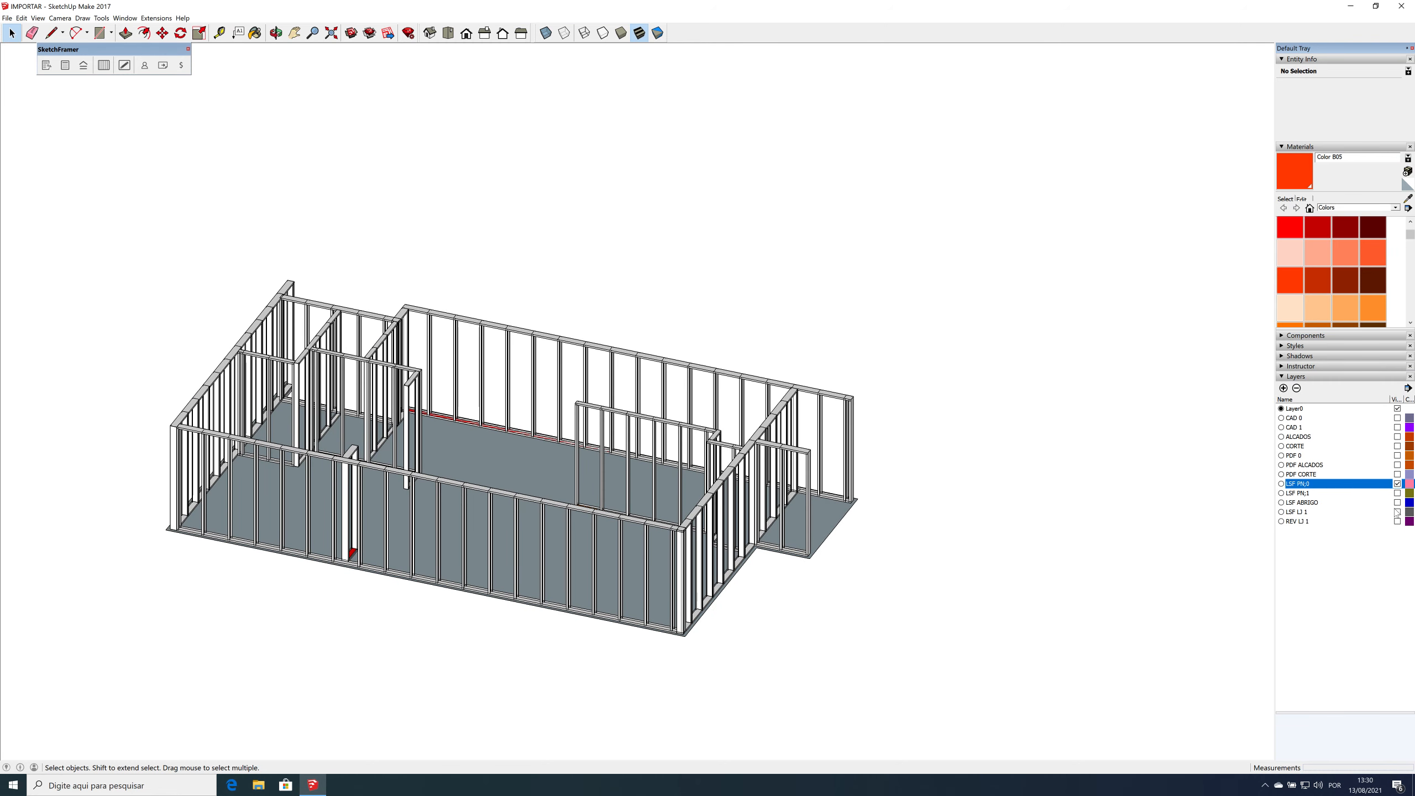
Step: Make the LSF LJ 1, REV LJ 1 and LSF PN;1 layers visible
{"action": "left_click", "coordinate": [1398, 512]}
{"action": "left_click", "coordinate": [1398, 521]}
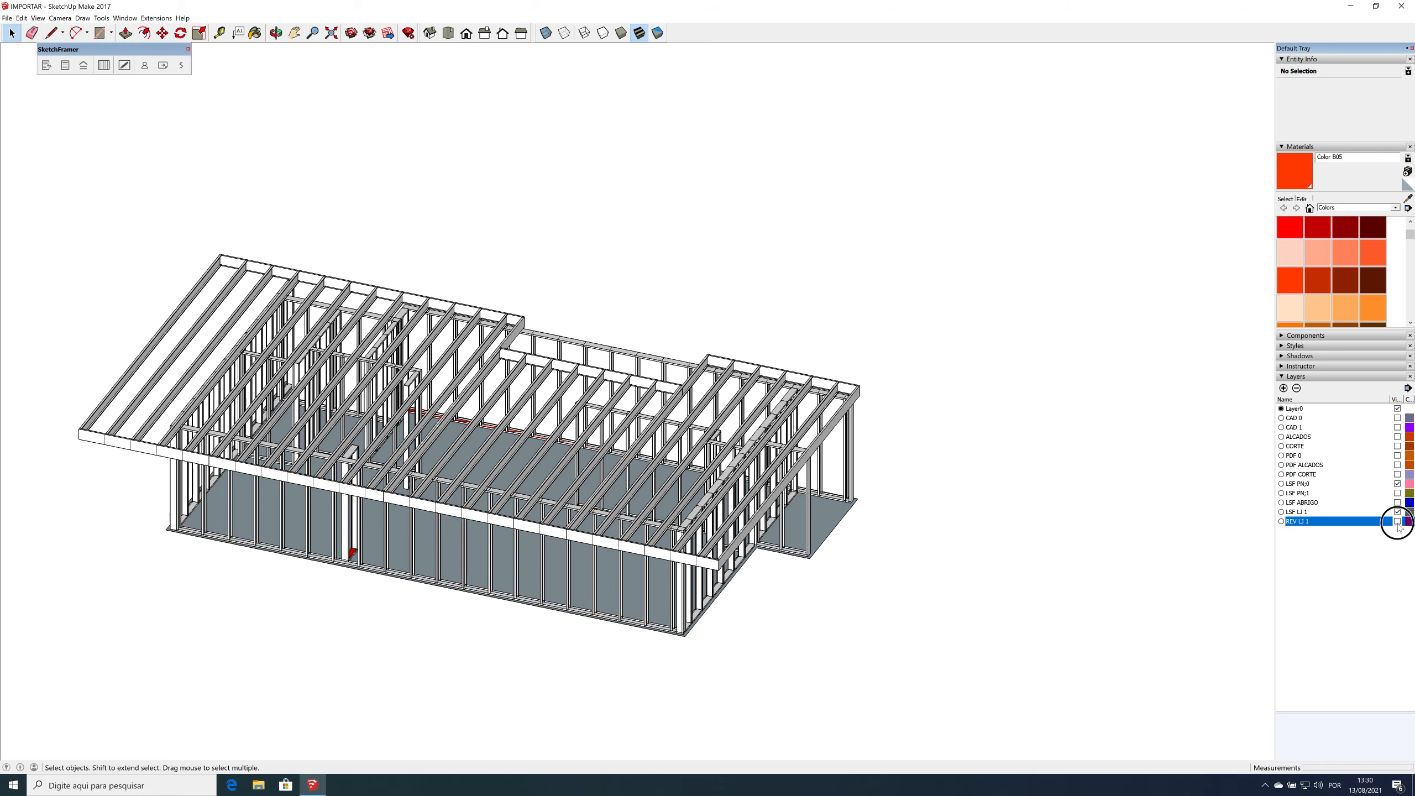
{"action": "left_click", "coordinate": [1398, 493]}
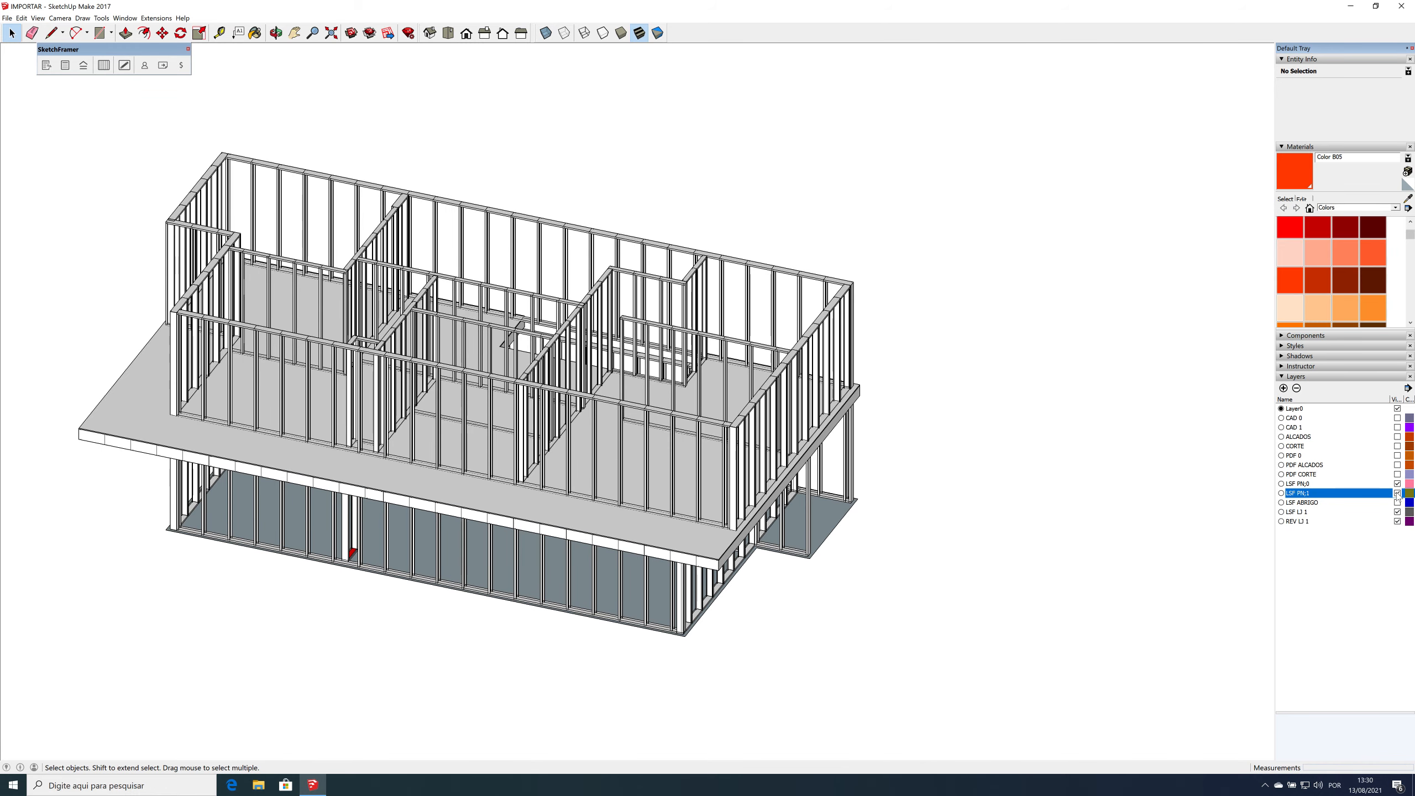
Step: Copy the joist floor component up onto the top of the upper-floor walls and make the copy unique
{"action": "scroll", "coordinate": [1051, 414], "scroll_direction": "down", "scroll_amount": 2}
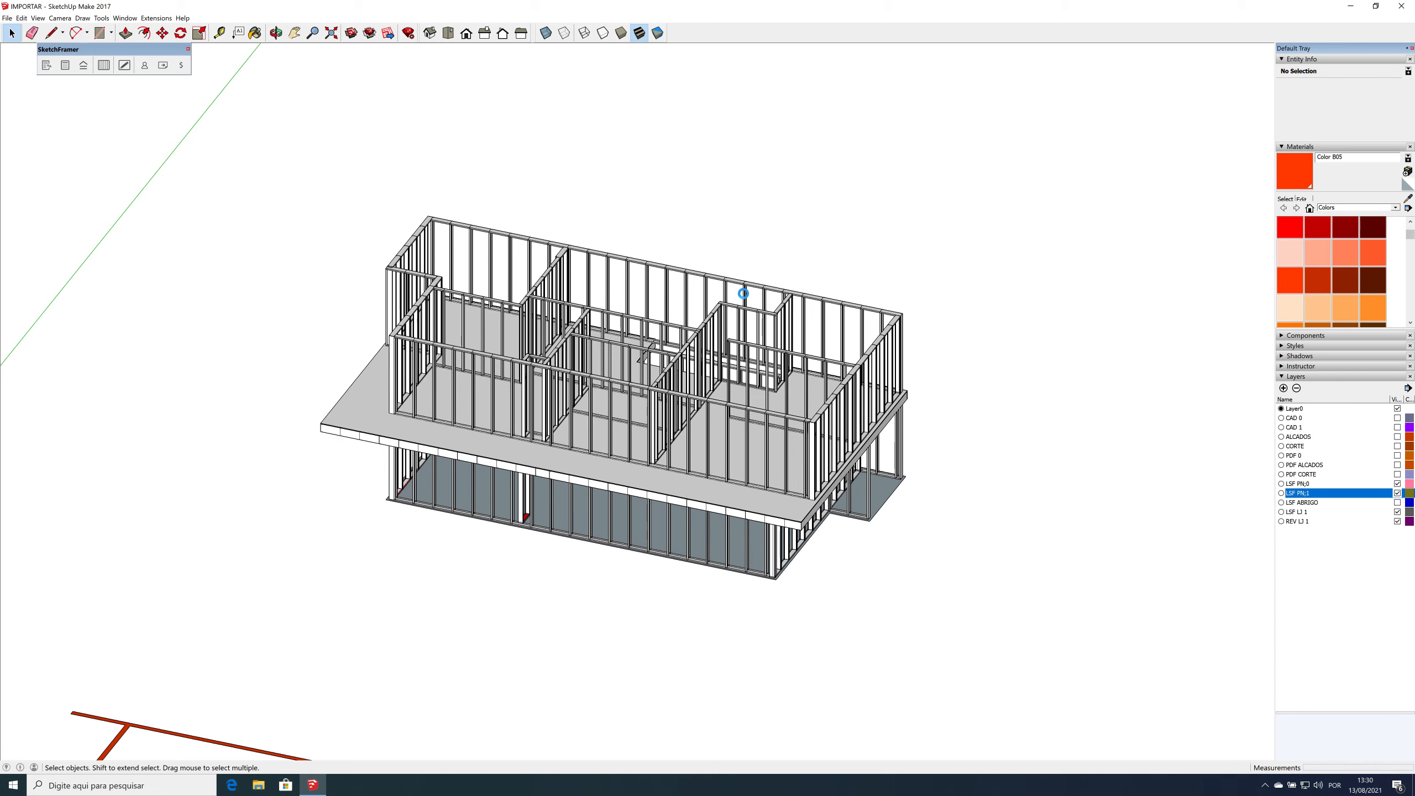
{"action": "middle_click_drag", "start_coordinate": [744, 293], "coordinate": [423, 313]}
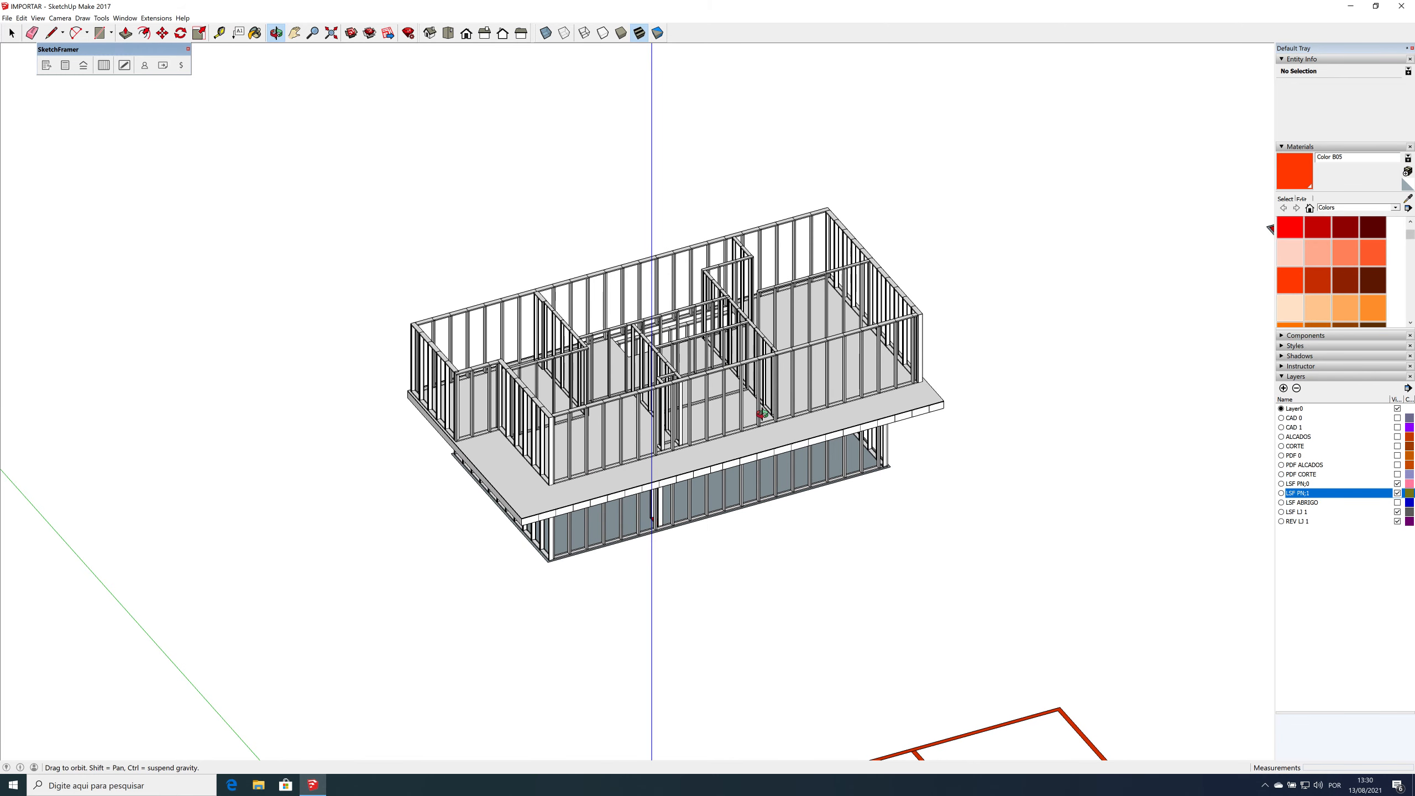
{"action": "middle_click_drag", "start_coordinate": [798, 434], "coordinate": [920, 401]}
{"action": "scroll", "coordinate": [946, 385], "scroll_direction": "up", "scroll_amount": 4}
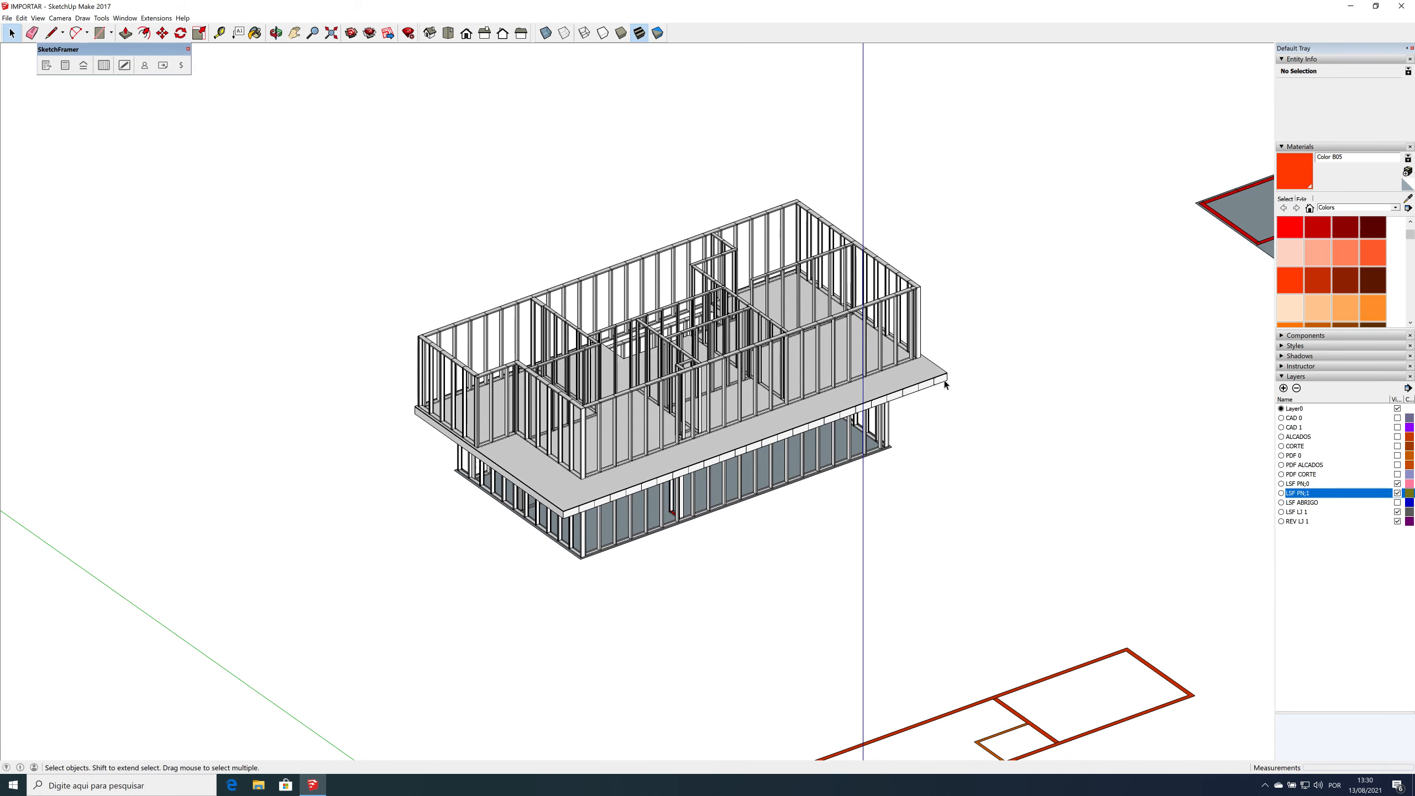
{"action": "key", "text": "m"}
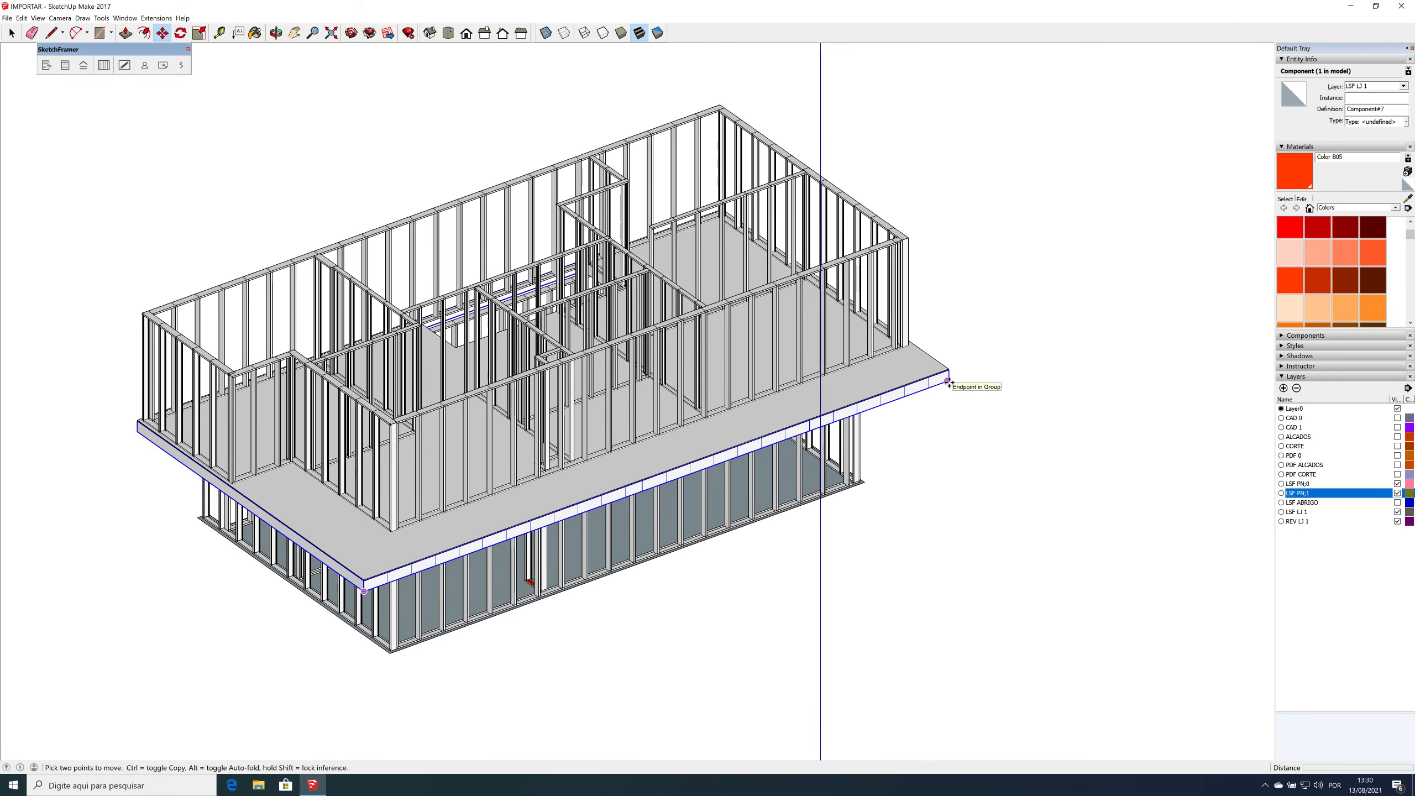
{"action": "left_click", "coordinate": [950, 382]}
{"action": "left_click", "coordinate": [907, 242]}
{"action": "key", "text": "space"}
{"action": "right_click", "coordinate": [770, 322]}
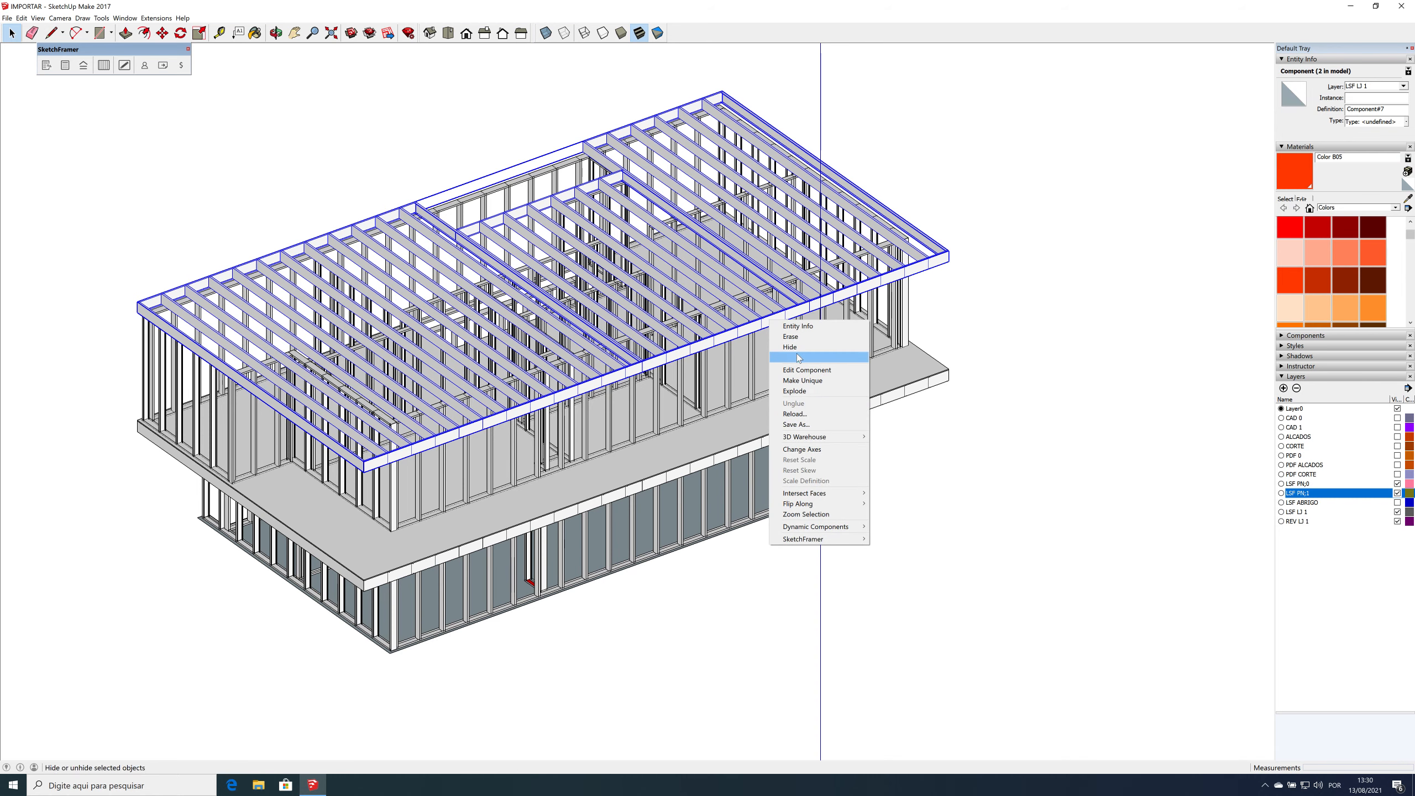
{"action": "left_click", "coordinate": [805, 381]}
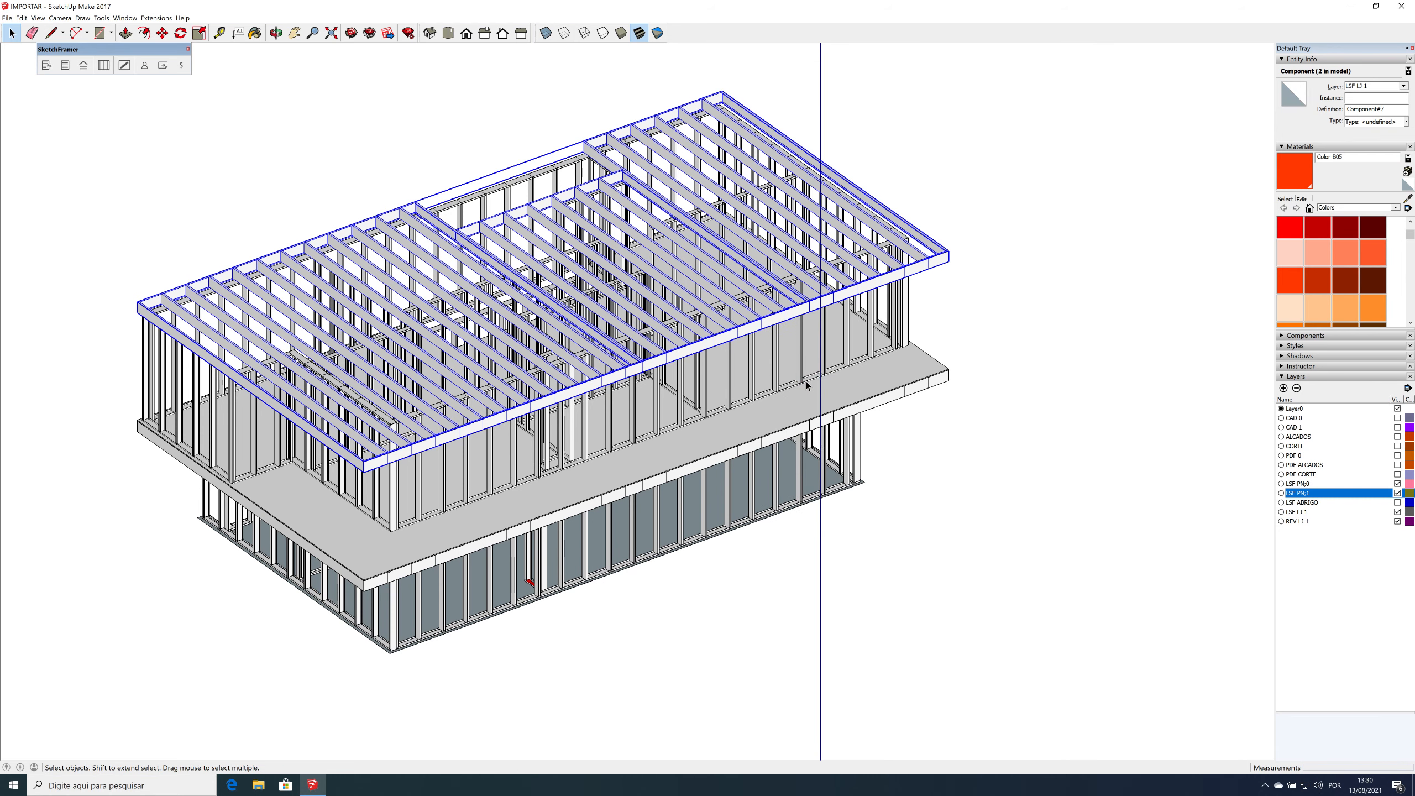
Step: Inside the copied joist component, set the profile type of the large end section Floor_4 to 200x1.60
{"action": "double_click", "coordinate": [453, 258]}
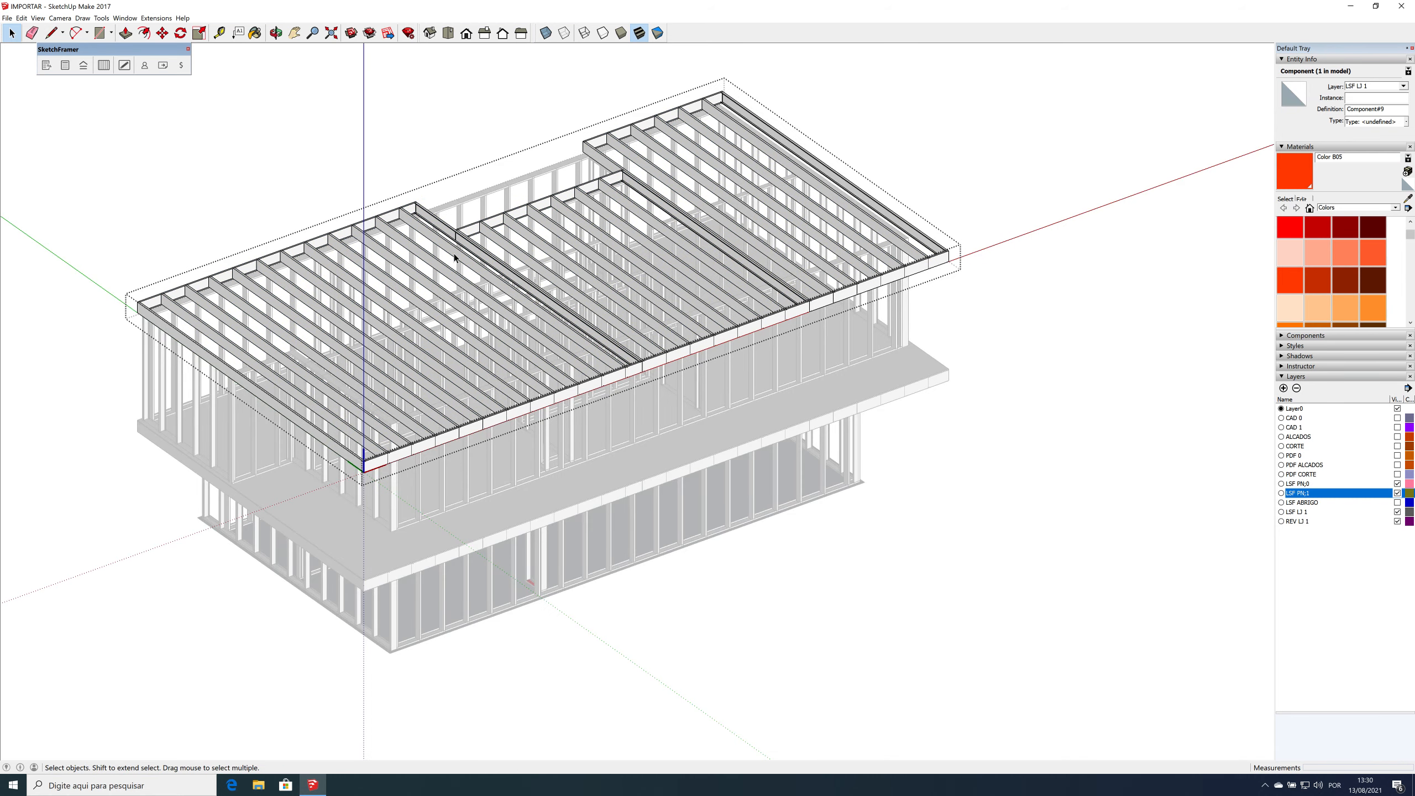
{"action": "left_click", "coordinate": [513, 415]}
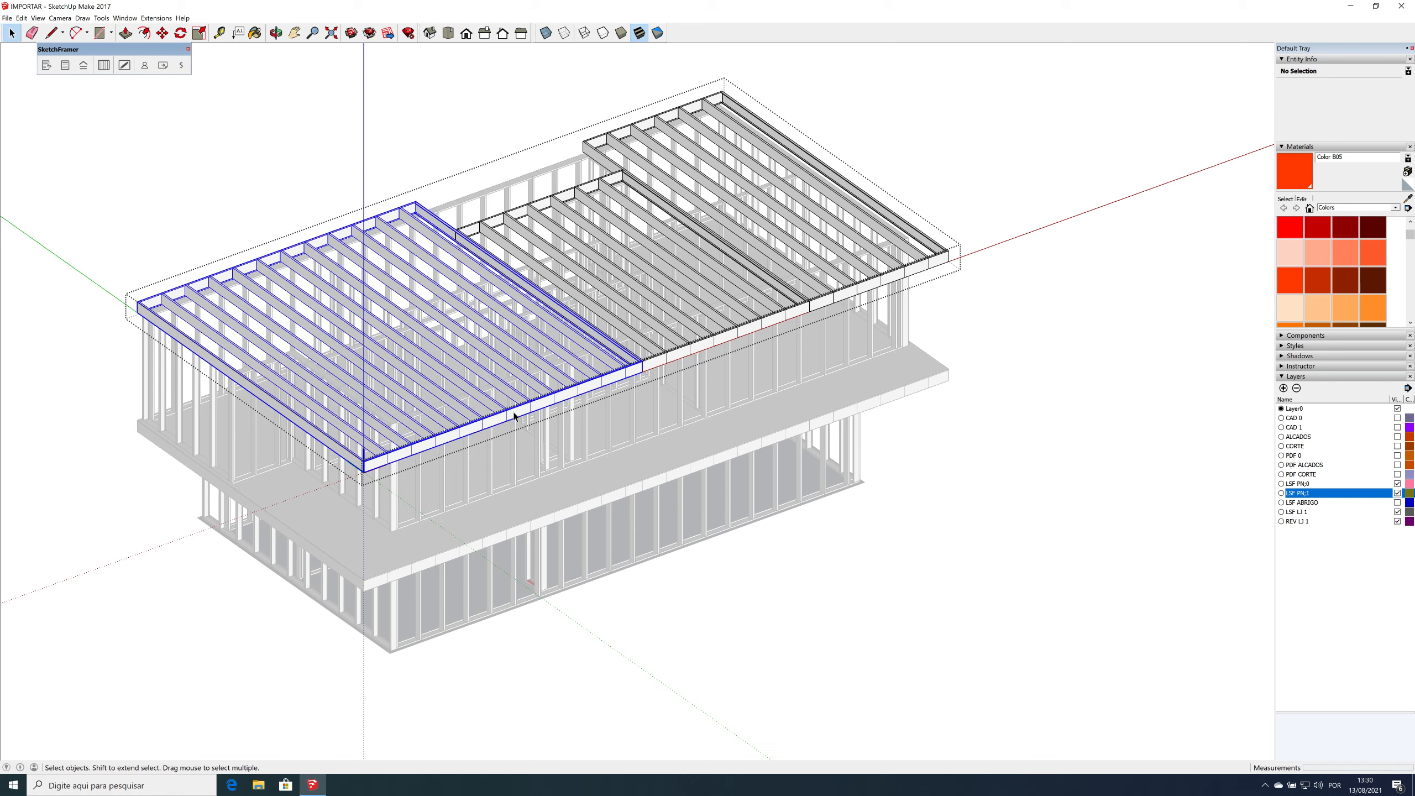
{"action": "right_click", "coordinate": [300, 272]}
{"action": "mouse_move", "coordinate": [348, 422]}
{"action": "left_click", "coordinate": [432, 421]}
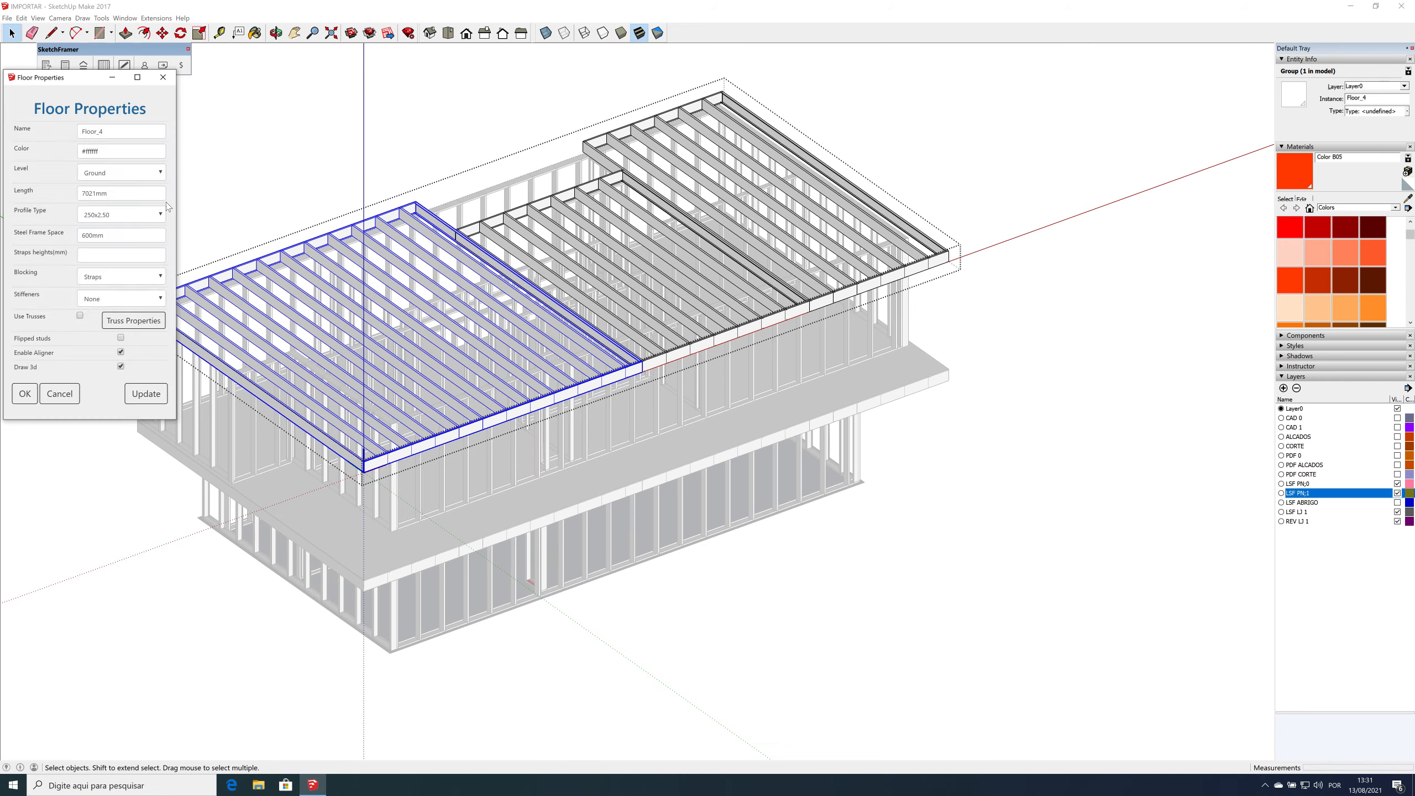
{"action": "left_click", "coordinate": [161, 213]}
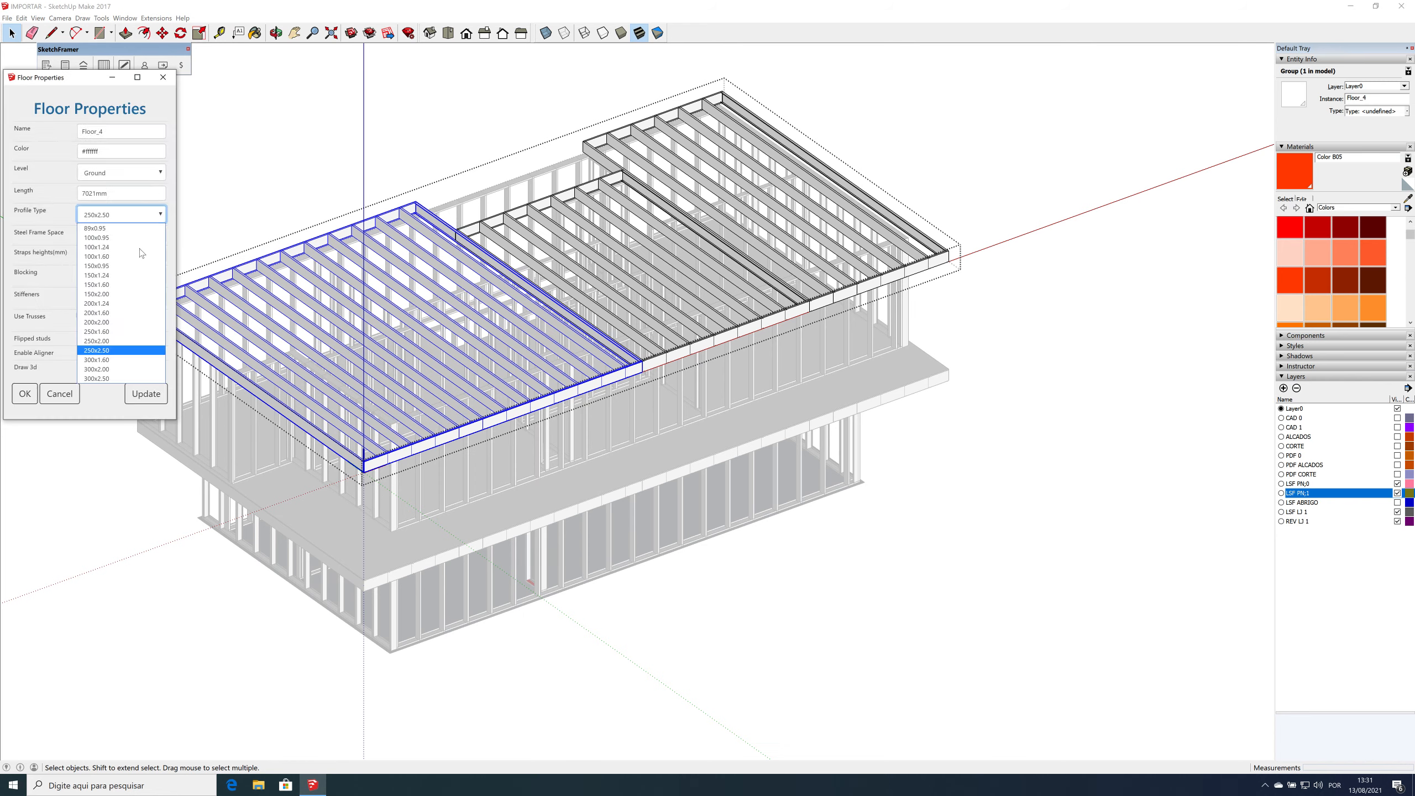
{"action": "left_click", "coordinate": [122, 313]}
{"action": "left_click", "coordinate": [146, 392]}
{"action": "left_click", "coordinate": [27, 393]}
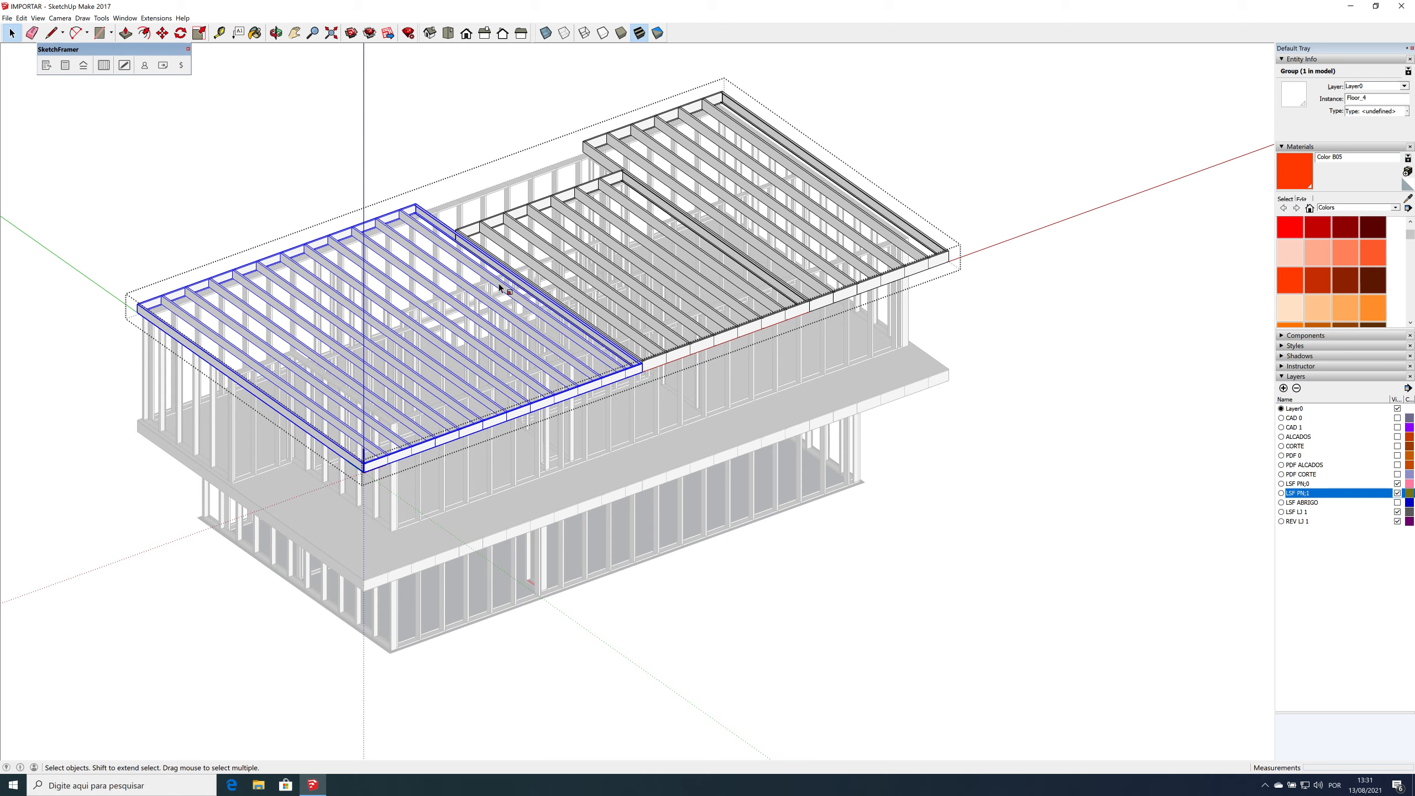
Step: Stretch the Floor_4 joist section along its length to the building's far end and delete the other two joist sections
{"action": "key", "text": "s"}
{"action": "left_click_drag", "start_coordinate": [528, 288], "coordinate": [947, 263]}
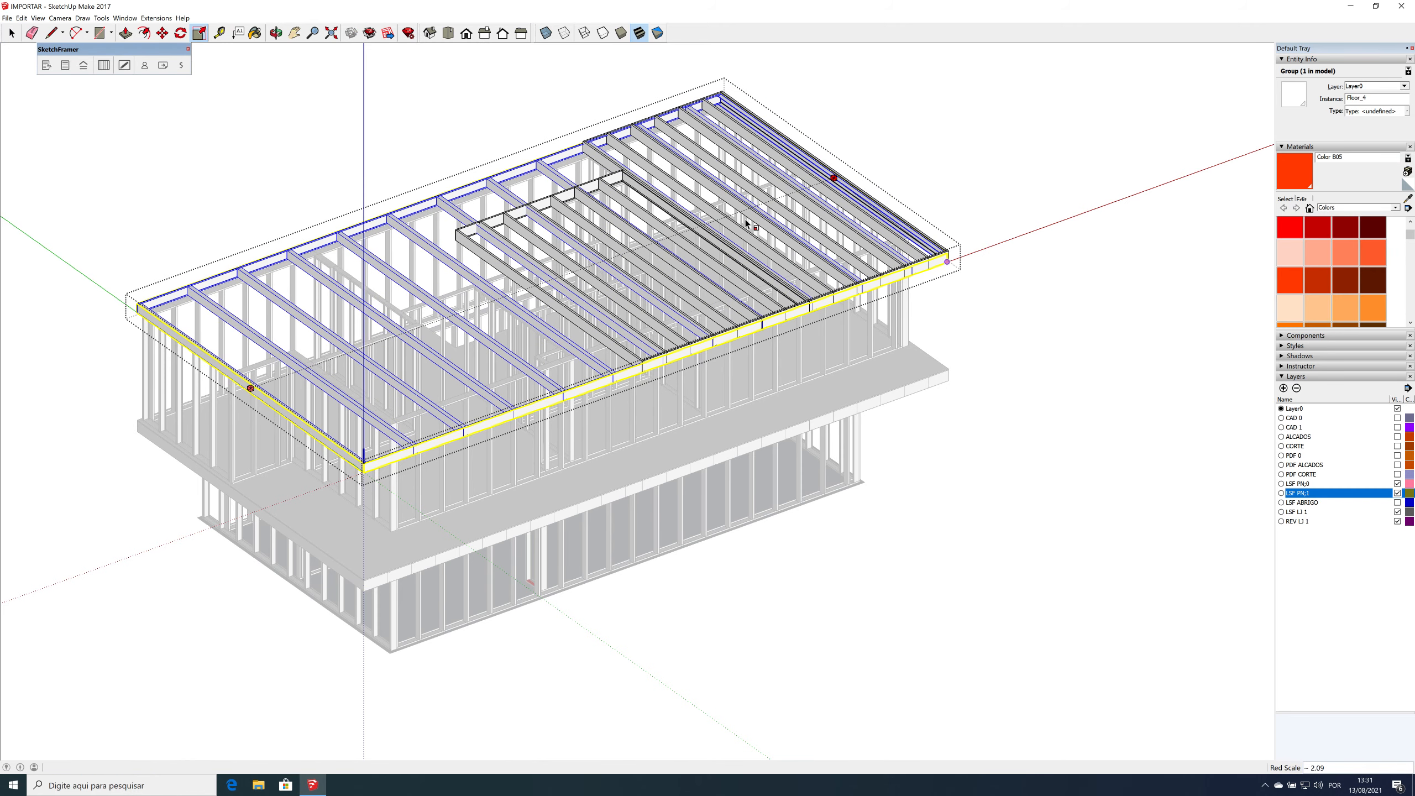
{"action": "key", "text": "space"}
{"action": "left_click", "coordinate": [606, 188]}
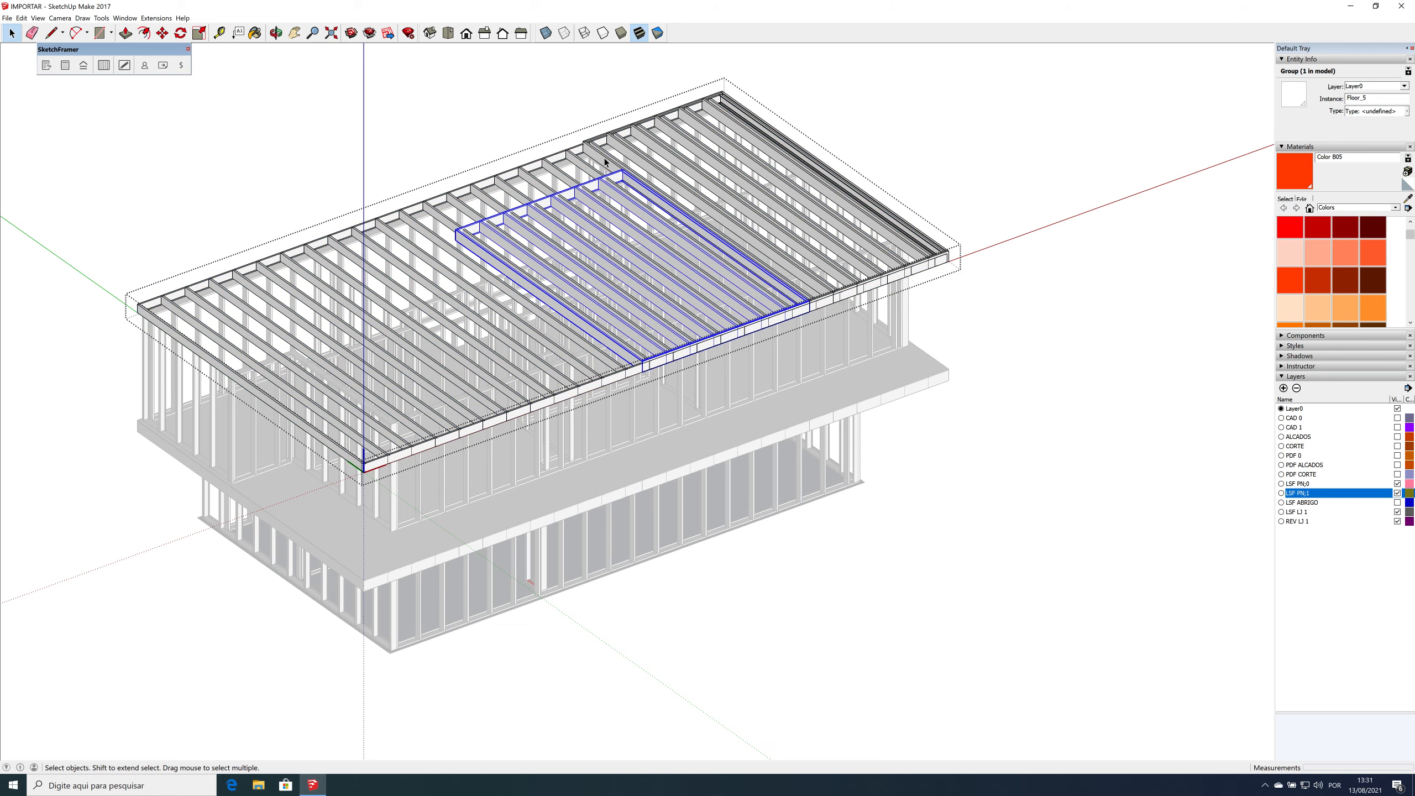
{"action": "left_click", "coordinate": [606, 161], "text": "shift"}
{"action": "key", "text": "Delete"}
Step: Create the layers LSF LJ 2 and REV LJ 2, and assign the upper joist component to LSF LJ 2
{"action": "mouse_move", "coordinate": [689, 199]}
{"action": "middle_mouse_down"}
{"action": "mouse_move", "coordinate": [367, 151]}
{"action": "mouse_move", "coordinate": [816, 278]}
{"action": "middle_mouse_up"}
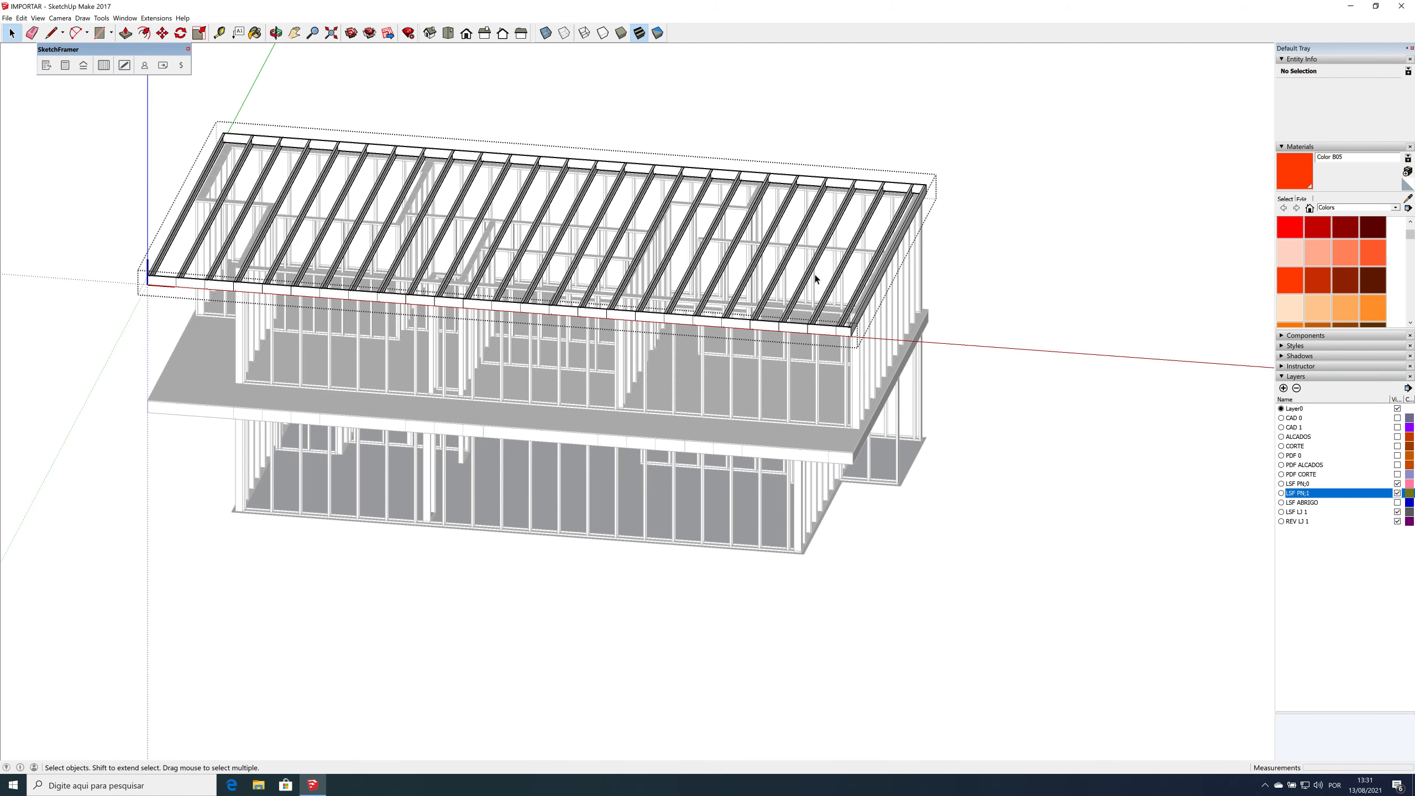
{"action": "left_click", "coordinate": [1284, 388]}
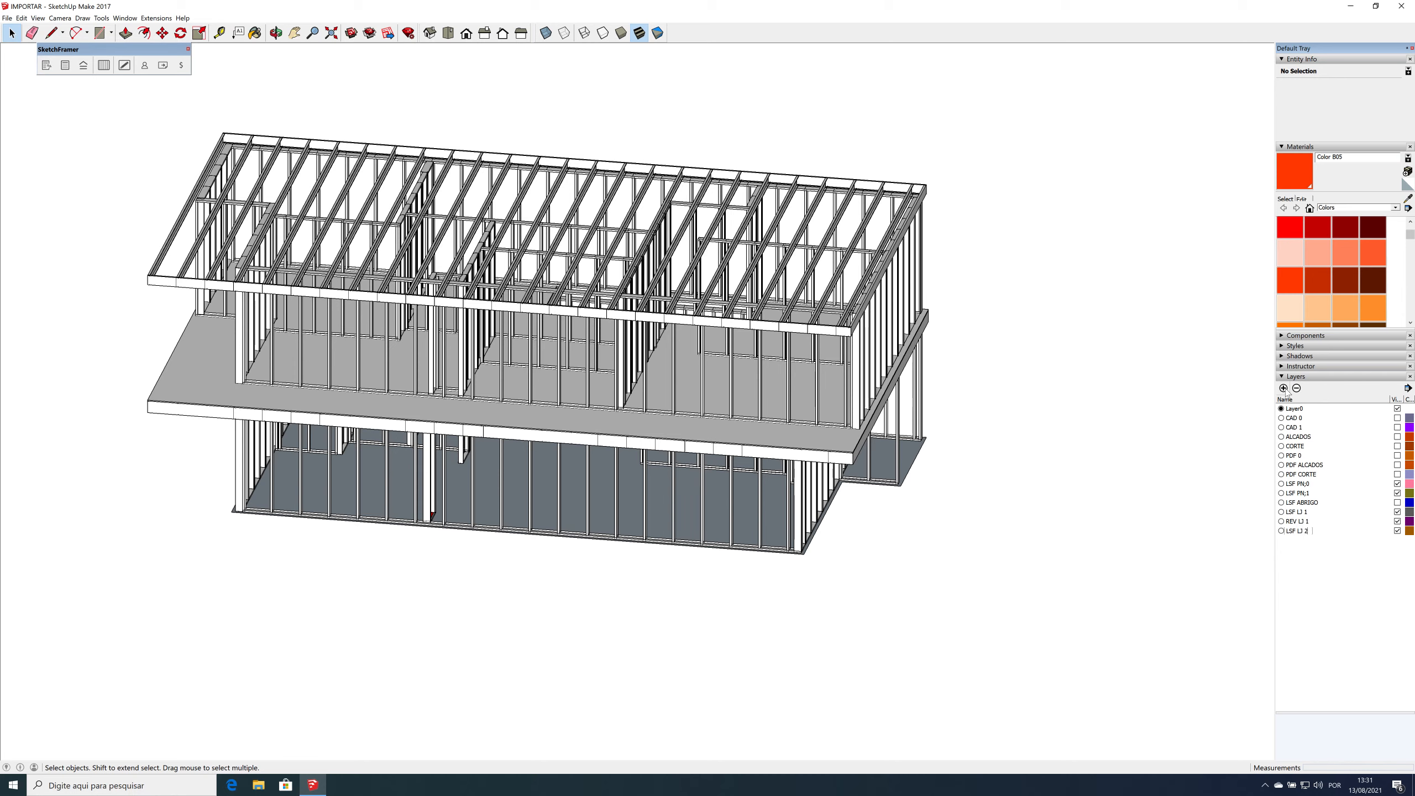
{"action": "left_click", "coordinate": [1284, 389]}
{"action": "left_click", "coordinate": [1137, 311]}
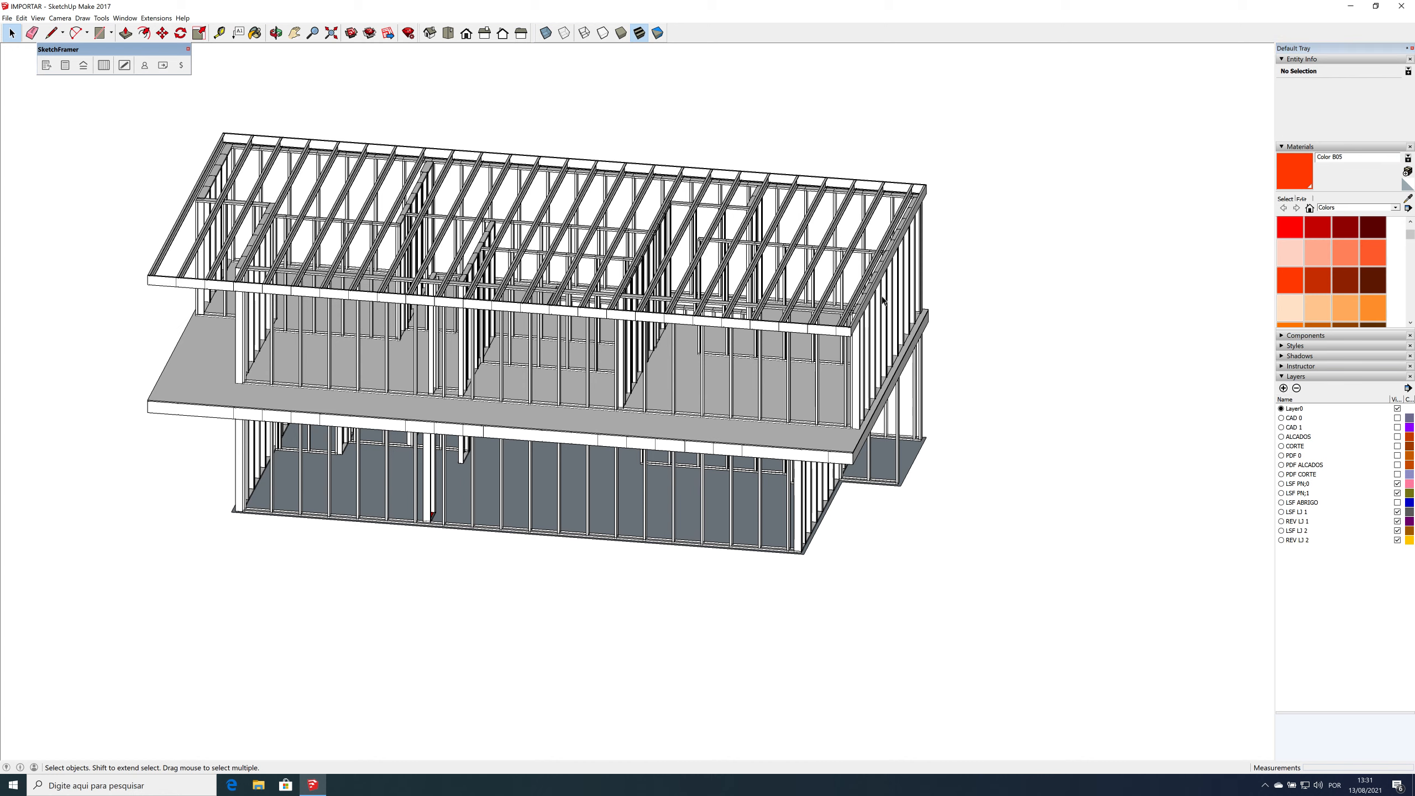
{"action": "left_click", "coordinate": [855, 326]}
{"action": "left_click", "coordinate": [1404, 86]}
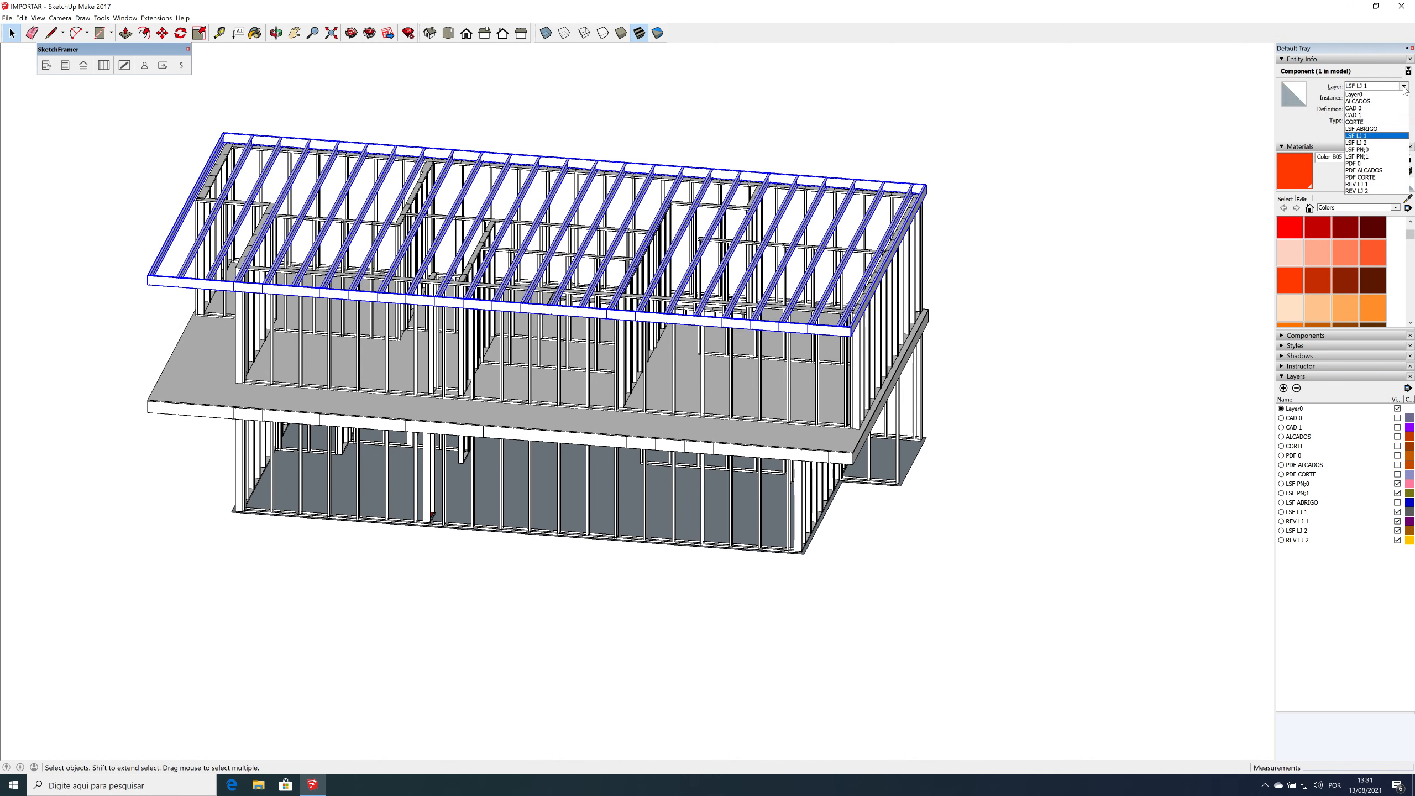
{"action": "left_click", "coordinate": [1368, 142]}
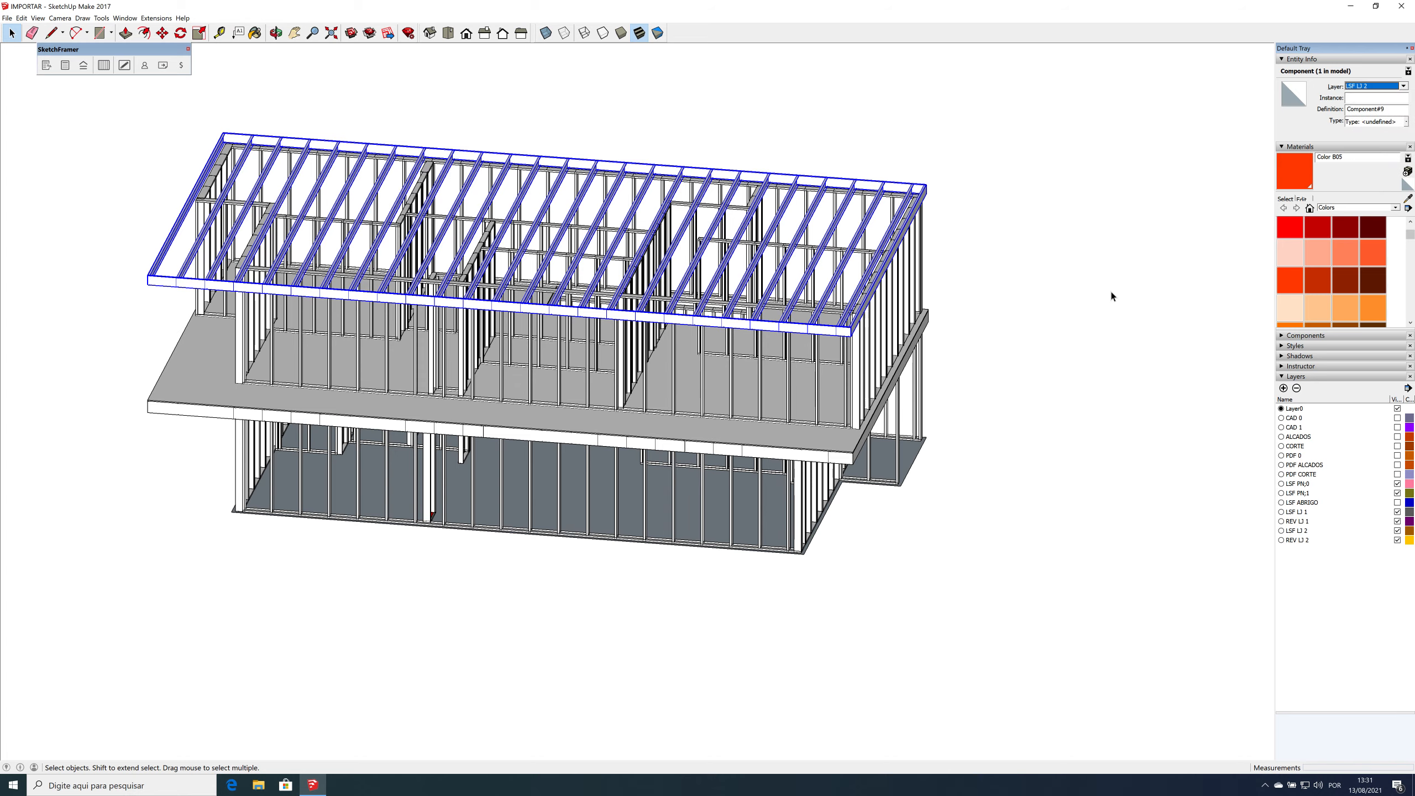
{"action": "left_click", "coordinate": [890, 414]}
Step: Copy the floor panel straight up from its lower corner onto the top corner of the upper joist structure
{"action": "scroll", "coordinate": [886, 423], "scroll_direction": "up", "scroll_amount": 6}
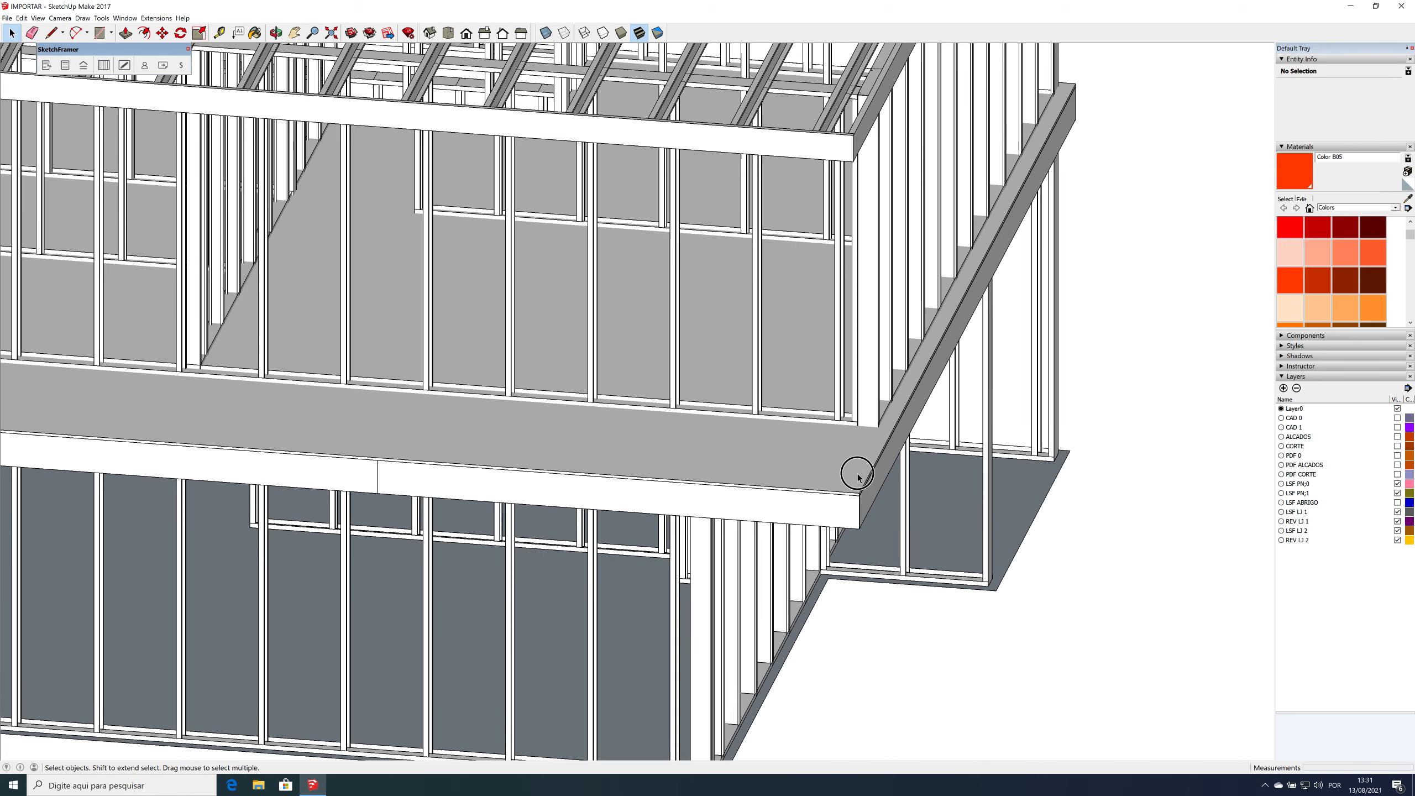
{"action": "scroll", "coordinate": [856, 500], "scroll_direction": "up", "scroll_amount": 6}
{"action": "key", "text": "m"}
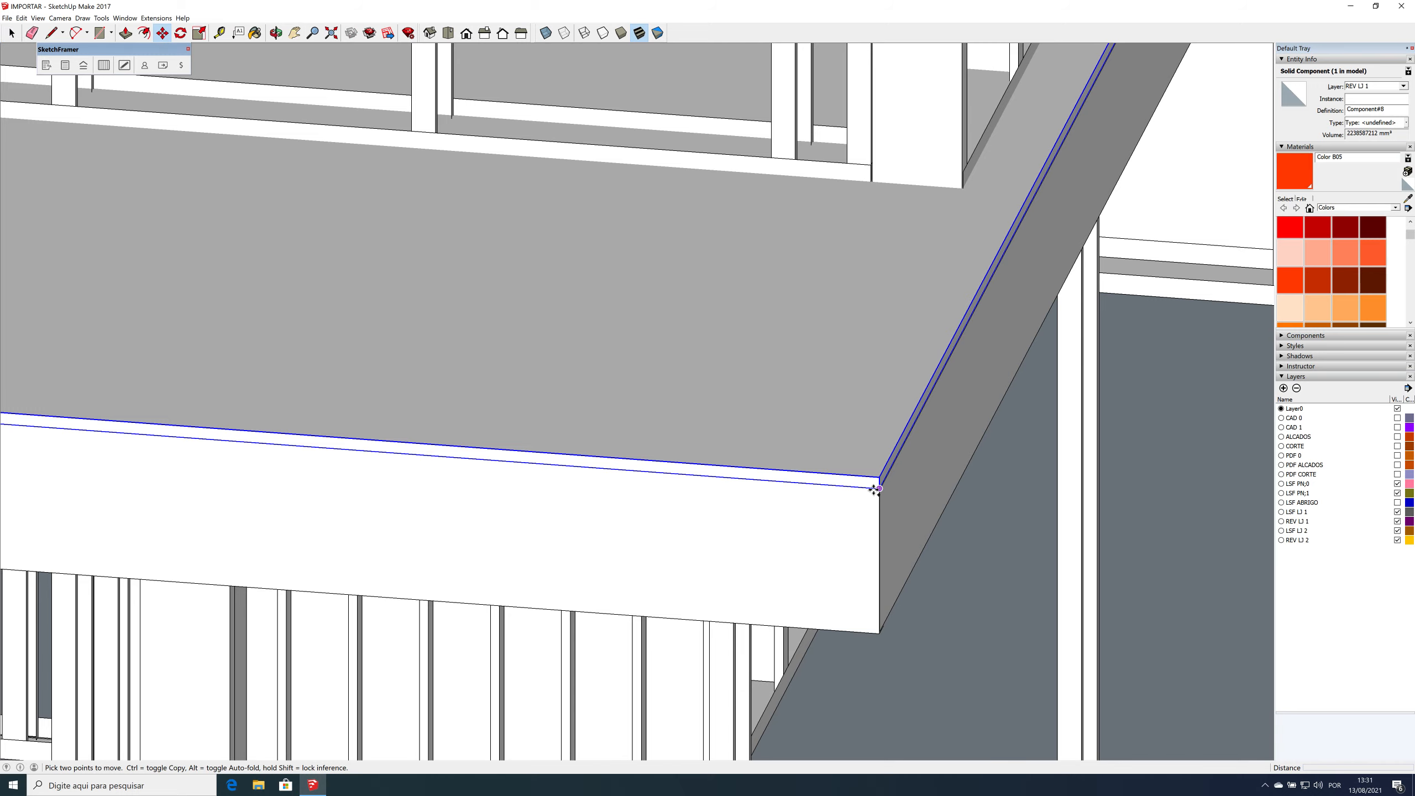
{"action": "scroll", "coordinate": [875, 489], "scroll_direction": "down", "scroll_amount": 5}
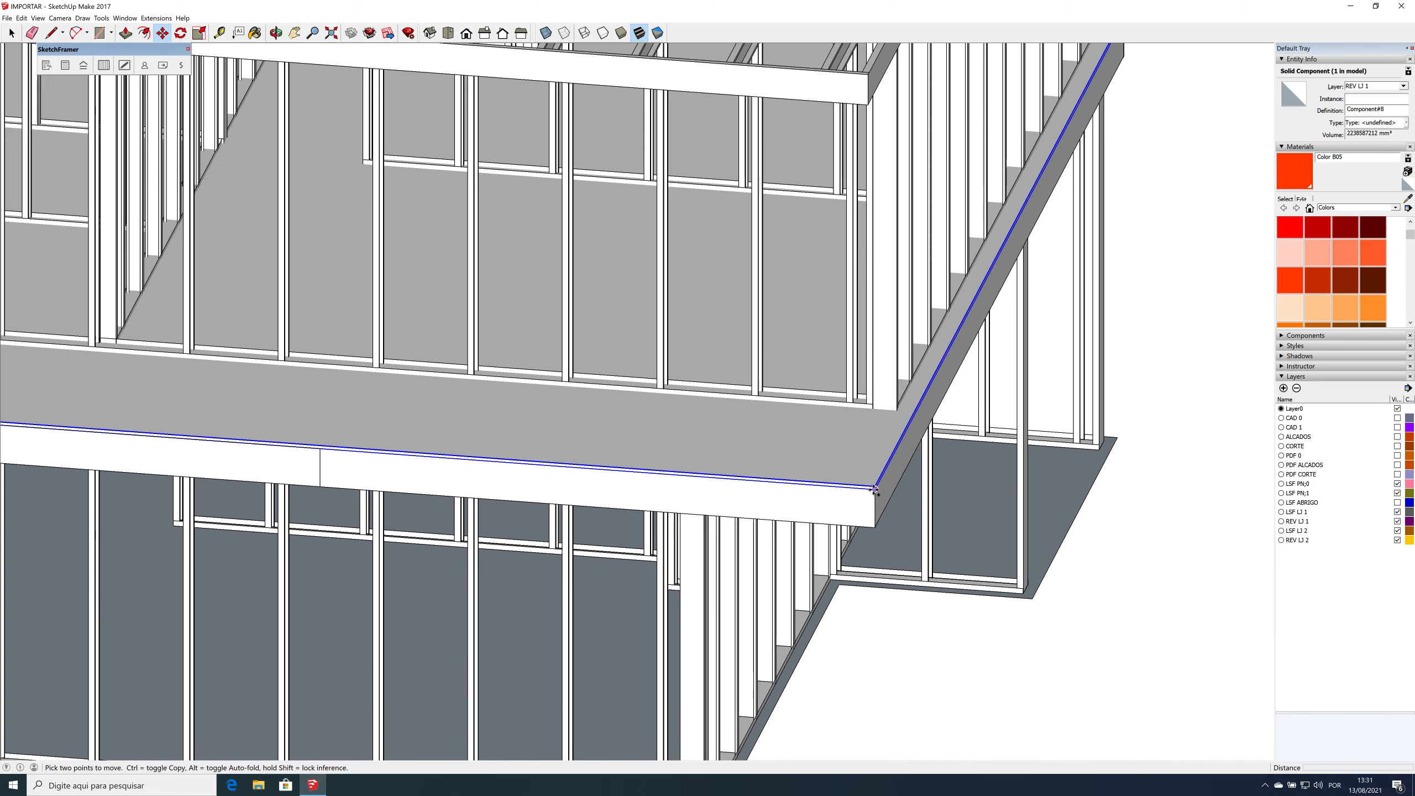
{"action": "scroll", "coordinate": [875, 489], "scroll_direction": "down", "scroll_amount": 1}
{"action": "left_click", "coordinate": [875, 489]}
{"action": "scroll", "coordinate": [868, 134], "scroll_direction": "up", "scroll_amount": 5}
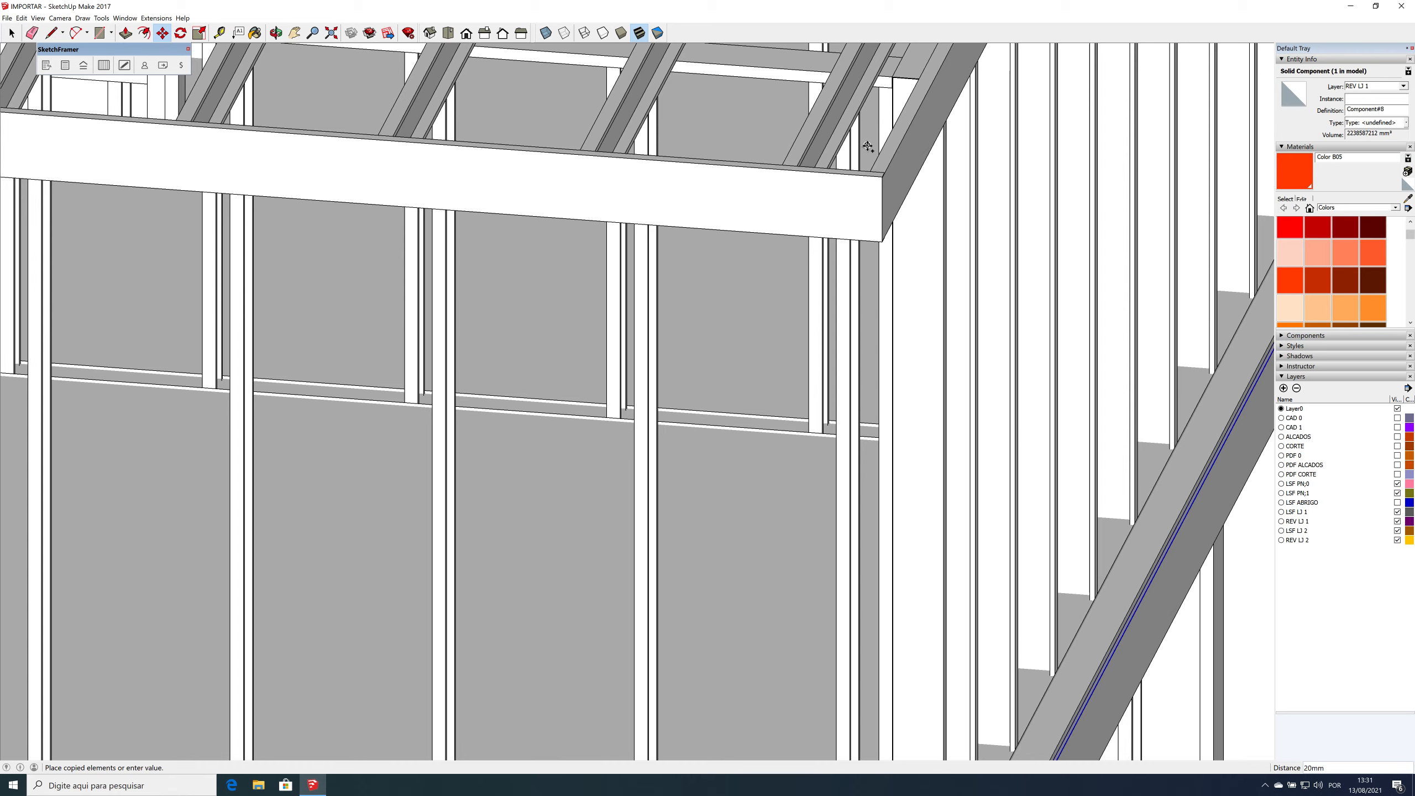
{"action": "scroll", "coordinate": [868, 146], "scroll_direction": "up", "scroll_amount": 4}
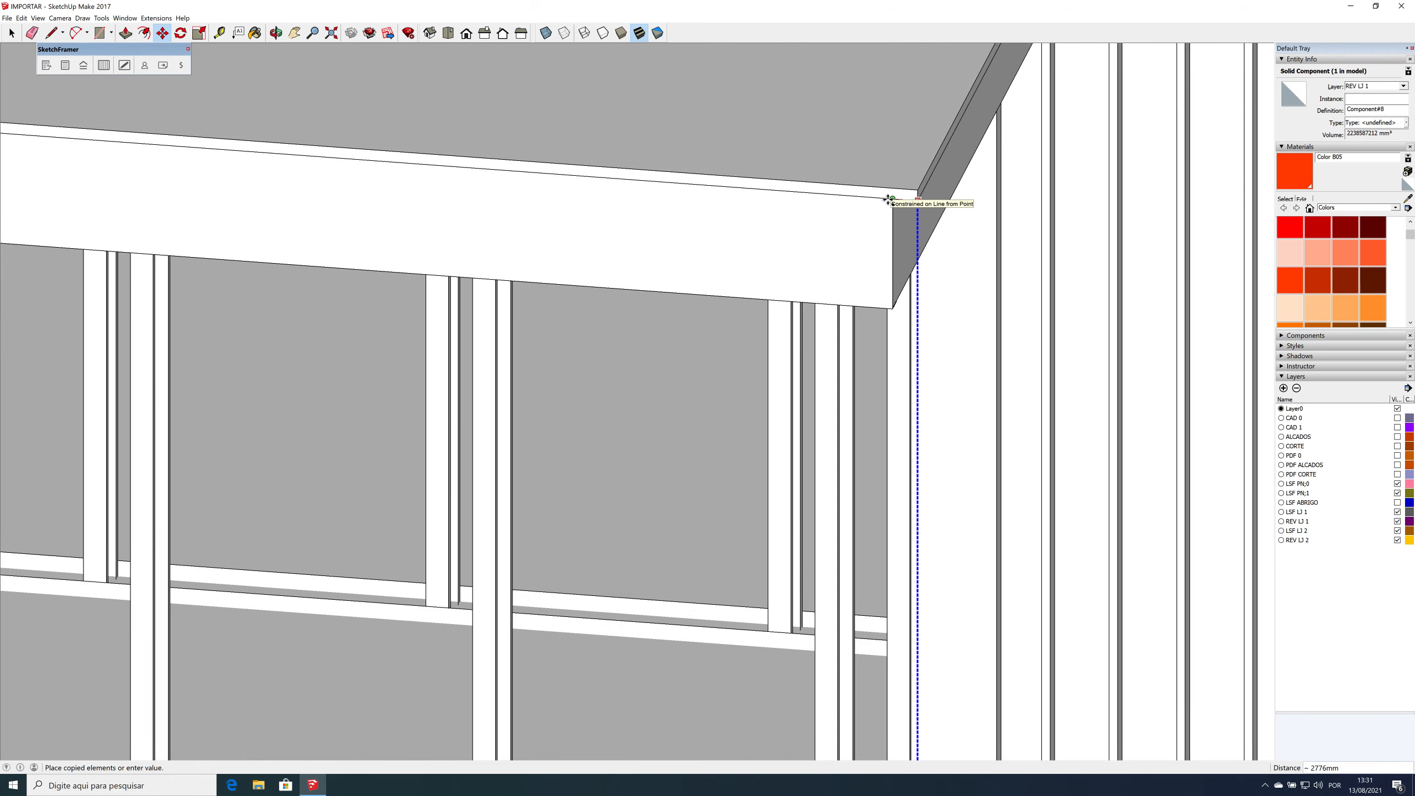
{"action": "left_click", "coordinate": [888, 199]}
{"action": "scroll", "coordinate": [888, 201], "scroll_direction": "down", "scroll_amount": 5}
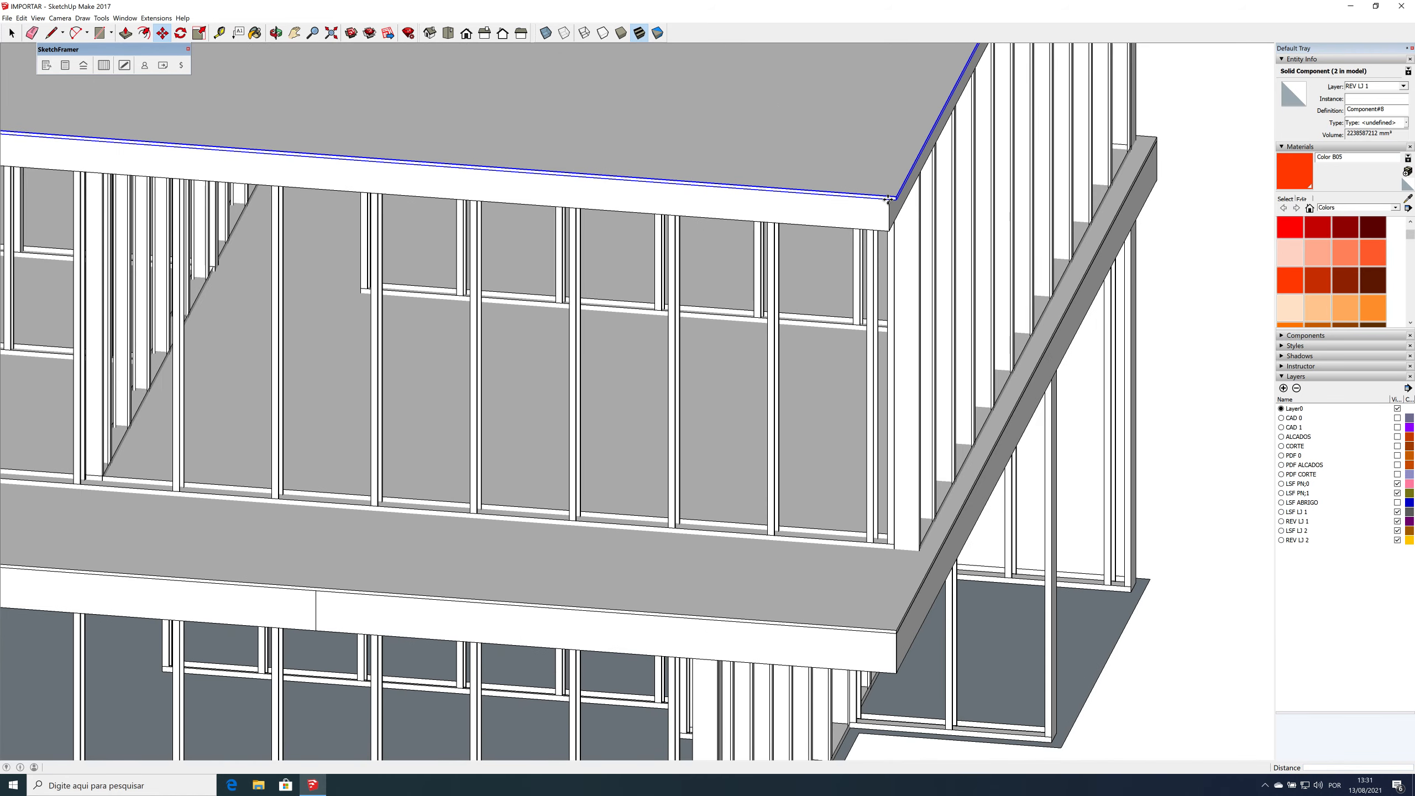
{"action": "scroll", "coordinate": [888, 200], "scroll_direction": "down", "scroll_amount": 2}
Step: Assign the copied upper panel to the REV LJ 2 layer
{"action": "middle_click_drag", "start_coordinate": [888, 200], "coordinate": [1198, 339]}
{"action": "left_click", "coordinate": [1405, 87]}
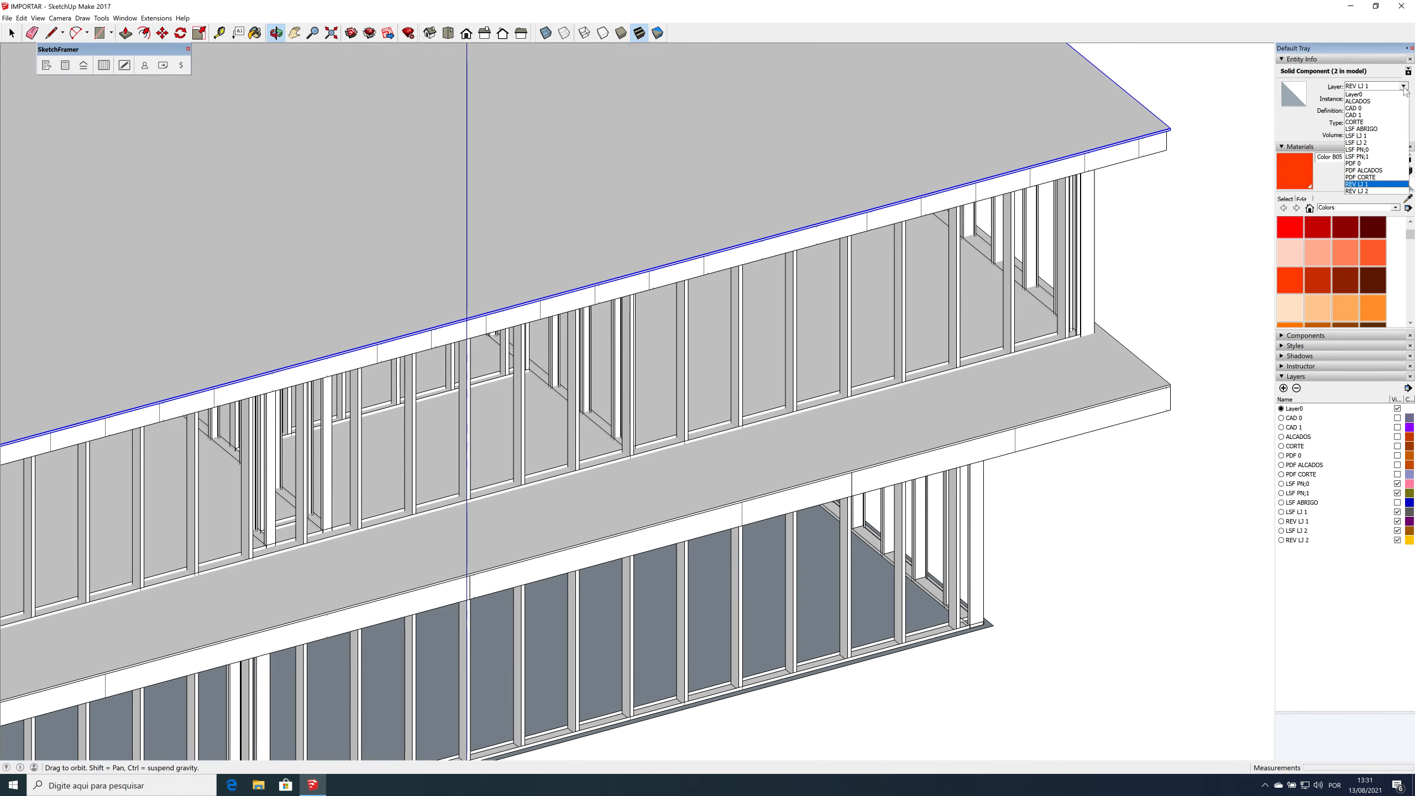
{"action": "left_click", "coordinate": [1354, 188]}
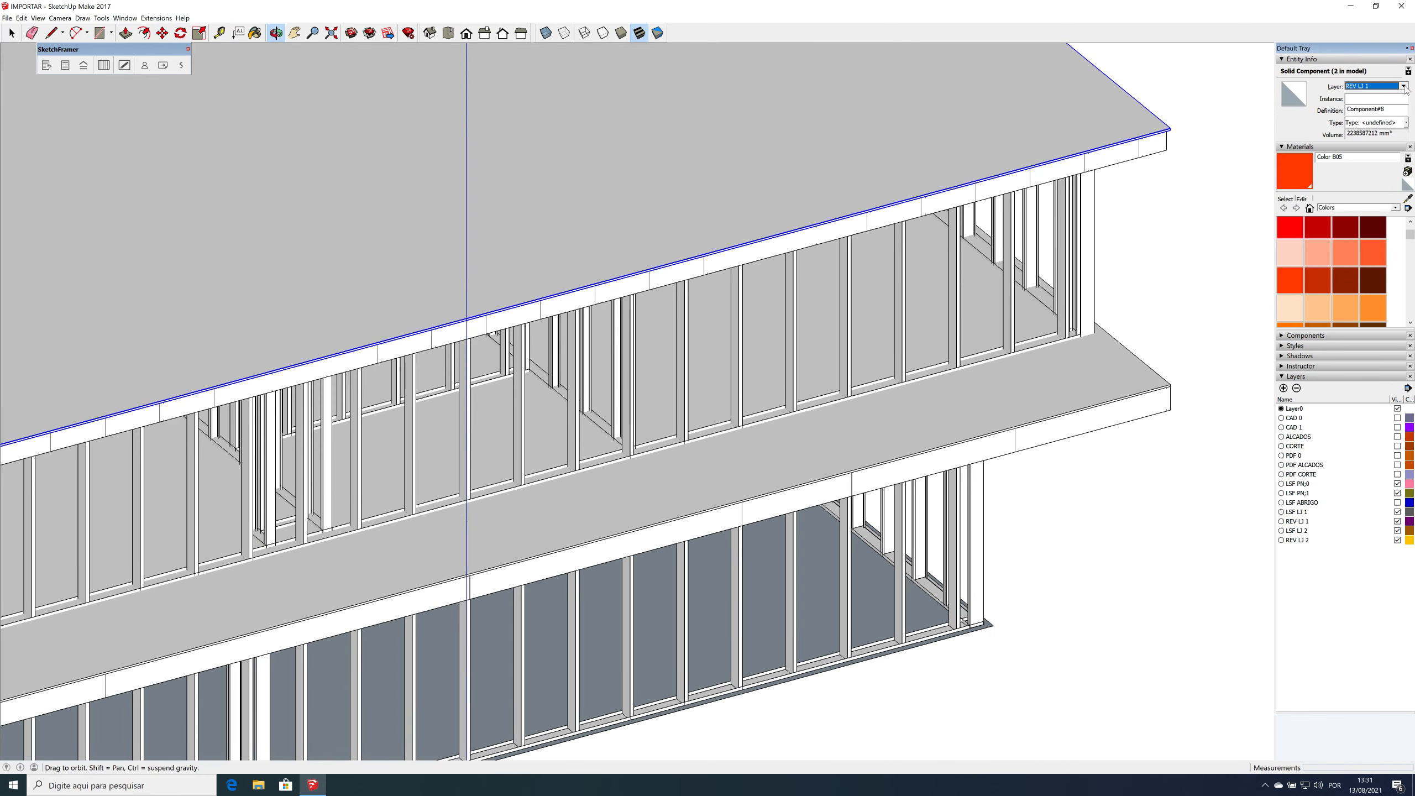
{"action": "left_click", "coordinate": [1385, 86]}
{"action": "left_click", "coordinate": [1359, 191]}
Step: Make the upper panel a unique component, independent of the floor panel below
{"action": "scroll", "coordinate": [1176, 373], "scroll_direction": "down", "scroll_amount": 5}
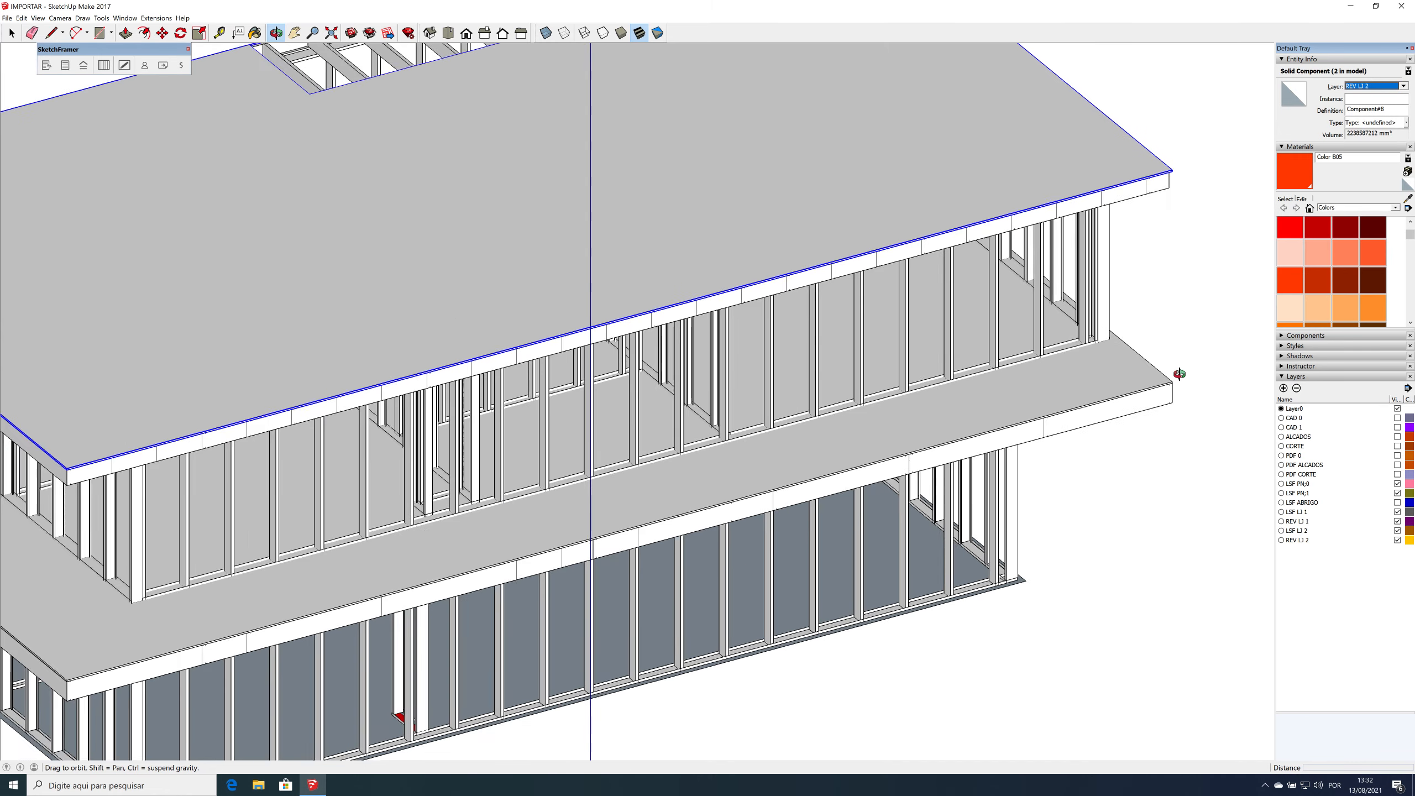
{"action": "scroll", "coordinate": [863, 151], "scroll_direction": "up", "scroll_amount": 4}
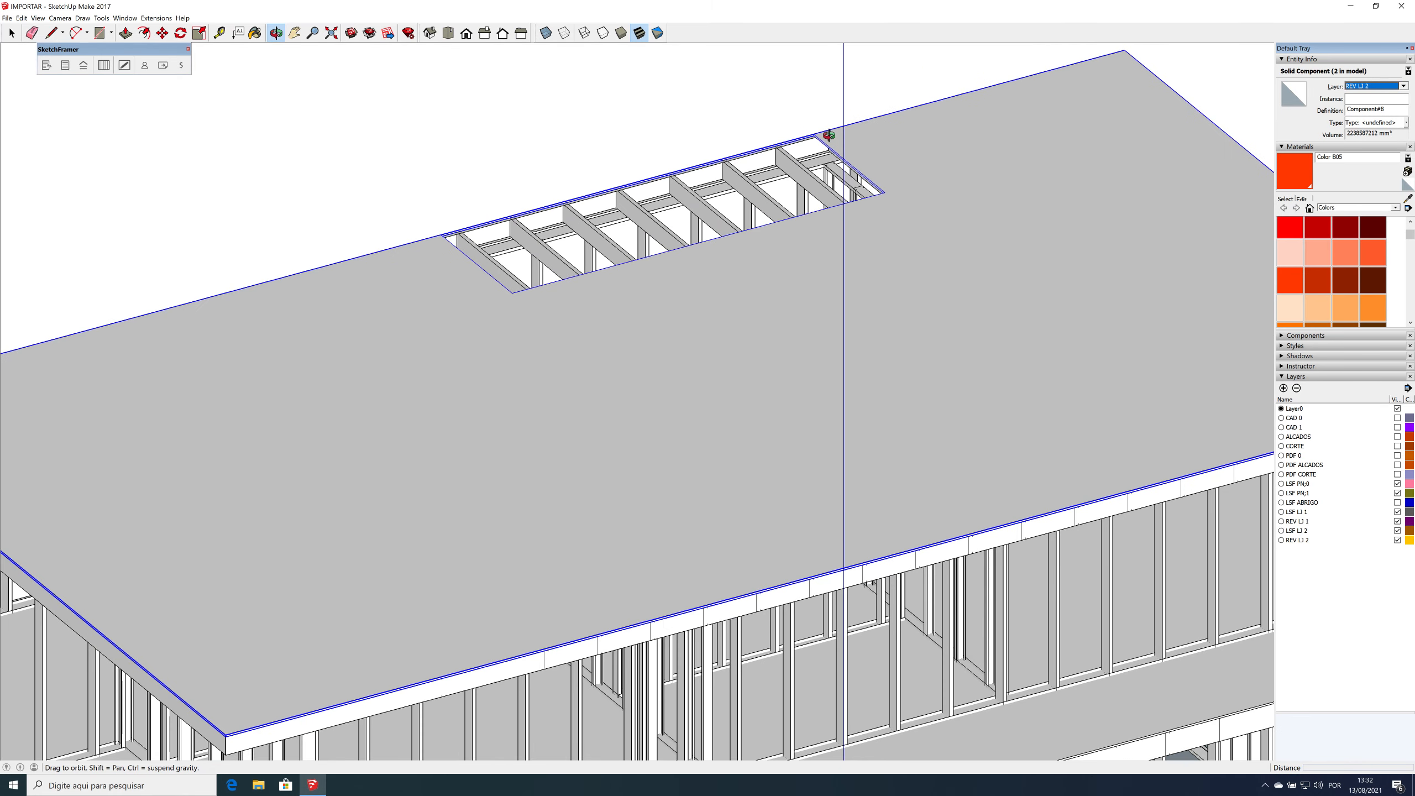
{"action": "right_click", "coordinate": [830, 141]}
{"action": "left_click", "coordinate": [839, 143]}
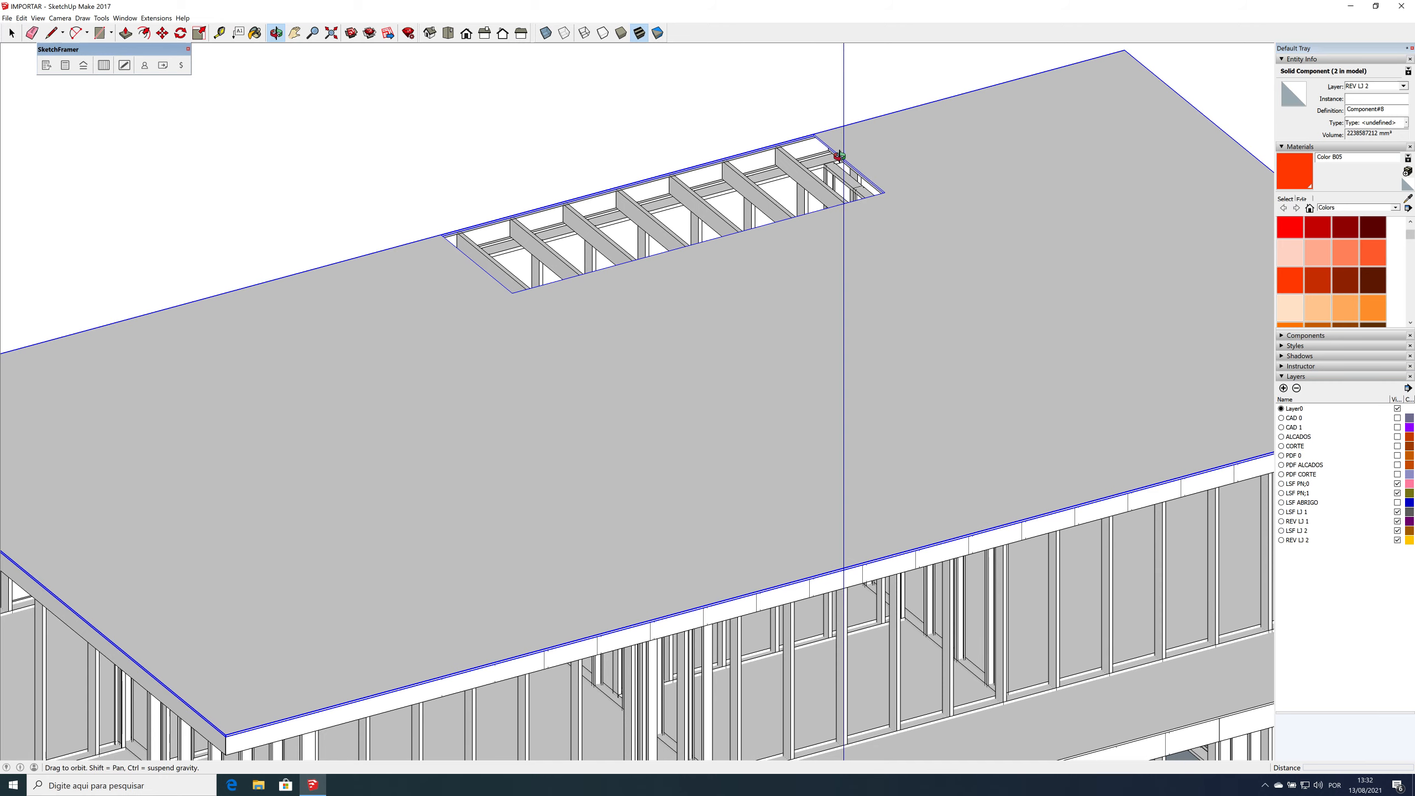
{"action": "key", "text": "space"}
{"action": "left_click", "coordinate": [835, 147]}
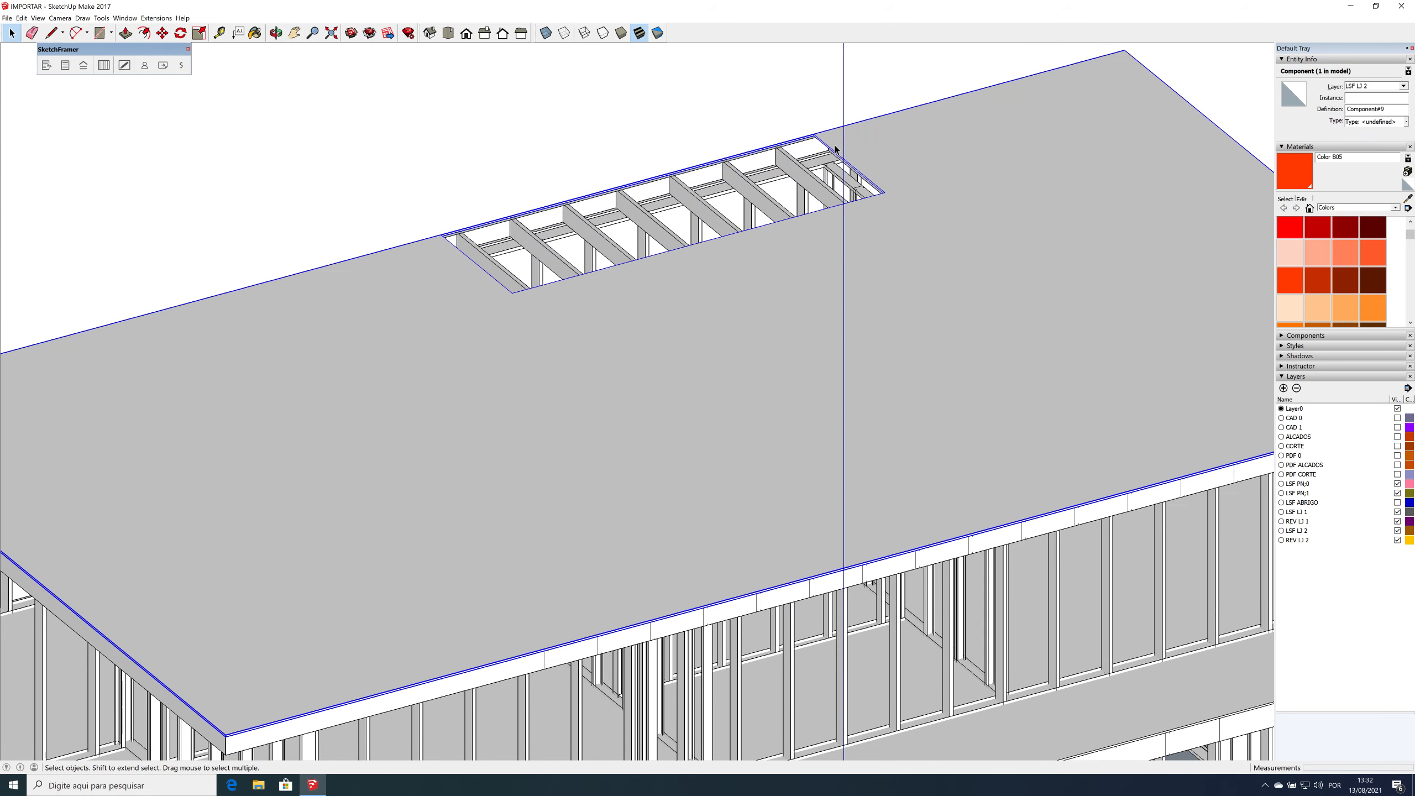
{"action": "right_click", "coordinate": [836, 147]}
{"action": "left_click", "coordinate": [858, 208]}
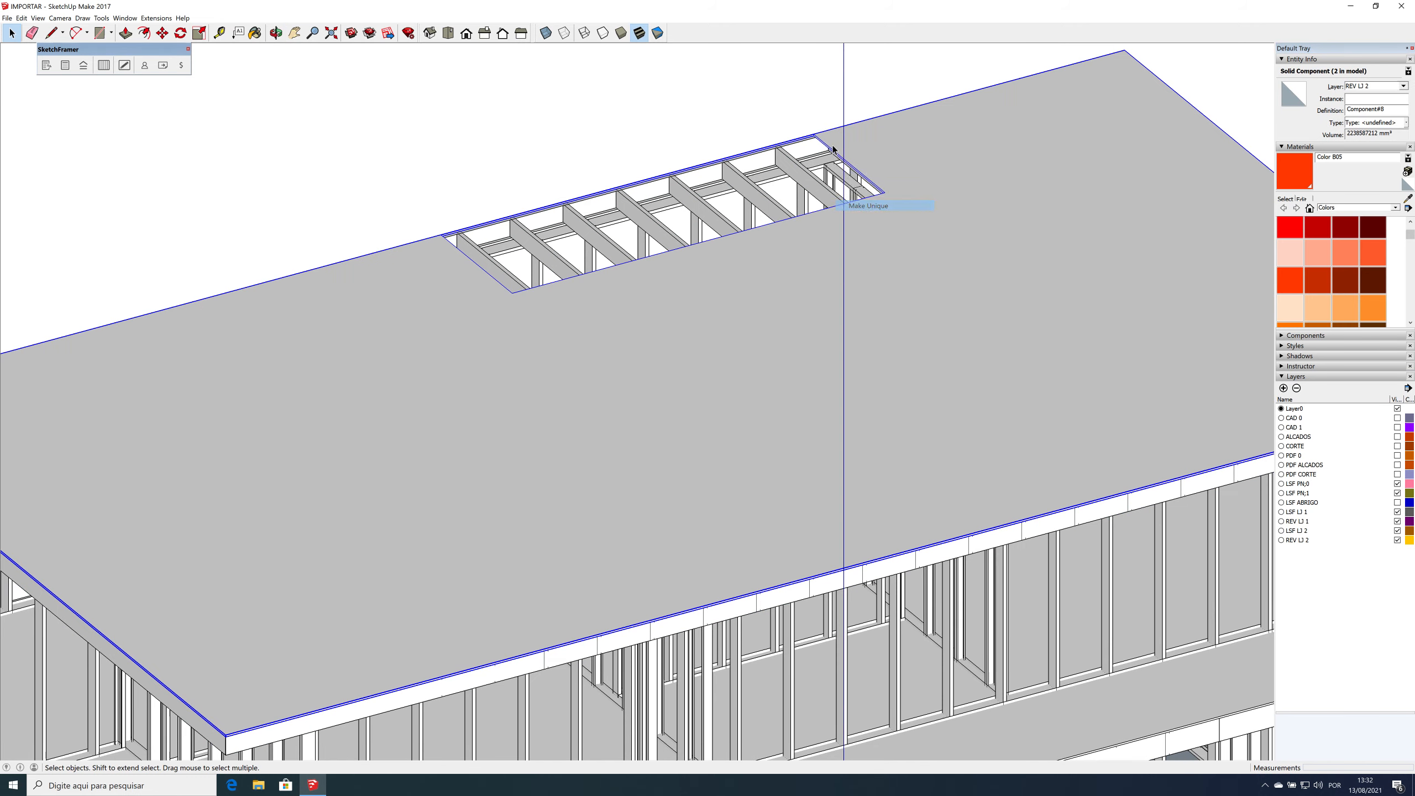
Step: Inside the upper panel, Push/Pull the stair notch's side face to its opposite side to fill the notch, and leave the component
{"action": "double_click", "coordinate": [829, 145]}
{"action": "left_click", "coordinate": [829, 145]}
{"action": "key", "text": "p"}
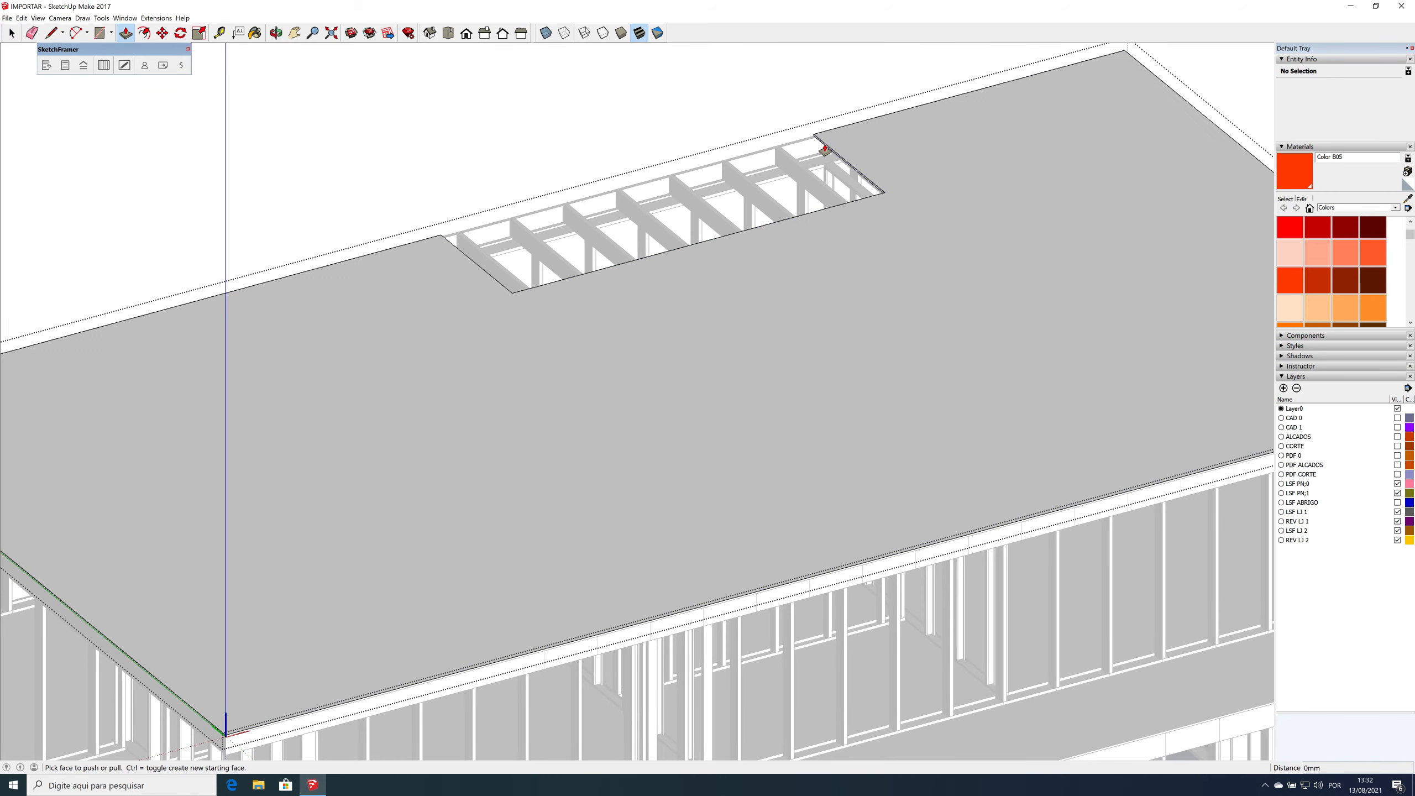
{"action": "left_click", "coordinate": [441, 240]}
{"action": "key", "text": "space"}
{"action": "scroll", "coordinate": [689, 235], "scroll_direction": "down", "scroll_amount": 10}
{"action": "key", "text": "Escape"}
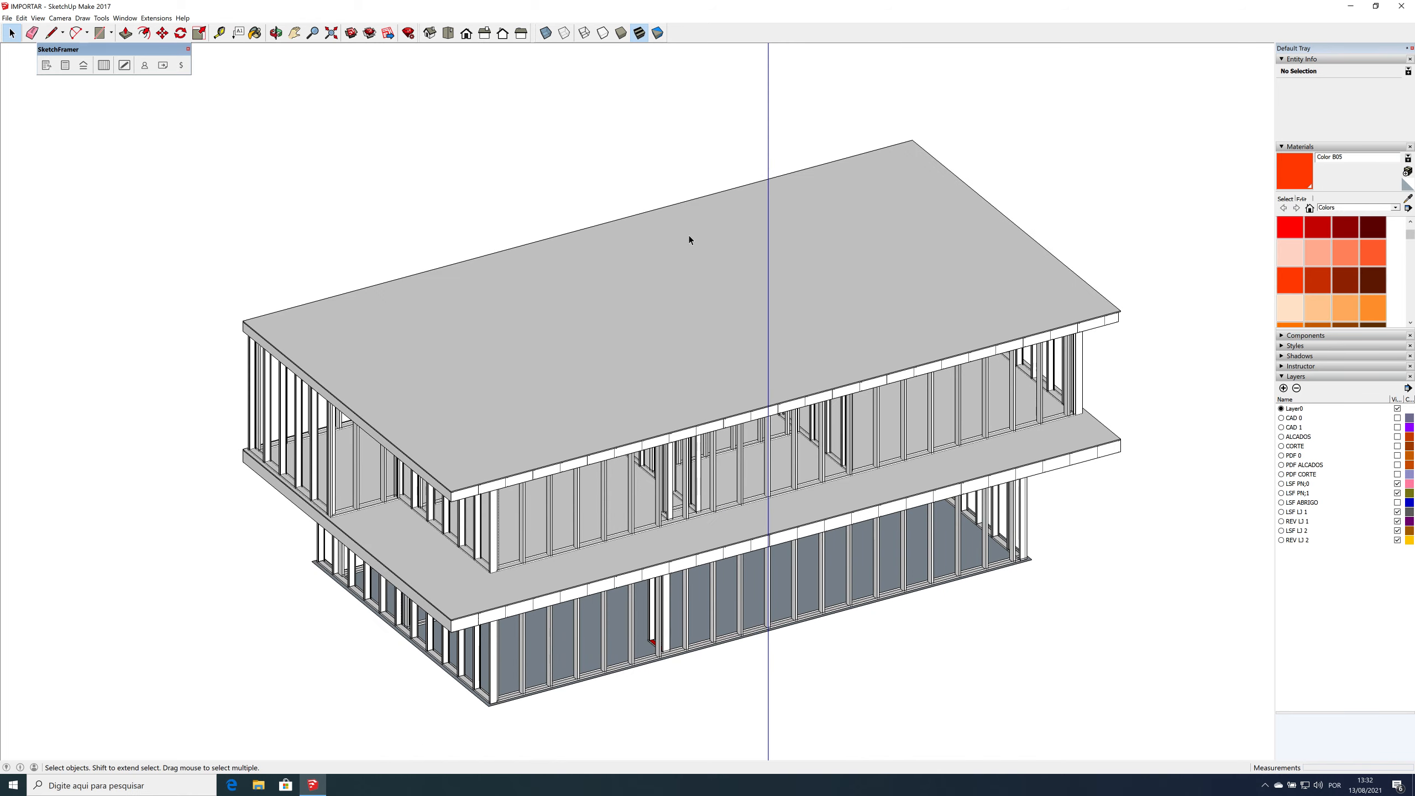
Step: Hide the LSF LJ 2, REV LJ 1, LSF LJ 1 and both LSF PN layers, keeping the REV LJ 2 panel visible
{"action": "scroll", "coordinate": [891, 301], "scroll_direction": "down", "scroll_amount": 3}
{"action": "middle_click_drag", "start_coordinate": [892, 302], "coordinate": [344, 331]}
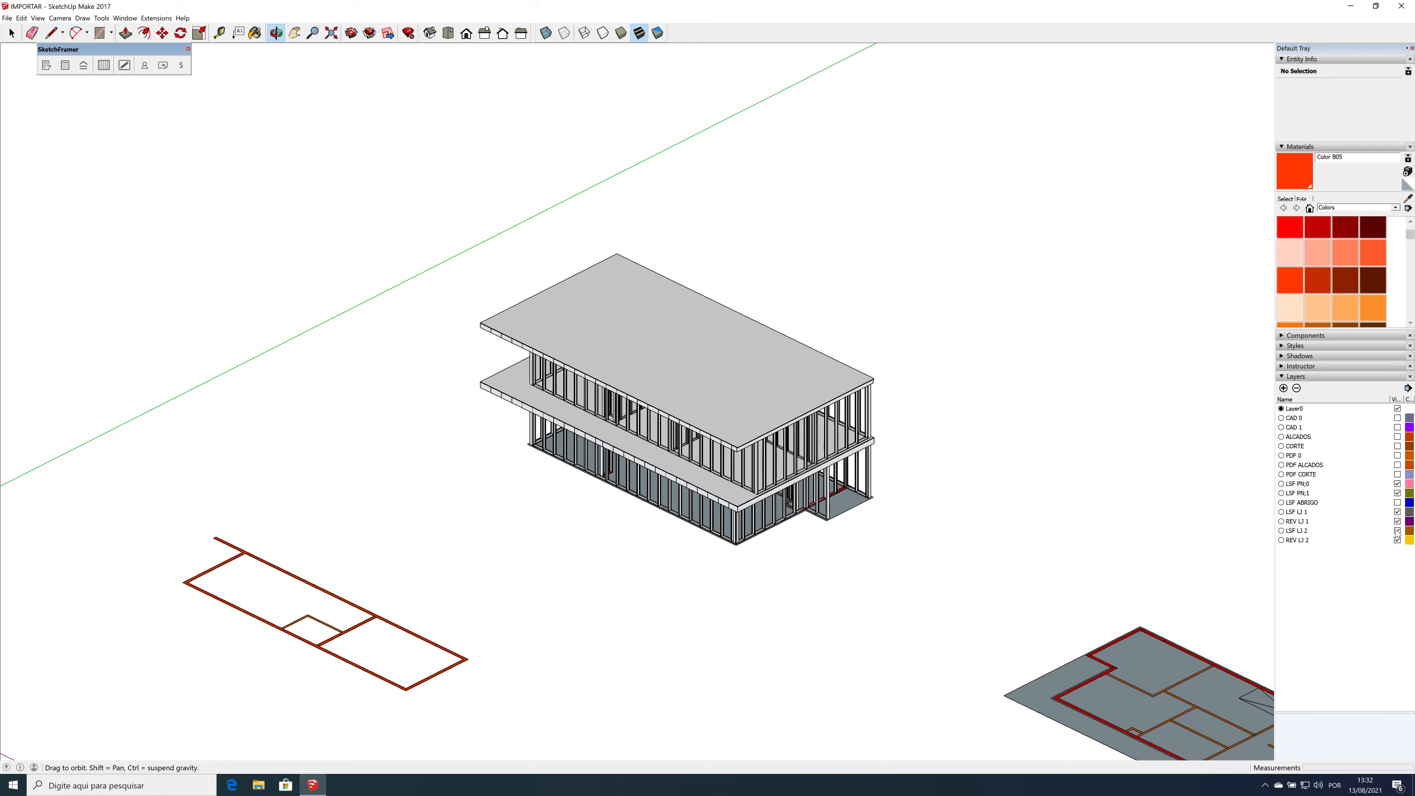
{"action": "left_click", "coordinate": [1398, 531]}
{"action": "left_click", "coordinate": [1398, 522]}
{"action": "left_click", "coordinate": [1398, 512]}
{"action": "left_click", "coordinate": [1399, 494]}
{"action": "left_click", "coordinate": [1398, 492]}
{"action": "left_click", "coordinate": [1398, 483]}
{"action": "scroll", "coordinate": [665, 379], "scroll_direction": "up", "scroll_amount": 2}
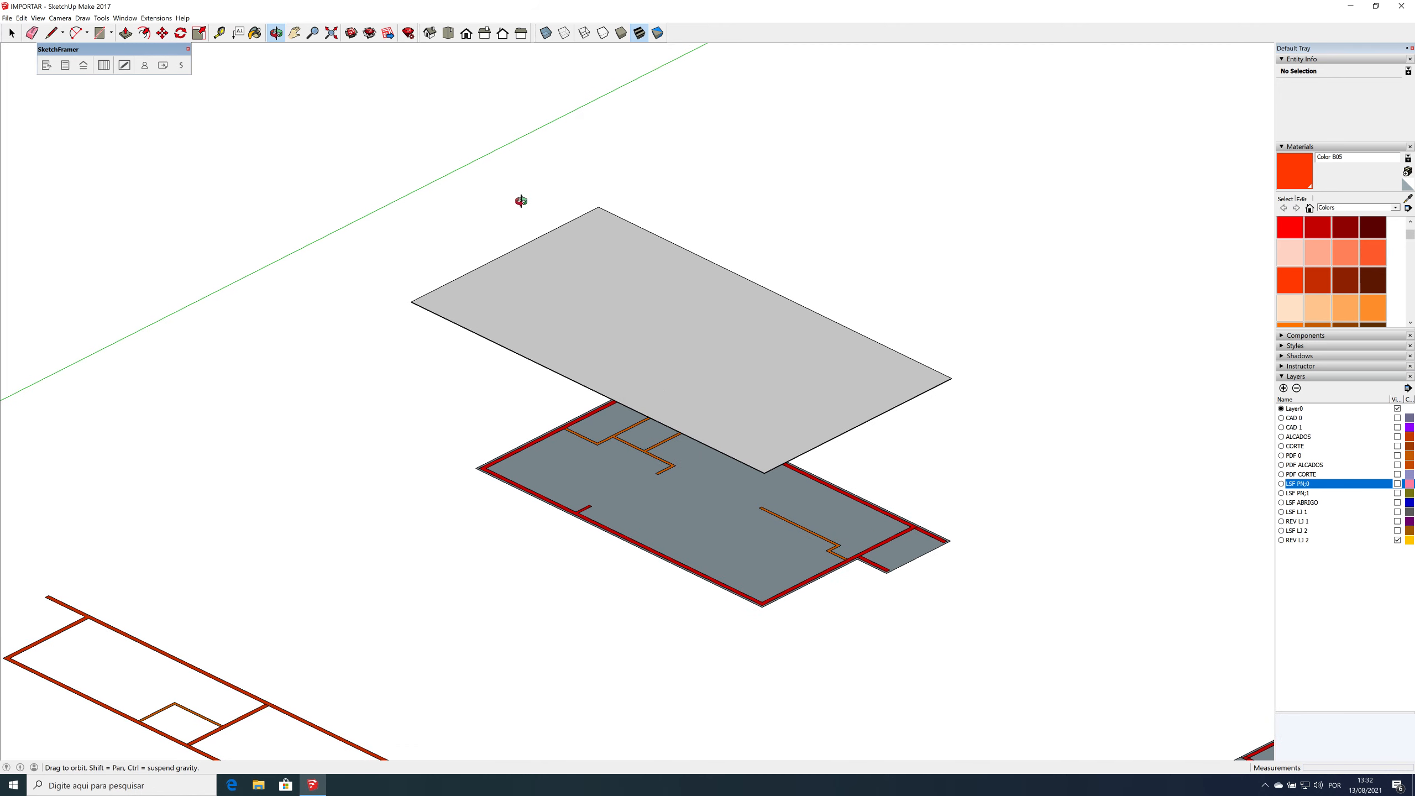
Step: Draw a SketchFramer wall with profile 100x1.60, height 2500mm and 600mm stud spacing along the upper panel's front long edge
{"action": "left_click", "coordinate": [103, 66]}
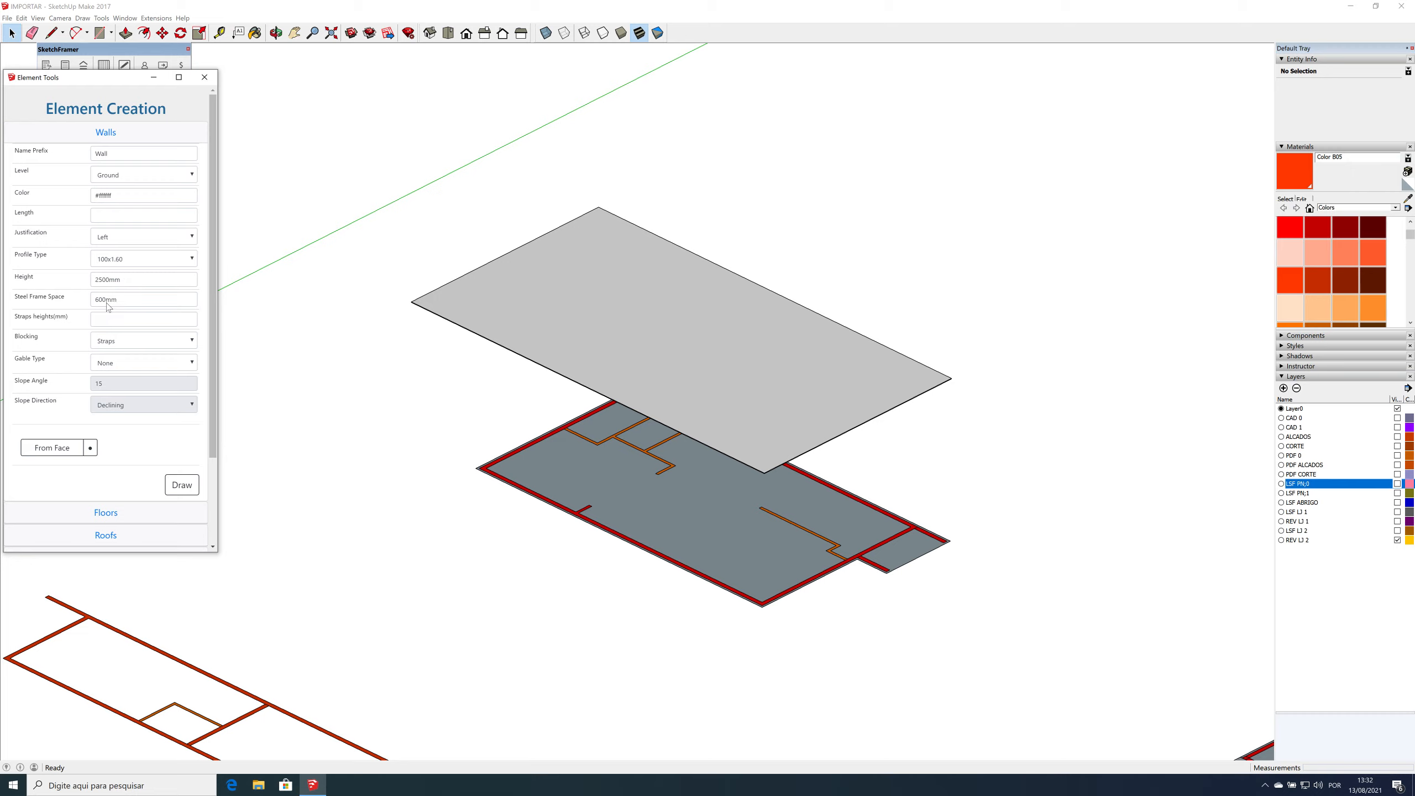
{"action": "left_click", "coordinate": [182, 484]}
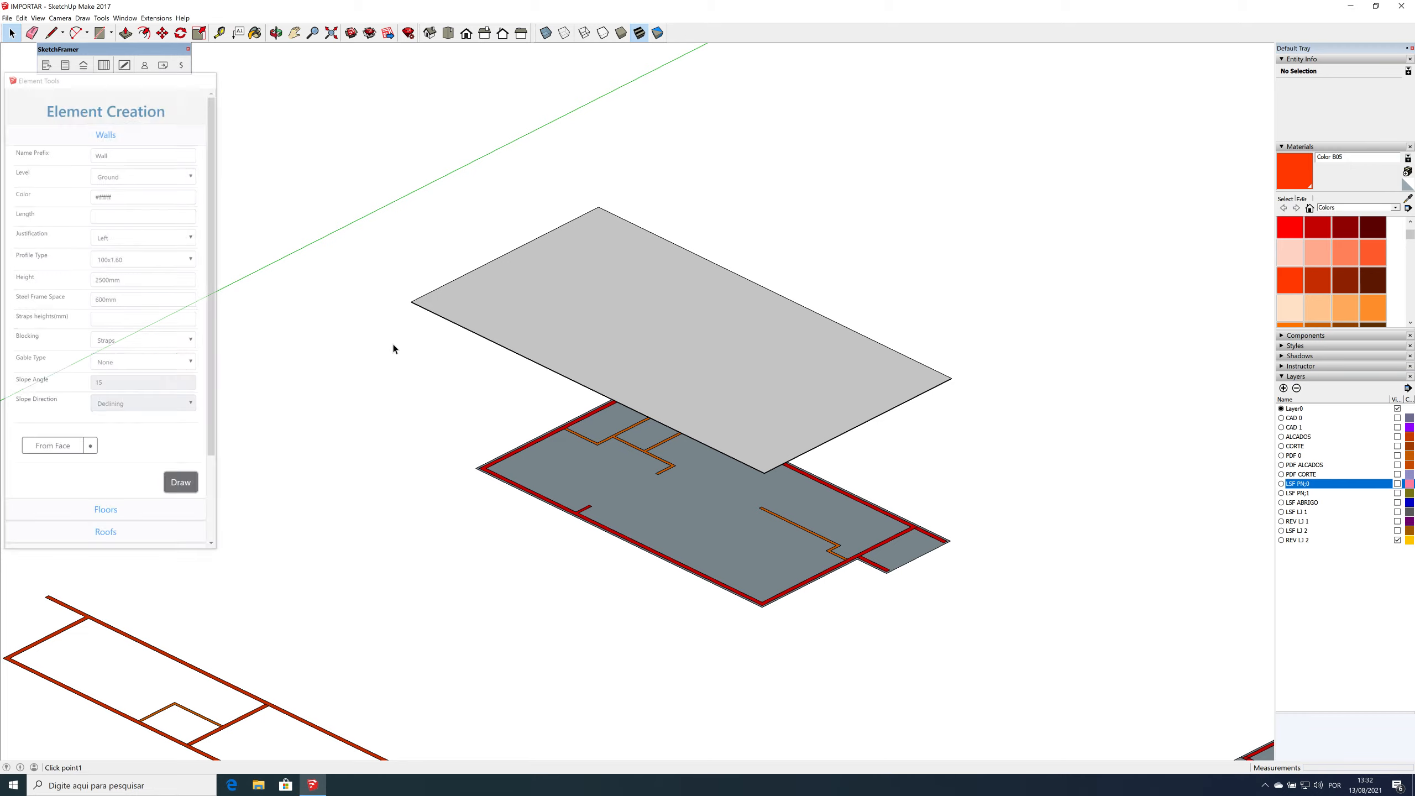
{"action": "left_click", "coordinate": [412, 303]}
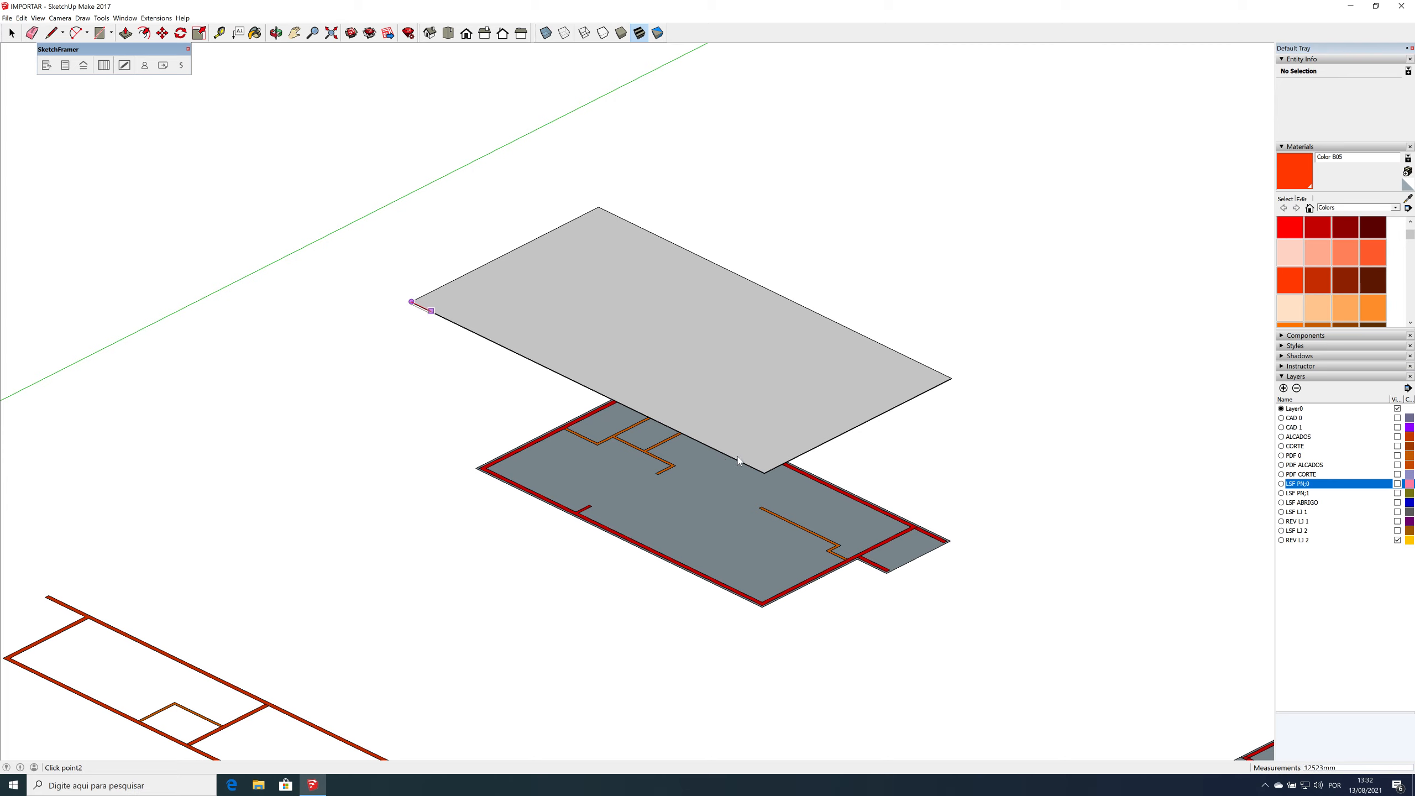
{"action": "left_click", "coordinate": [764, 473]}
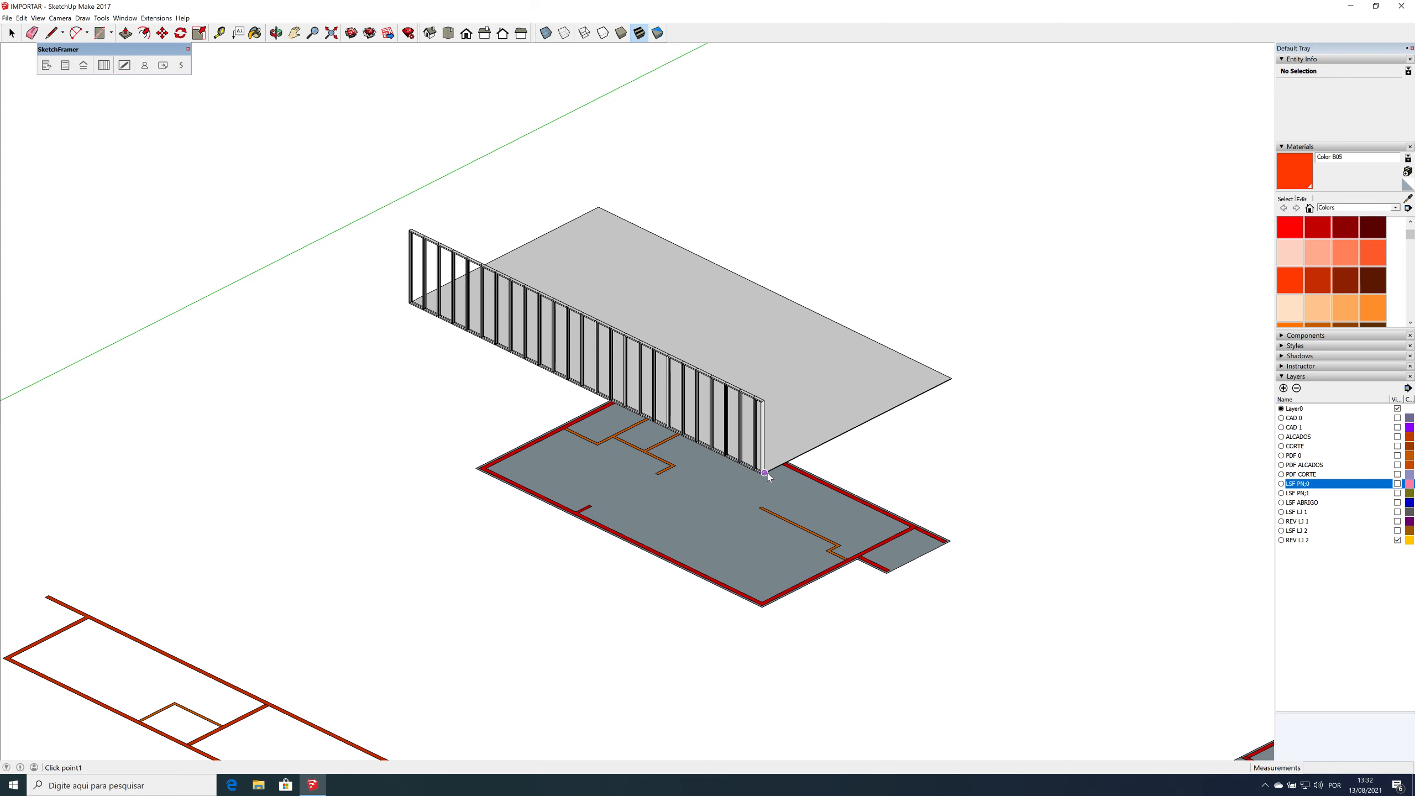
{"action": "scroll", "coordinate": [765, 471], "scroll_direction": "up", "scroll_amount": 4}
{"action": "key", "text": "space"}
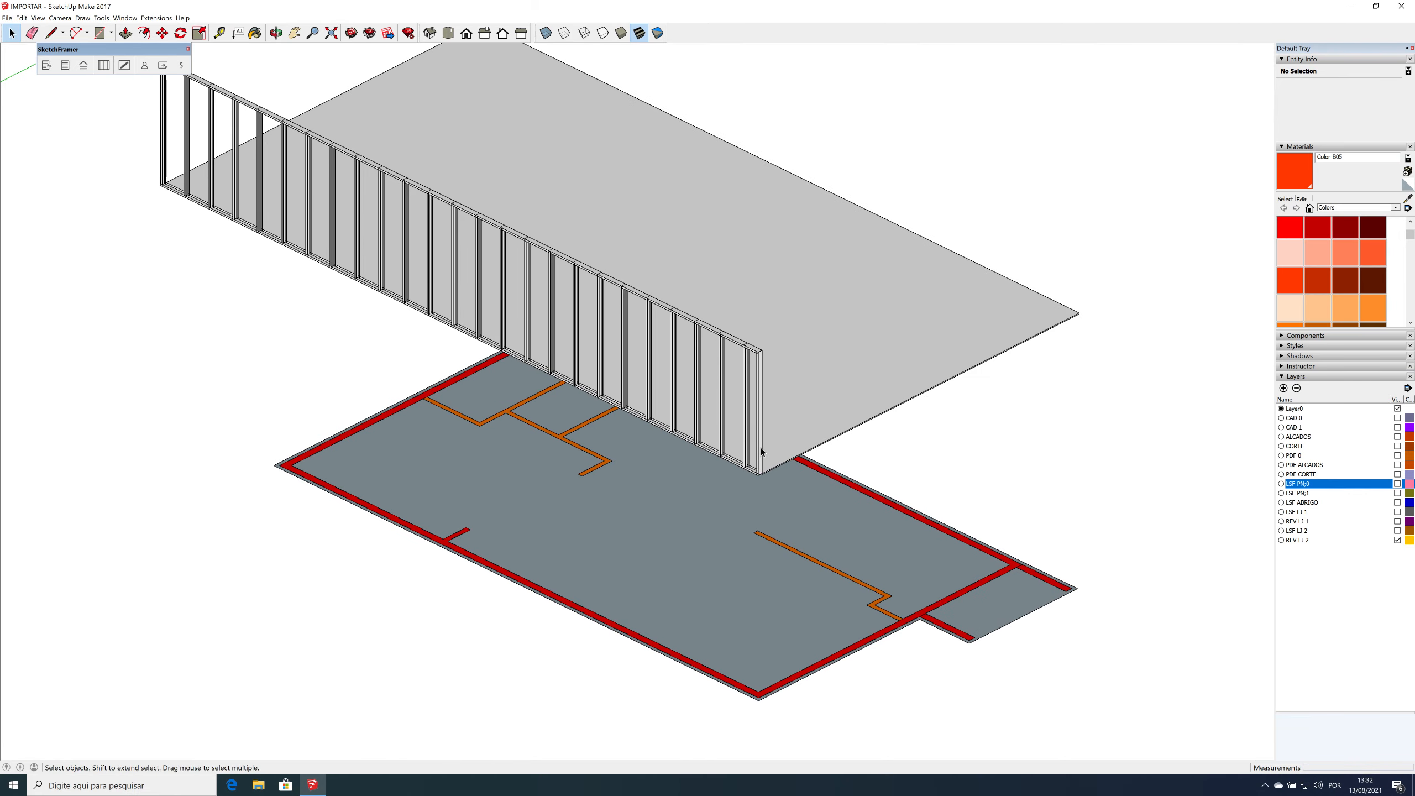
Step: Move the new framed wall 600 mm straight down along the vertical axis
{"action": "left_click", "coordinate": [761, 447]}
{"action": "scroll", "coordinate": [760, 447], "scroll_direction": "up", "scroll_amount": 5}
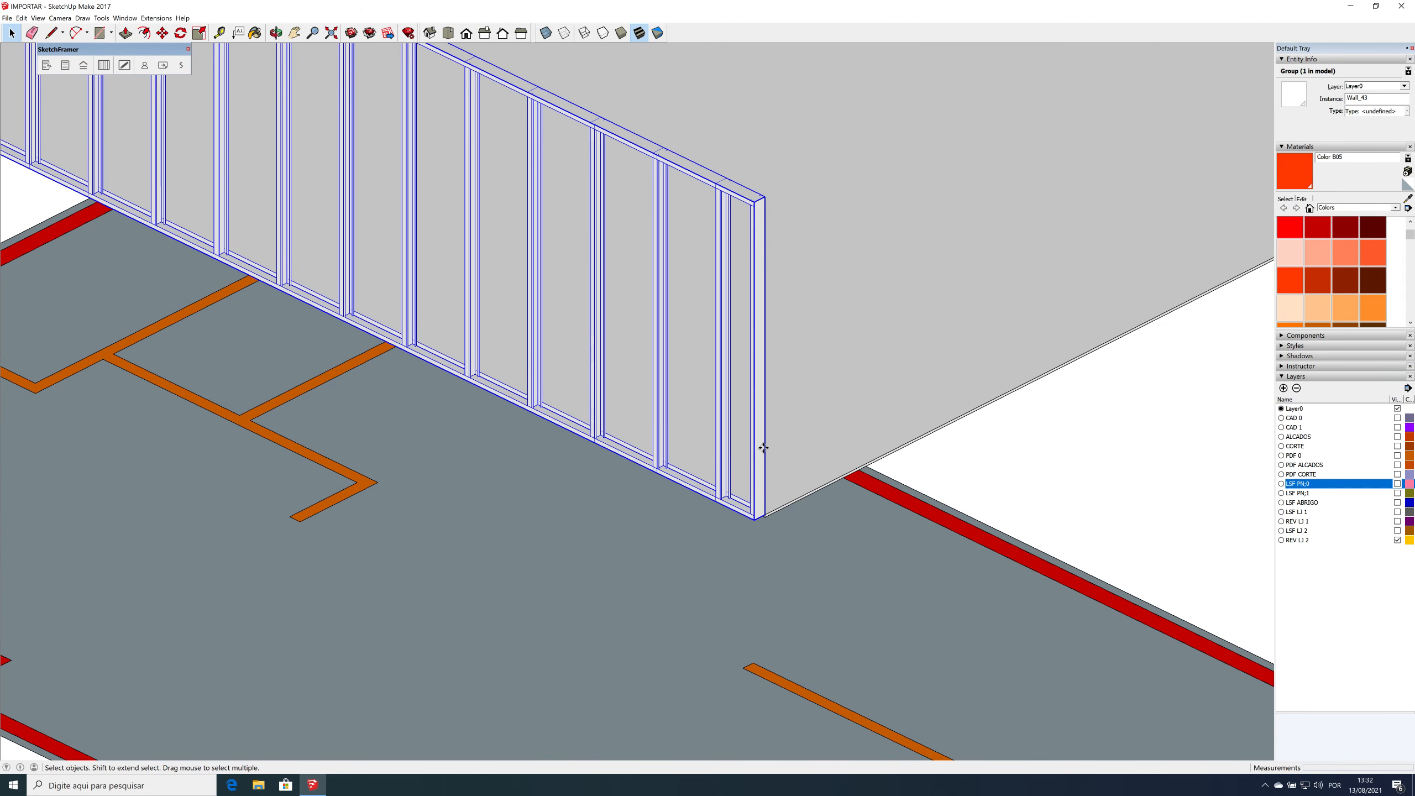
{"action": "key", "text": "m"}
{"action": "left_click", "coordinate": [803, 397]}
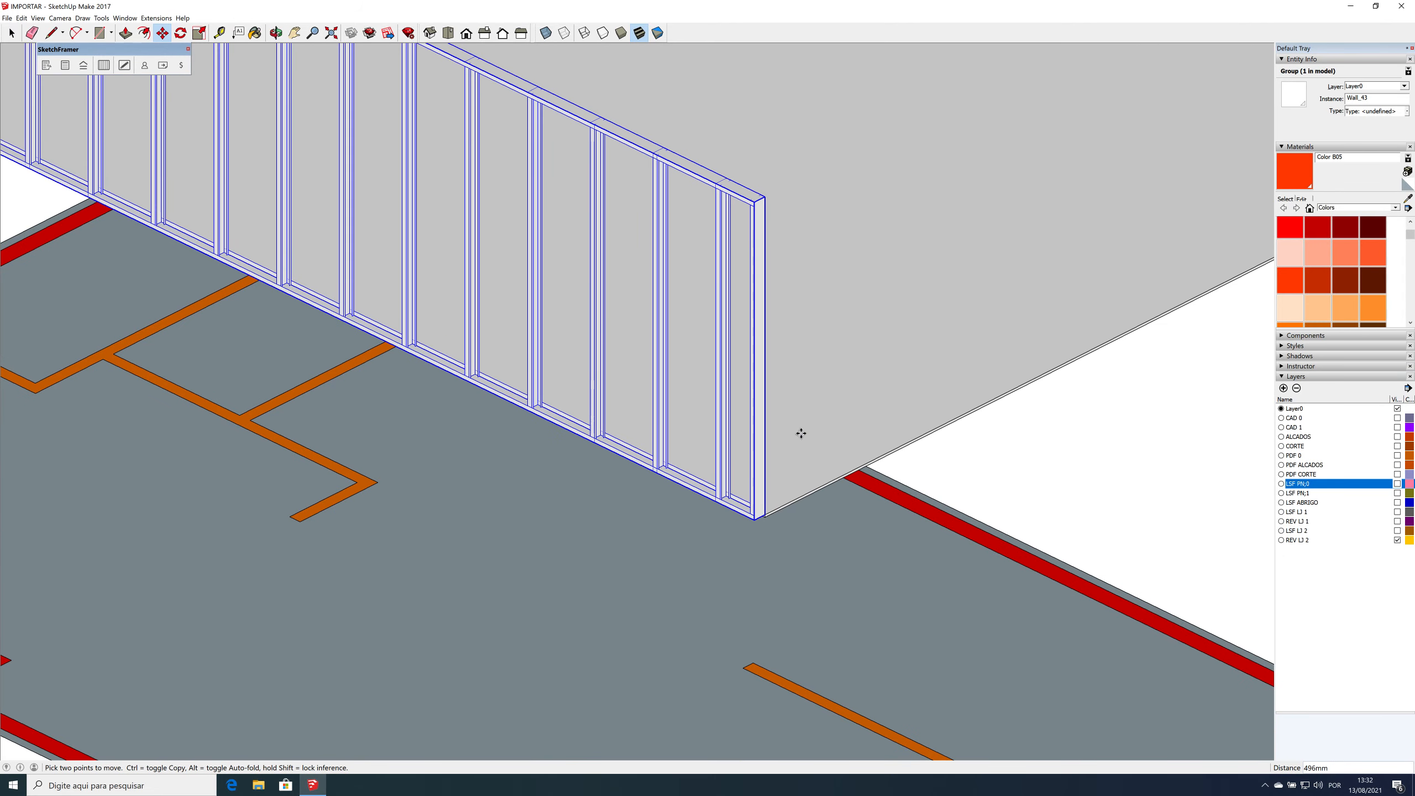
{"action": "key", "text": "Up"}
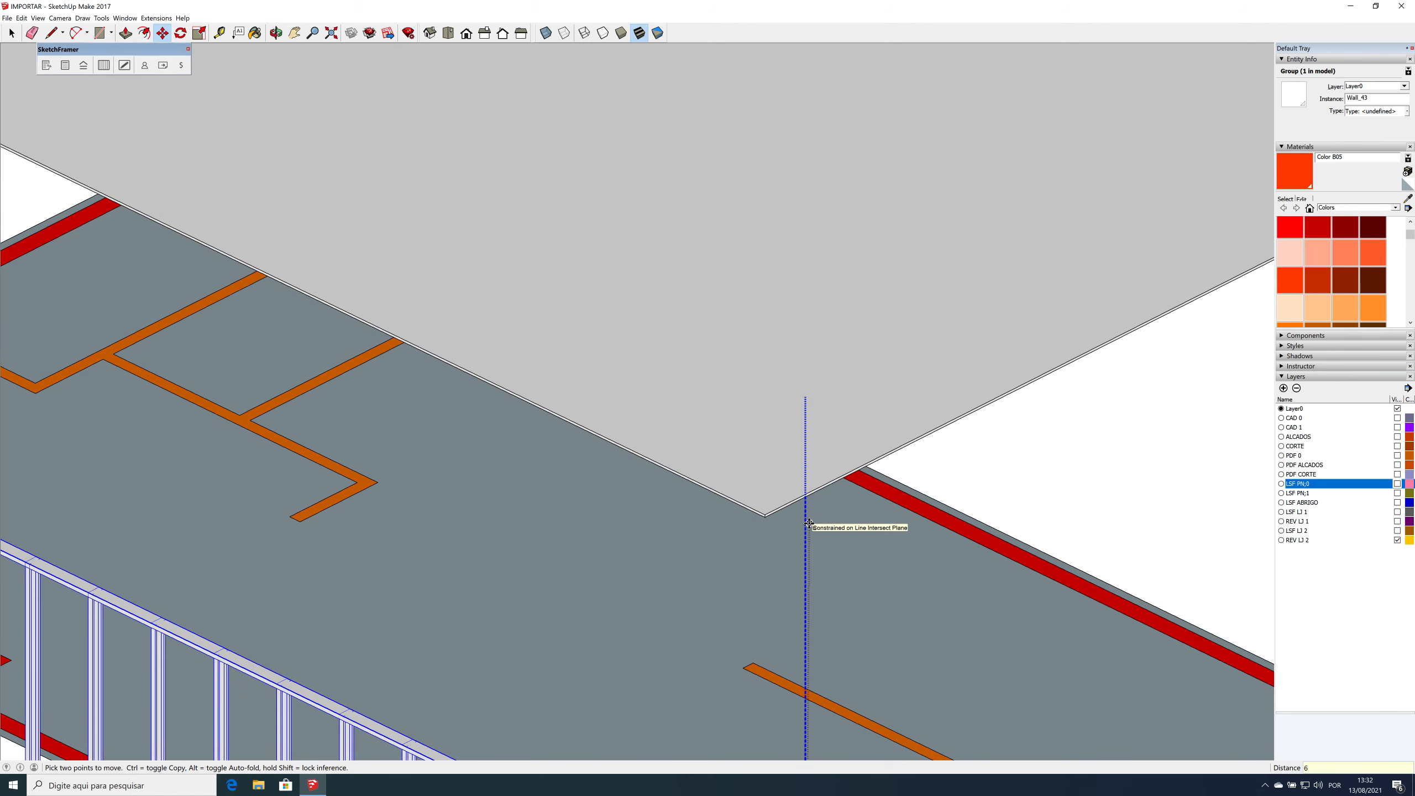
{"action": "key", "text": "Return"}
{"action": "scroll", "coordinate": [810, 522], "scroll_direction": "down", "scroll_amount": 5}
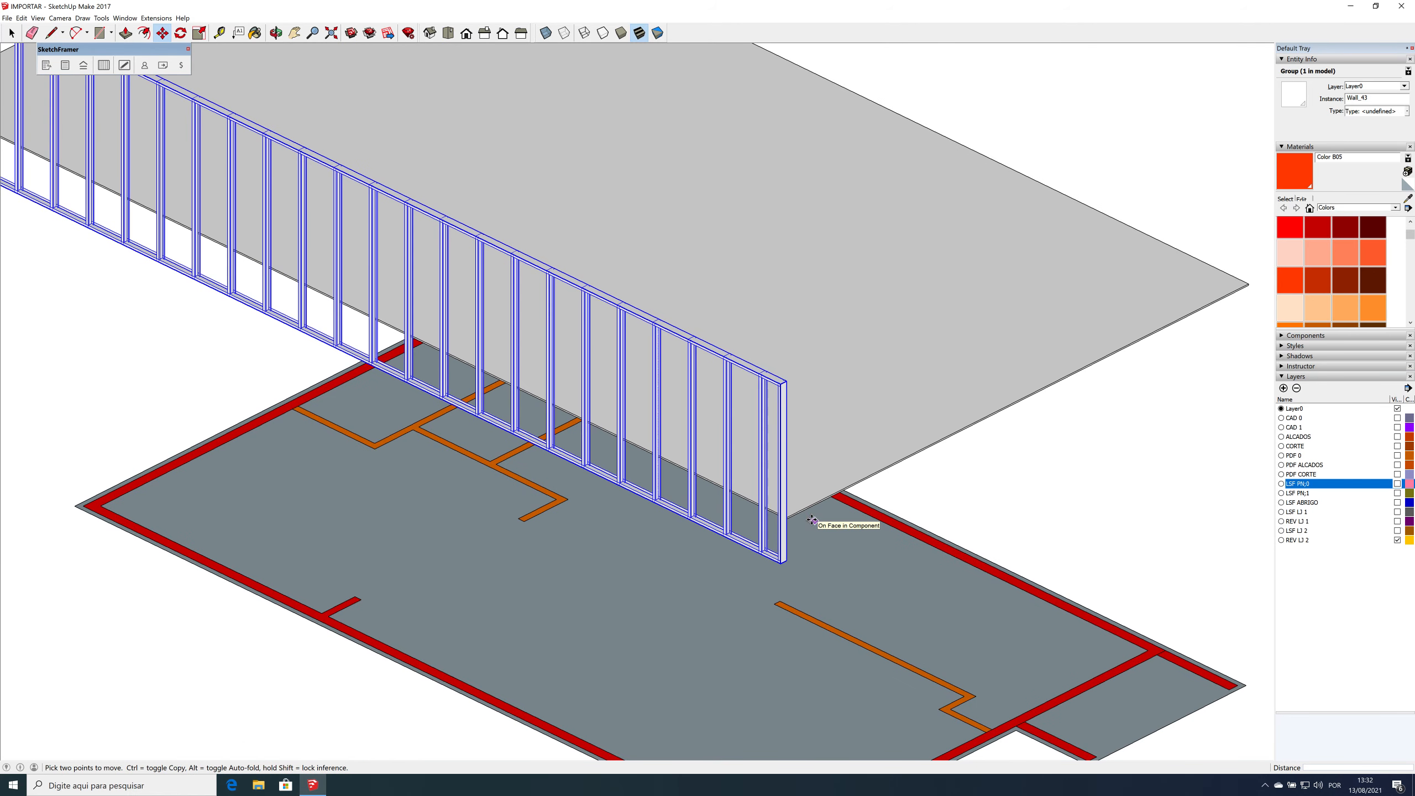
{"action": "scroll", "coordinate": [811, 522], "scroll_direction": "down", "scroll_amount": 1}
Step: Scale the wall's top down to the panel's upper face, and raise the shortened wall 600 mm onto the panel
{"action": "key", "text": "s"}
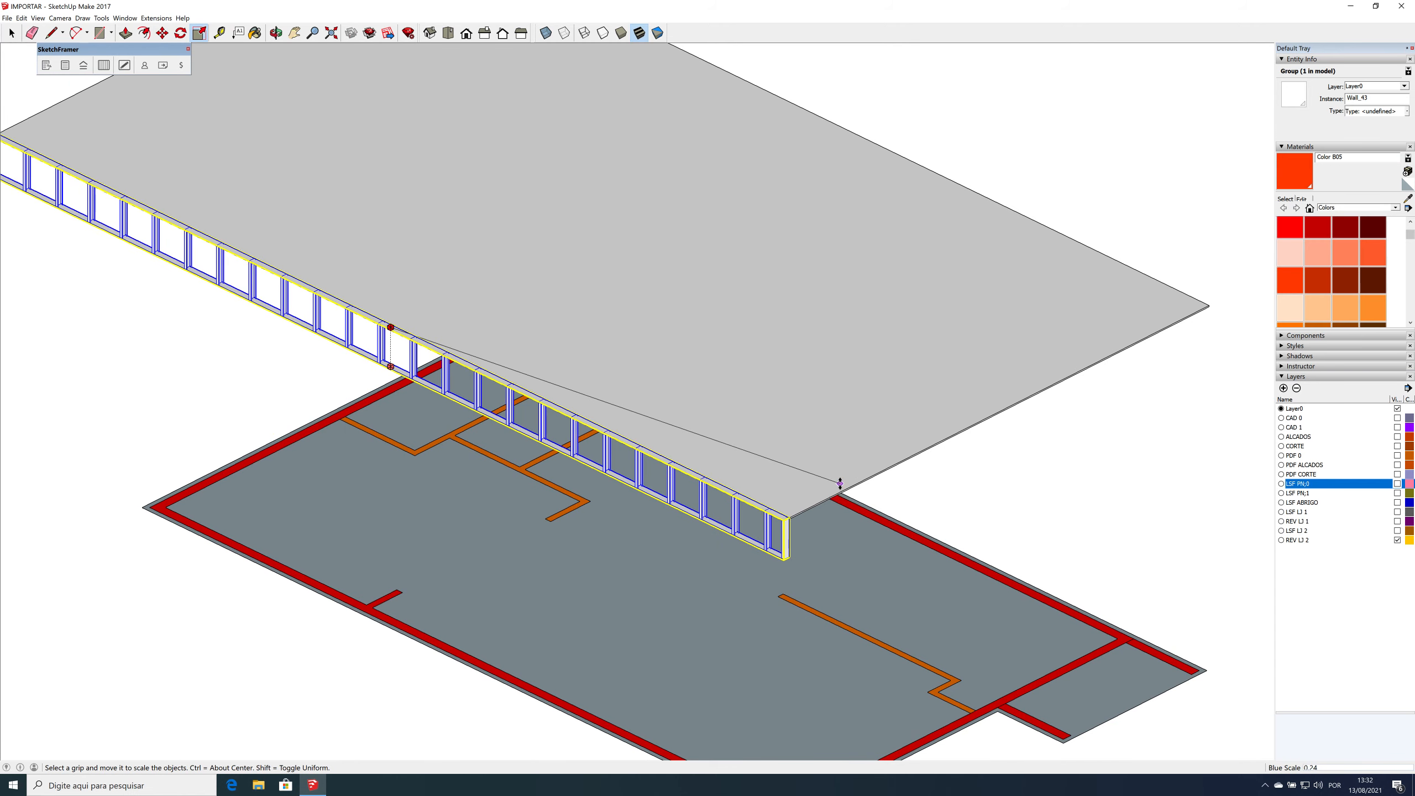
{"action": "left_click", "coordinate": [841, 488]}
{"action": "key", "text": "m"}
{"action": "left_click", "coordinate": [783, 482]}
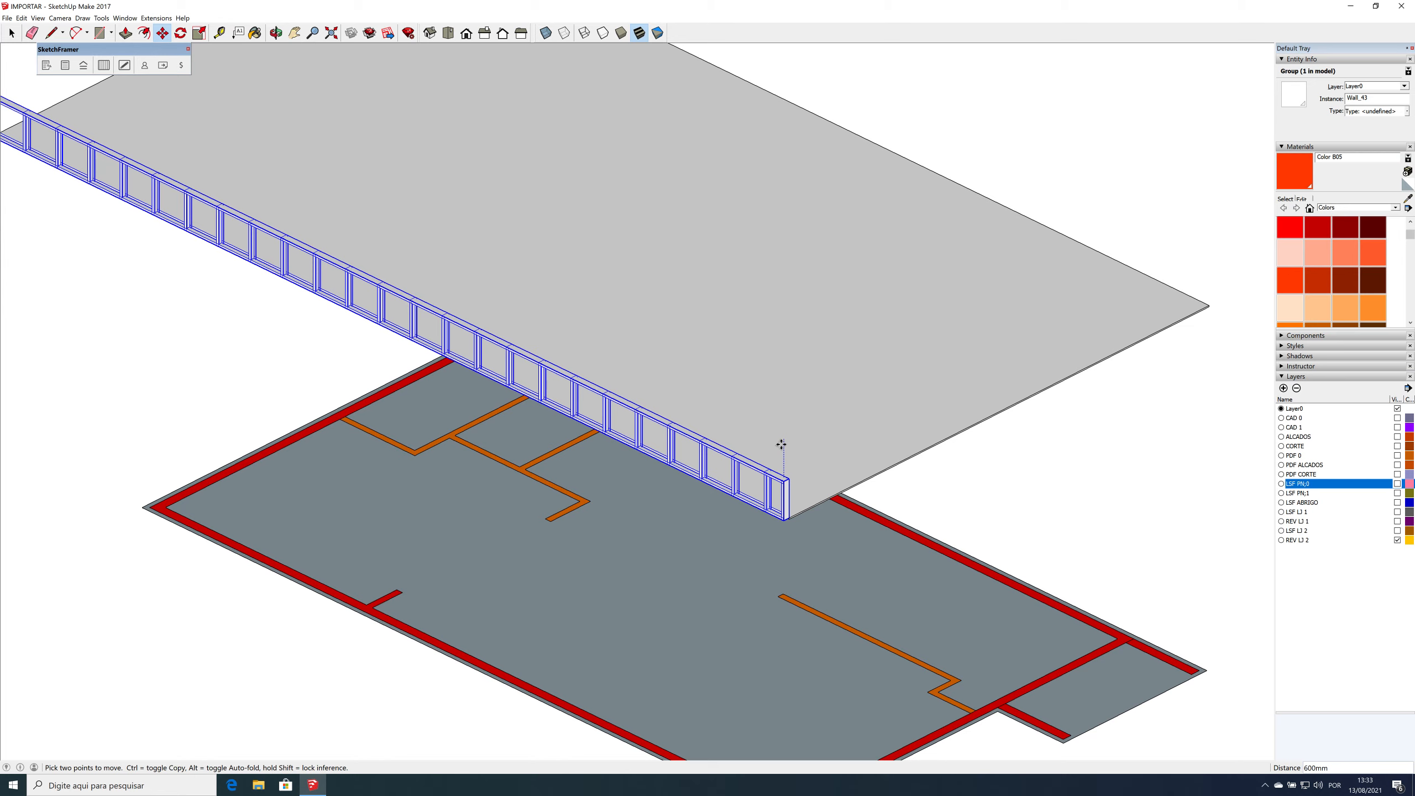
{"action": "left_click", "coordinate": [781, 444]}
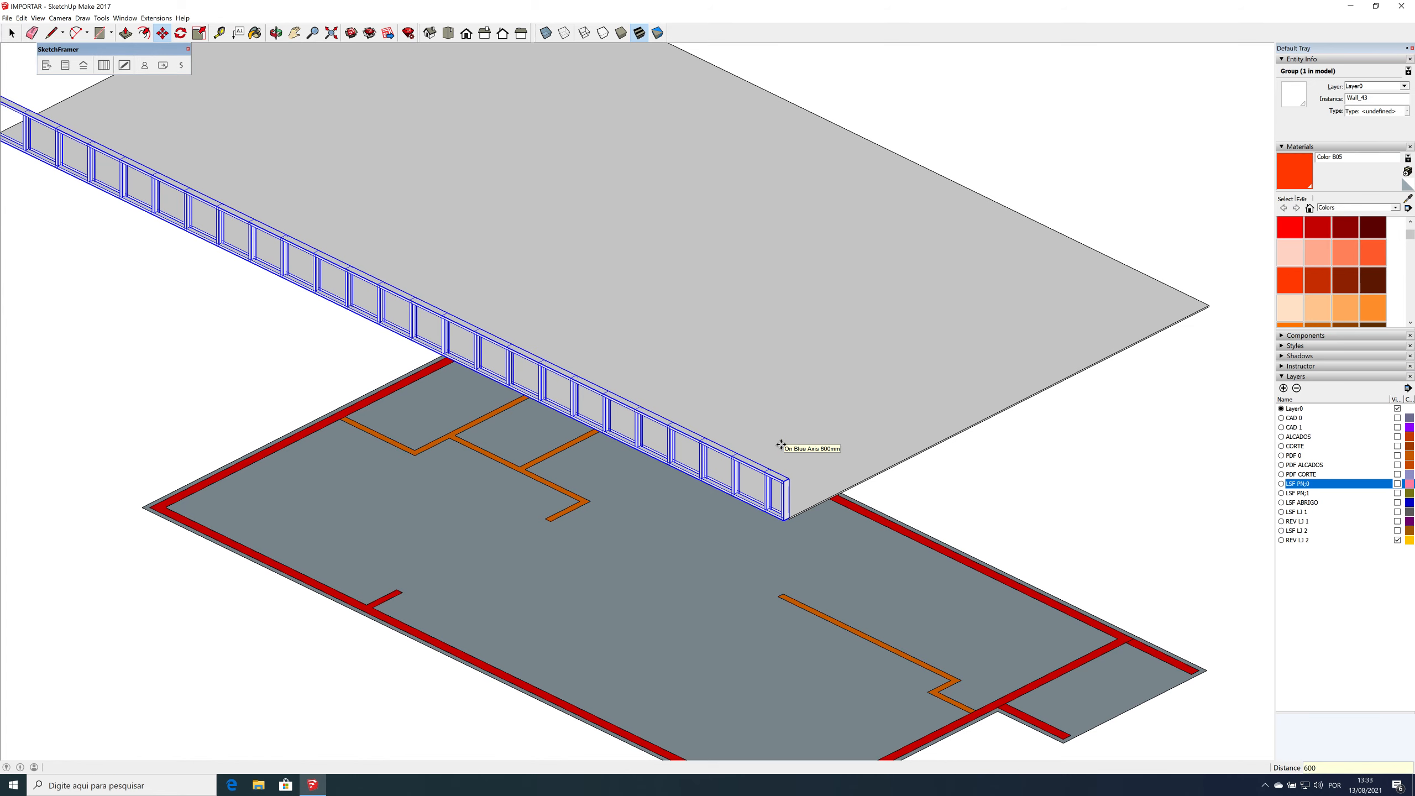
Step: Move the low wall inward by its own thickness so its outer bottom corner sits on the panel's corner
{"action": "scroll", "coordinate": [794, 511], "scroll_direction": "up", "scroll_amount": 3}
{"action": "scroll", "coordinate": [794, 510], "scroll_direction": "up", "scroll_amount": 5}
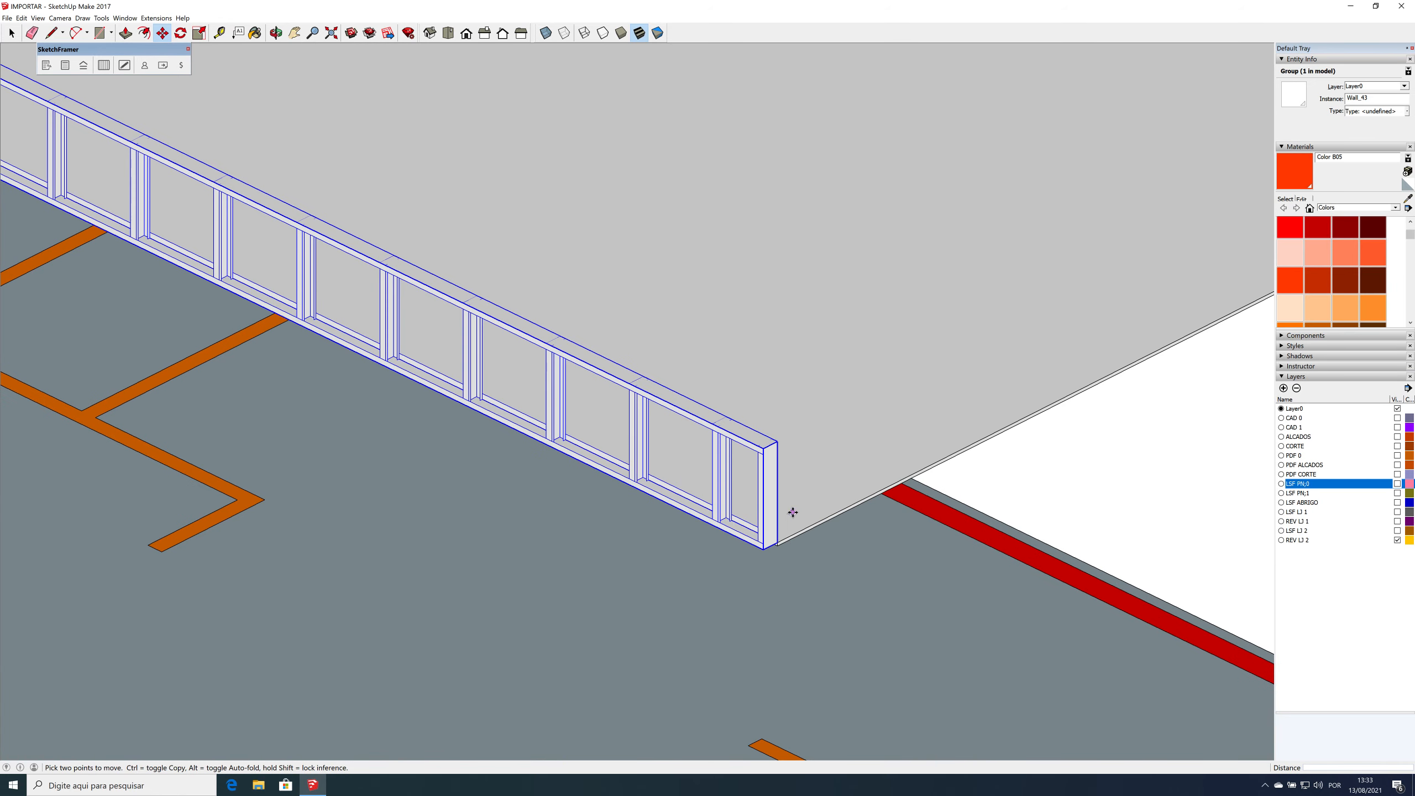
{"action": "scroll", "coordinate": [709, 623], "scroll_direction": "up", "scroll_amount": 2}
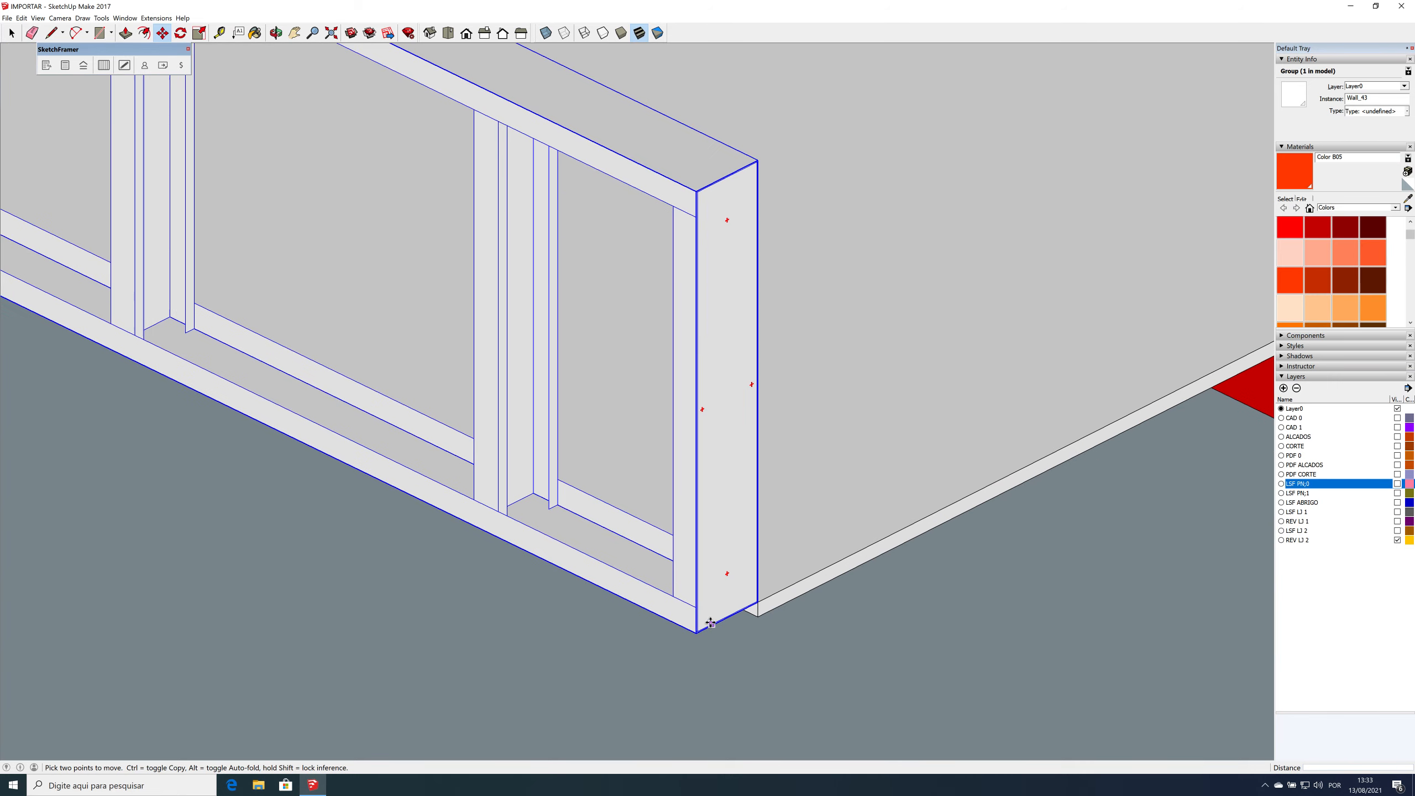
{"action": "left_click", "coordinate": [696, 637]}
{"action": "left_click", "coordinate": [759, 602]}
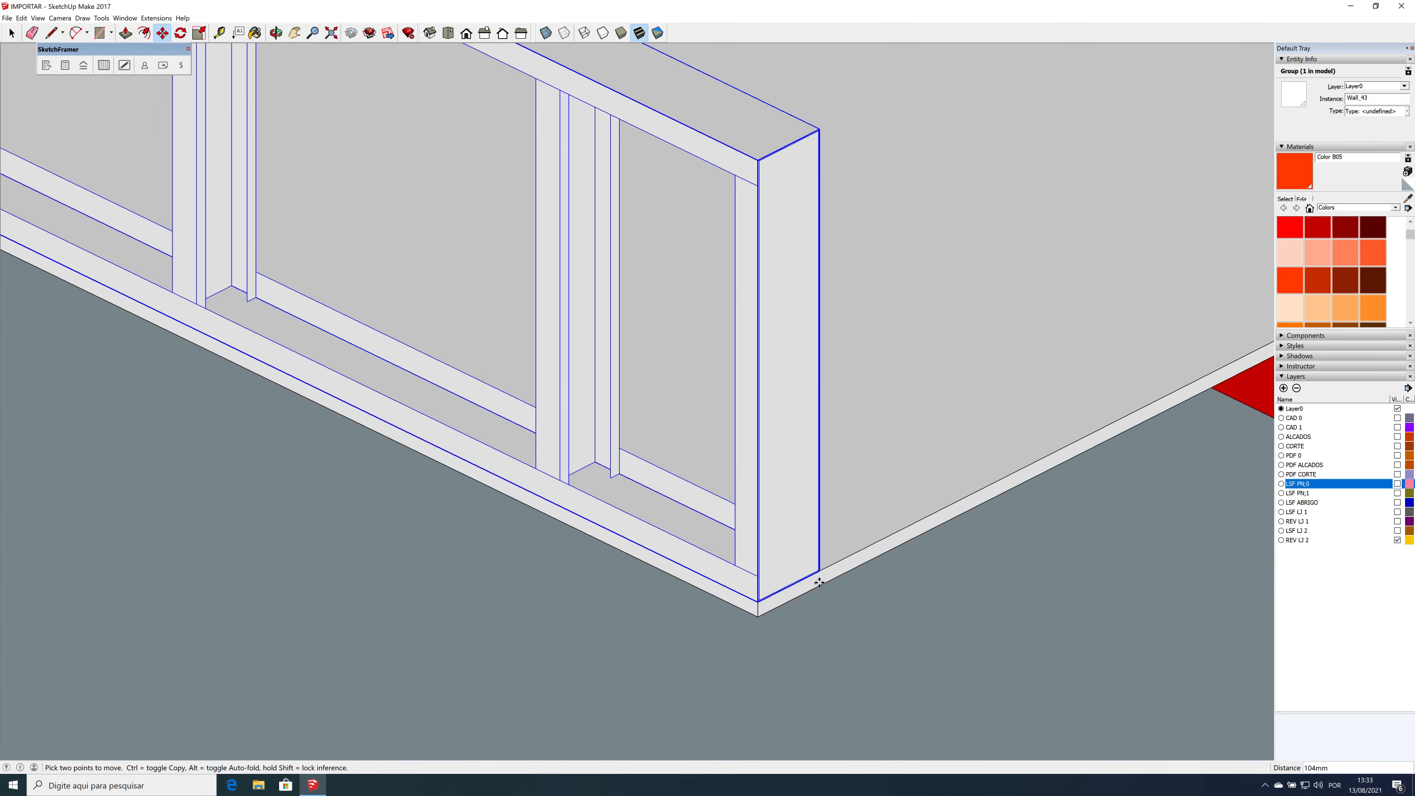
Step: Copy the low wall from its inner bottom corner to the panel's opposite long edge, using the far panel corner as destination
{"action": "scroll", "coordinate": [820, 583], "scroll_direction": "up", "scroll_amount": 1}
{"action": "scroll", "coordinate": [824, 578], "scroll_direction": "up", "scroll_amount": 1}
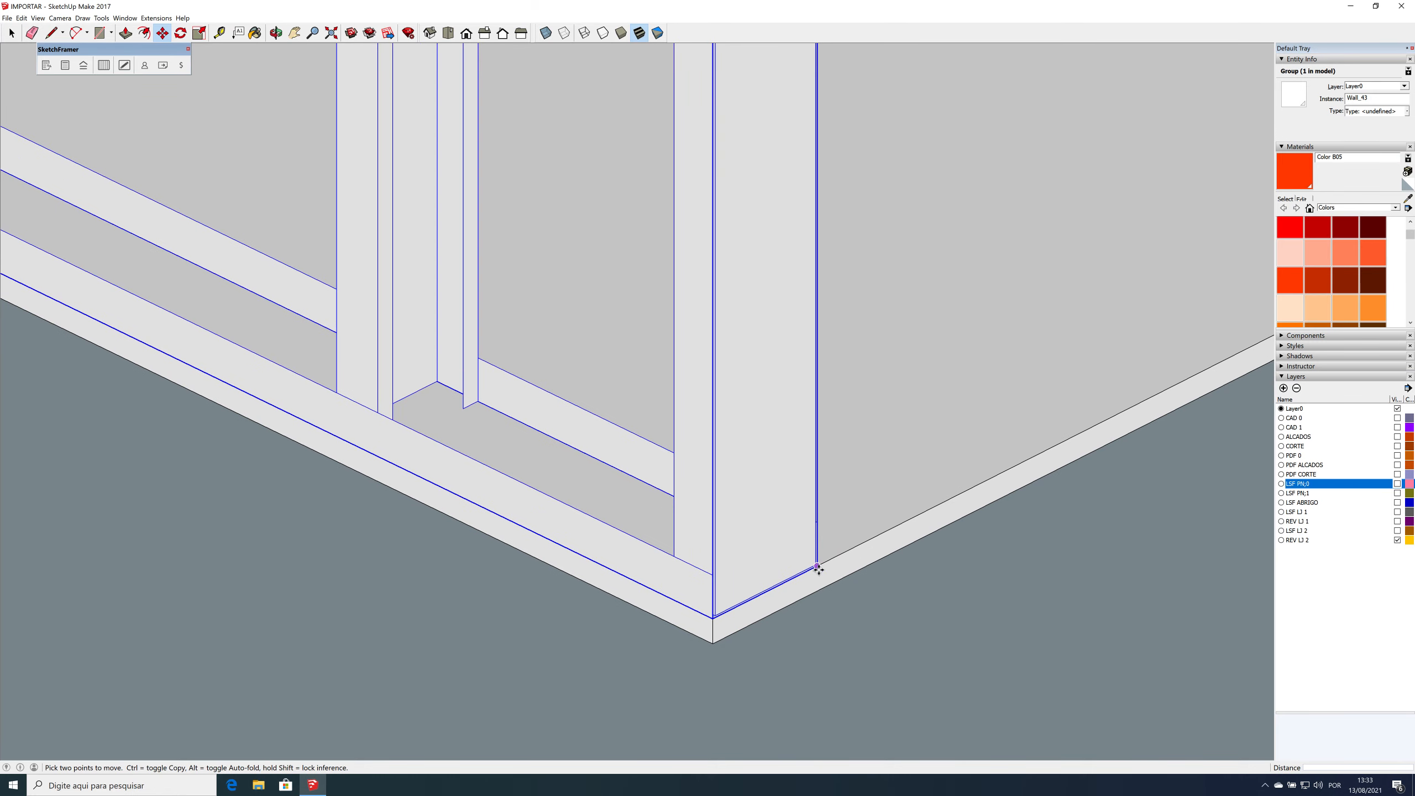
{"action": "left_click", "coordinate": [804, 568]}
{"action": "key", "text": "ctrl"}
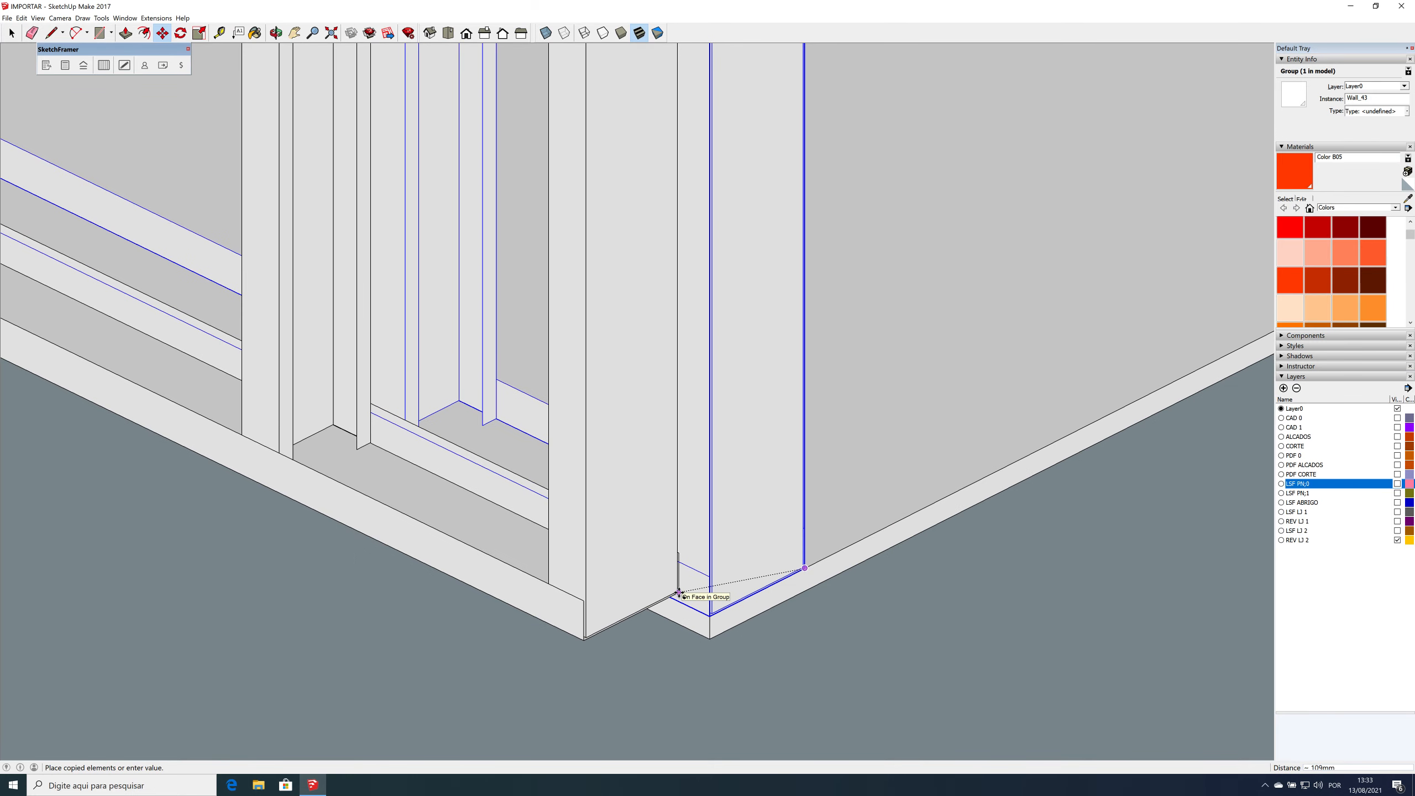
{"action": "scroll", "coordinate": [679, 593], "scroll_direction": "down", "scroll_amount": 8}
{"action": "scroll", "coordinate": [679, 593], "scroll_direction": "down", "scroll_amount": 4}
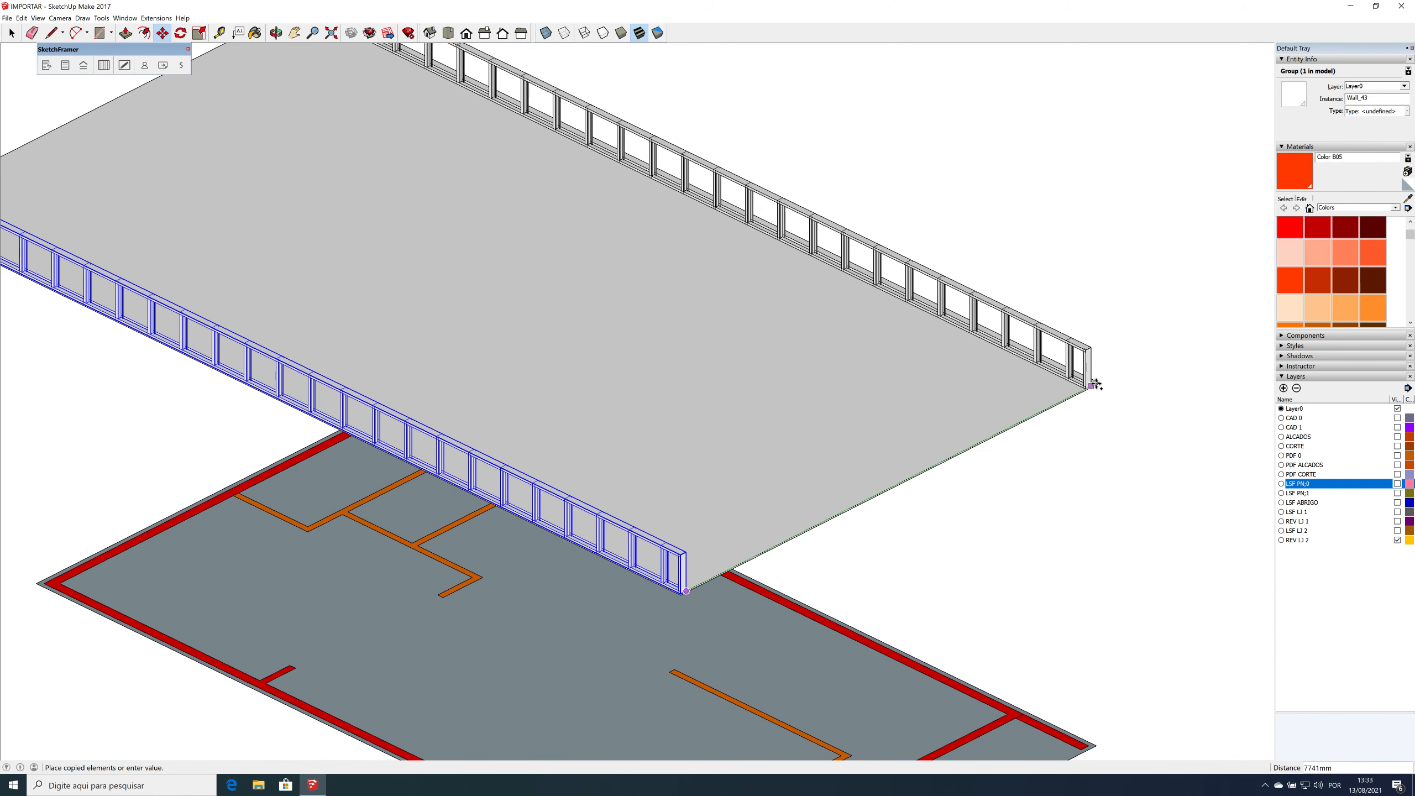
{"action": "left_click", "coordinate": [1096, 385]}
Step: Make a copy of the far parapet wall rotated 90° about its inner top end corner, running along the panel's short edge
{"action": "scroll", "coordinate": [1096, 348], "scroll_direction": "up", "scroll_amount": 10}
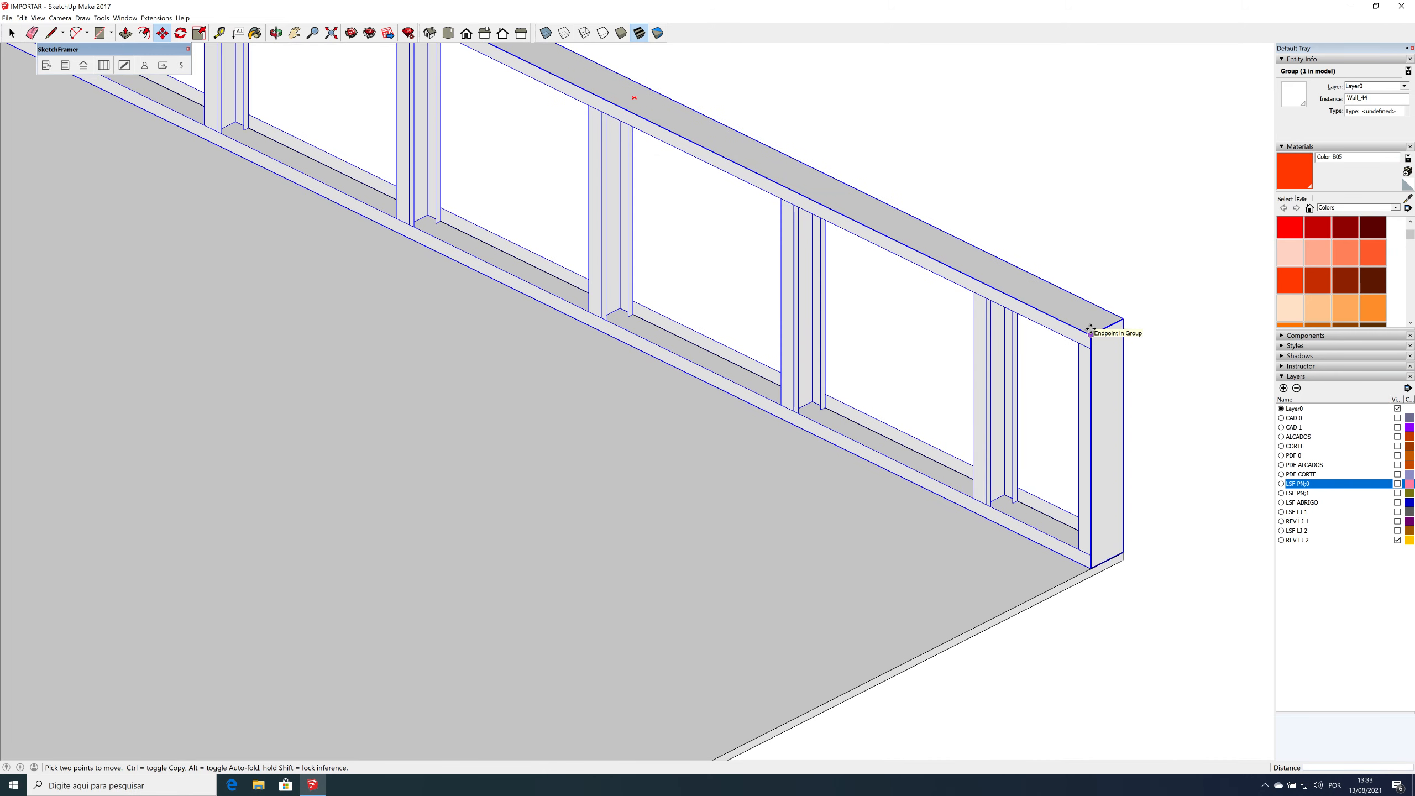
{"action": "scroll", "coordinate": [1091, 330], "scroll_direction": "up", "scroll_amount": 3}
{"action": "key", "text": "q"}
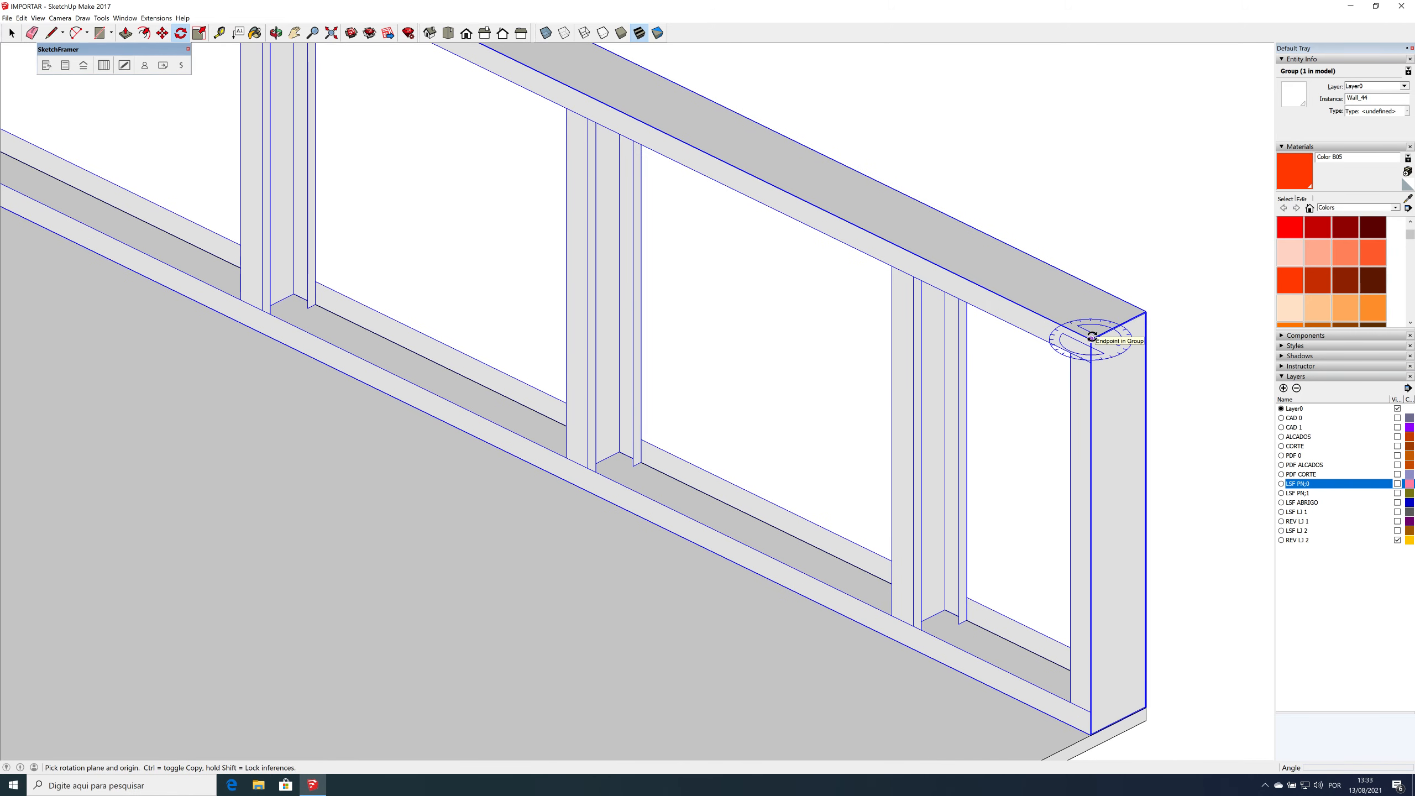
{"action": "left_click", "coordinate": [1091, 338]}
{"action": "left_click", "coordinate": [1061, 323]}
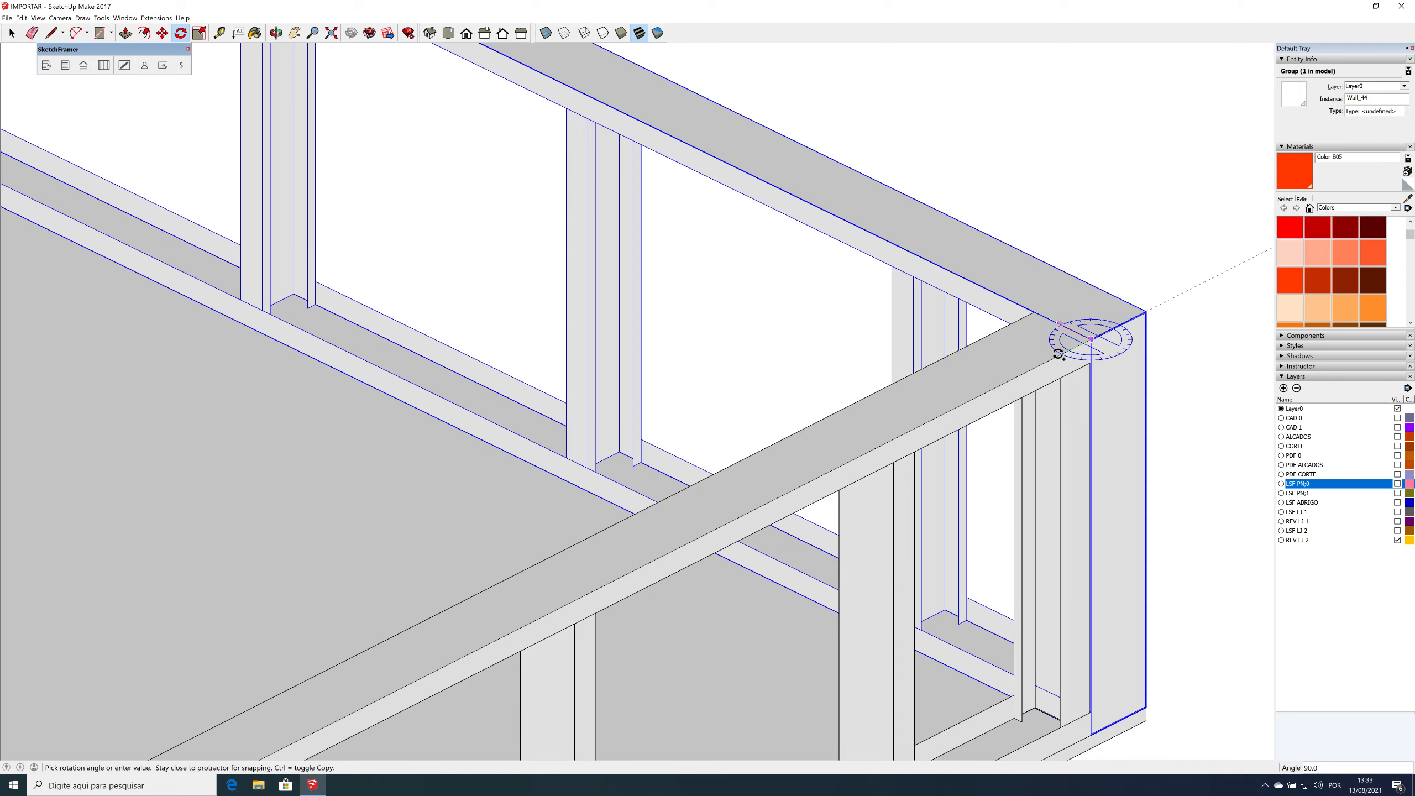
{"action": "left_click", "coordinate": [1058, 353]}
{"action": "scroll", "coordinate": [1059, 353], "scroll_direction": "down", "scroll_amount": 8}
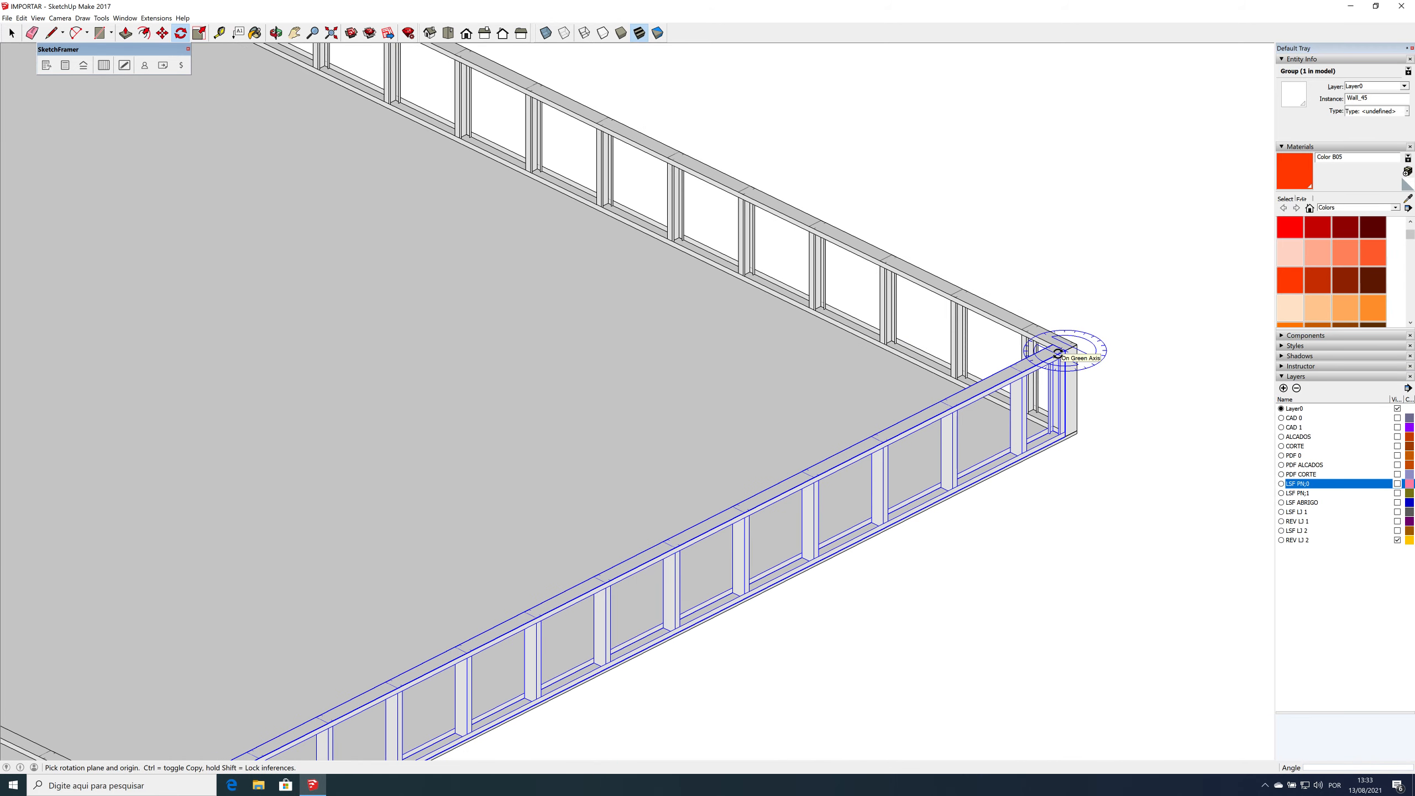
Step: Scale the rotated wall's length so it ends at the near long parapet wall
{"action": "scroll", "coordinate": [1059, 353], "scroll_direction": "down", "scroll_amount": 3}
{"action": "scroll", "coordinate": [1062, 352], "scroll_direction": "down", "scroll_amount": 1}
{"action": "key", "text": "s"}
{"action": "left_click", "coordinate": [401, 702]}
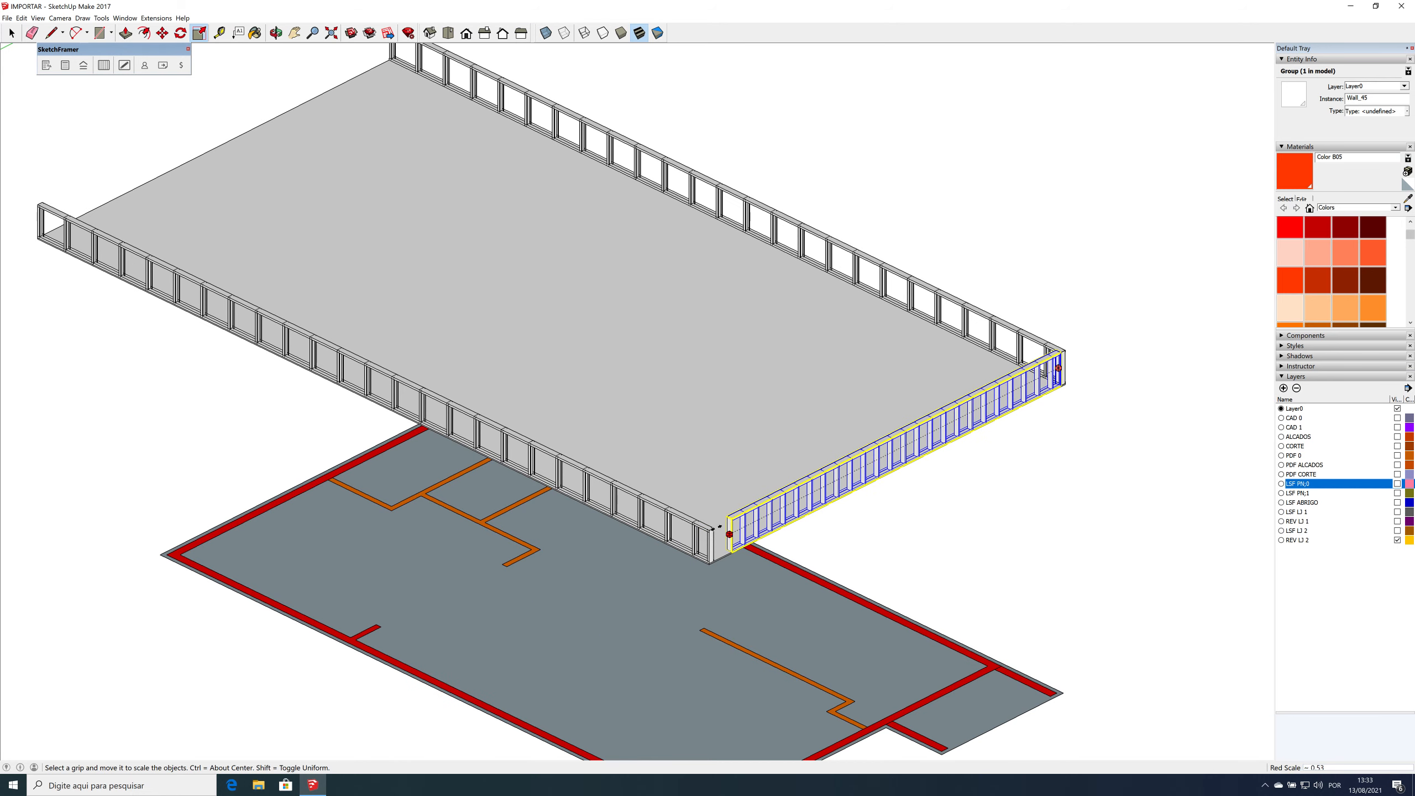
{"action": "scroll", "coordinate": [719, 532], "scroll_direction": "up", "scroll_amount": 1}
{"action": "left_click", "coordinate": [719, 533]}
Step: Copy the short parapet wall along the red axis to the panel's opposite short edge, closing the perimeter
{"action": "key", "text": "m"}
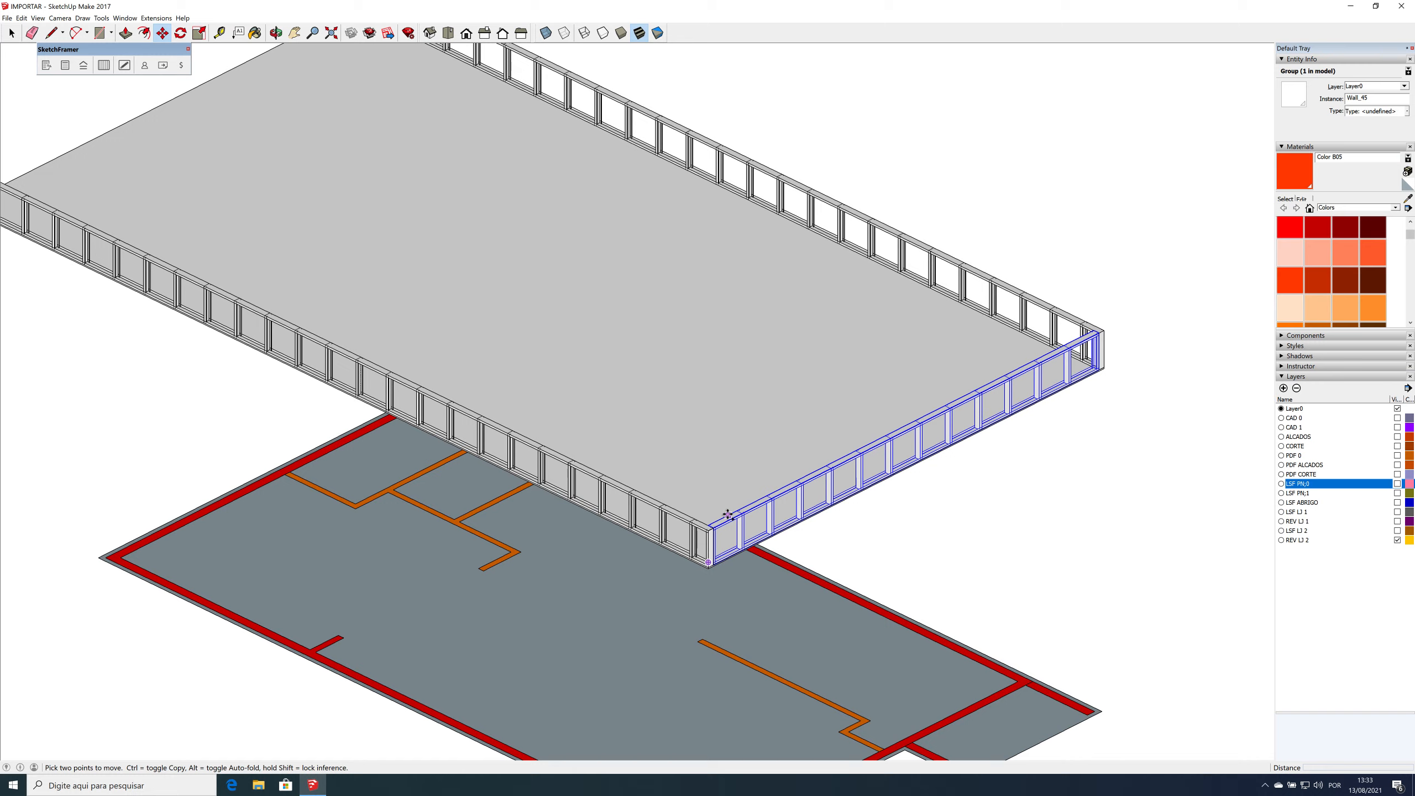
{"action": "scroll", "coordinate": [728, 514], "scroll_direction": "down", "scroll_amount": 1}
{"action": "scroll", "coordinate": [728, 514], "scroll_direction": "down", "scroll_amount": 1}
{"action": "left_click", "coordinate": [728, 514]}
{"action": "key", "text": "ctrl"}
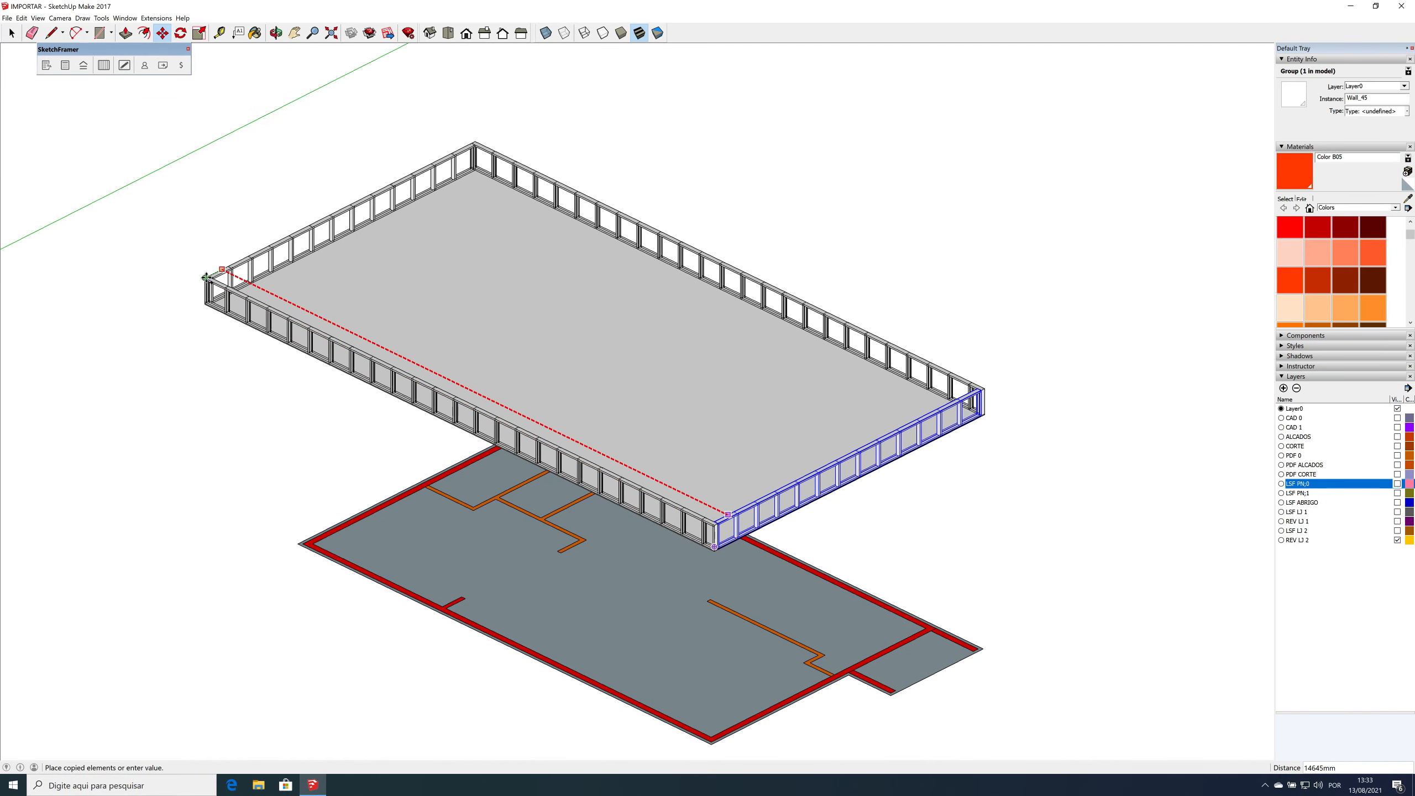
{"action": "left_click", "coordinate": [205, 277]}
{"action": "key", "text": "space"}
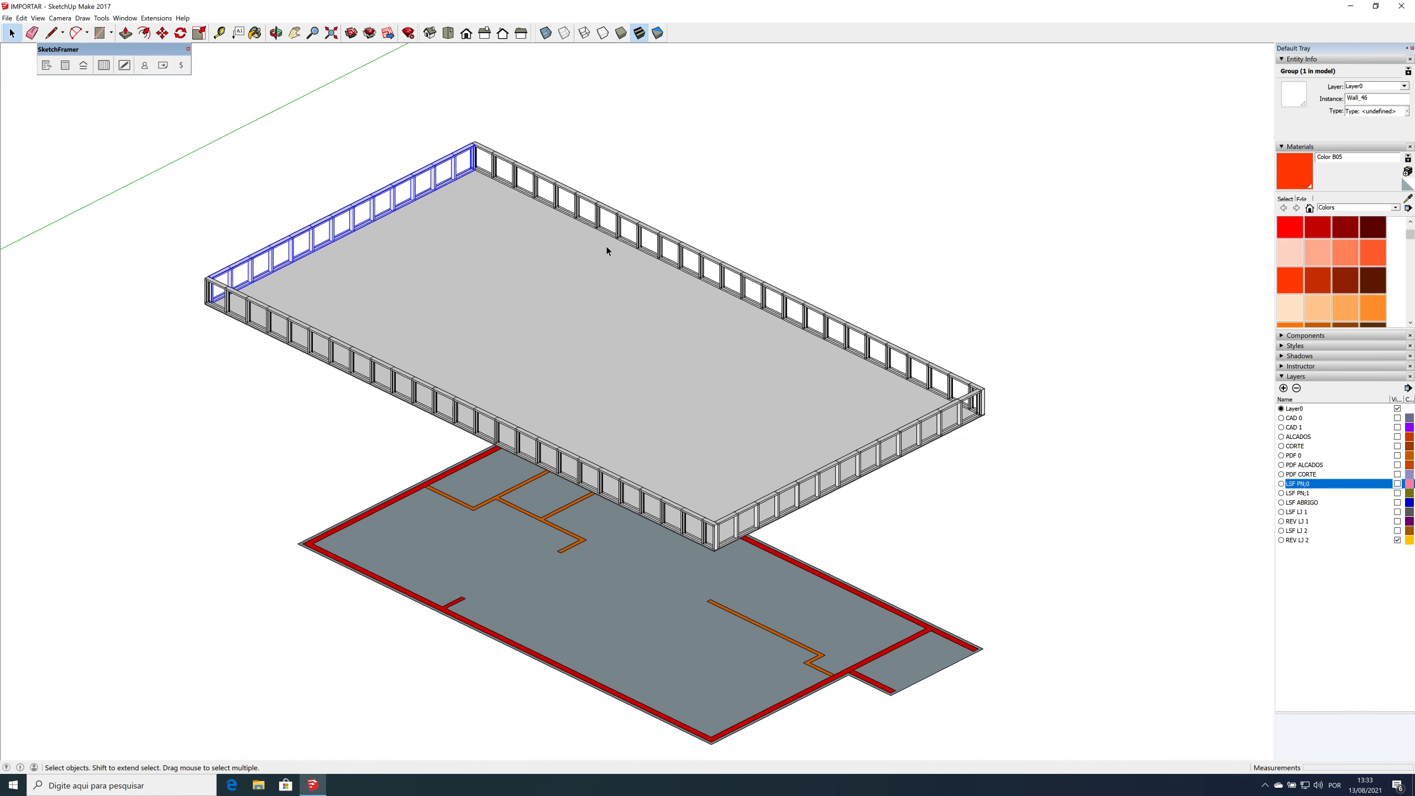
Step: Copy the far long parapet wall 400 mm inward along the green axis
{"action": "left_click", "coordinate": [626, 224]}
{"action": "scroll", "coordinate": [671, 223], "scroll_direction": "up", "scroll_amount": 3}
{"action": "key", "text": "m"}
{"action": "key", "text": "ctrl"}
{"action": "left_click", "coordinate": [725, 208]}
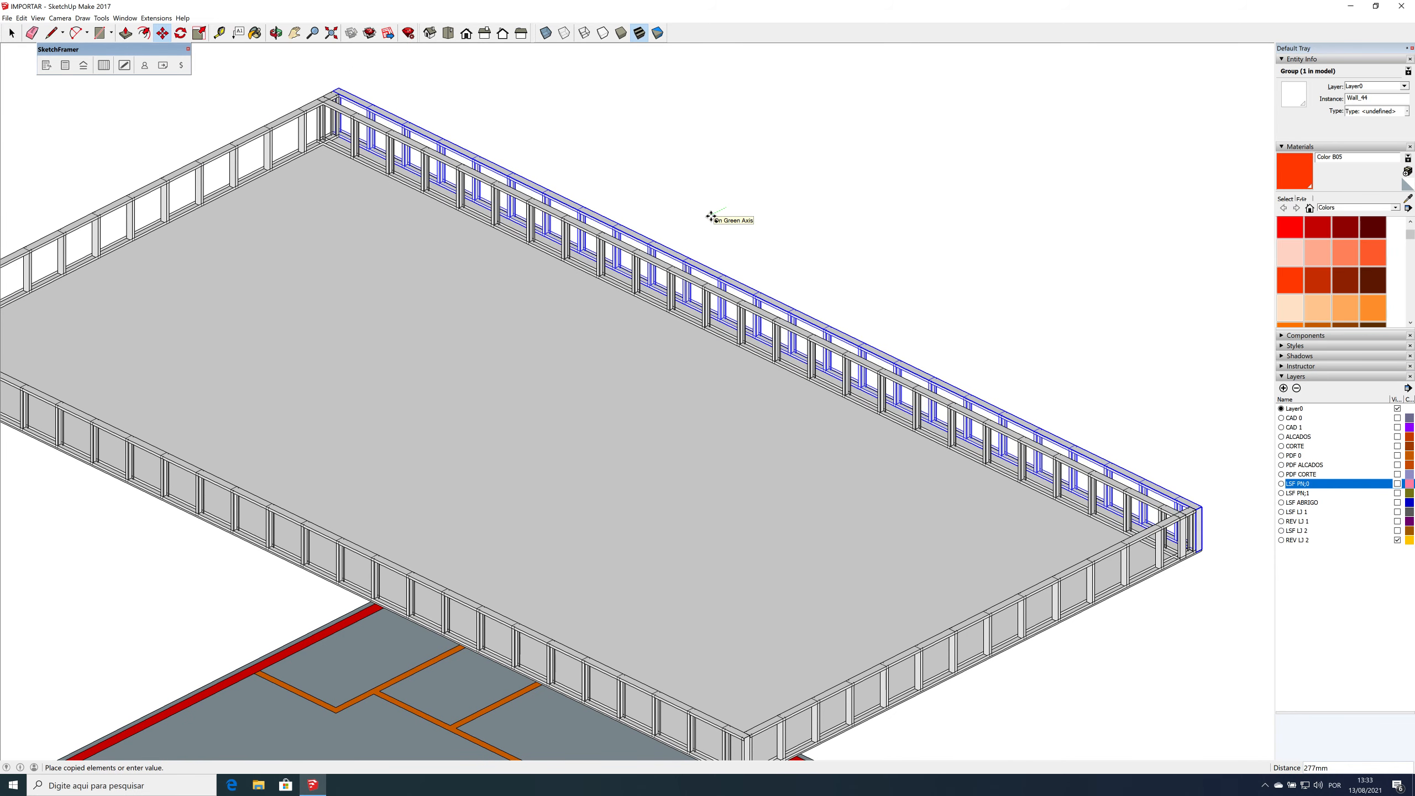
{"action": "key", "text": "Return"}
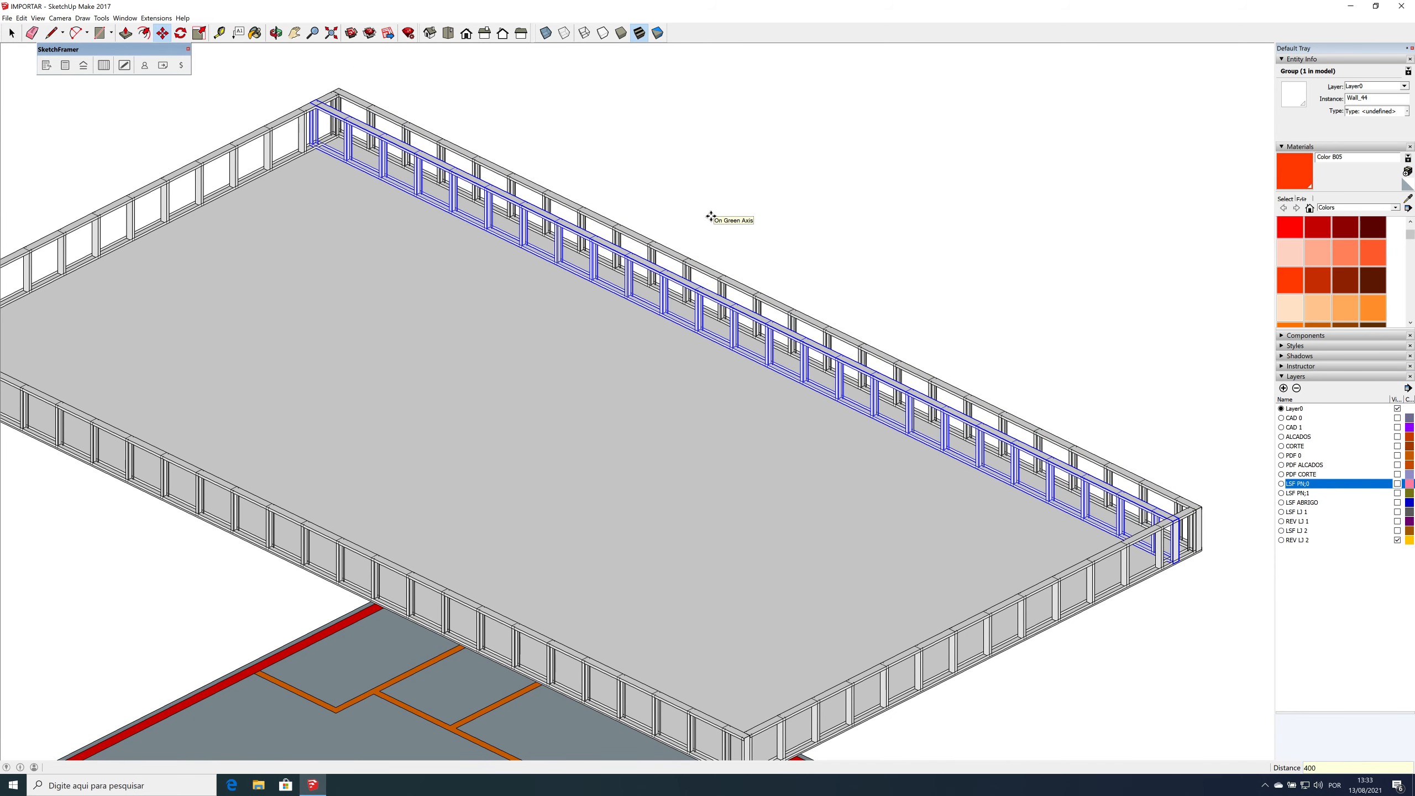
Step: Scale the inner copy's height by a factor of .25 along the blue axis, keeping its base on the panel
{"action": "key", "text": "s"}
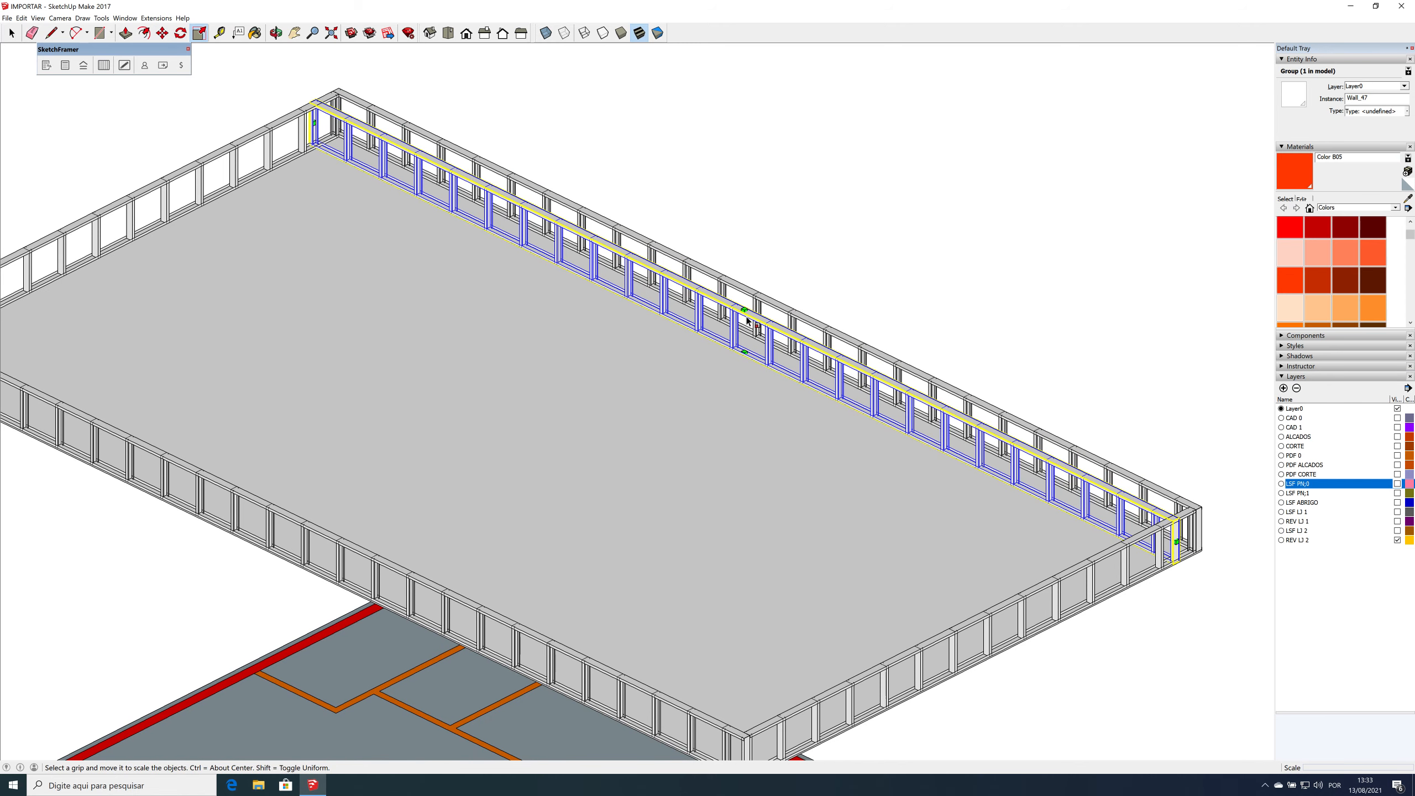
{"action": "left_click_drag", "start_coordinate": [744, 311], "coordinate": [745, 336]}
{"action": "type", "text": "25"}
{"action": "key", "text": "Return"}
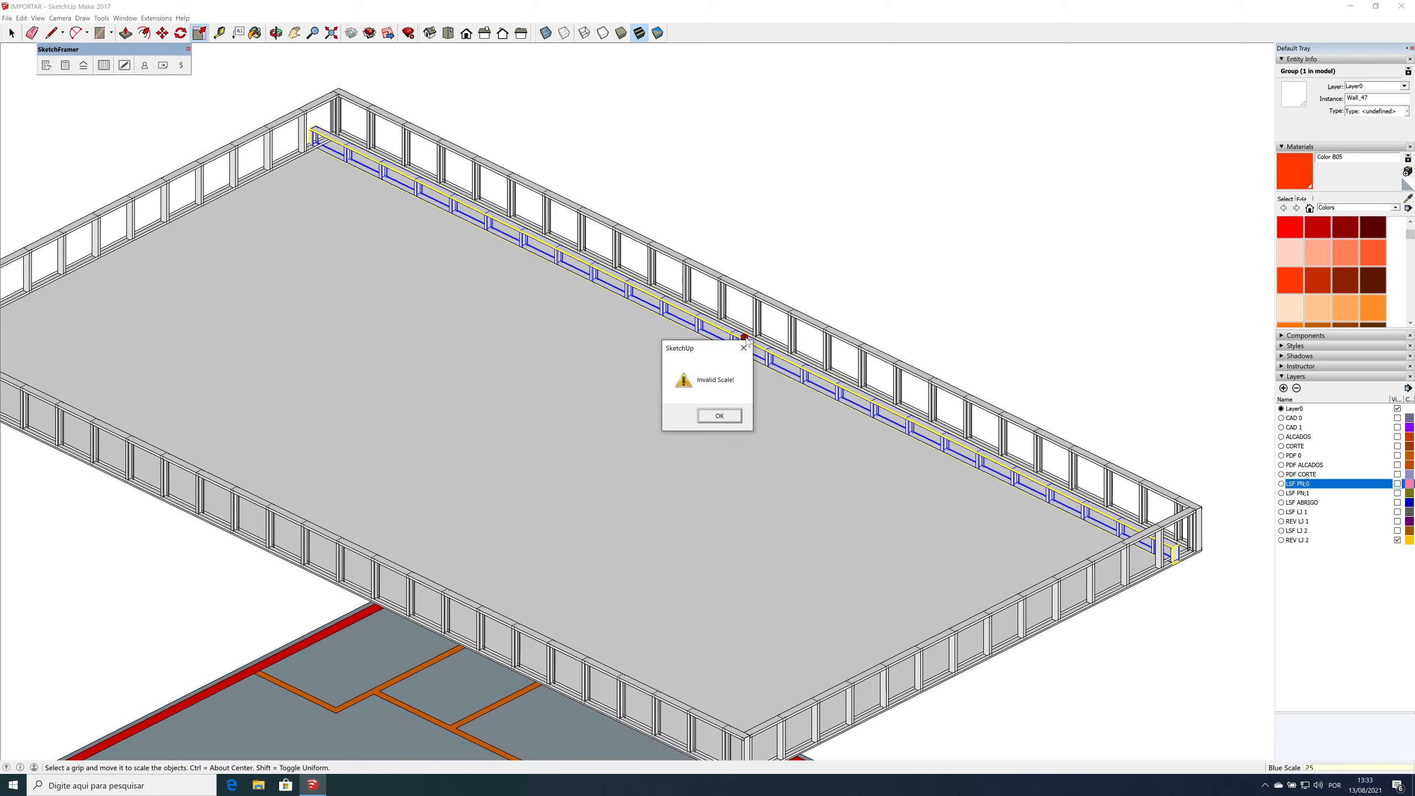
{"action": "left_click", "coordinate": [719, 416]}
{"action": "type", "text": ".25"}
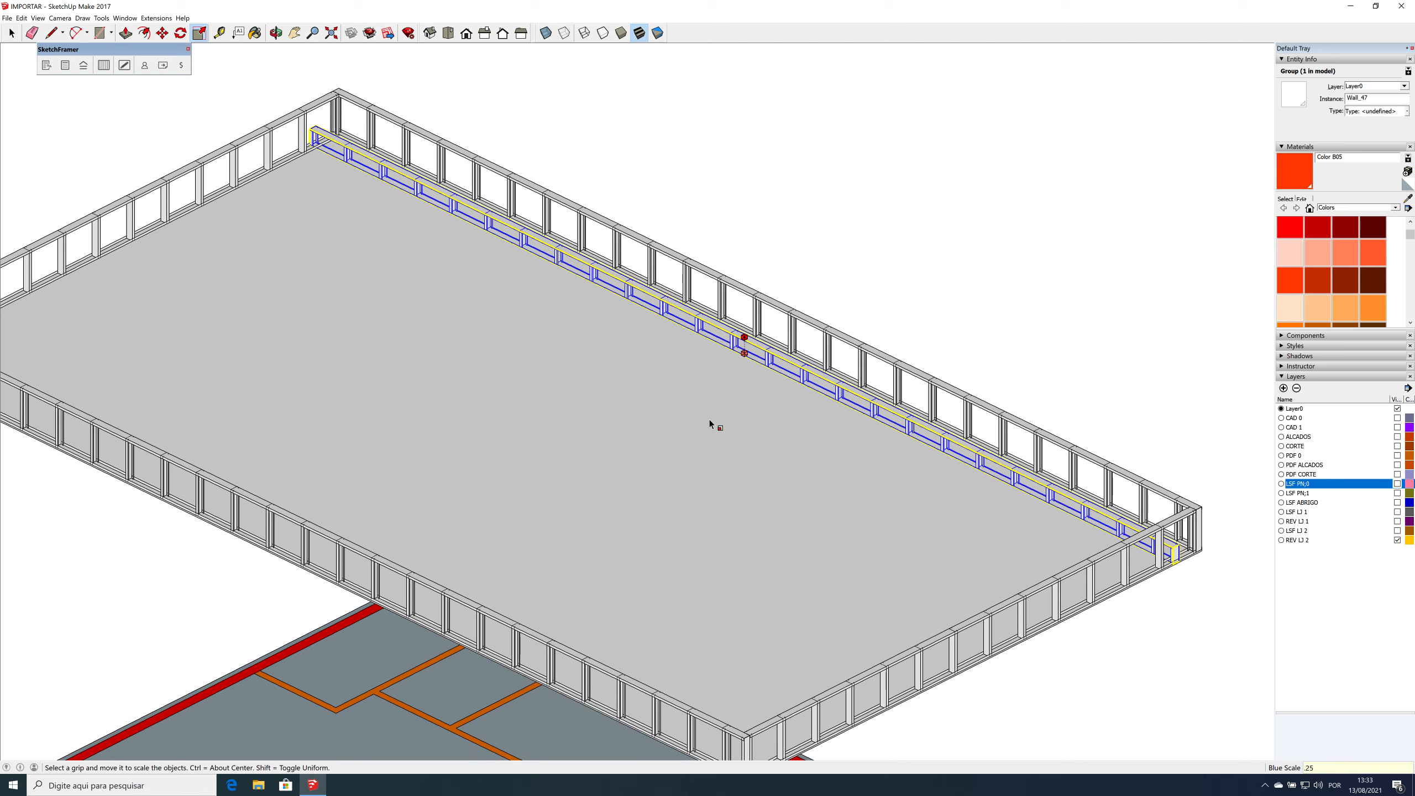
{"action": "key", "text": "Return"}
{"action": "key", "text": "m"}
{"action": "left_click", "coordinate": [793, 407]}
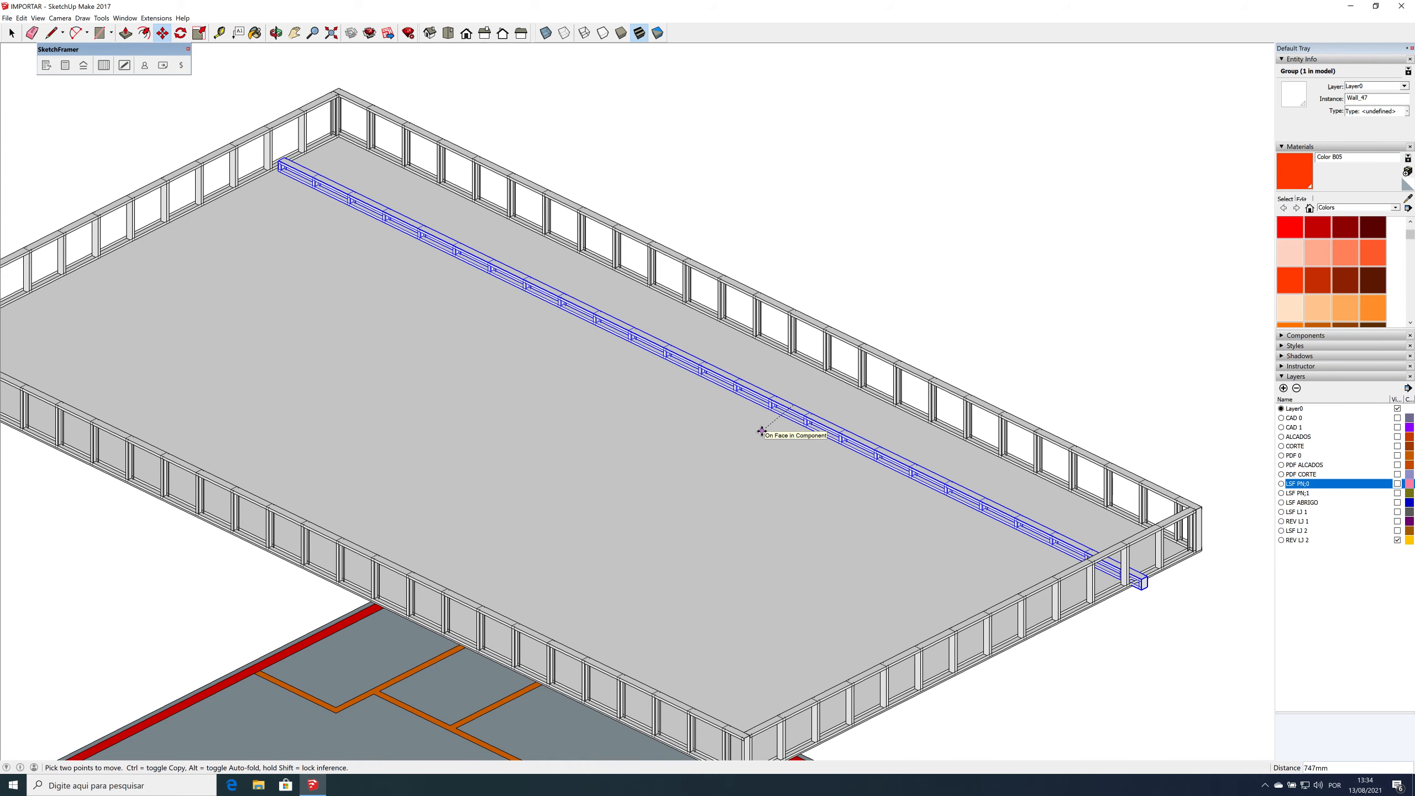
{"action": "key", "text": "ctrl"}
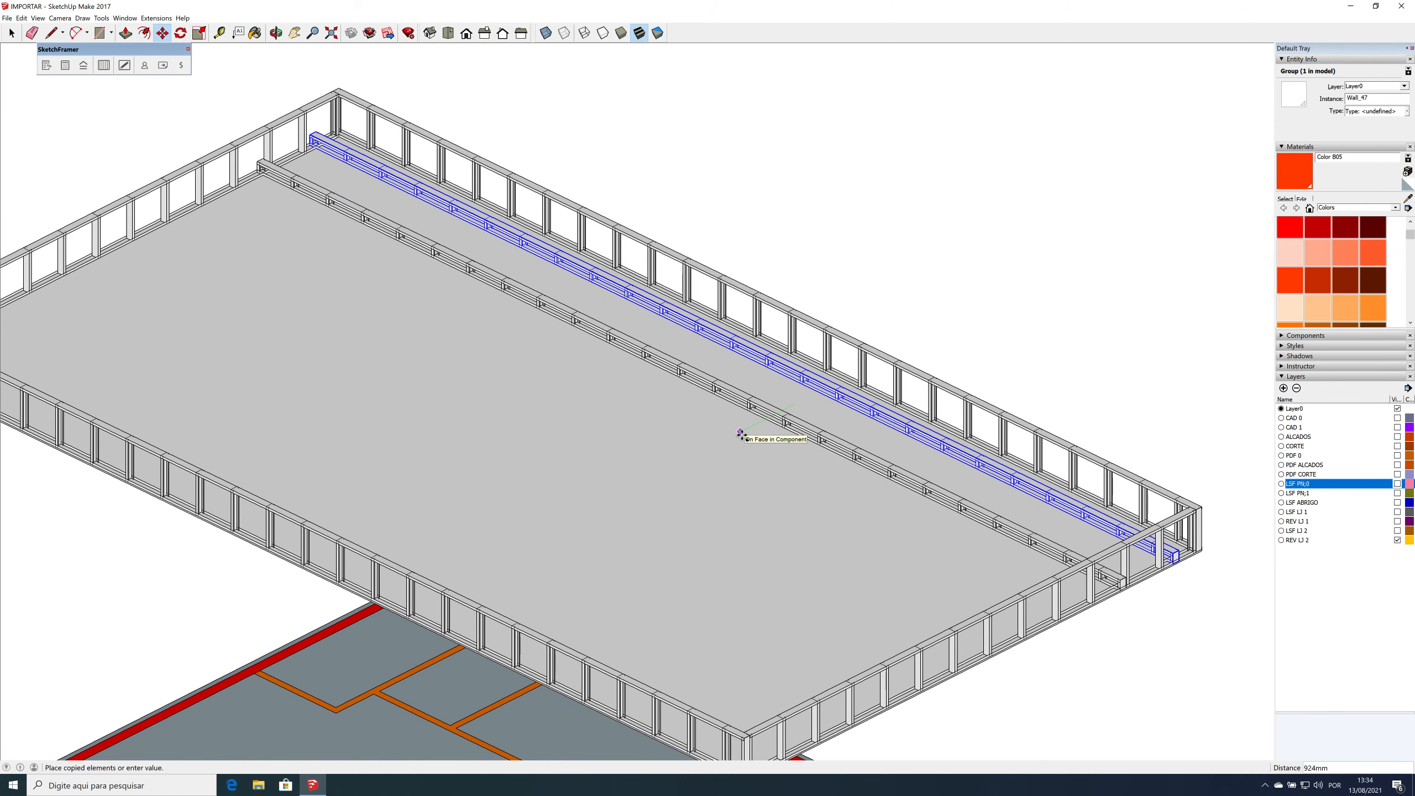
{"action": "key", "text": "Return"}
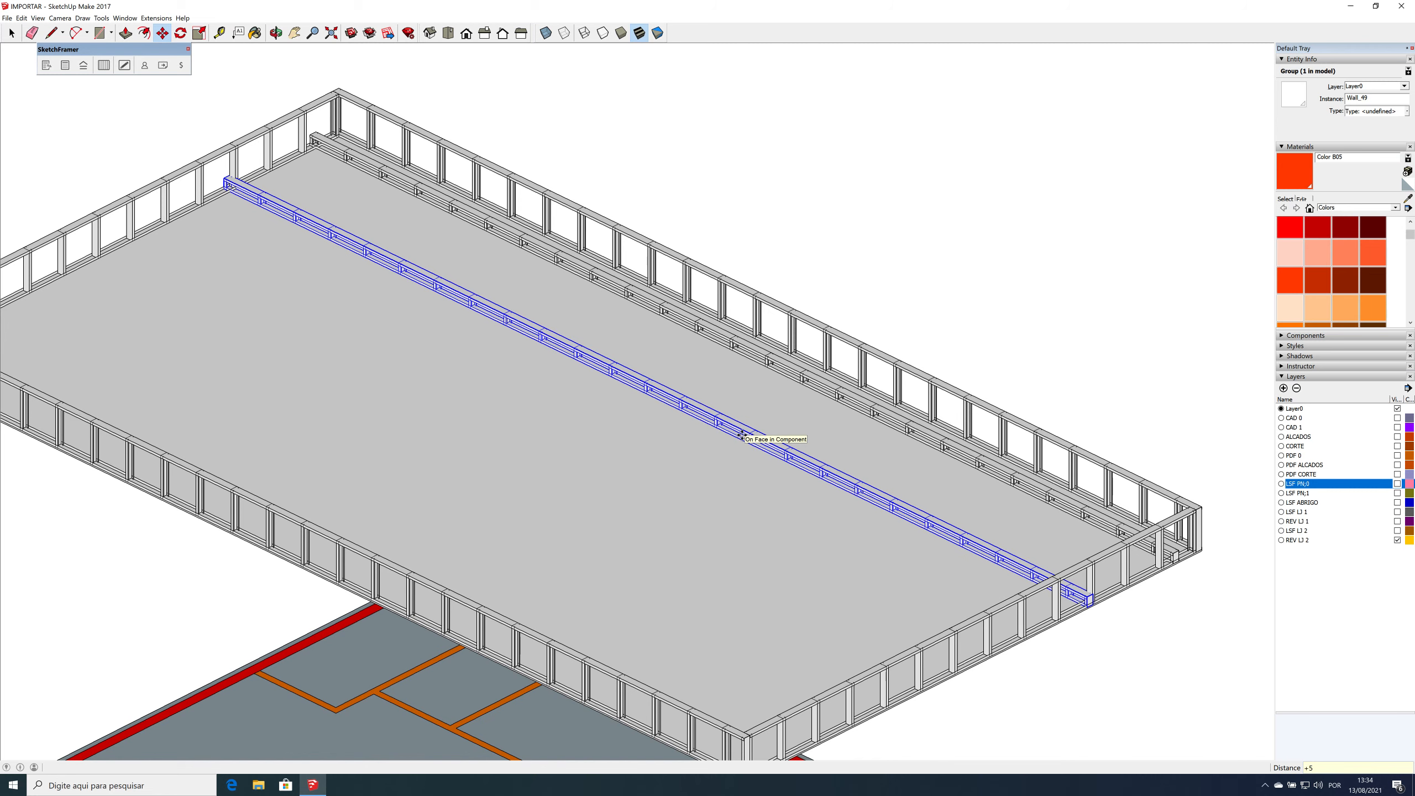
{"action": "key", "text": "ctrl+z"}
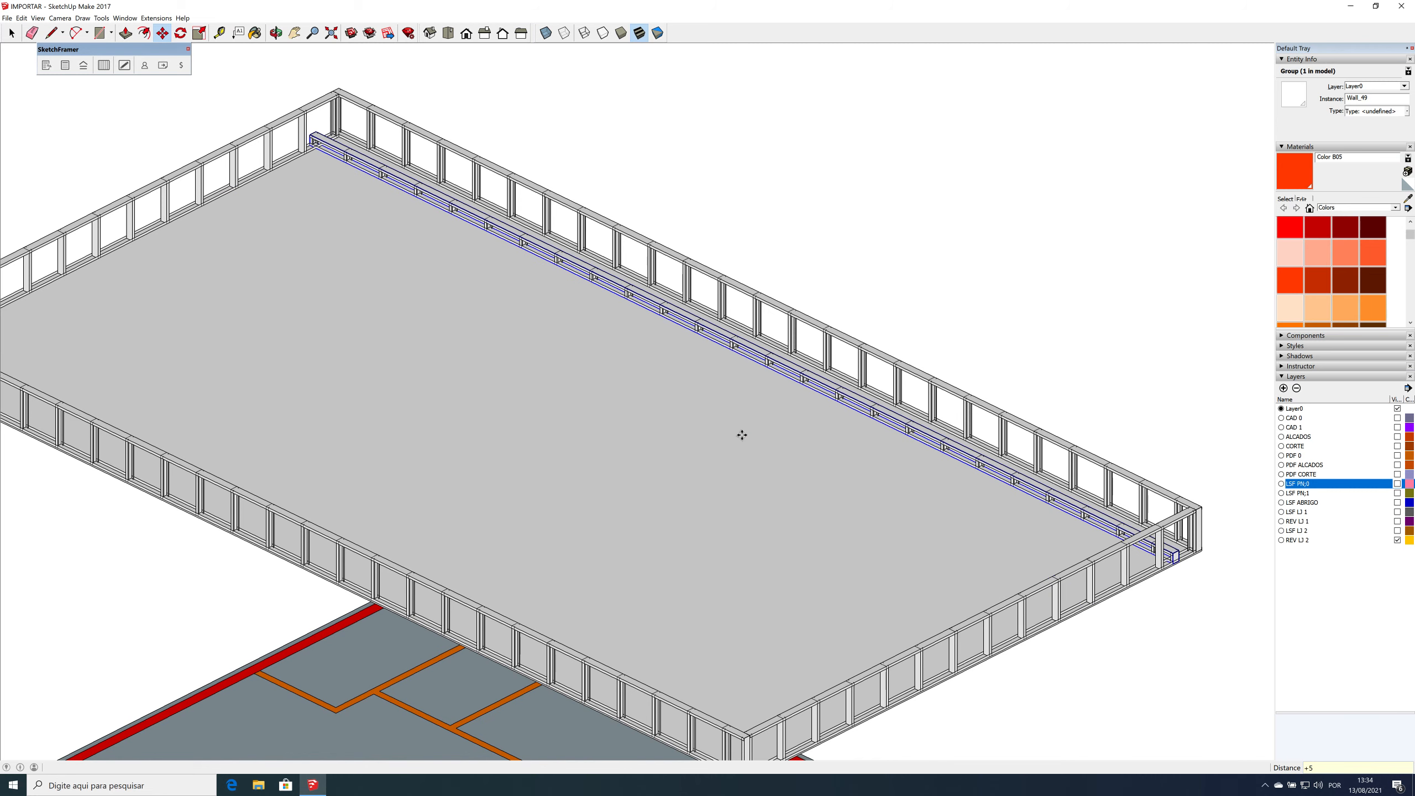
{"action": "key", "text": "ctrl+z"}
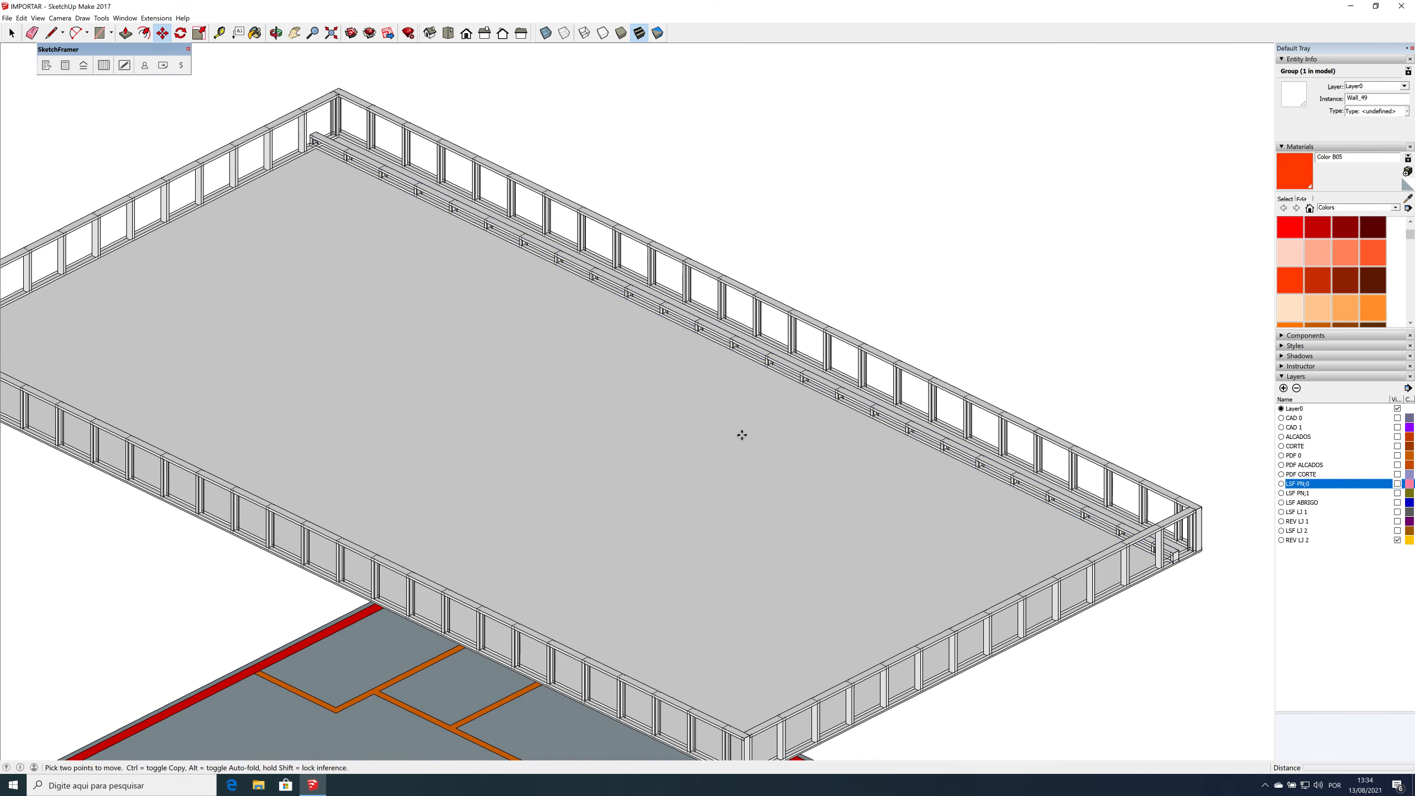
Step: Copy the low inner frame beside the far long parapet wall 1500 mm inward along the green axis
{"action": "key", "text": "space"}
{"action": "left_click", "coordinate": [985, 466]}
{"action": "scroll", "coordinate": [985, 466], "scroll_direction": "up", "scroll_amount": 5}
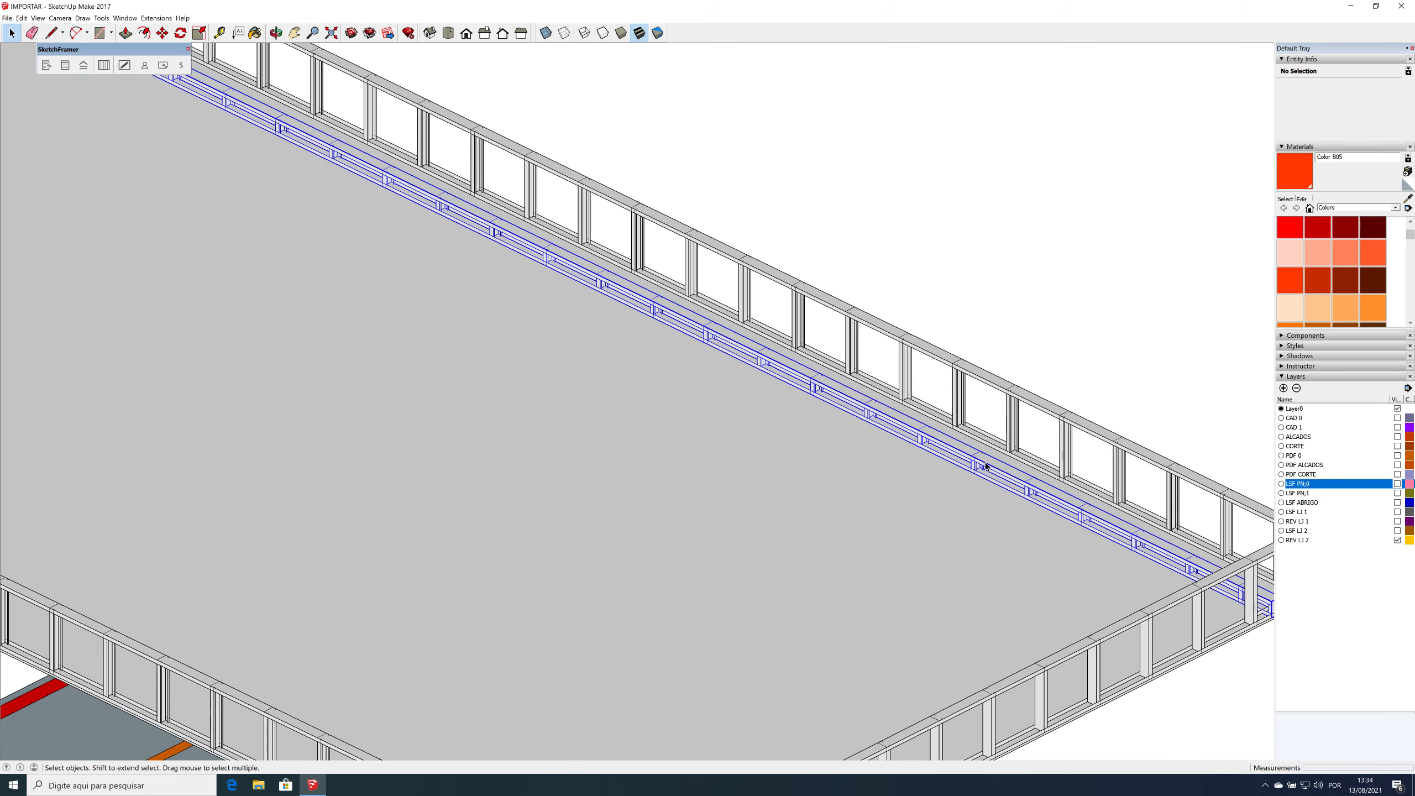
{"action": "key", "text": "m"}
{"action": "left_click", "coordinate": [947, 505]}
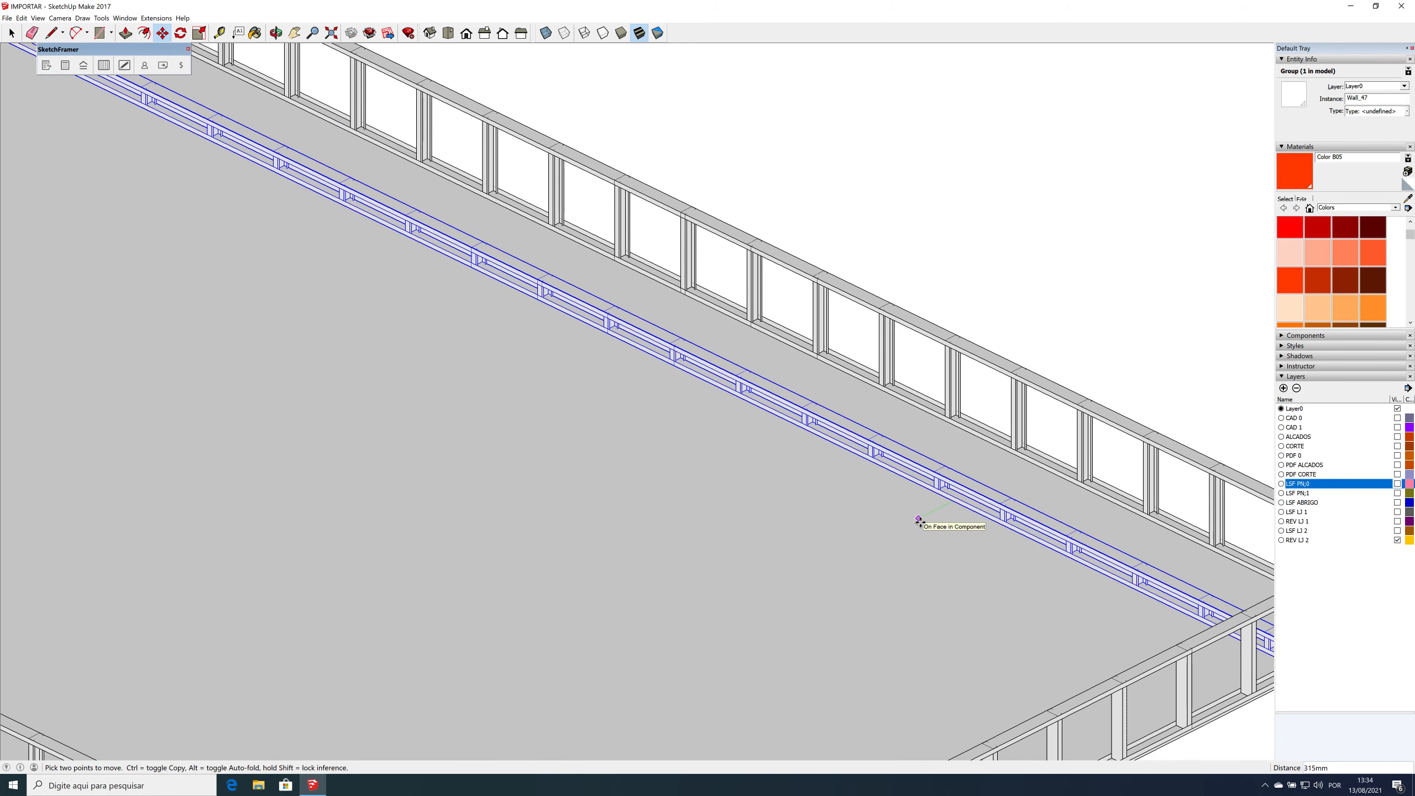
{"action": "key", "text": "ctrl"}
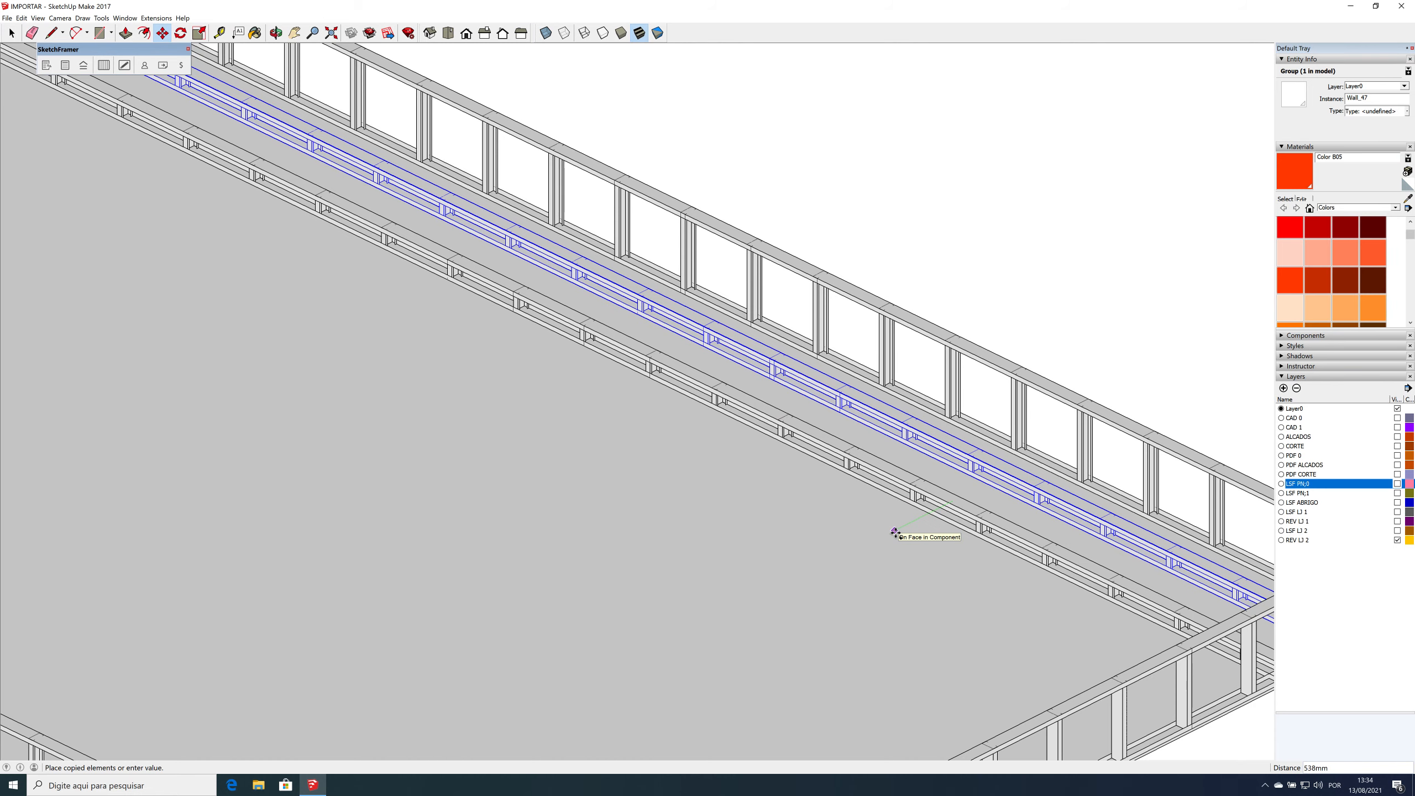
{"action": "key", "text": "Return"}
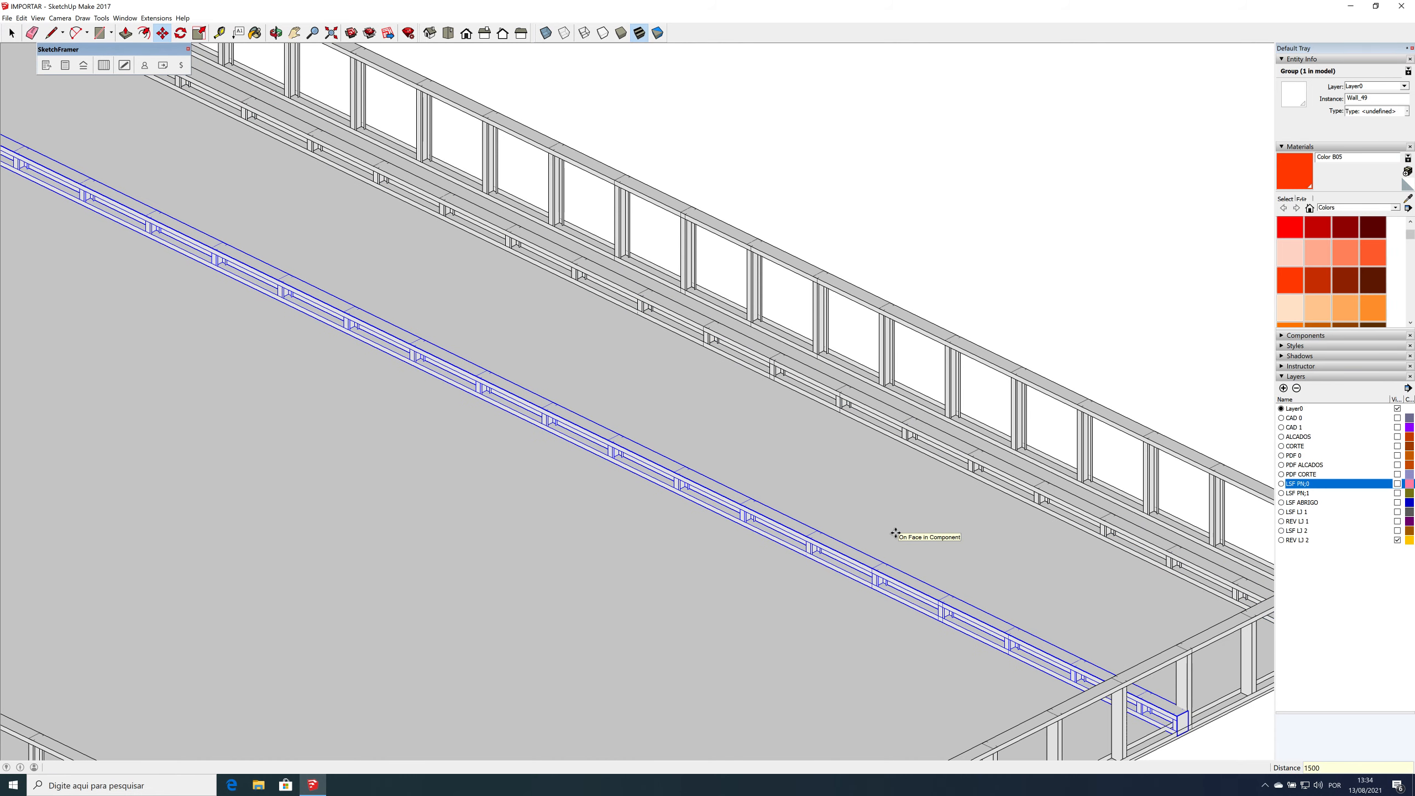
Step: Copy the second low frame another 1500 mm inward along the green axis to make a third row
{"action": "type", "text": ">;"}
{"action": "scroll", "coordinate": [928, 522], "scroll_direction": "up", "scroll_amount": 1}
{"action": "key", "text": "ctrl"}
{"action": "left_click", "coordinate": [928, 518]}
{"action": "type", "text": "1500"}
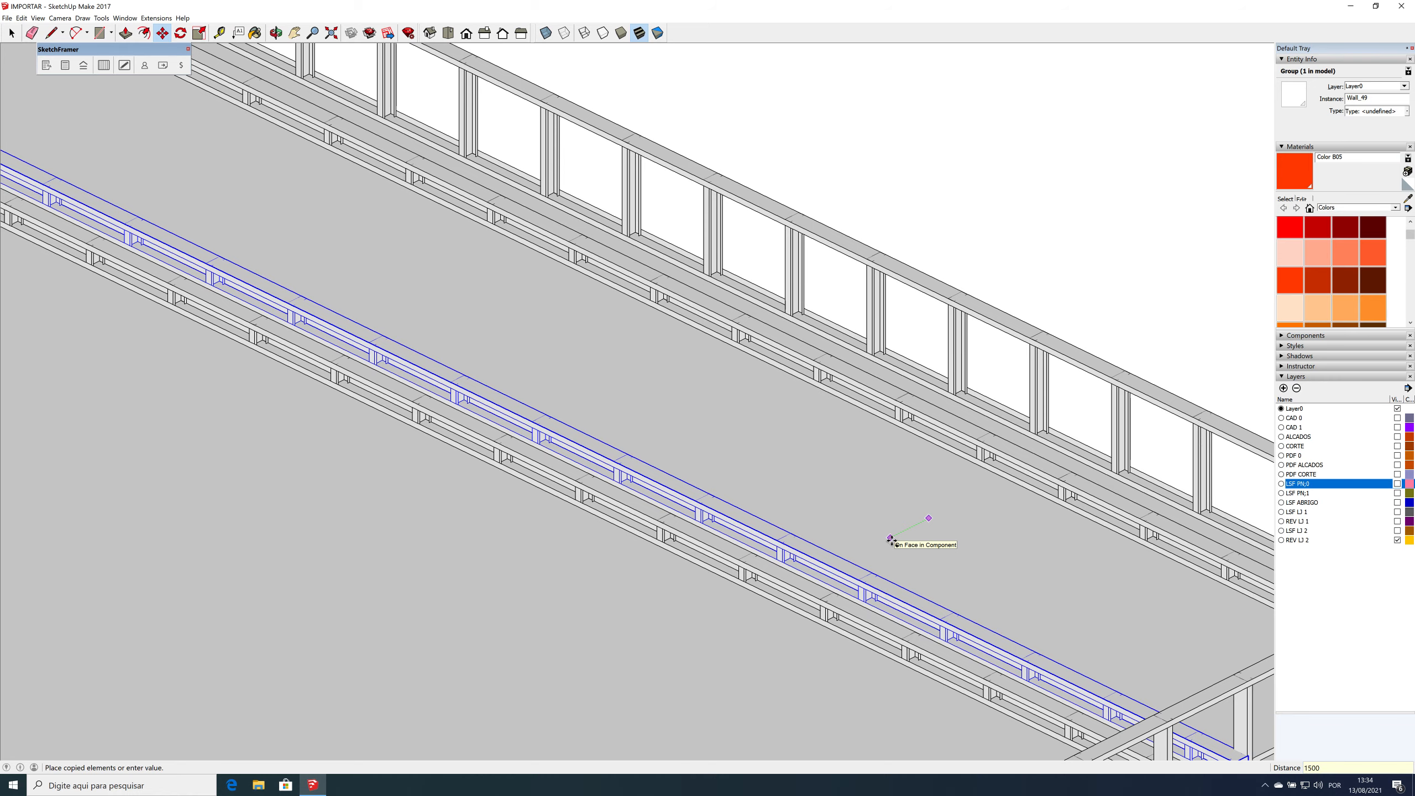
{"action": "scroll", "coordinate": [891, 541], "scroll_direction": "down", "scroll_amount": 5}
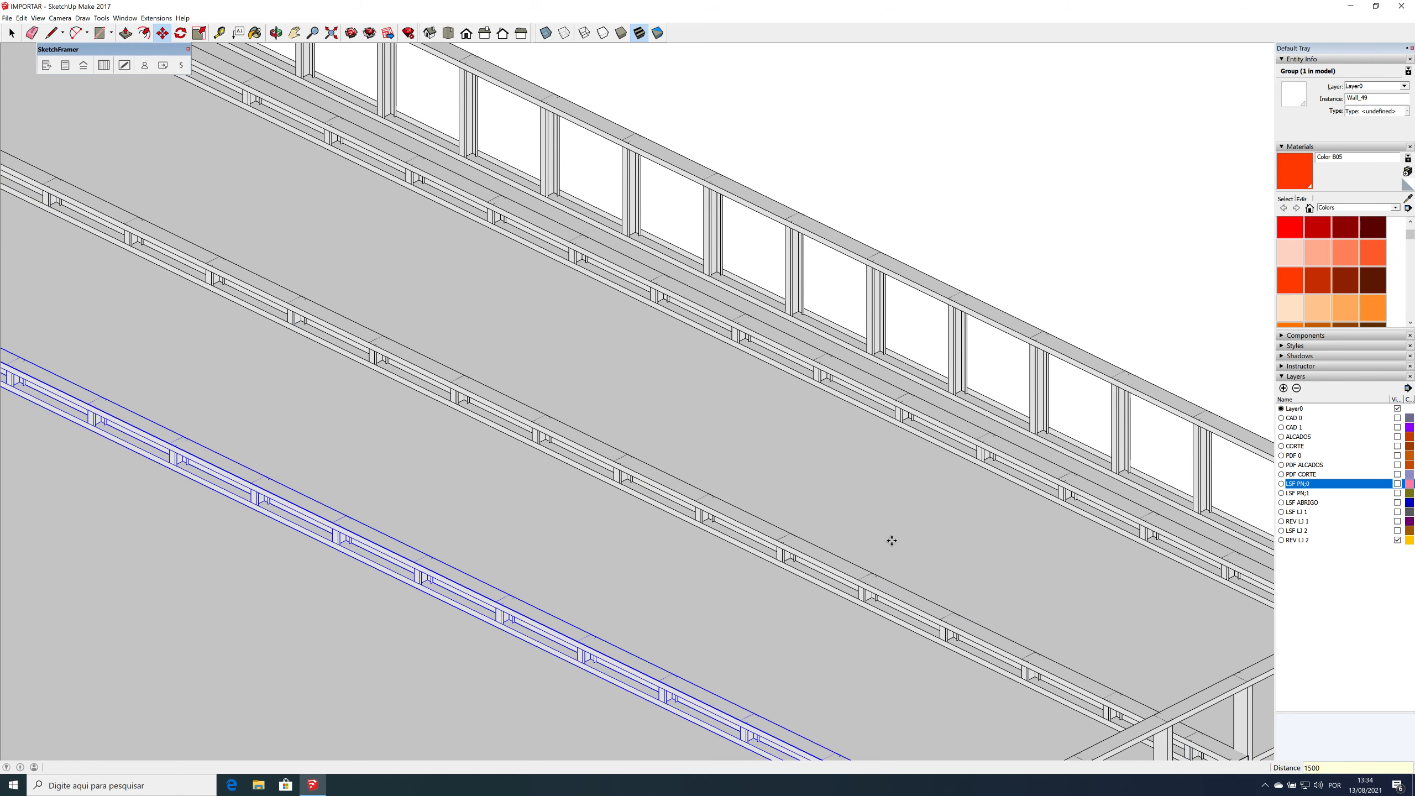
Step: Copy the third low frame along the green axis toward the near long parapet wall, keeping the same row spacing
{"action": "key", "text": "space"}
{"action": "key", "text": "m"}
{"action": "key", "text": "ctrl"}
{"action": "left_click", "coordinate": [1115, 667]}
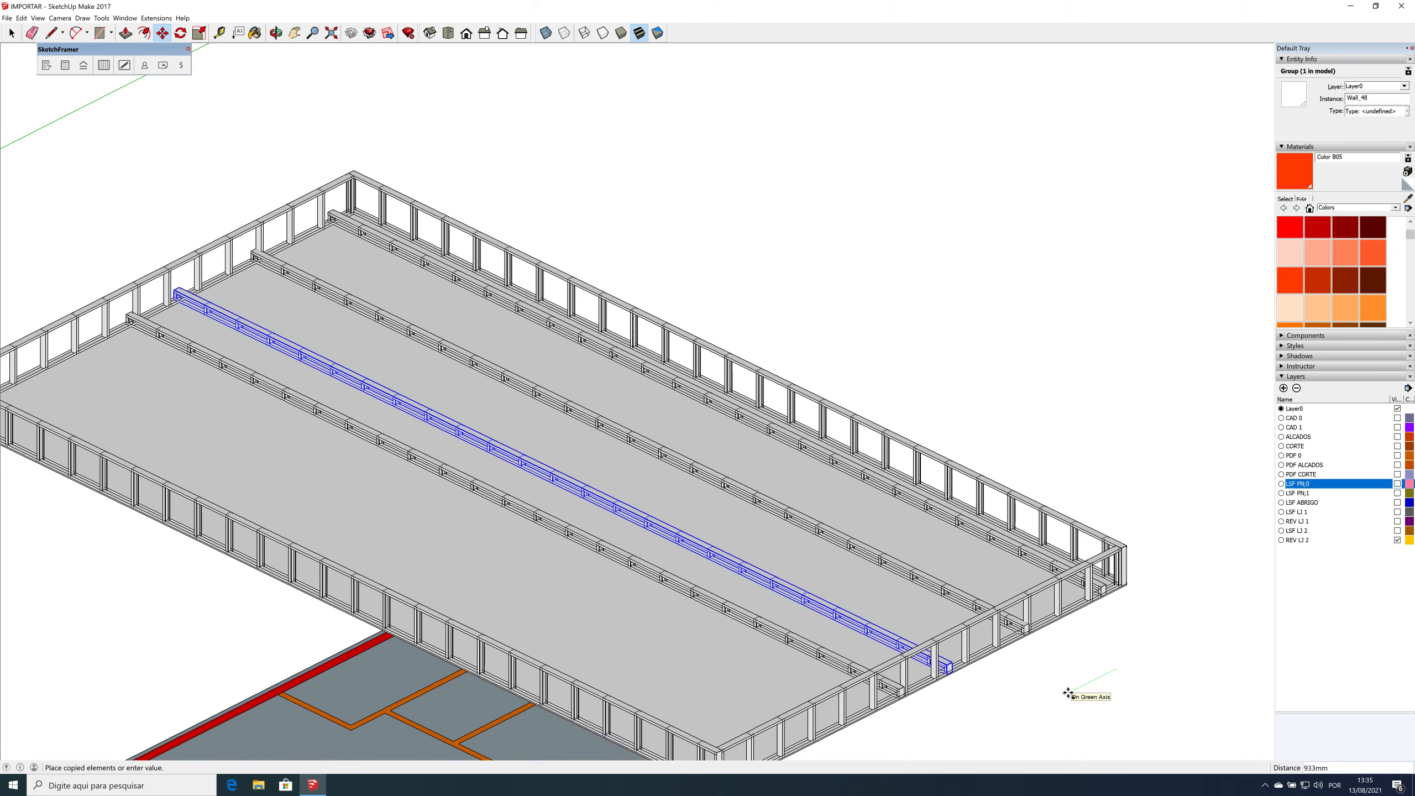
{"action": "key", "text": "Return"}
Step: Copy the fourth low frame 1500 mm further along the green axis as the fifth row and clear the selection
{"action": "key", "text": "ctrl"}
{"action": "left_click", "coordinate": [1068, 693]}
{"action": "type", "text": "1"}
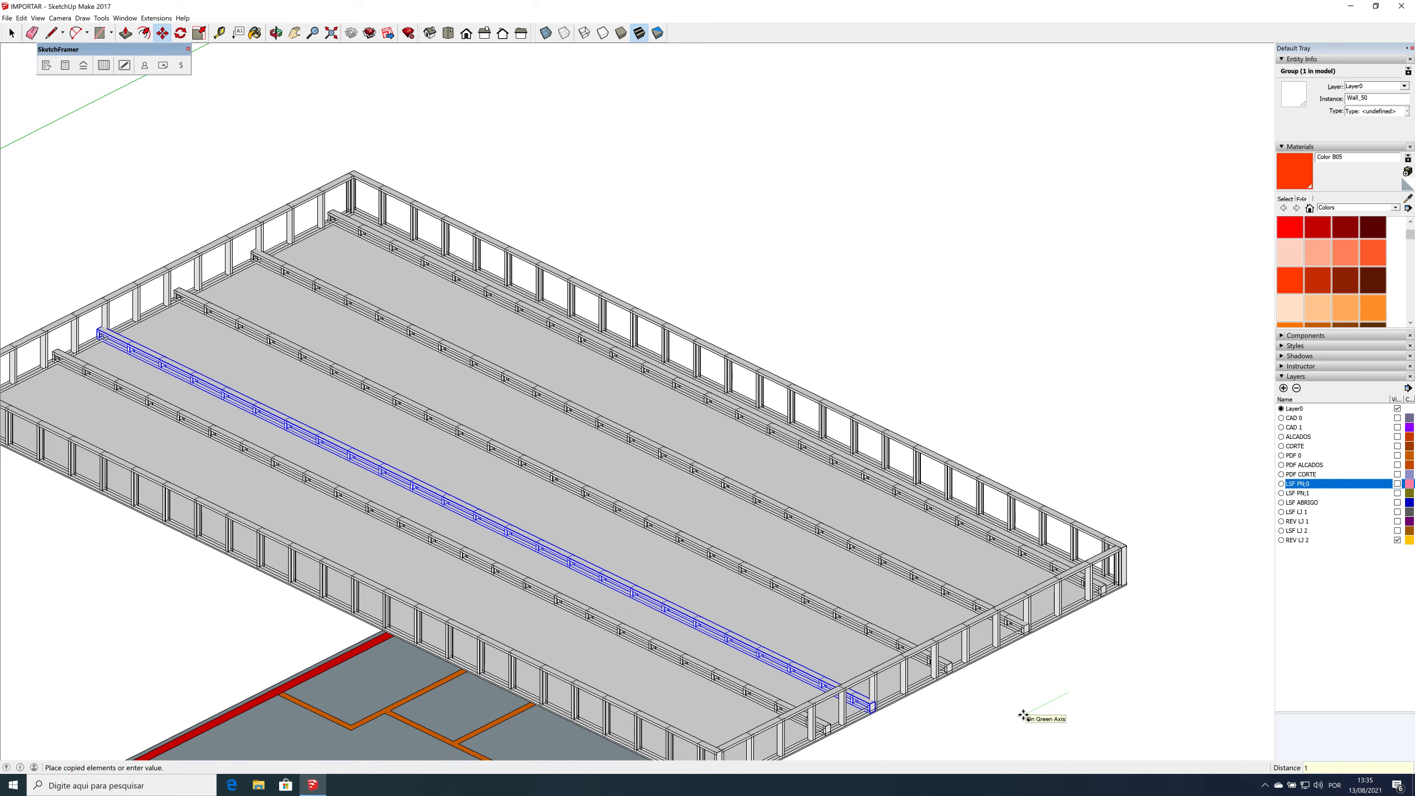
{"action": "type", "text": "500"}
{"action": "key", "text": "Return"}
{"action": "key", "text": "space"}
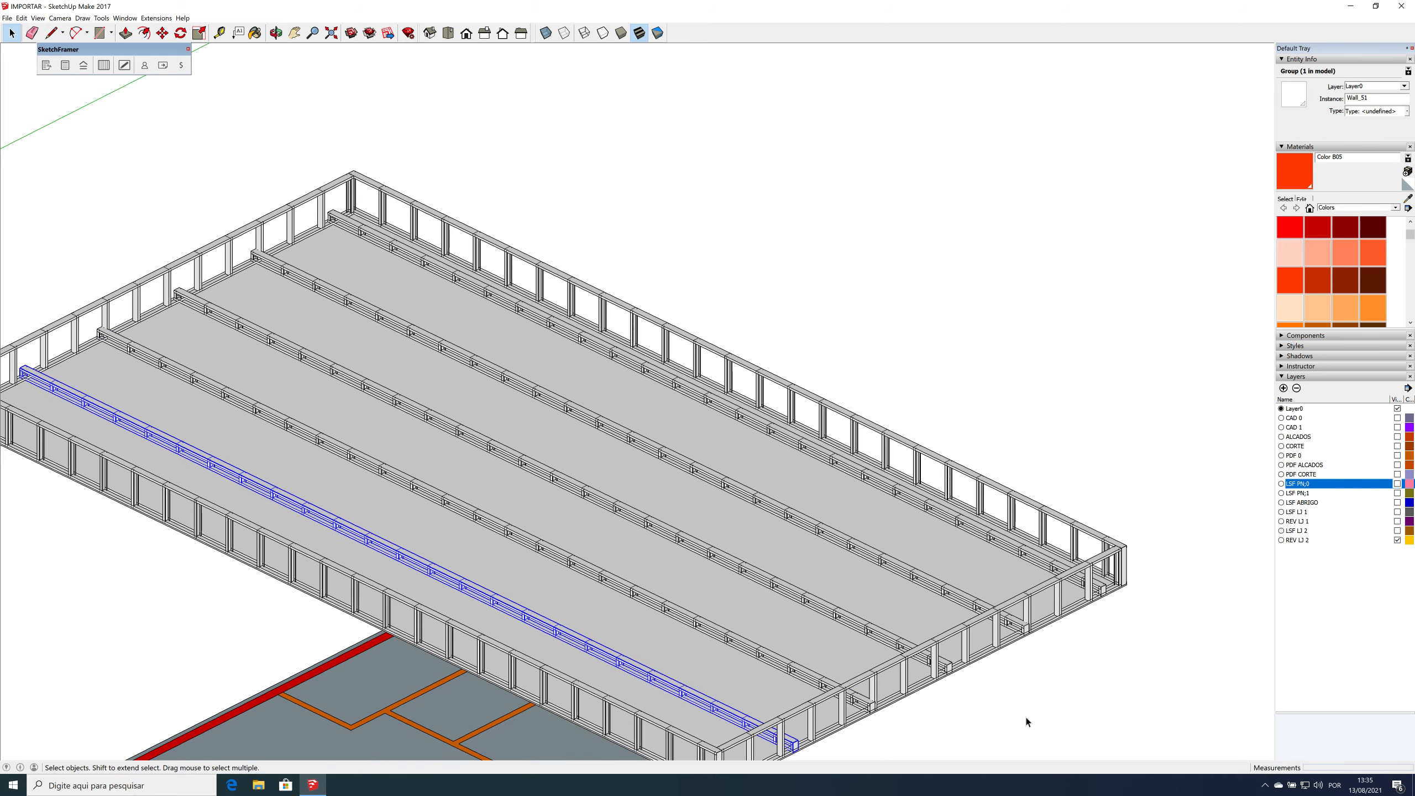
{"action": "scroll", "coordinate": [1097, 440], "scroll_direction": "down", "scroll_amount": 2}
{"action": "scroll", "coordinate": [1099, 448], "scroll_direction": "down", "scroll_amount": 1}
{"action": "left_click", "coordinate": [1103, 386]}
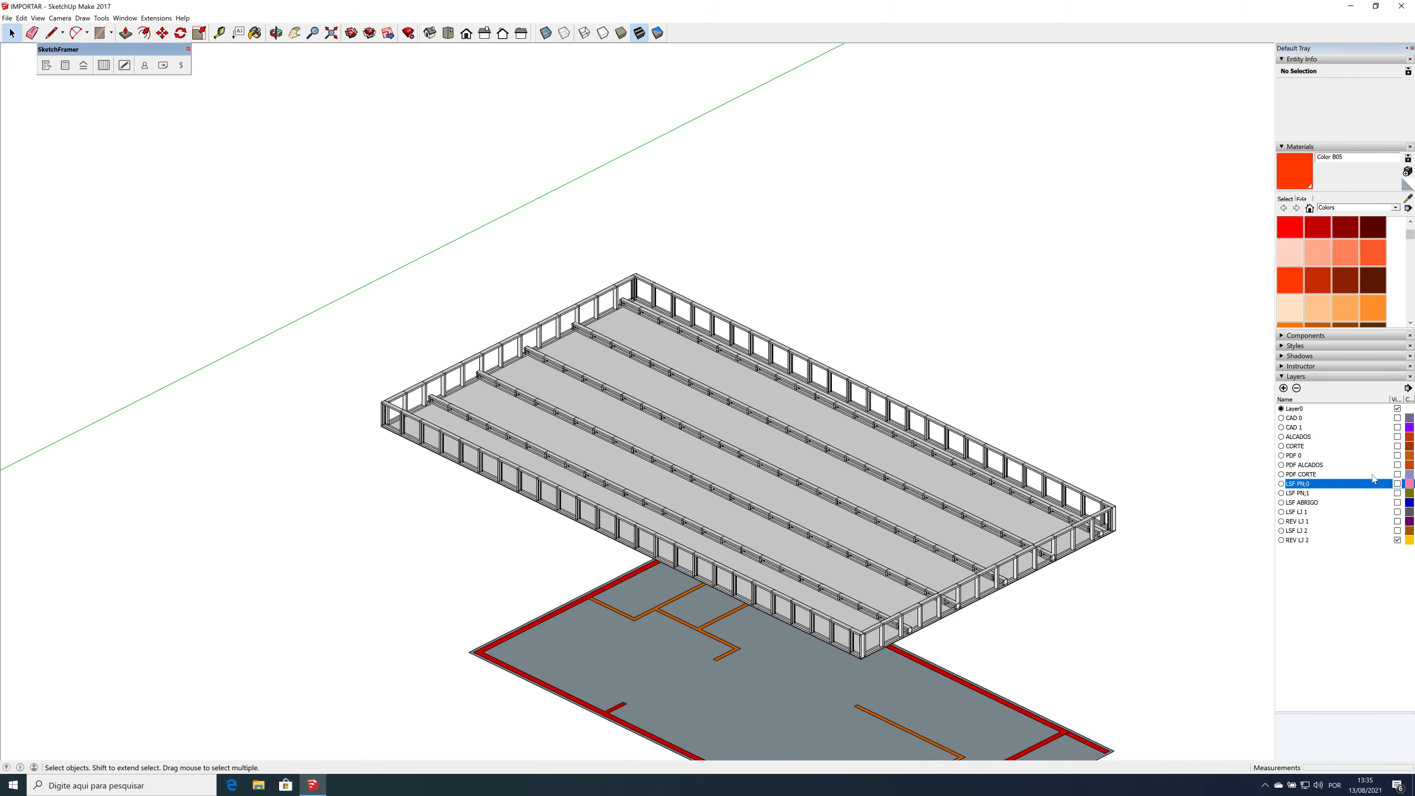
Step: Hide the REV LJ 2 layer and add a new layer named LSF PLATIBANDA
{"action": "left_click", "coordinate": [1398, 540]}
{"action": "middle_click_drag", "start_coordinate": [1099, 446], "coordinate": [1198, 407]}
{"action": "left_click", "coordinate": [1284, 389]}
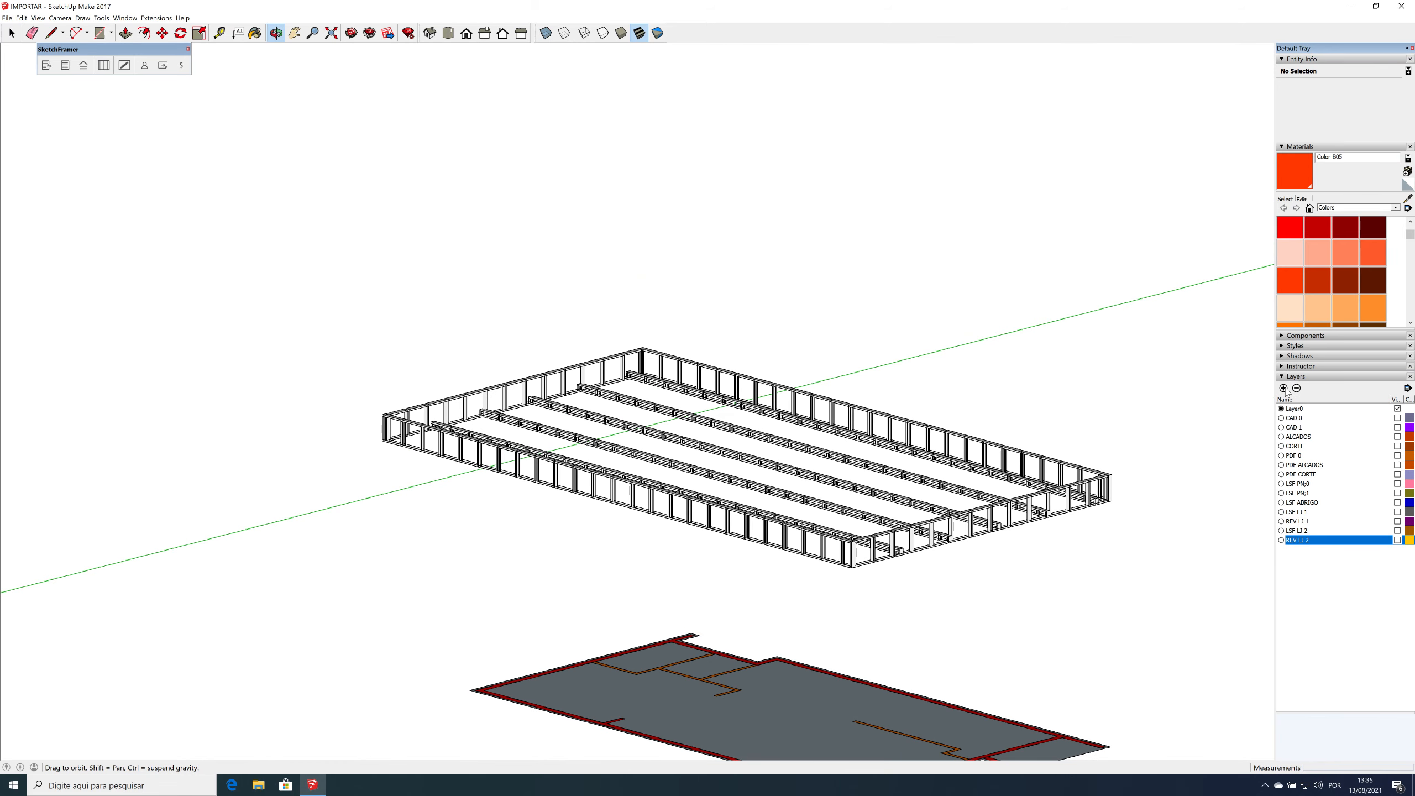
{"action": "type", "text": "LSF PLATIBANDA"}
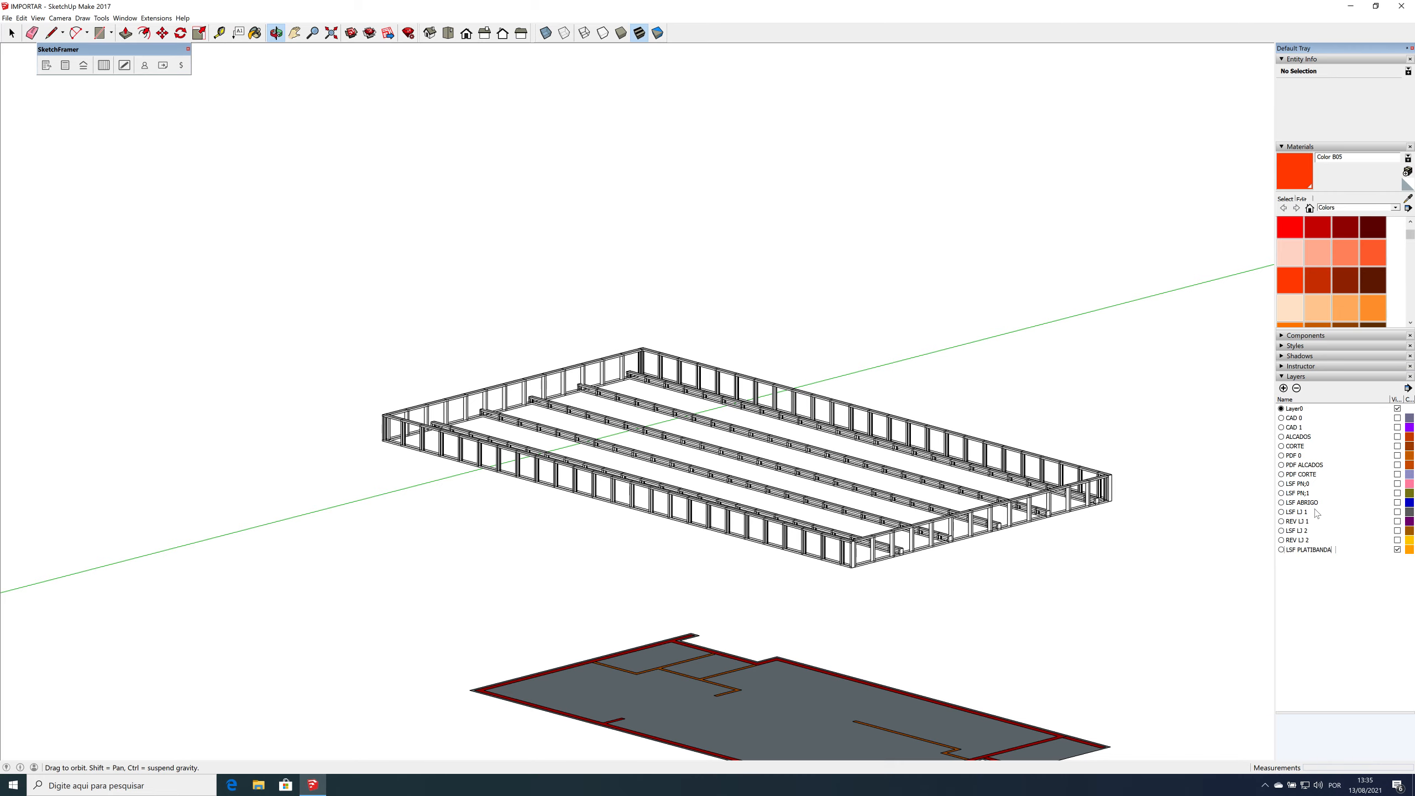
{"action": "key", "text": "Return"}
Step: Combine all the parapet walls and low inner frames into one component, keeping the default component settings
{"action": "left_click", "coordinate": [1134, 574]}
{"action": "left_click_drag", "start_coordinate": [1134, 573], "coordinate": [451, 341]}
{"action": "key", "text": "b"}
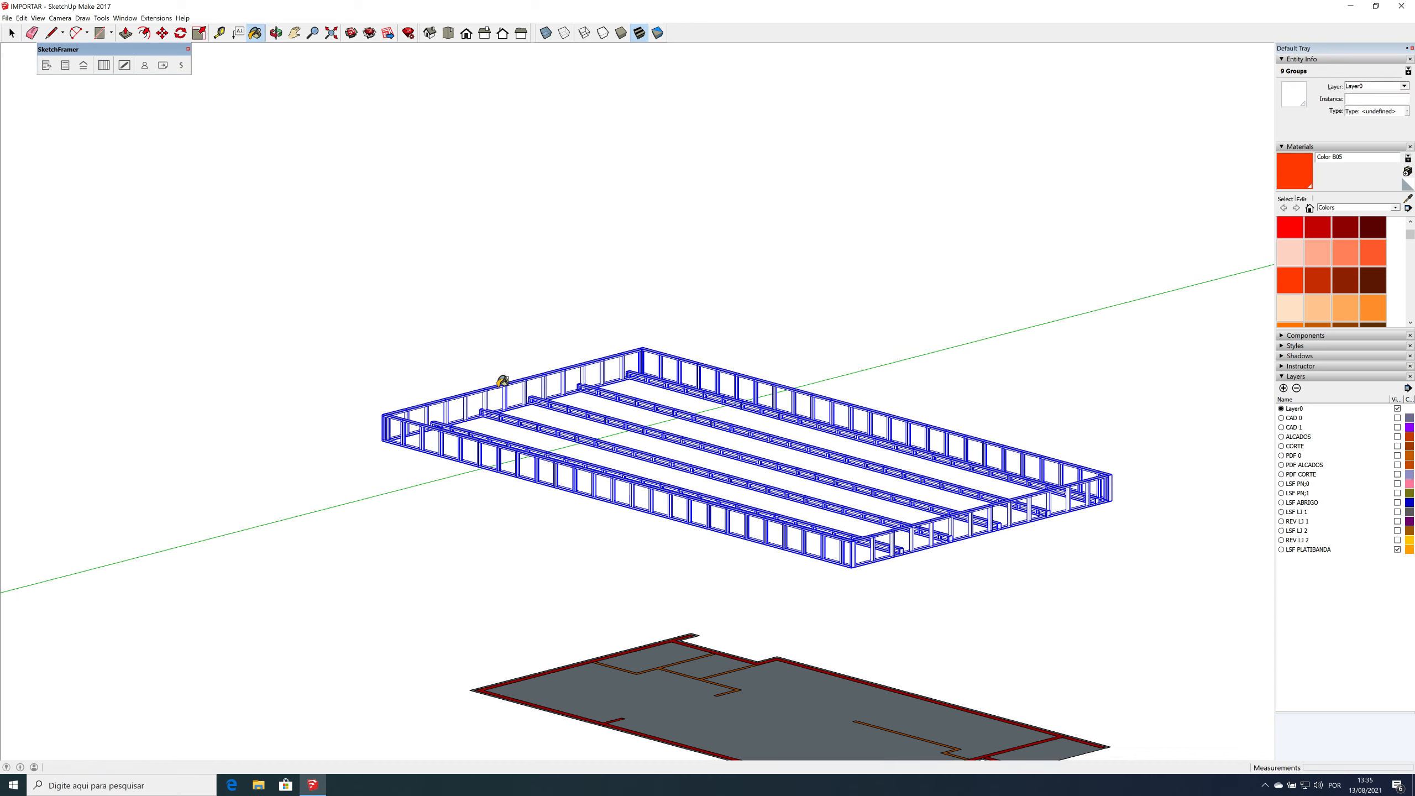
{"action": "key", "text": "space"}
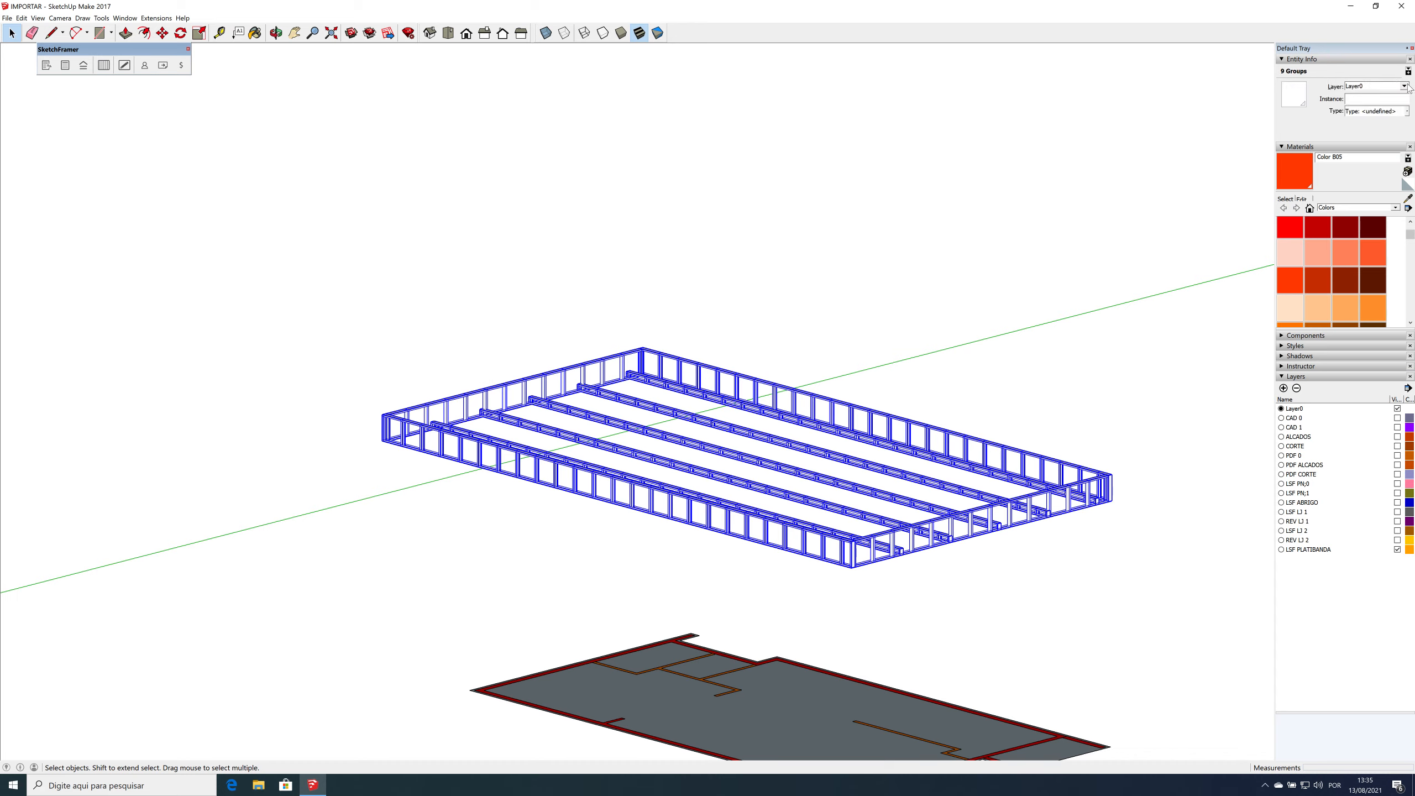
{"action": "key", "text": "g"}
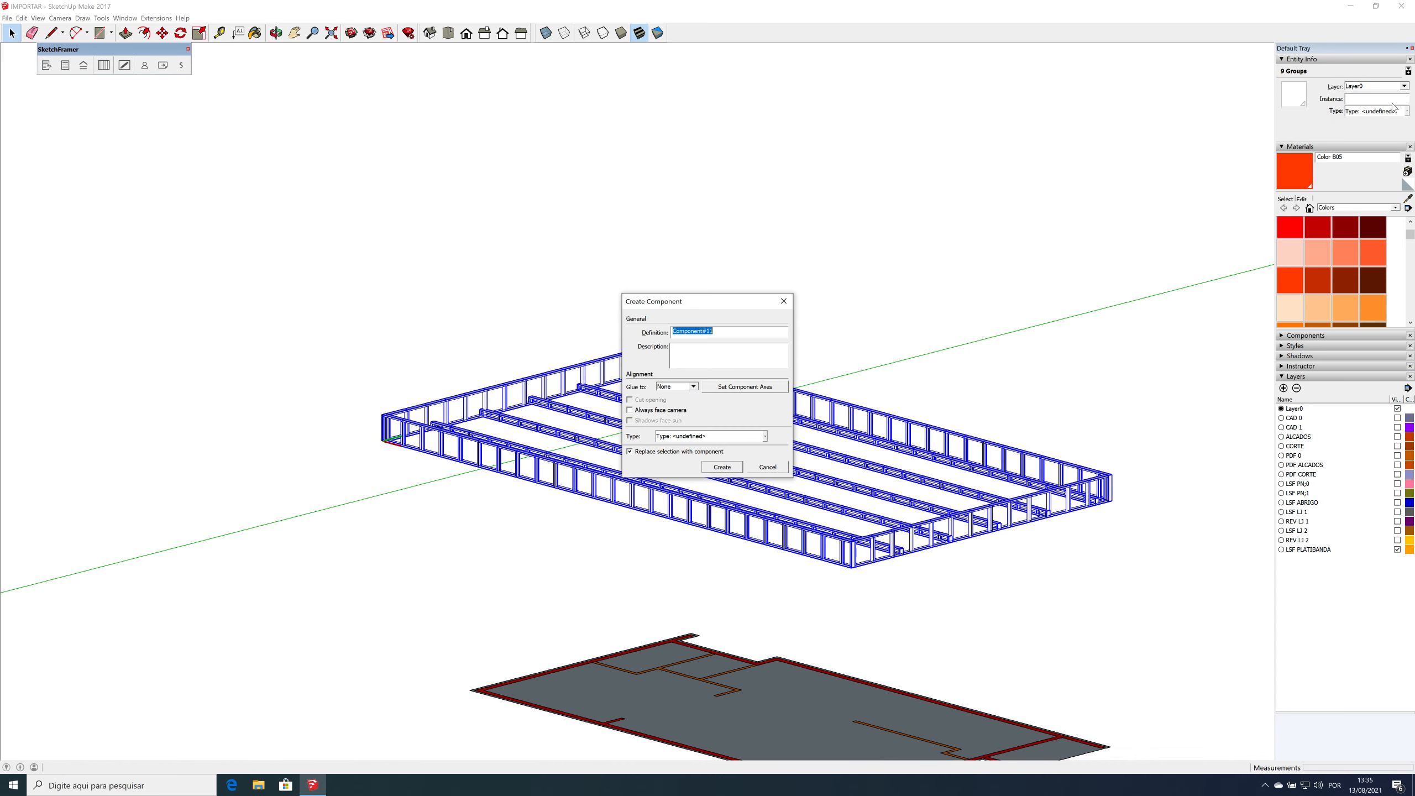
{"action": "left_click", "coordinate": [722, 468]}
Step: Assign the parapet and low frame component to the LSF PLATIBANDA layer and deselect it
{"action": "left_click", "coordinate": [1403, 87]}
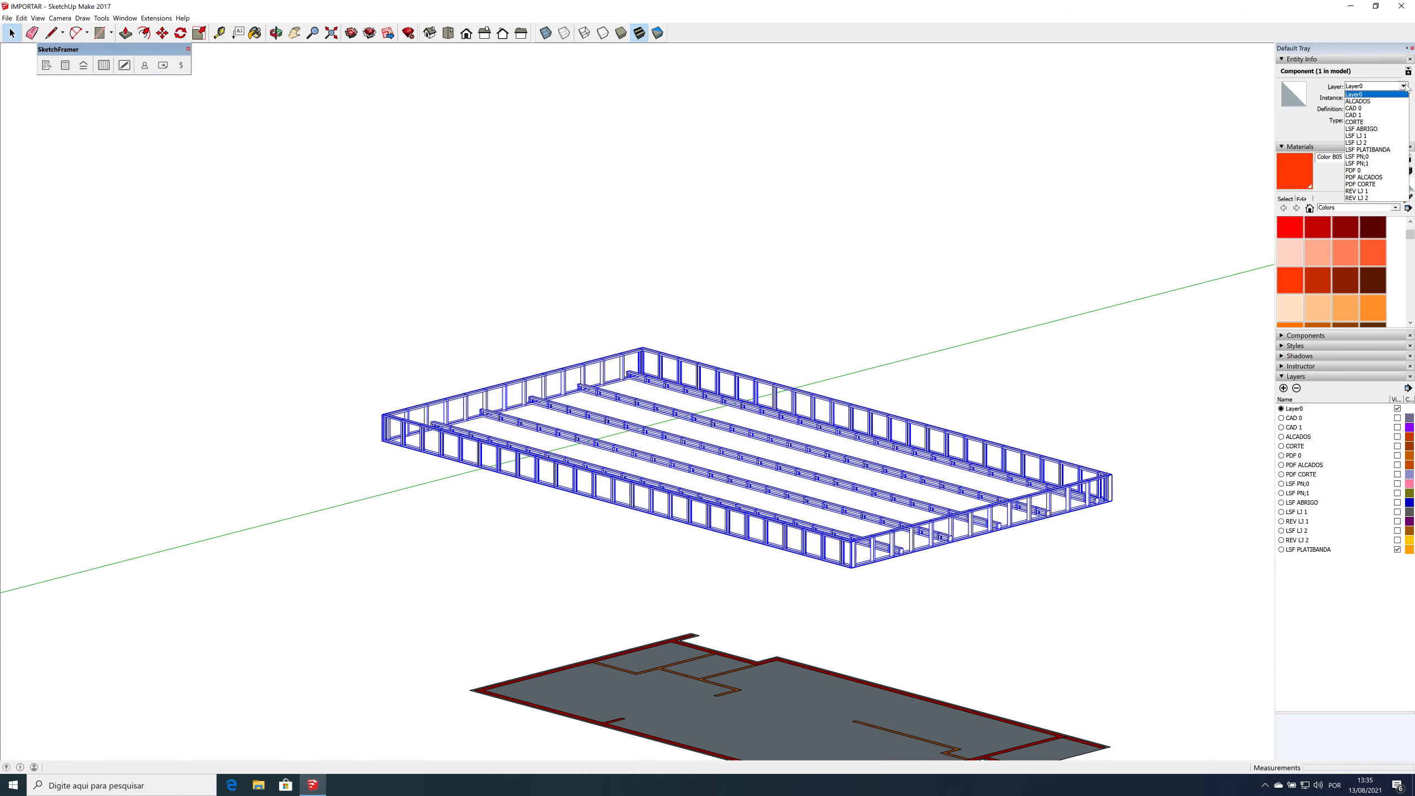
{"action": "left_click", "coordinate": [1372, 150]}
{"action": "left_click", "coordinate": [970, 296]}
Step: Show the REV LJ 2, LSF LJ 2, REV LJ 1, LSF LJ 1, LSF PN;1 and LSF PN;0 layers, leaving LSF ABRIGO hidden
{"action": "middle_click_drag", "start_coordinate": [895, 313], "coordinate": [1252, 382]}
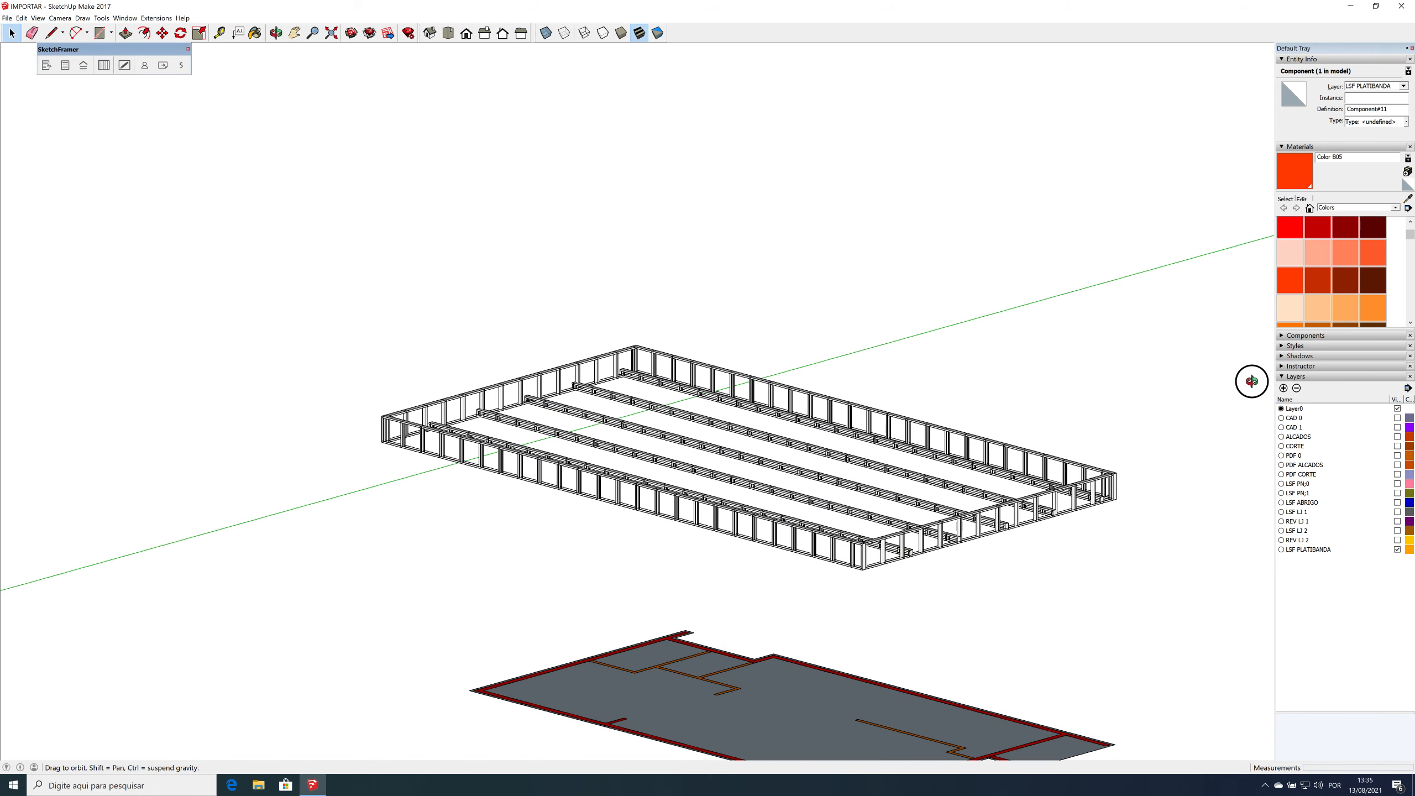
{"action": "middle_click_drag", "start_coordinate": [944, 405], "coordinate": [1081, 411]}
{"action": "left_click", "coordinate": [1398, 539]}
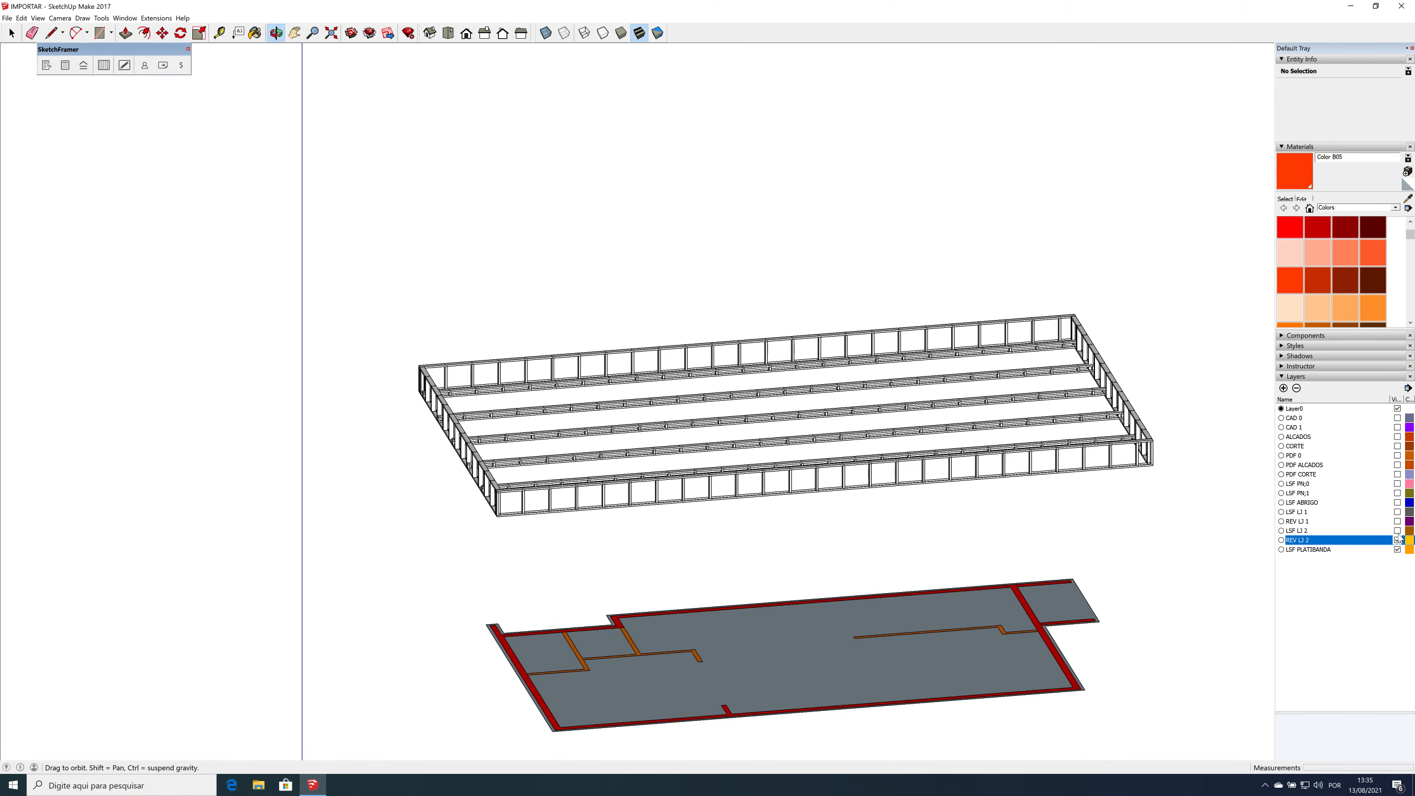
{"action": "left_click", "coordinate": [1397, 530]}
{"action": "left_click", "coordinate": [1398, 521]}
{"action": "left_click", "coordinate": [1397, 511]}
{"action": "left_click", "coordinate": [1398, 502]}
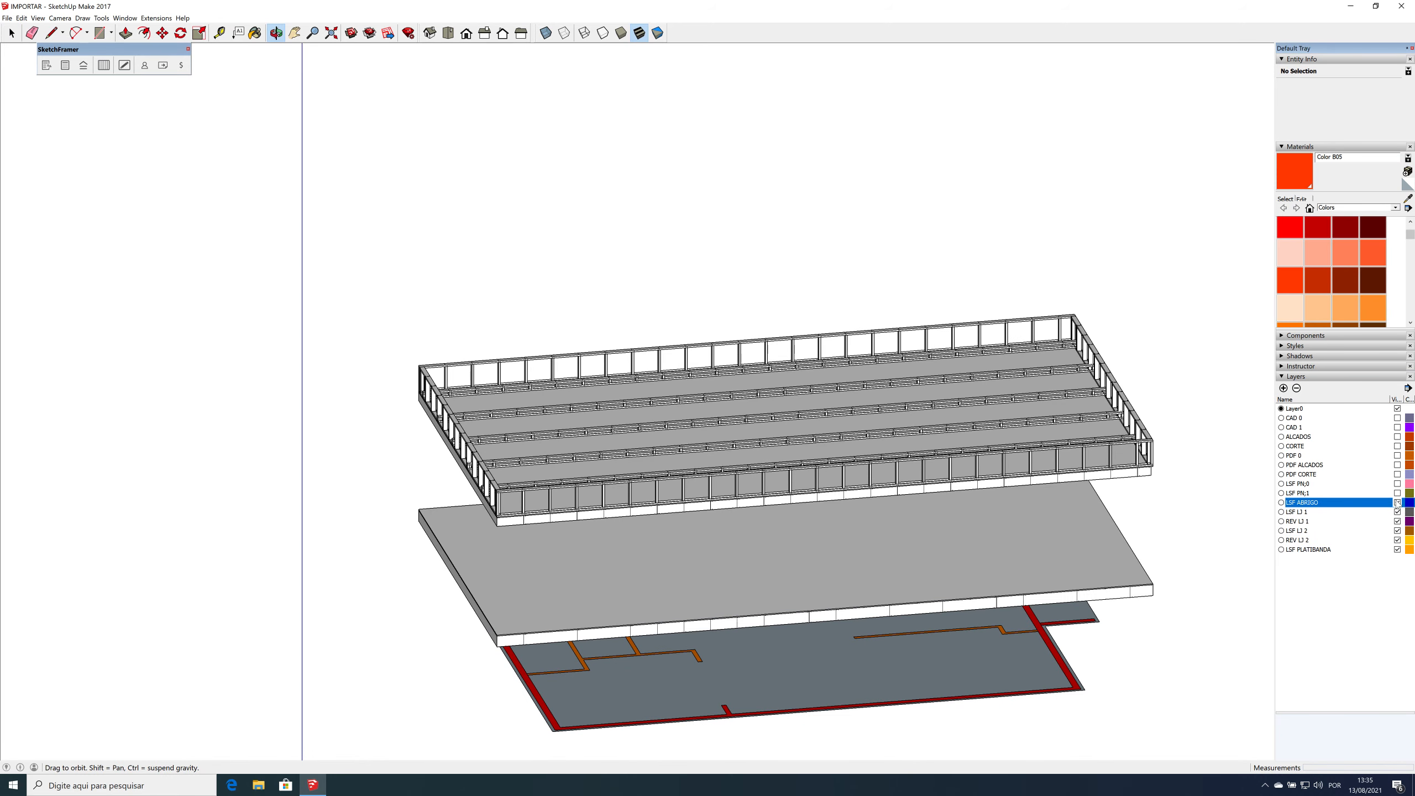
{"action": "left_click", "coordinate": [1398, 493]}
{"action": "left_click", "coordinate": [1398, 483]}
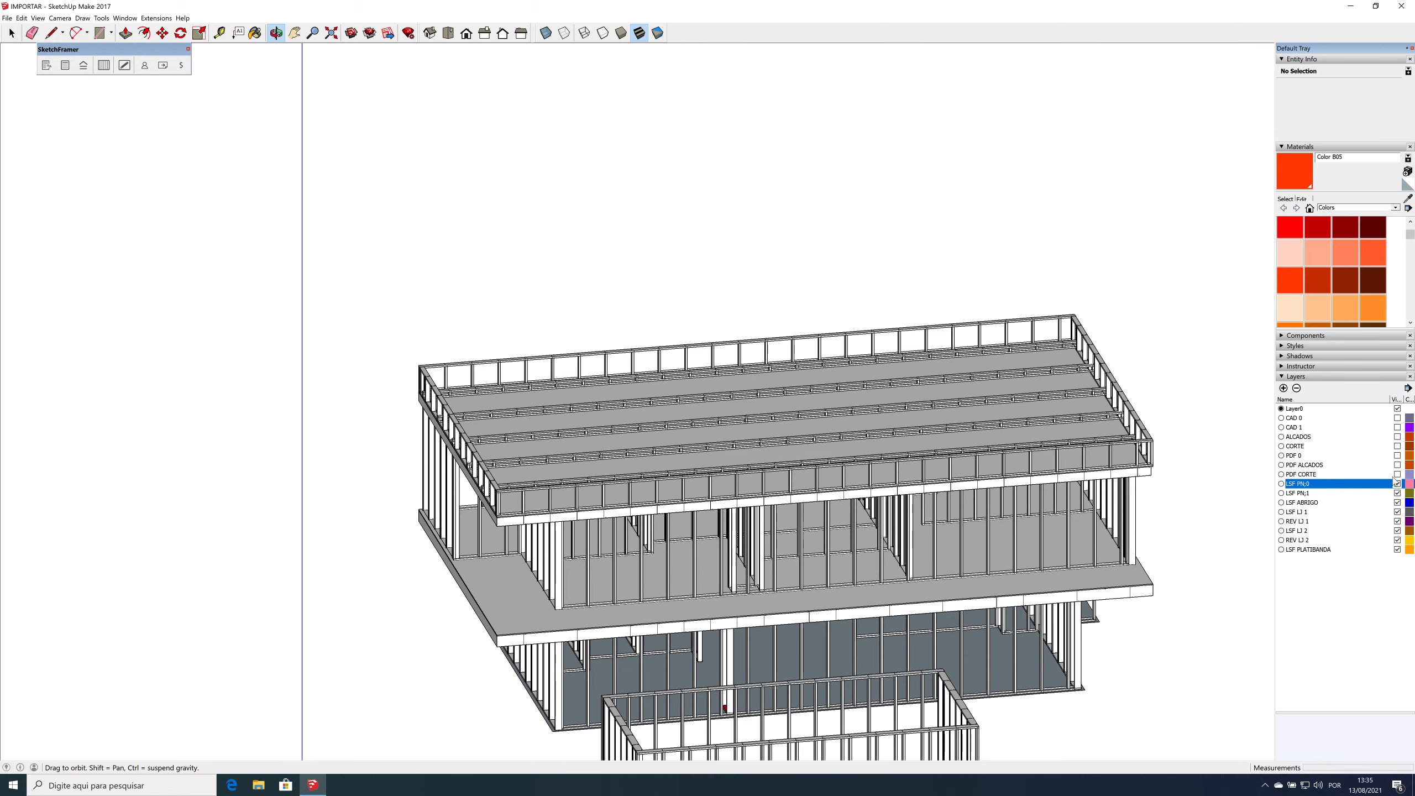
{"action": "left_click", "coordinate": [1398, 502]}
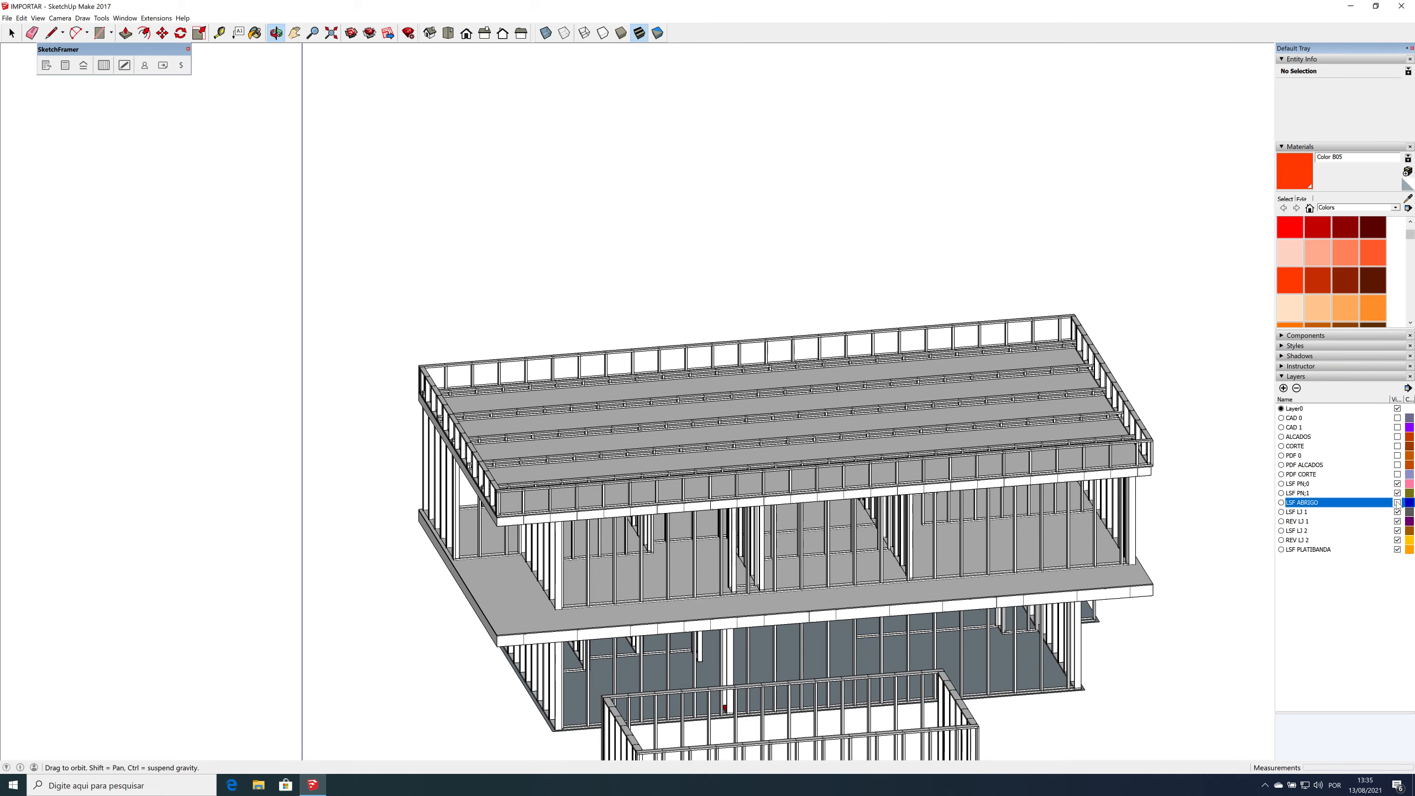
Step: Choose Metal Rough from the Metal materials as the paint for the steel framing
{"action": "scroll", "coordinate": [782, 544], "scroll_direction": "up", "scroll_amount": 3}
{"action": "scroll", "coordinate": [782, 544], "scroll_direction": "down", "scroll_amount": 5}
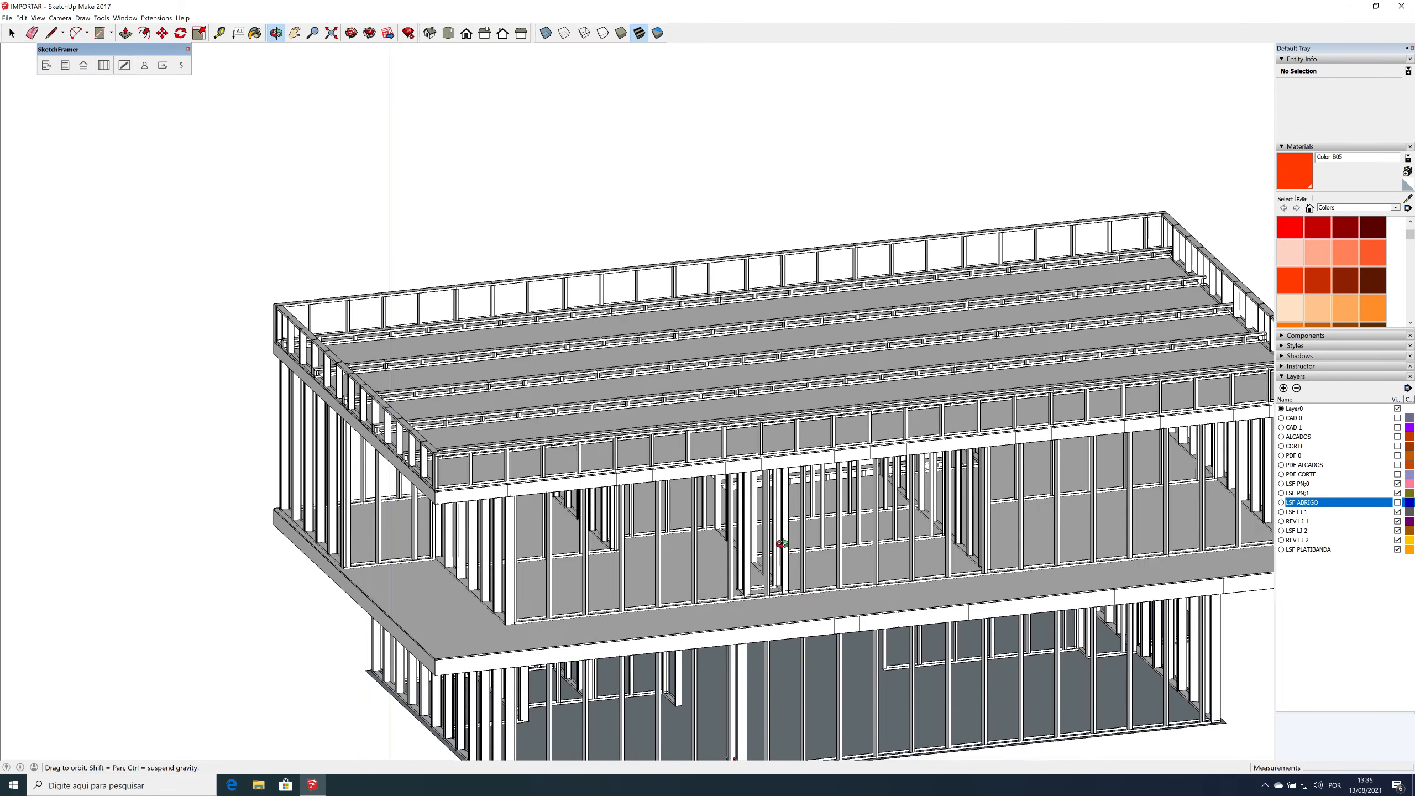
{"action": "left_click_drag", "start_coordinate": [887, 559], "coordinate": [887, 559]}
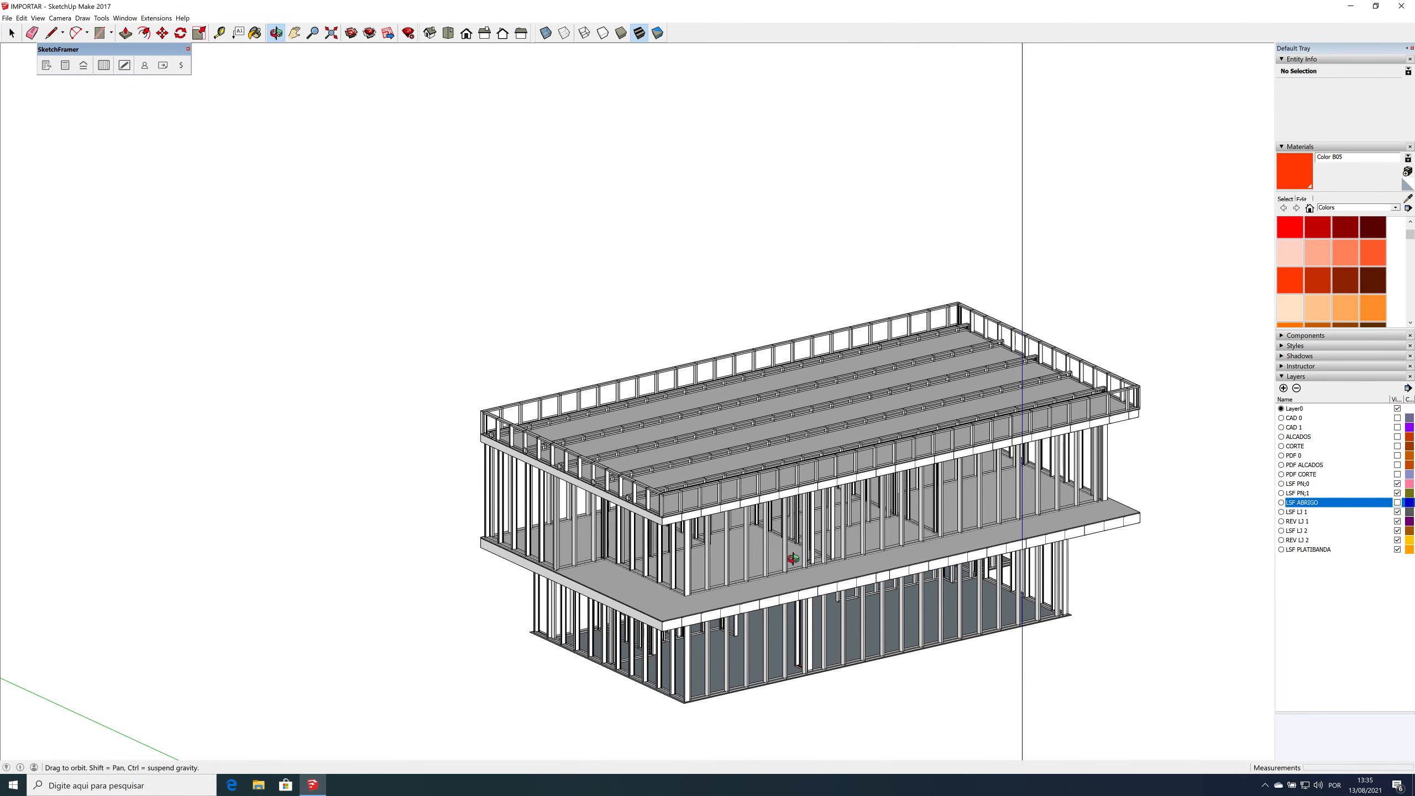
{"action": "key", "text": "b"}
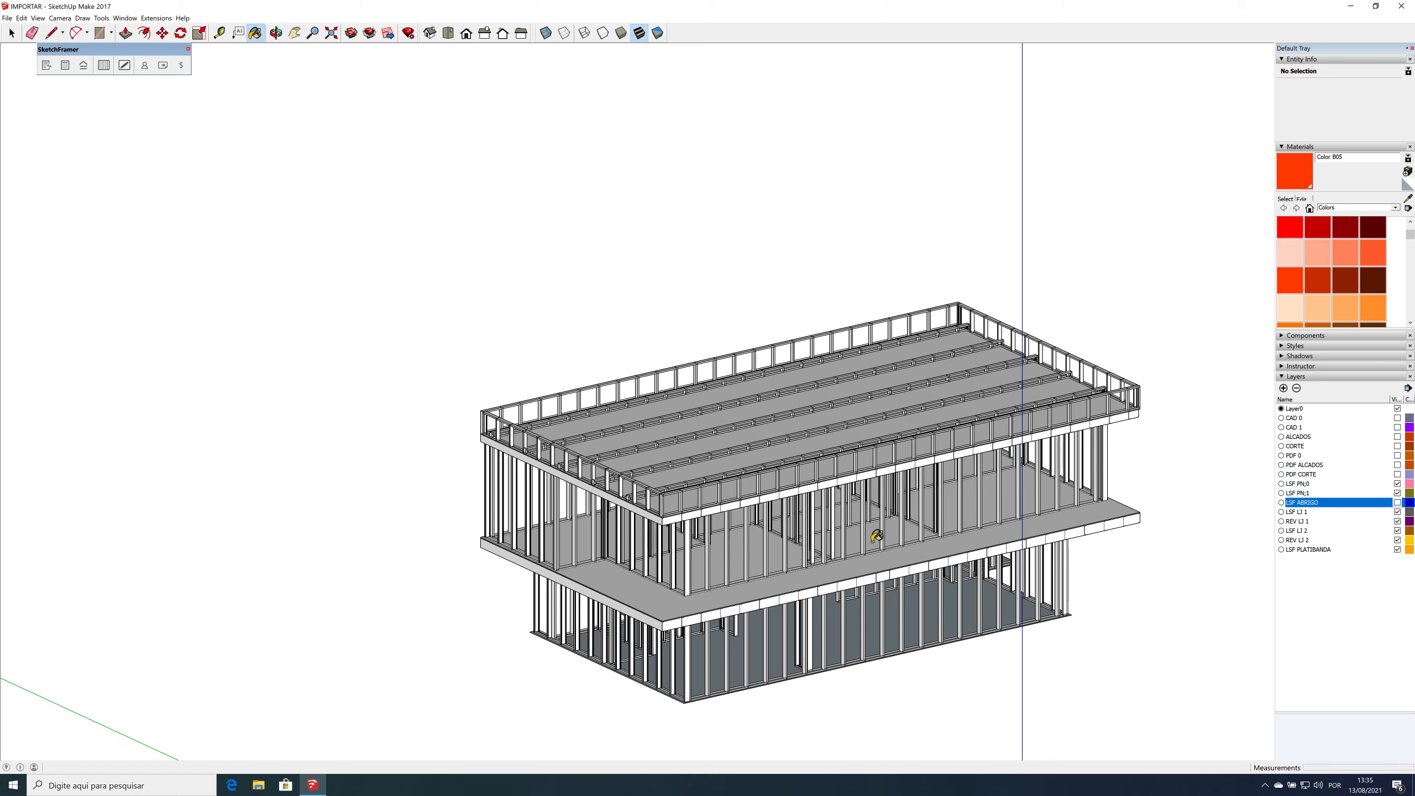
{"action": "left_click", "coordinate": [1396, 208]}
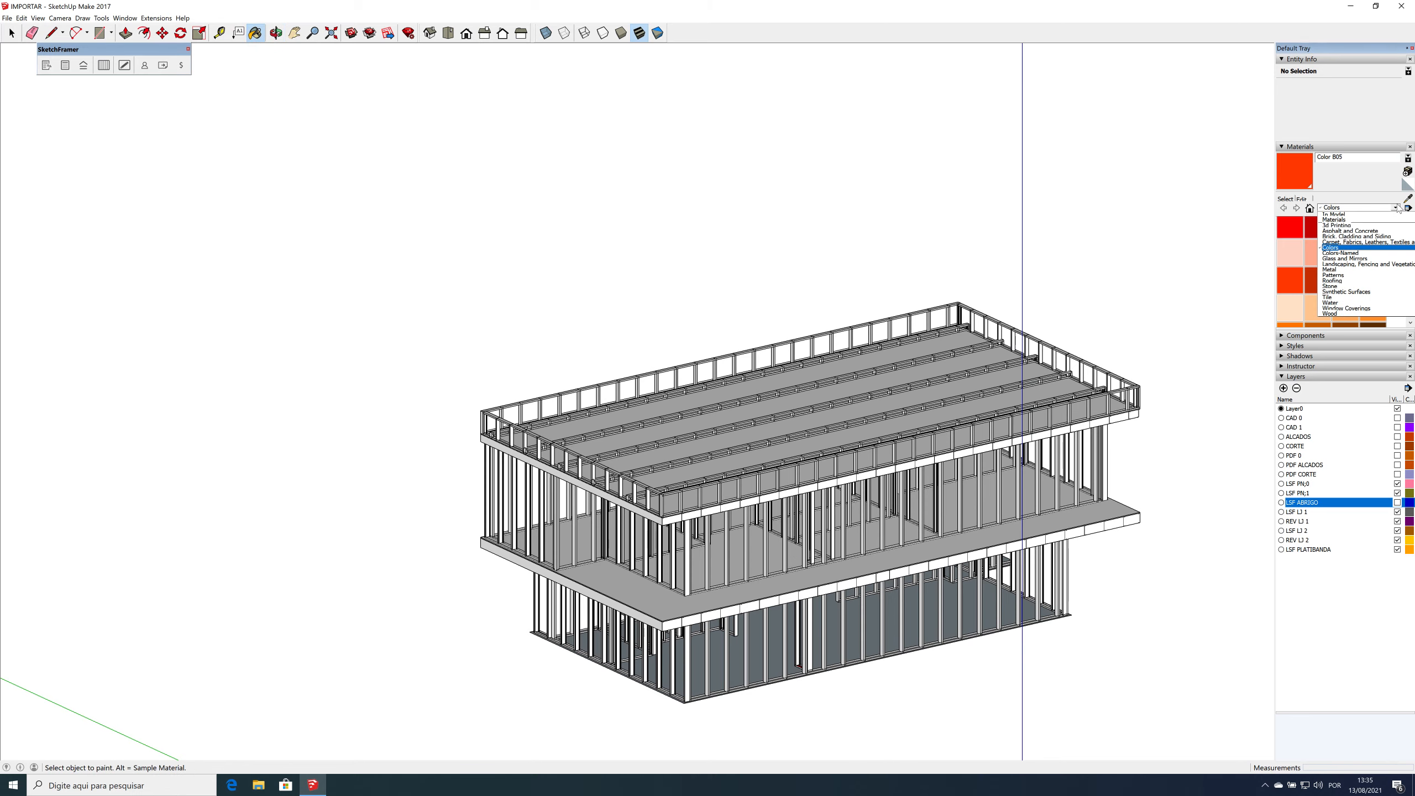
{"action": "left_click", "coordinate": [1337, 269]}
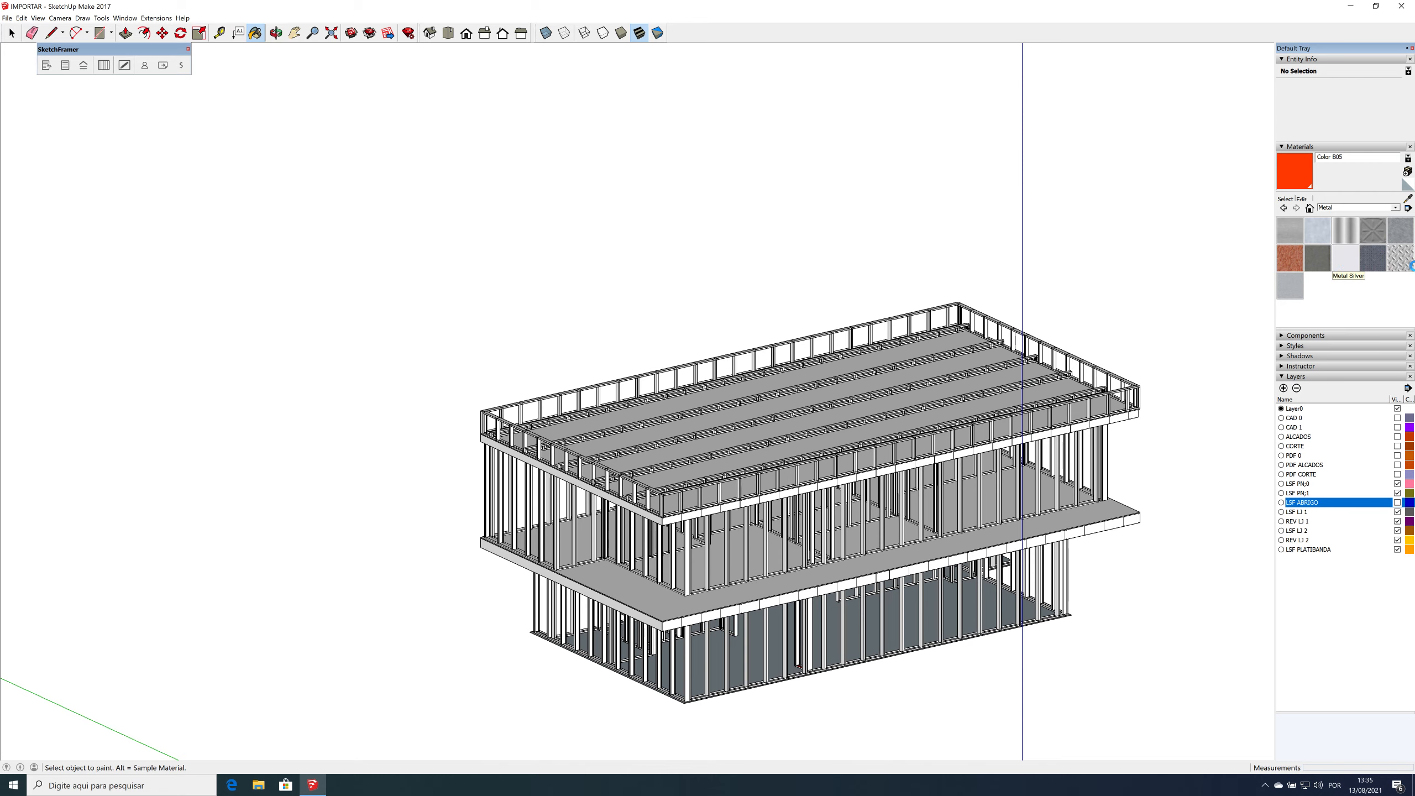
{"action": "left_click", "coordinate": [1401, 230]}
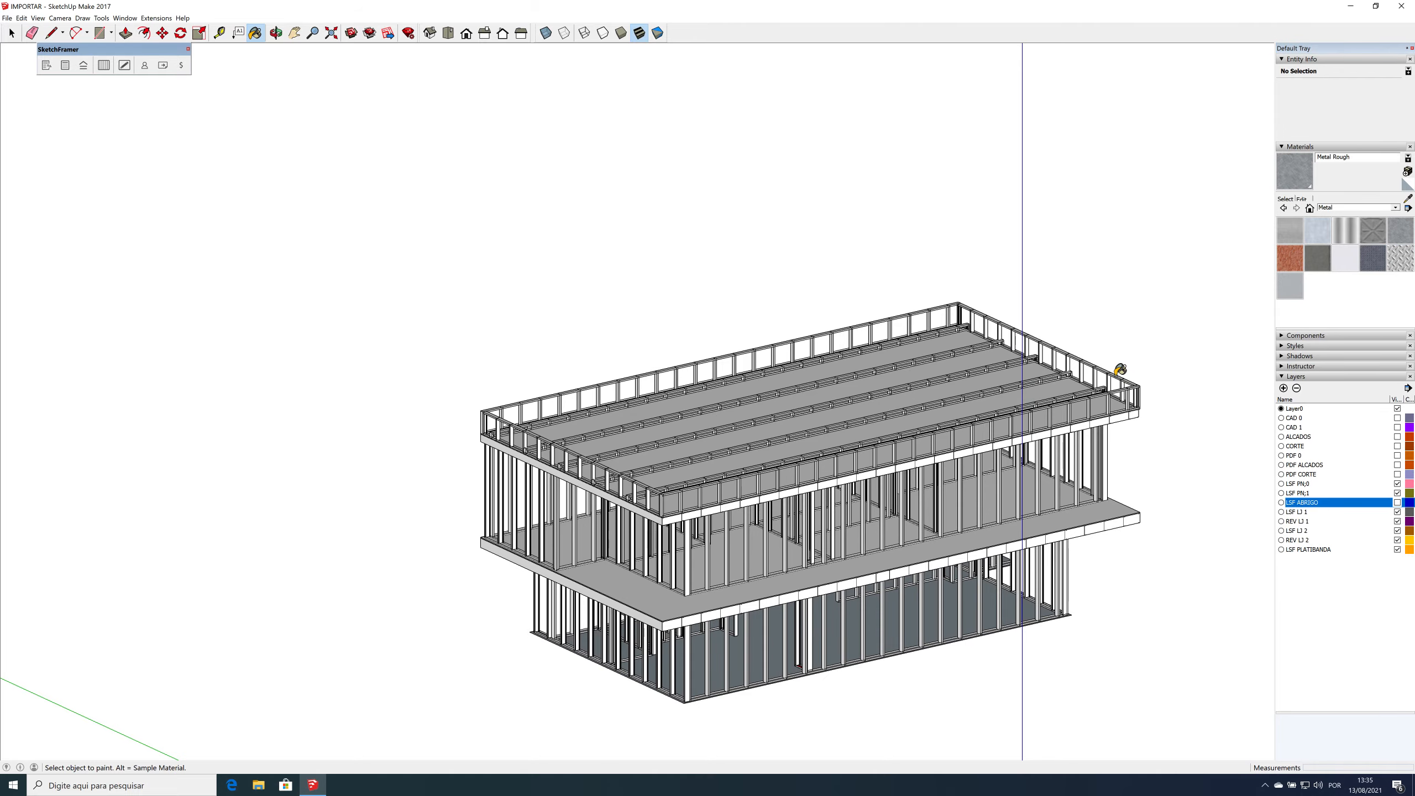
Step: Open the parapet and low frame component on the upper slab for editing
{"action": "scroll", "coordinate": [1121, 370], "scroll_direction": "up", "scroll_amount": 4}
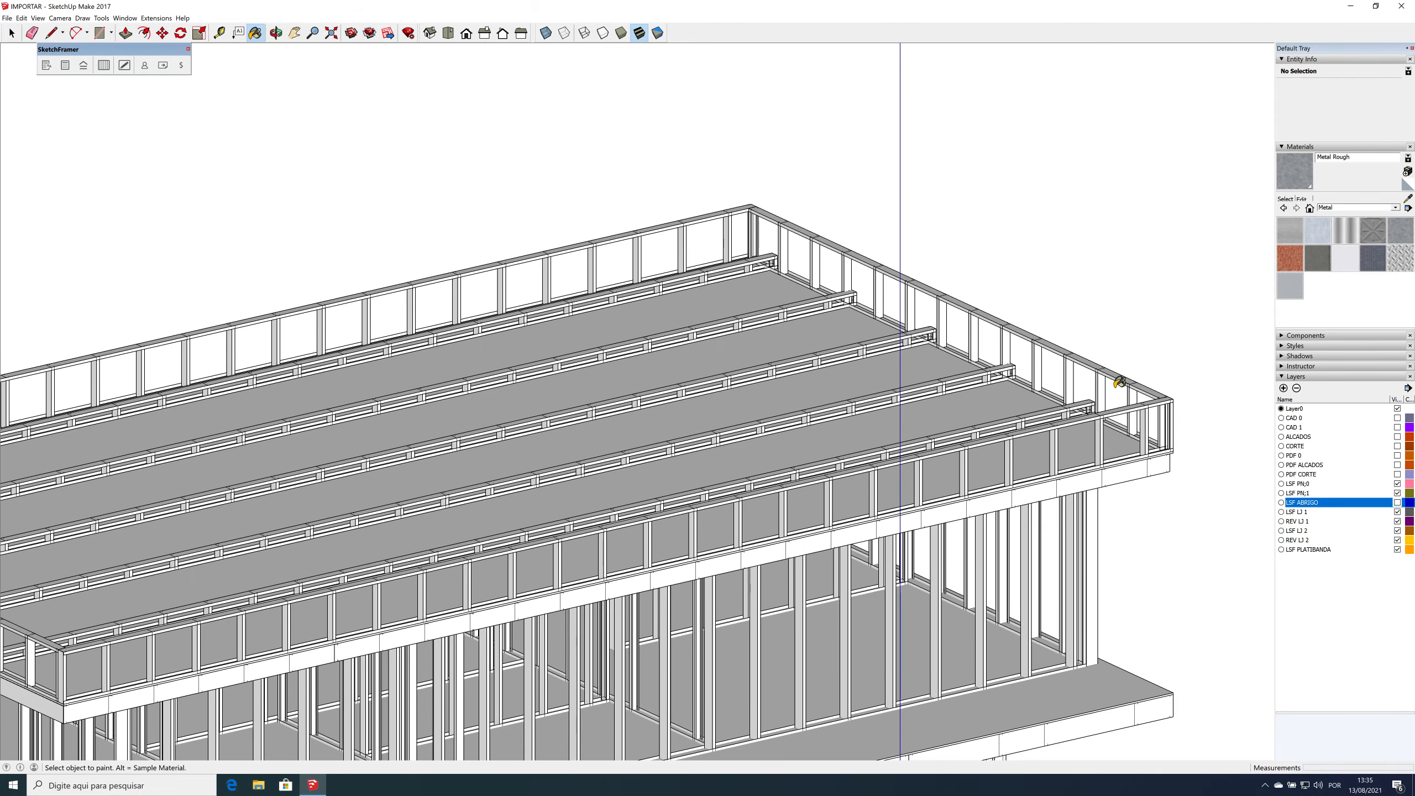
{"action": "scroll", "coordinate": [1152, 383], "scroll_direction": "down", "scroll_amount": 4}
{"action": "key", "text": "space"}
{"action": "left_click", "coordinate": [1148, 395]}
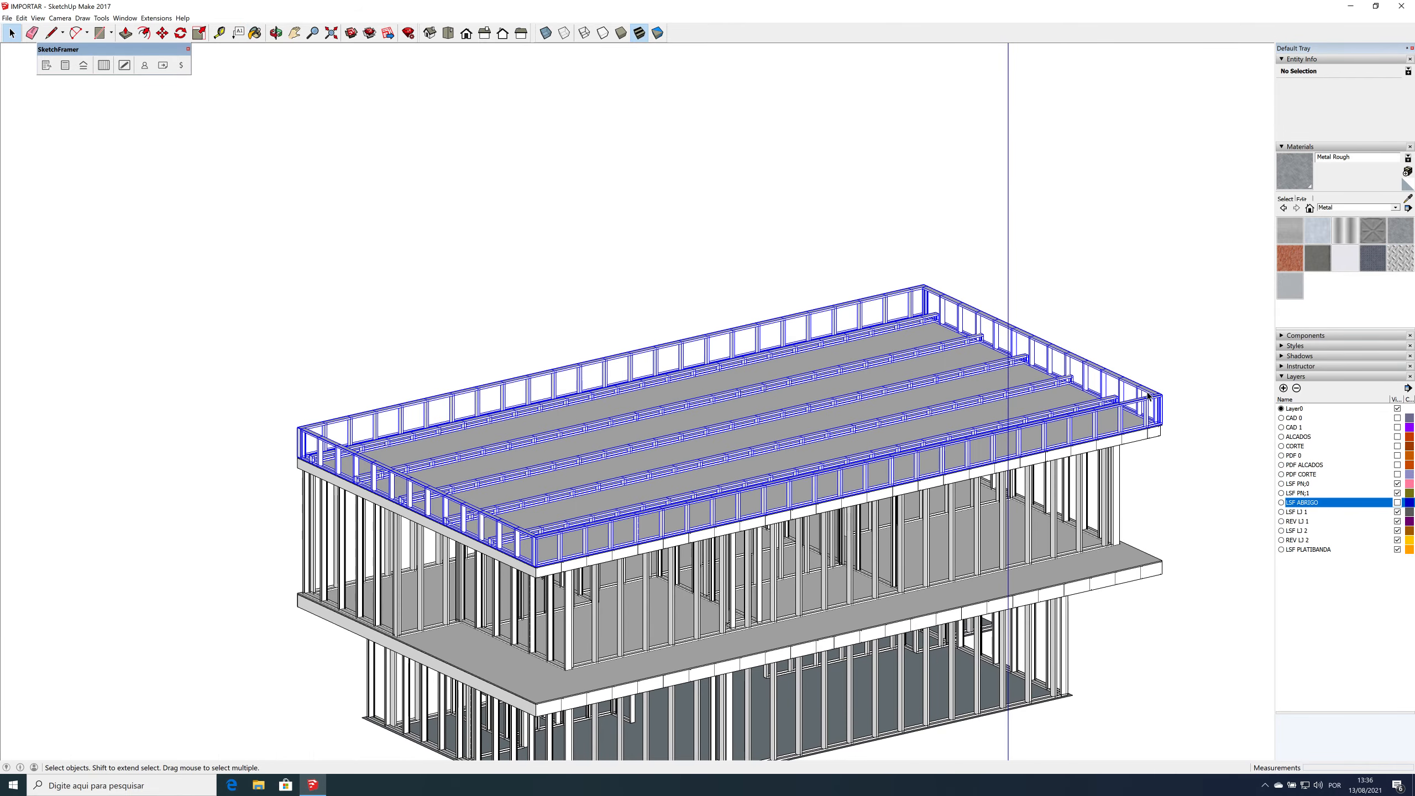
{"action": "double_click", "coordinate": [1148, 395]}
{"action": "scroll", "coordinate": [1188, 485], "scroll_direction": "down", "scroll_amount": 4}
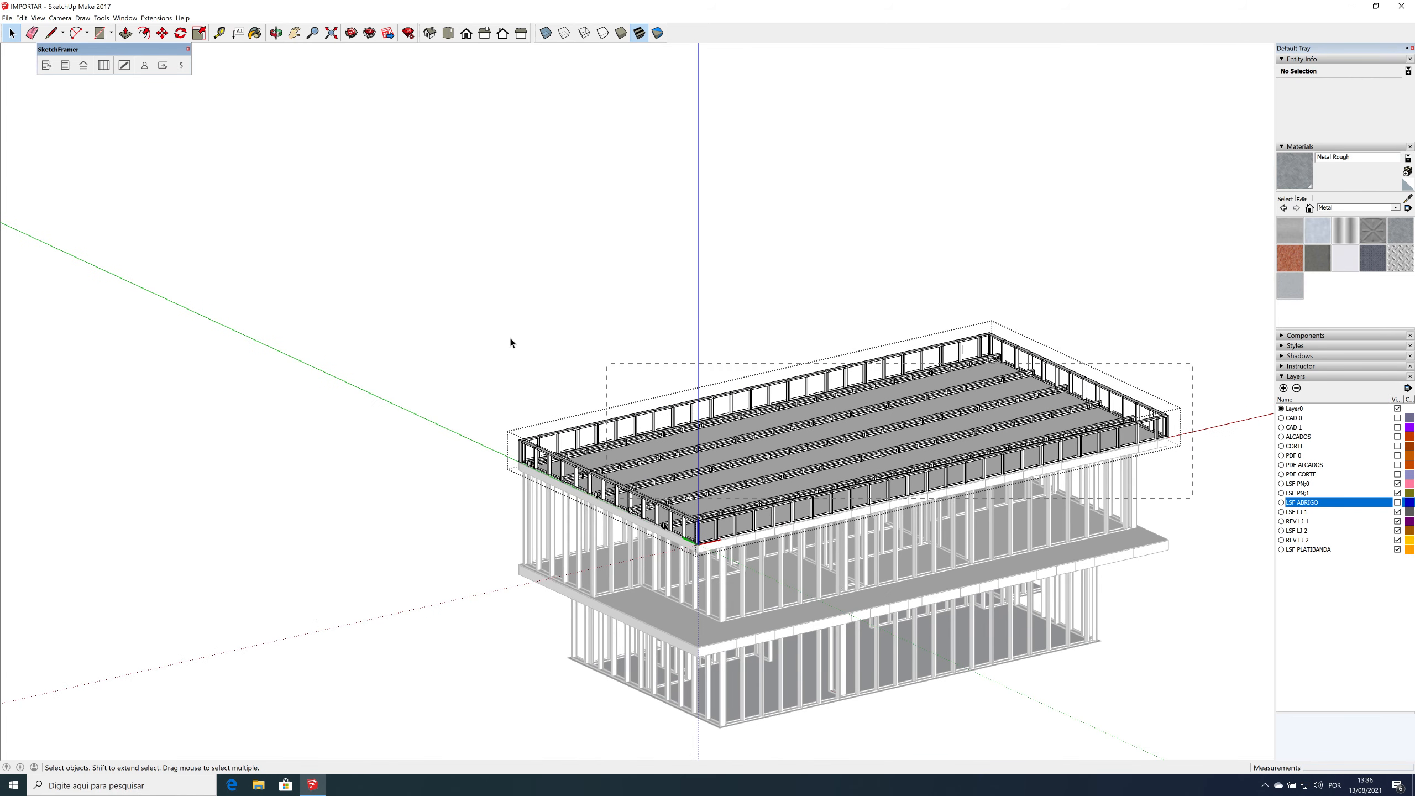
Step: Paint all groups inside the parapet and low frame component with Metal Rough and leave the component
{"action": "key", "text": "ctrl+a"}
{"action": "key", "text": "b"}
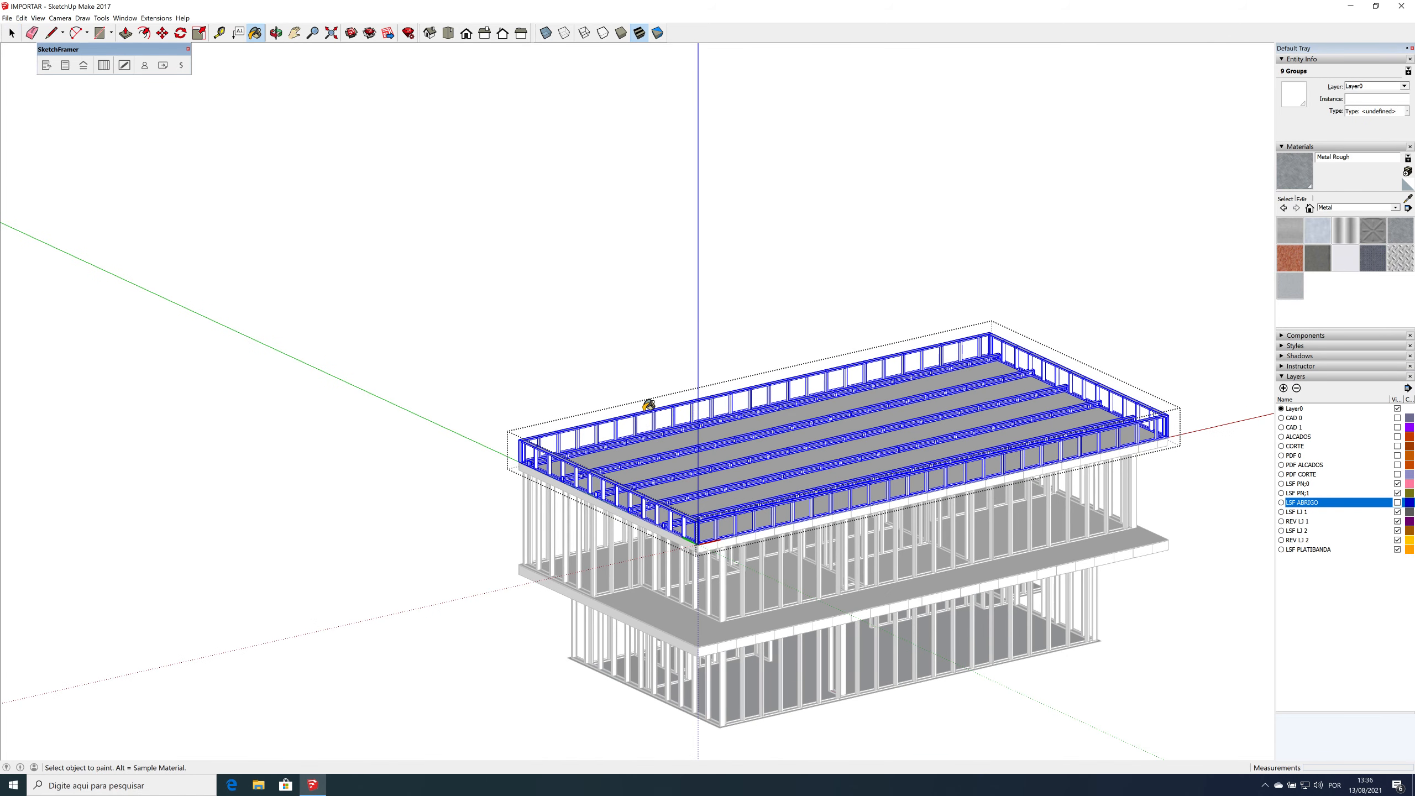
{"action": "left_click", "coordinate": [639, 419]}
{"action": "key", "text": "space"}
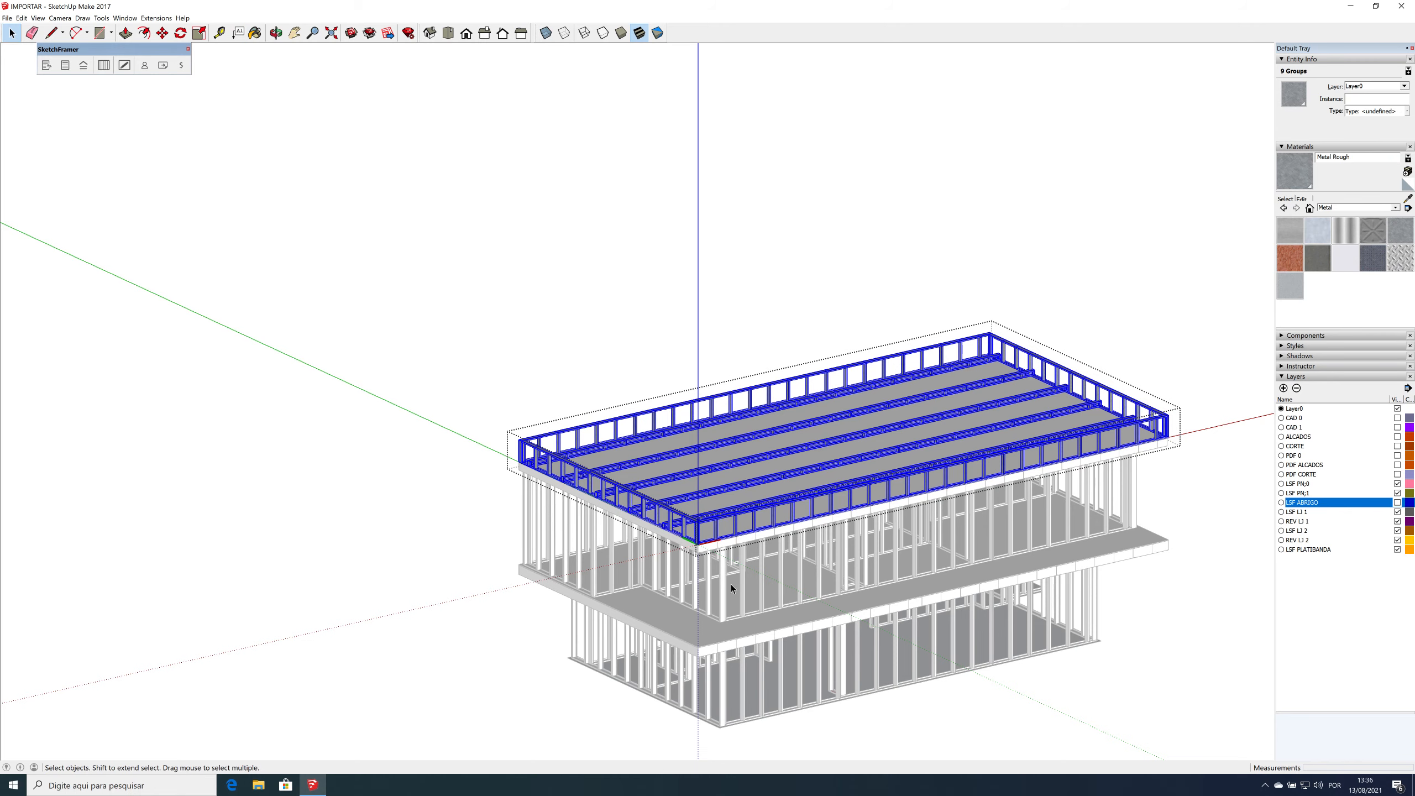
{"action": "left_click", "coordinate": [725, 550]}
Step: Paint the upper slab's LSF LJ 2 framing component and the group inside it with Metal Rough
{"action": "left_click", "coordinate": [727, 544]}
{"action": "key", "text": "b"}
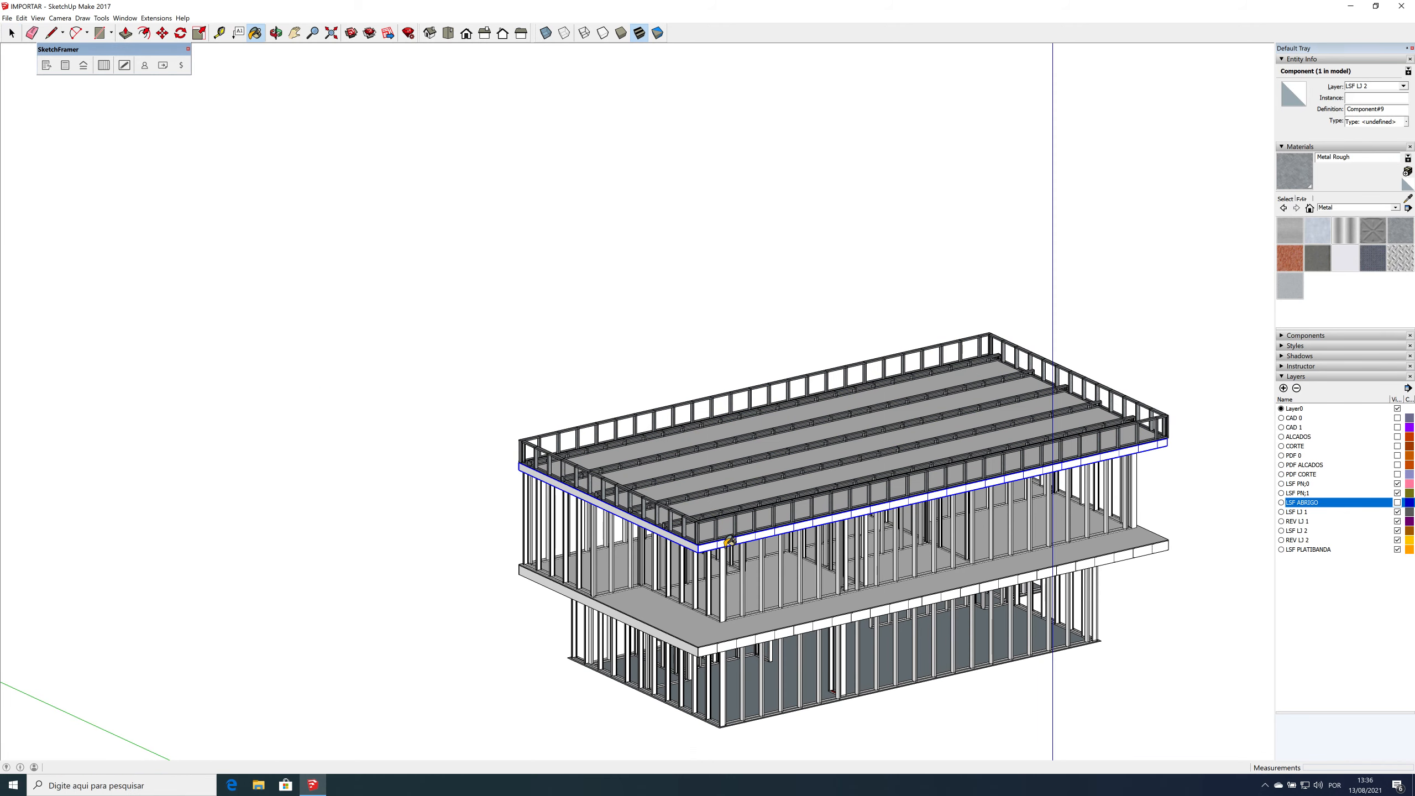
{"action": "left_click", "coordinate": [730, 541]}
{"action": "key", "text": "space"}
{"action": "double_click", "coordinate": [940, 540]}
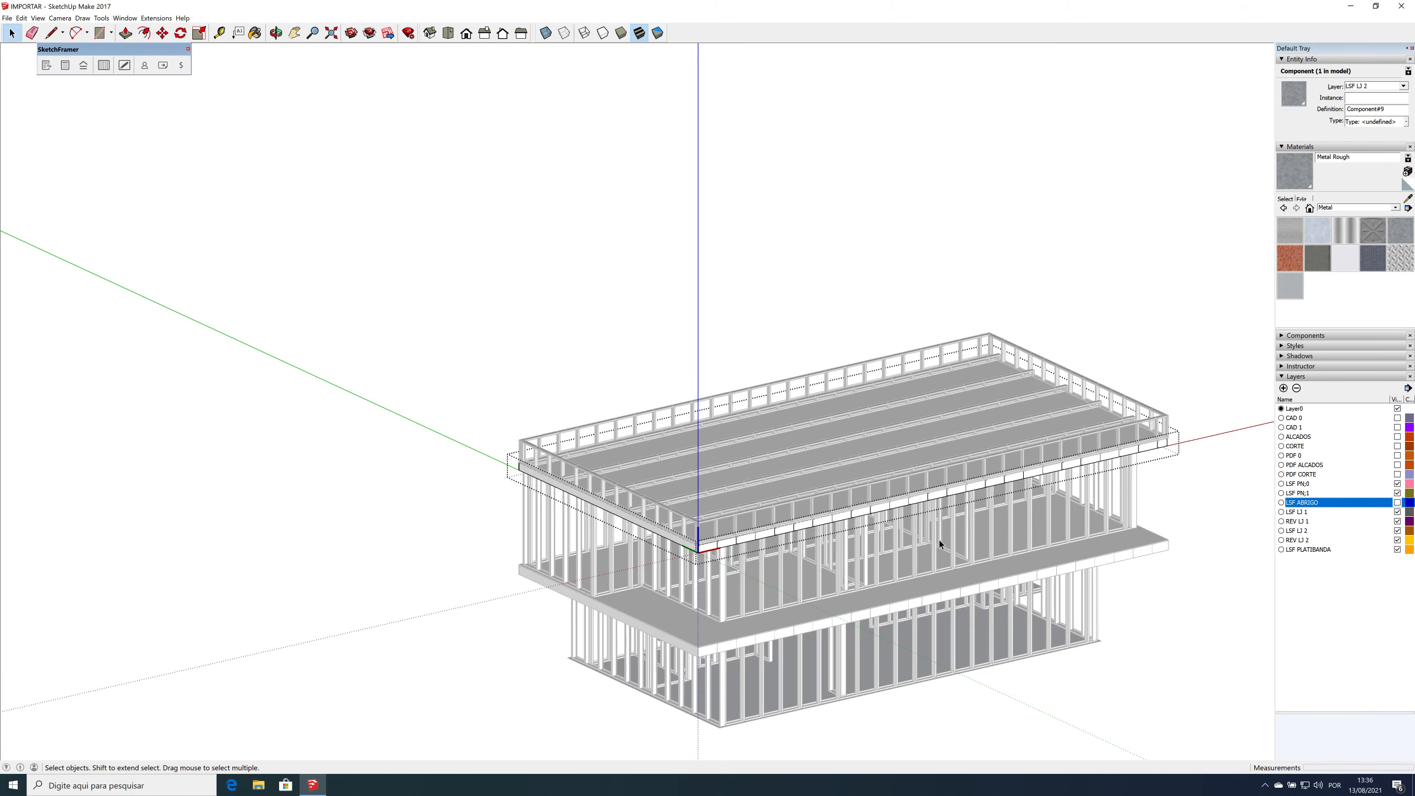
{"action": "left_click", "coordinate": [877, 493]}
{"action": "key", "text": "b"}
{"action": "left_click", "coordinate": [880, 502]}
{"action": "key", "text": "space"}
{"action": "left_click", "coordinate": [878, 531]}
Step: Paint all the upper-floor wall framing groups inside their component with Metal Rough
{"action": "left_click", "coordinate": [876, 551]}
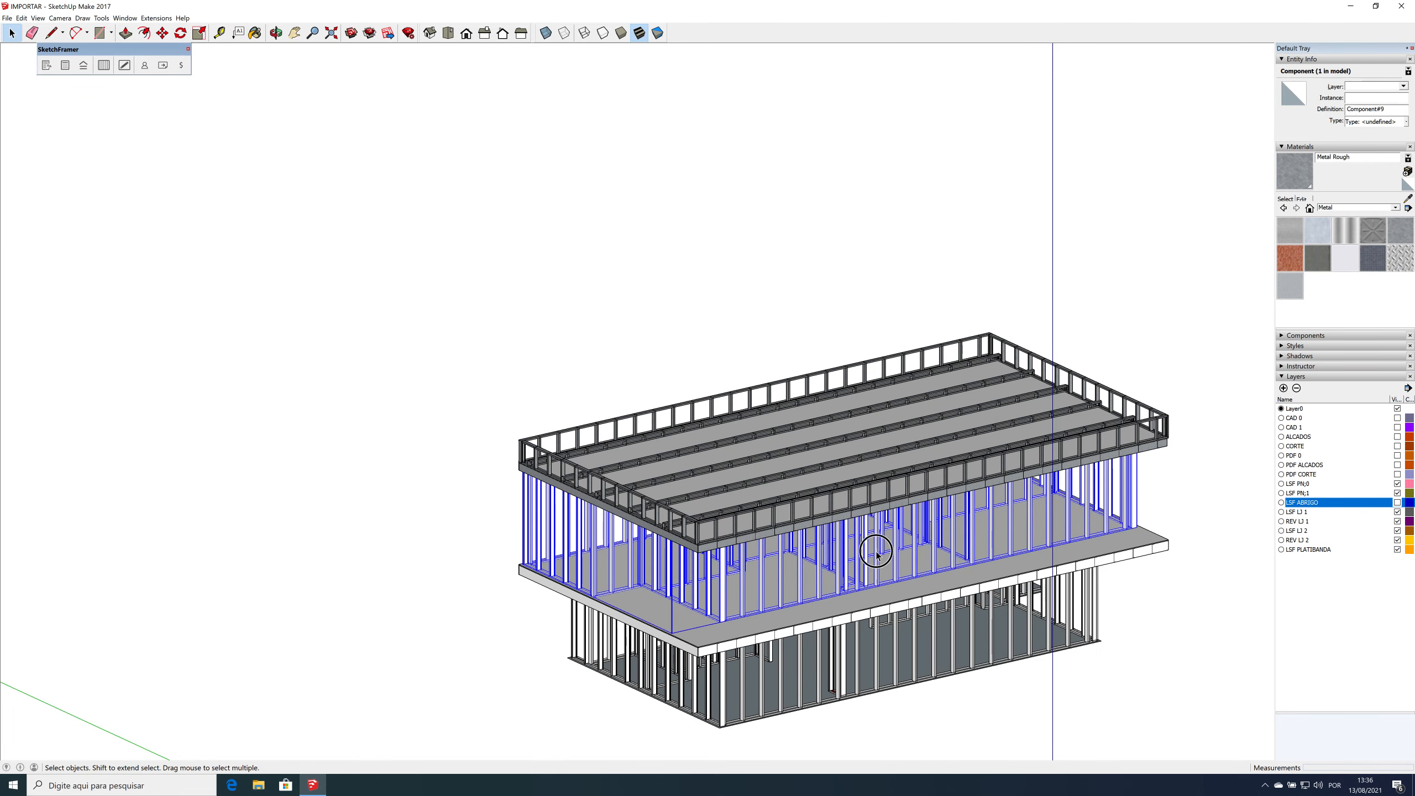
{"action": "double_click", "coordinate": [877, 551]}
{"action": "left_click_drag", "start_coordinate": [1169, 654], "coordinate": [560, 367]}
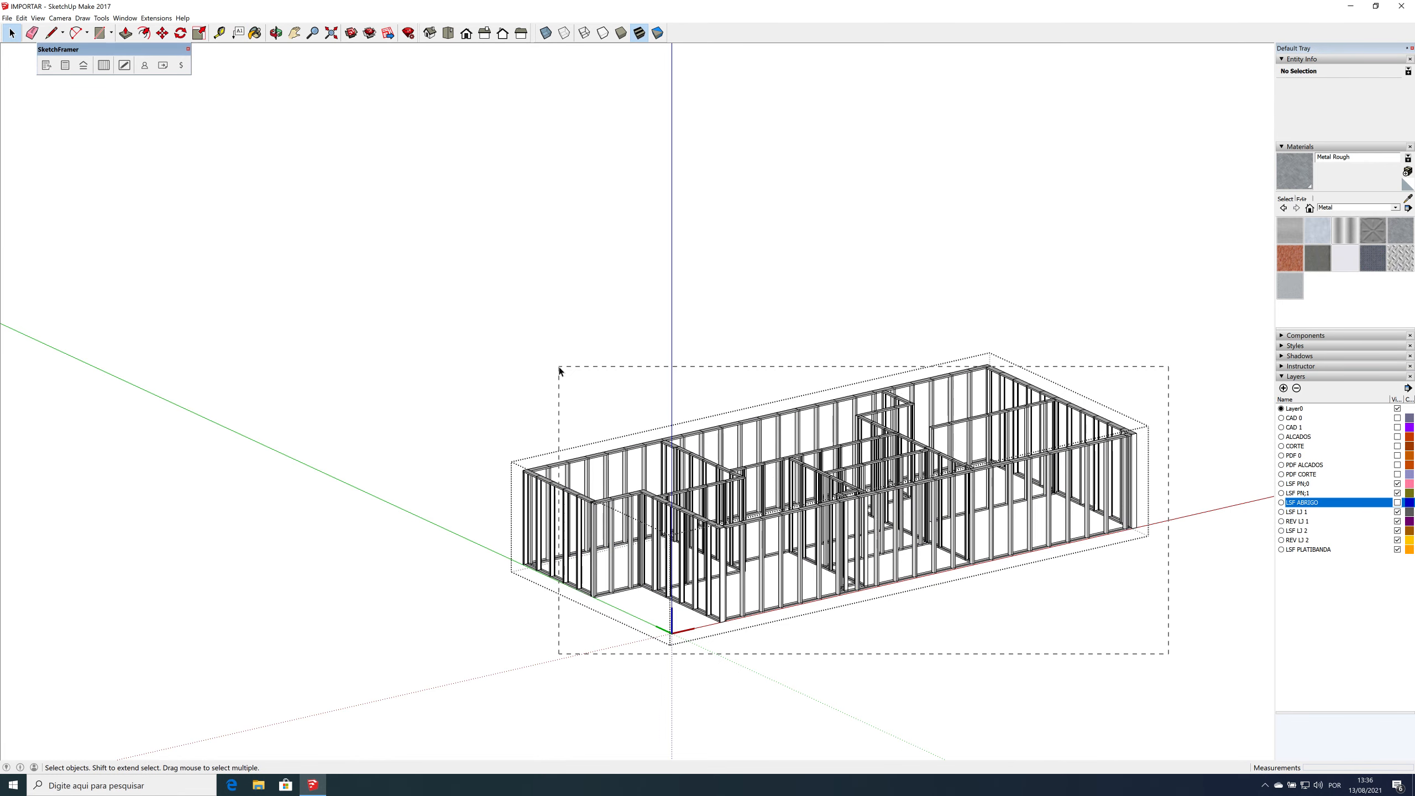
{"action": "key", "text": "b"}
{"action": "left_click", "coordinate": [630, 450]}
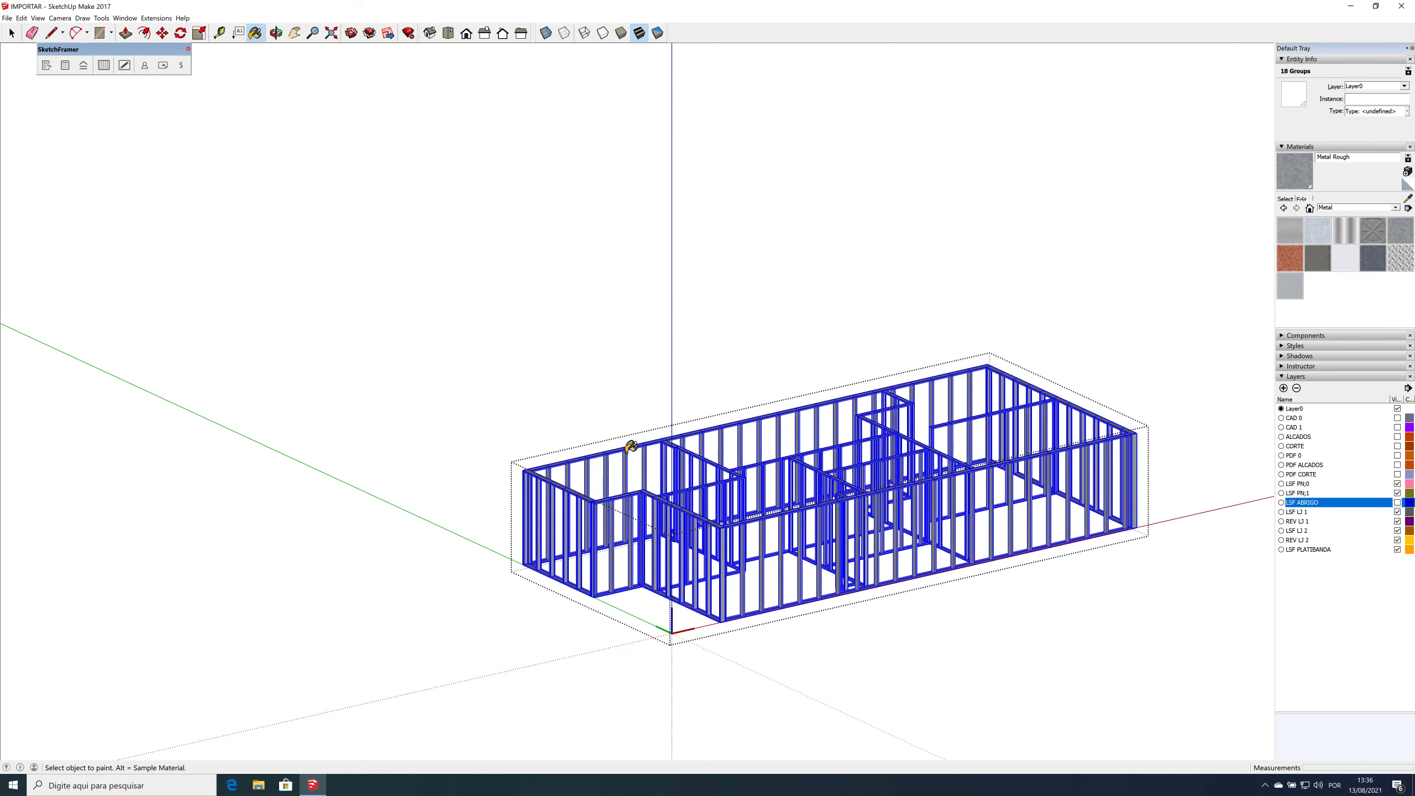
{"action": "key", "text": "space"}
{"action": "left_click", "coordinate": [745, 647]}
Step: Paint all the joist groups inside the lower slab's framing component with Metal Rough
{"action": "scroll", "coordinate": [745, 646], "scroll_direction": "up", "scroll_amount": 5}
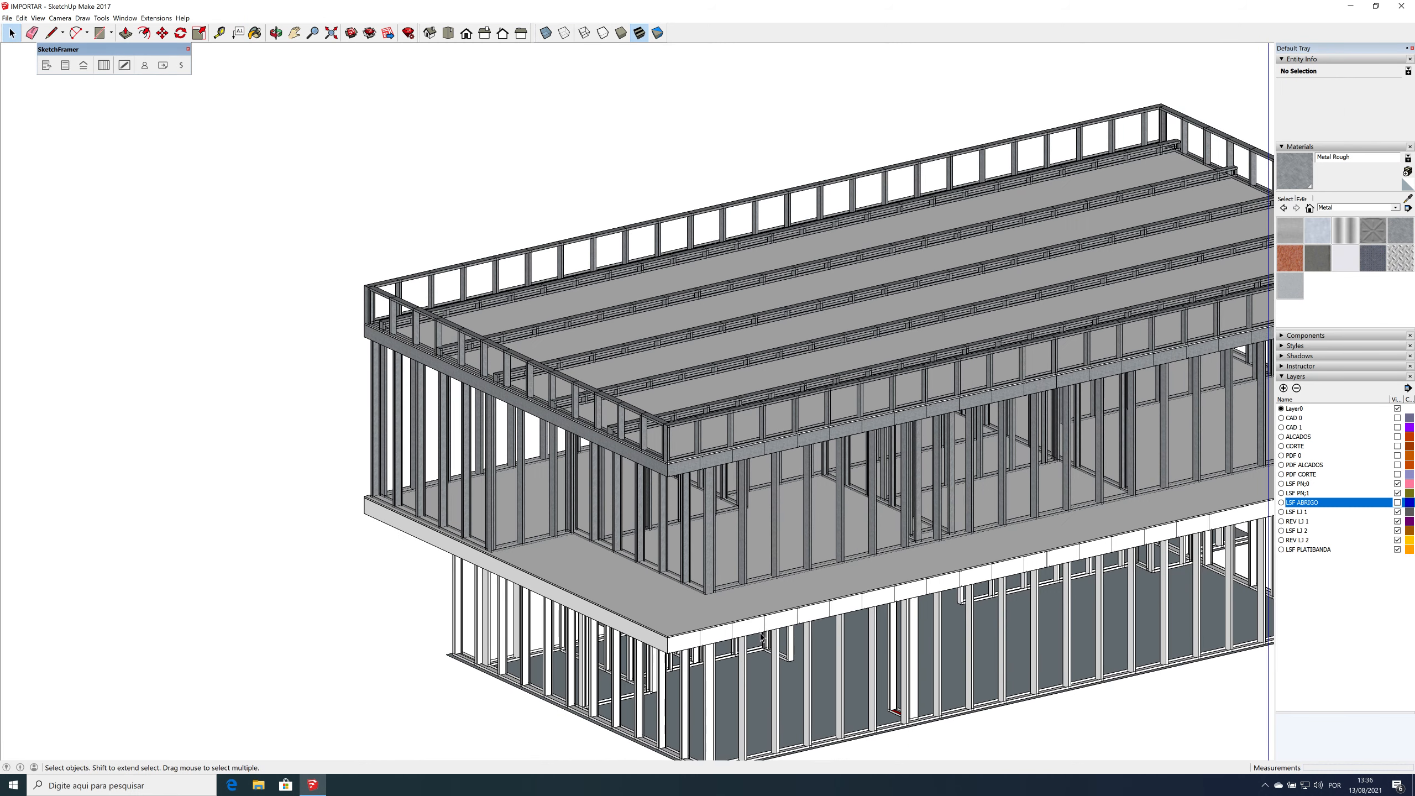
{"action": "scroll", "coordinate": [761, 633], "scroll_direction": "up", "scroll_amount": 1}
{"action": "double_click", "coordinate": [761, 626]}
{"action": "scroll", "coordinate": [686, 620], "scroll_direction": "down", "scroll_amount": 3}
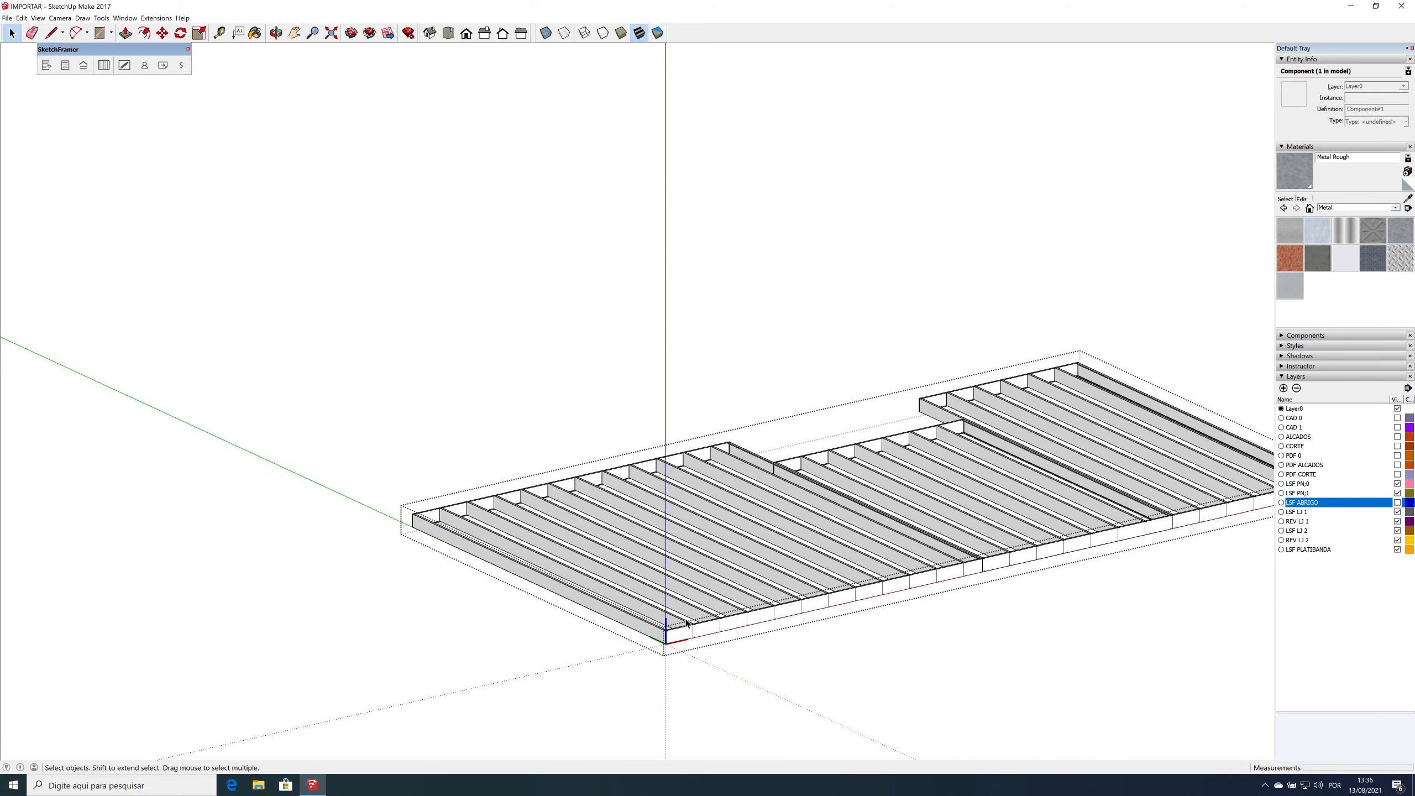
{"action": "scroll", "coordinate": [686, 620], "scroll_direction": "down", "scroll_amount": 2}
{"action": "key", "text": "ctrl+a"}
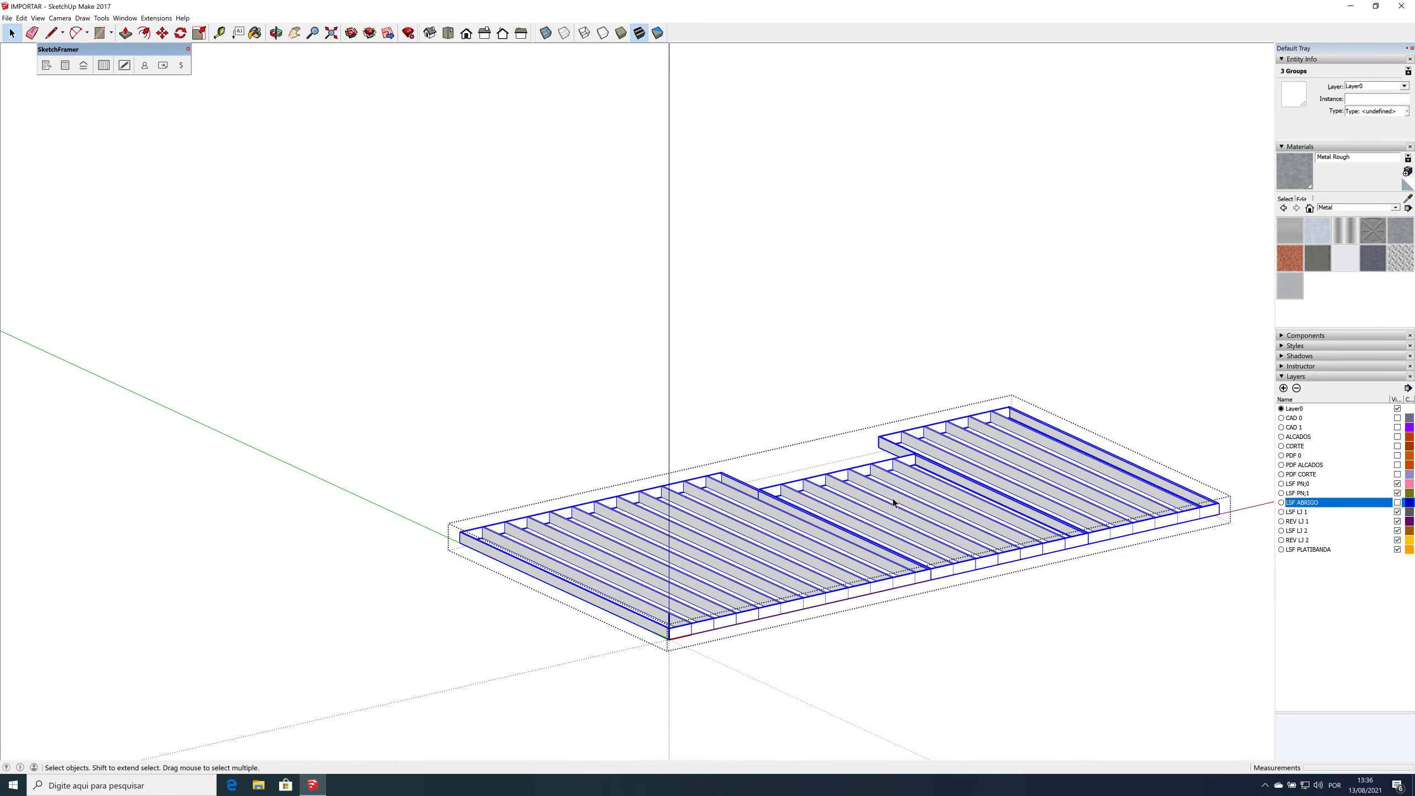
{"action": "left_click", "coordinate": [885, 649]}
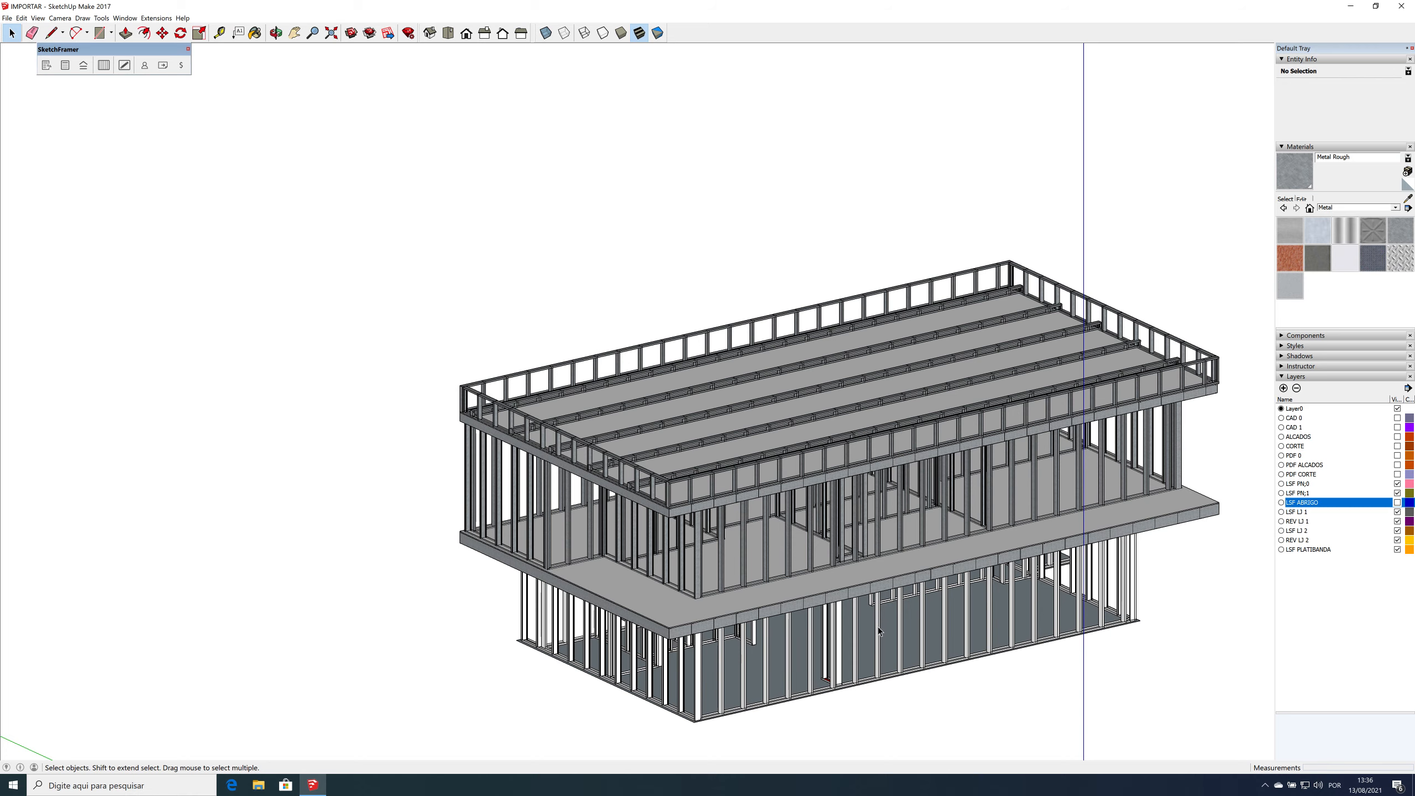
Step: Paint all the ground-floor wall framing groups on the LSF PN;0 layer with Metal Rough
{"action": "double_click", "coordinate": [878, 625]}
{"action": "left_click", "coordinate": [1117, 643]}
{"action": "middle_click_drag", "start_coordinate": [1076, 605], "coordinate": [1051, 514]}
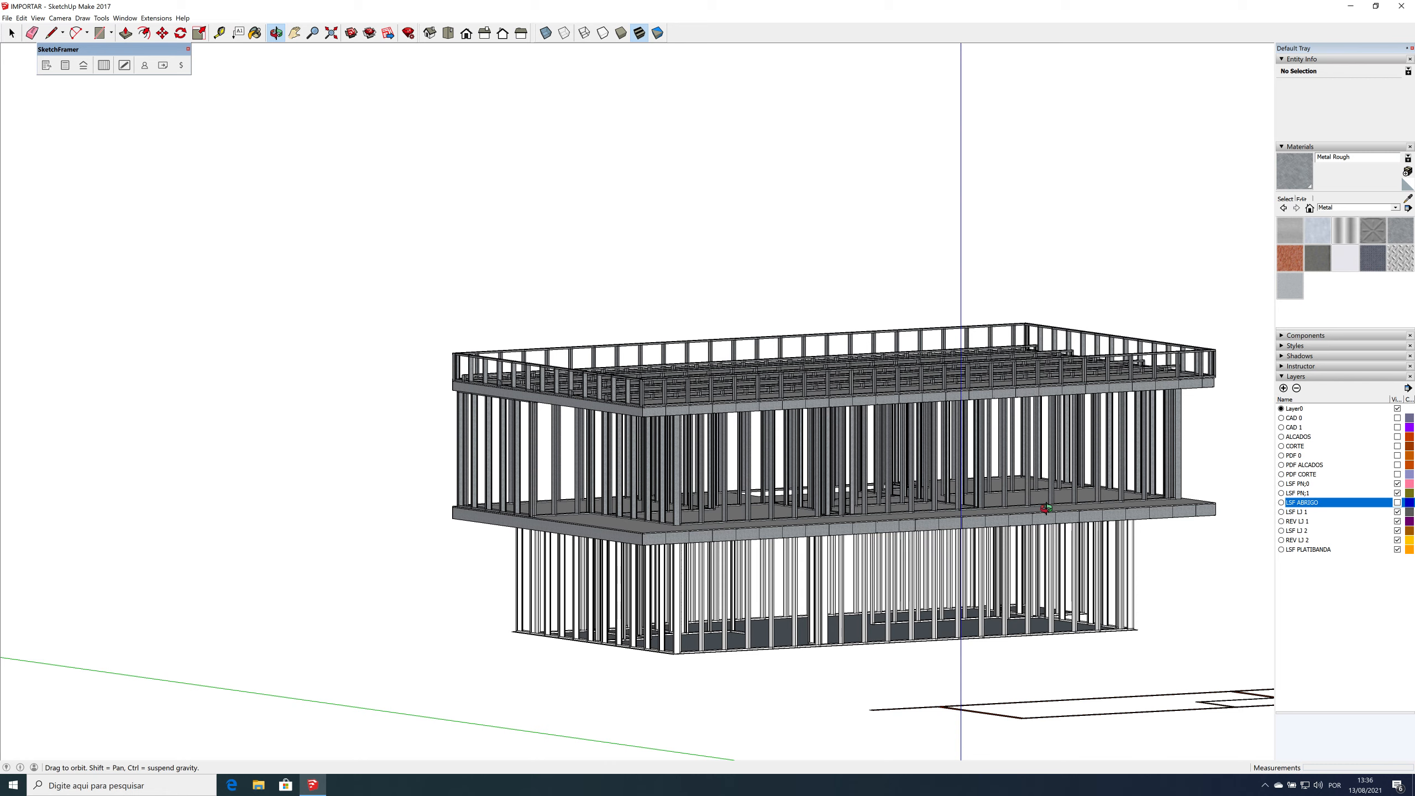
{"action": "left_click_drag", "start_coordinate": [1167, 560], "coordinate": [499, 569]}
{"action": "key", "text": "b"}
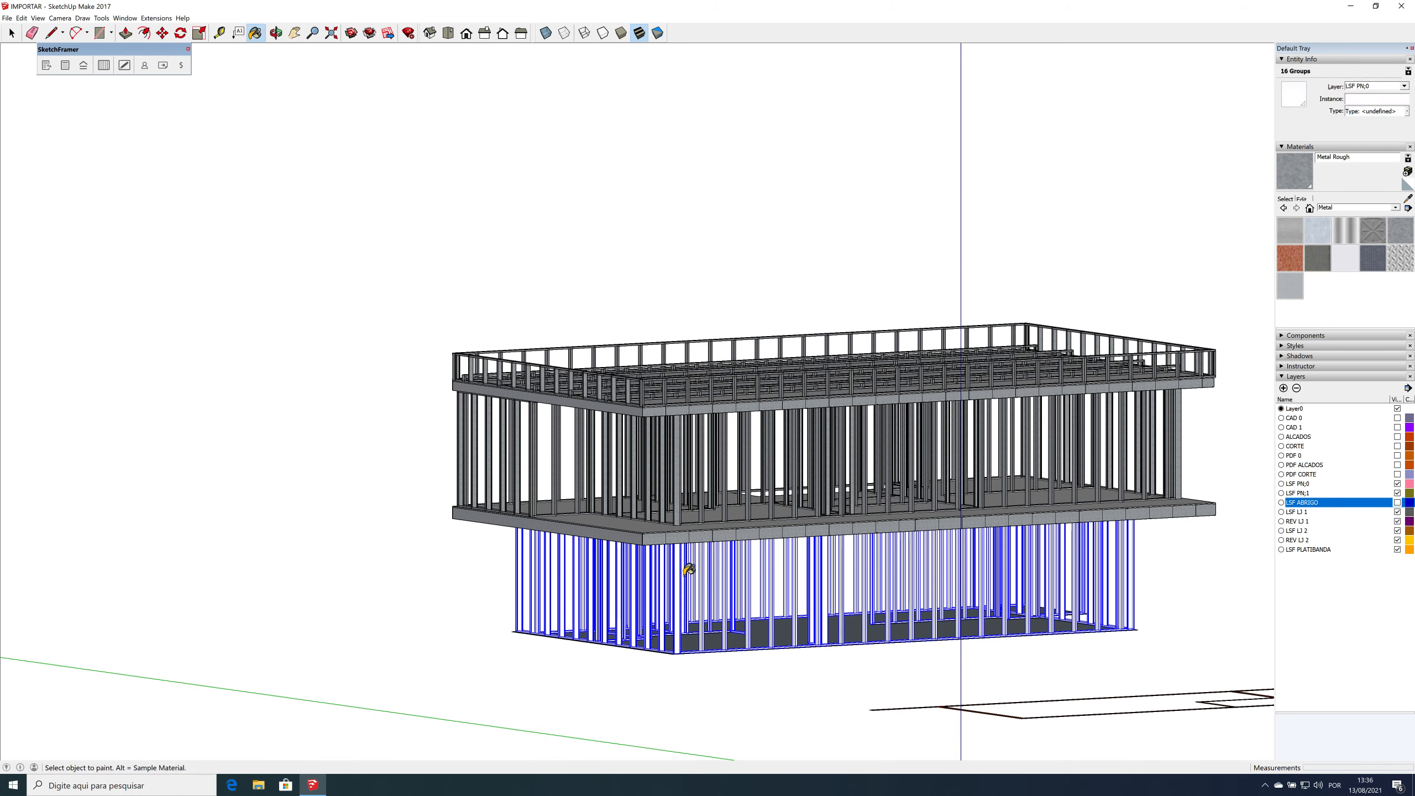
{"action": "left_click", "coordinate": [695, 565]}
{"action": "middle_click_drag", "start_coordinate": [850, 538], "coordinate": [1140, 601]}
{"action": "key", "text": "space"}
{"action": "left_click", "coordinate": [1139, 600]}
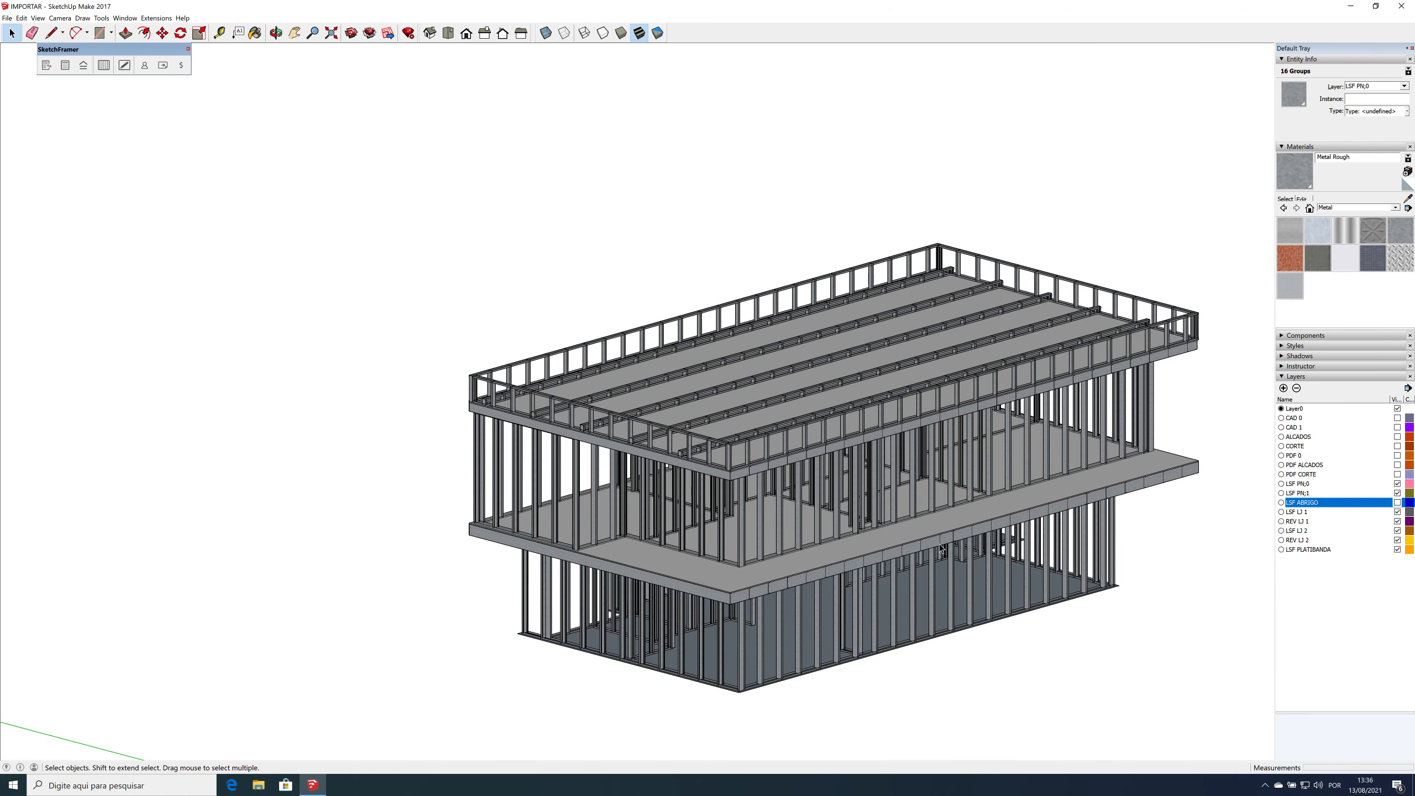
Step: Unlock the ground-floor plan component beneath the walls, open it for editing and select all its geometry
{"action": "scroll", "coordinate": [809, 517], "scroll_direction": "down", "scroll_amount": 1}
{"action": "scroll", "coordinate": [877, 624], "scroll_direction": "up", "scroll_amount": 4}
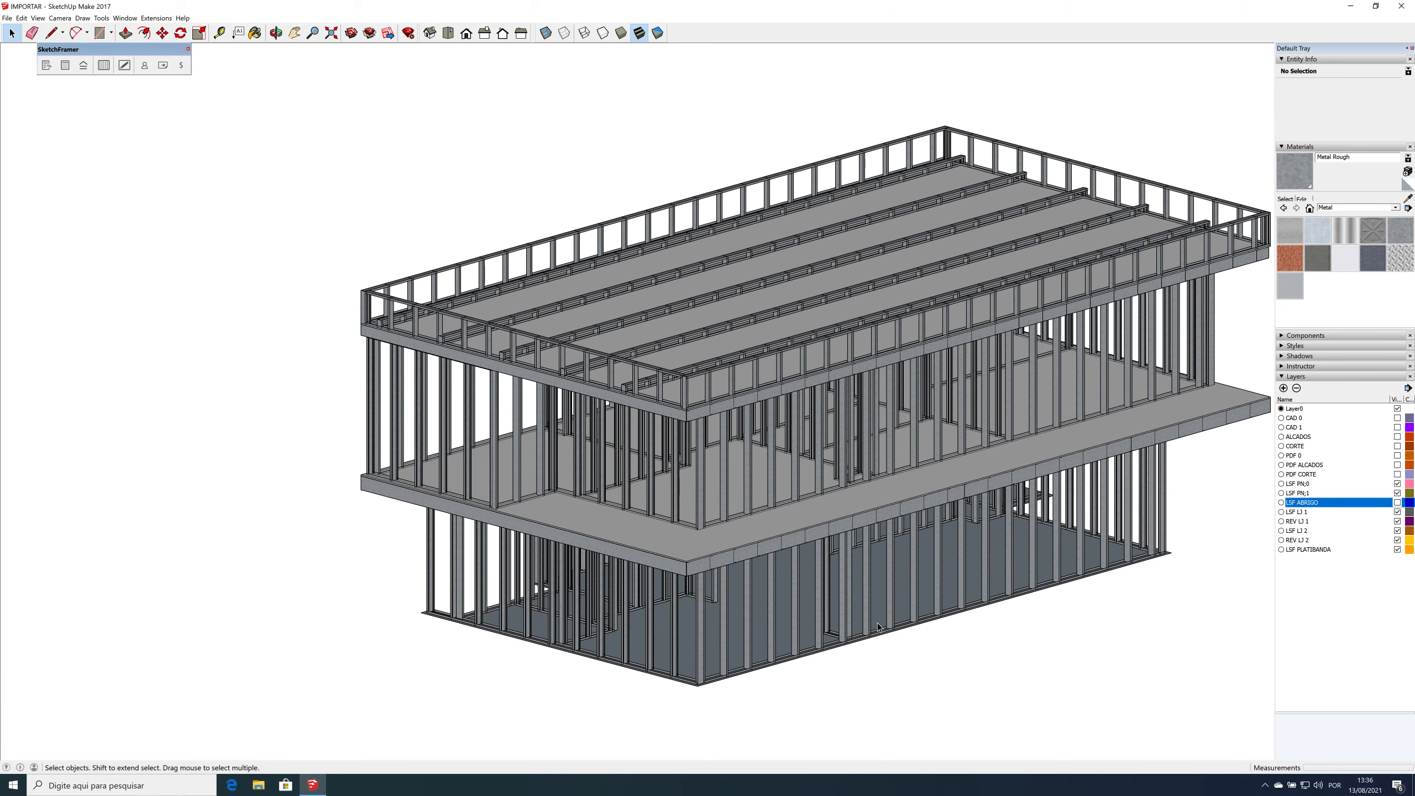
{"action": "left_click", "coordinate": [881, 603]}
{"action": "right_click", "coordinate": [882, 603]}
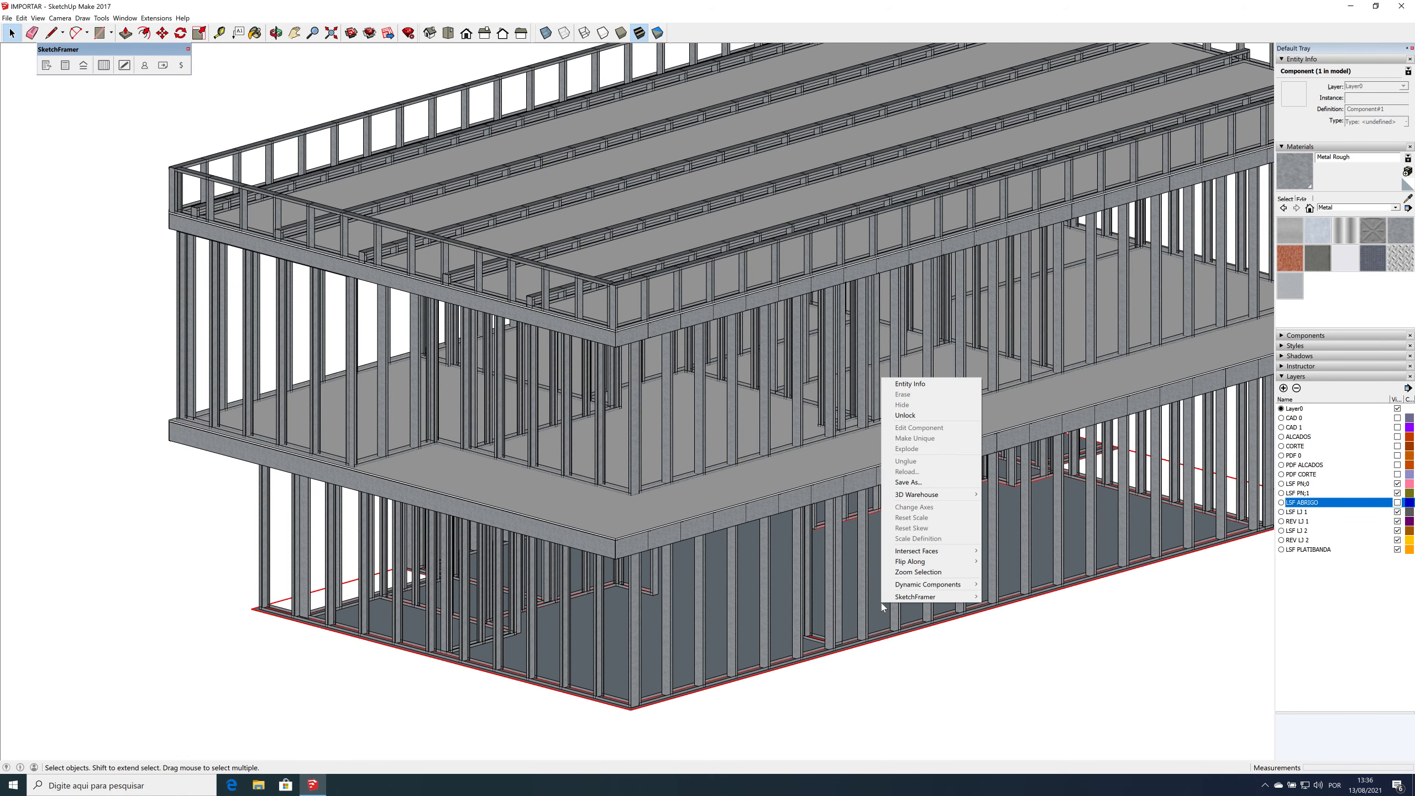
{"action": "left_click", "coordinate": [936, 415]}
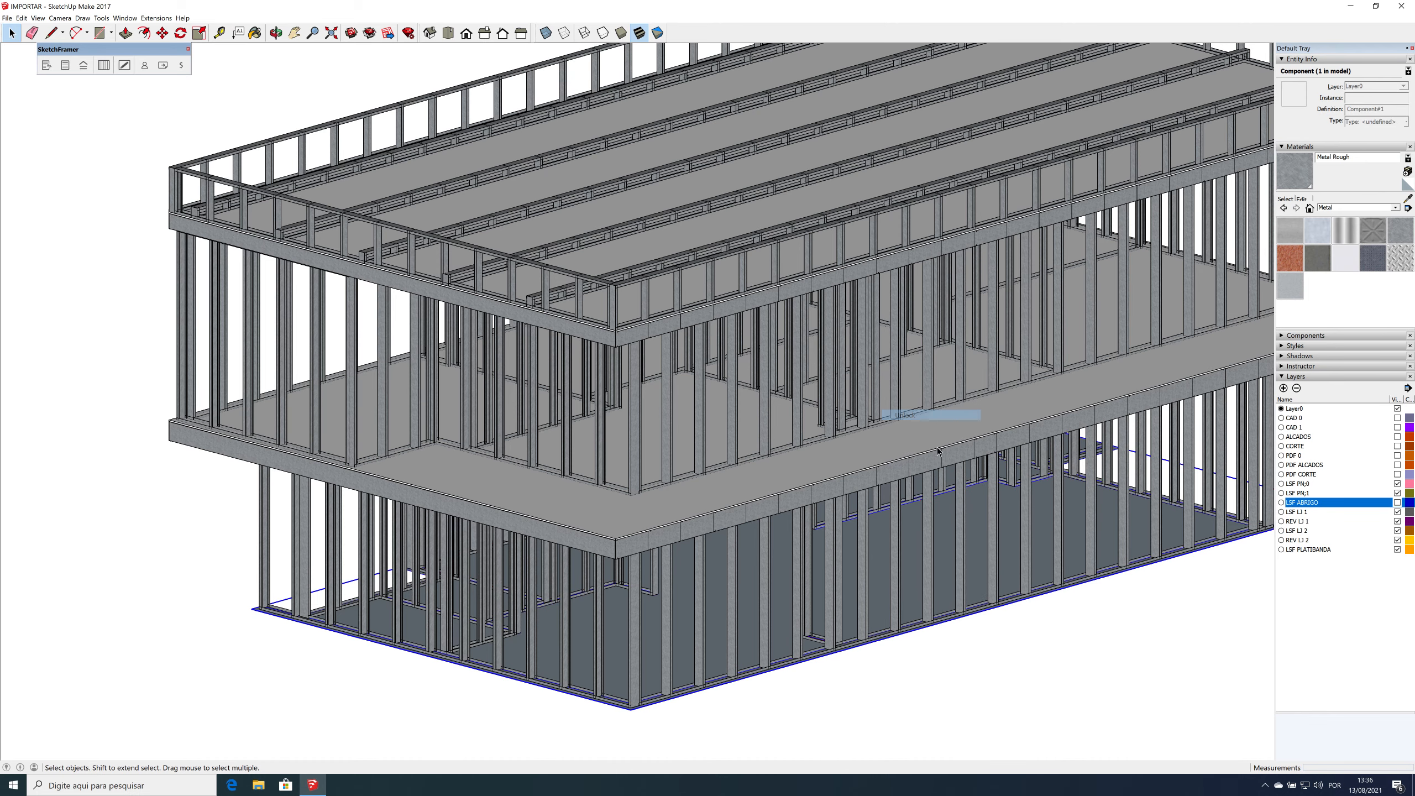
{"action": "double_click", "coordinate": [980, 518]}
{"action": "key", "text": "ctrl+a"}
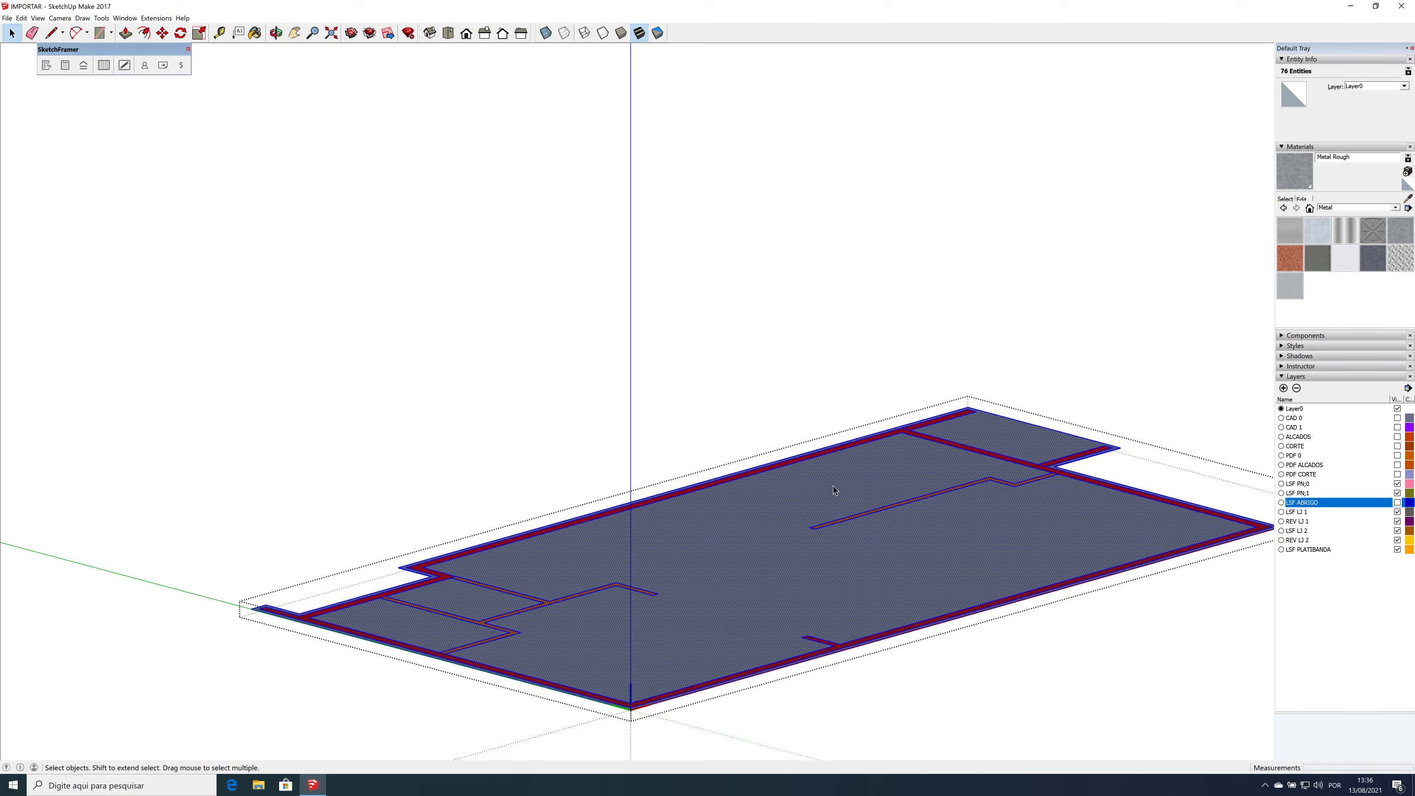
{"action": "middle_click_drag", "start_coordinate": [935, 405], "coordinate": [1319, 288]}
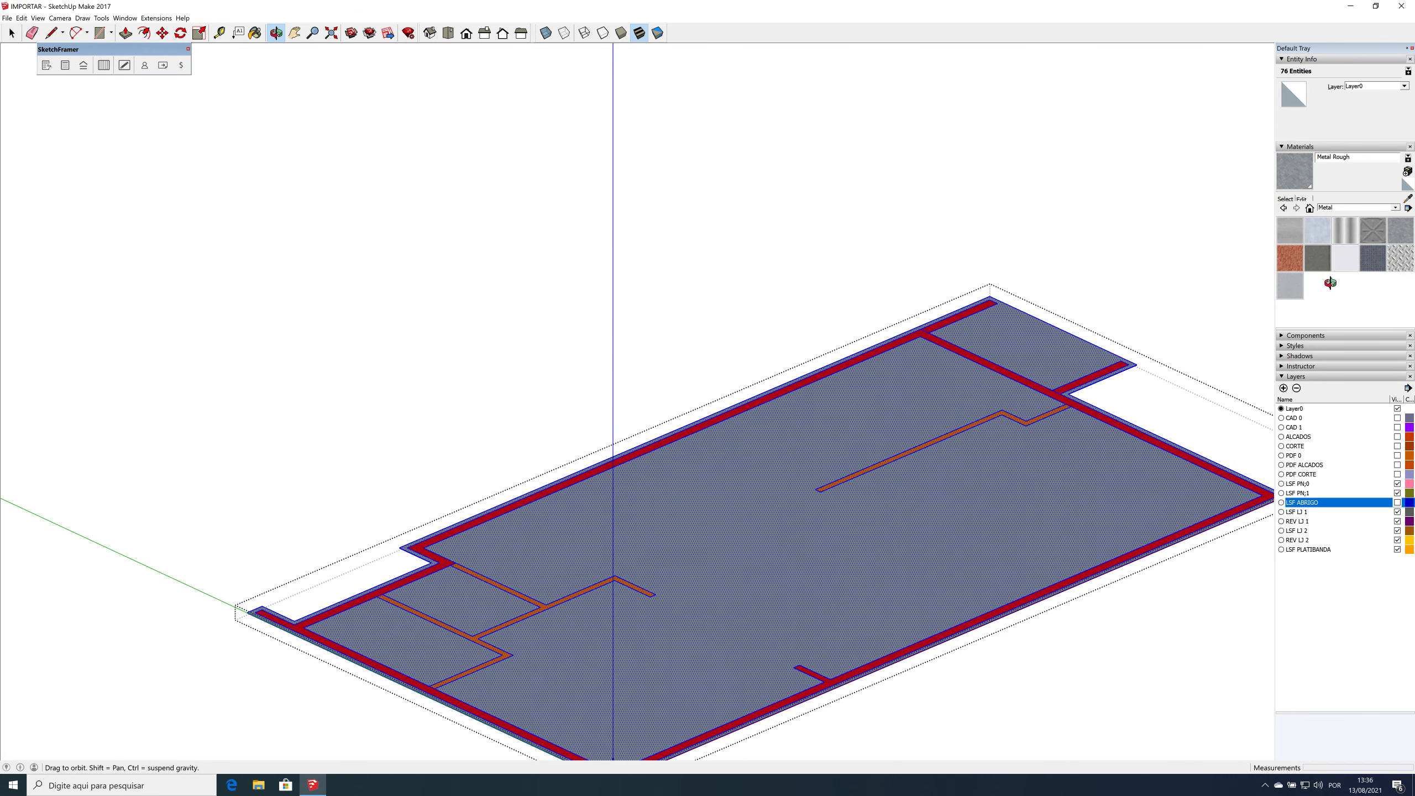
Step: Paint the selected ground-floor plan geometry with Polished Concrete Old from the Asphalt and Concrete materials
{"action": "left_click", "coordinate": [1396, 208]}
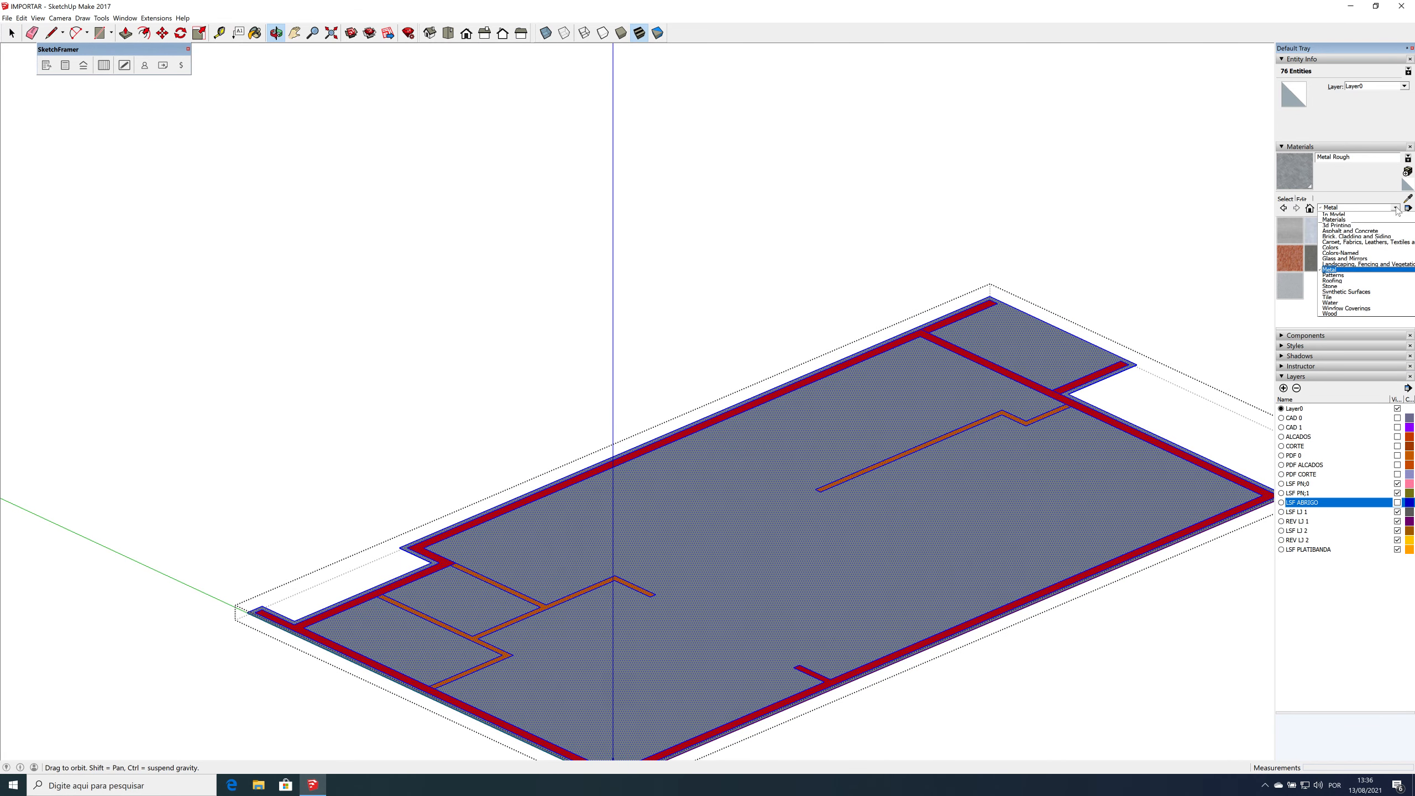
{"action": "left_click", "coordinate": [1374, 230]}
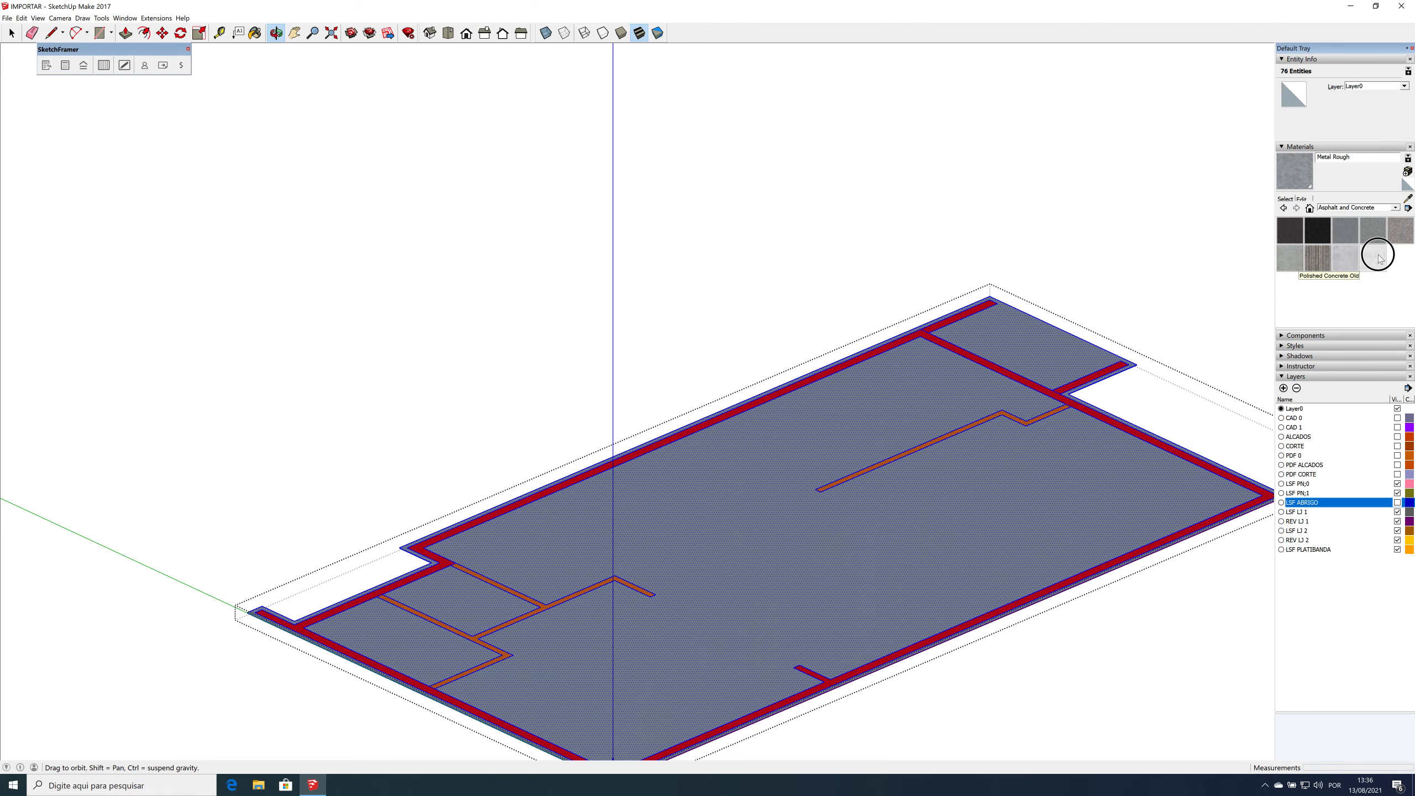
{"action": "left_click", "coordinate": [1373, 257]}
{"action": "left_click", "coordinate": [1069, 484]}
{"action": "key", "text": "space"}
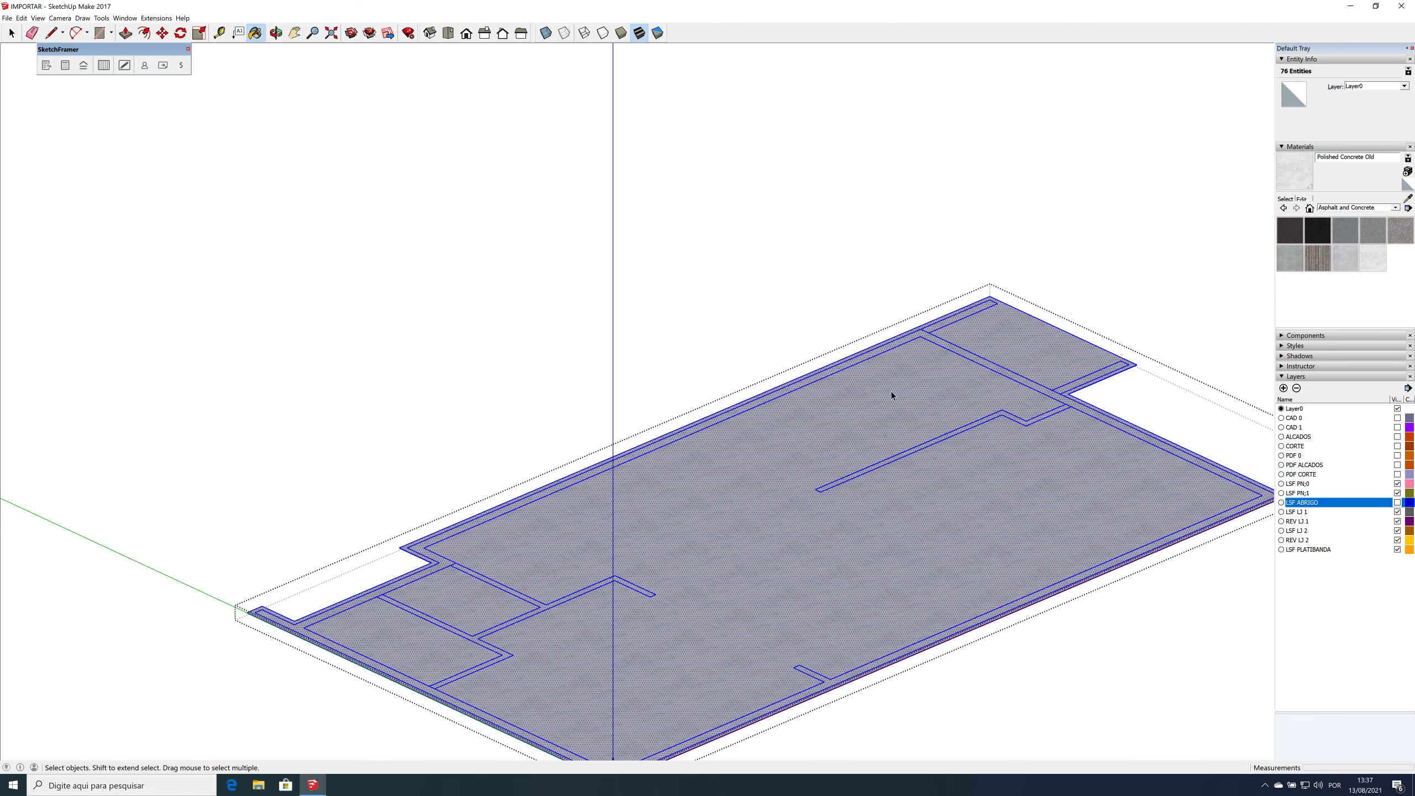
Step: Leave the floor plan component and paint the intermediate and roof slab coverings with Polished Concrete Old
{"action": "left_click", "coordinate": [656, 301]}
{"action": "key", "text": "b"}
{"action": "left_click", "coordinate": [906, 493]}
{"action": "left_click", "coordinate": [812, 335]}
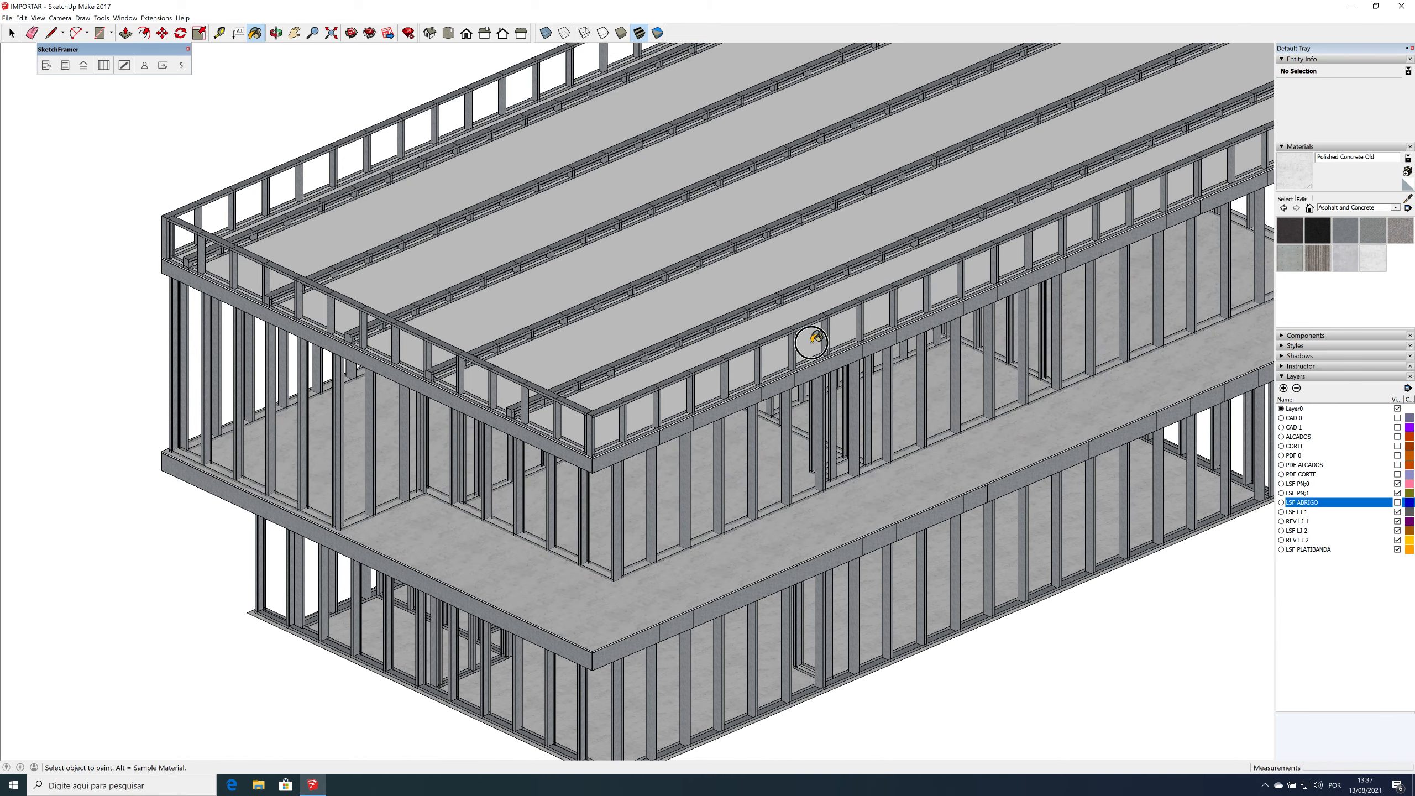
{"action": "key", "text": "space"}
Step: Select the upper-floor plan component beside the building and create the layers GB 0, GB 1 and GB ABRIGO
{"action": "key", "text": "shift+z"}
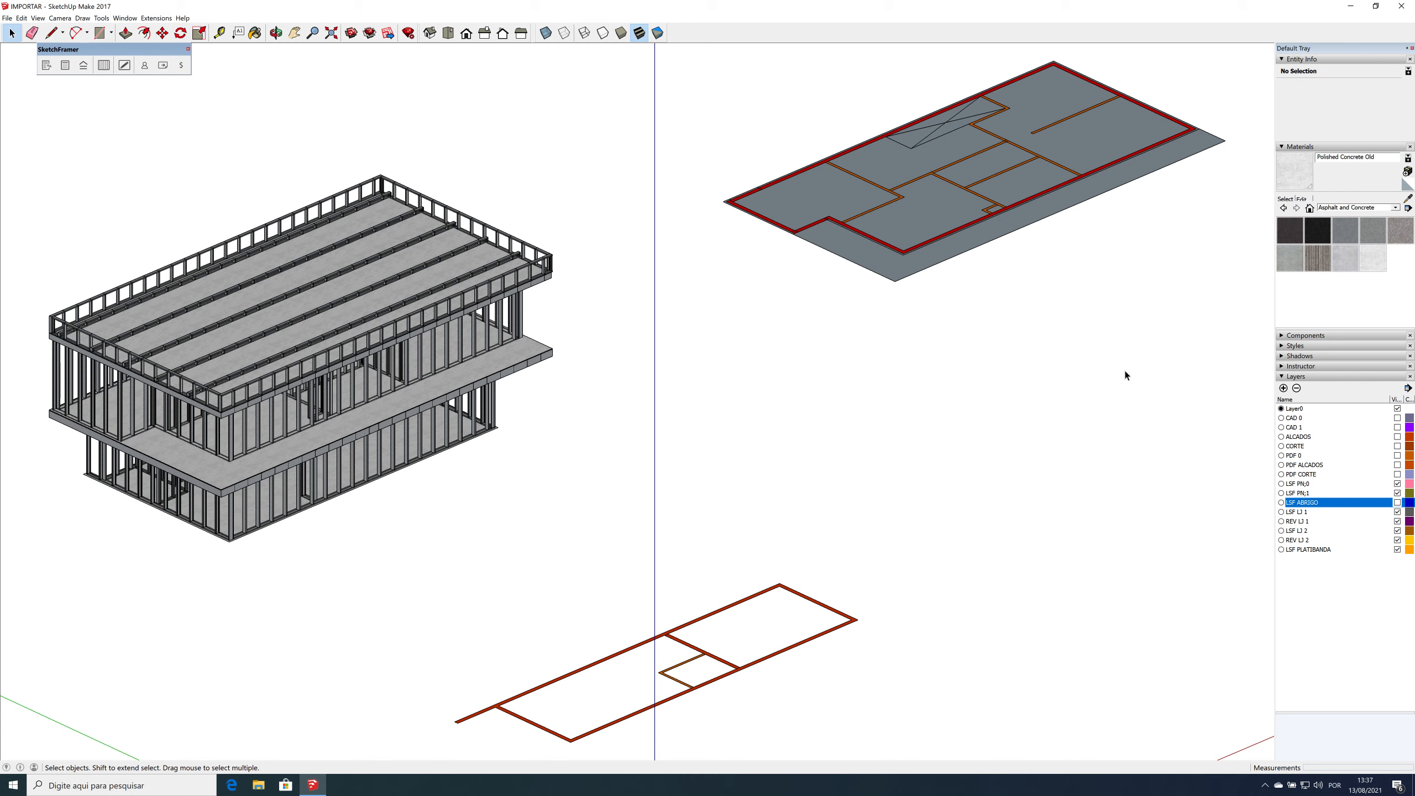
{"action": "left_click", "coordinate": [983, 239]}
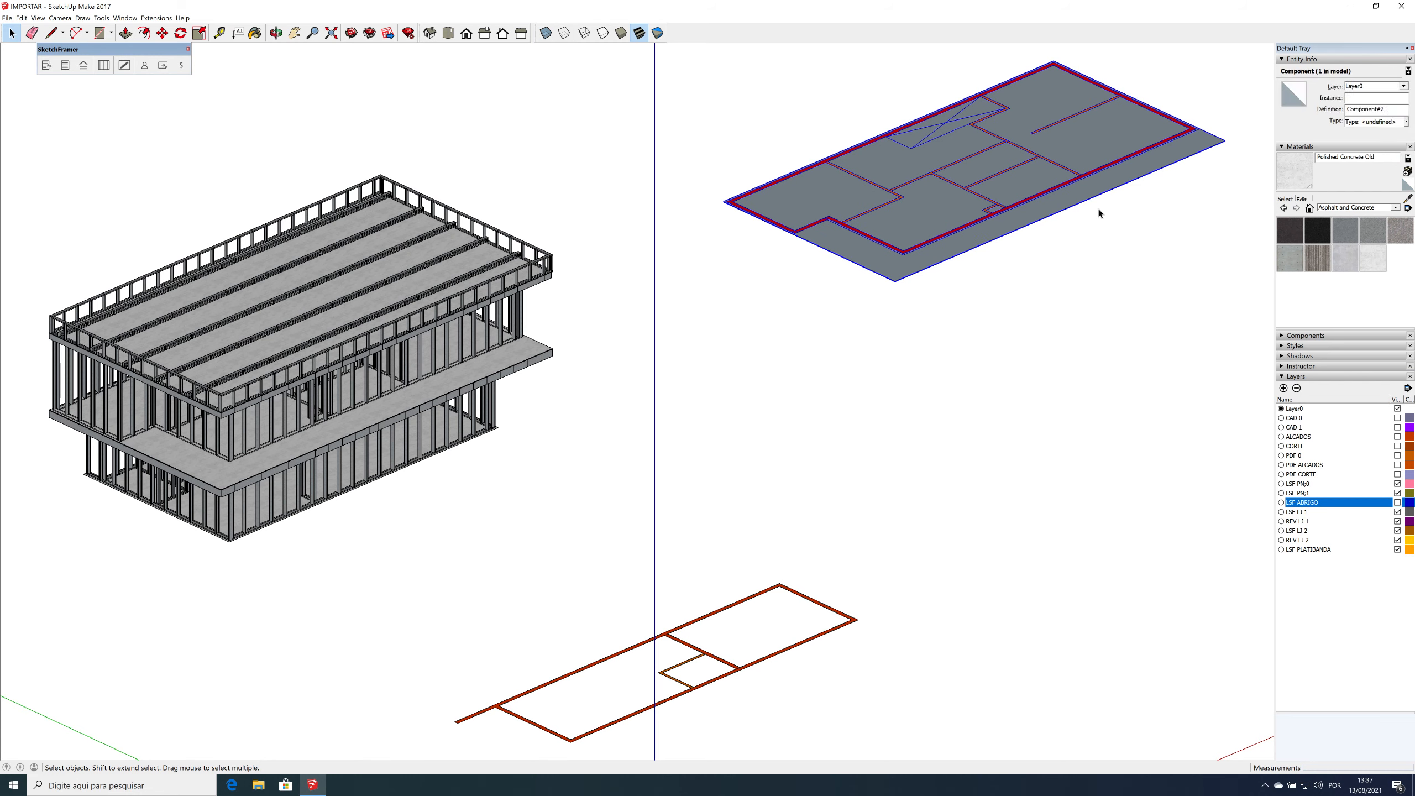
{"action": "left_click", "coordinate": [1284, 389]}
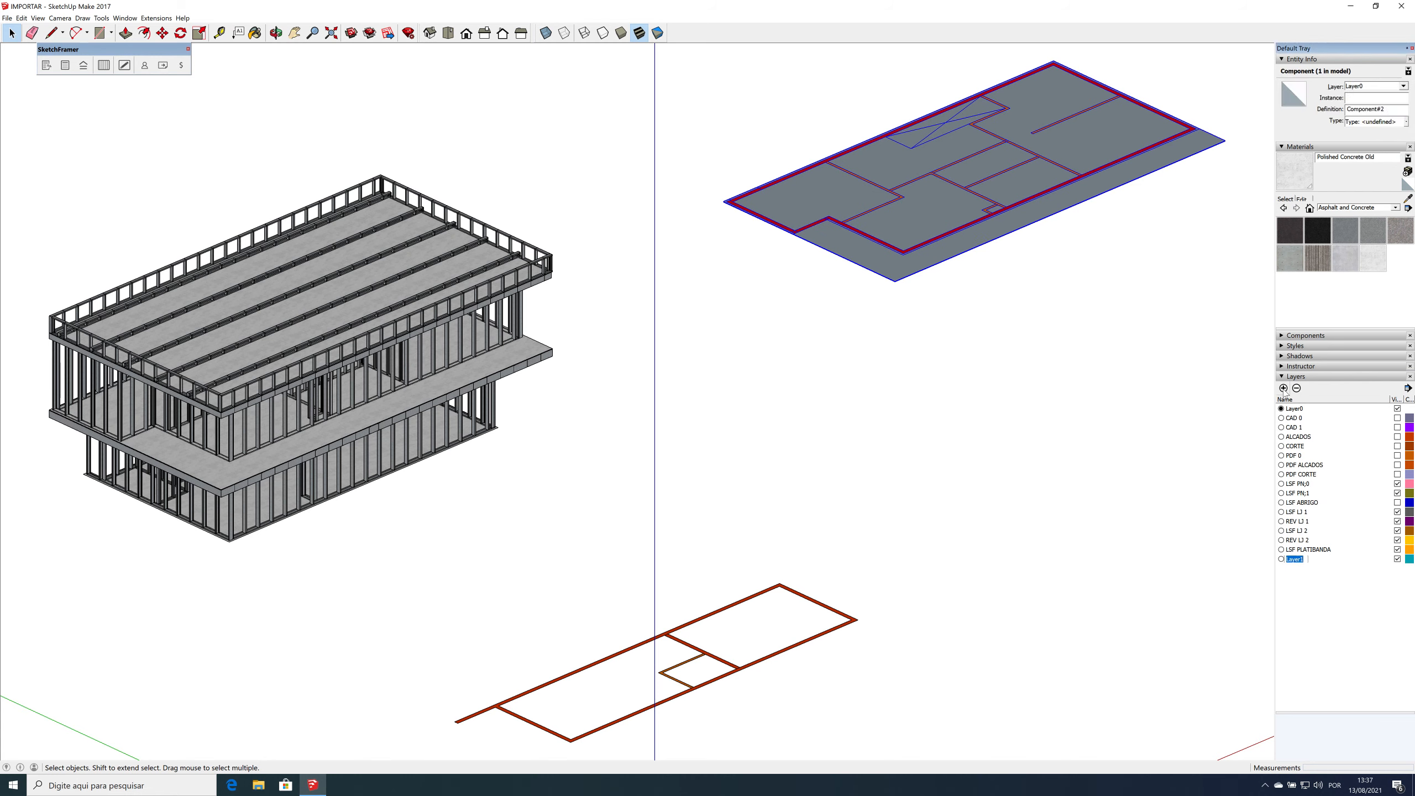
{"action": "type", "text": "GB 0"}
{"action": "left_click", "coordinate": [1286, 388]}
{"action": "type", "text": "GB"}
{"action": "left_click", "coordinate": [1284, 388]}
{"action": "type", "text": "GB ABRIGO"}
{"action": "key", "text": "Return"}
Step: Assign the selected upper-floor plan component to the GB 1 layer
{"action": "right_click", "coordinate": [1196, 134]}
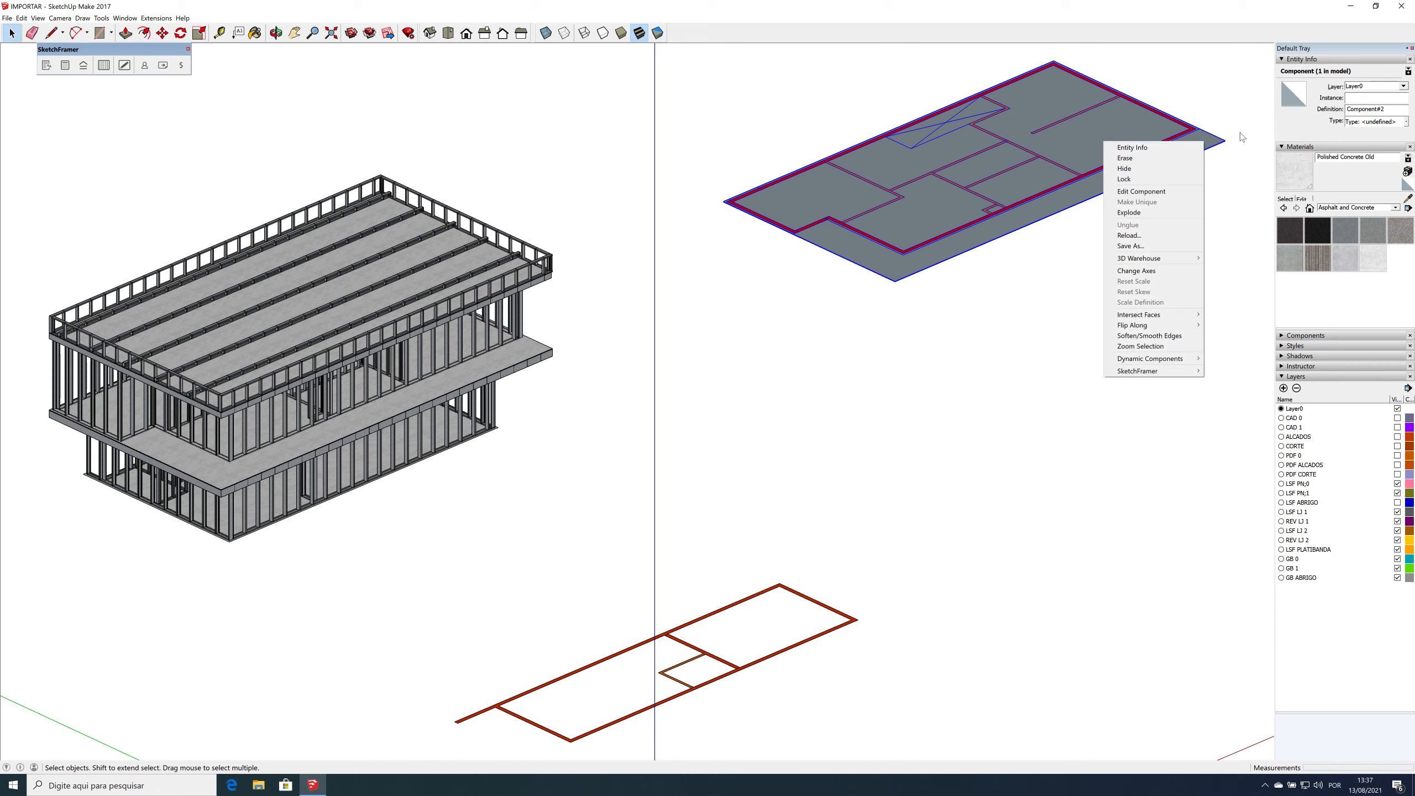
{"action": "left_click", "coordinate": [1387, 84]}
{"action": "left_click", "coordinate": [1390, 86]}
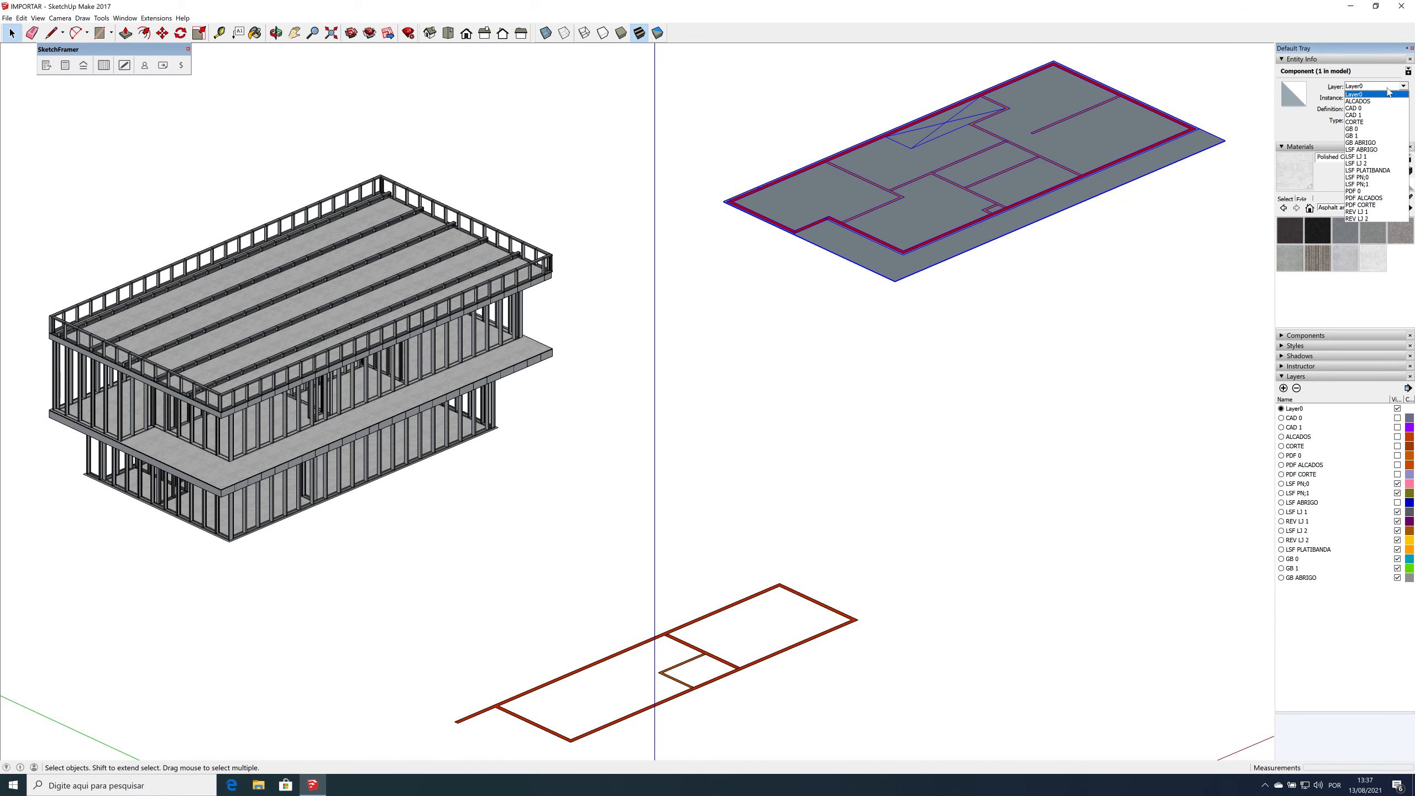
{"action": "left_click", "coordinate": [1371, 137]}
Step: Assign the narrow shelter plan component beside the building to the GB ABRIGO layer
{"action": "left_click", "coordinate": [836, 613]}
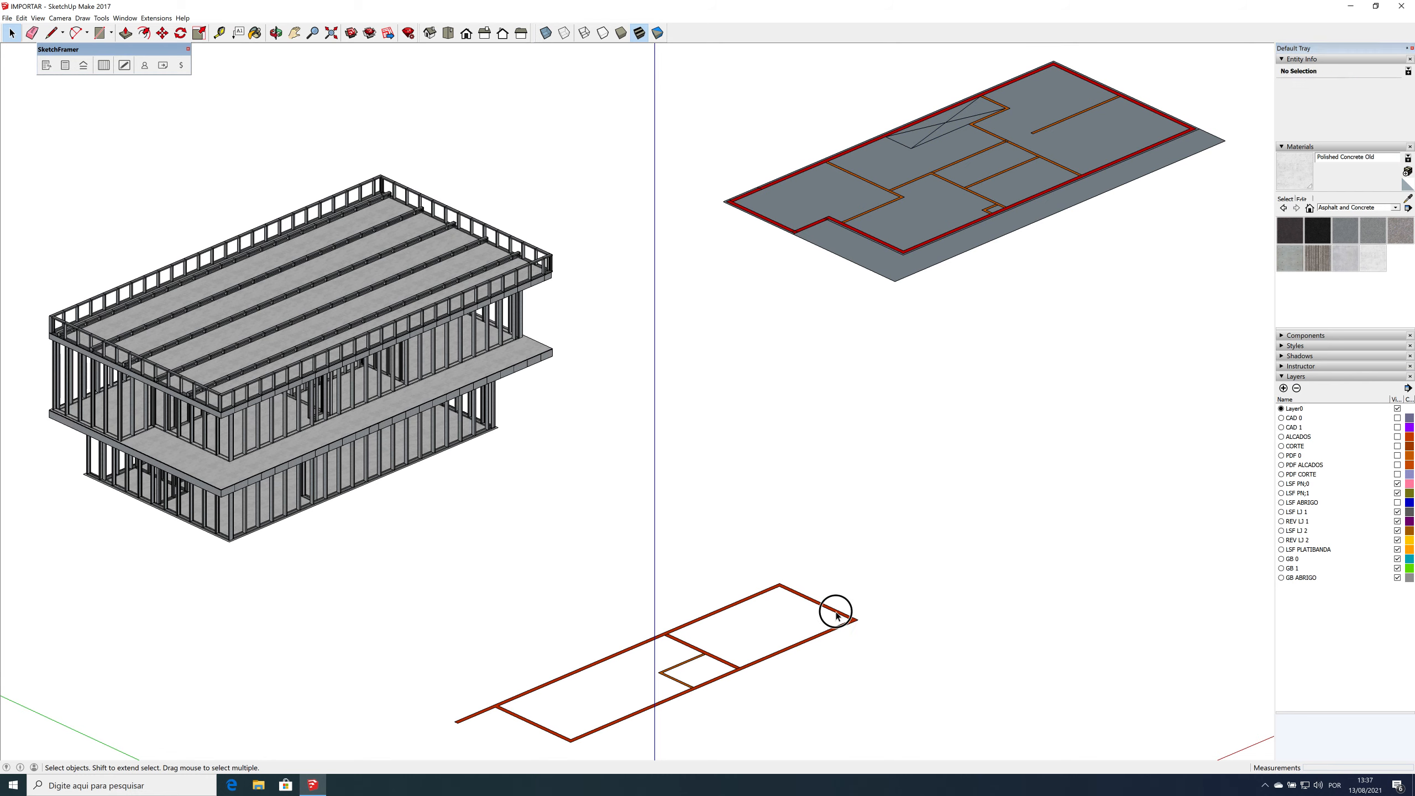
{"action": "left_click", "coordinate": [836, 614]}
{"action": "left_click", "coordinate": [1404, 86]}
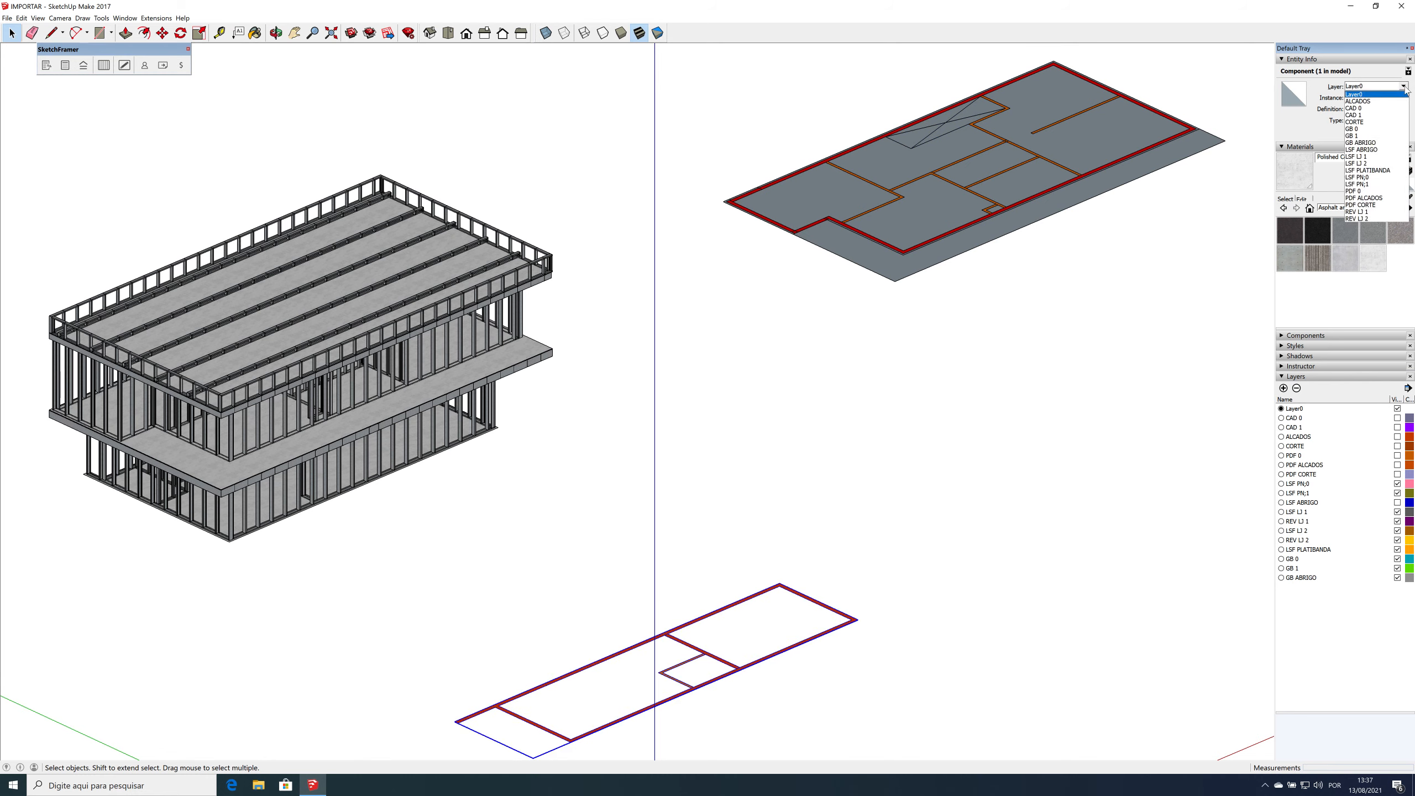
{"action": "left_click", "coordinate": [1361, 143]}
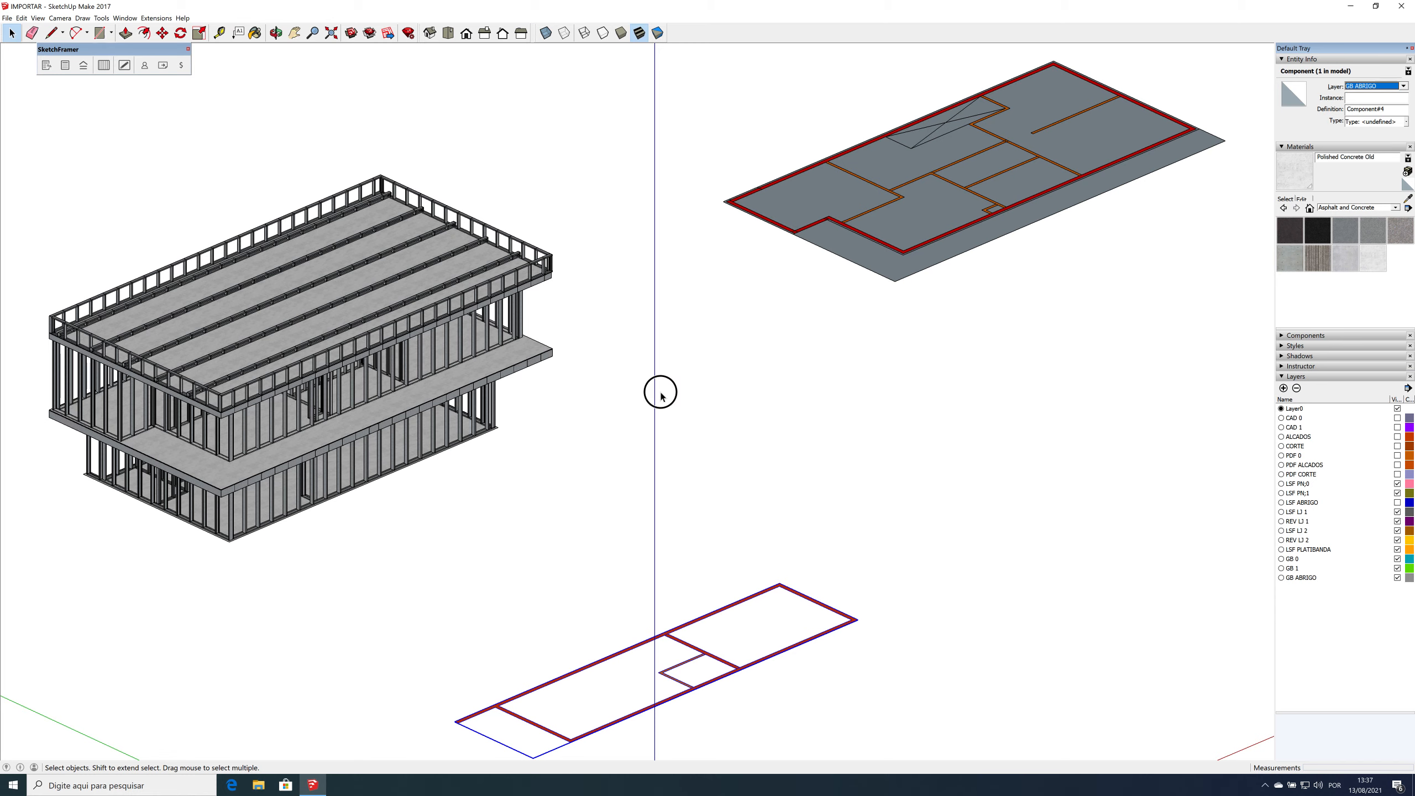
Step: Assign the ground-floor plan component under the building to the GB 0 layer and deselect it
{"action": "scroll", "coordinate": [421, 461], "scroll_direction": "up", "scroll_amount": 2}
{"action": "left_click", "coordinate": [421, 441]}
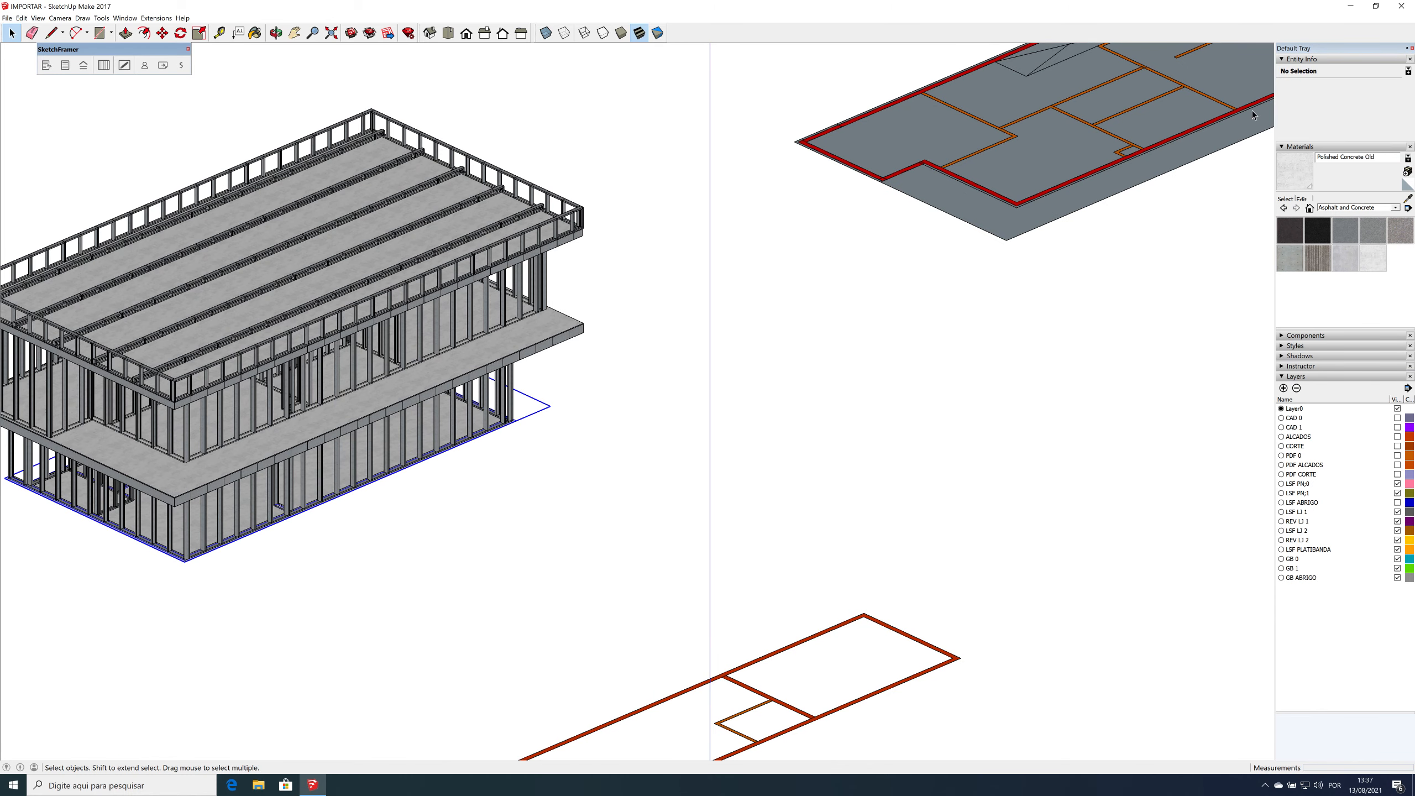
{"action": "left_click", "coordinate": [1406, 89]}
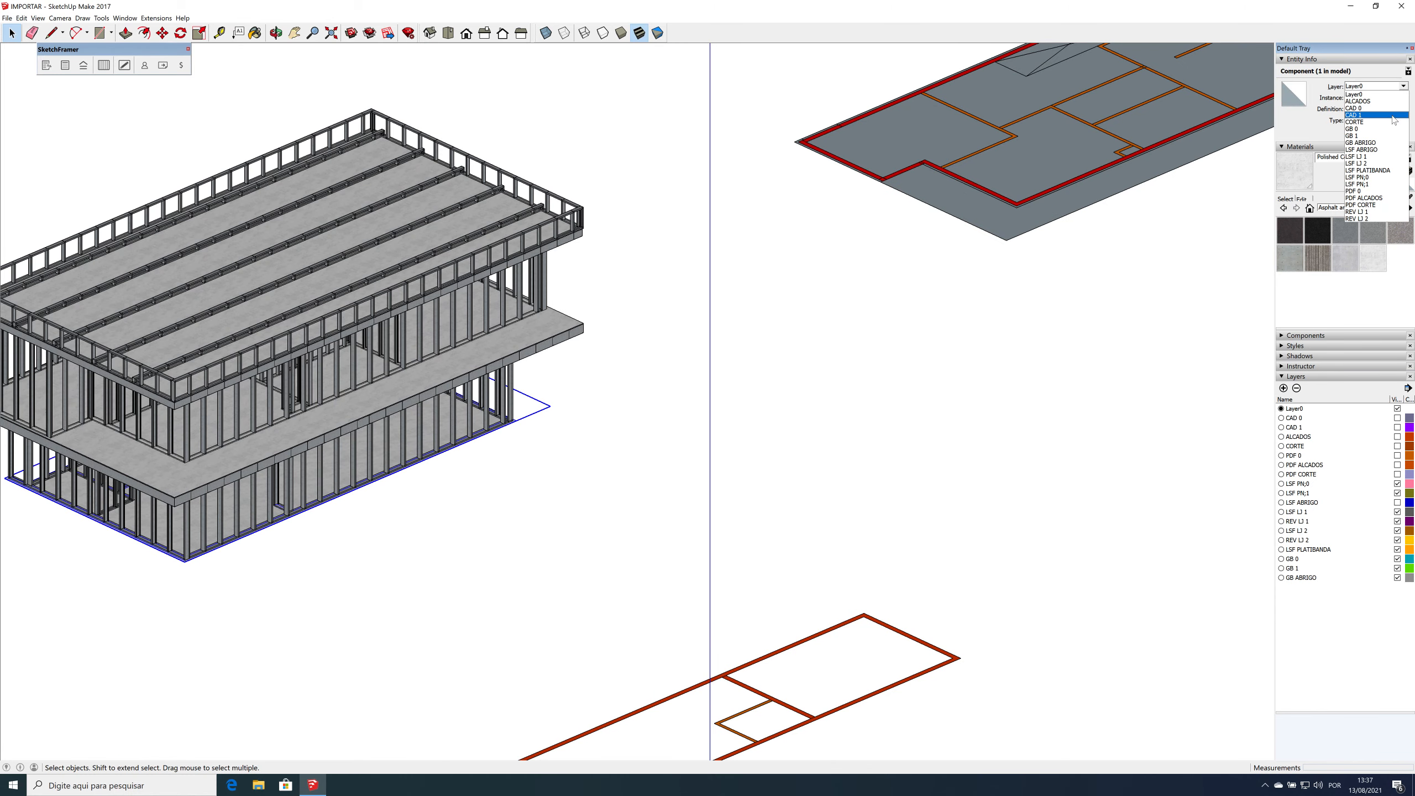
{"action": "left_click", "coordinate": [1387, 130]}
{"action": "left_click", "coordinate": [1147, 307]}
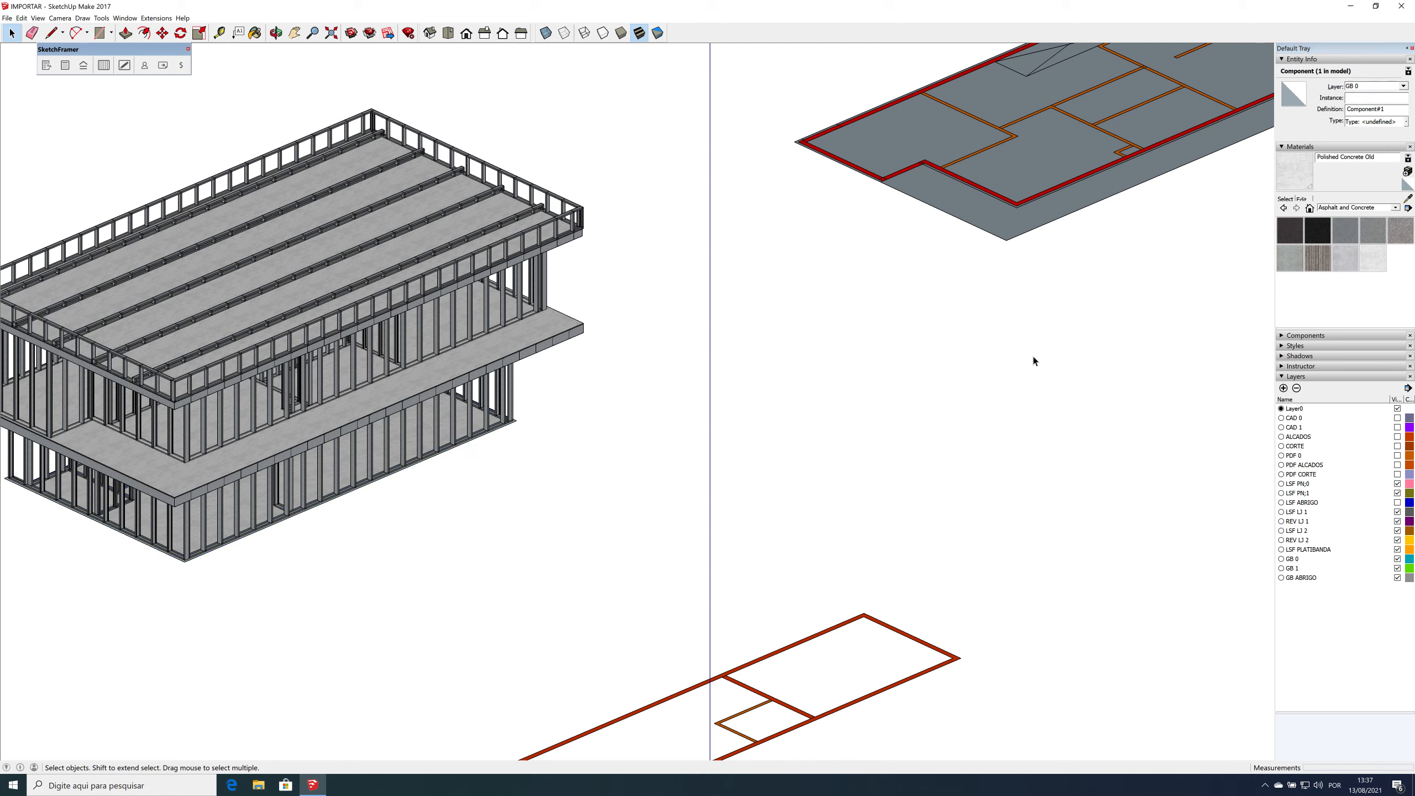
Step: Hide all the visible LSF, REV and GB layers, leaving only Layer0 shown
{"action": "left_click", "coordinate": [1398, 493]}
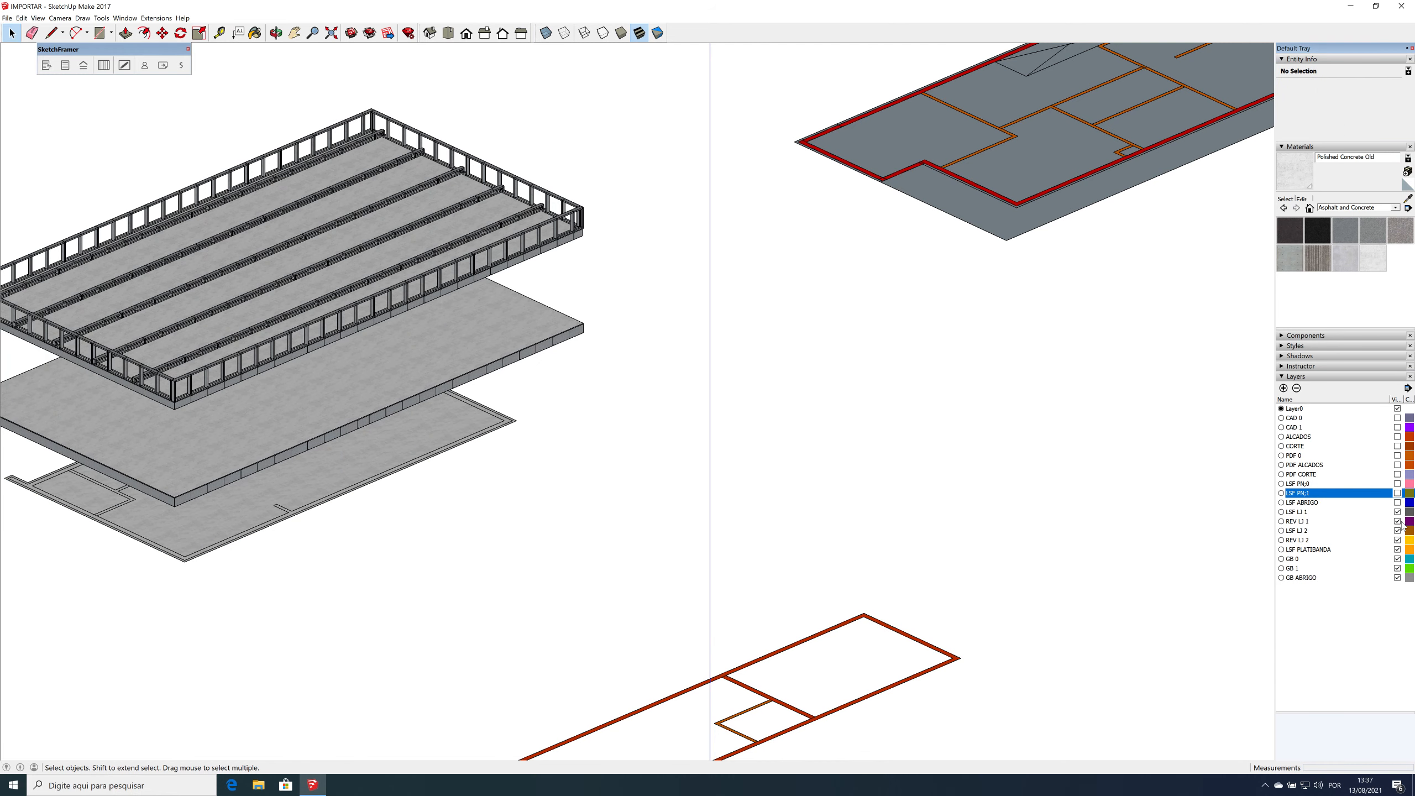
{"action": "left_click", "coordinate": [1398, 522]}
{"action": "left_click", "coordinate": [1398, 531]}
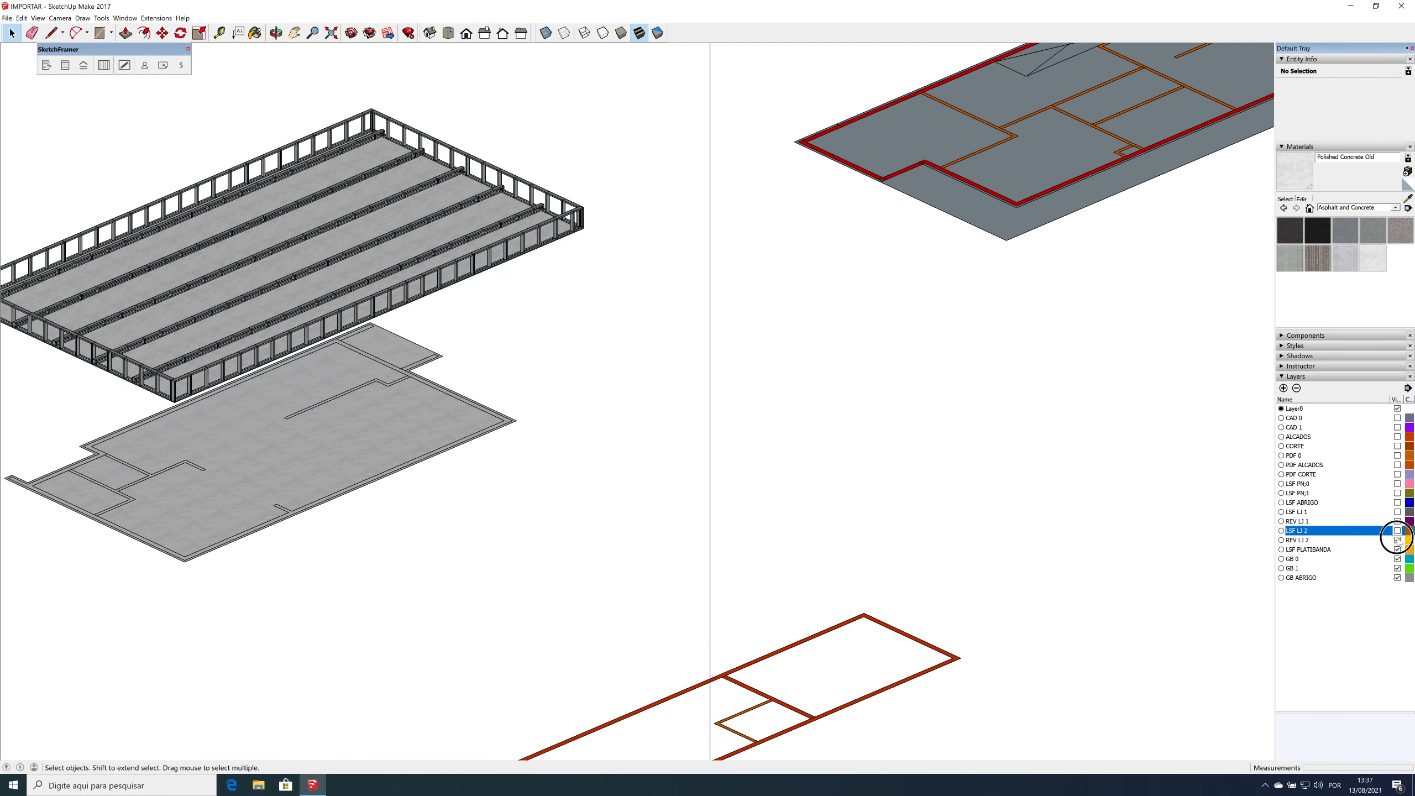
{"action": "left_click", "coordinate": [1398, 540]}
{"action": "left_click", "coordinate": [1398, 549]}
{"action": "left_click", "coordinate": [1398, 558]}
{"action": "left_click", "coordinate": [1397, 569]}
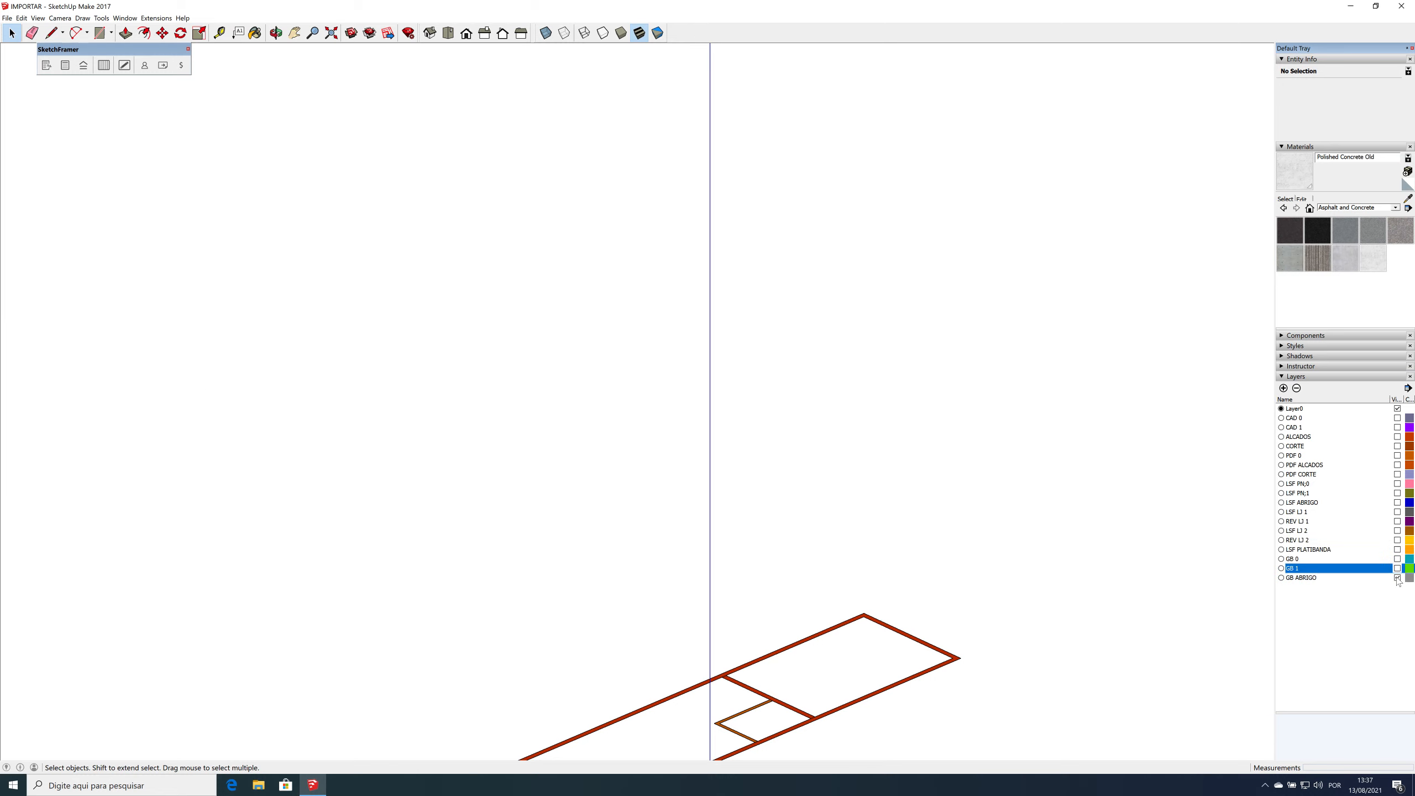
{"action": "left_click", "coordinate": [1398, 578]}
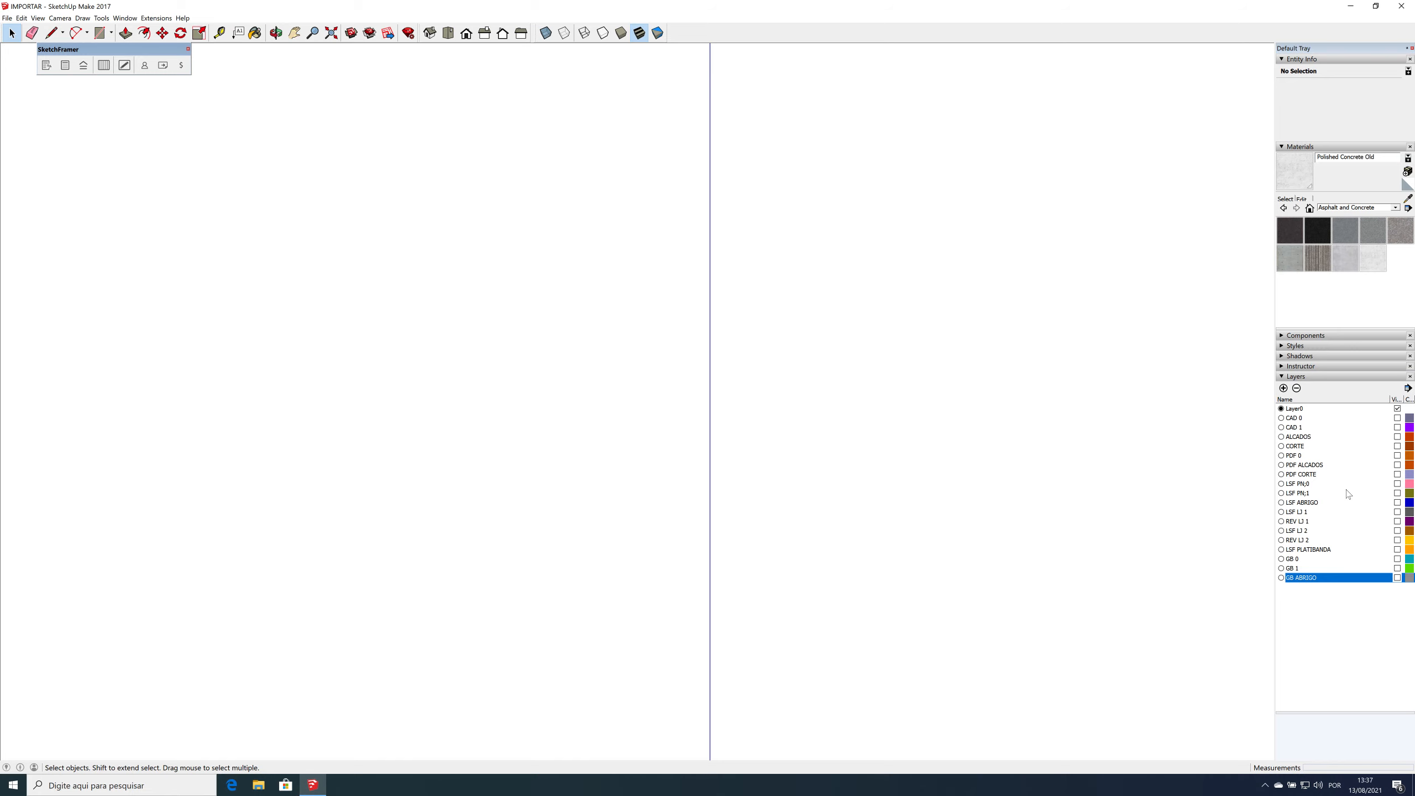
Step: Show only the GB 0 ground-floor plan with Layer0, frame it in an angled view and save it as the first scene
{"action": "left_click", "coordinate": [1398, 559]}
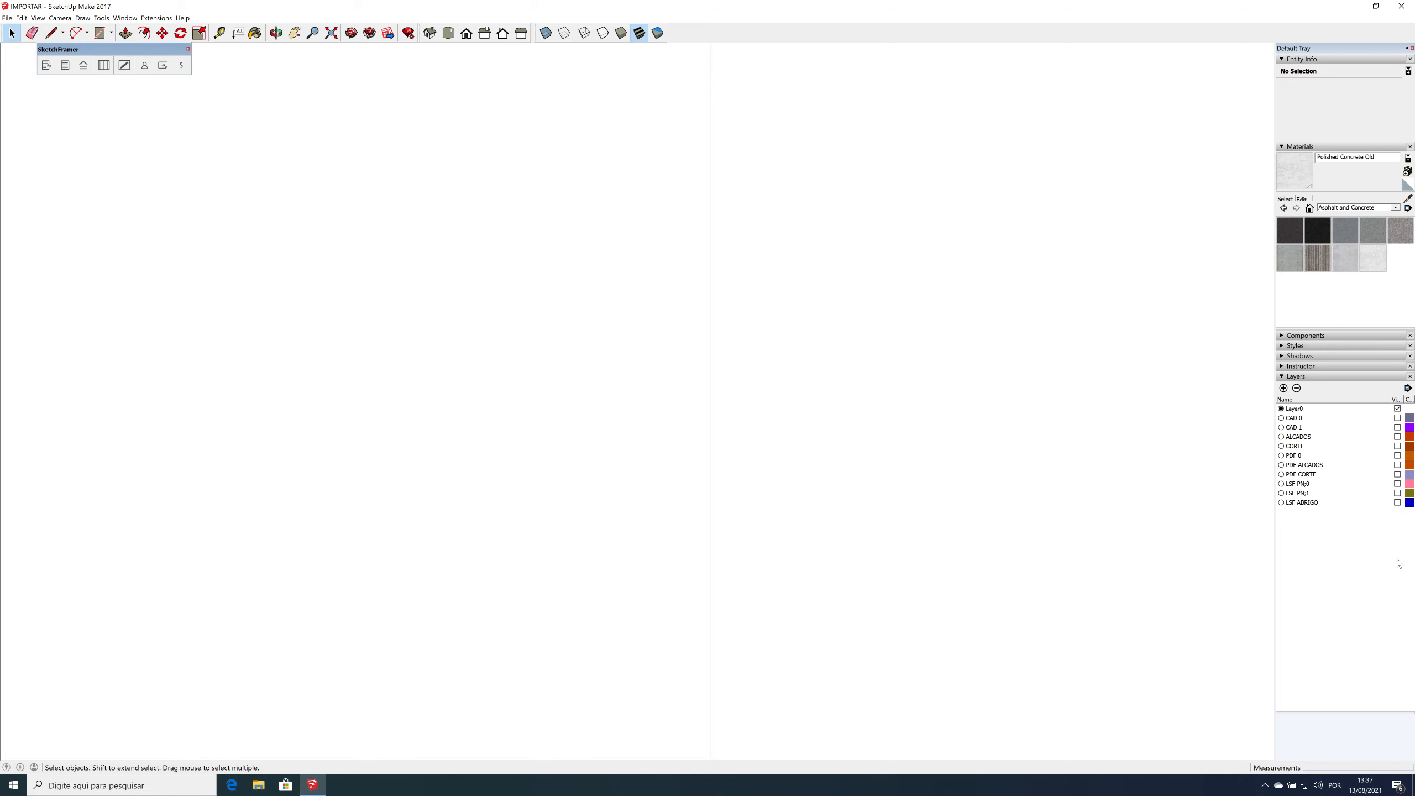
{"action": "key", "text": "shift+z"}
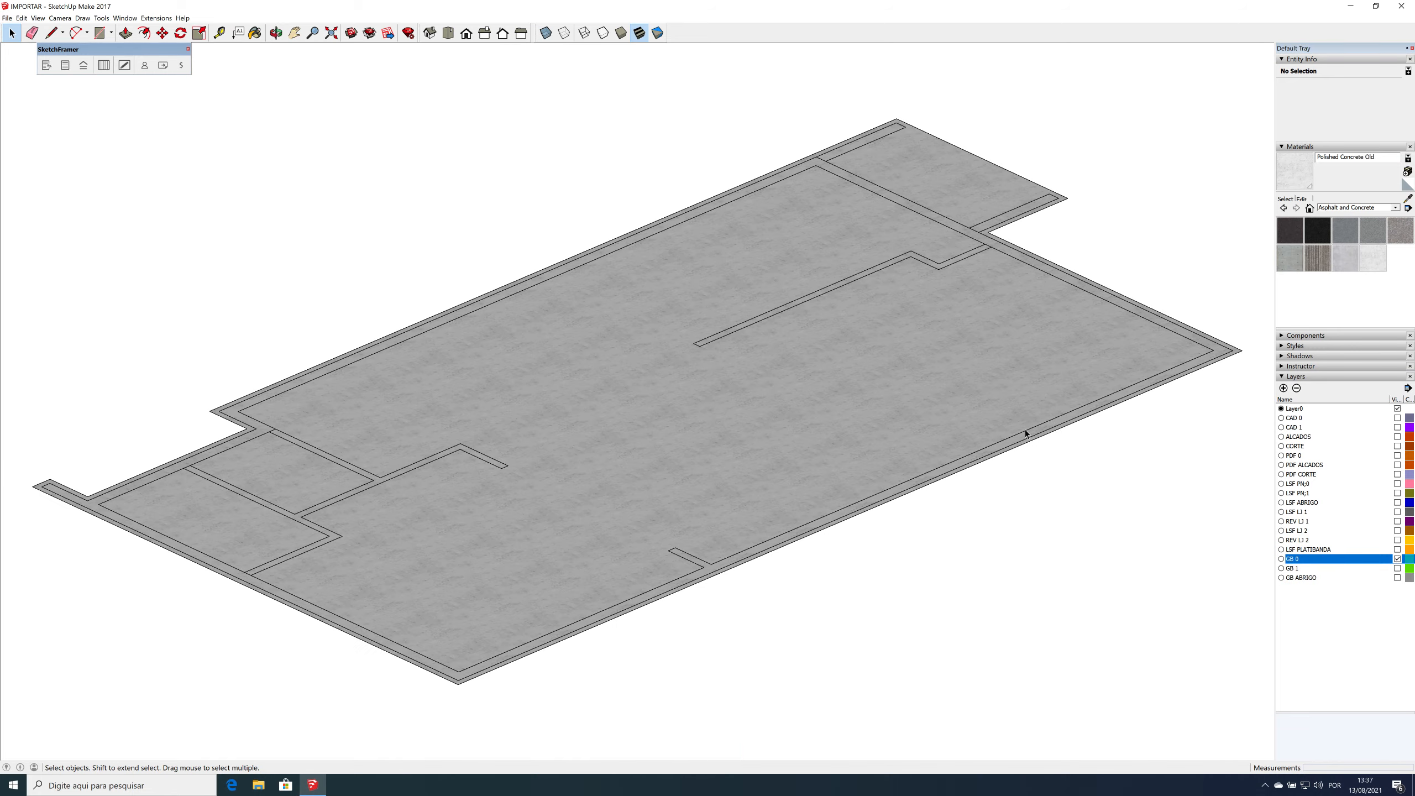
{"action": "scroll", "coordinate": [893, 448], "scroll_direction": "down", "scroll_amount": 5}
{"action": "middle_click_drag", "start_coordinate": [912, 402], "coordinate": [878, 440]}
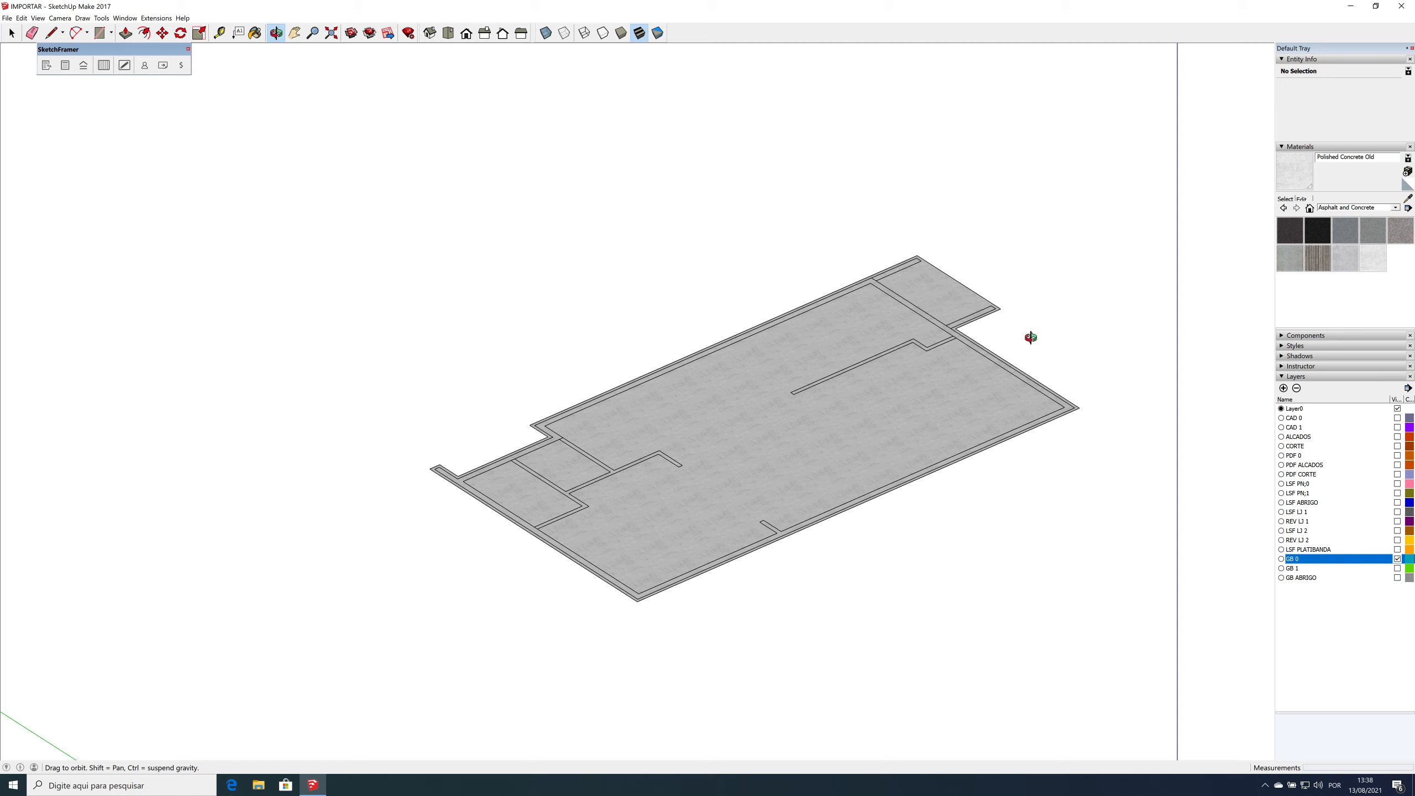
{"action": "key", "text": "ctrl+shift+a"}
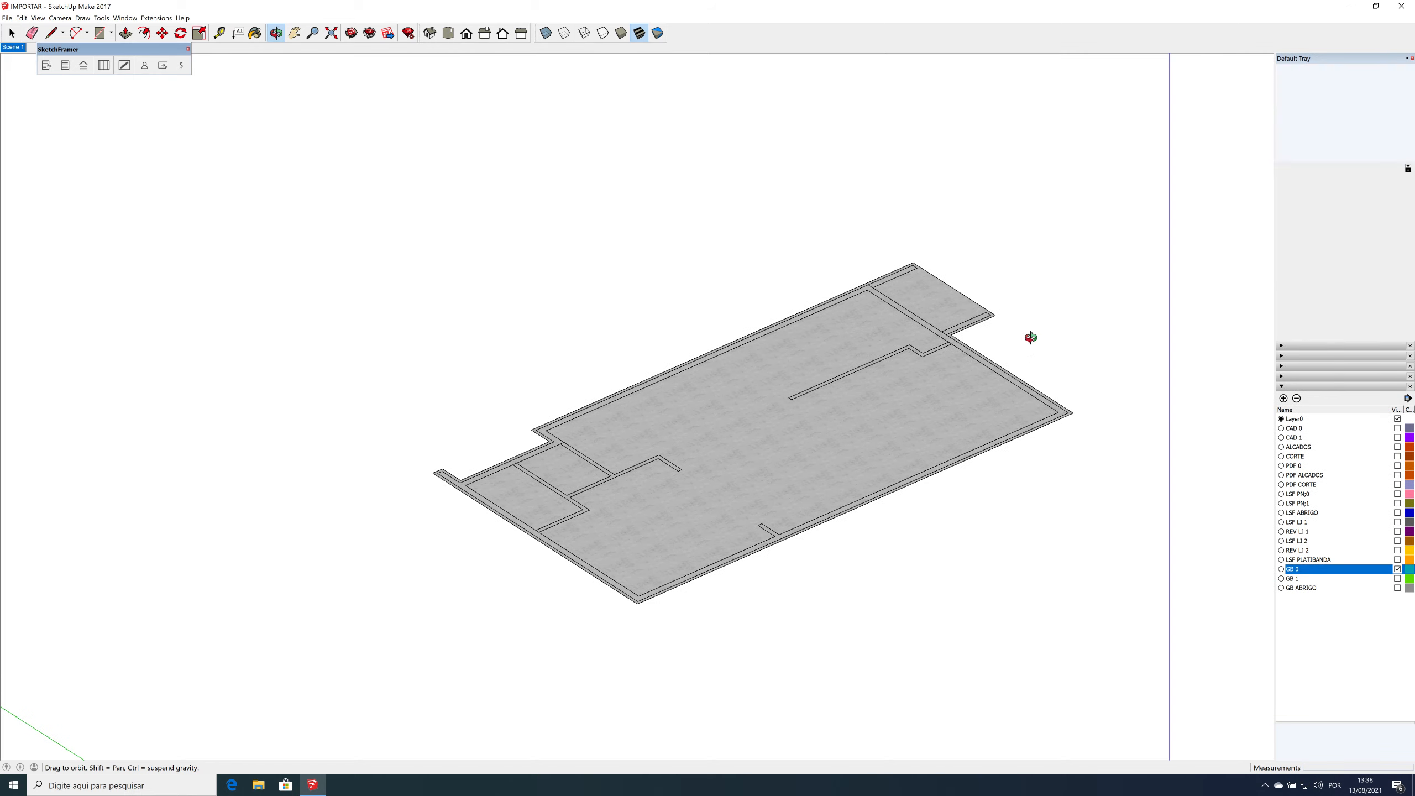
{"action": "left_click_drag", "start_coordinate": [142, 51], "coordinate": [142, 86]}
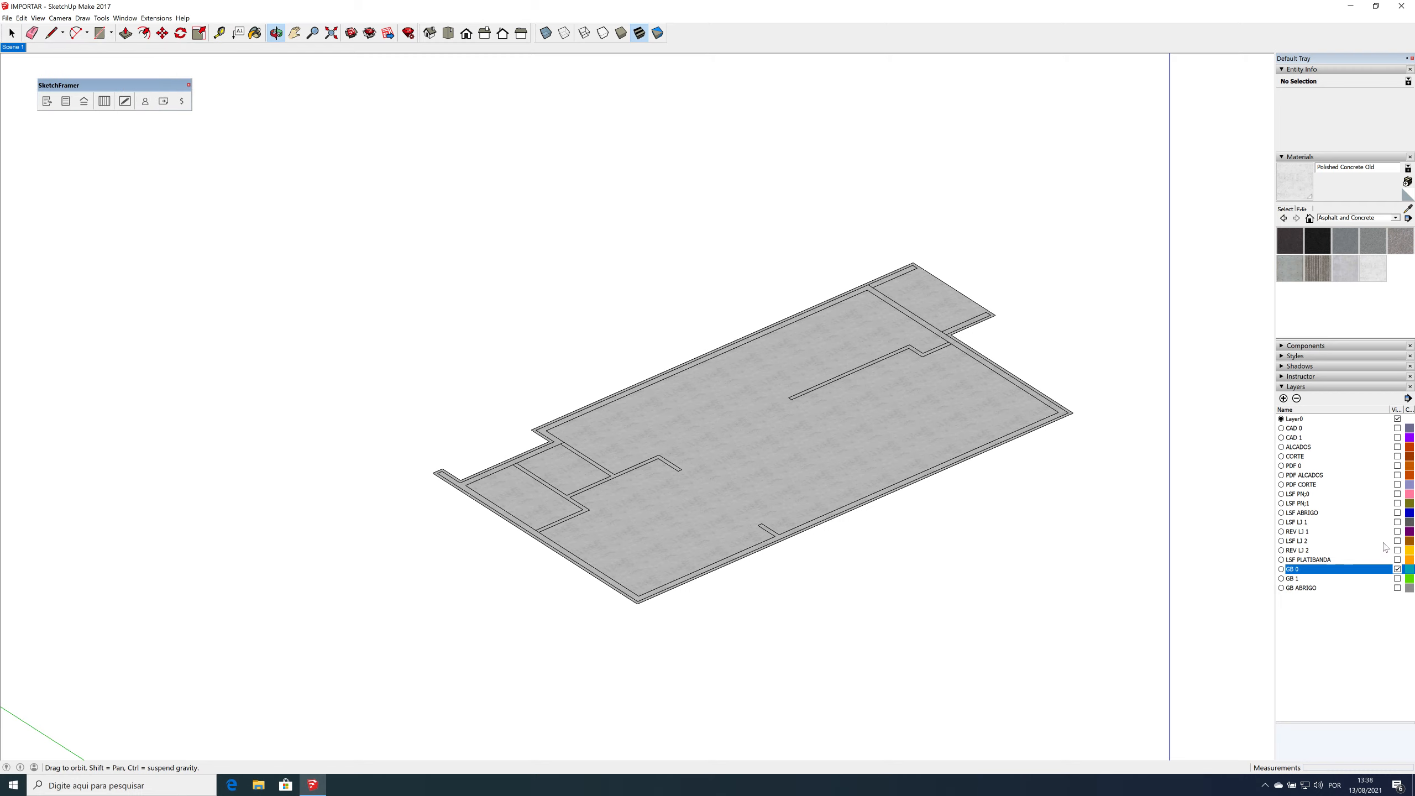
Step: Show the LSF PN,0, LSF LJ 1 and REV LJ 1 layers one after another, adding a new scene after each
{"action": "left_click", "coordinate": [1397, 494]}
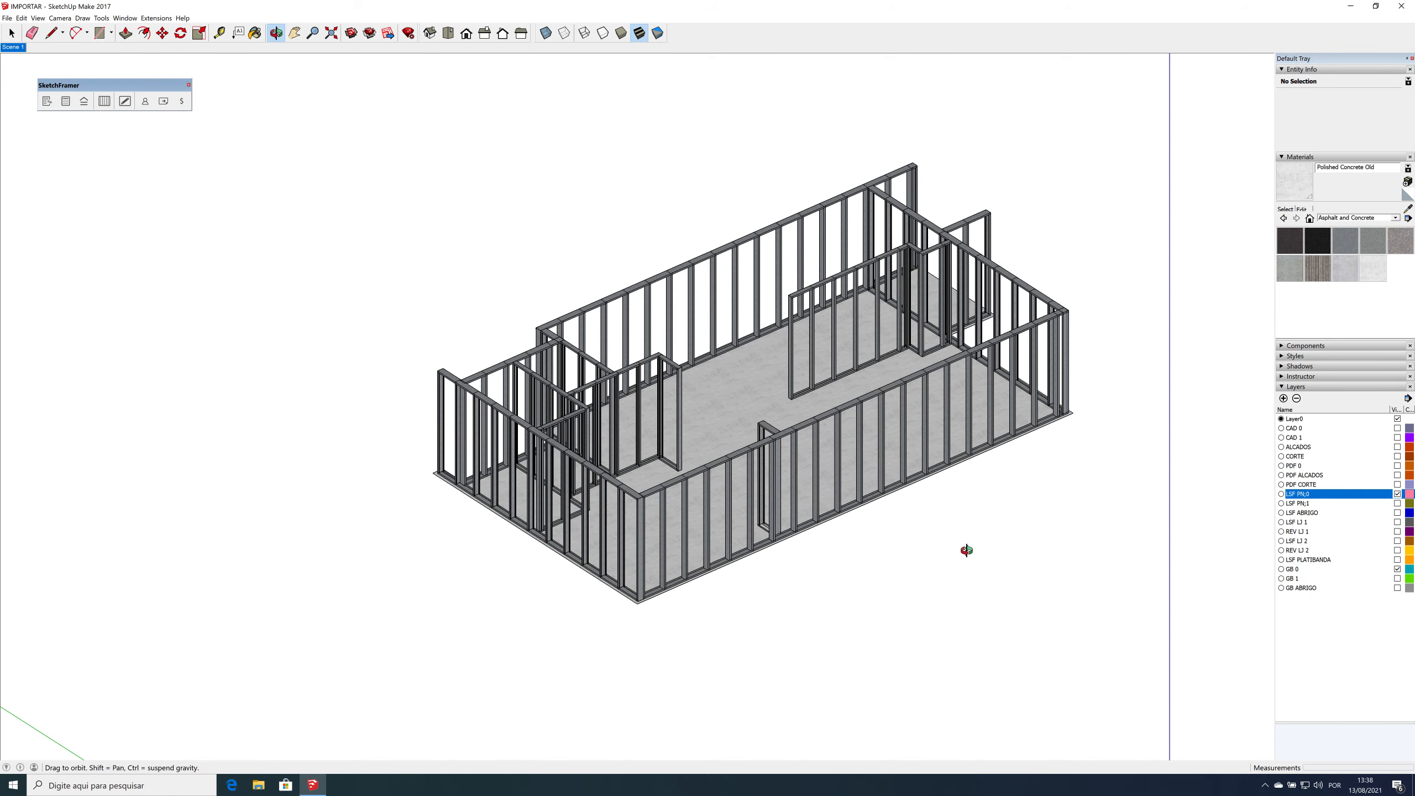
{"action": "key", "text": "shift+a"}
{"action": "left_click", "coordinate": [1398, 522]}
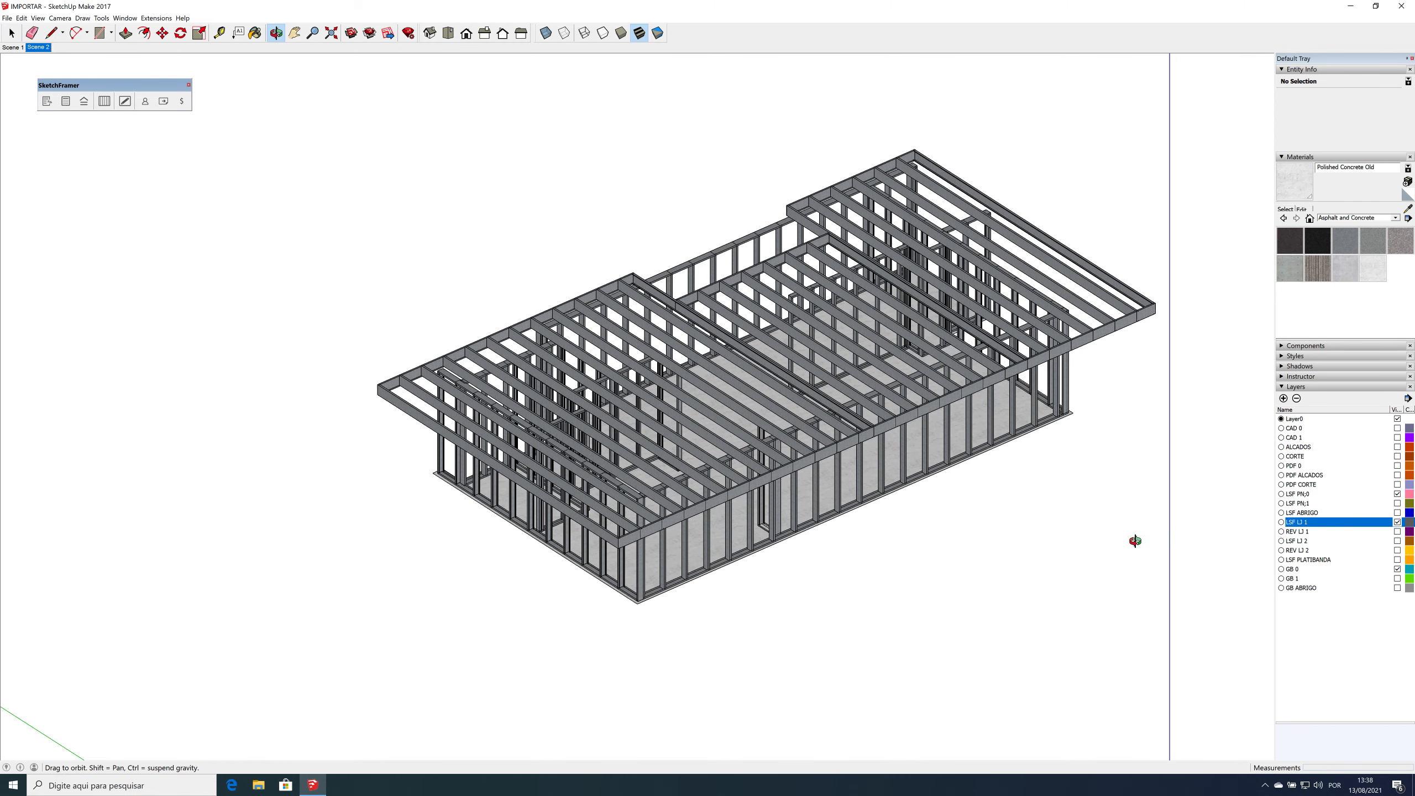
{"action": "key", "text": "shift+a"}
{"action": "left_click", "coordinate": [1398, 531]}
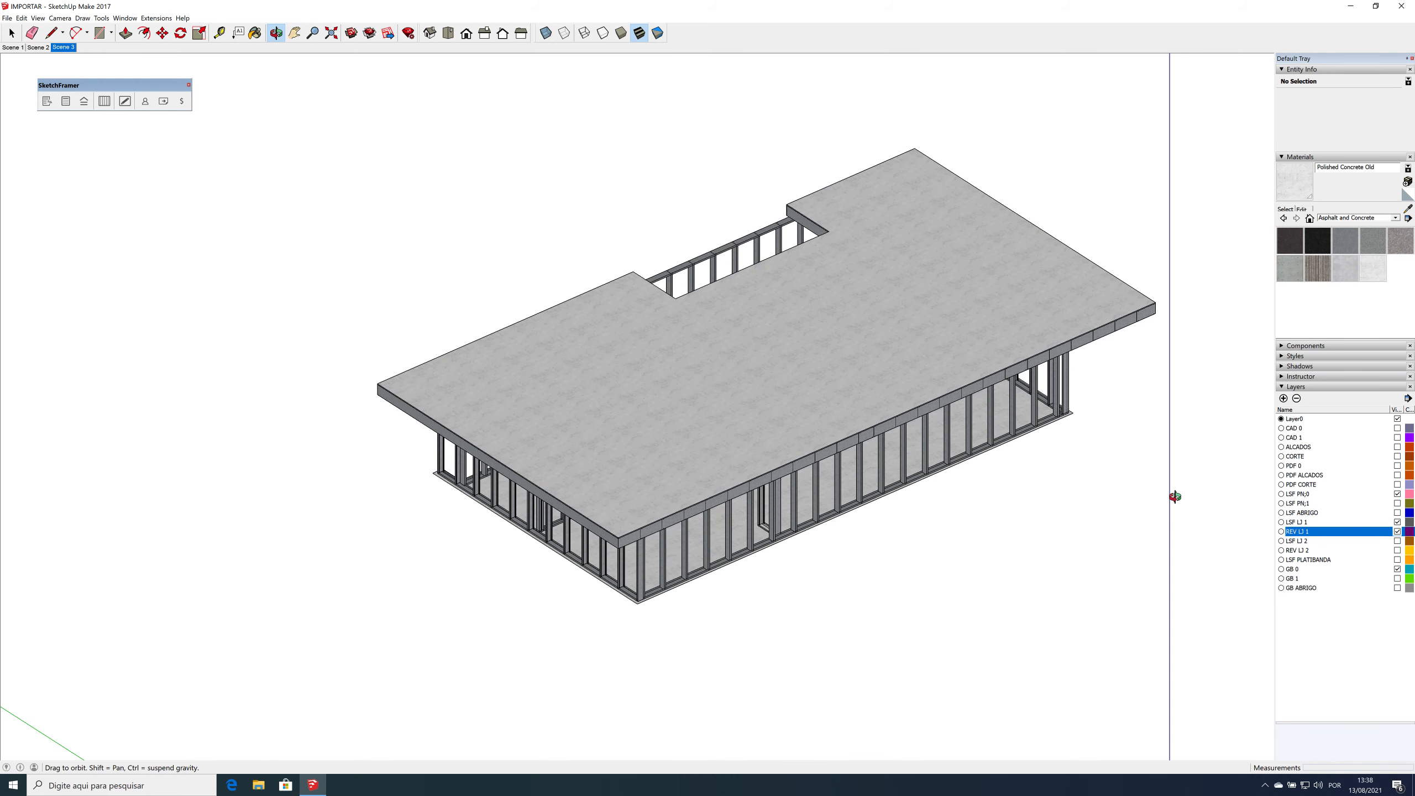
{"action": "key", "text": "shift+a"}
Step: Show the upper-floor wall framing layer LSF PN,1 and save the view with the whole building in frame as a new scene
{"action": "left_click", "coordinate": [1398, 503]}
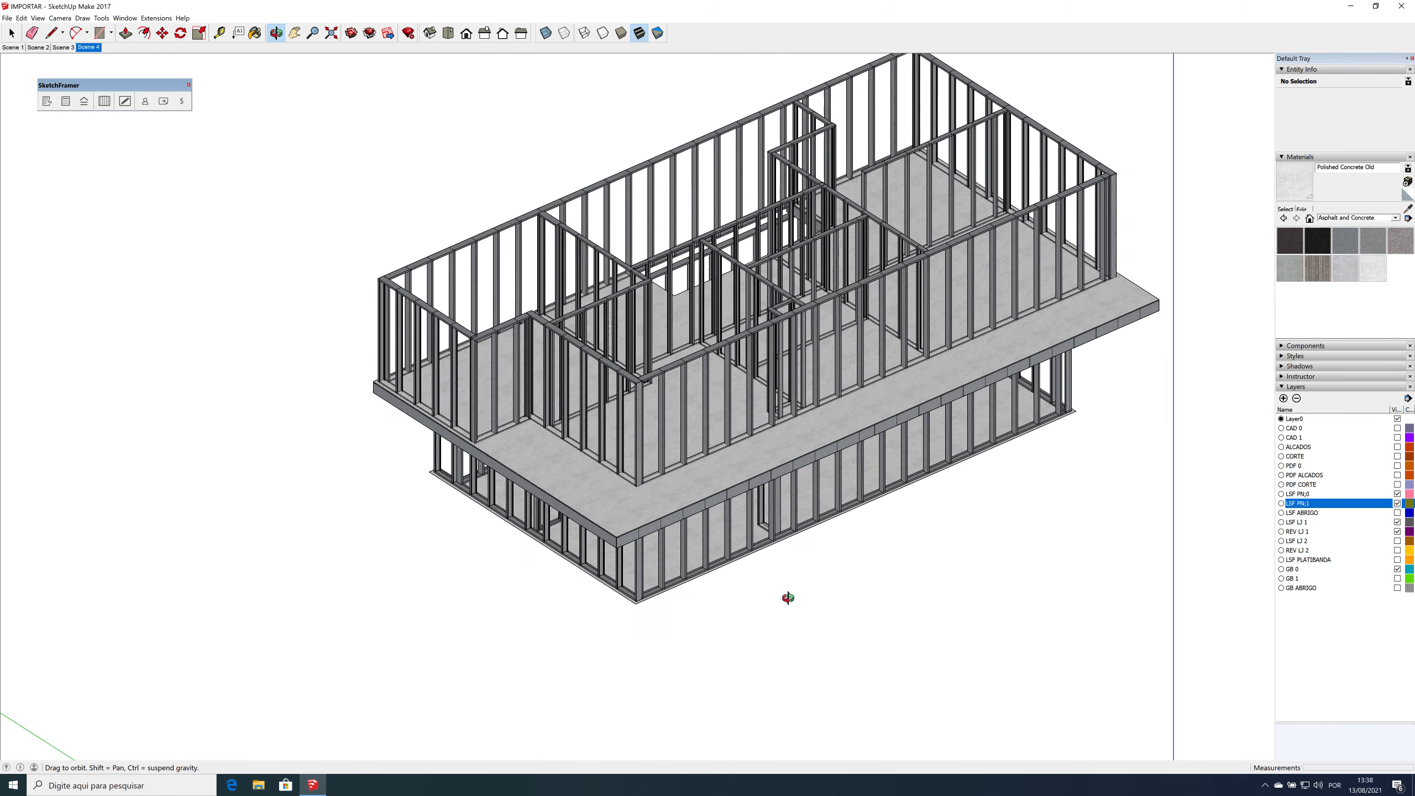
{"action": "scroll", "coordinate": [787, 597], "scroll_direction": "down", "scroll_amount": 2}
{"action": "scroll", "coordinate": [952, 275], "scroll_direction": "up", "scroll_amount": 1}
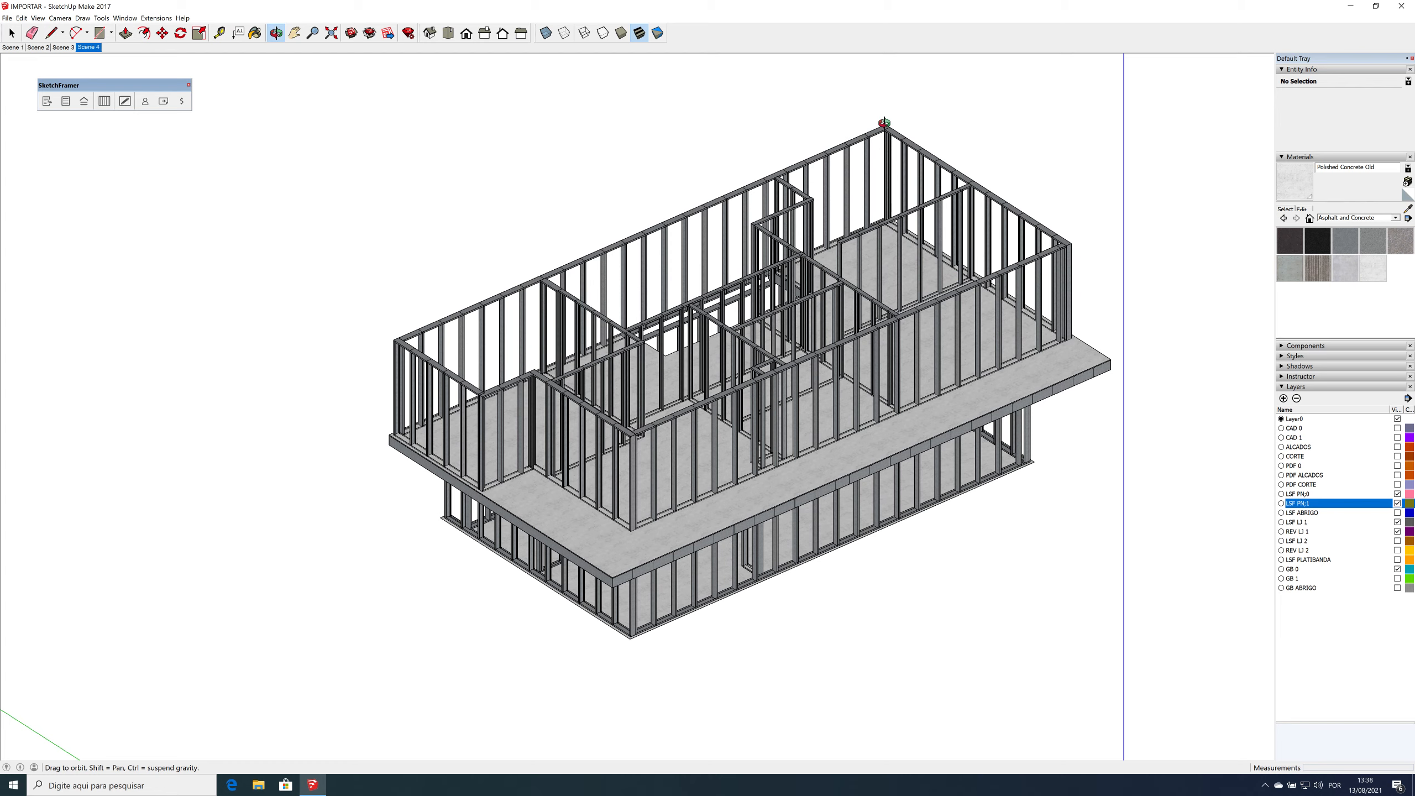
{"action": "key", "text": "alt+a"}
Step: Show the LSF LJ 2, REV LJ 2 and LSF PLATIBANDA layers one after another, adding a new scene after each
{"action": "left_click", "coordinate": [1397, 541]}
{"action": "key", "text": "alt+a"}
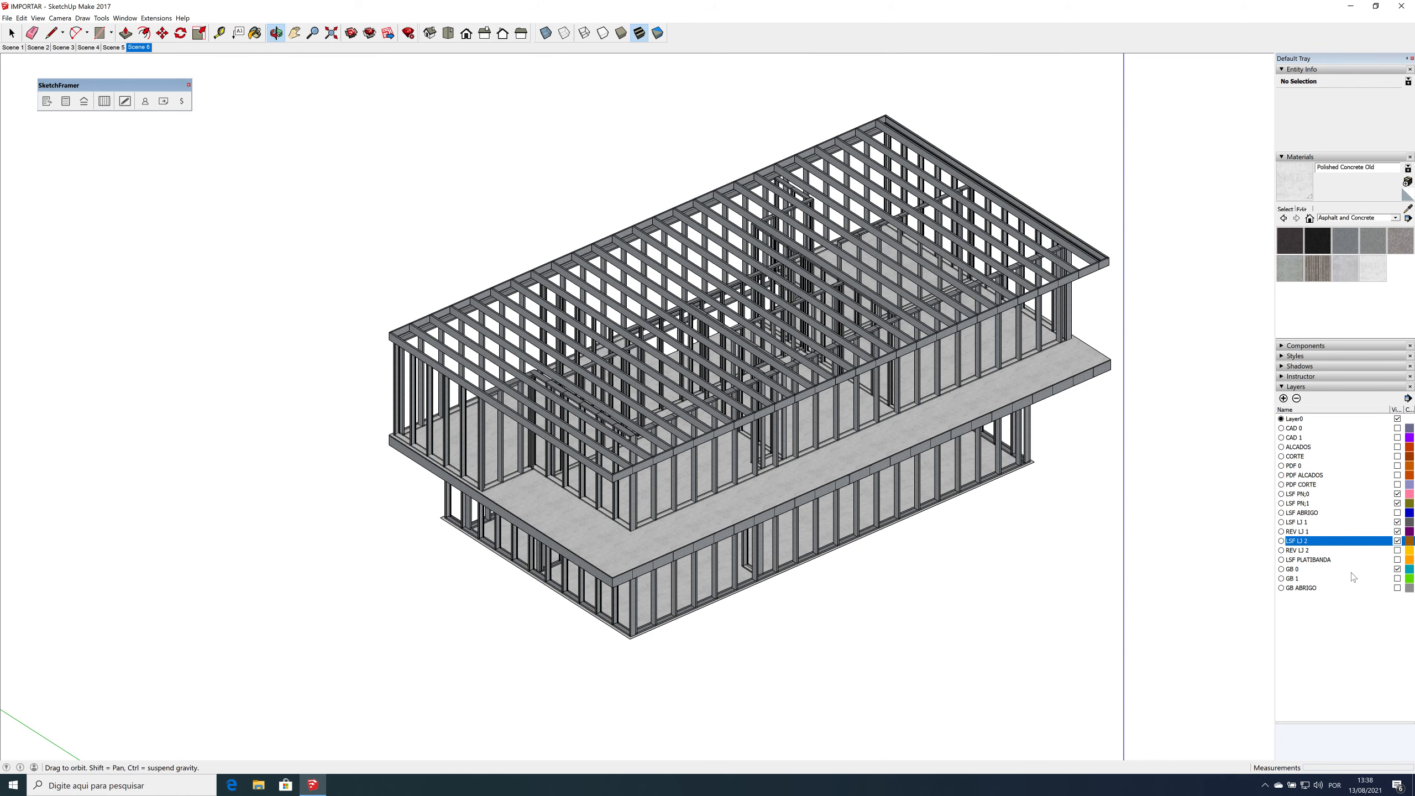
{"action": "left_click", "coordinate": [1397, 550]}
{"action": "key", "text": "alt+a"}
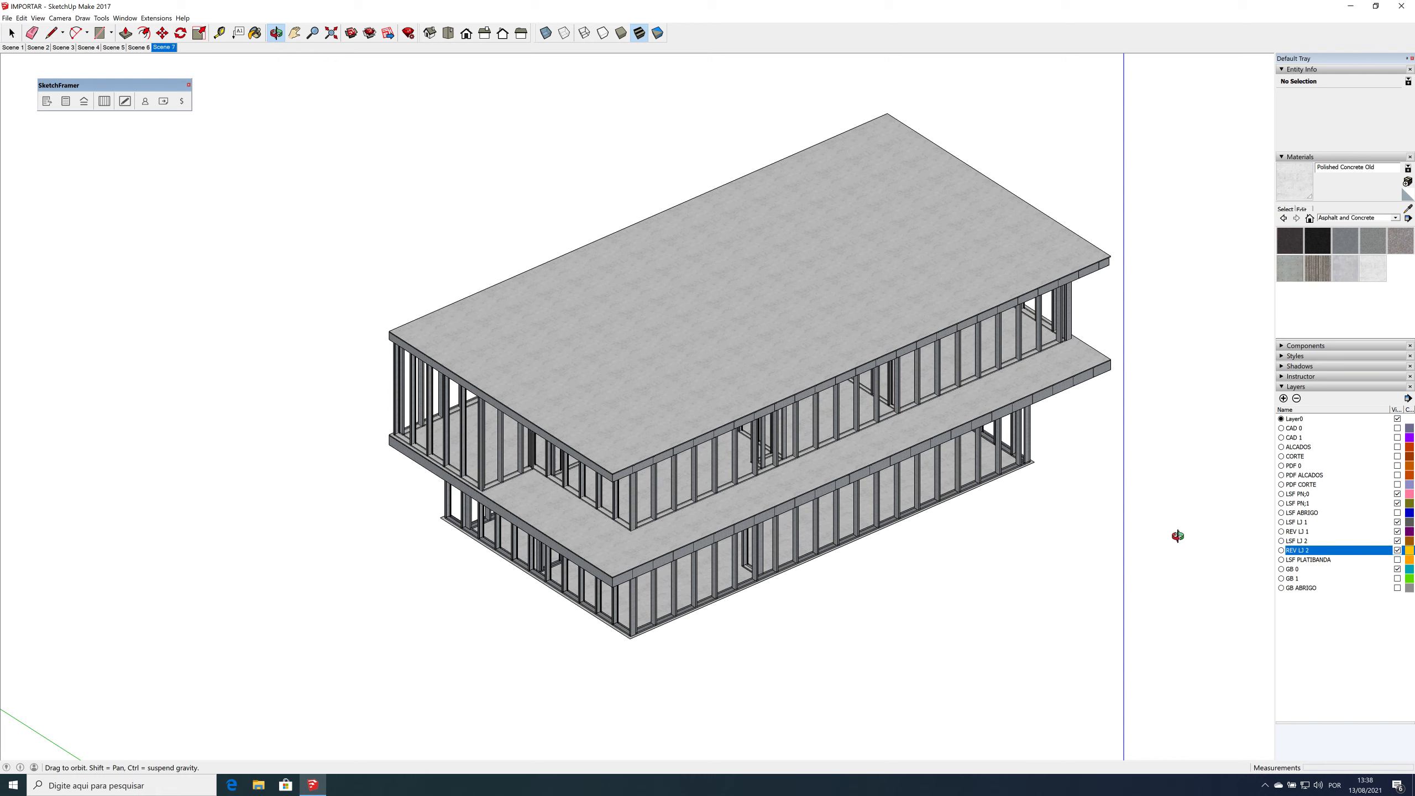
{"action": "left_click", "coordinate": [1398, 560]}
{"action": "key", "text": "alt+a"}
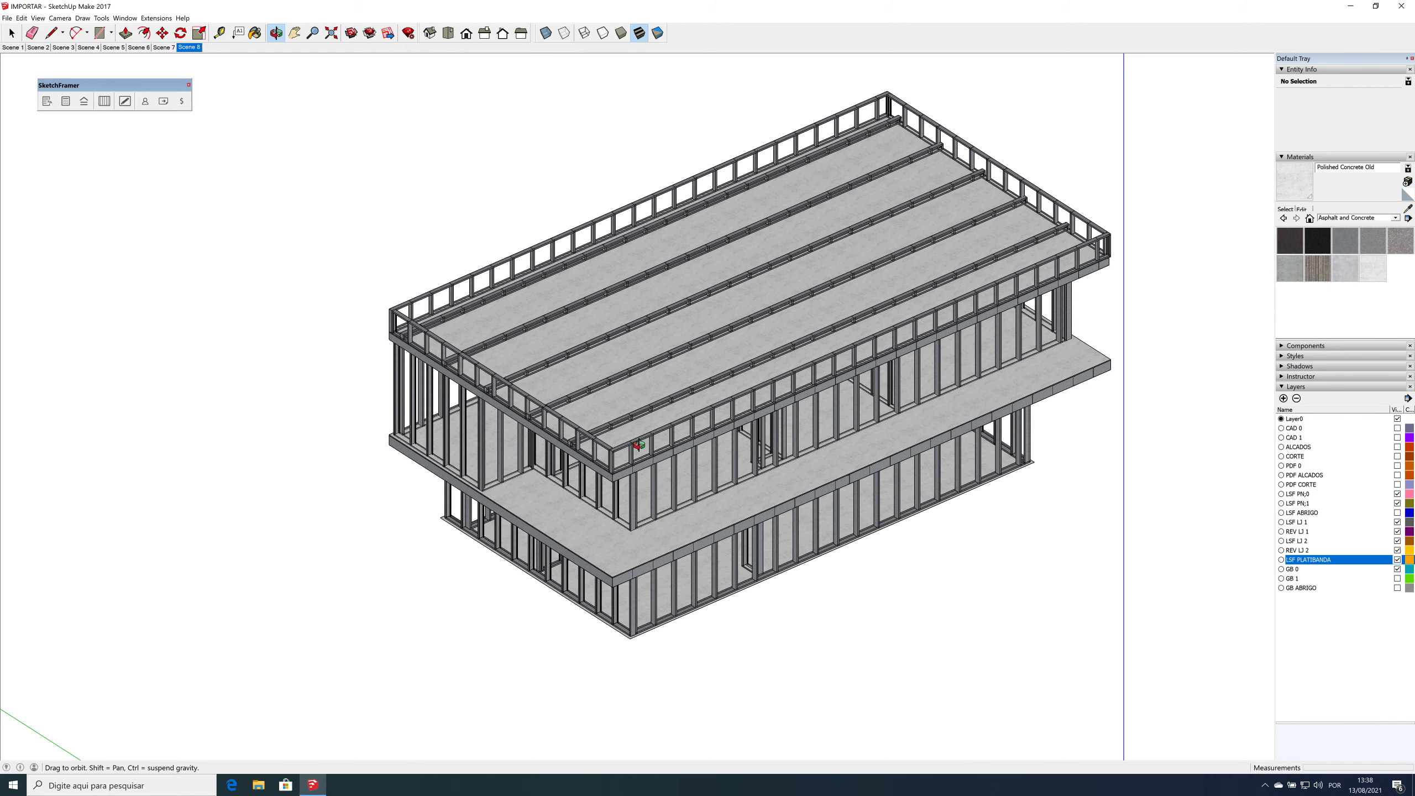
Step: Show the CAD 0 site plan layer beneath the completed building framing
{"action": "left_click_drag", "start_coordinate": [676, 399], "coordinate": [683, 371]}
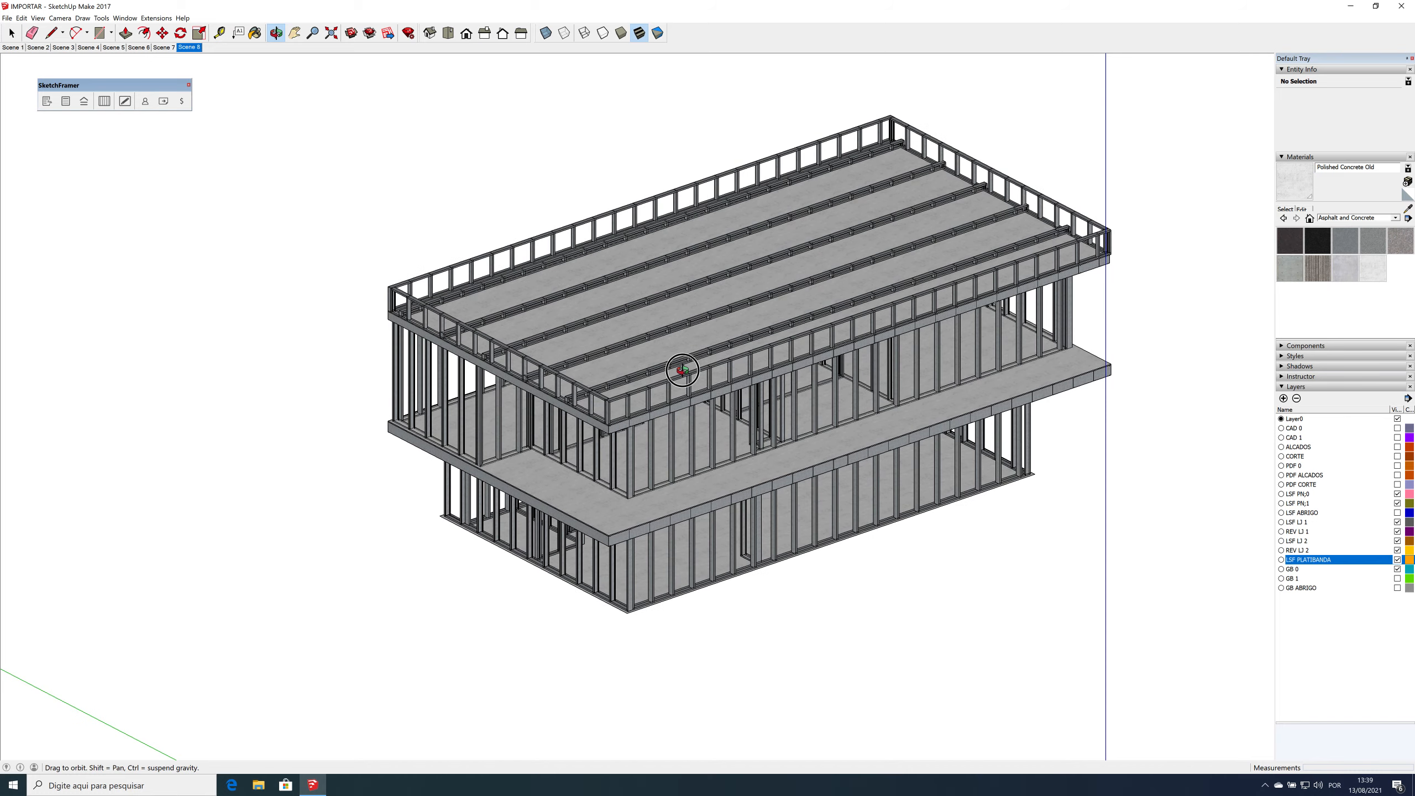
{"action": "left_click_drag", "start_coordinate": [653, 413], "coordinate": [626, 433]}
{"action": "left_click", "coordinate": [1398, 428]}
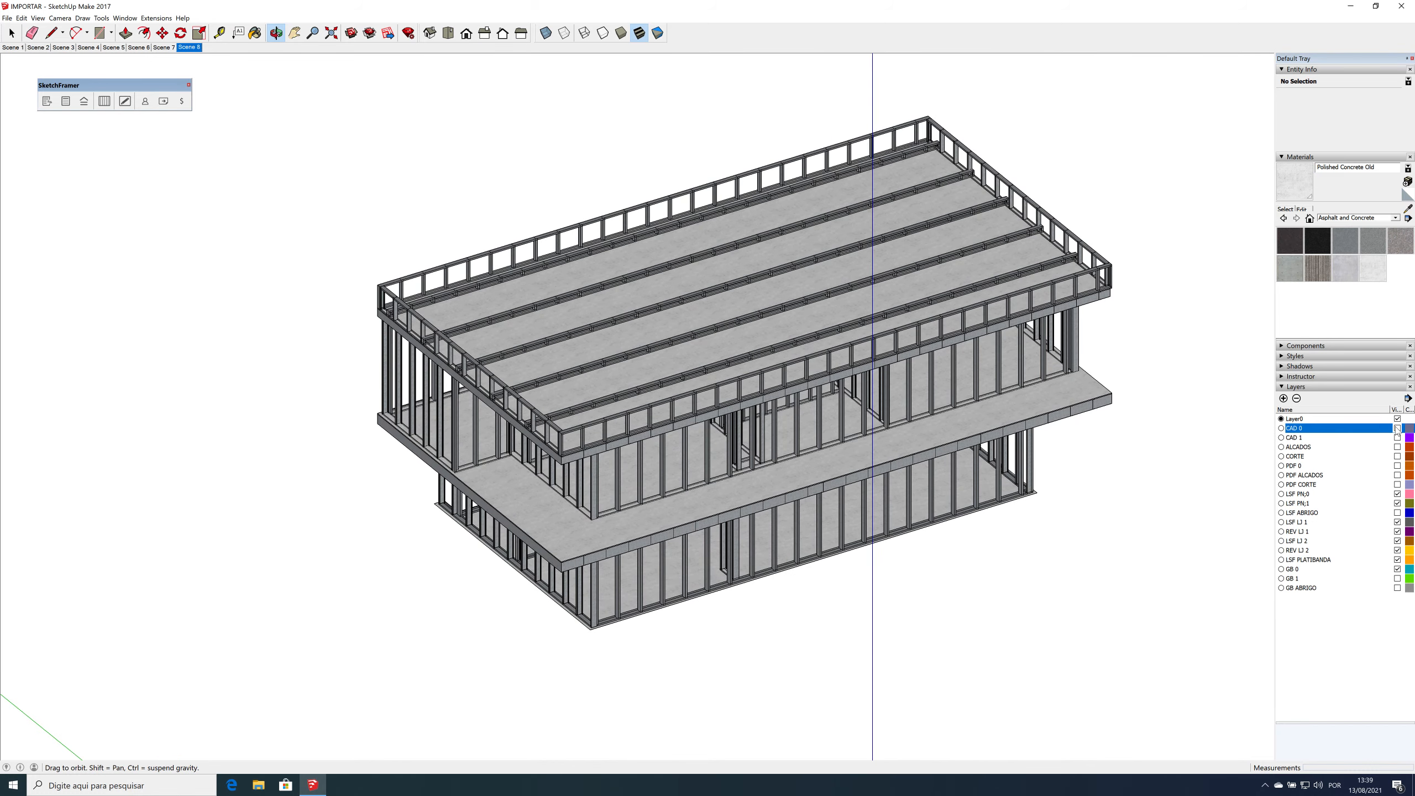
Step: Examine the framed building on its site plan from several angles
{"action": "left_click_drag", "start_coordinate": [806, 495], "coordinate": [160, 496]}
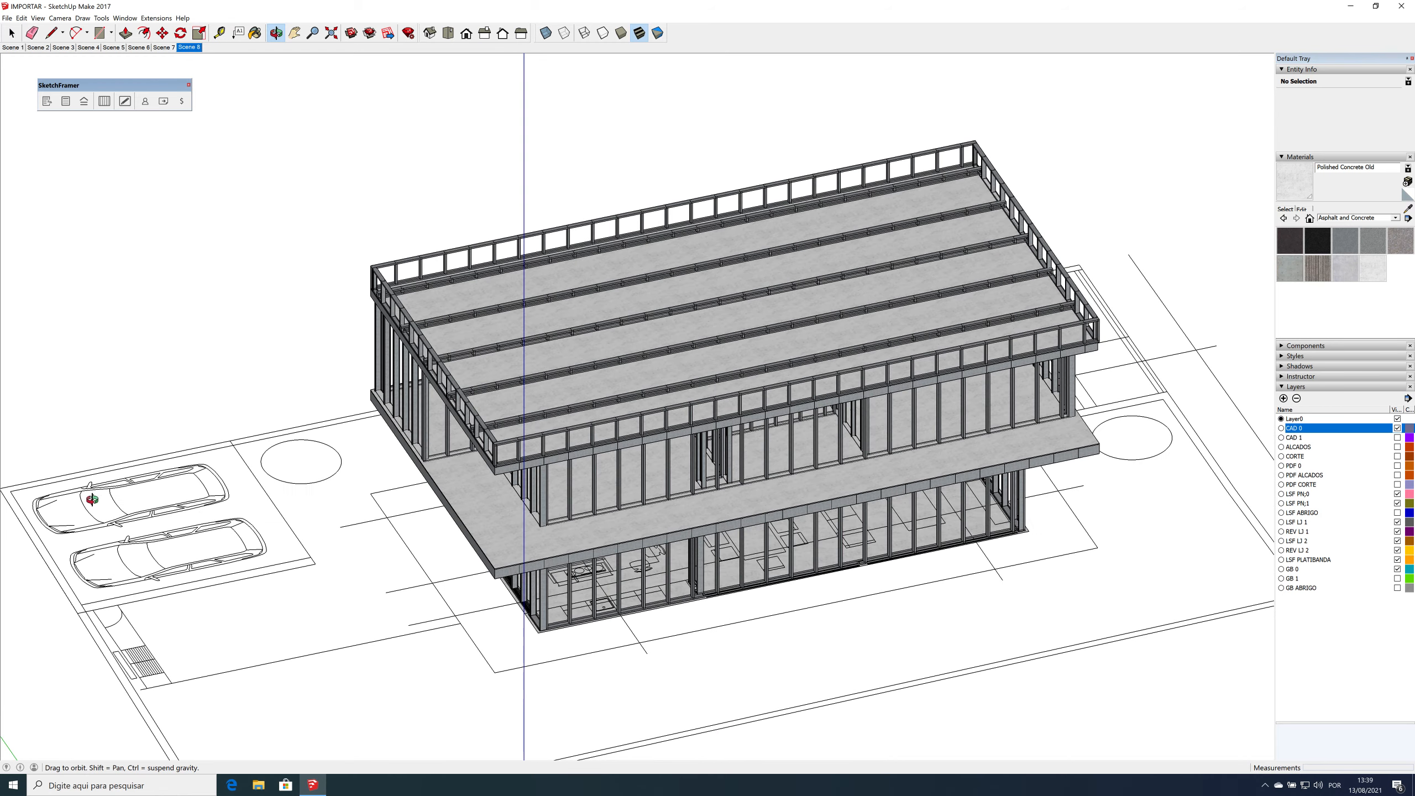
{"action": "scroll", "coordinate": [481, 527], "scroll_direction": "up", "scroll_amount": 2}
{"action": "scroll", "coordinate": [480, 527], "scroll_direction": "down", "scroll_amount": 3}
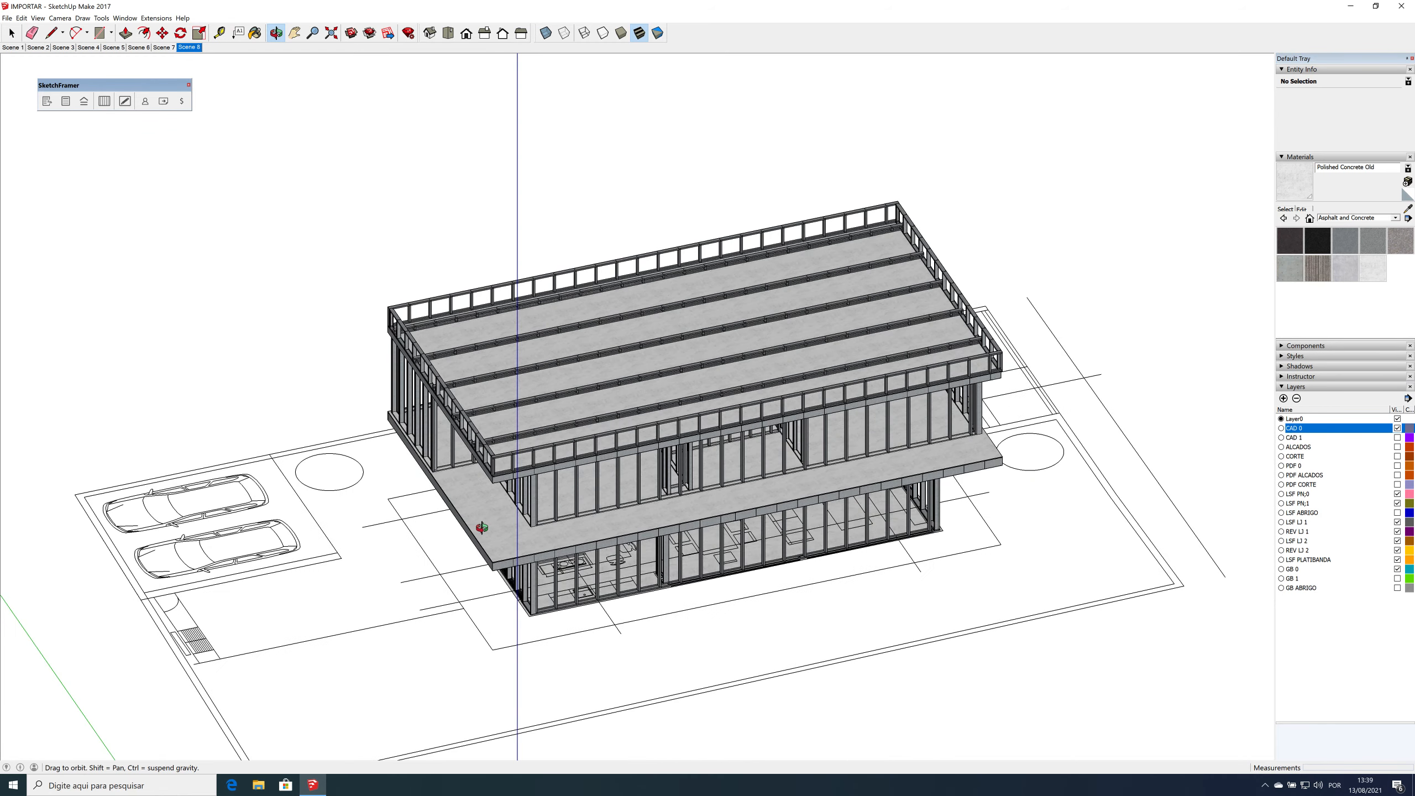
{"action": "left_click_drag", "start_coordinate": [169, 542], "coordinate": [208, 504]}
{"action": "left_click_drag", "start_coordinate": [648, 500], "coordinate": [850, 530]}
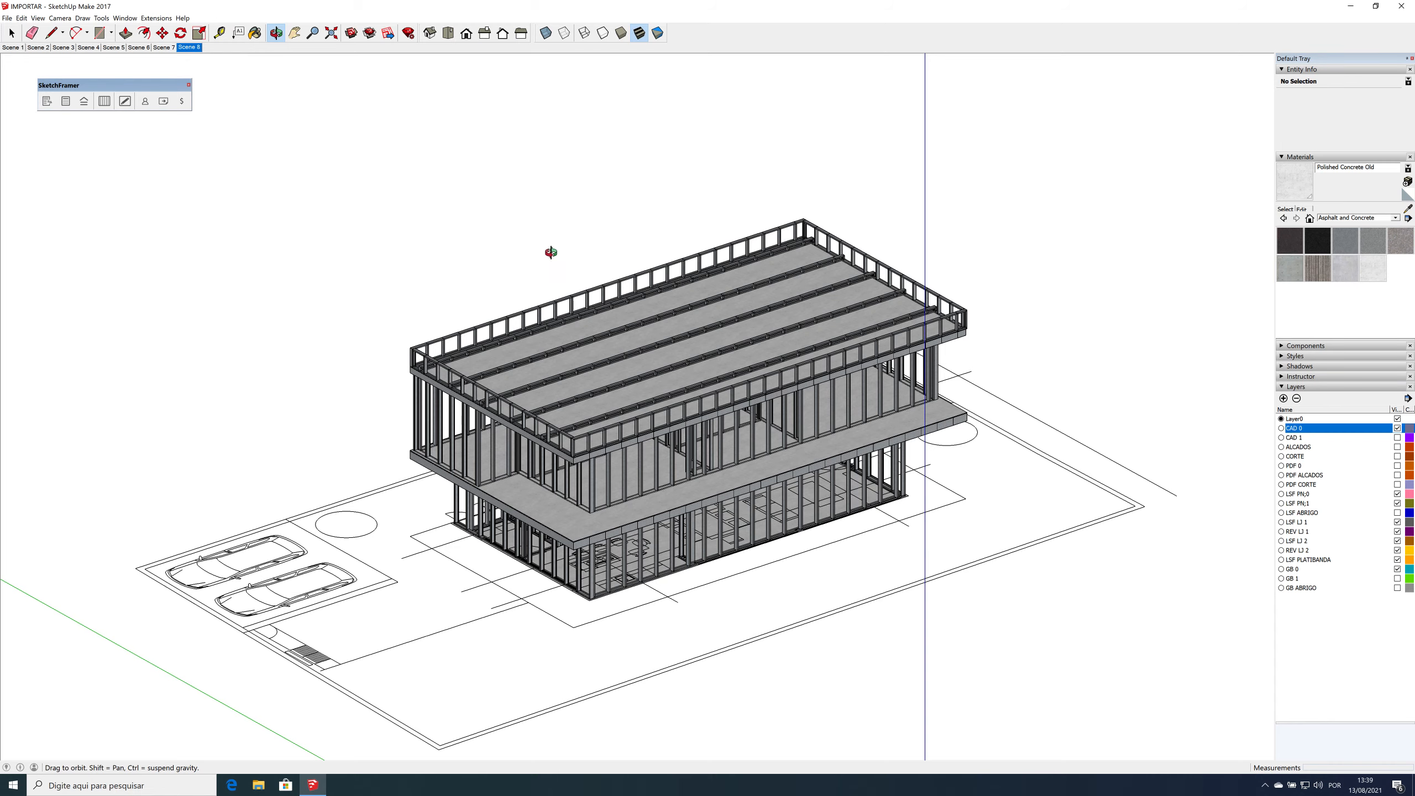
{"action": "left_click_drag", "start_coordinate": [841, 465], "coordinate": [771, 439]}
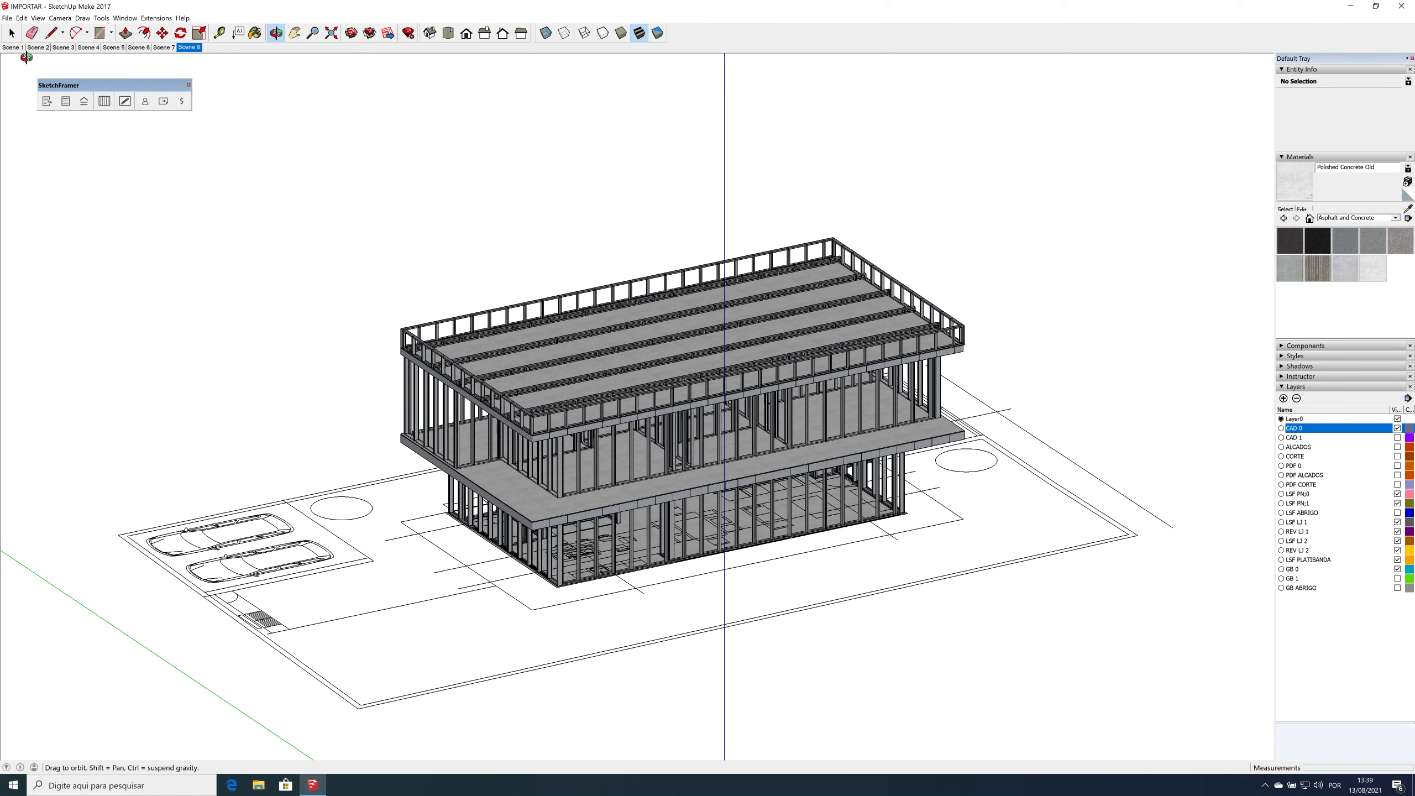
{"action": "left_click_drag", "start_coordinate": [411, 282], "coordinate": [417, 281]}
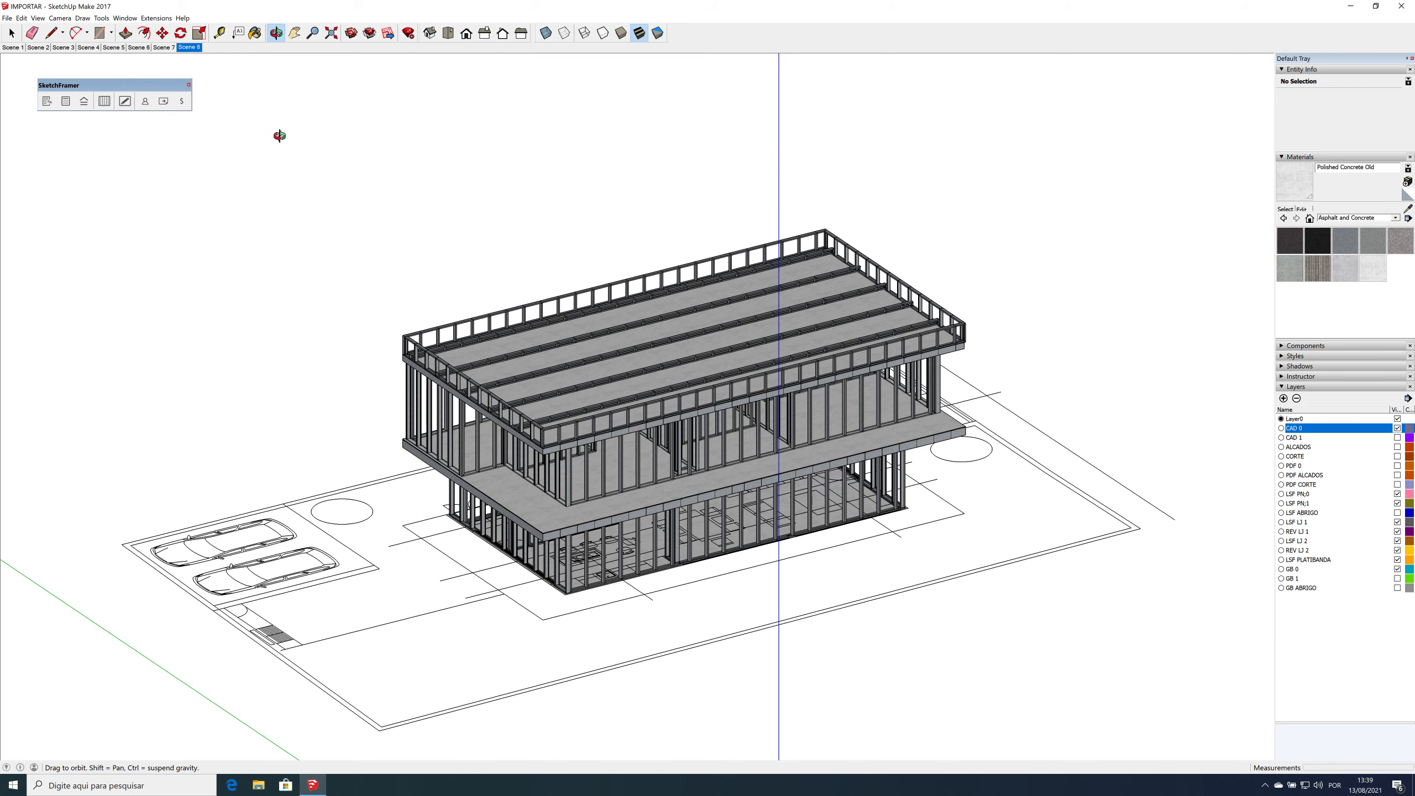
{"action": "left_click_drag", "start_coordinate": [472, 335], "coordinate": [475, 329]}
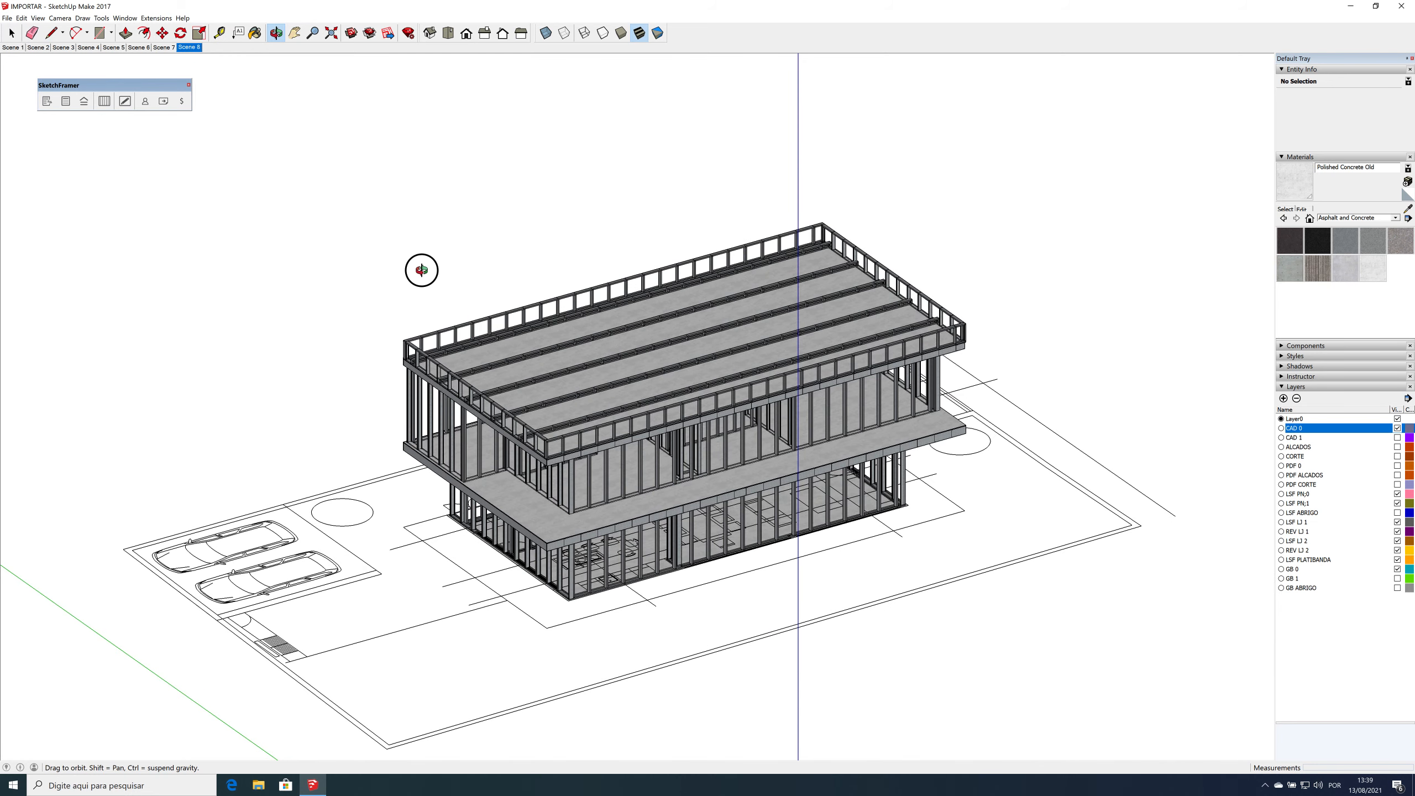